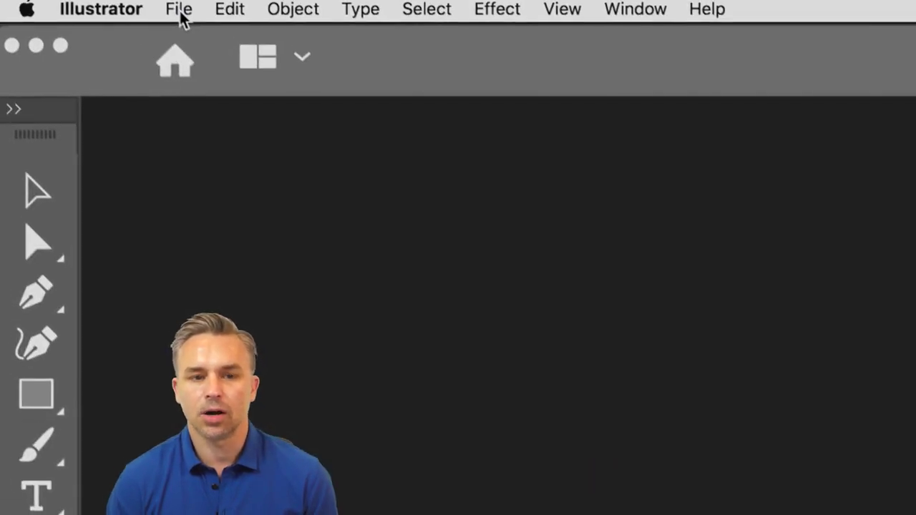
# - Create a new 50 by 50 inch document and enlarge the neon letter emblem over the badge photo
pyautogui.click(183, 18)
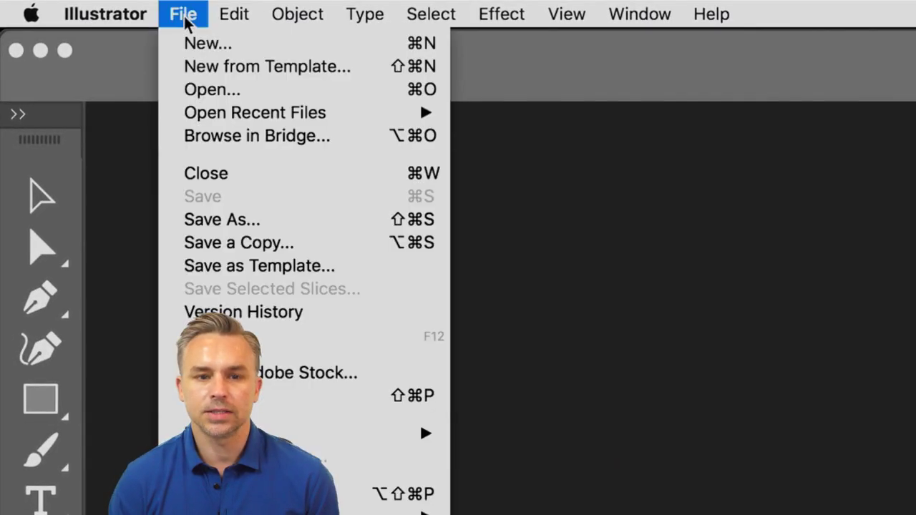
pyautogui.click(180, 89)
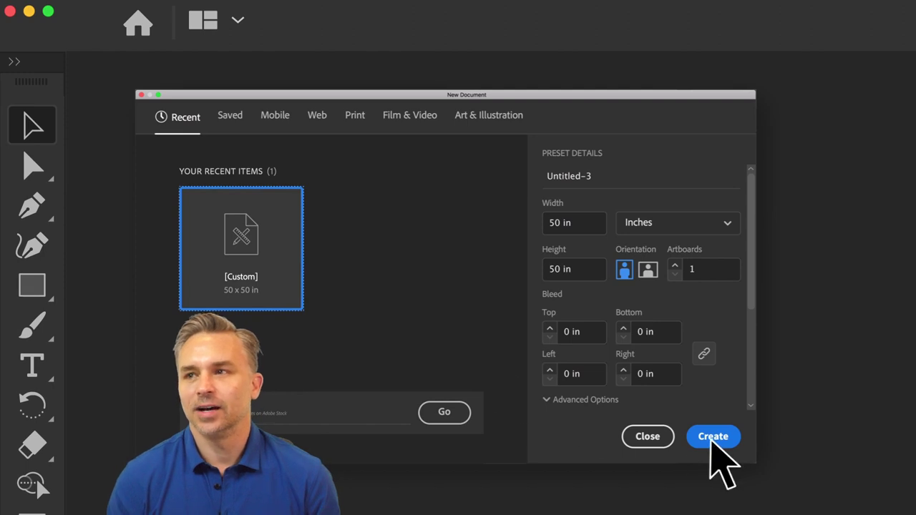
pyautogui.click(712, 436)
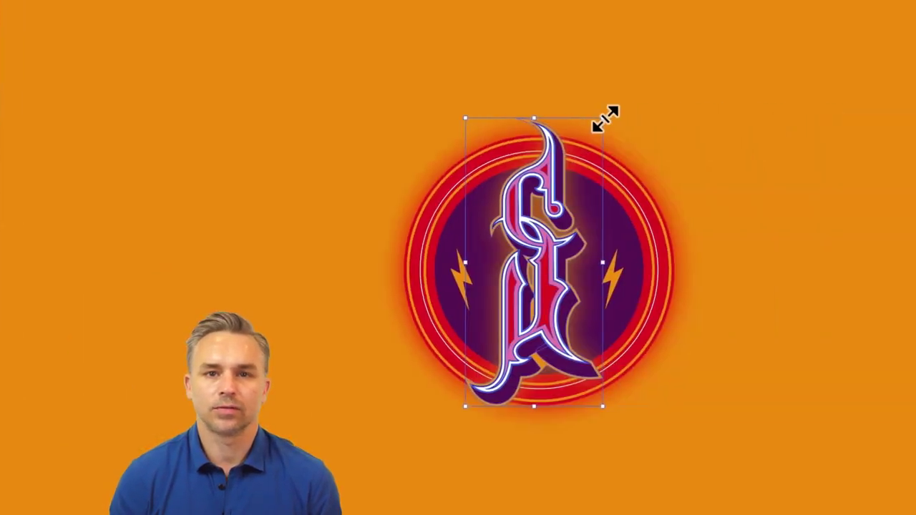
pyautogui.moveTo(526, 121)
pyautogui.mouseDown()
pyautogui.moveTo(558, 74)
pyautogui.moveTo(542, 98)
pyautogui.mouseUp()
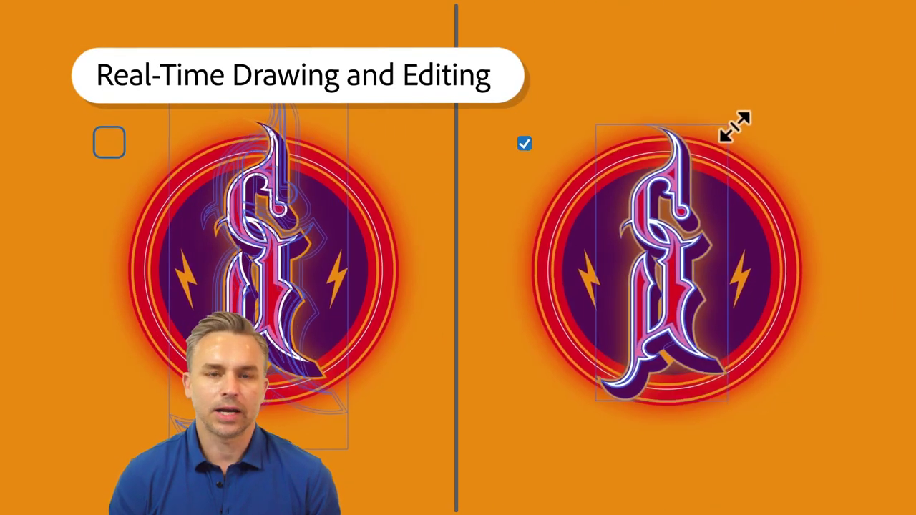
pyautogui.moveTo(736, 127); pyautogui.dragTo(760, 98)
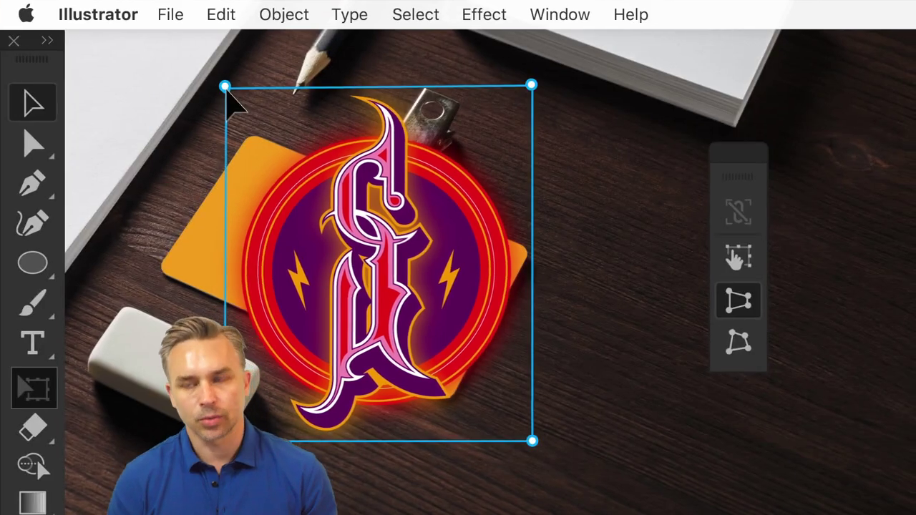
# - Free-distort the emblem's four corners in perspective to fit the orange badge card
pyautogui.moveTo(224, 85); pyautogui.dragTo(259, 149)
pyautogui.moveTo(530, 84); pyautogui.dragTo(367, 190)
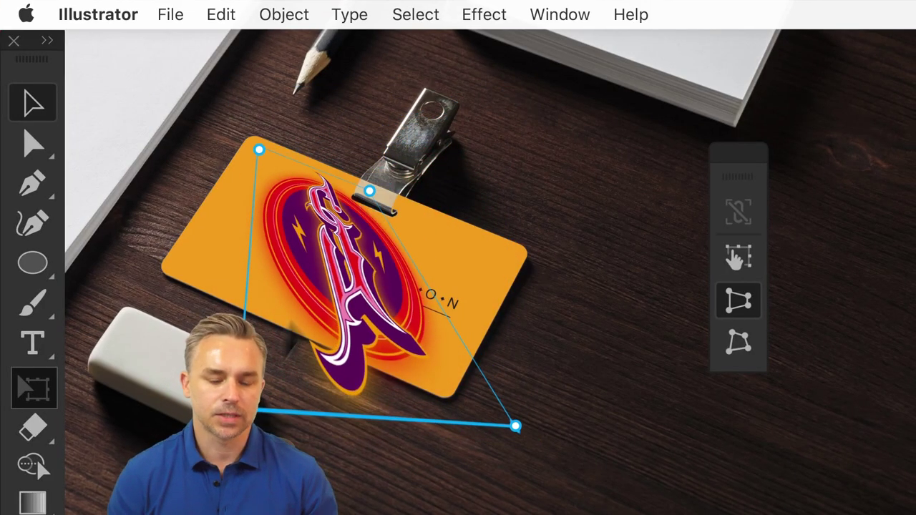
pyautogui.moveTo(236, 411); pyautogui.dragTo(190, 256)
pyautogui.moveTo(504, 415); pyautogui.dragTo(288, 318)
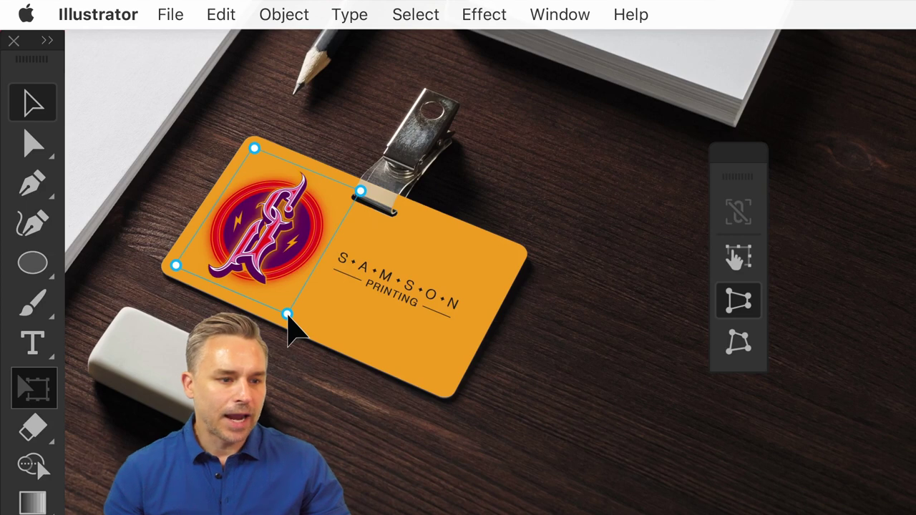
pyautogui.click(290, 323)
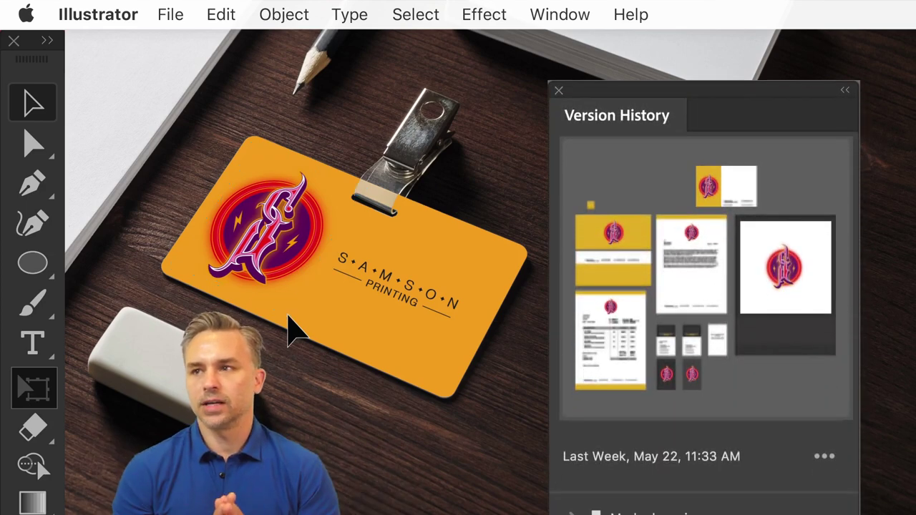
# - Name the May 22, 11:33 AM saved version 'Pantone 323' in Version History
pyautogui.scroll(-5, 766, 297)
pyautogui.click(651, 216)
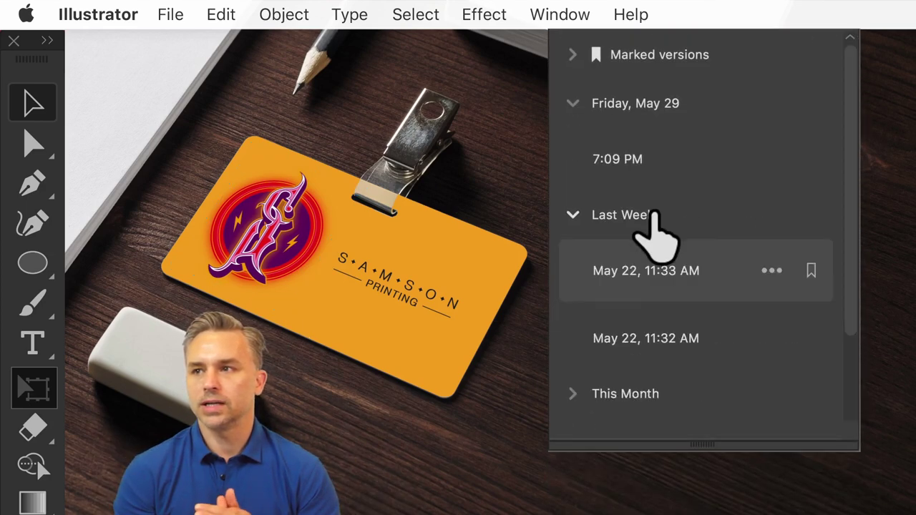
pyautogui.click(776, 271)
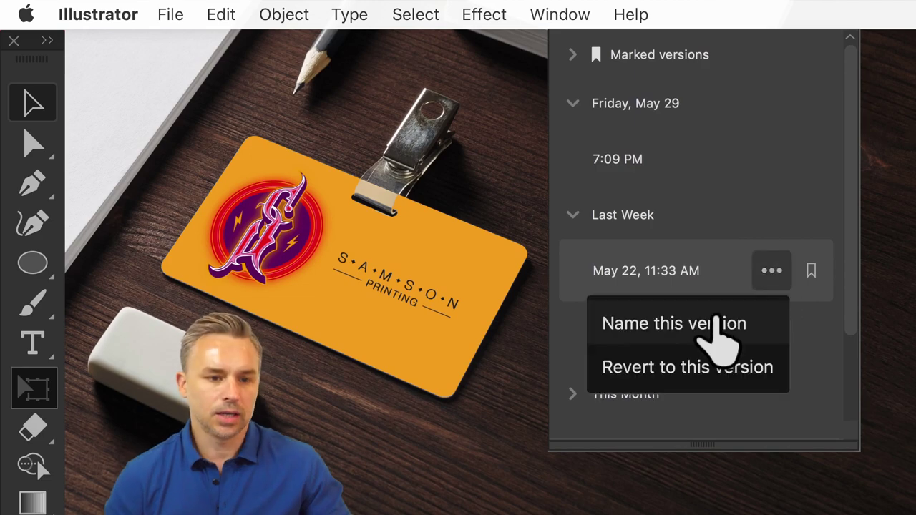
pyautogui.click(723, 323)
pyautogui.write('Pantone 323')
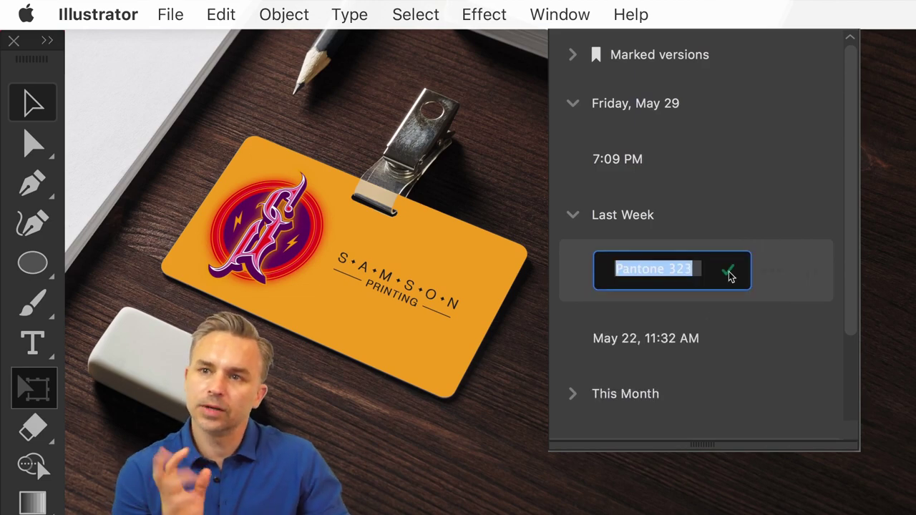
pyautogui.click(728, 274)
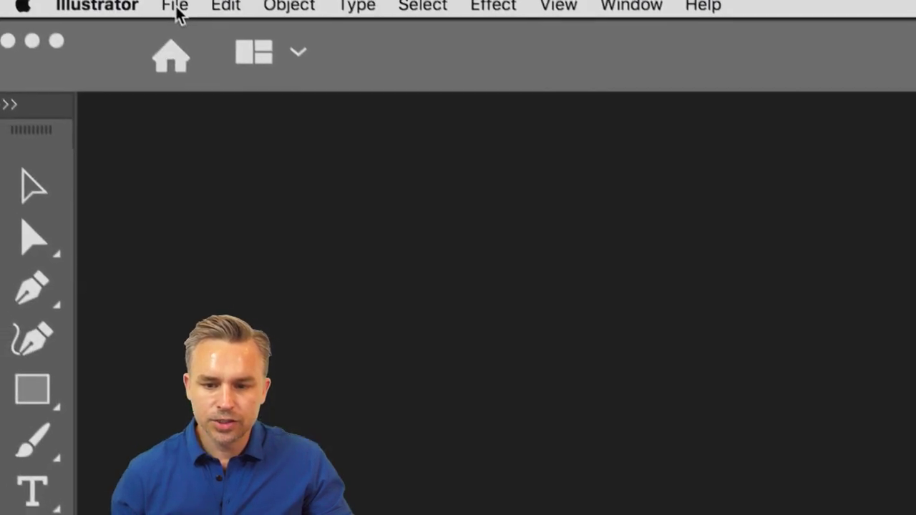
# - Open Fish2.ai, quit Spotify, and turn on Dock hiding
pyautogui.click(177, 12)
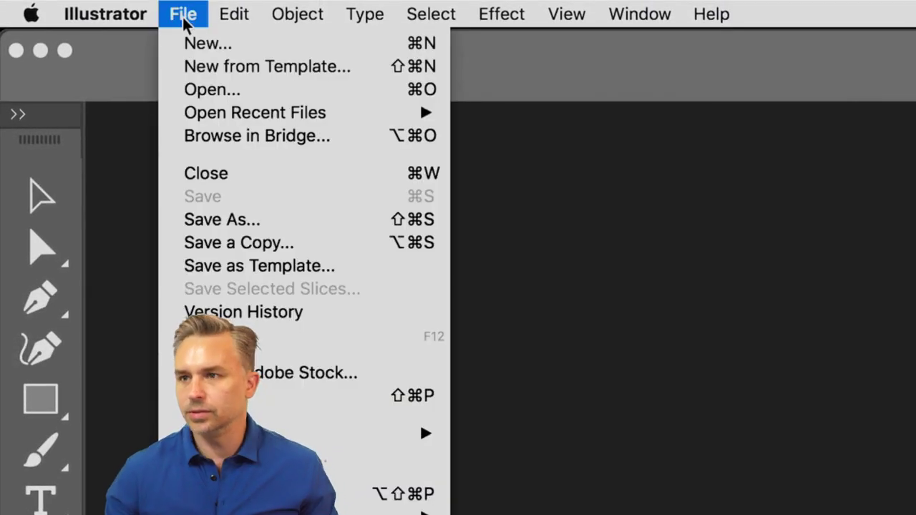
pyautogui.click(180, 91)
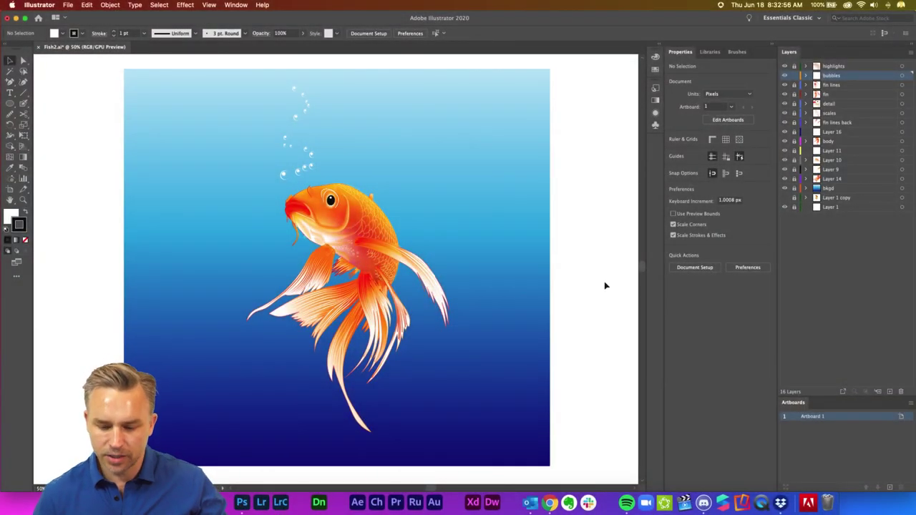
pyautogui.rightClick(631, 508)
pyautogui.click(631, 476)
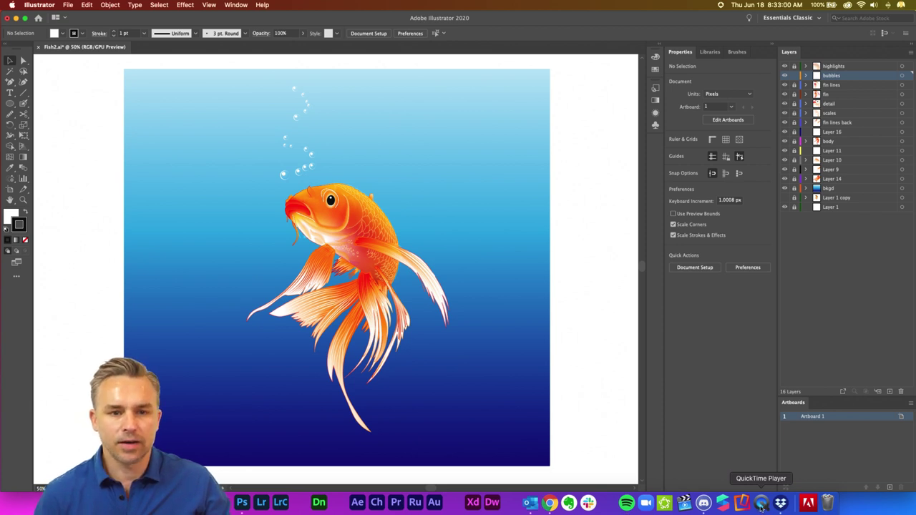
pyautogui.rightClick(792, 502)
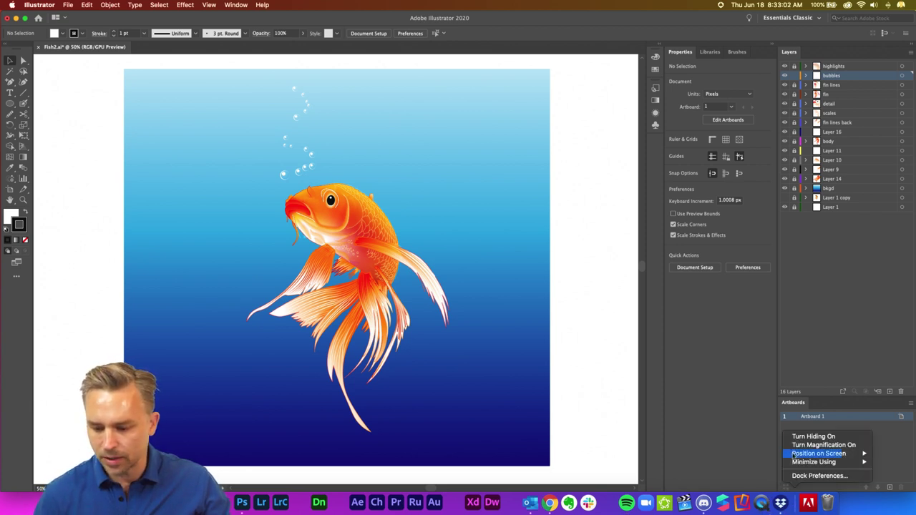
pyautogui.click(795, 436)
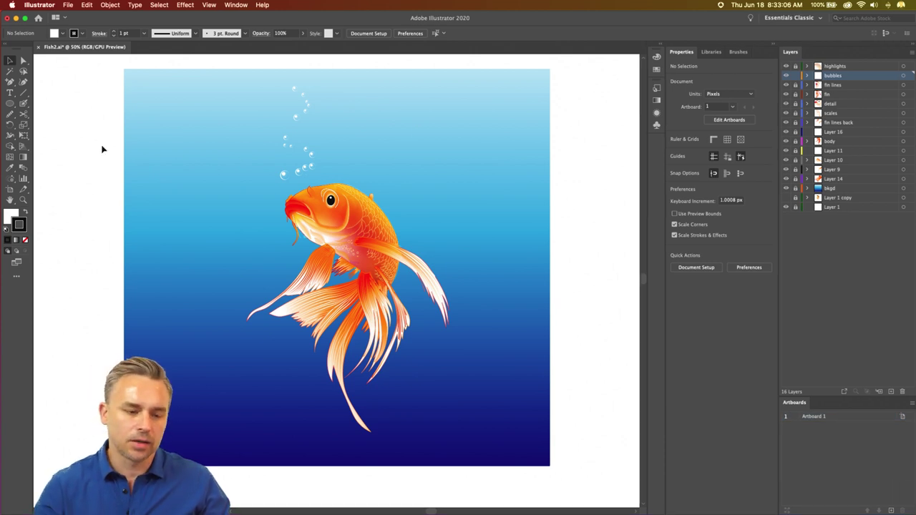
# - Zoom in on the koi, hide the highlights layer, and switch to the Artboard tool
pyautogui.press('super+equal')
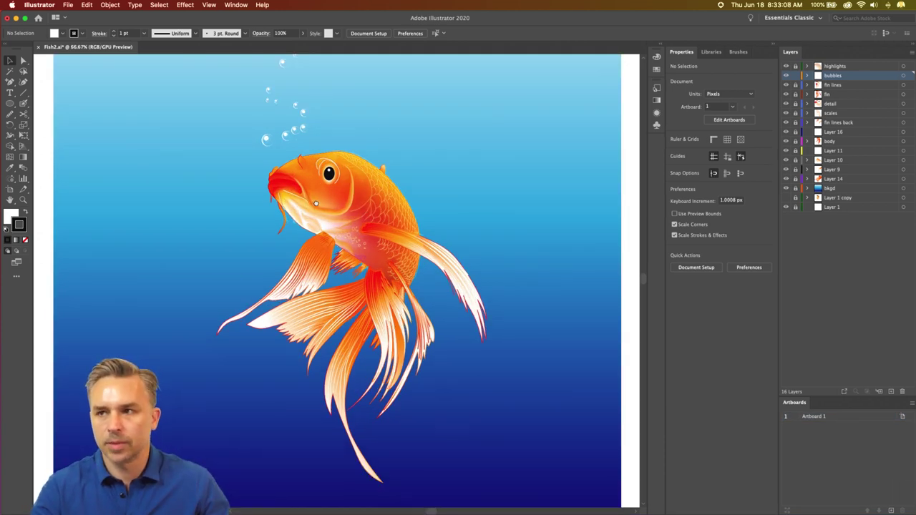
pyautogui.scroll(1, 308, 204)
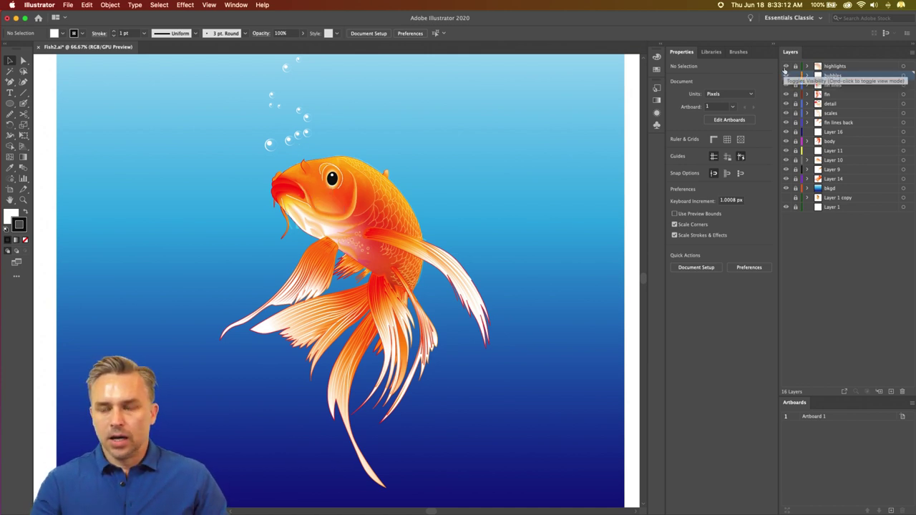
pyautogui.press('super+equal')
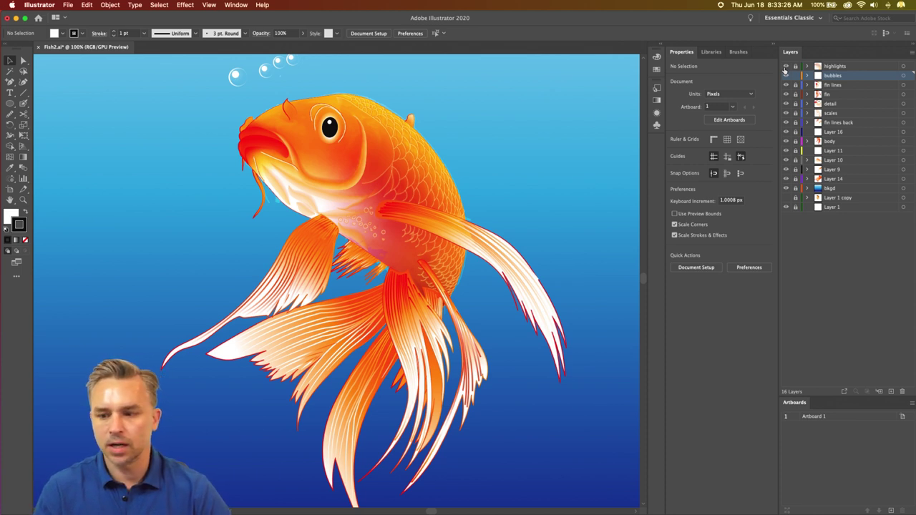
pyautogui.click(785, 67)
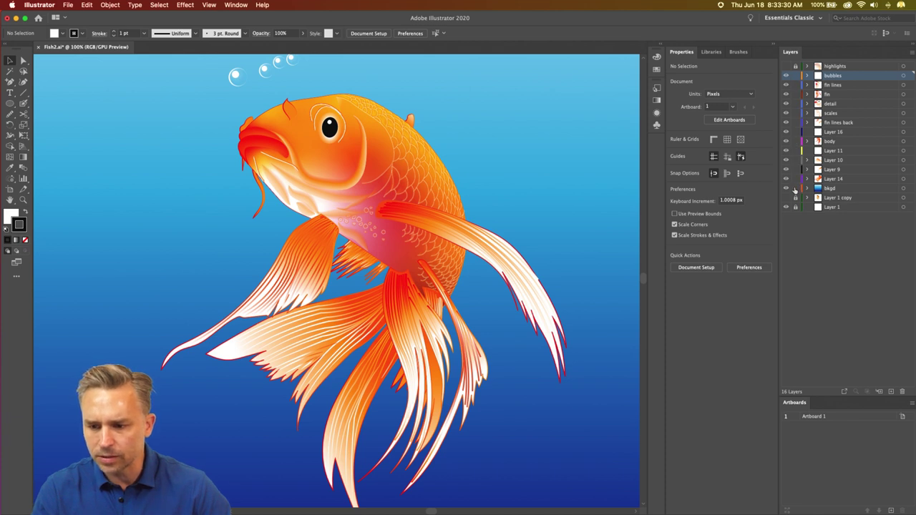
pyautogui.press('super+minus')
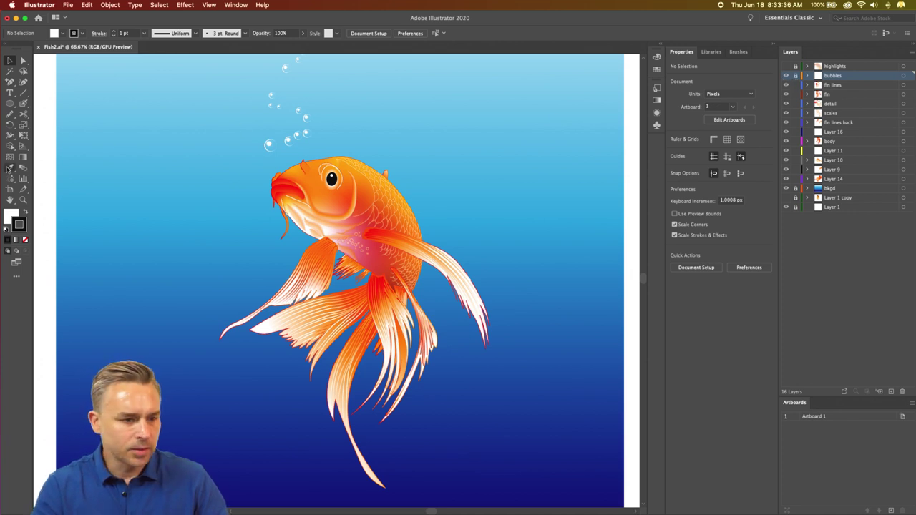
pyautogui.click(10, 190)
pyautogui.press('super+minus')
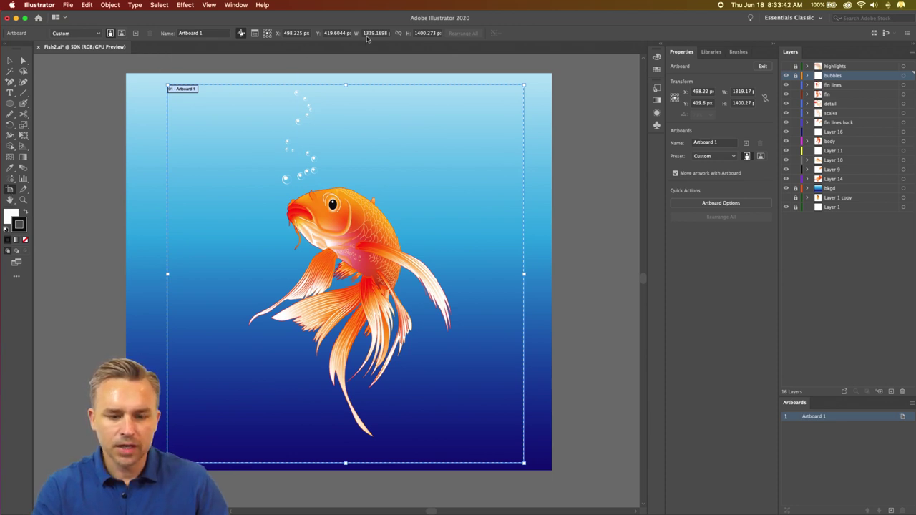
# - Exit artboard editing with the Selection tool and save Fish2.ai with Cmd+S
pyautogui.click(10, 60)
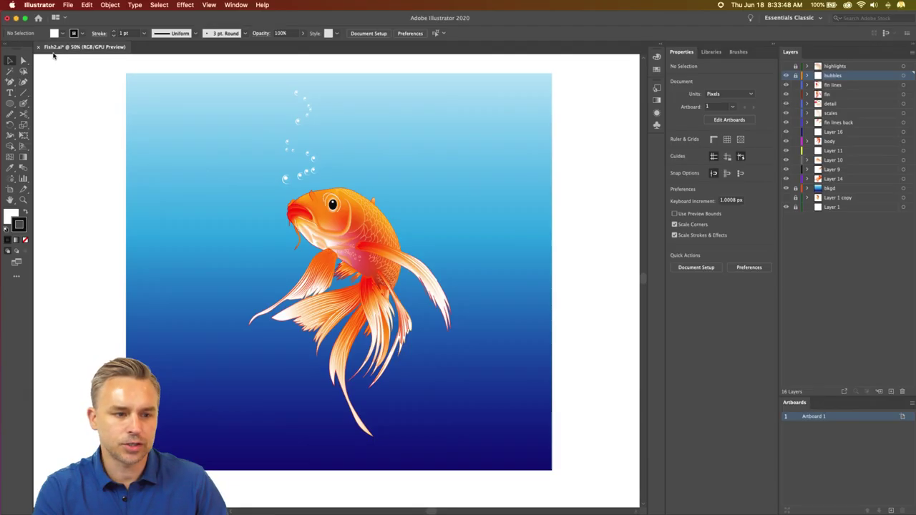
pyautogui.press('super+s')
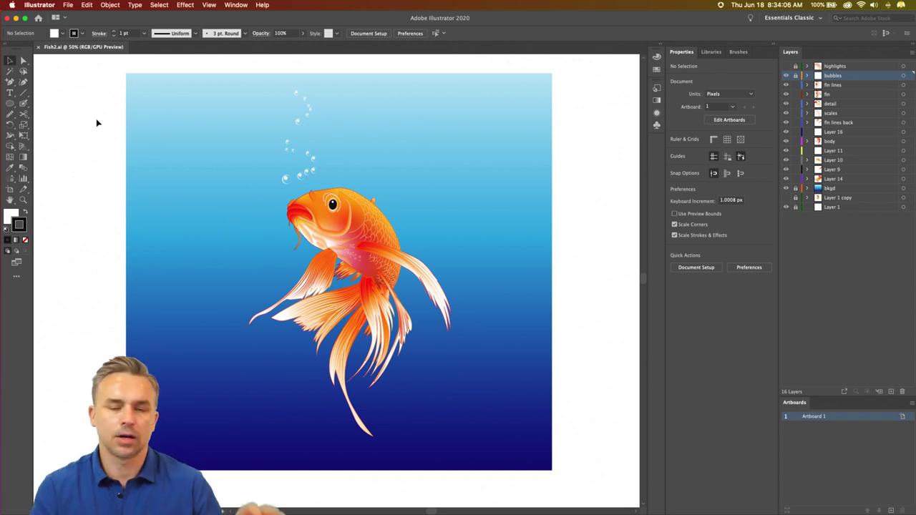
pyautogui.click(69, 5)
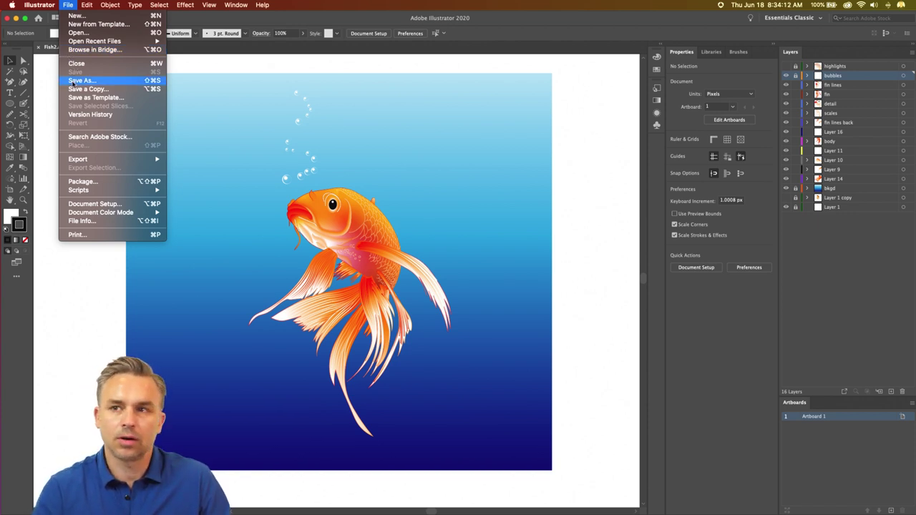
# - Use Save As to store the koi artwork in cloud documents as 'Koi Fish'
pyautogui.click(75, 80)
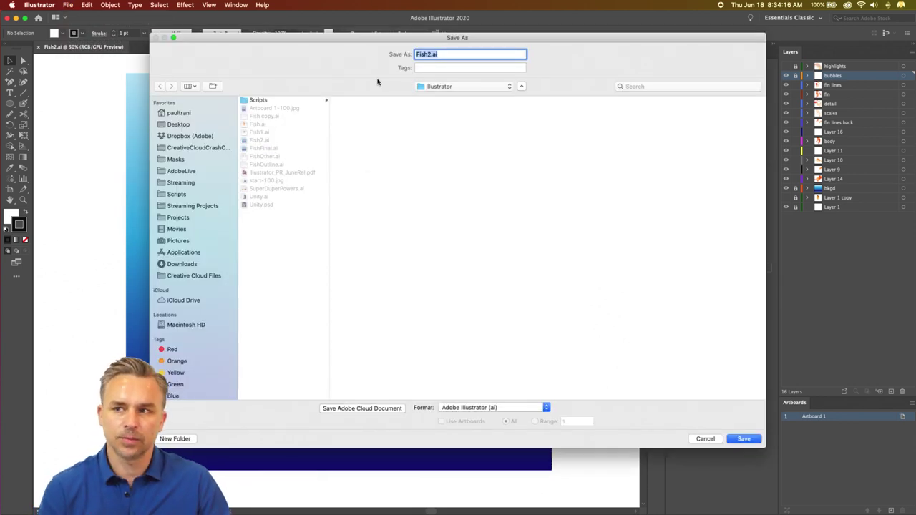
pyautogui.click(172, 124)
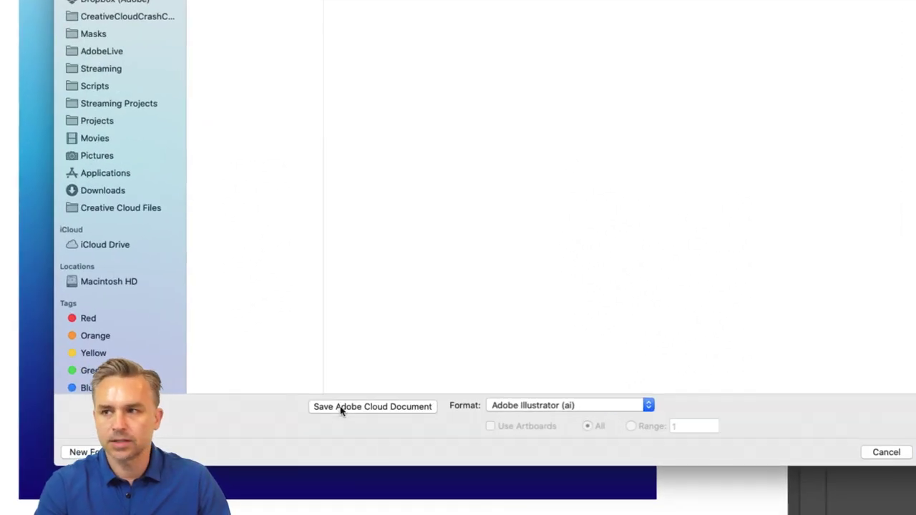
pyautogui.click(341, 408)
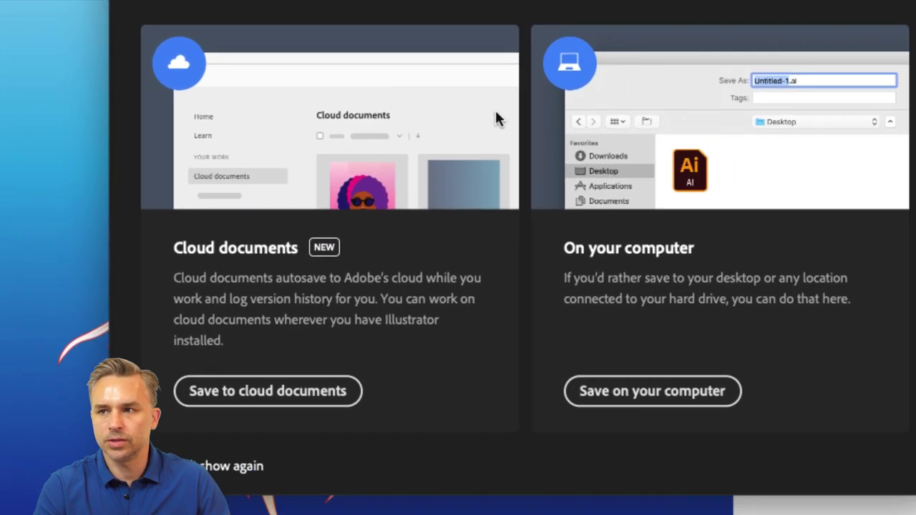
pyautogui.click(242, 398)
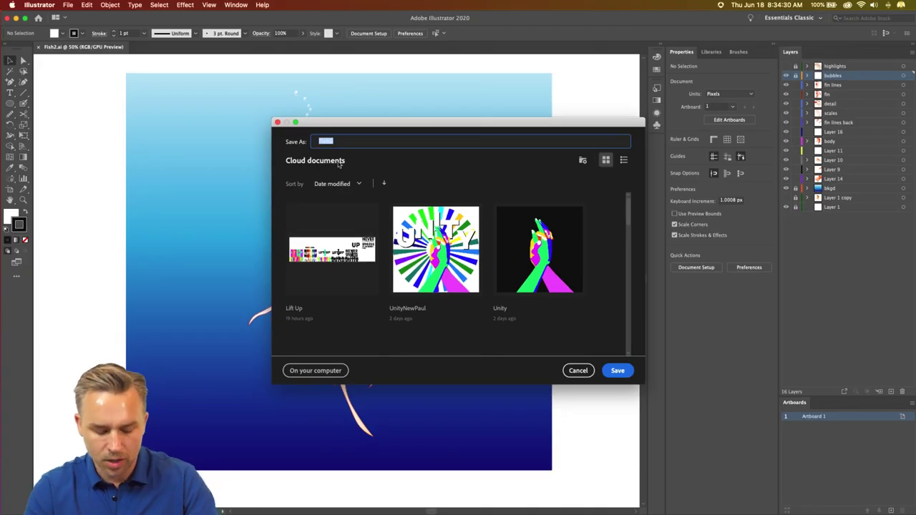
pyautogui.write('Koi')
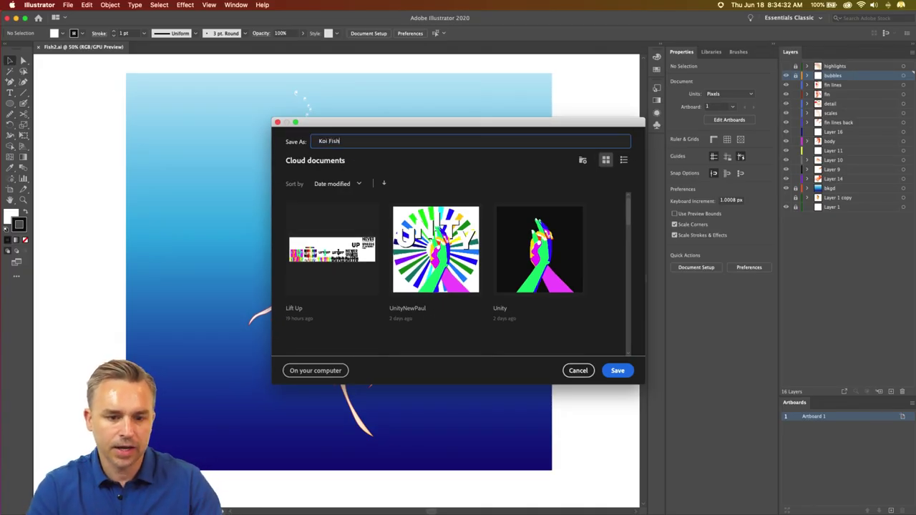
pyautogui.click(618, 371)
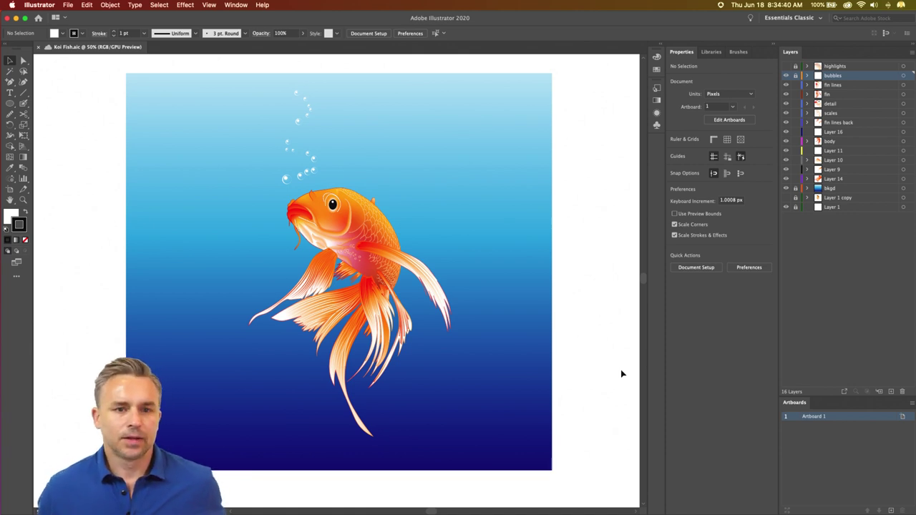
pyautogui.click(69, 6)
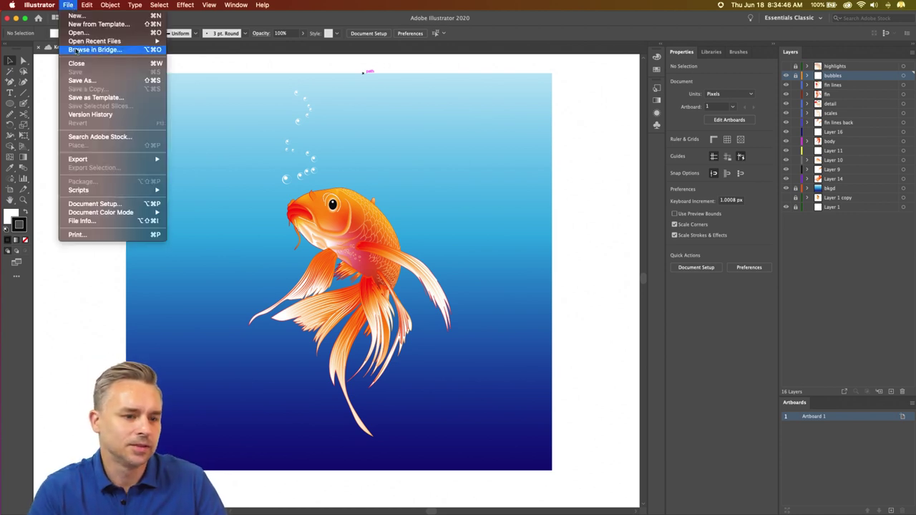
pyautogui.click(74, 33)
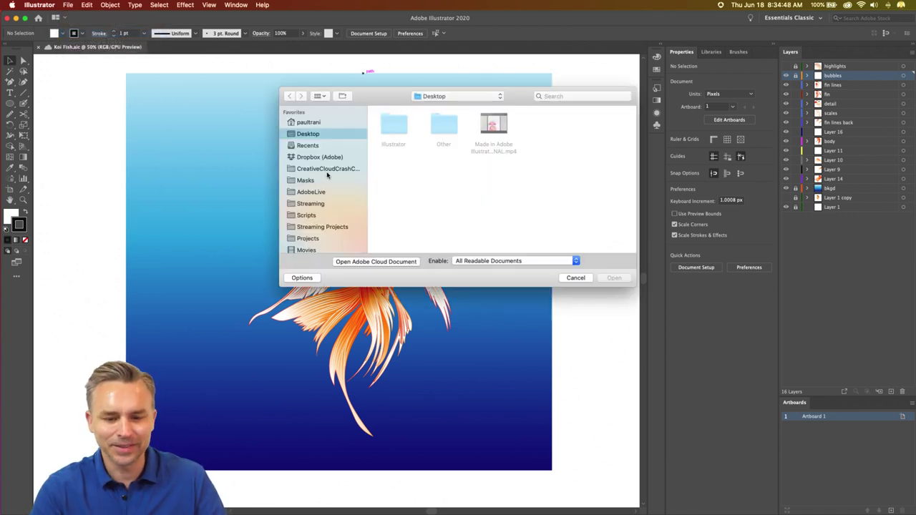
pyautogui.click(345, 262)
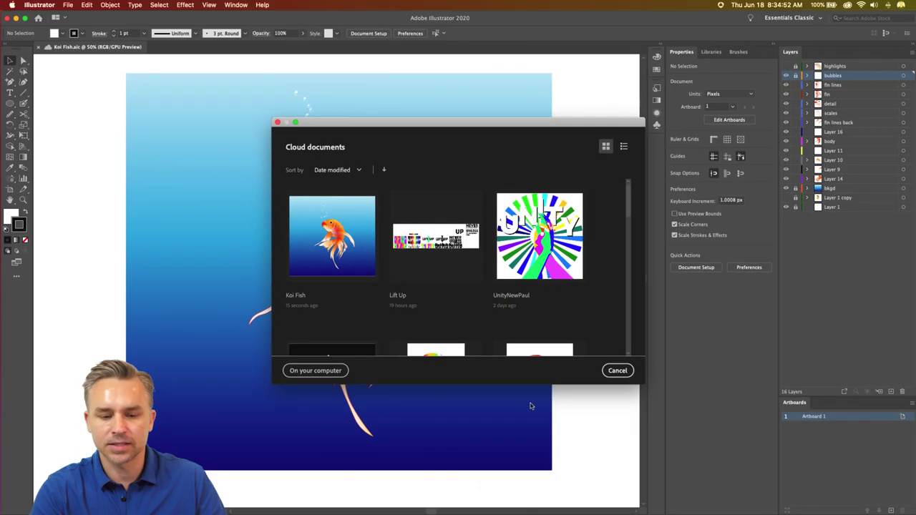
pyautogui.click(617, 370)
pyautogui.moveTo(493, 505)
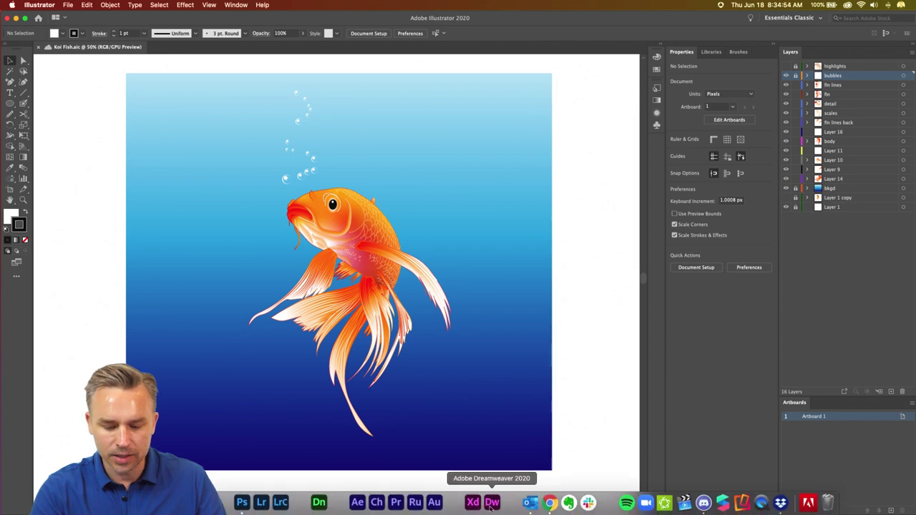
# - Bring Chrome forward, maximize it, and load assets.adobe.com/cloud-documents
pyautogui.click(549, 505)
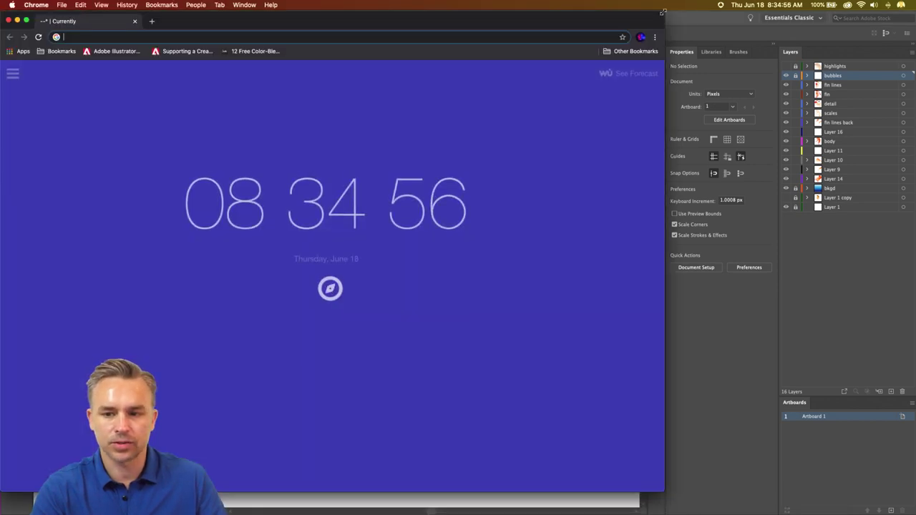
pyautogui.hotkey('ctrl', 'alt', 'Return')
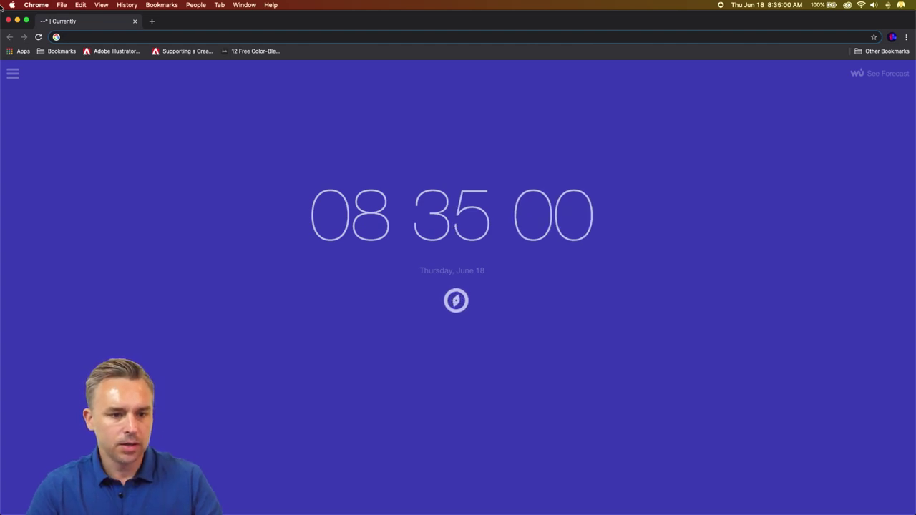
pyautogui.write('ass')
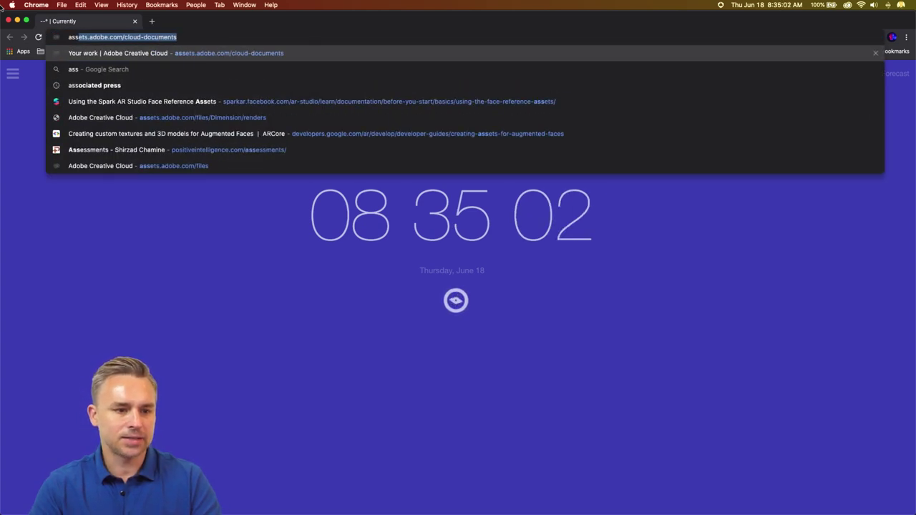
pyautogui.press('Return')
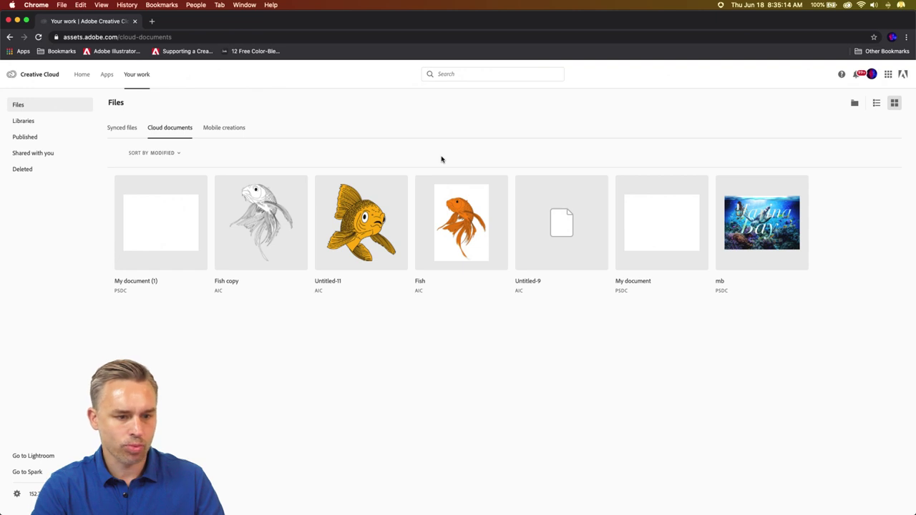
# - Reload the cloud documents page twice, check Illustrator, then bring Chrome back
pyautogui.click(38, 37)
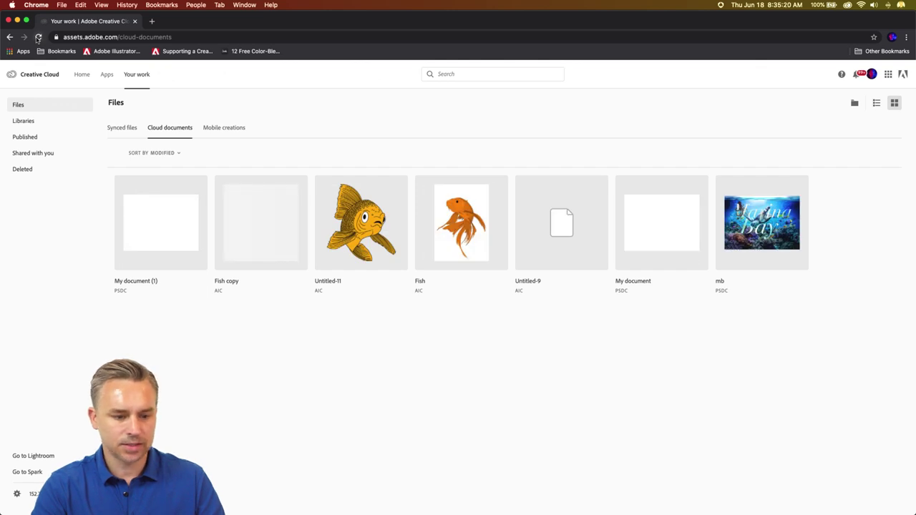
pyautogui.click(38, 37)
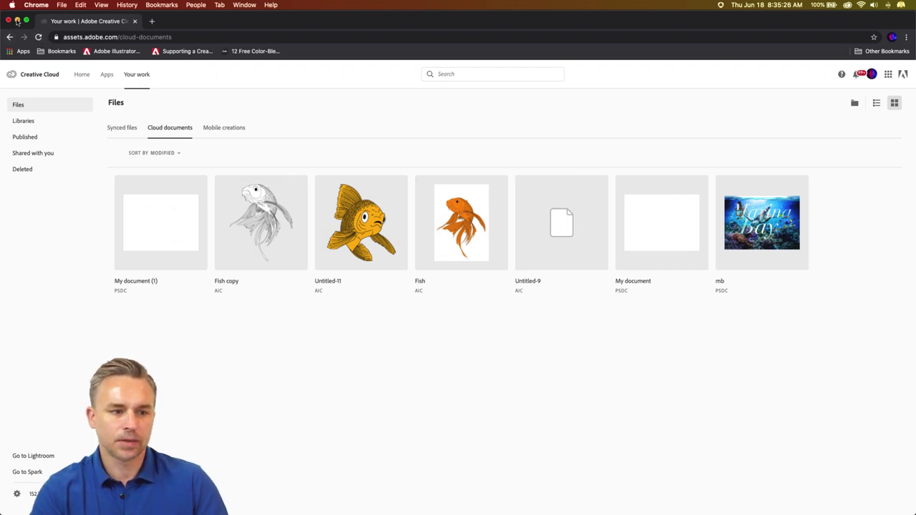
pyautogui.click(18, 21)
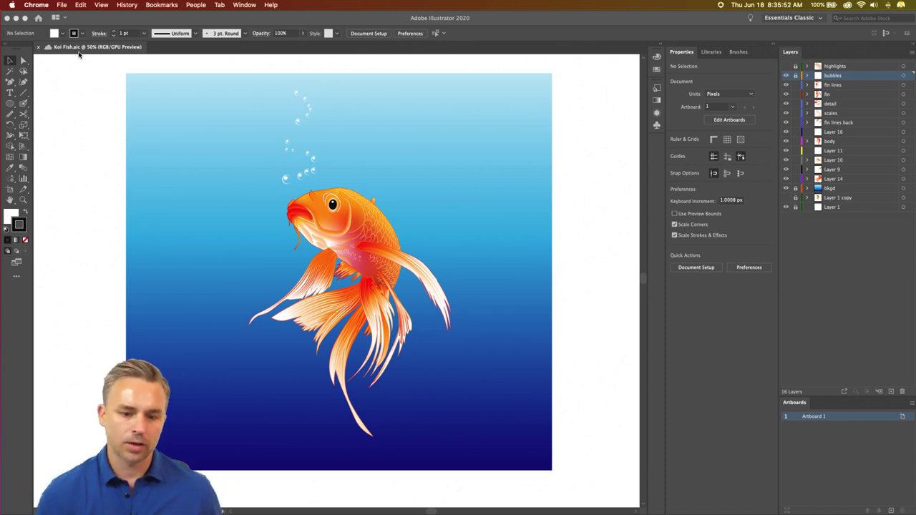
pyautogui.click(787, 74)
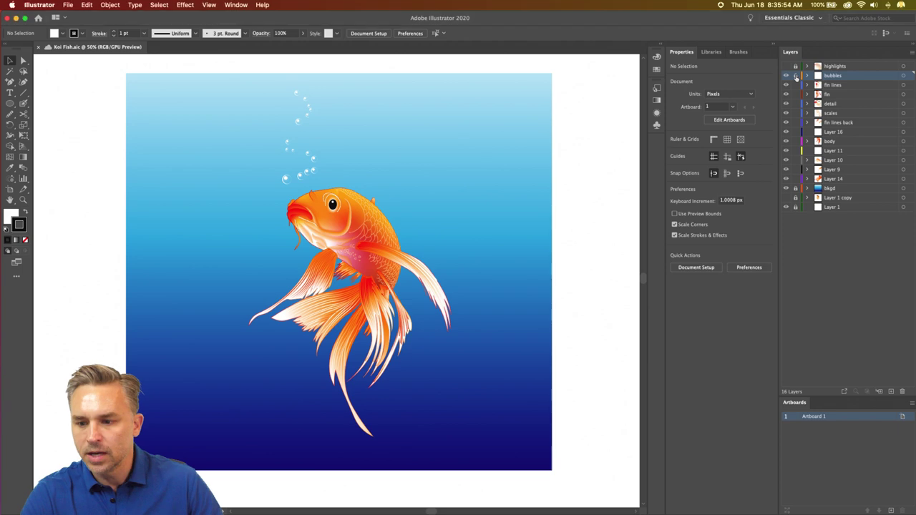
pyautogui.click(548, 504)
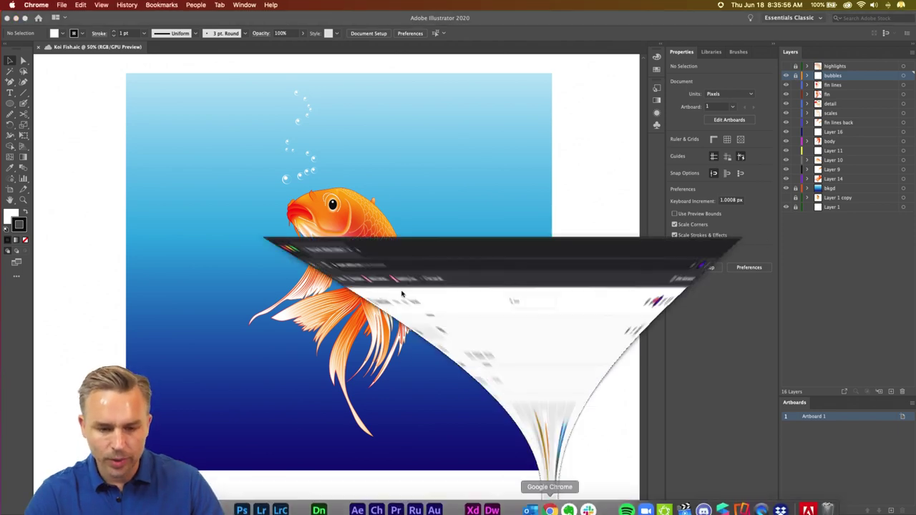
# - Reload the cloud documents list and minimize Chrome to return to Illustrator
pyautogui.click(38, 38)
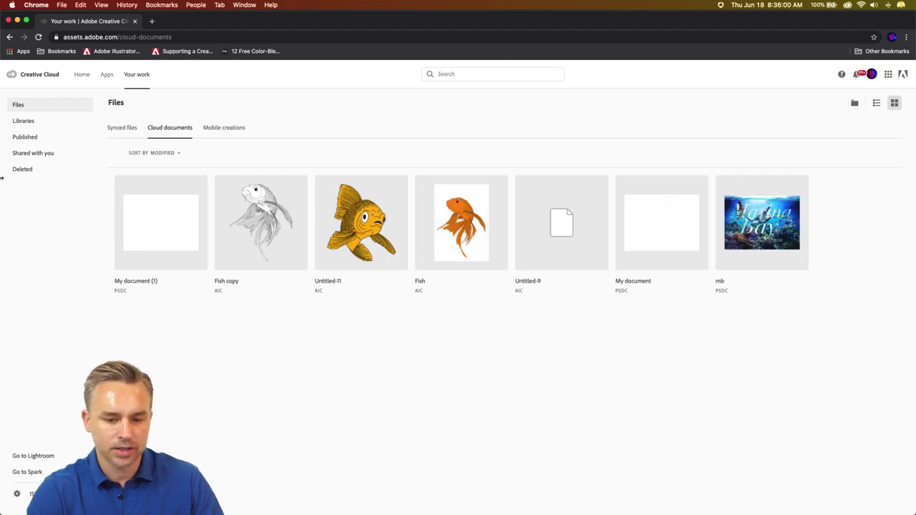
pyautogui.click(17, 21)
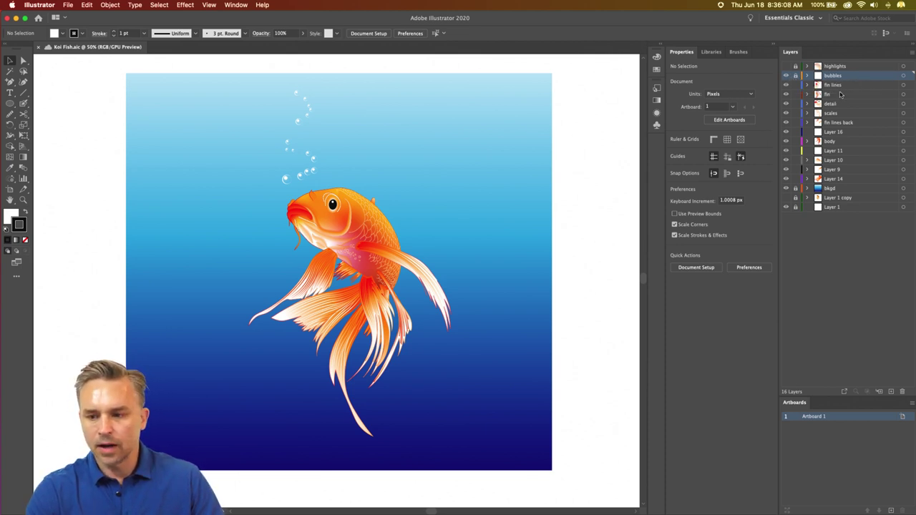
# - Select all the fish artwork, Free Distort its top-left corner, then undo it
pyautogui.press('super+a')
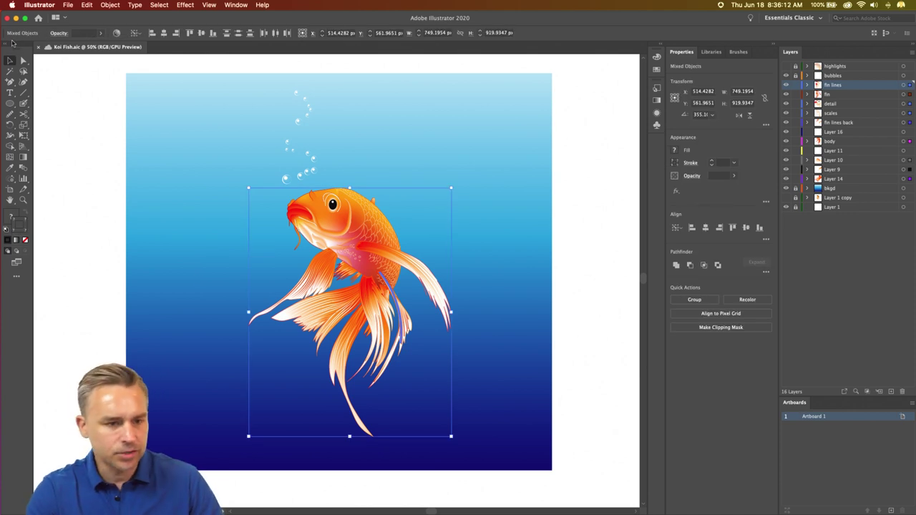
pyautogui.click(64, 3)
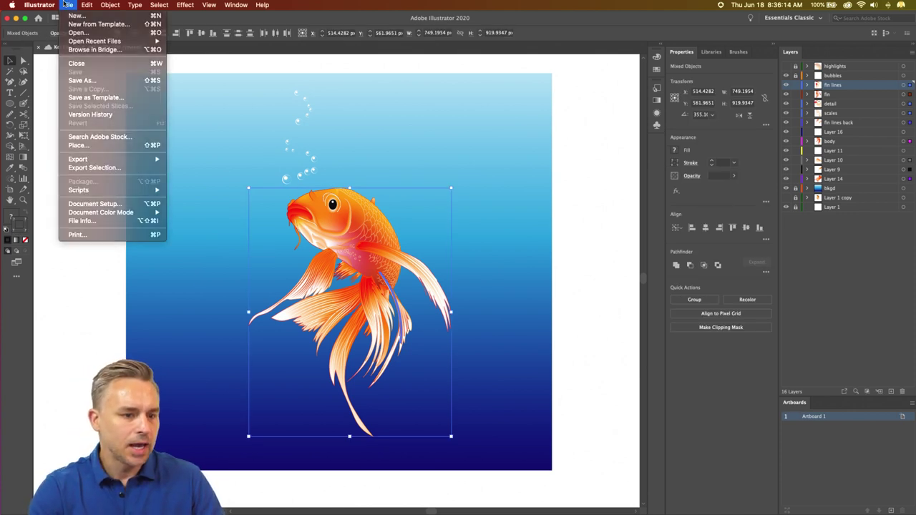
pyautogui.click(66, 4)
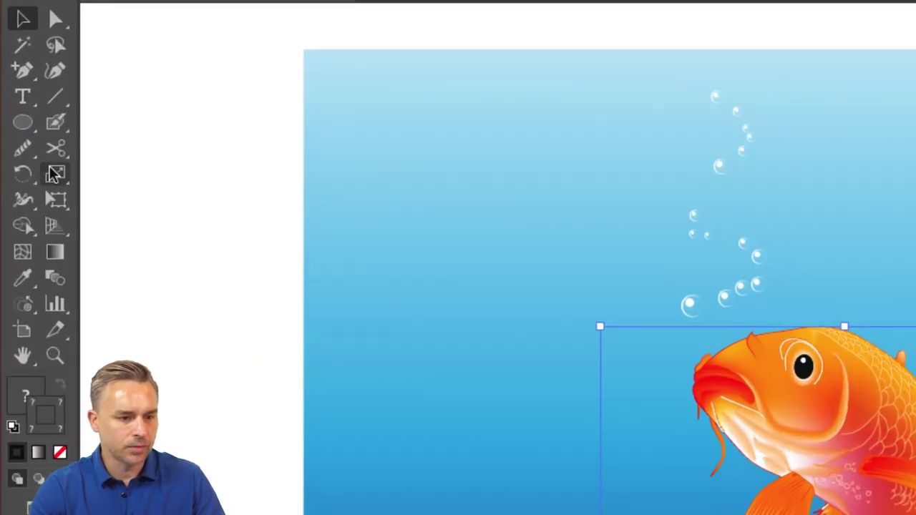
pyautogui.click(23, 125)
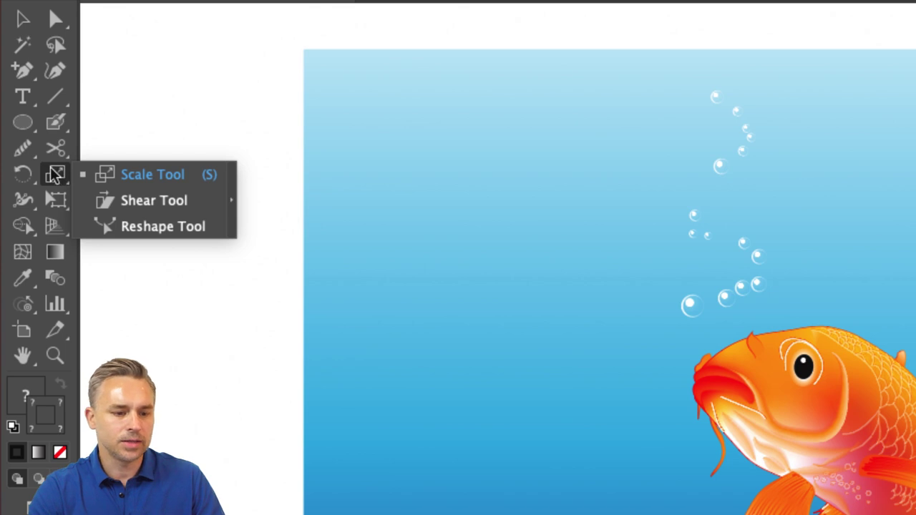
pyautogui.click(58, 201)
pyautogui.click(57, 201)
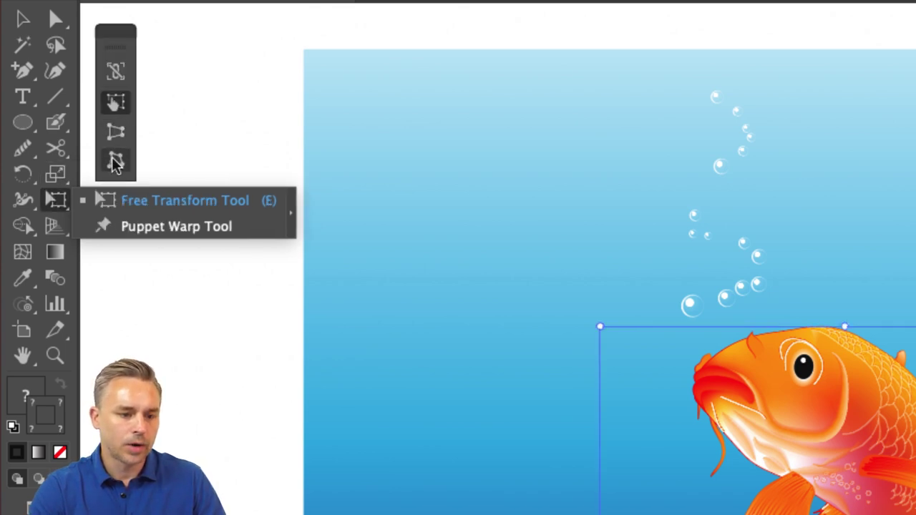
pyautogui.click(116, 160)
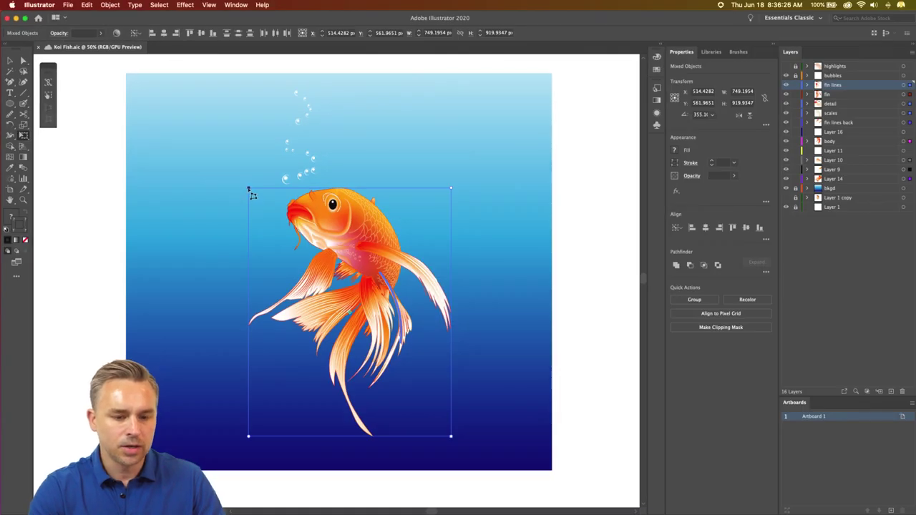
pyautogui.moveTo(248, 189); pyautogui.dragTo(244, 184)
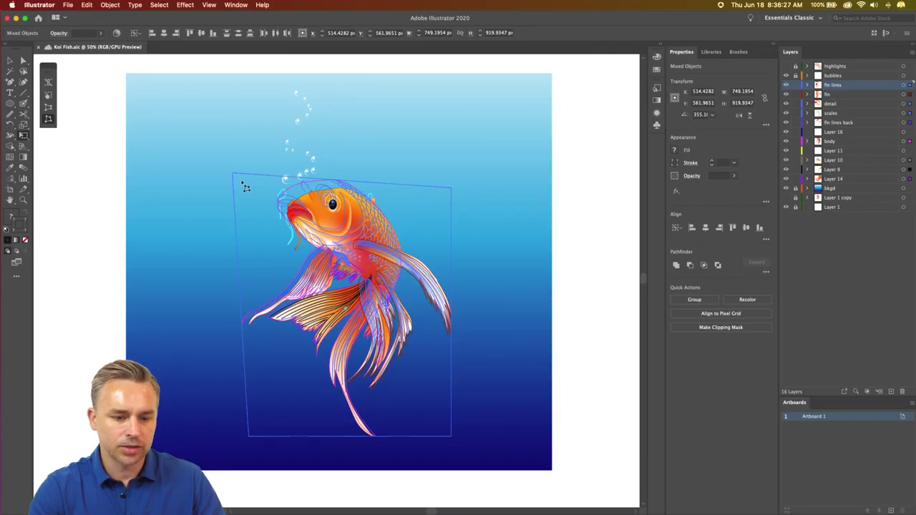
pyautogui.click(39, 5)
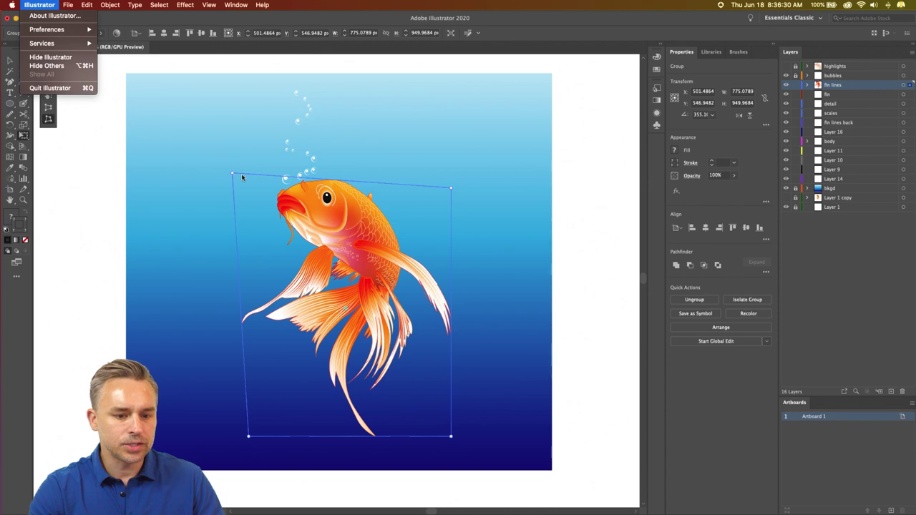
pyautogui.click(242, 174)
pyautogui.press('super+z')
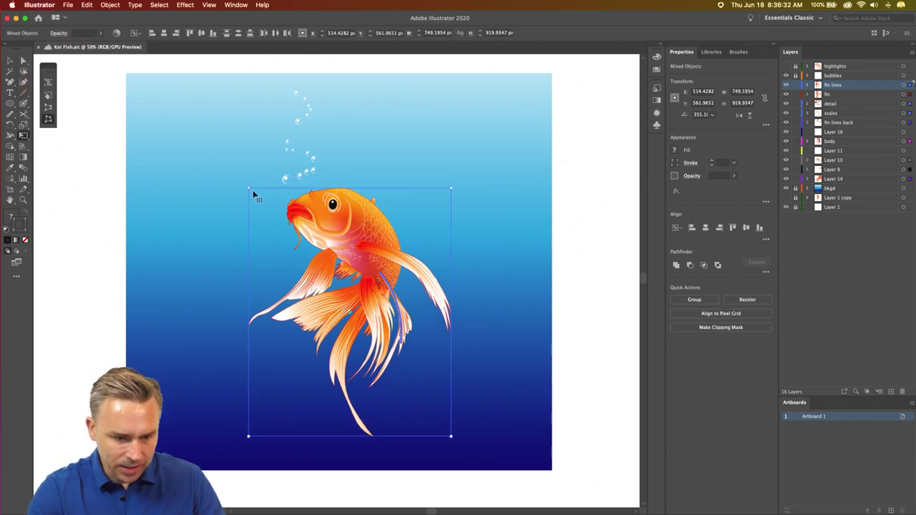
# - Distort the fish's corner again, undo back to its original shape, and reach Preferences
pyautogui.moveTo(243, 184); pyautogui.dragTo(205, 150)
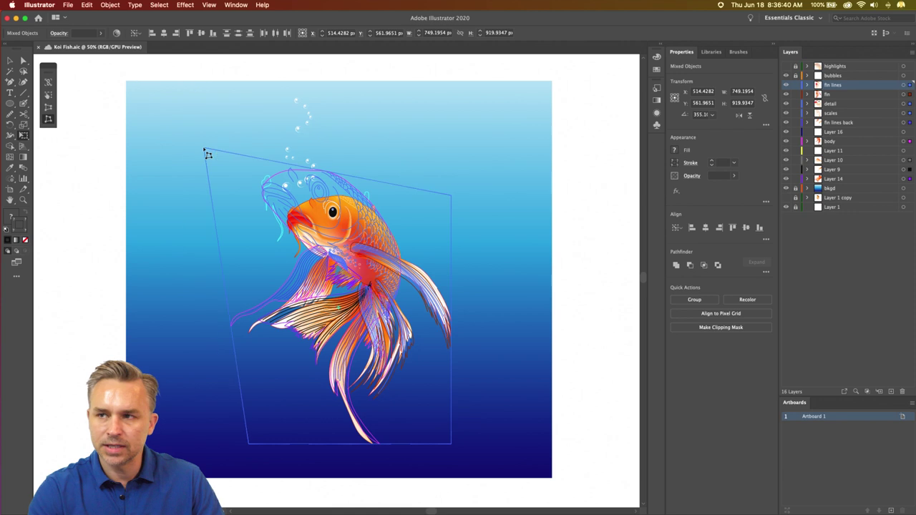
pyautogui.press('super+z')
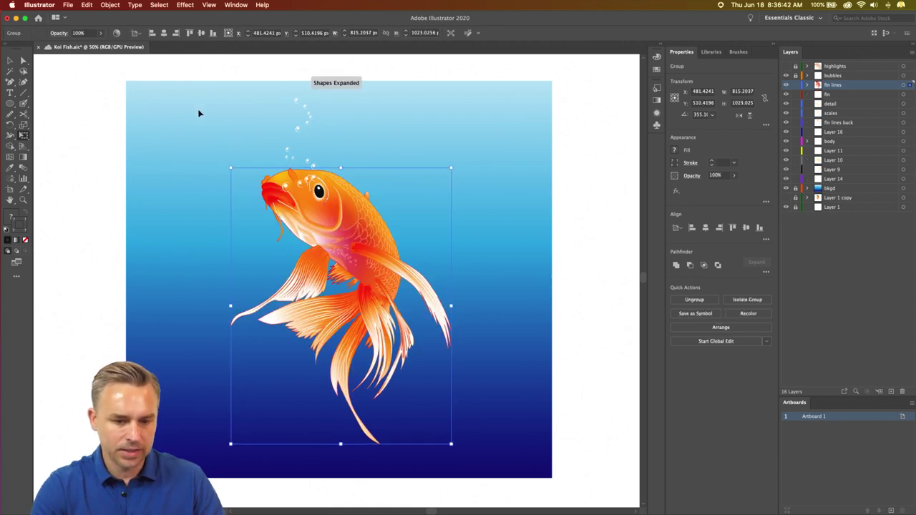
pyautogui.press('super+z')
pyautogui.click(39, 5)
pyautogui.moveTo(46, 29)
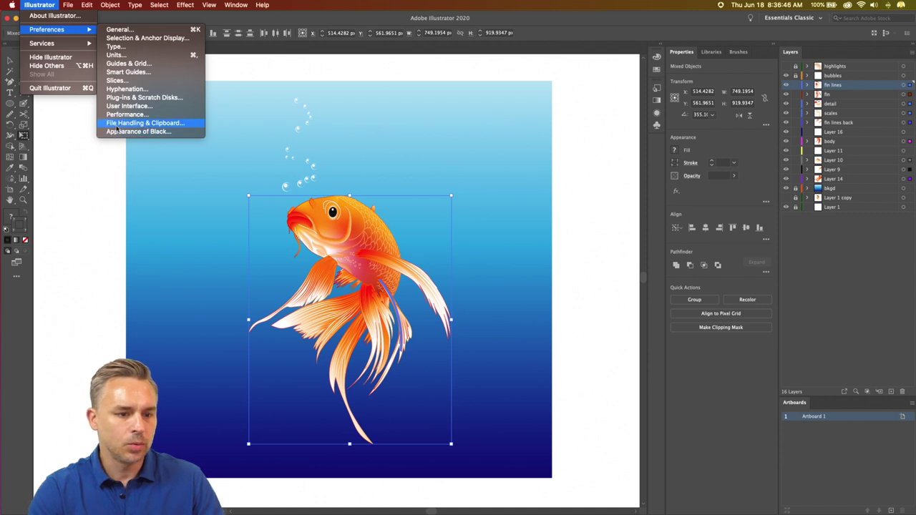
# - Review Performance preferences, keeping GPU Performance and Real-Time Drawing and Editing on, and confirm
pyautogui.click(121, 115)
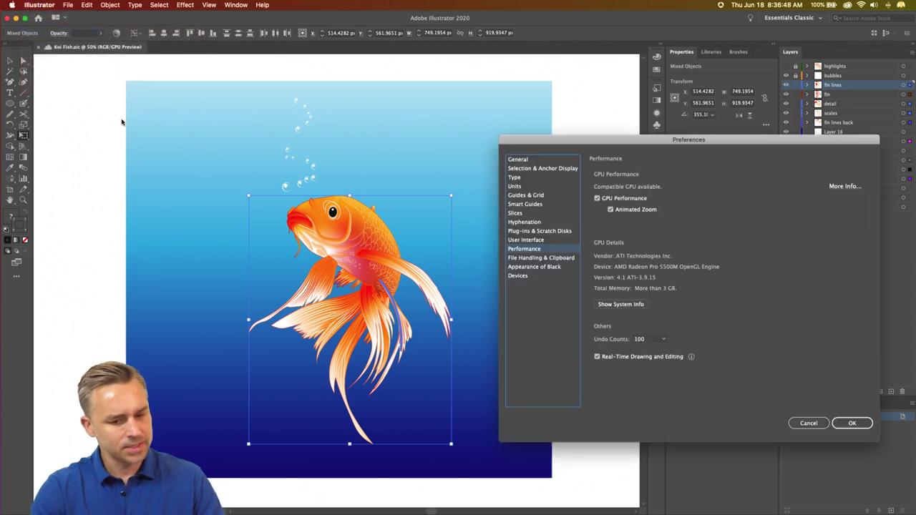
pyautogui.moveTo(649, 147); pyautogui.dragTo(369, 104)
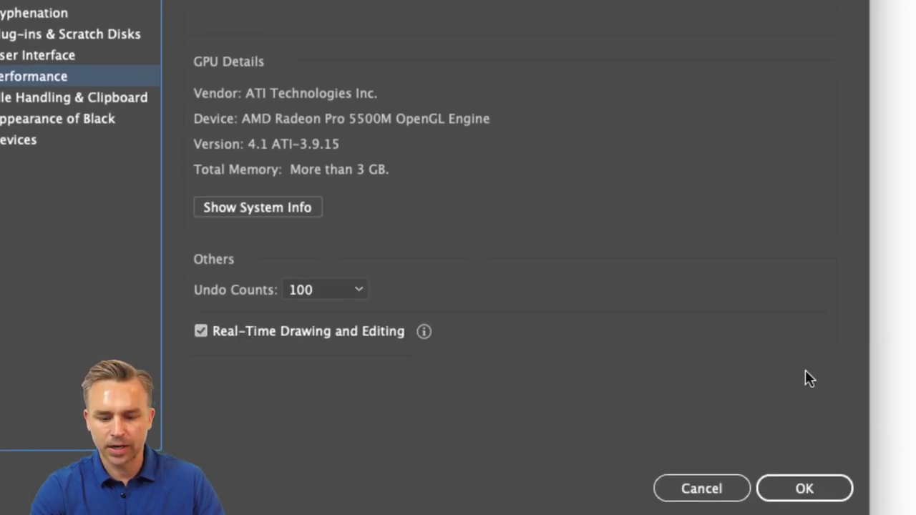
pyautogui.moveTo(423, 337)
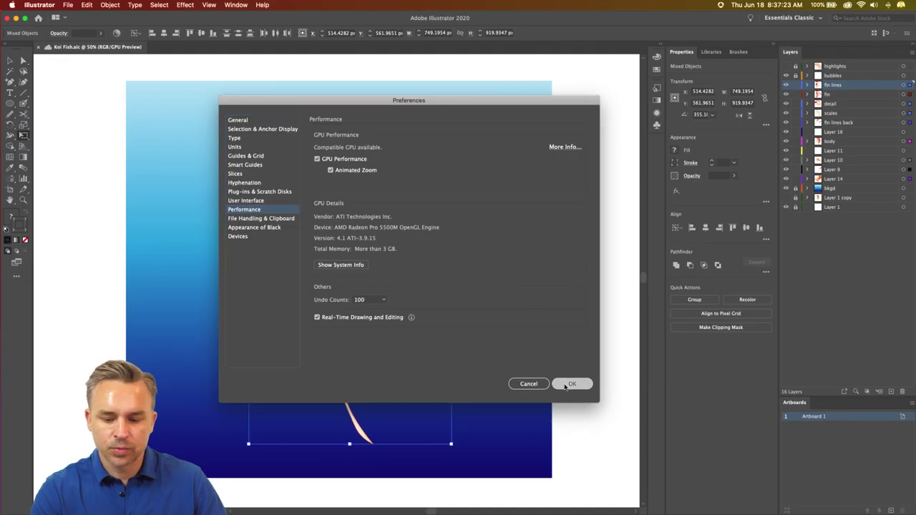
pyautogui.click(641, 489)
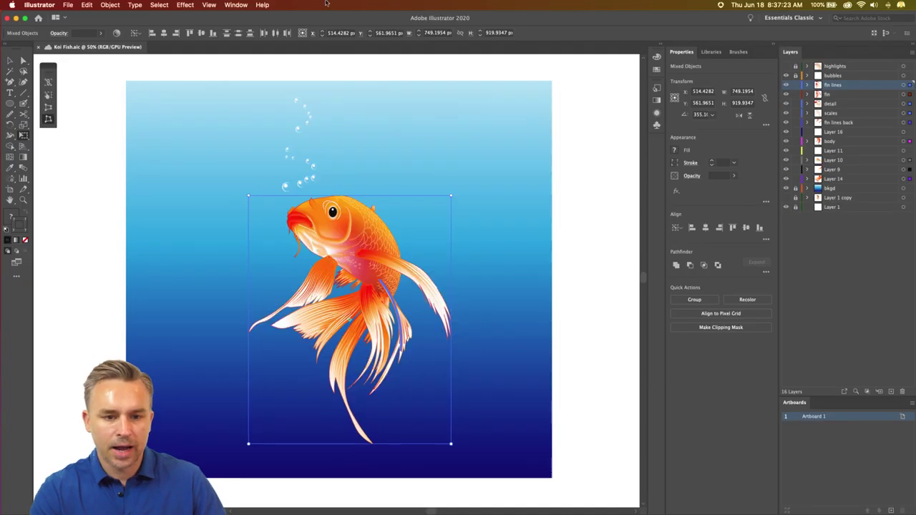
pyautogui.click(206, 5)
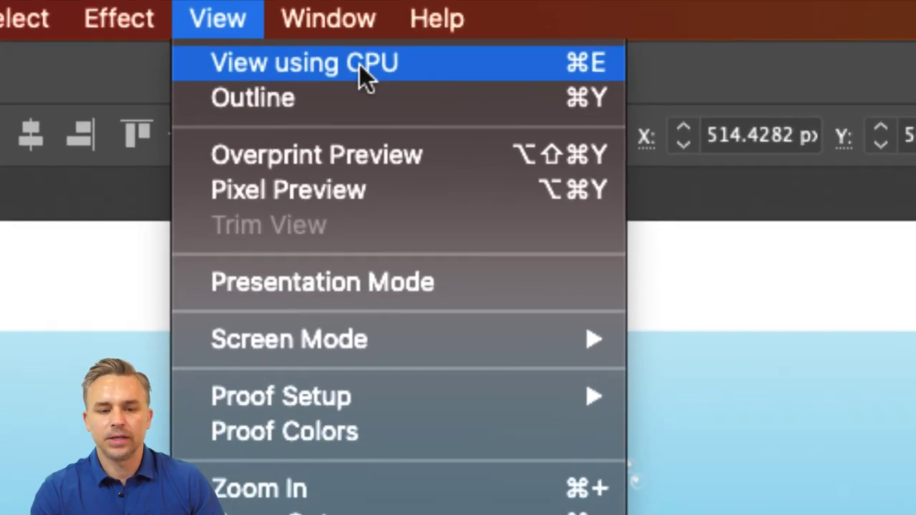
pyautogui.click(361, 80)
pyautogui.click(195, 28)
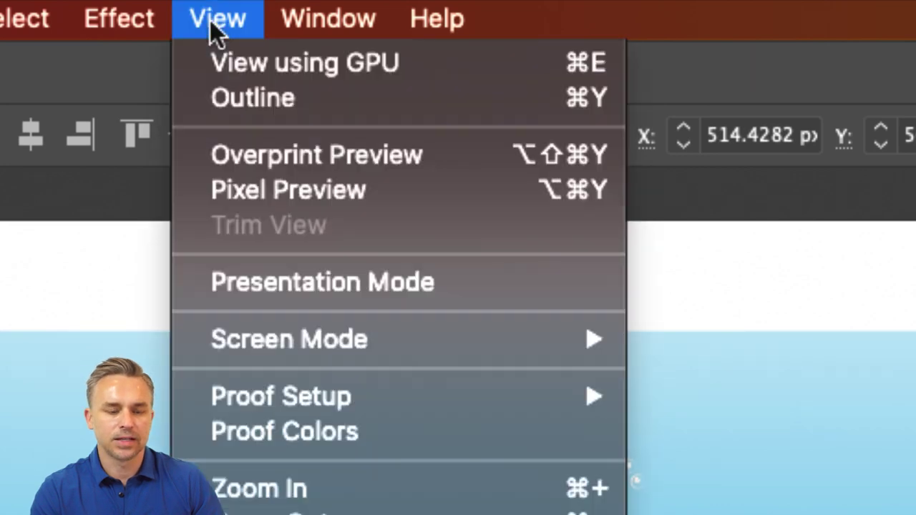
pyautogui.click(232, 64)
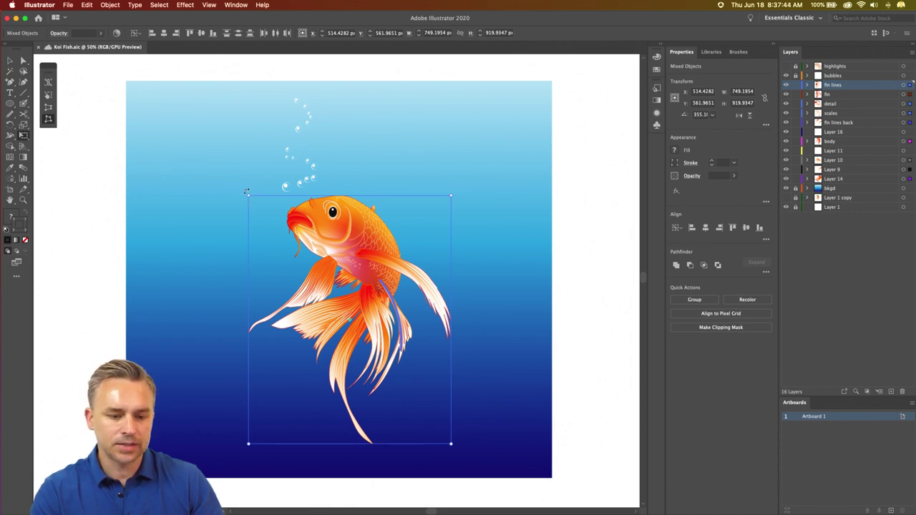
# - Rotate and free-distort the koi, then undo both changes to restore its pose
pyautogui.moveTo(234, 172); pyautogui.dragTo(211, 146)
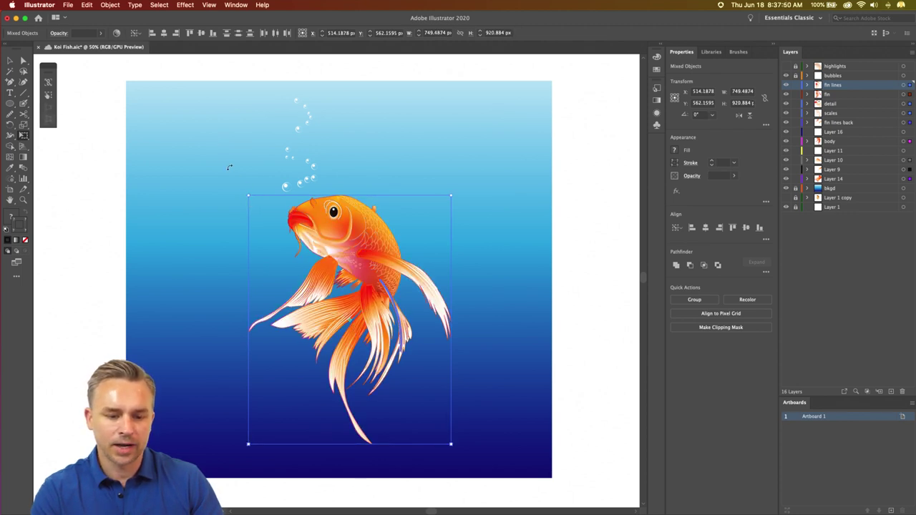
pyautogui.moveTo(229, 167); pyautogui.dragTo(190, 159)
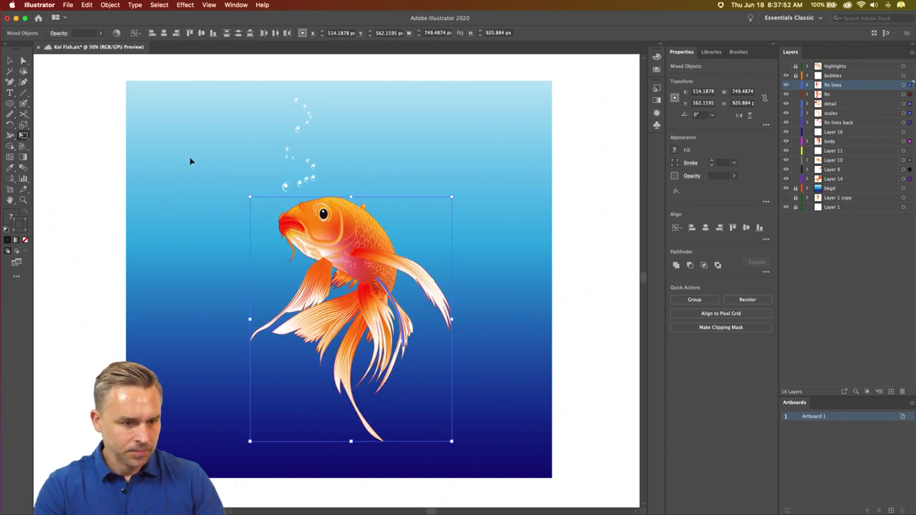
pyautogui.press('super+z')
pyautogui.moveTo(23, 135); pyautogui.dragTo(45, 137)
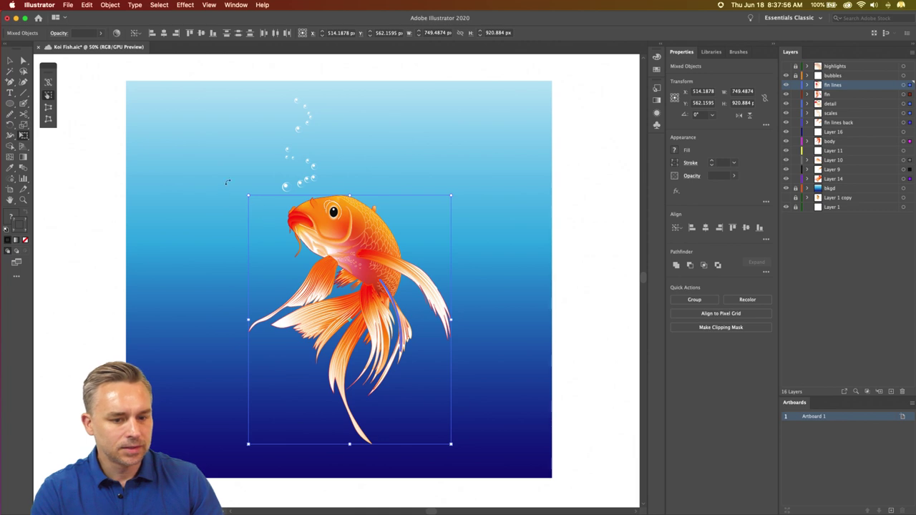
pyautogui.moveTo(233, 175); pyautogui.dragTo(254, 192)
pyautogui.press('v')
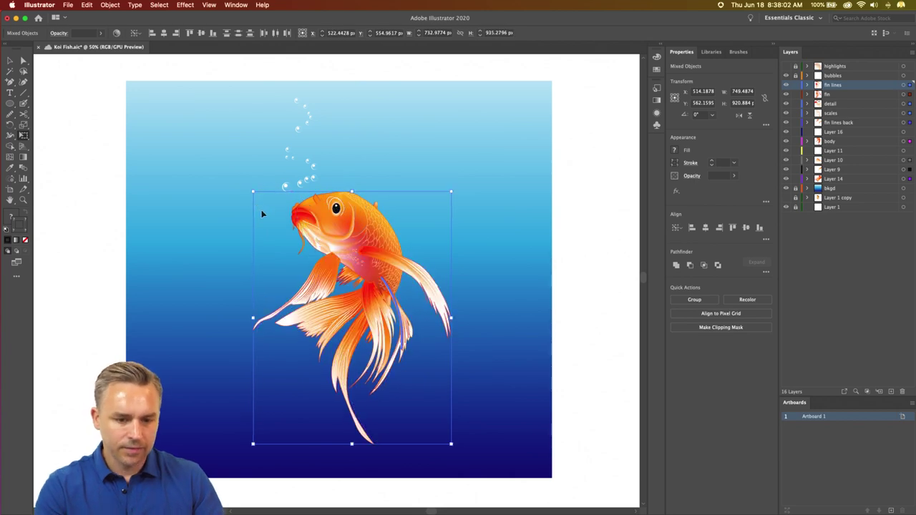
# - Zoom in to 300% on the koi's head and eye, then return to the Selection tool
pyautogui.press('super+equal')
pyautogui.press('super+equal')
pyautogui.press('super+equal')
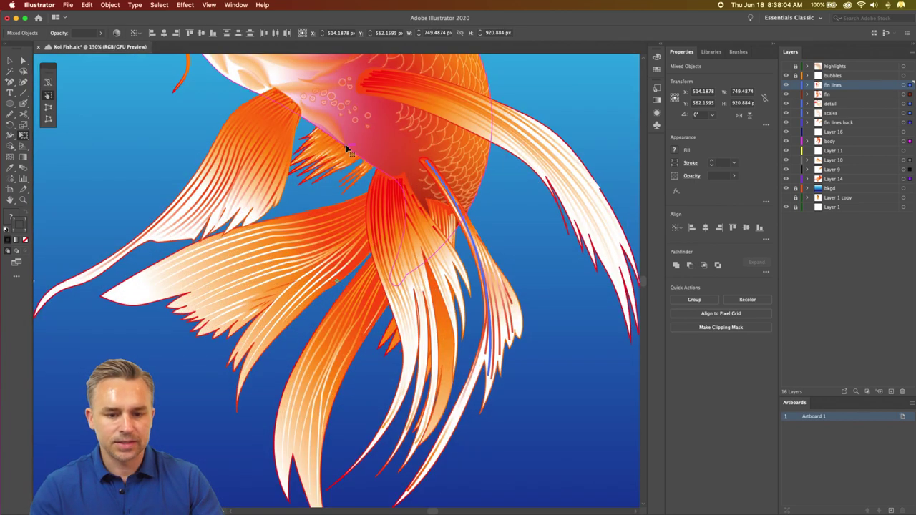
pyautogui.scroll(5, 398, 164)
pyautogui.press('super+equal')
pyautogui.press('super+equal')
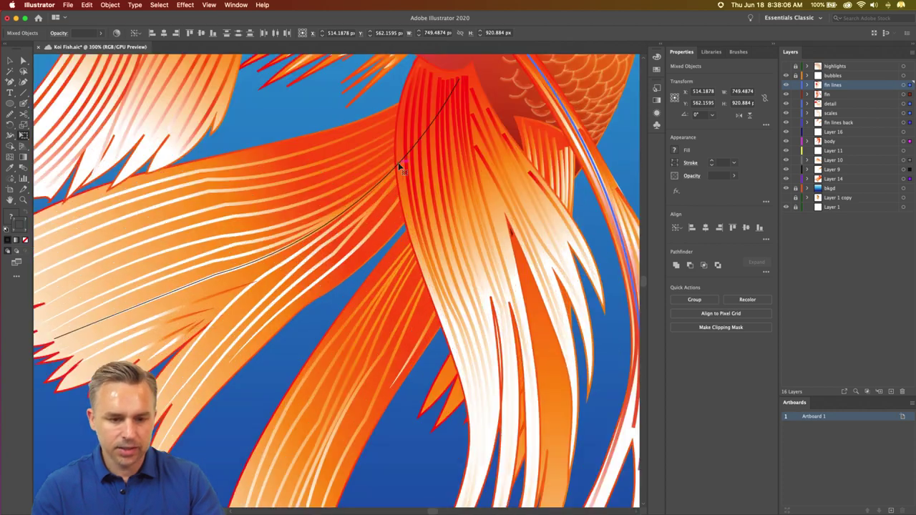
pyautogui.scroll(10, 346, 75)
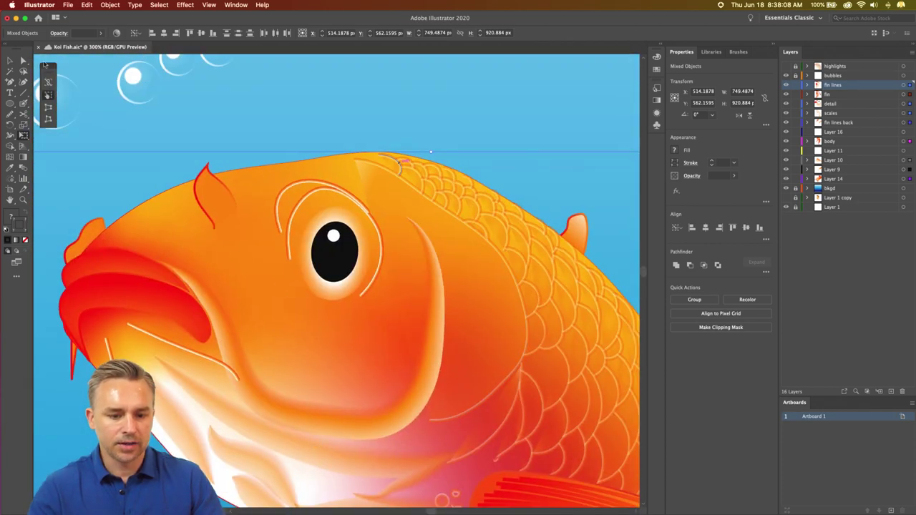
pyautogui.click(10, 60)
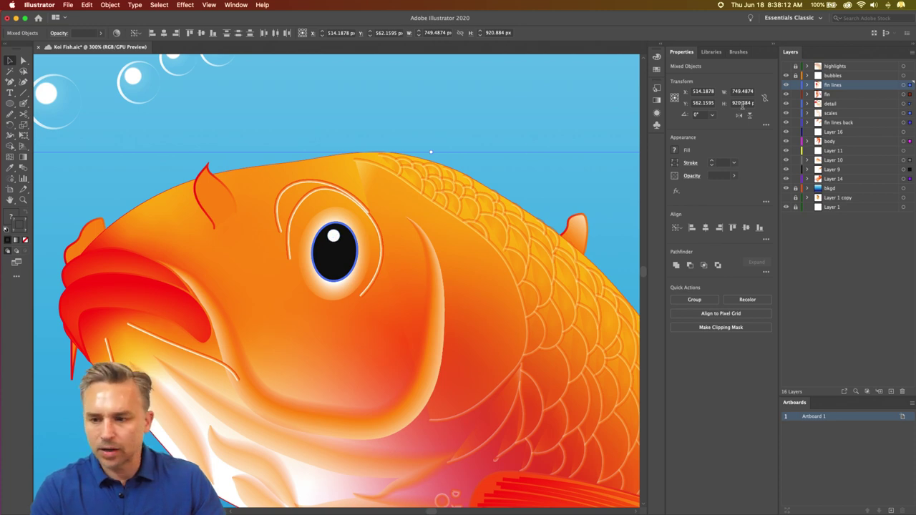
# - Enlarge the koi's eye group and its white glow to about 47 by 61 px
pyautogui.click(450, 106)
pyautogui.click(333, 237)
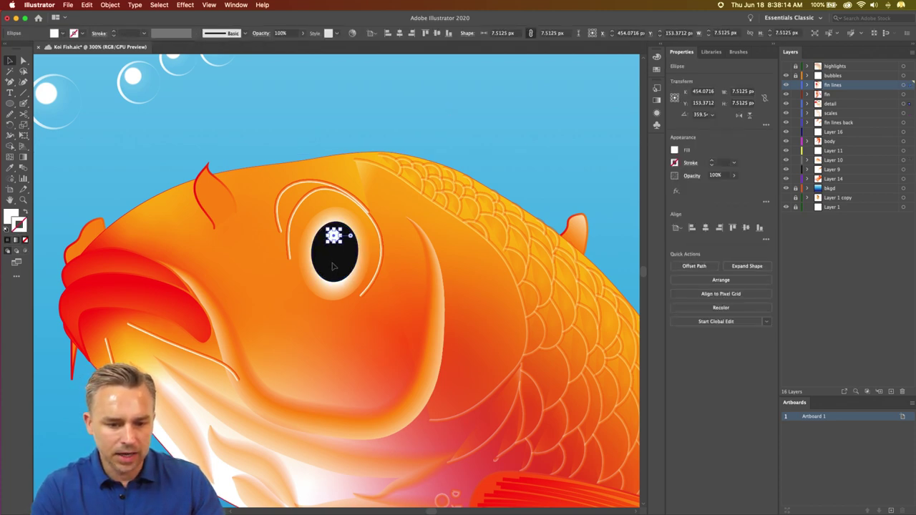
pyautogui.click(332, 296)
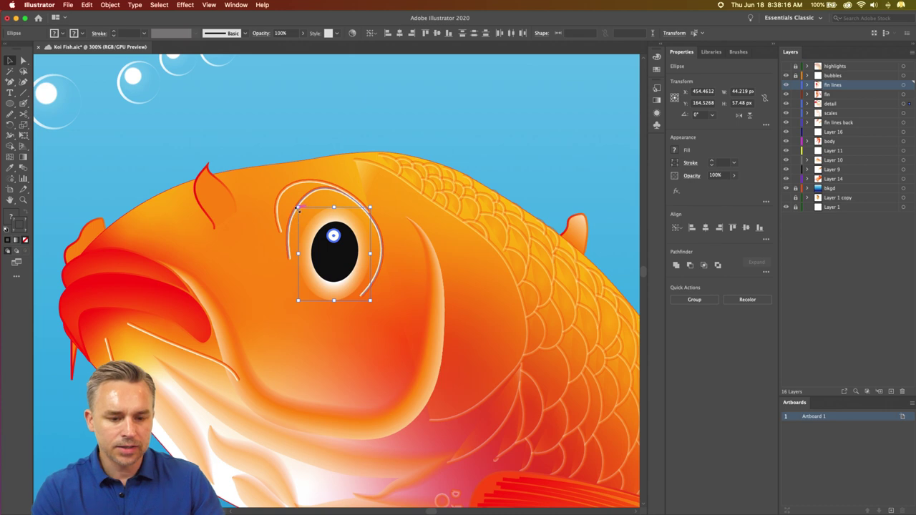
pyautogui.moveTo(298, 208); pyautogui.dragTo(203, 190)
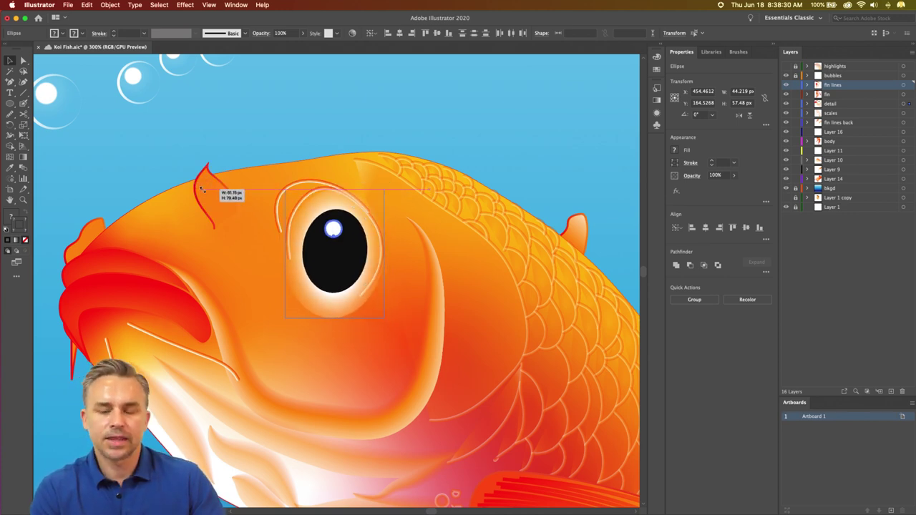
pyautogui.moveTo(203, 190); pyautogui.dragTo(224, 205)
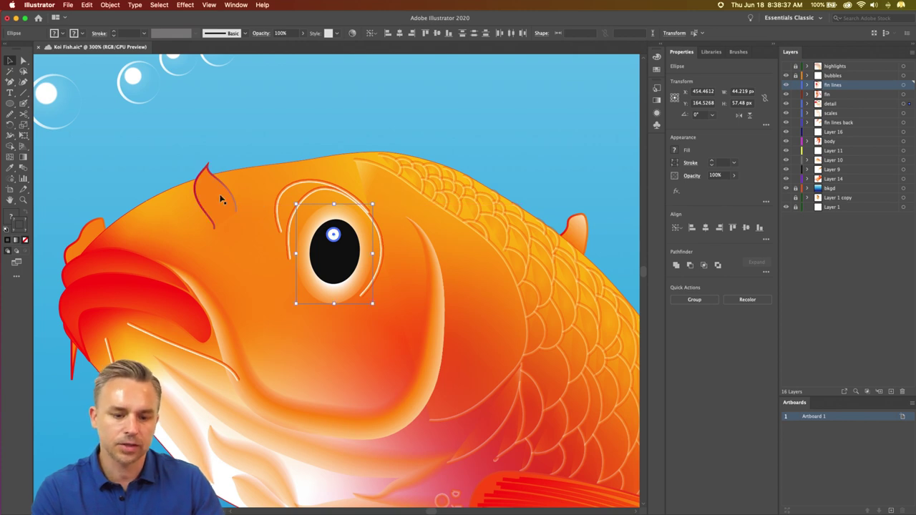
pyautogui.click(215, 129)
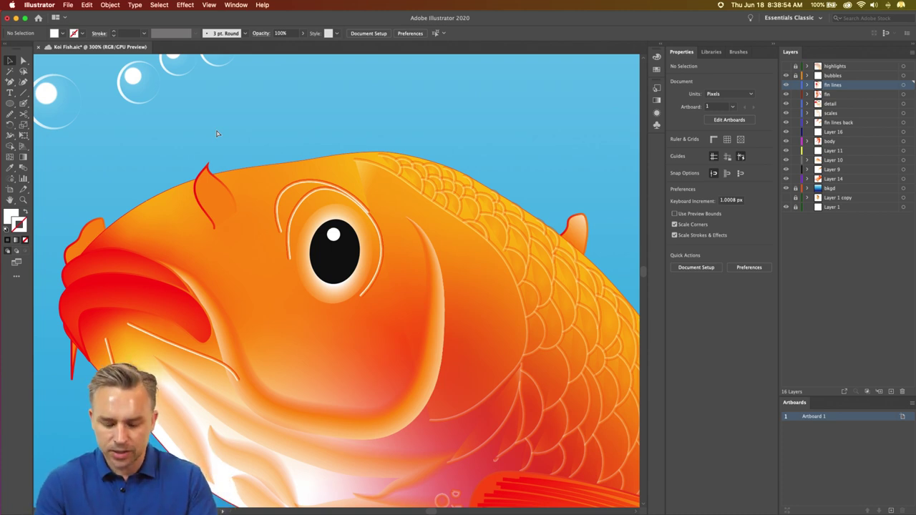
# - Zoom in on the koi and select the fish body path
pyautogui.press('super+0')
pyautogui.press('super+equal')
pyautogui.press('super+equal')
pyautogui.press('super+equal')
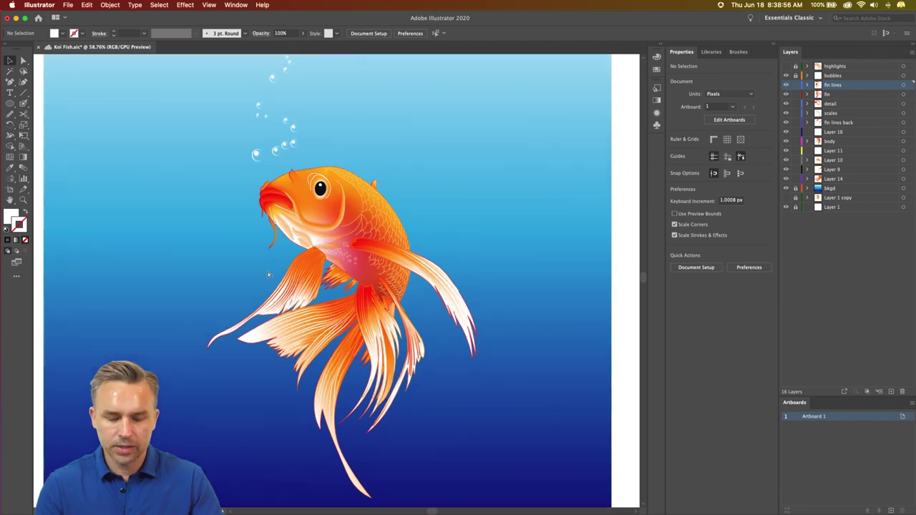
pyautogui.scroll(3, 271, 312)
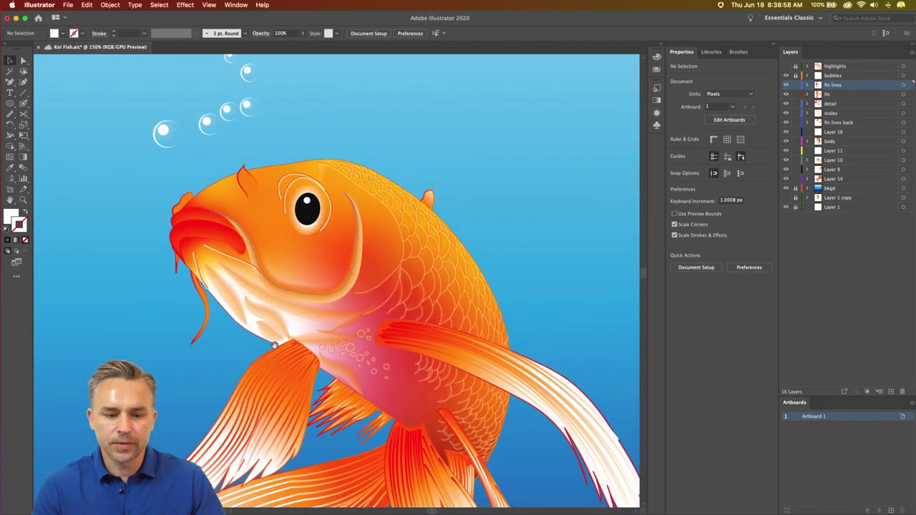
pyautogui.click(299, 257)
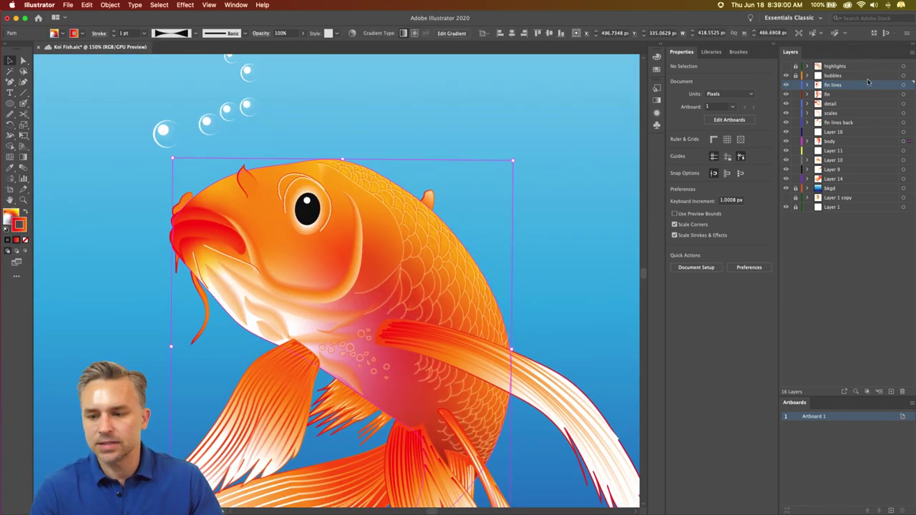
# - Show the body's red-to-orange gradient in the Gradient and Color panels with the spectrum view
pyautogui.click(22, 156)
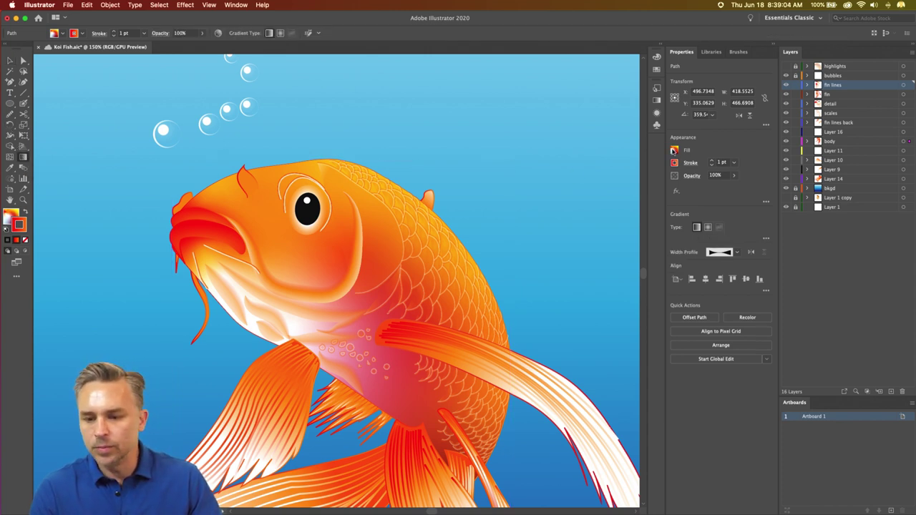
pyautogui.click(654, 100)
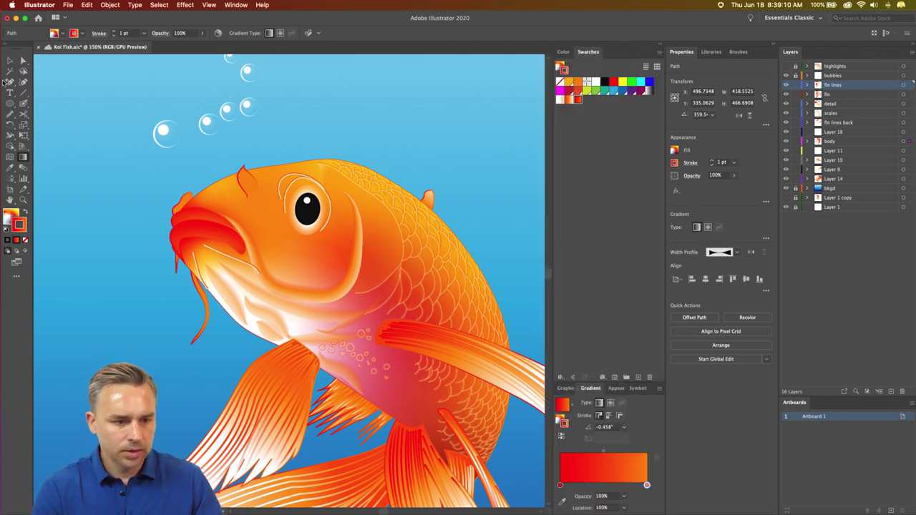
pyautogui.click(10, 60)
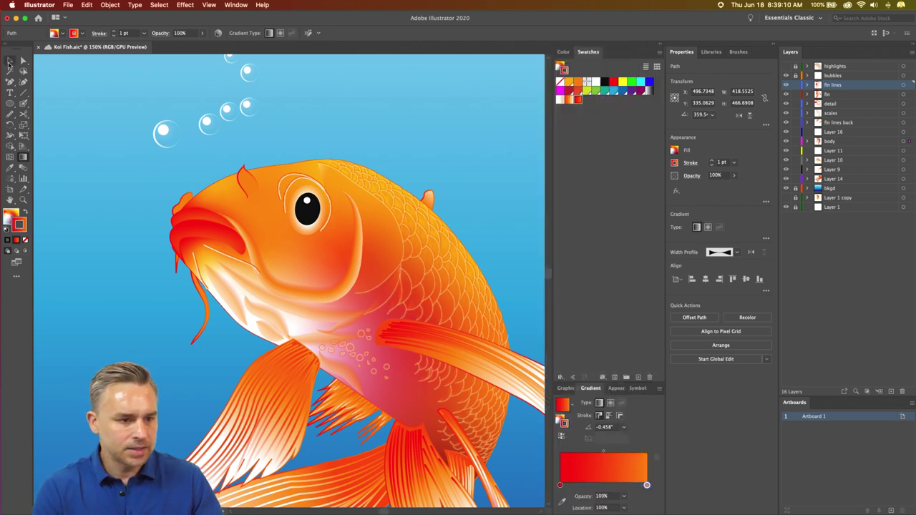
pyautogui.click(121, 189)
pyautogui.click(297, 258)
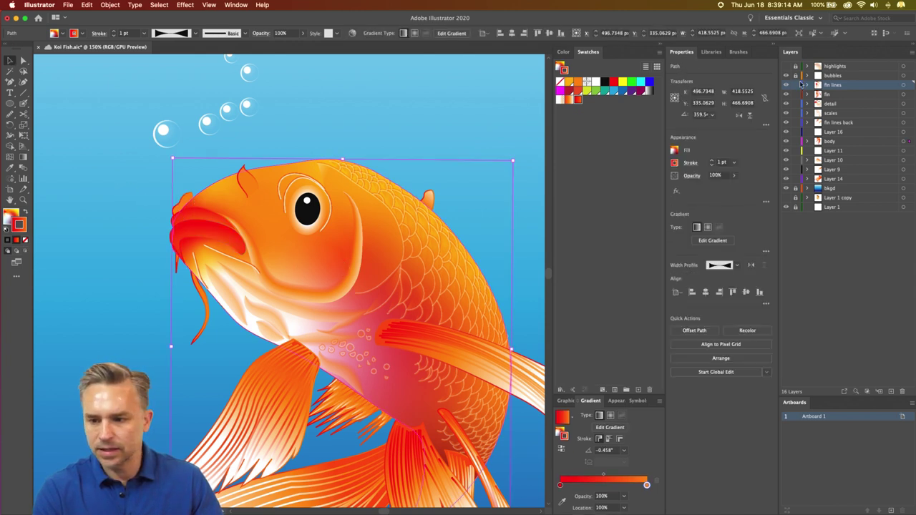
pyautogui.click(10, 216)
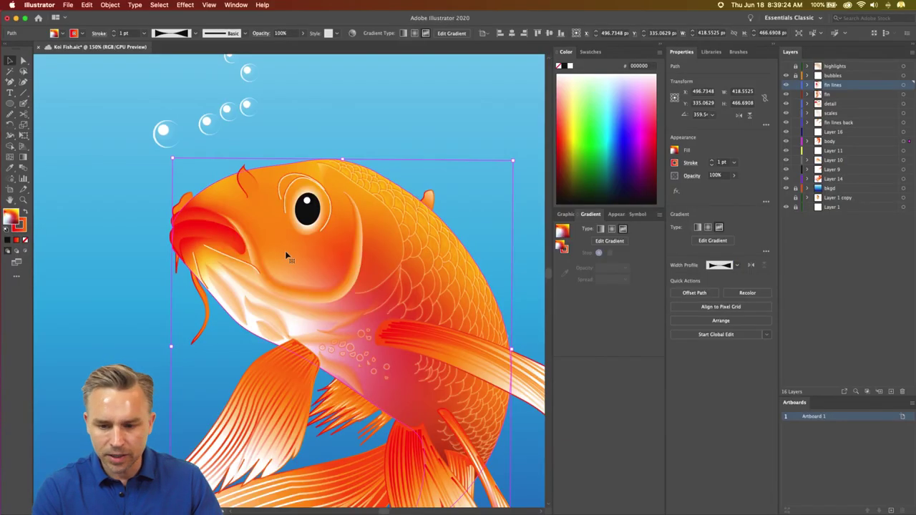
# - Reposition the fish's freeform gradient points along the head and body
pyautogui.click(616, 242)
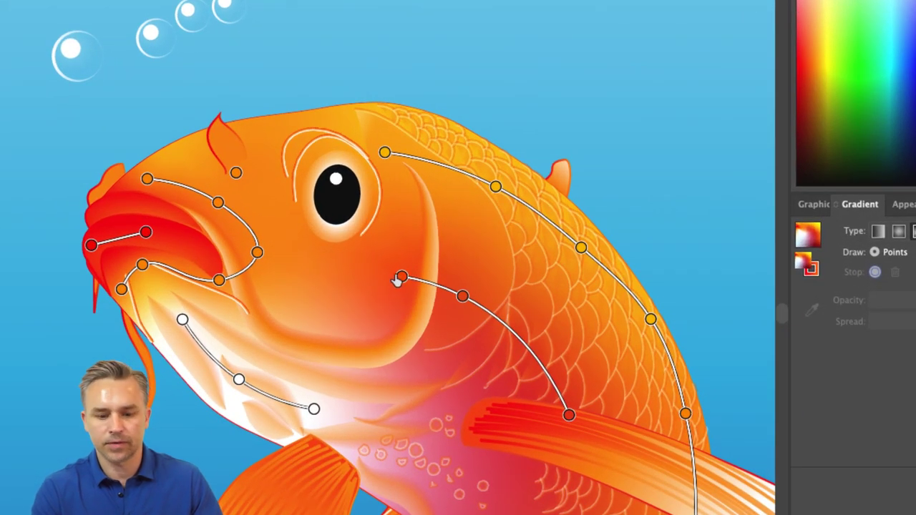
pyautogui.moveTo(401, 277); pyautogui.dragTo(413, 281)
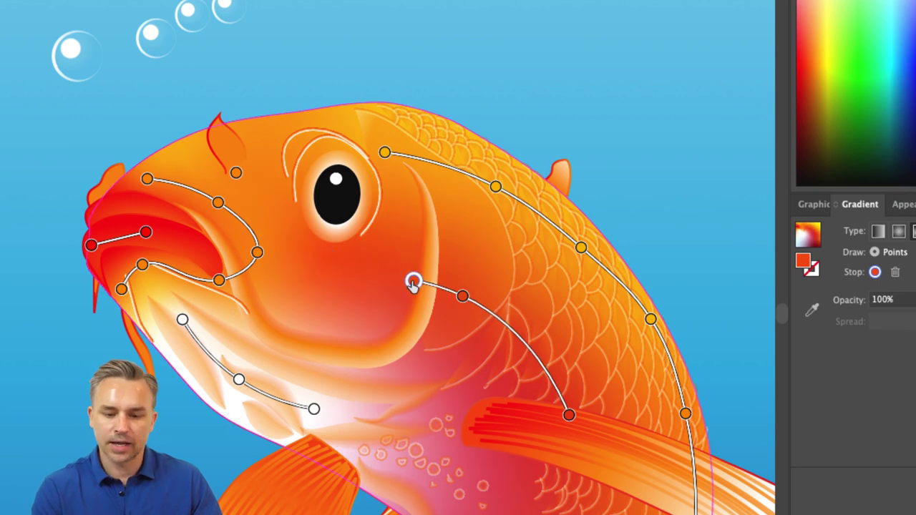
pyautogui.click(463, 296)
pyautogui.moveTo(463, 296); pyautogui.dragTo(506, 328)
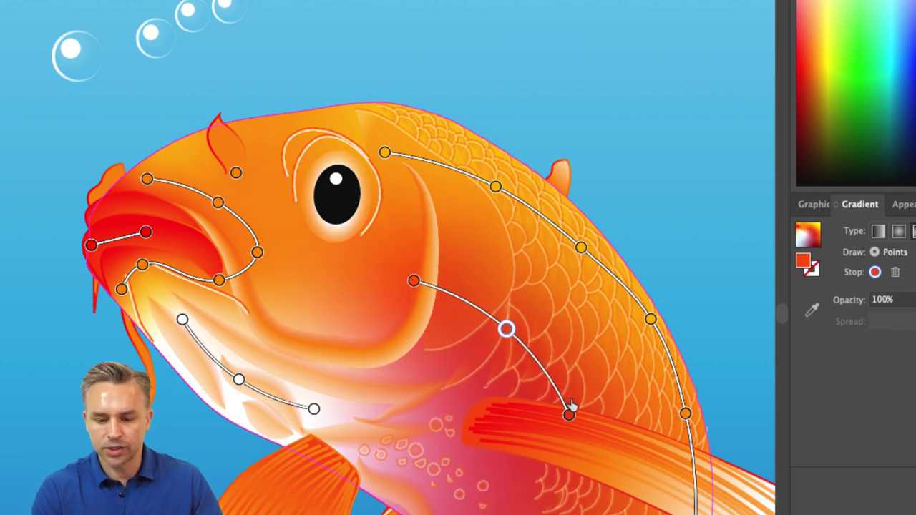
pyautogui.moveTo(569, 415); pyautogui.dragTo(587, 475)
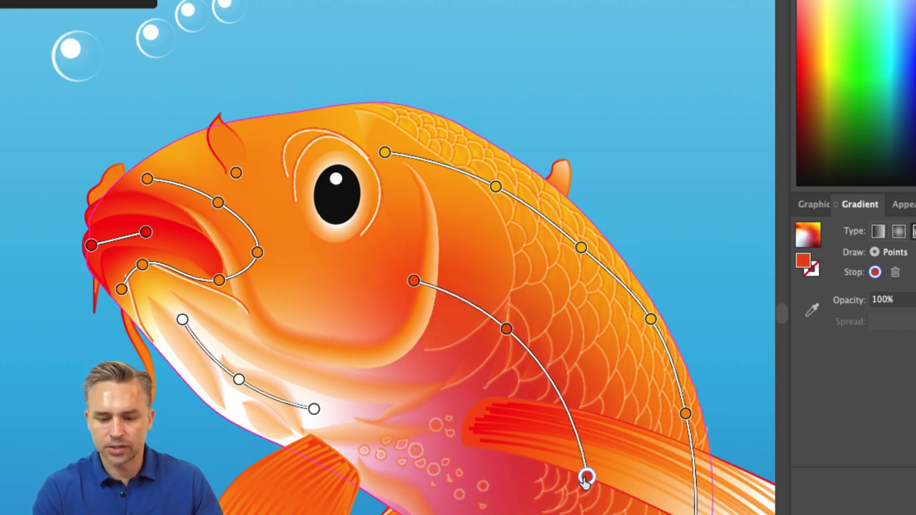
pyautogui.click(413, 281)
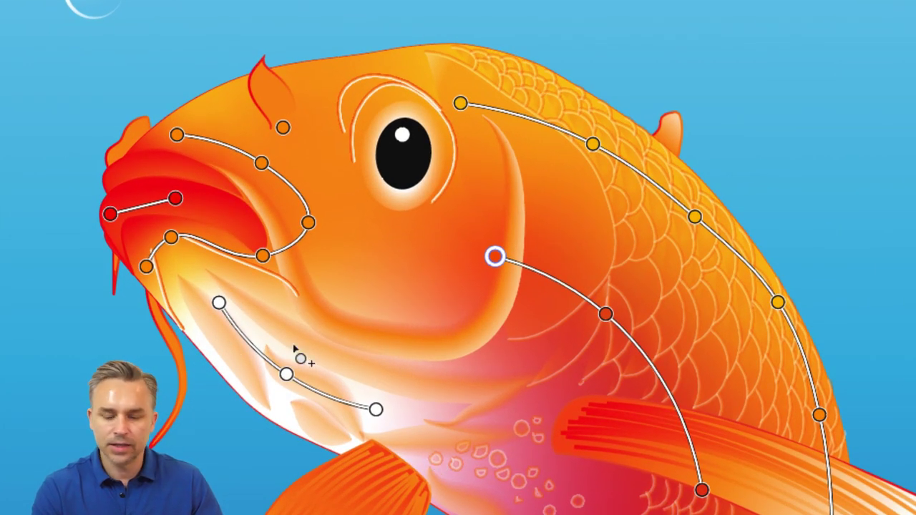
# - Add an RGB Red gradient point on the cheek below the eye and widen its spread
pyautogui.click(387, 272)
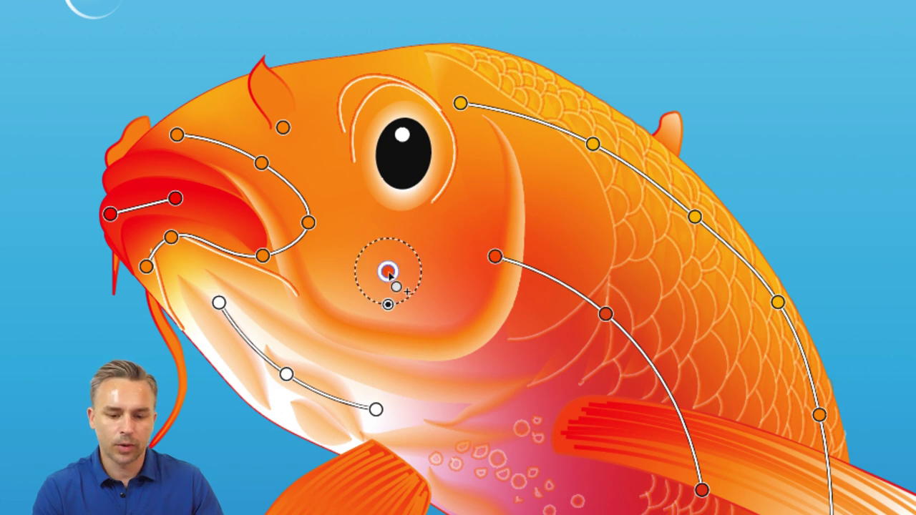
pyautogui.doubleClick(387, 272)
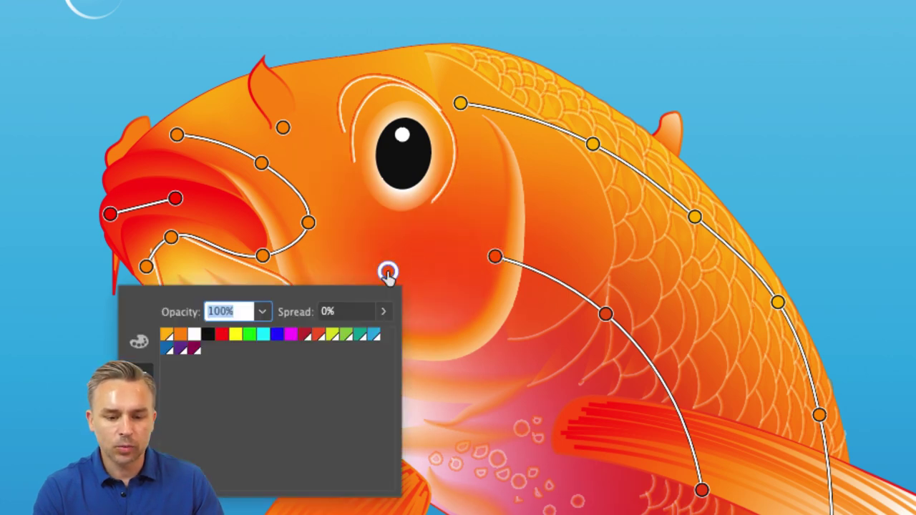
pyautogui.click(222, 335)
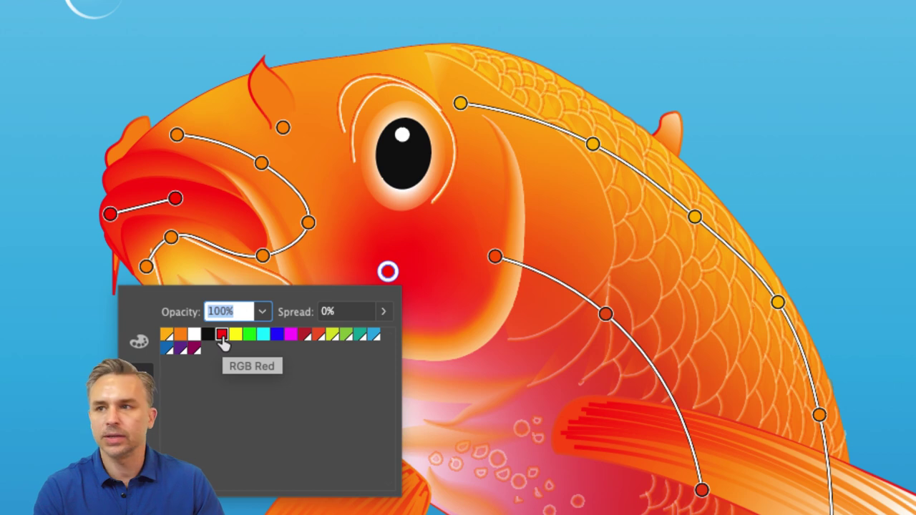
pyautogui.moveTo(387, 271); pyautogui.dragTo(403, 266)
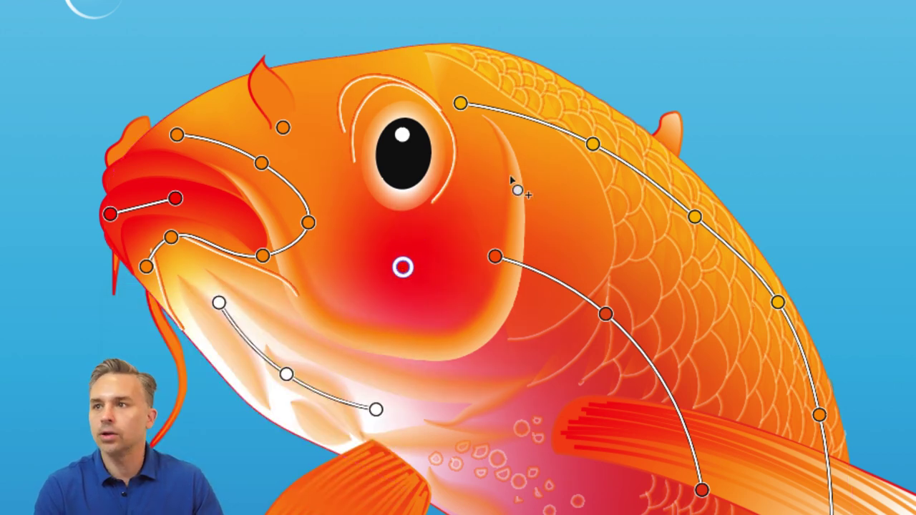
pyautogui.moveTo(403, 270)
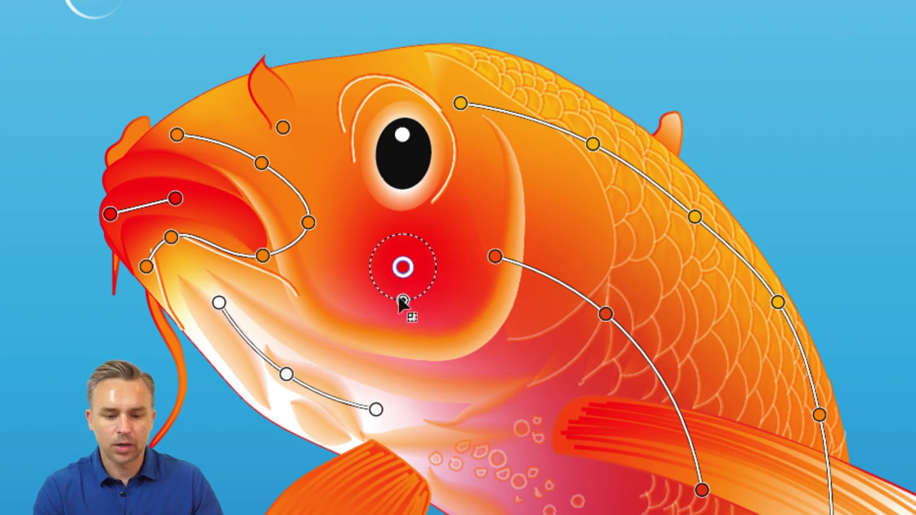
pyautogui.moveTo(402, 300); pyautogui.dragTo(403, 304)
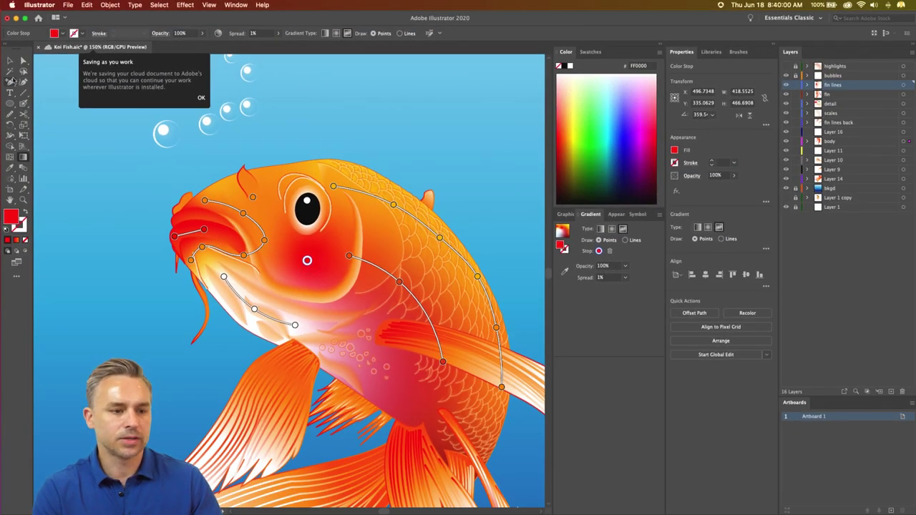
# - End freeform gradient editing with the fish selected and dismiss the saving-as-you-work notice
pyautogui.click(9, 60)
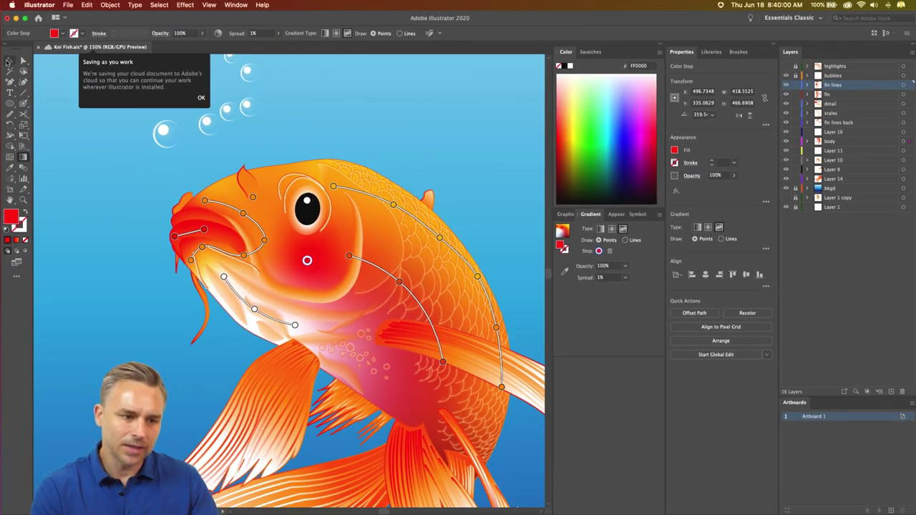
pyautogui.click(270, 252)
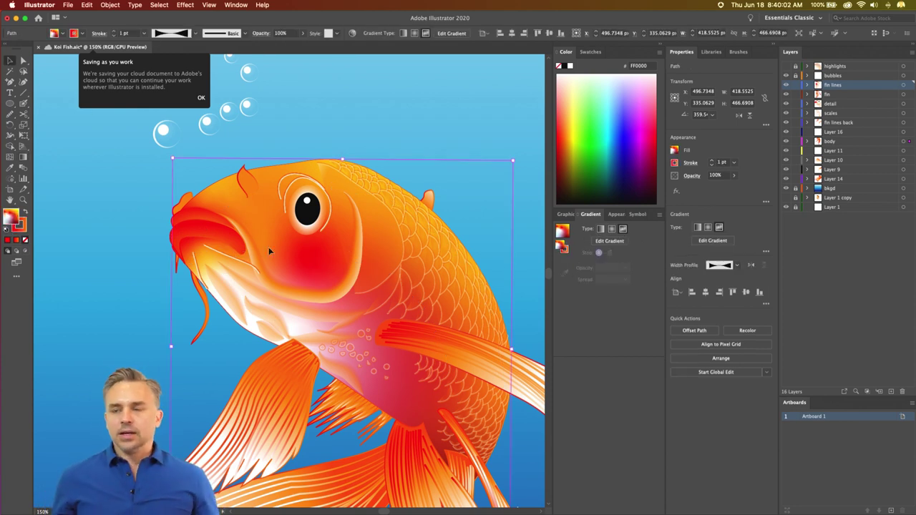
pyautogui.click(24, 157)
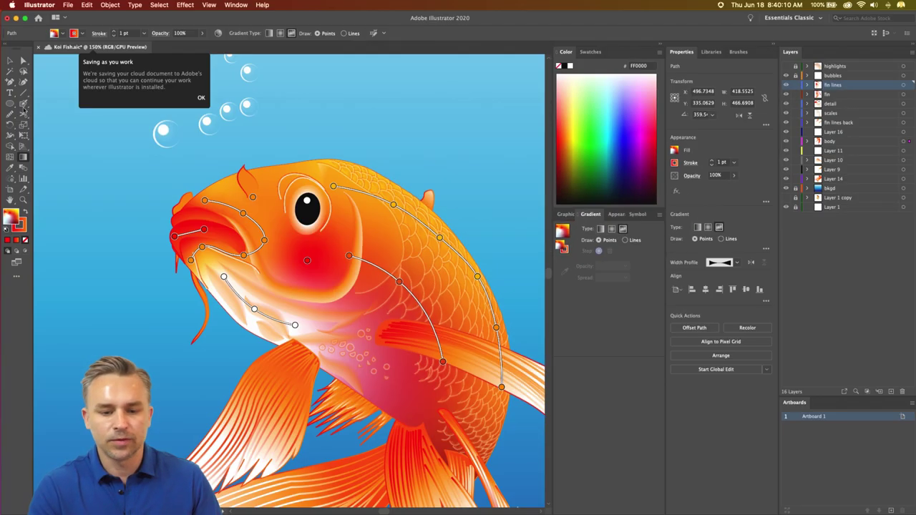
pyautogui.click(10, 60)
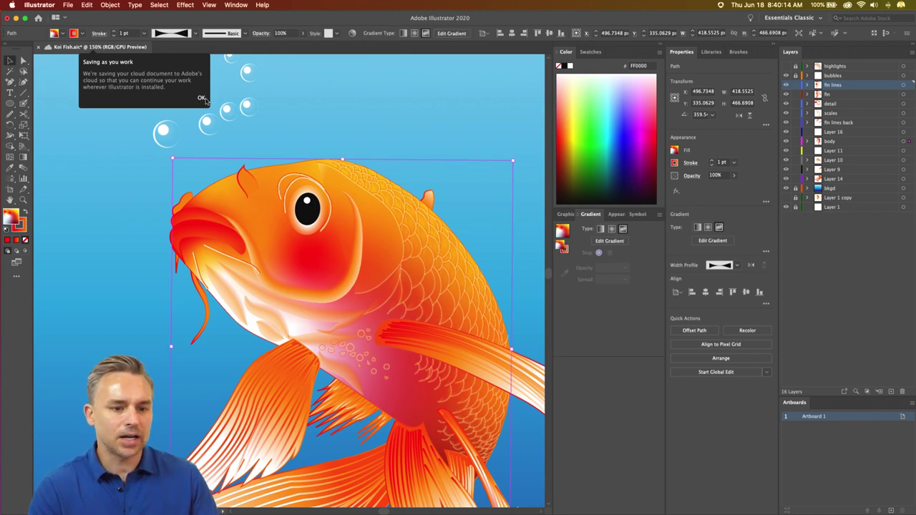
pyautogui.click(201, 99)
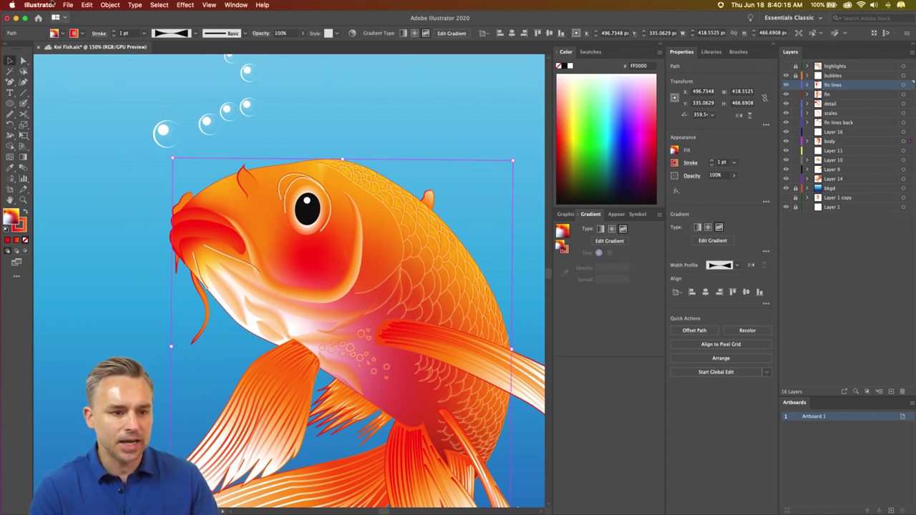
pyautogui.click(68, 5)
pyautogui.moveTo(40, 5)
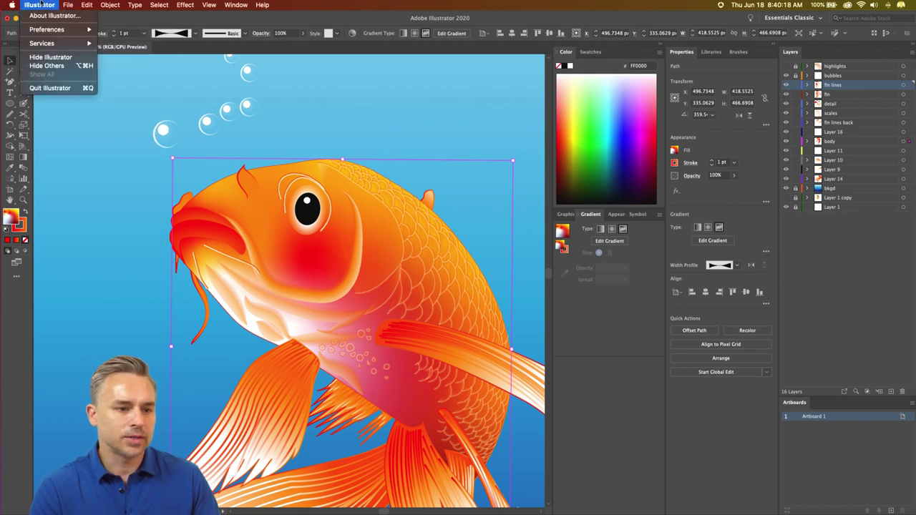
pyautogui.moveTo(40, 30)
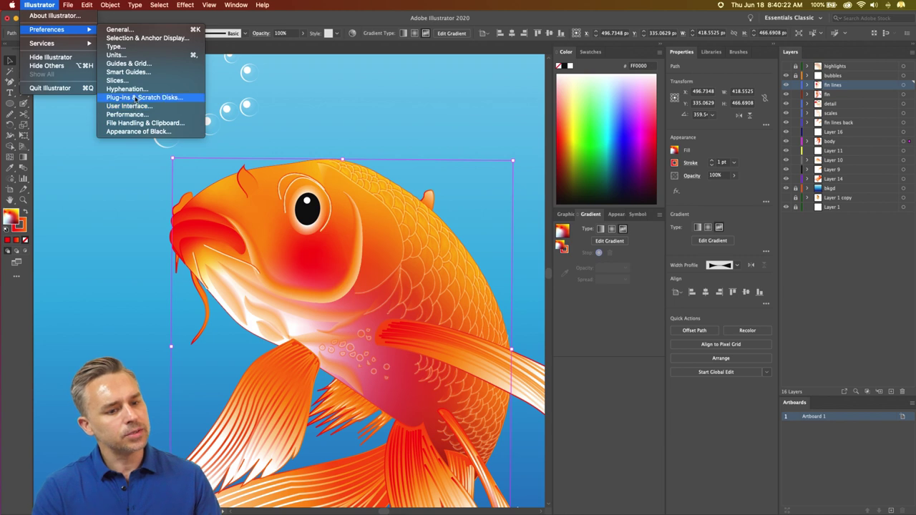
pyautogui.click(146, 122)
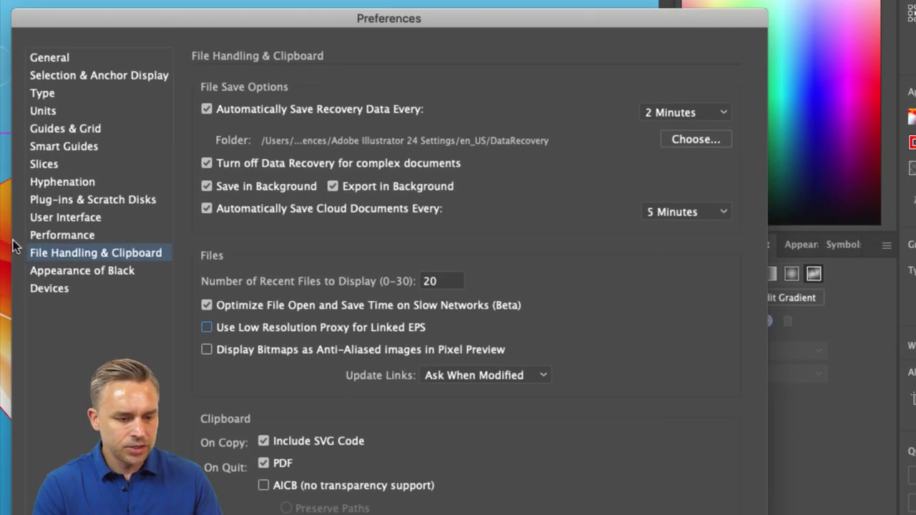
pyautogui.click(52, 236)
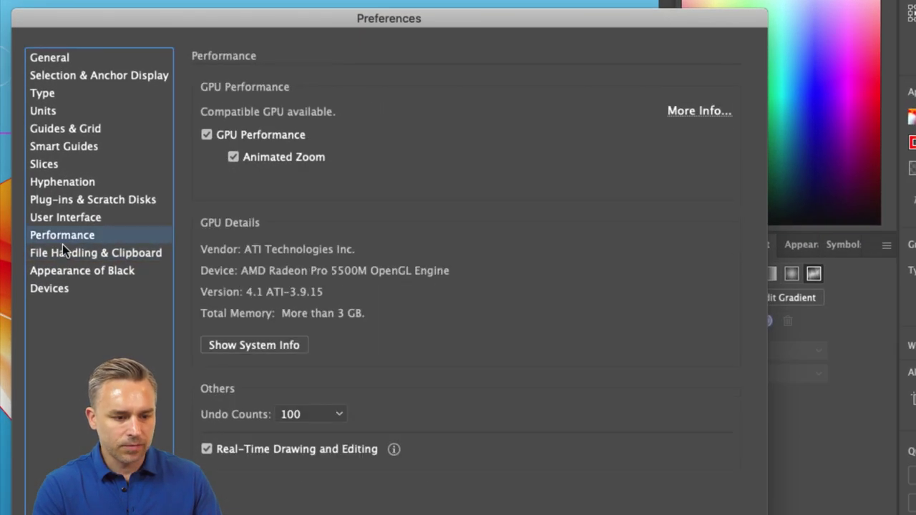
pyautogui.click(62, 252)
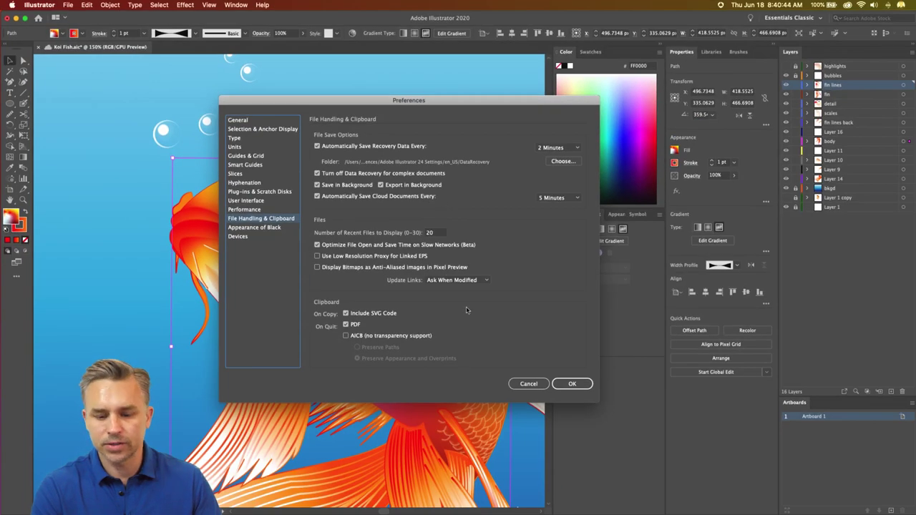
pyautogui.click(512, 382)
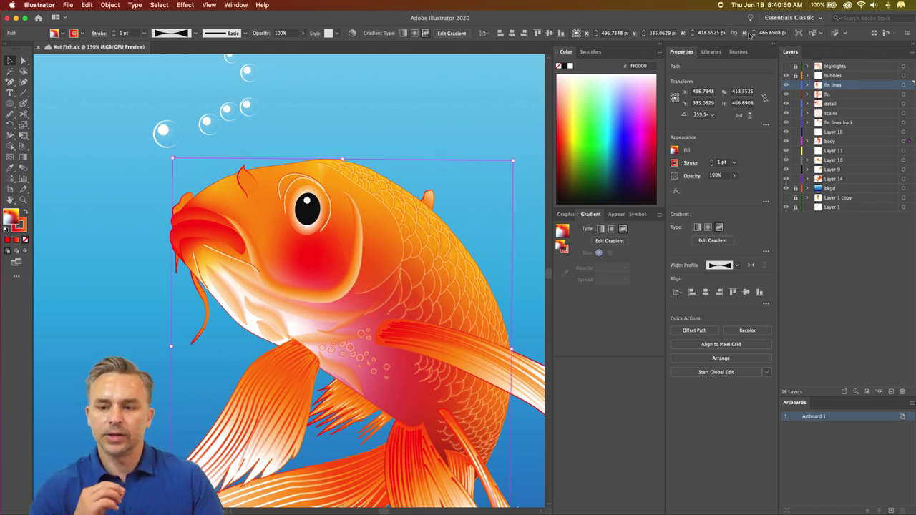
pyautogui.click(16, 18)
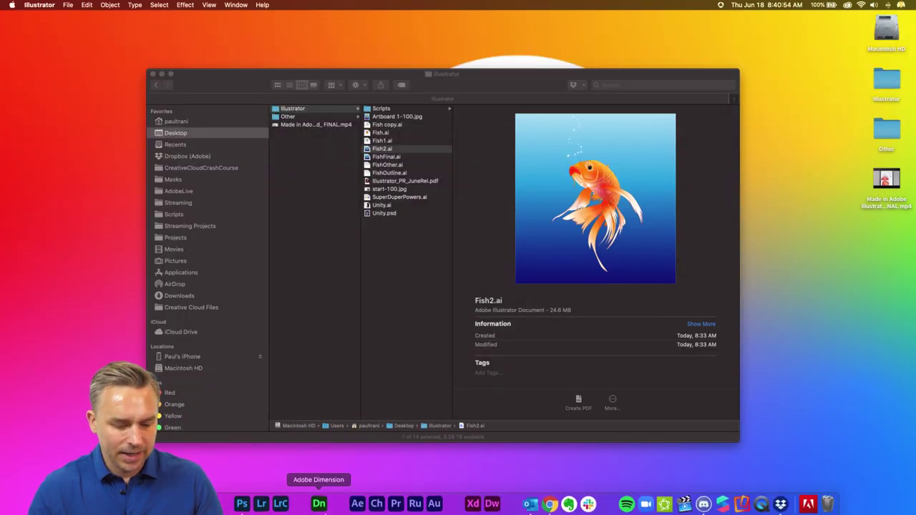
pyautogui.click(548, 503)
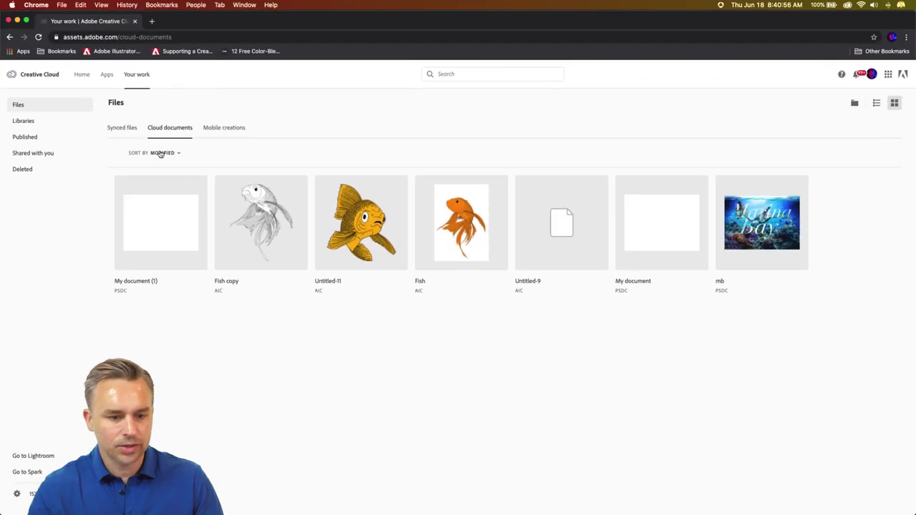
pyautogui.click(38, 37)
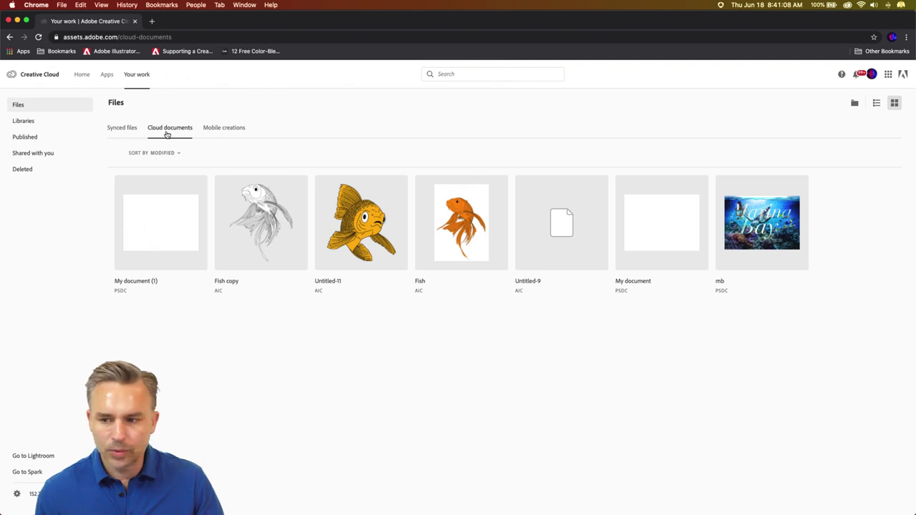
pyautogui.moveTo(208, 502)
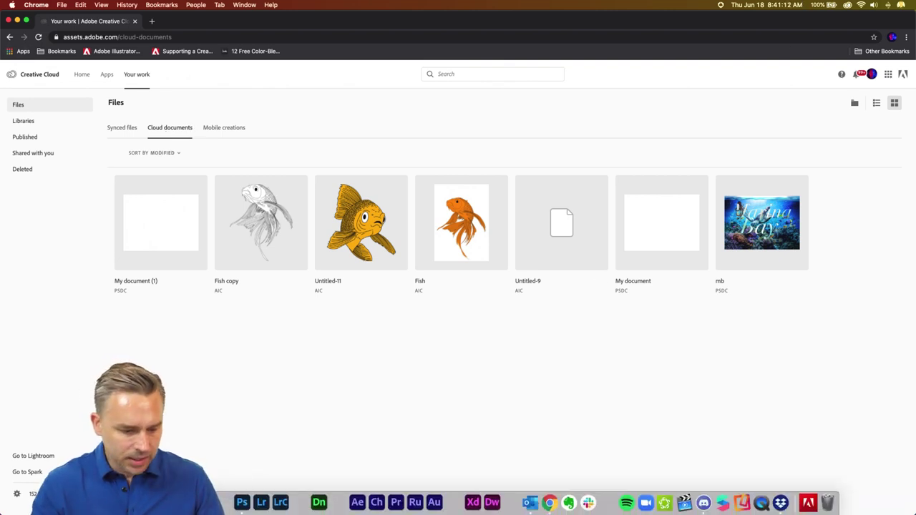
pyautogui.click(222, 503)
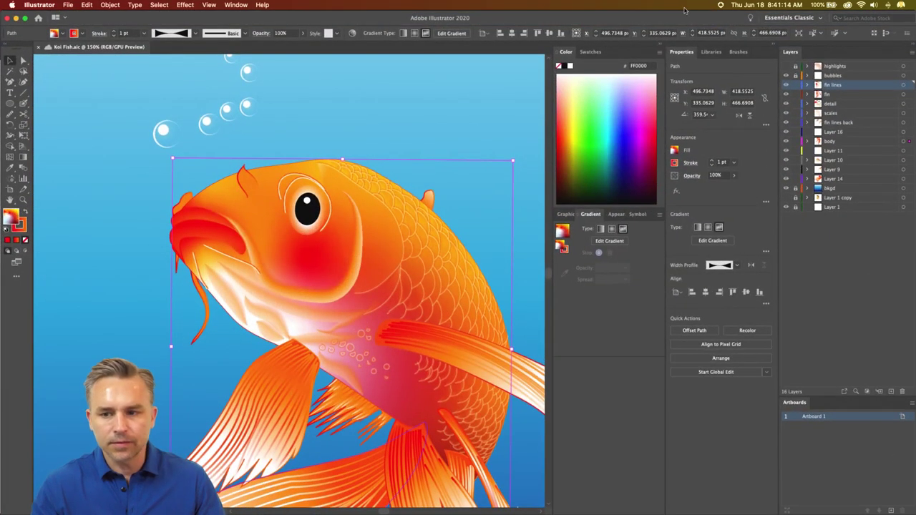
# - Minimize Illustrator to reveal Chrome's Creative Cloud cloud documents page
pyautogui.click(263, 5)
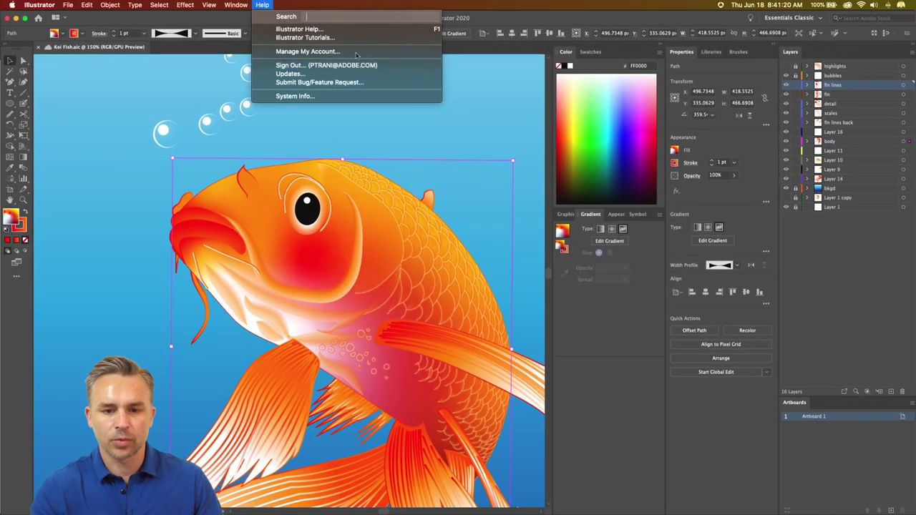
pyautogui.click(54, 20)
pyautogui.click(16, 18)
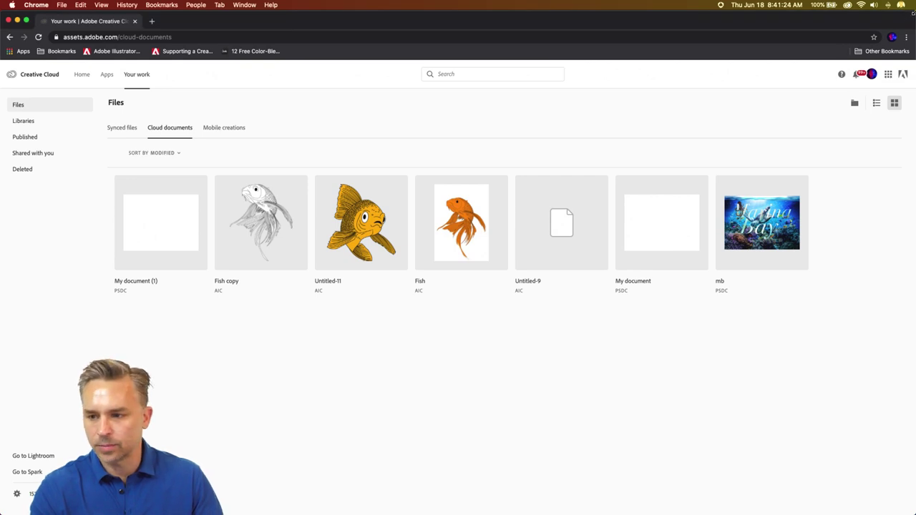
# - Check which account the Creative Cloud desktop app is signed in with
pyautogui.moveTo(915, 514); pyautogui.dragTo(759, 514)
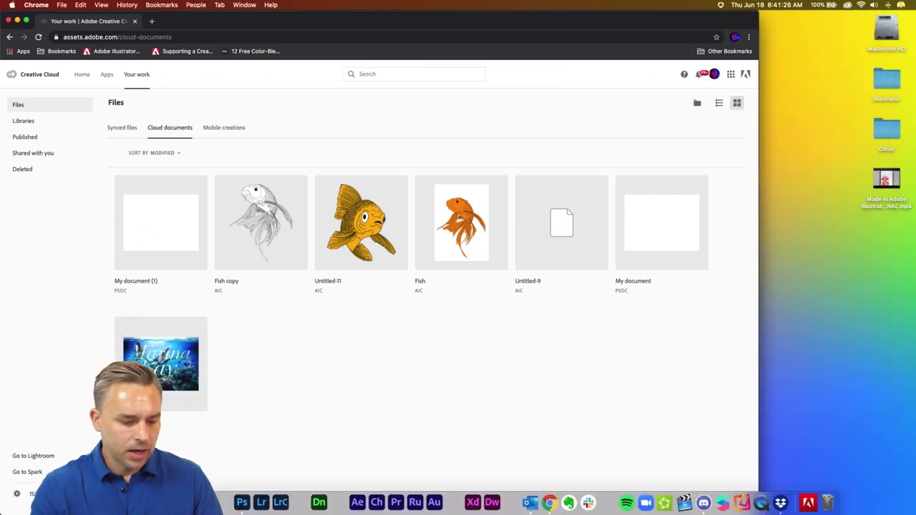
pyautogui.click(223, 503)
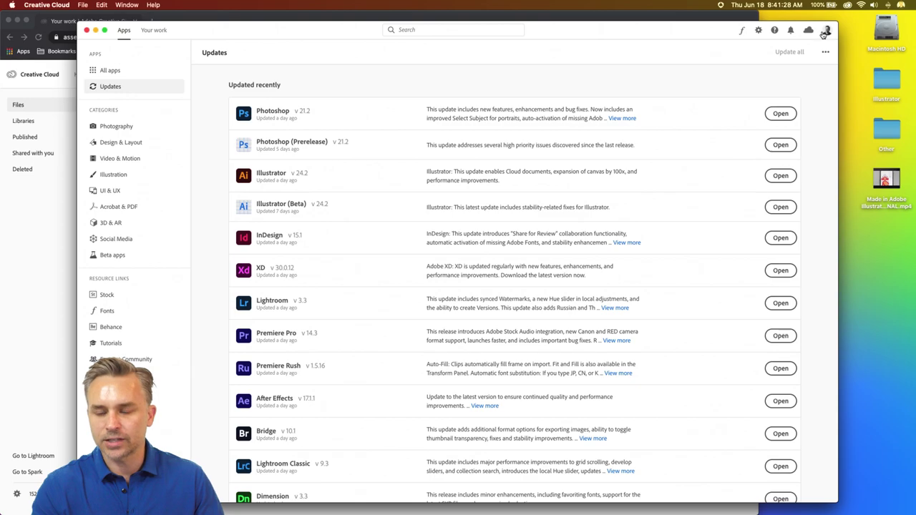
pyautogui.click(826, 31)
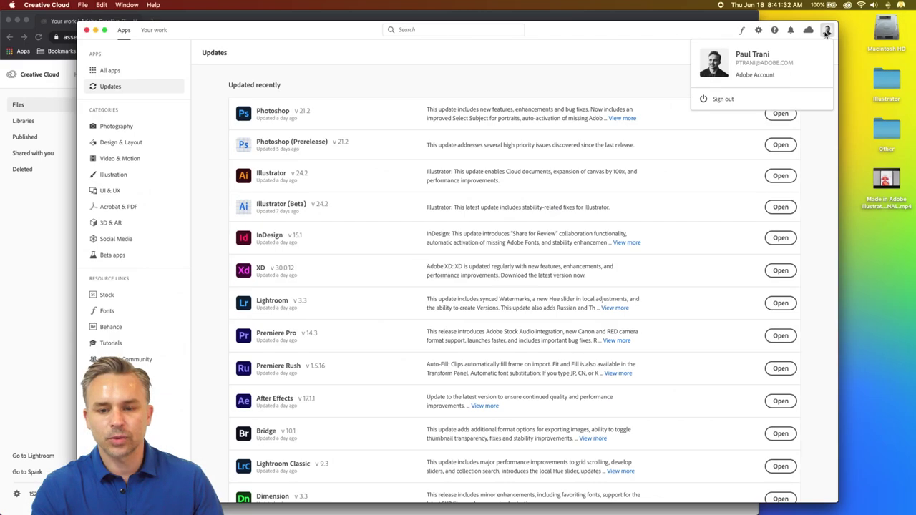
pyautogui.click(20, 224)
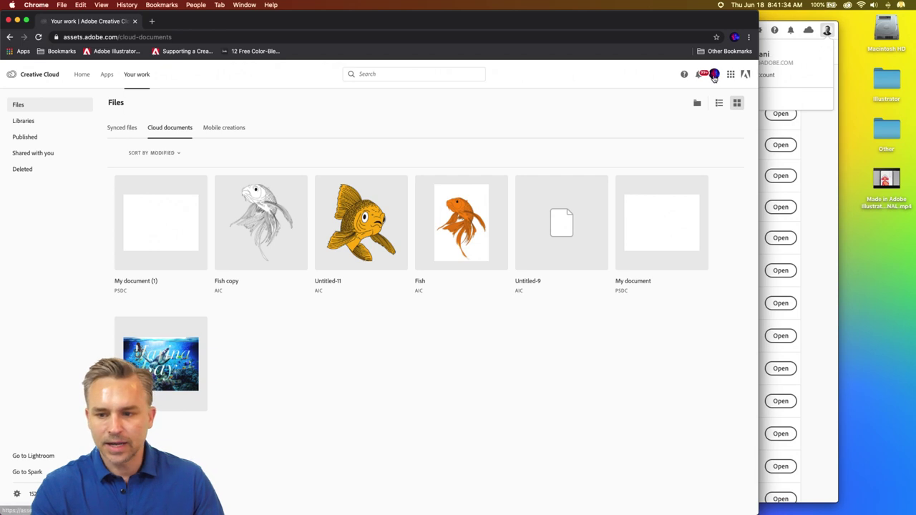
# - Sign out in Chrome and sign back in with the Personal Account and its password
pyautogui.click(714, 77)
pyautogui.click(609, 148)
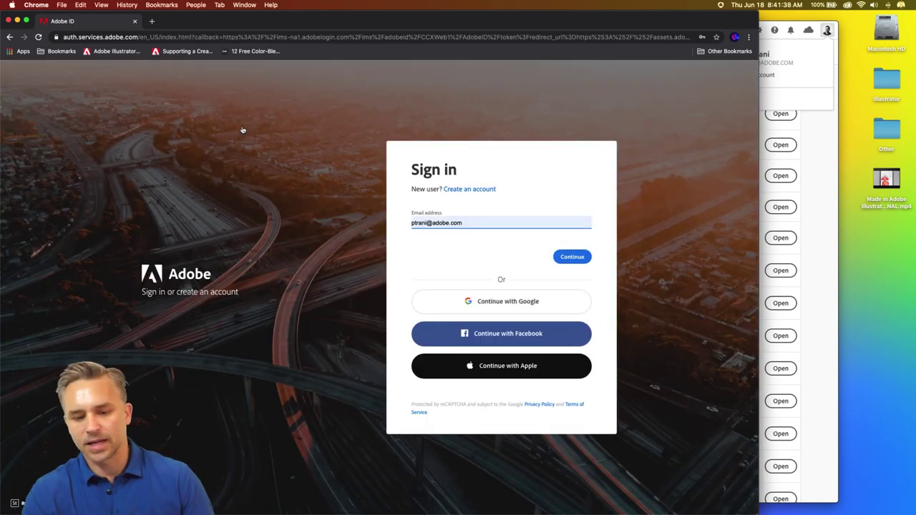
pyautogui.click(576, 257)
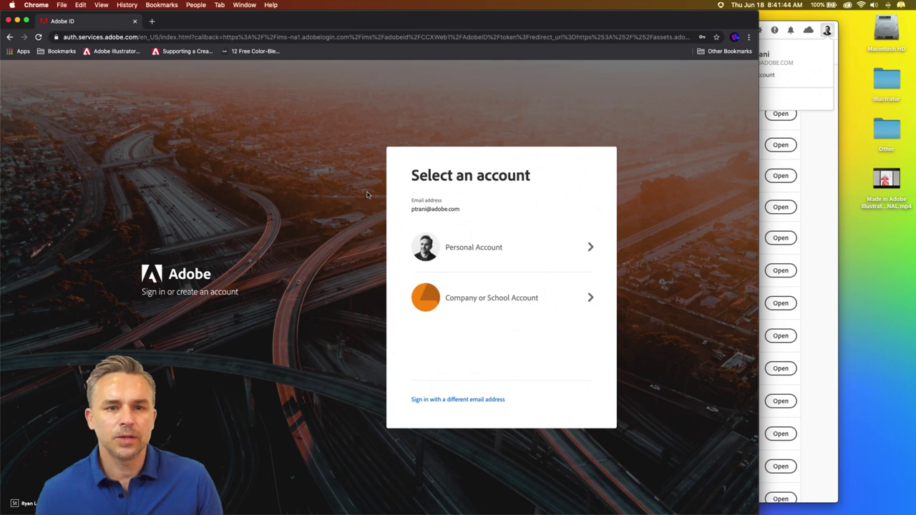
pyautogui.click(475, 248)
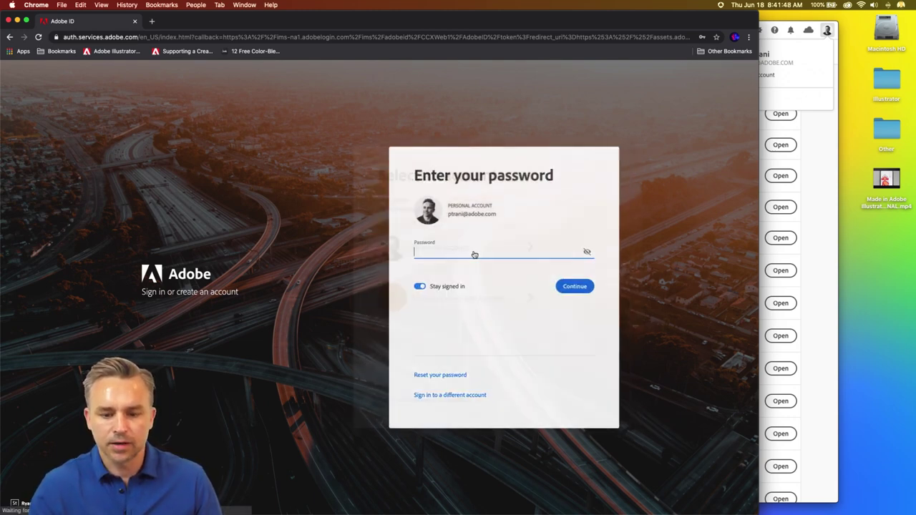
pyautogui.click(570, 287)
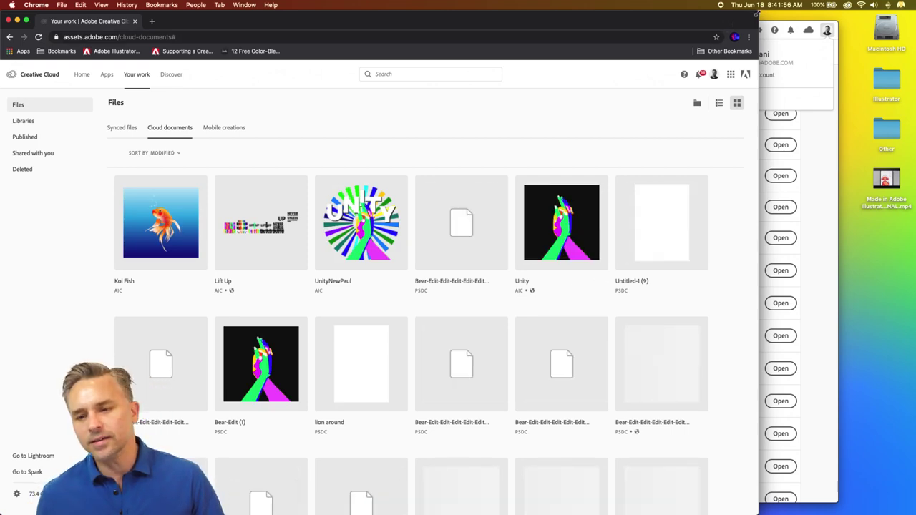
# - Maximise the browser and open the Koi Fish cloud document's preview page
pyautogui.hotkey('ctrl', 'alt', 'Return')
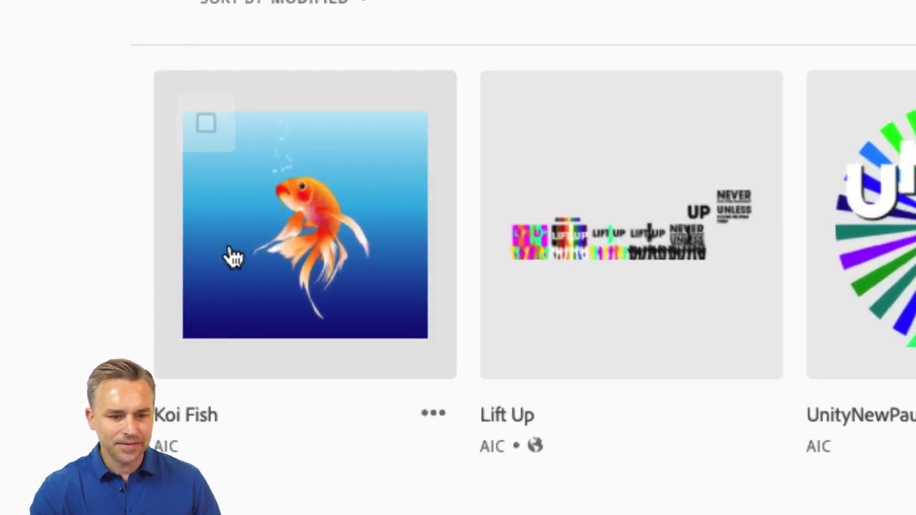
pyautogui.click(251, 249)
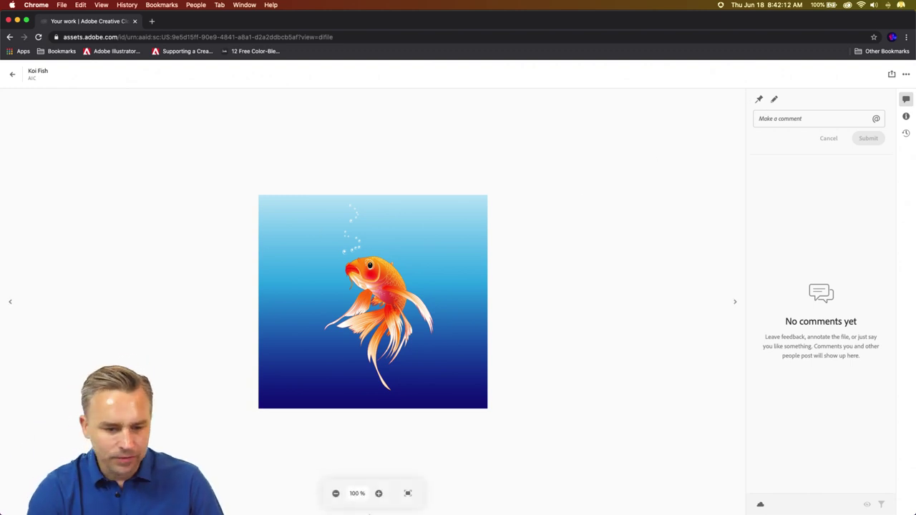
# - Pin the comment 'Make less red.' on the koi near its eye
pyautogui.click(378, 493)
pyautogui.click(378, 493)
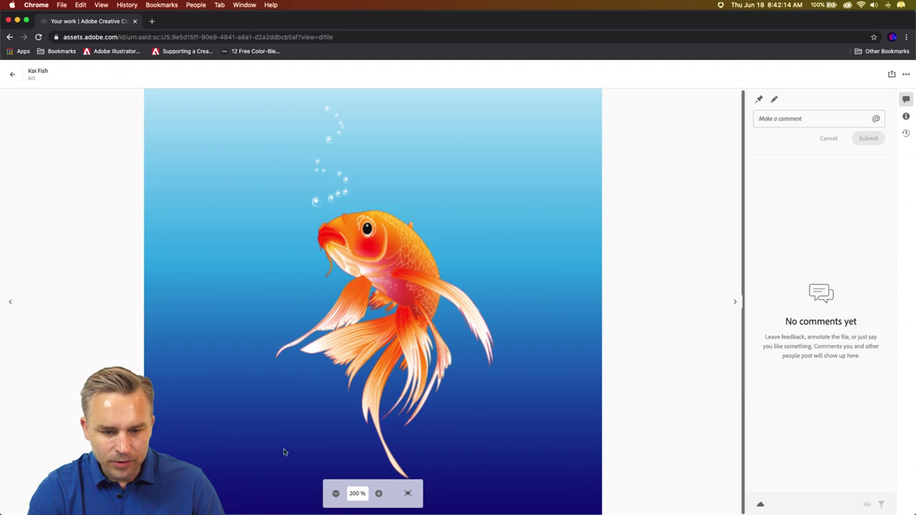
pyautogui.click(335, 493)
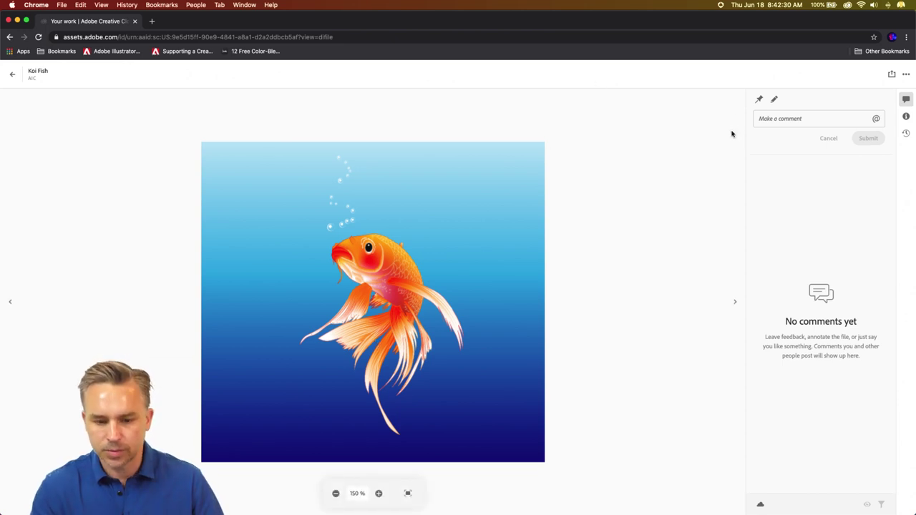
pyautogui.click(782, 118)
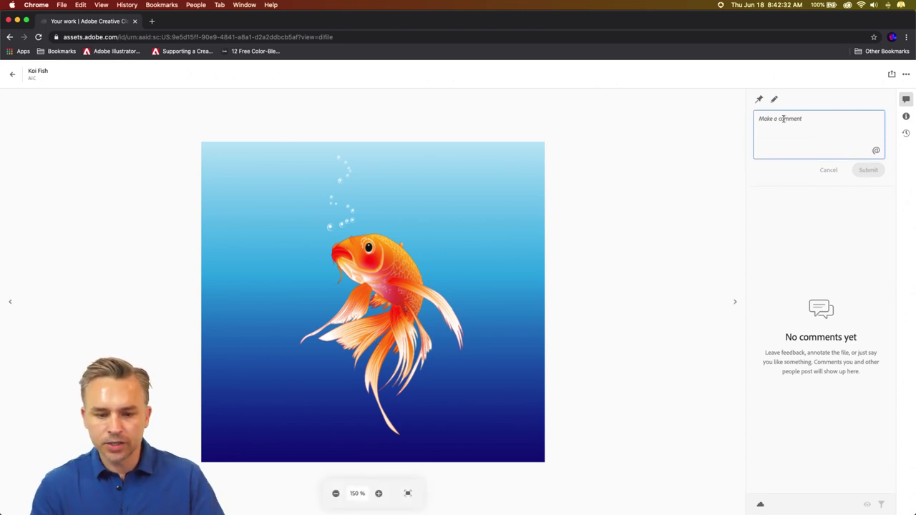
pyautogui.write('Make less red.')
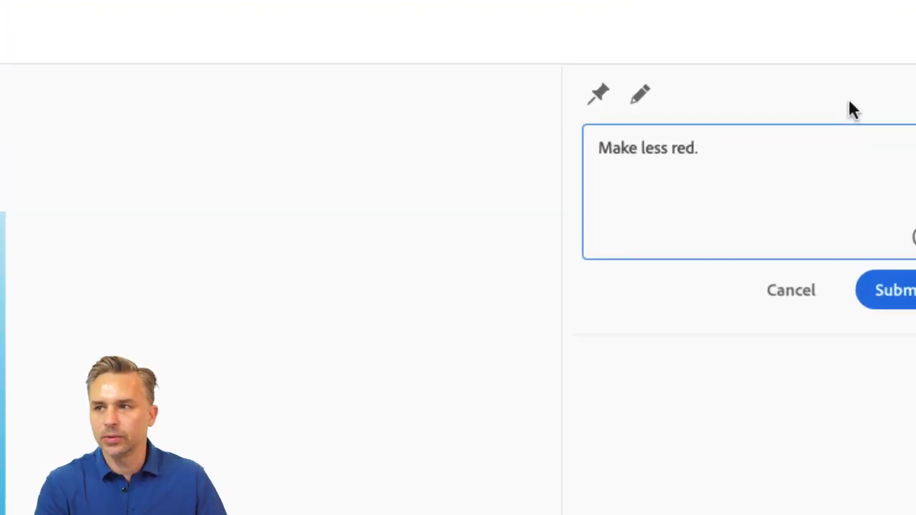
pyautogui.click(600, 97)
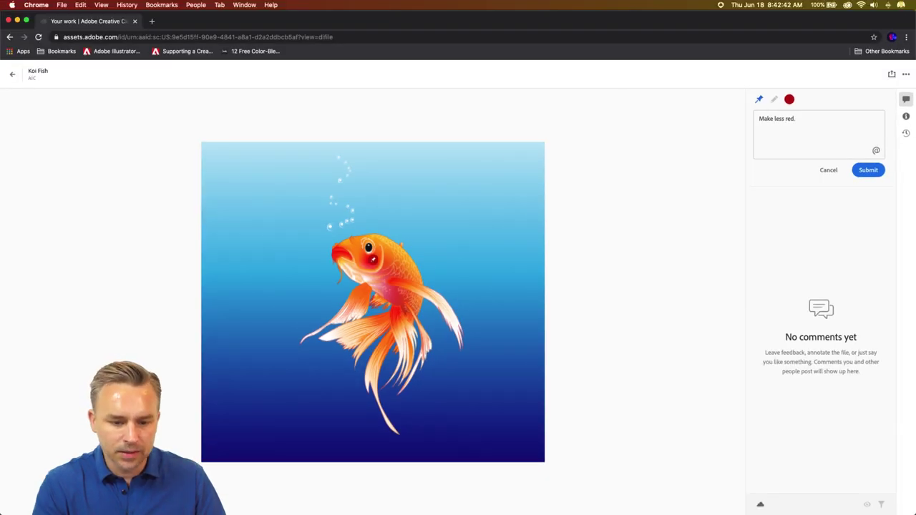
pyautogui.click(372, 259)
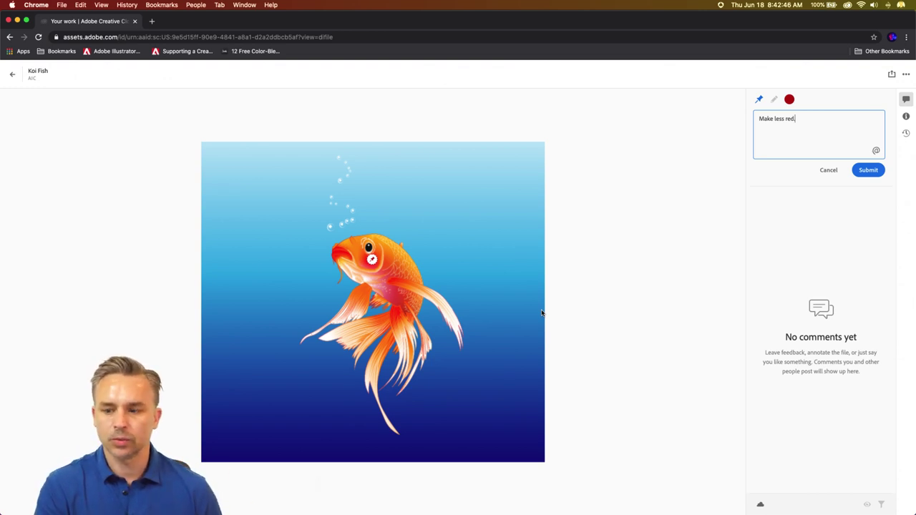
pyautogui.click(866, 172)
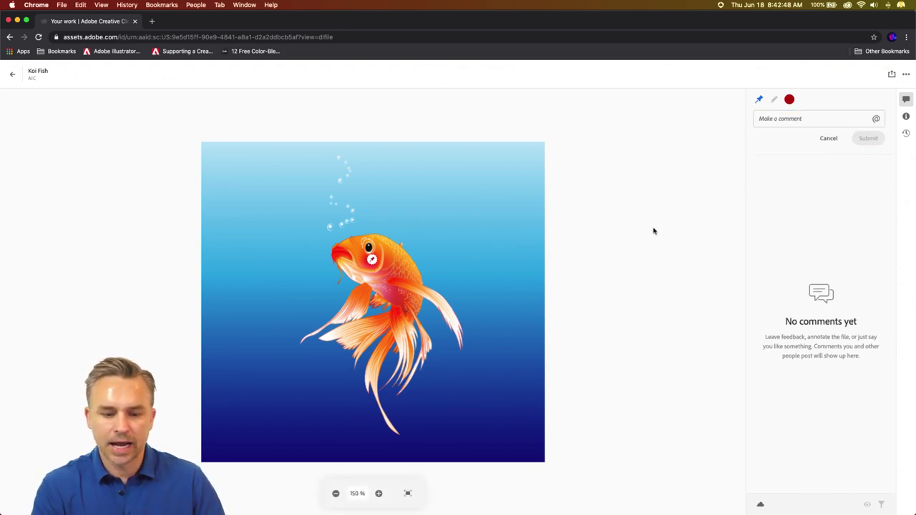
# - Copy the Koi Fish share link with commenting allowed, then show the 'more cowbell' reply
pyautogui.click(891, 73)
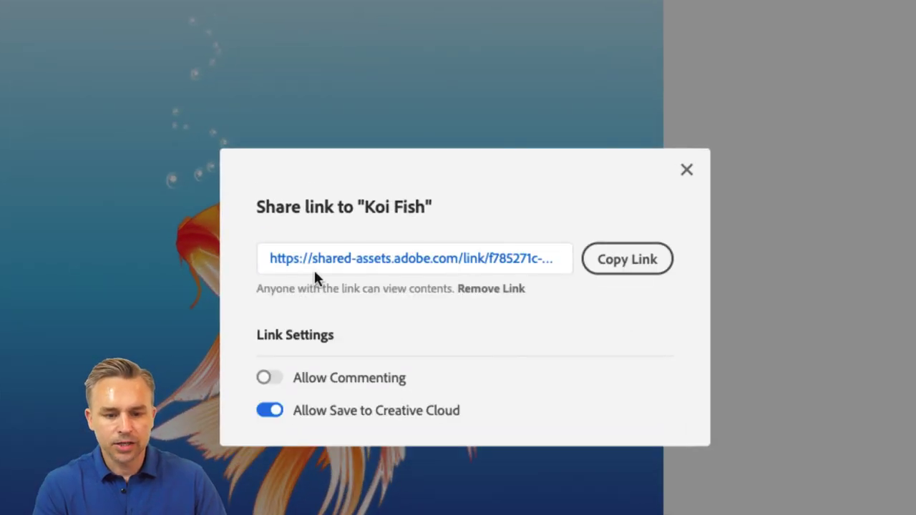
pyautogui.click(609, 266)
pyautogui.click(271, 380)
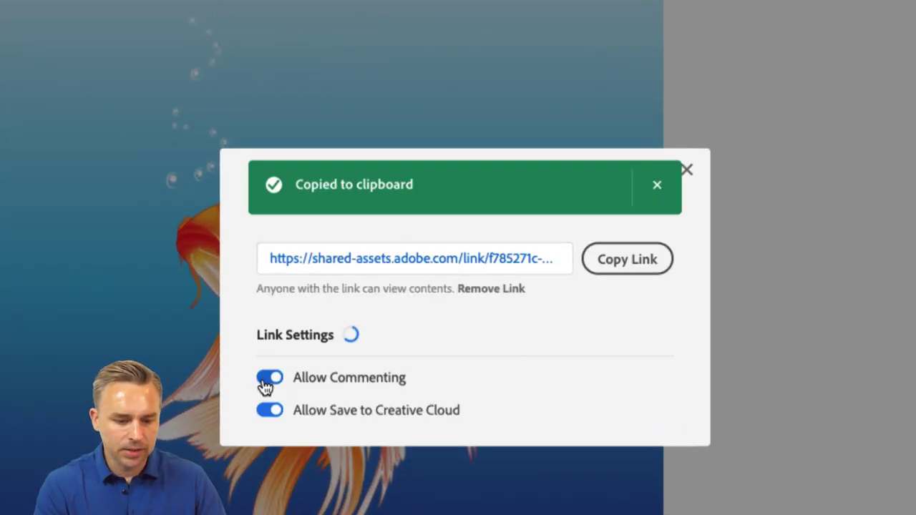
pyautogui.click(605, 264)
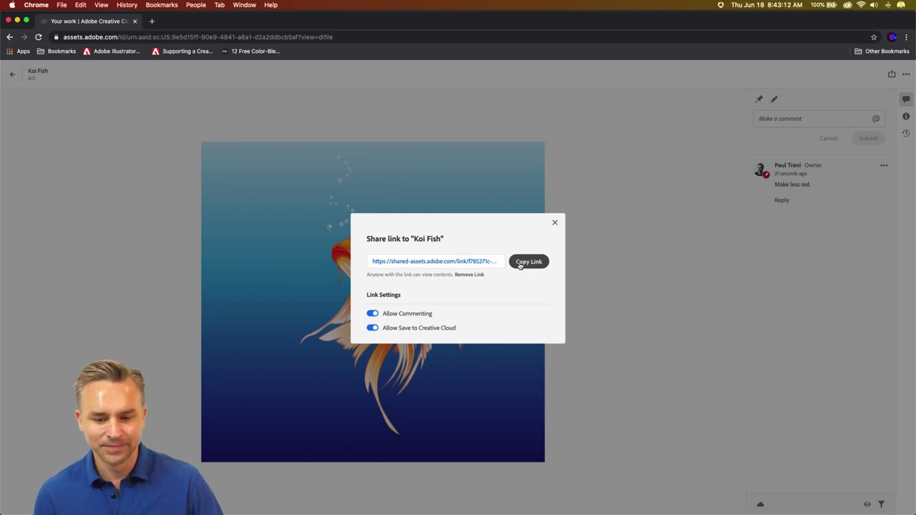
pyautogui.click(554, 222)
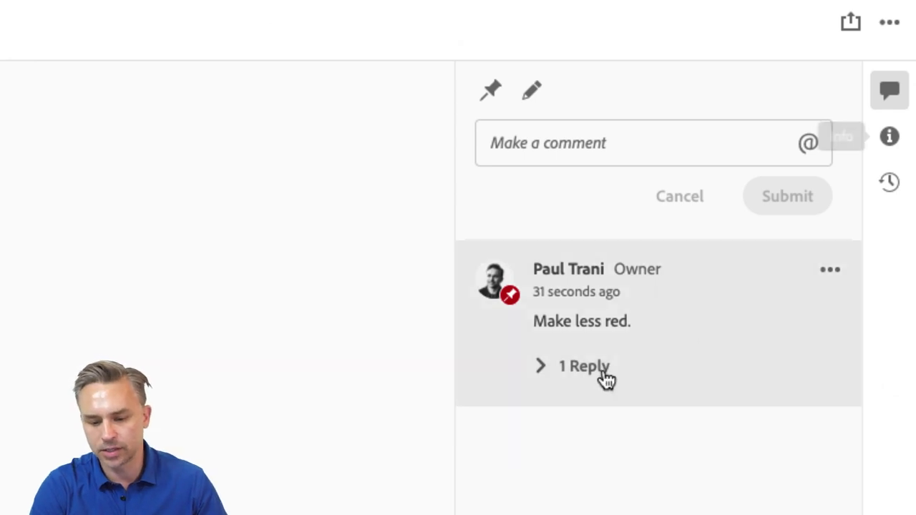
pyautogui.click(538, 368)
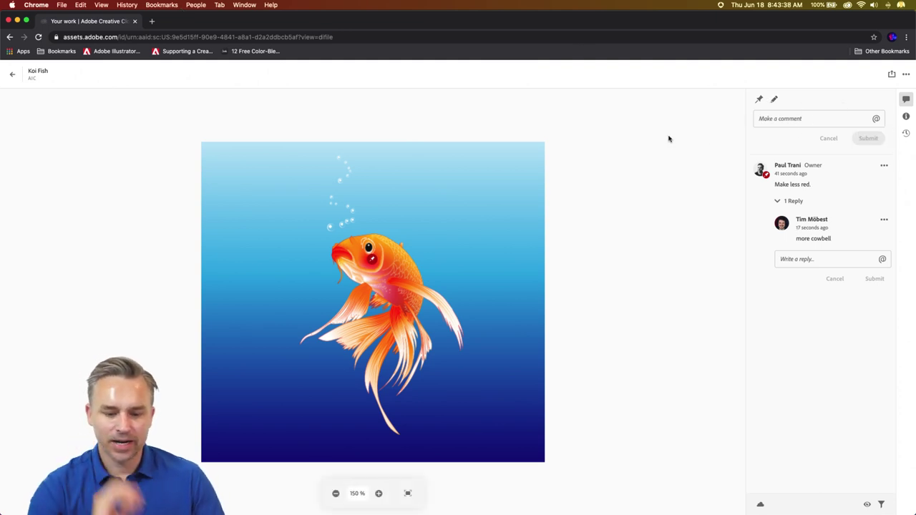
# - Circle the fin in red markup and post the comment 'can you bend this up?'
pyautogui.click(774, 98)
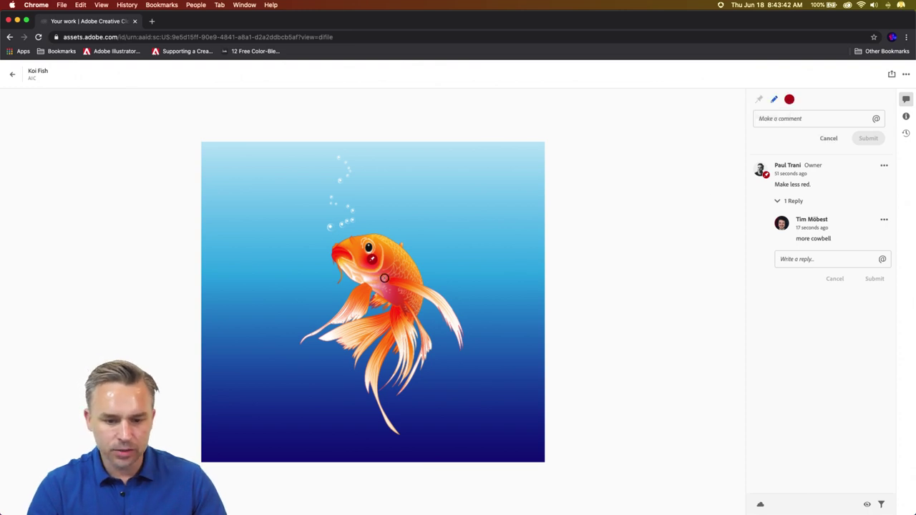
pyautogui.moveTo(383, 275)
pyautogui.mouseDown()
pyautogui.moveTo(449, 293)
pyautogui.moveTo(475, 330)
pyautogui.moveTo(468, 357)
pyautogui.moveTo(441, 345)
pyautogui.moveTo(383, 276)
pyautogui.mouseUp()
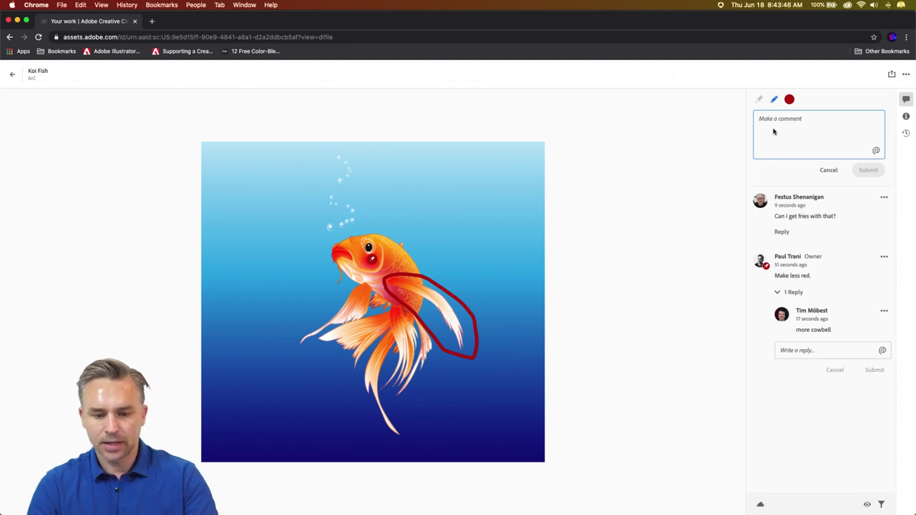
pyautogui.write('can you bend this ')
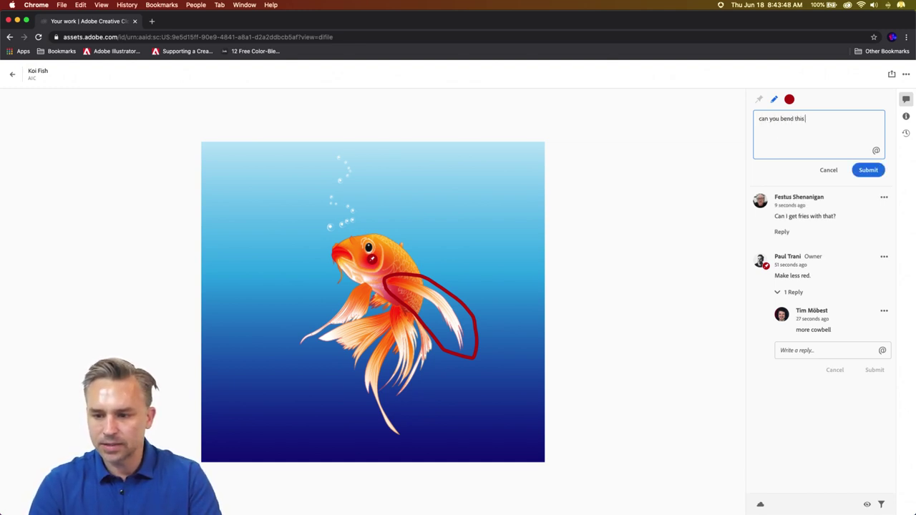
pyautogui.write('up?')
pyautogui.click(863, 172)
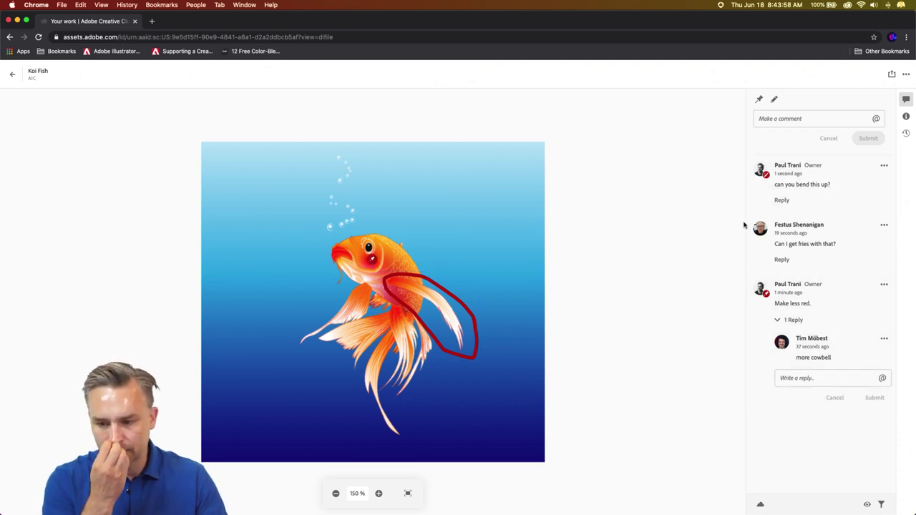
# - Post a reply in the fries comment thread
pyautogui.click(782, 260)
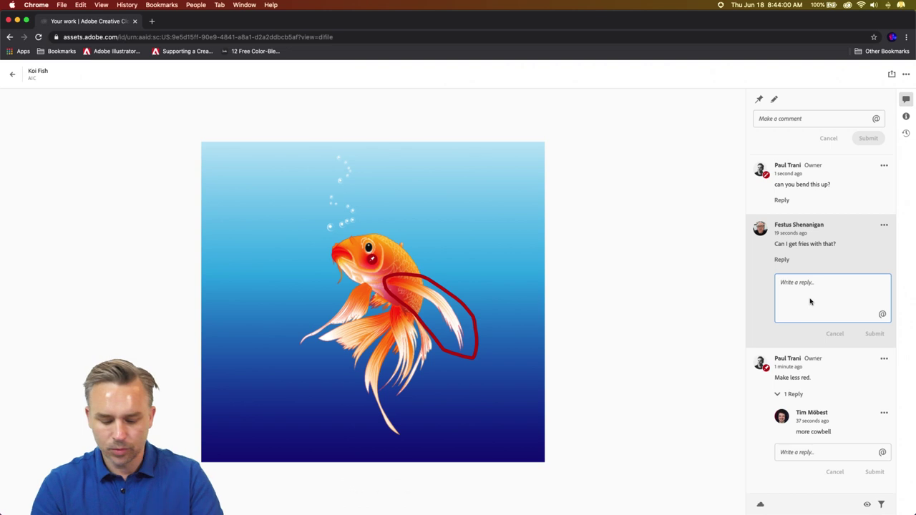
pyautogui.write('Why h')
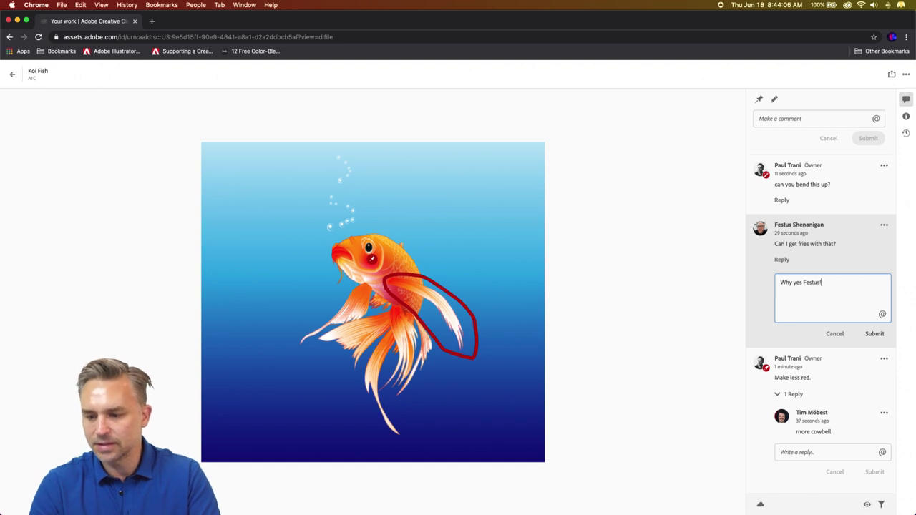
pyautogui.click(873, 334)
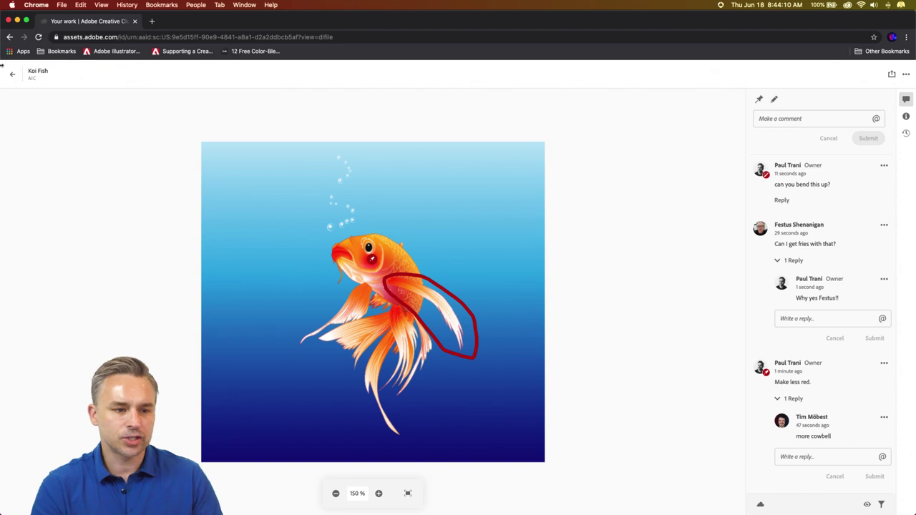
# - Return to the koi fish in Illustrator, collapse the Color/Gradient panels to icons, and minimize Illustrator
pyautogui.moveTo(401, 511)
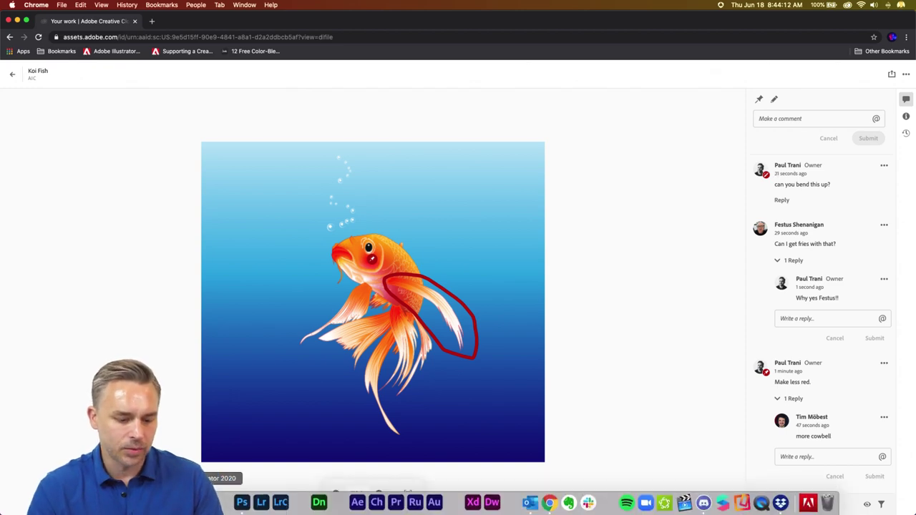
pyautogui.click(221, 502)
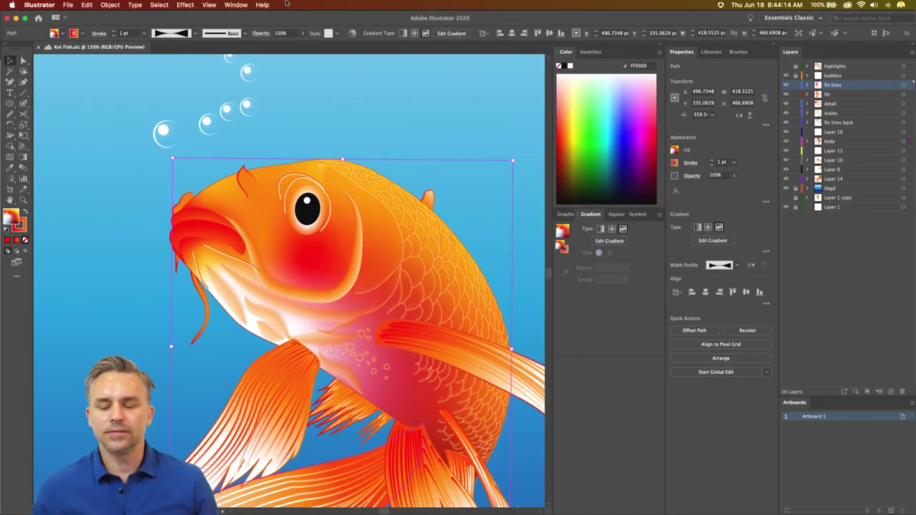
pyautogui.click(662, 47)
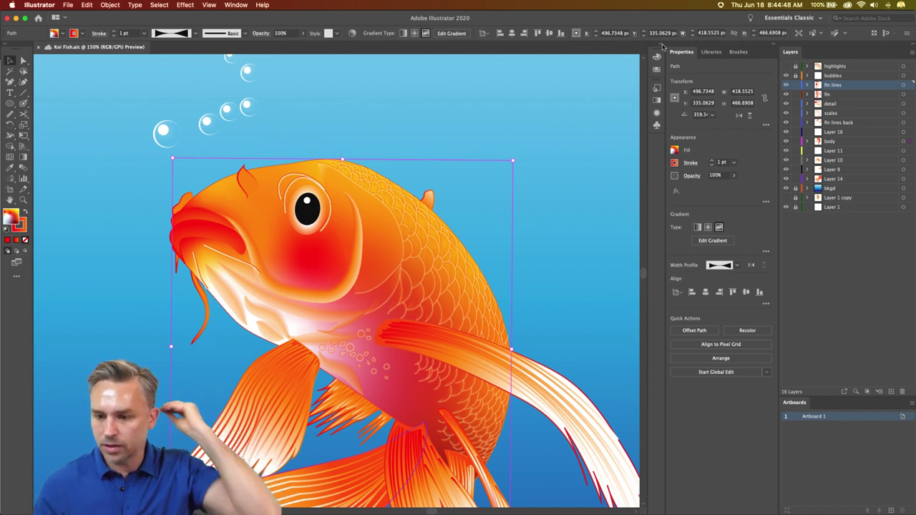
pyautogui.click(15, 18)
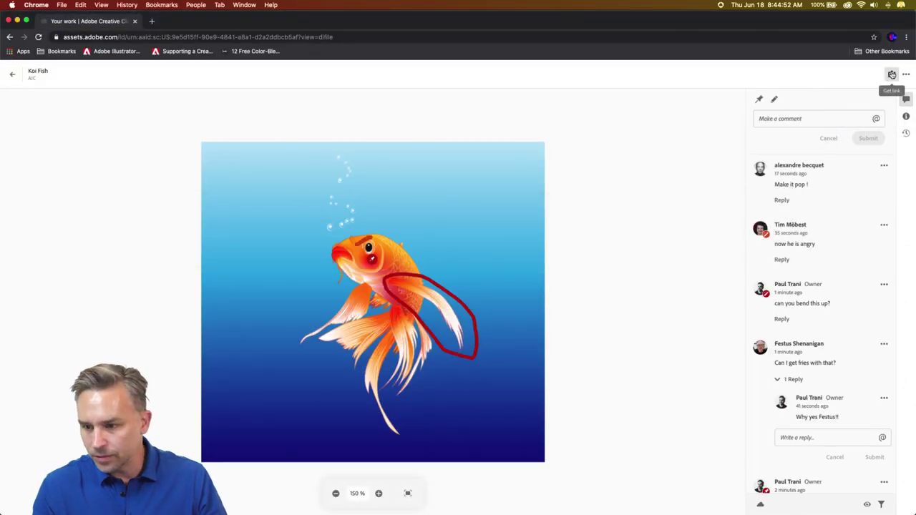
# - Open and close the Koi Fish share link settings, then minimize the Chrome window
pyautogui.click(892, 73)
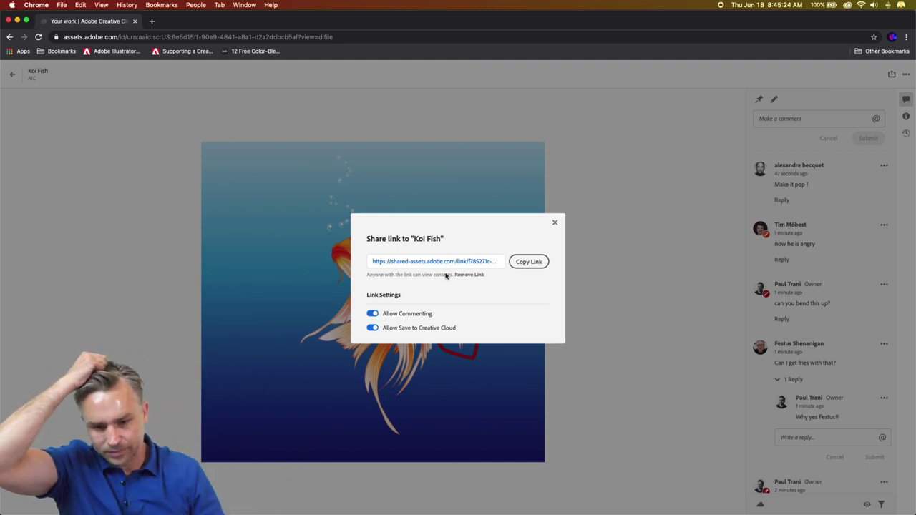
pyautogui.click(554, 225)
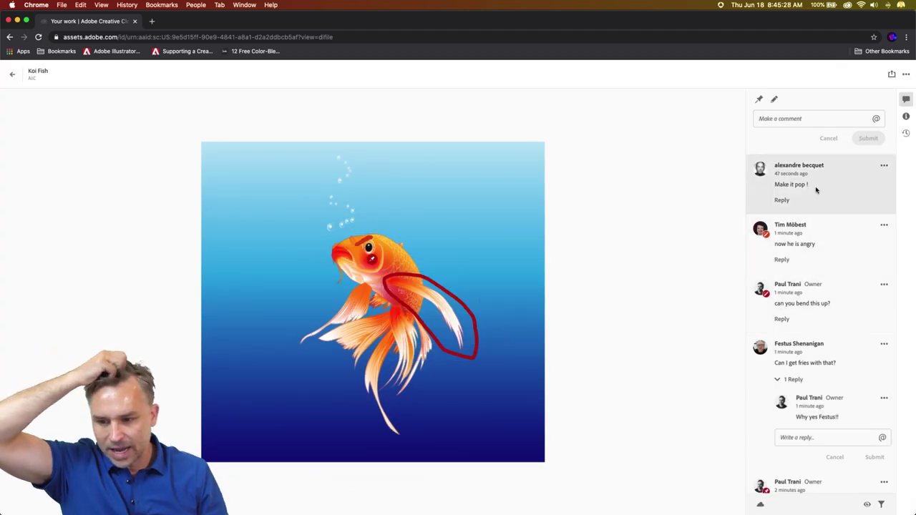
pyautogui.click(18, 21)
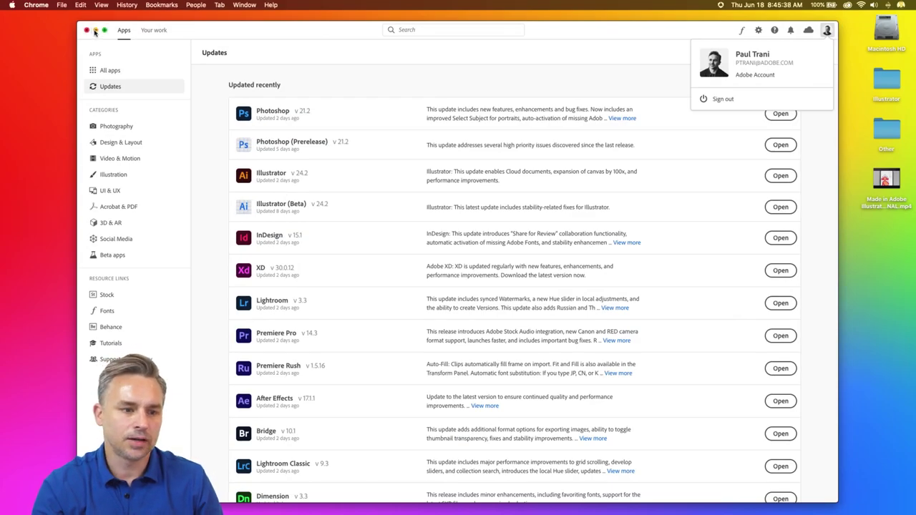
# - Minimize Creative Cloud, close Finder, and bring Illustrator's koi fish document back to front
pyautogui.click(95, 30)
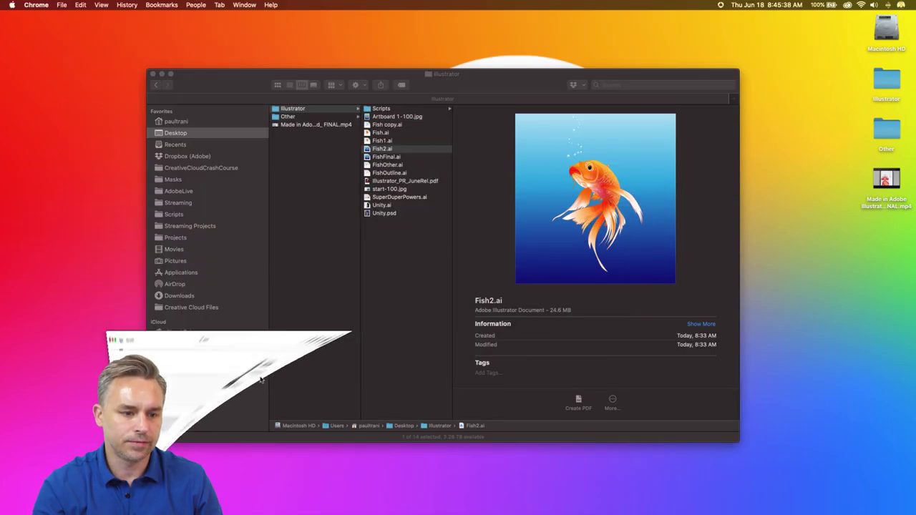
pyautogui.click(154, 74)
pyautogui.click(222, 503)
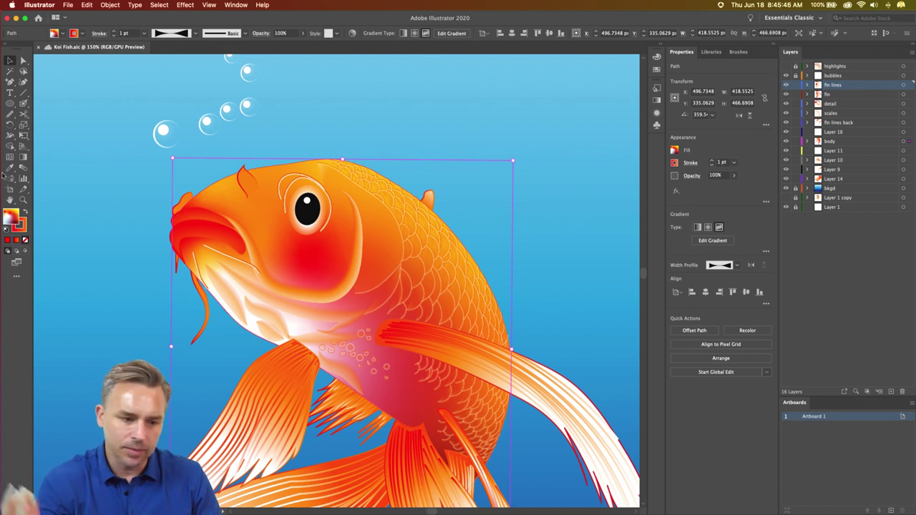
# - Give the fish body a freeform gradient with an orange central point
pyautogui.click(719, 227)
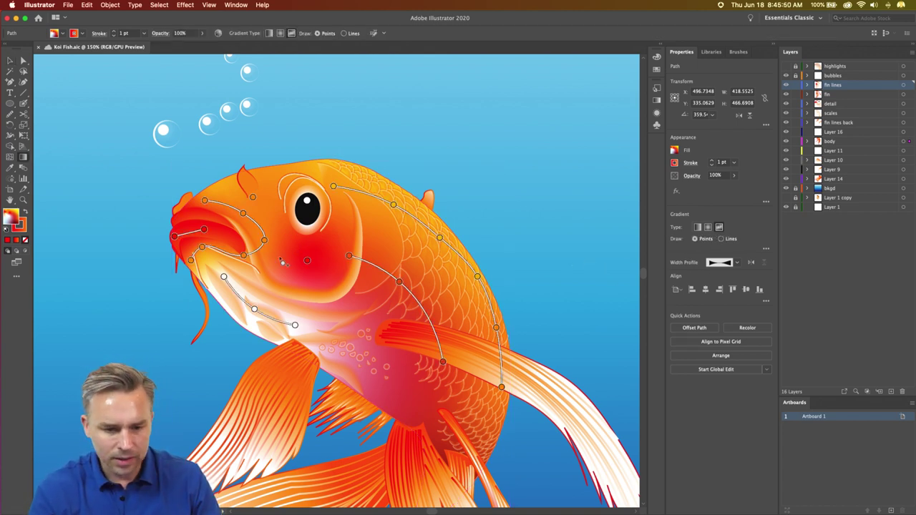
pyautogui.doubleClick(307, 260)
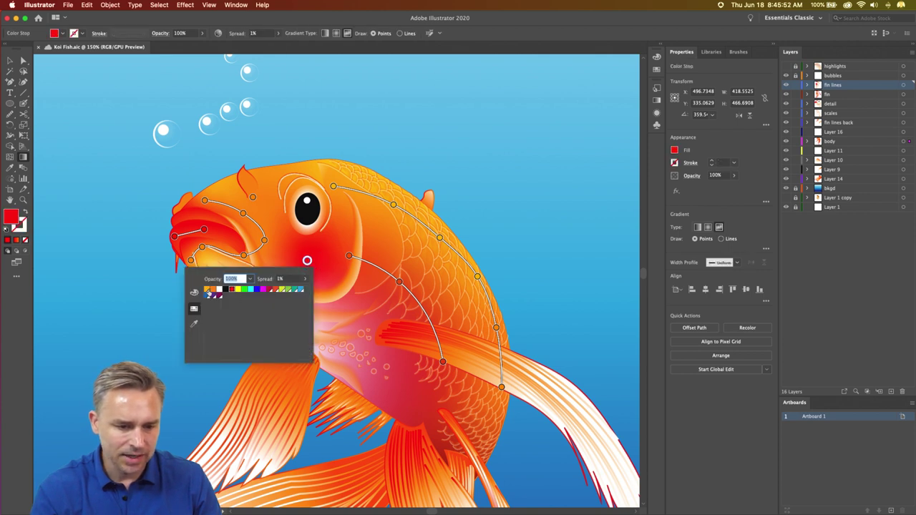
pyautogui.click(208, 291)
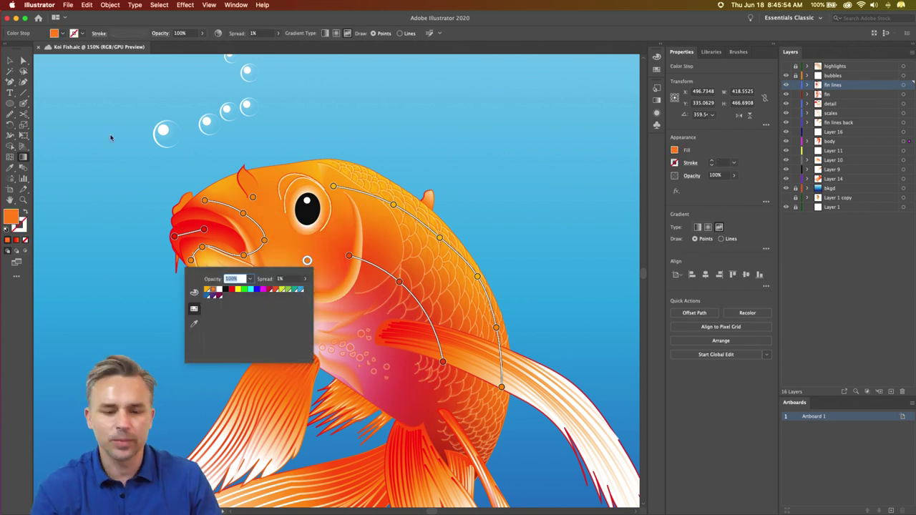
pyautogui.click(10, 63)
pyautogui.press('super+0')
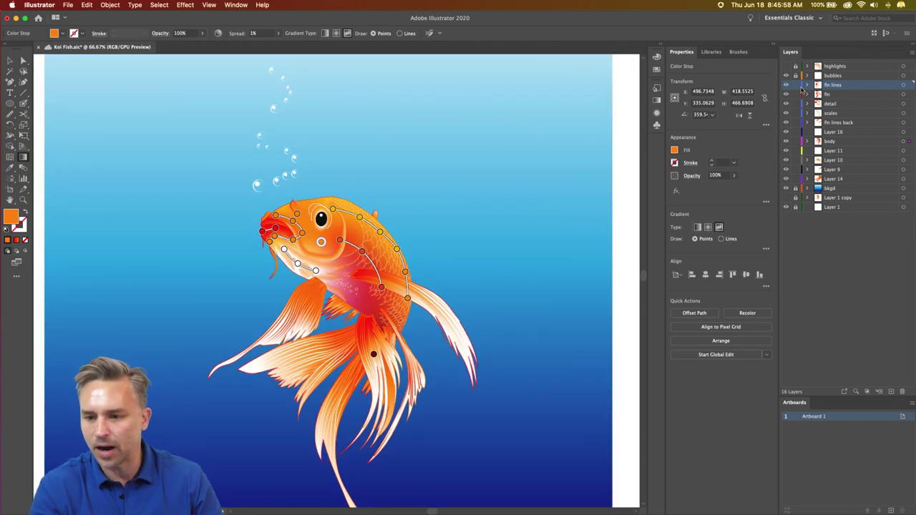
# - Deselect, add a new Layer 18, and move it just above bkgd
pyautogui.press('super+shift+a')
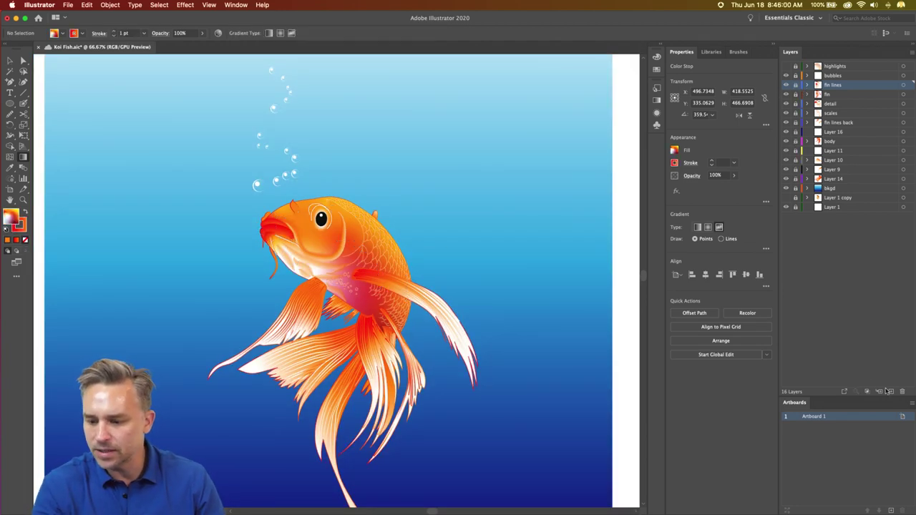
pyautogui.click(891, 391)
pyautogui.moveTo(846, 87); pyautogui.dragTo(845, 191)
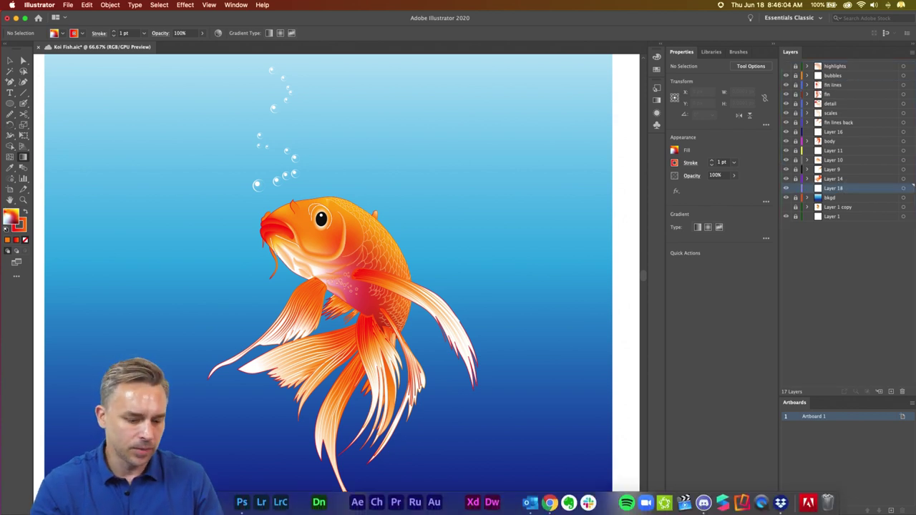
# - Search the Libraries for 'burst' and place a copy of the Burst graphic near the artboard's top-left
pyautogui.click(710, 52)
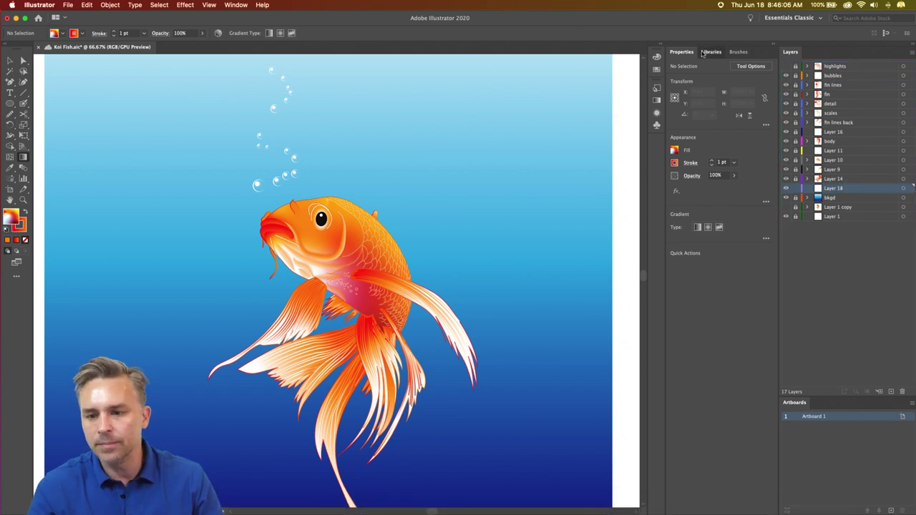
pyautogui.click(694, 65)
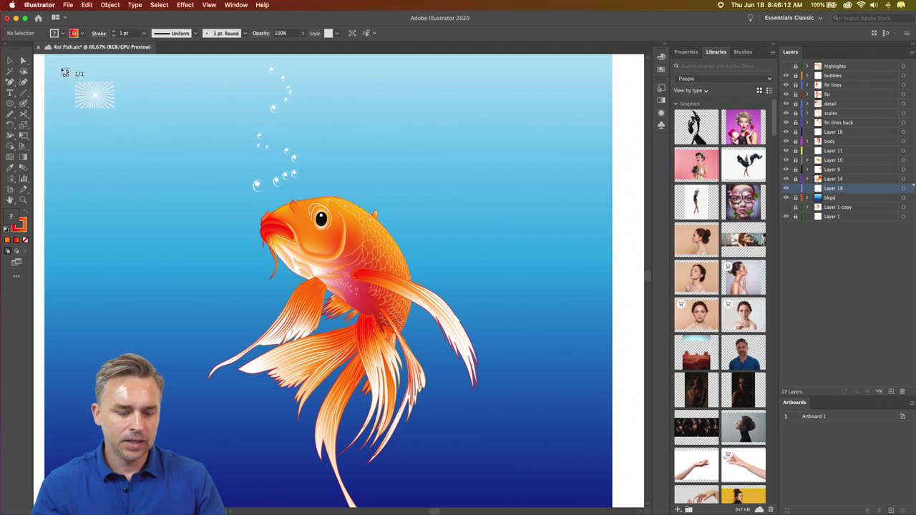
pyautogui.click(134, 123)
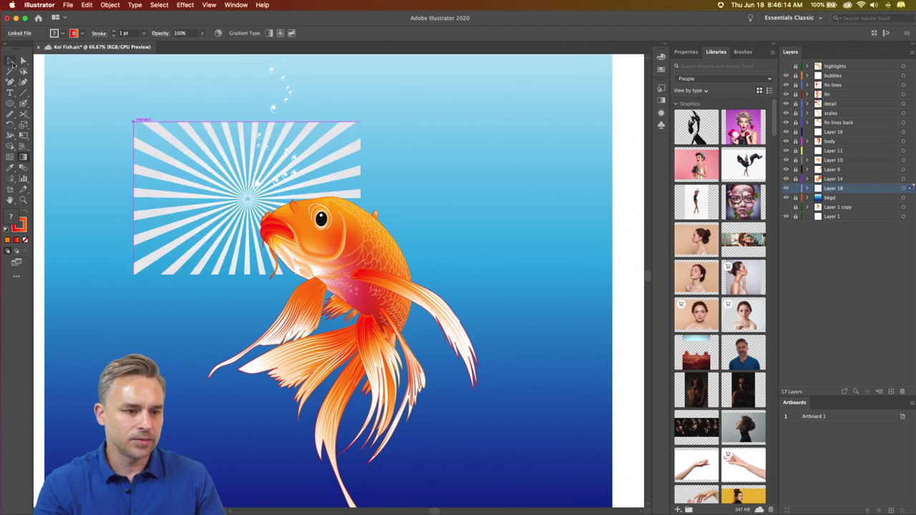
pyautogui.press('Delete')
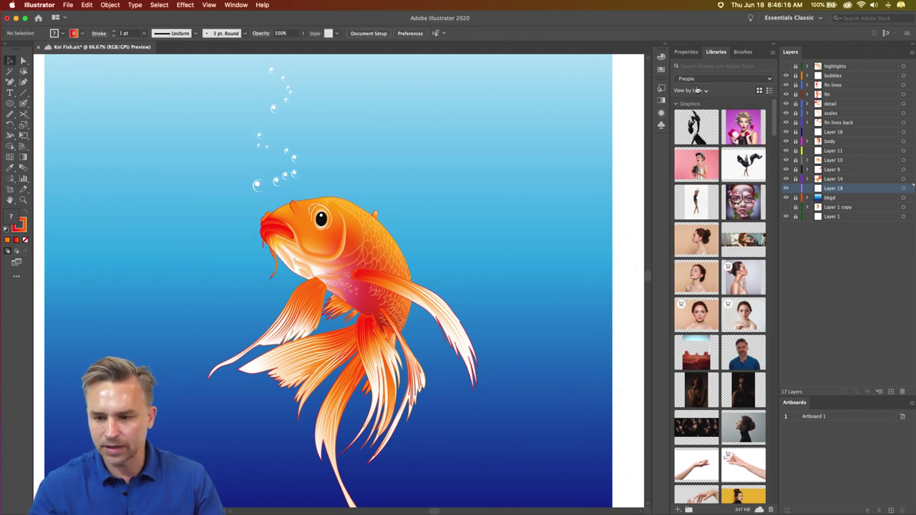
pyautogui.click(702, 66)
pyautogui.write('but')
pyautogui.write('rst')
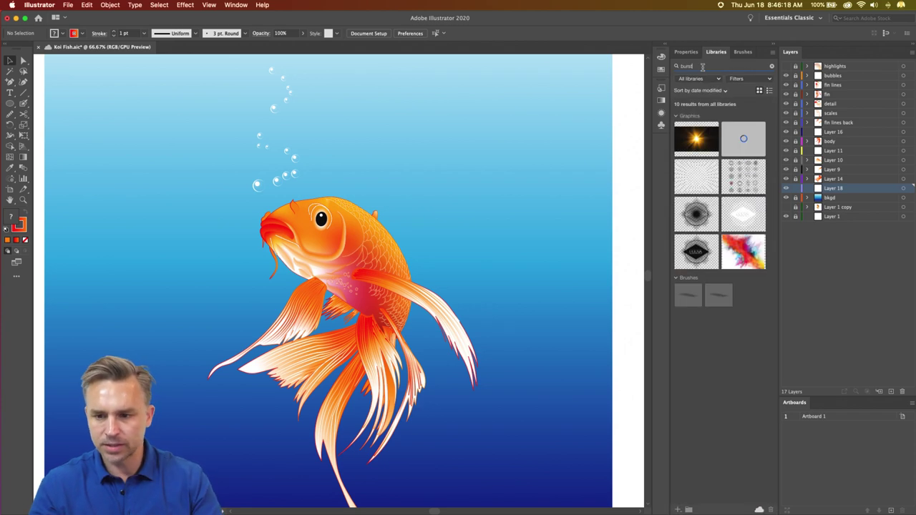
pyautogui.rightClick(704, 170)
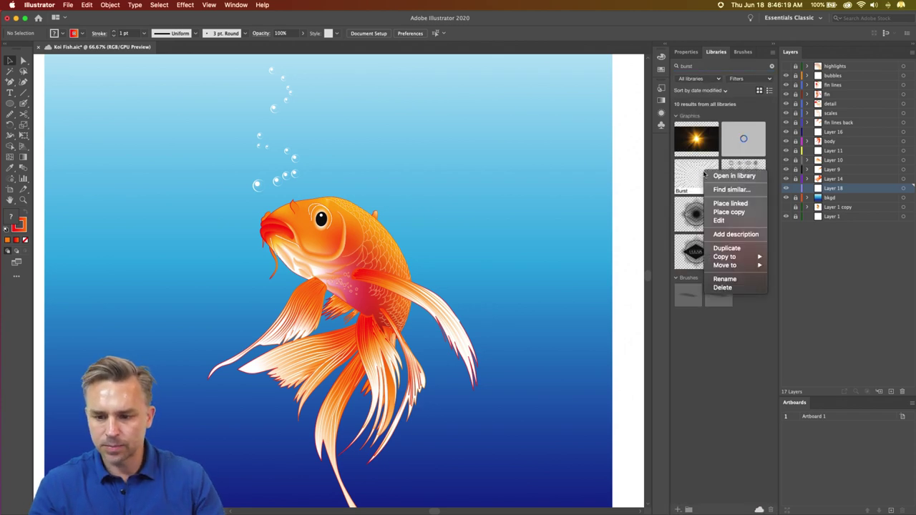
pyautogui.click(728, 211)
pyautogui.click(109, 118)
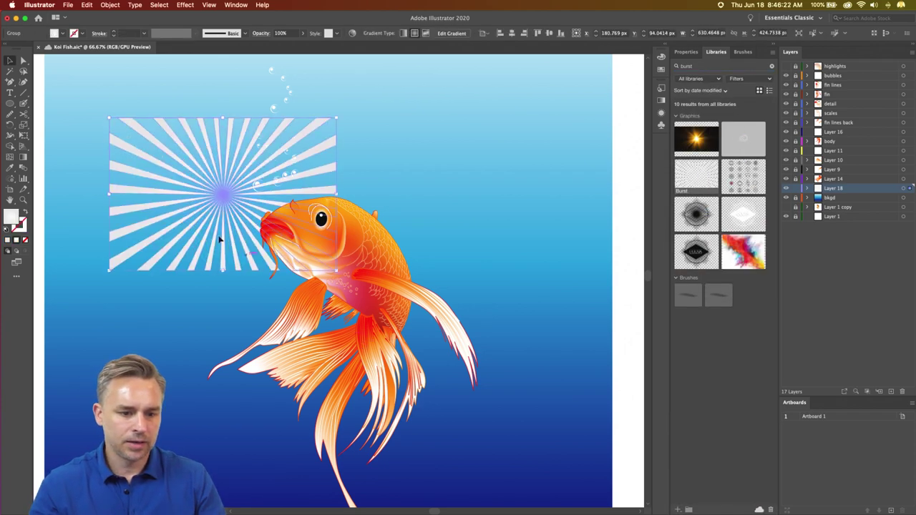
# - Enlarge the burst, rotate it 90°, and position it to cover the artboard
pyautogui.moveTo(335, 269); pyautogui.dragTo(640, 491)
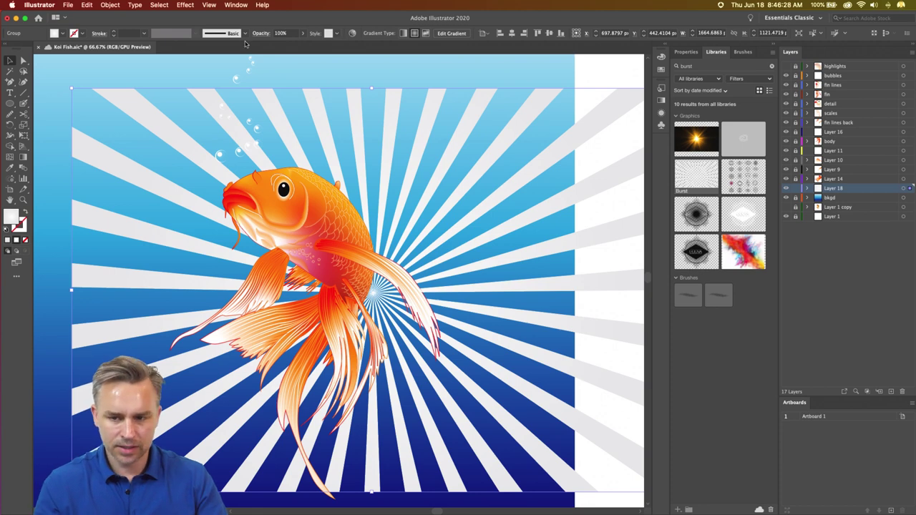
pyautogui.press('super+minus')
pyautogui.press('super+minus')
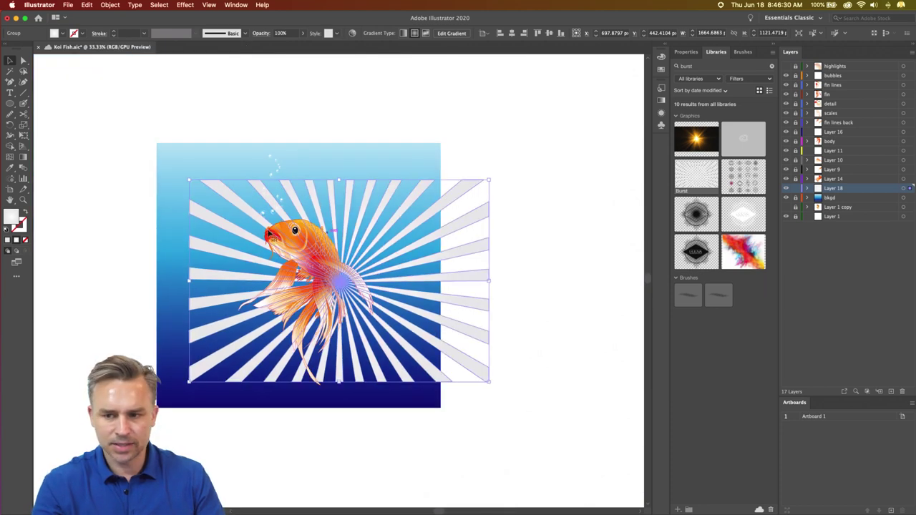
pyautogui.moveTo(185, 176); pyautogui.dragTo(370, 164)
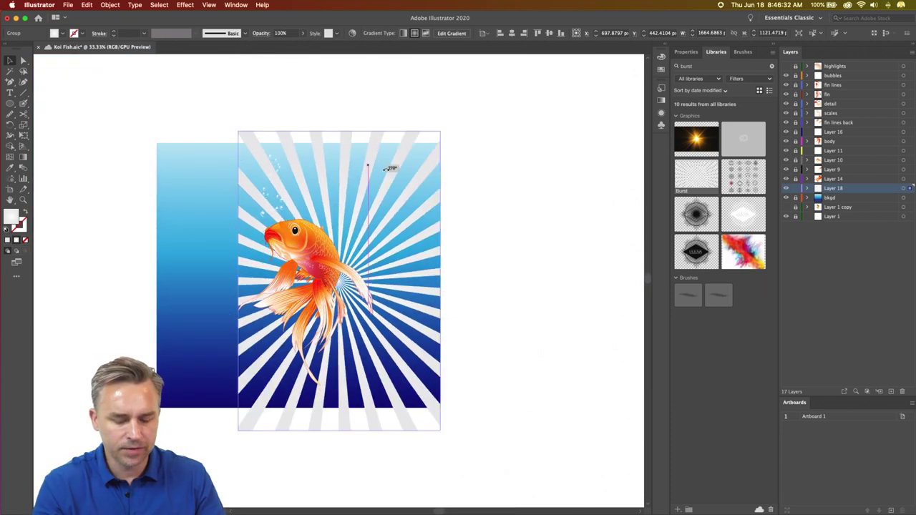
pyautogui.moveTo(242, 126); pyautogui.dragTo(64, 6)
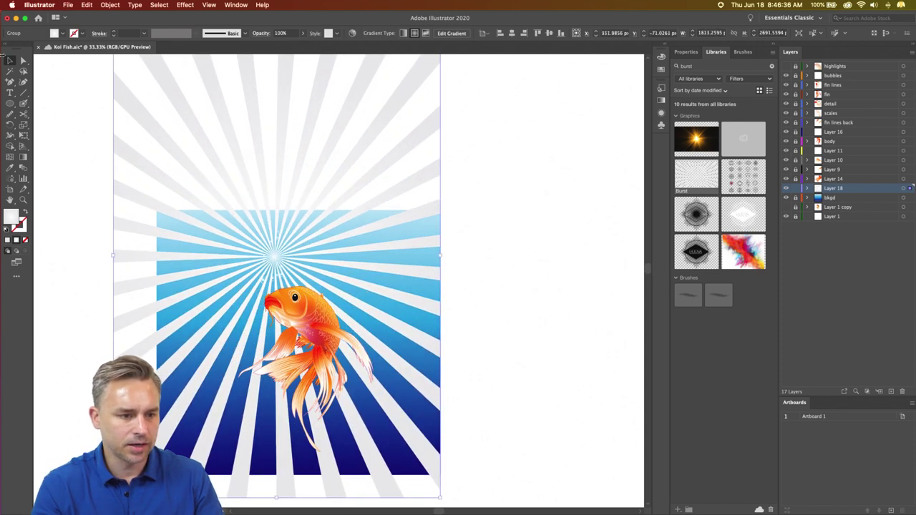
pyautogui.moveTo(182, 178); pyautogui.dragTo(219, 226)
pyautogui.press('super+equal')
pyautogui.press('super+equal')
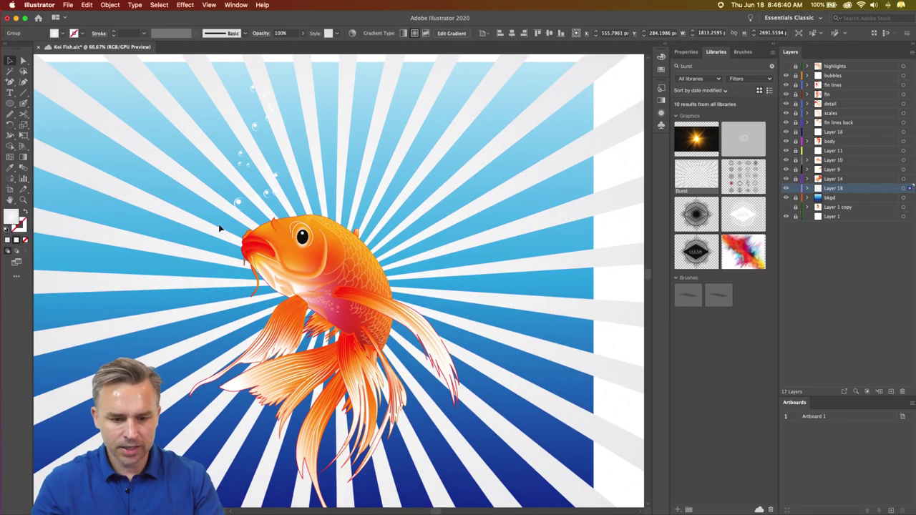
# - Set the sunburst's transparency blend mode to Overlay, hide edges with Cmd+H, and minimise Illustrator
pyautogui.click(681, 53)
pyautogui.click(692, 177)
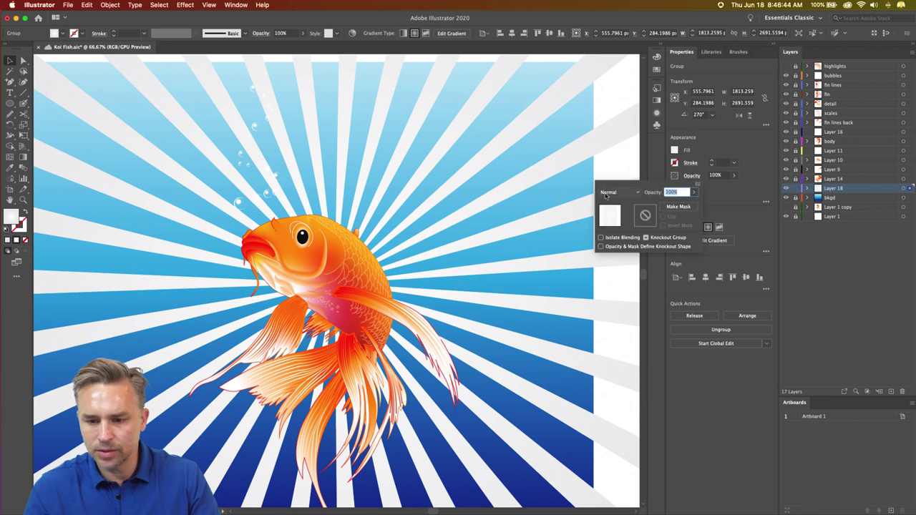
pyautogui.click(614, 192)
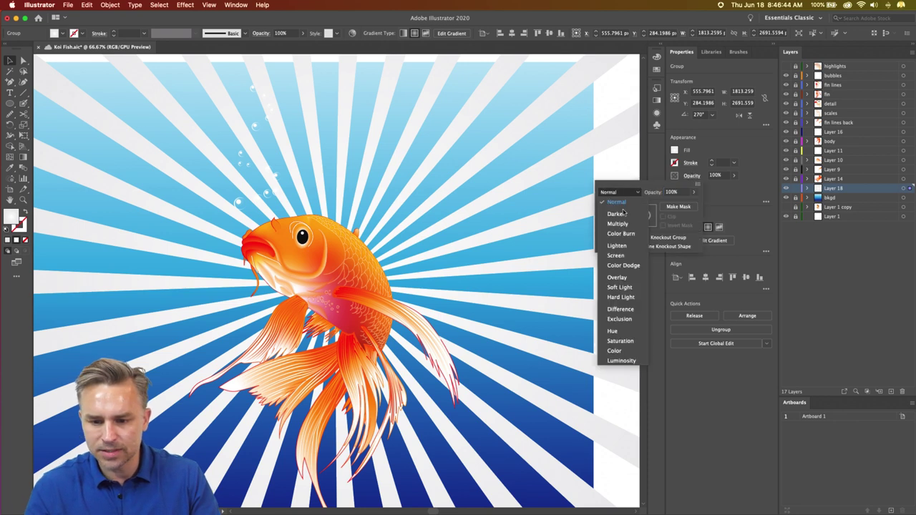
pyautogui.click(617, 277)
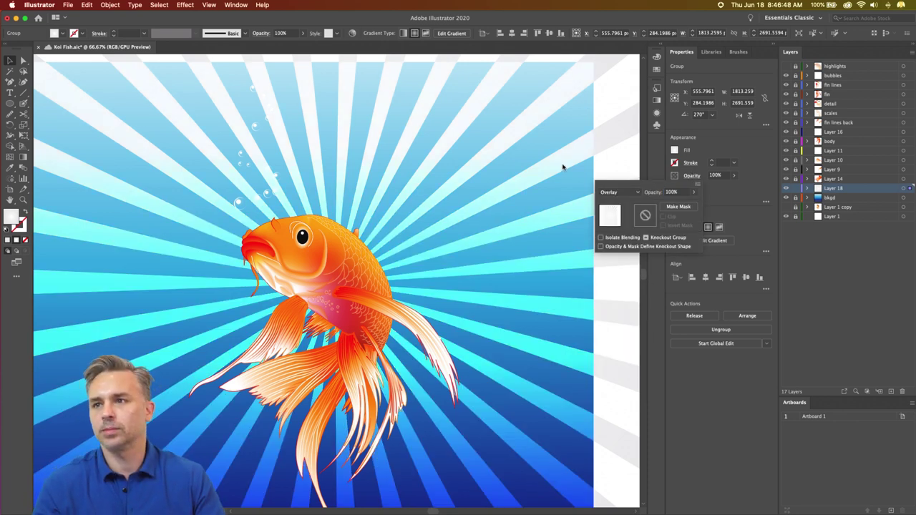
pyautogui.click(623, 90)
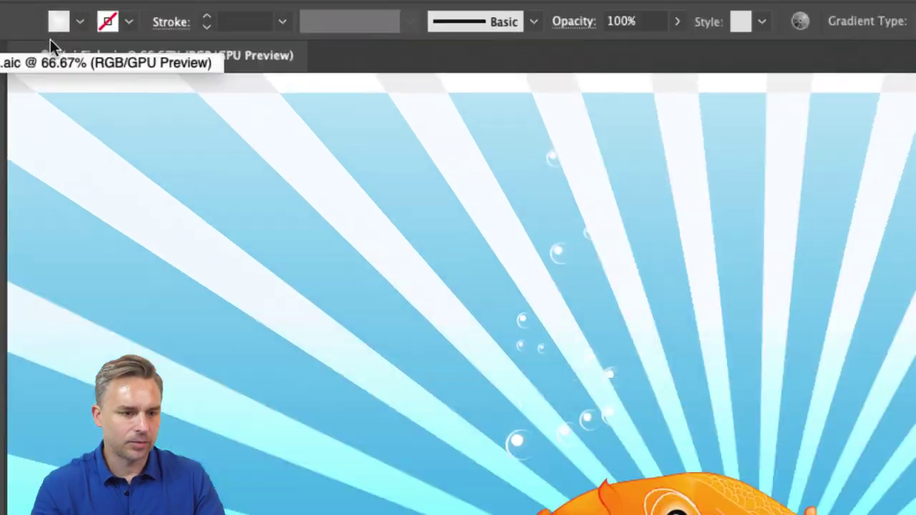
pyautogui.press('super+h')
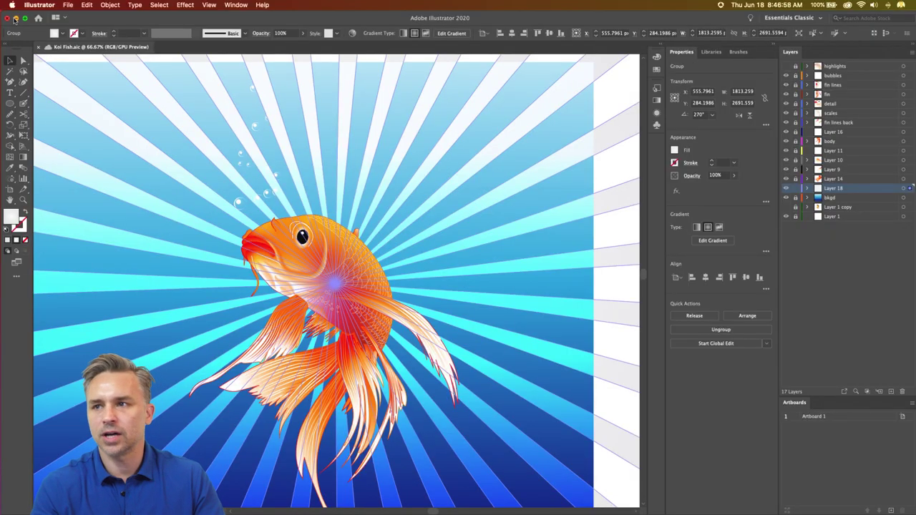
pyautogui.click(16, 18)
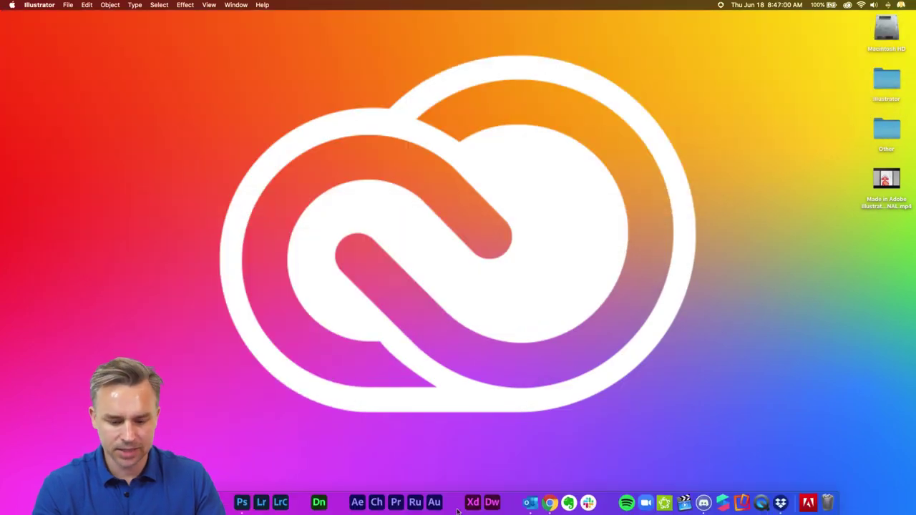
# - Restore Chrome, refresh the cloud documents list, and open Koi Fish for review
pyautogui.click(549, 503)
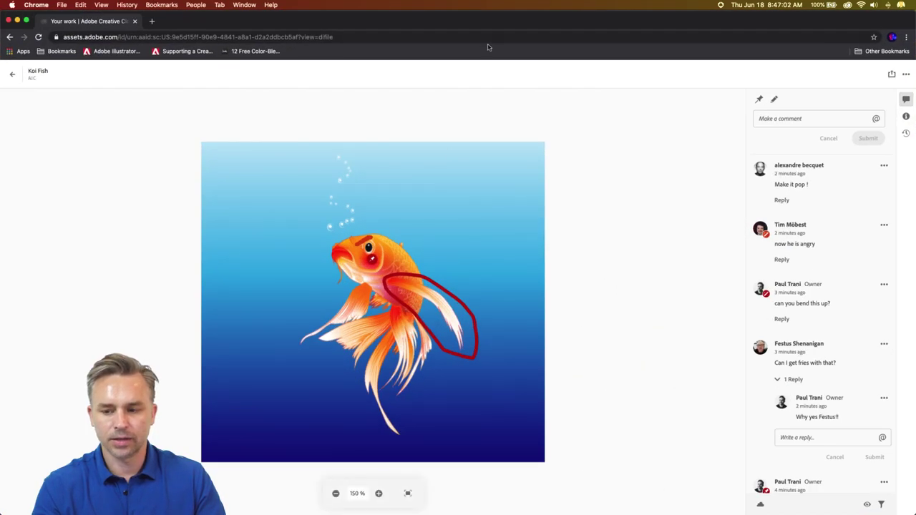
pyautogui.moveTo(224, 511)
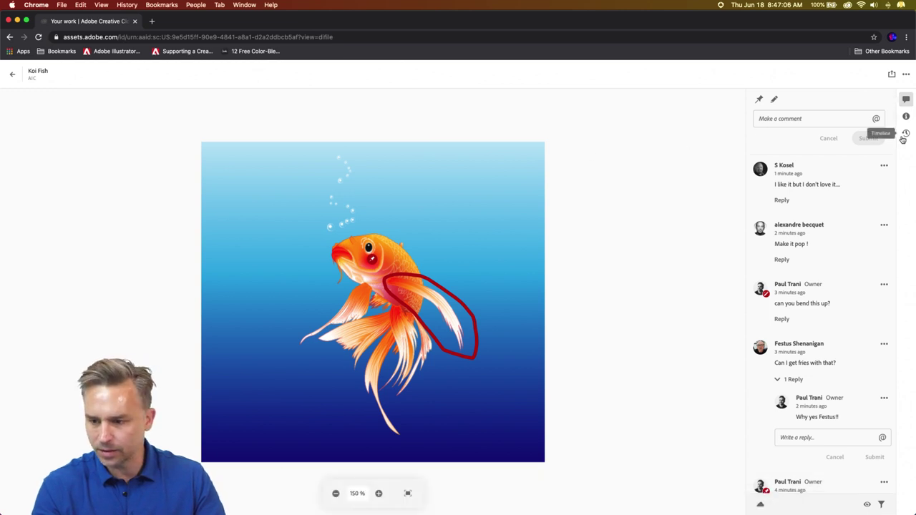
pyautogui.click(10, 37)
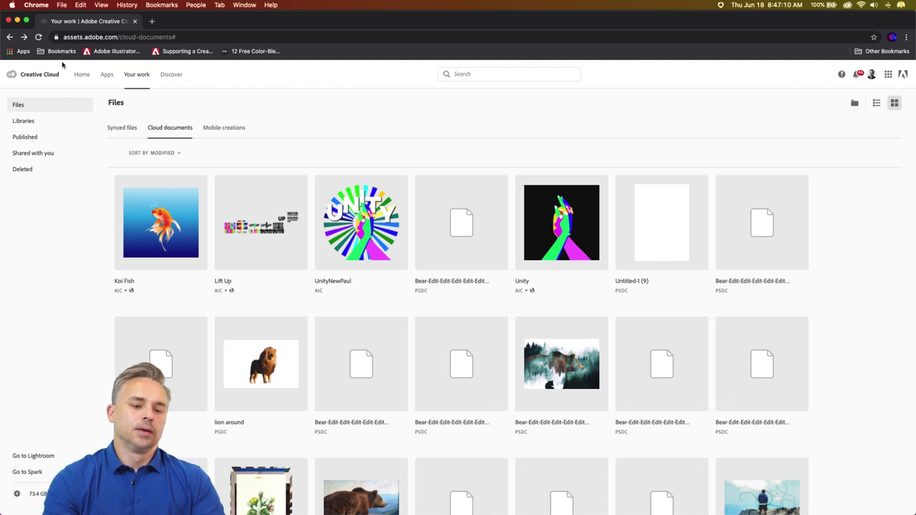
pyautogui.click(39, 37)
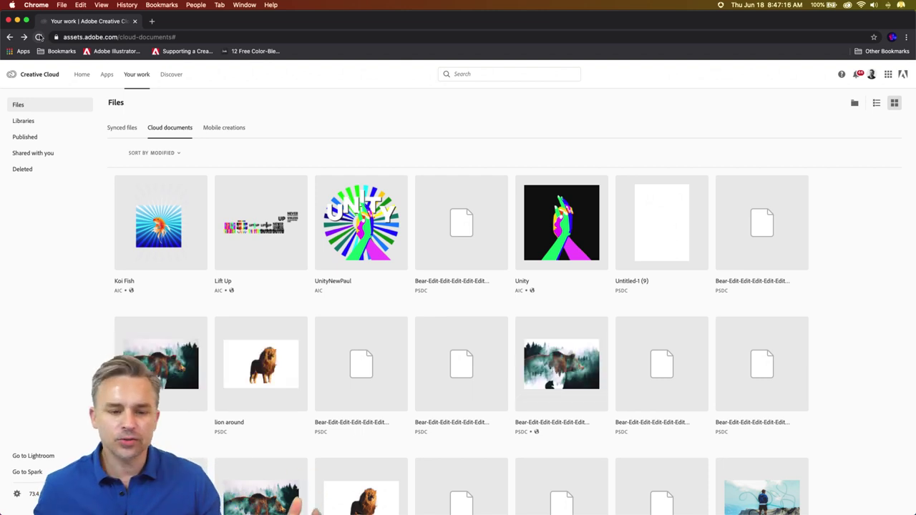
pyautogui.click(158, 227)
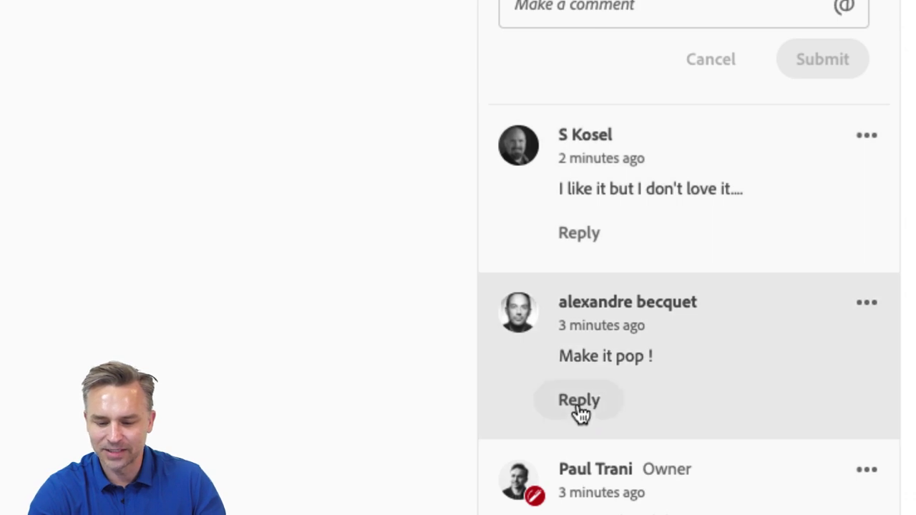
# - Post the reply 'Bam!!' to the 'Make it pop !' comment
pyautogui.click(579, 400)
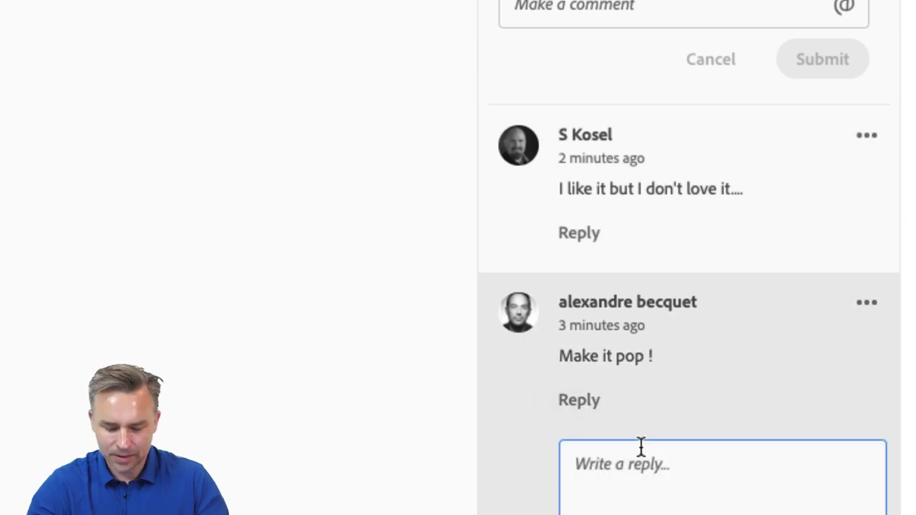
pyautogui.write('Bs')
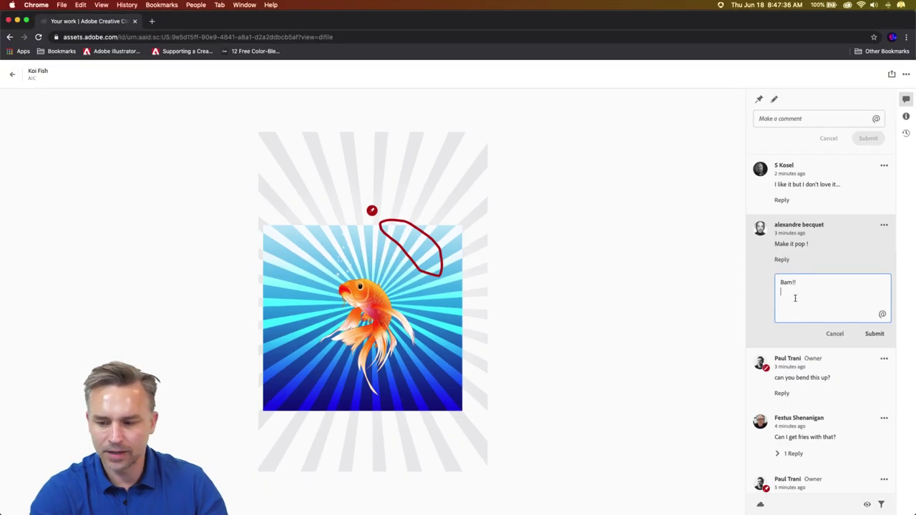
pyautogui.click(869, 334)
# - Resolve the 'can you bend this up' and 'Make less red' comments
pyautogui.click(884, 225)
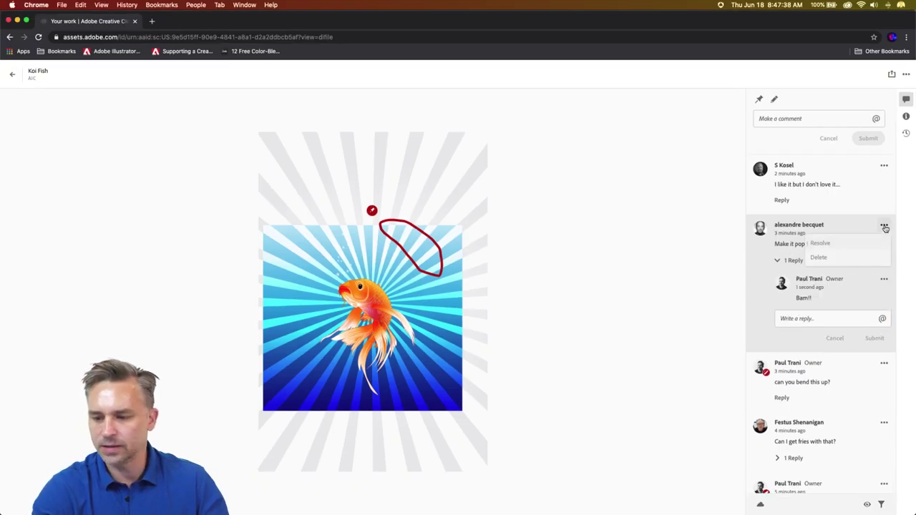
pyautogui.click(876, 169)
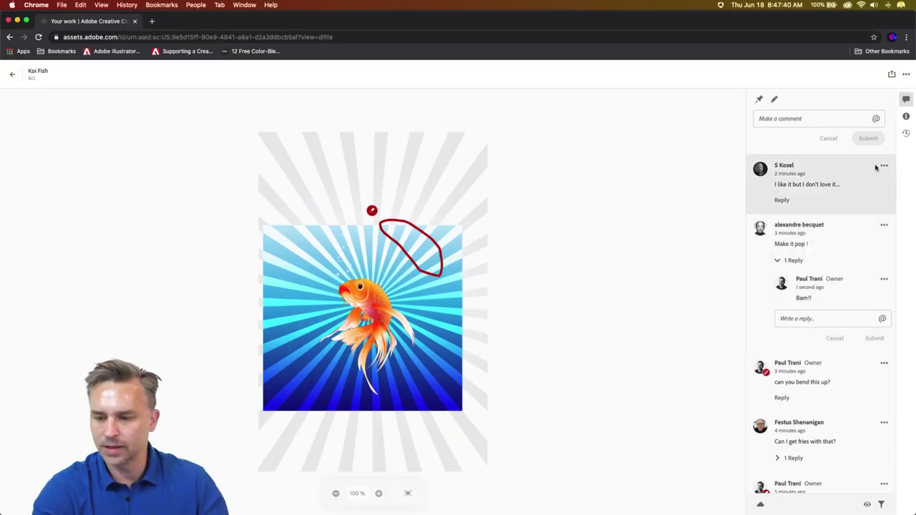
pyautogui.click(883, 168)
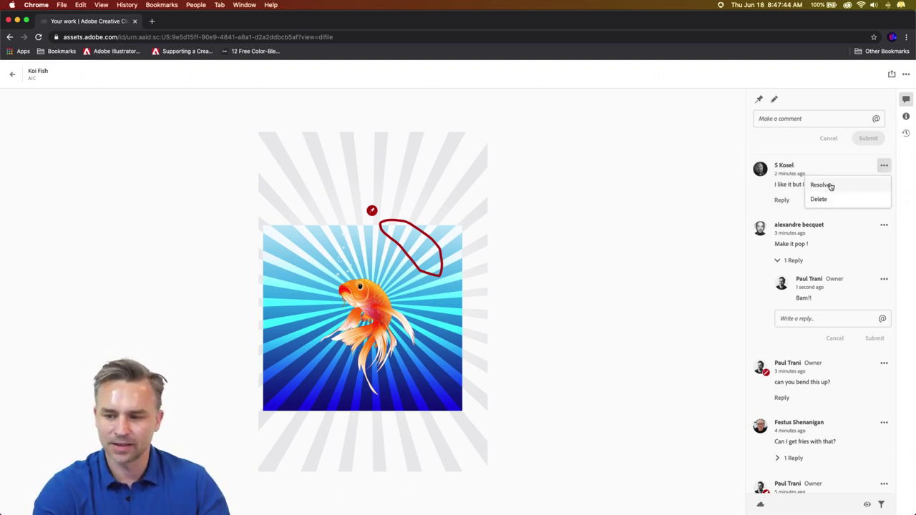
pyautogui.click(883, 364)
pyautogui.click(883, 362)
pyautogui.click(884, 364)
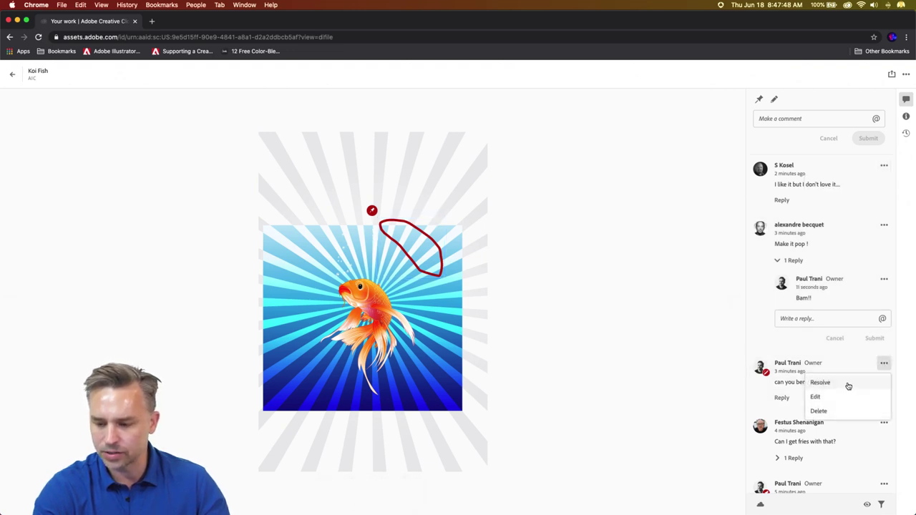
pyautogui.click(848, 384)
pyautogui.click(884, 427)
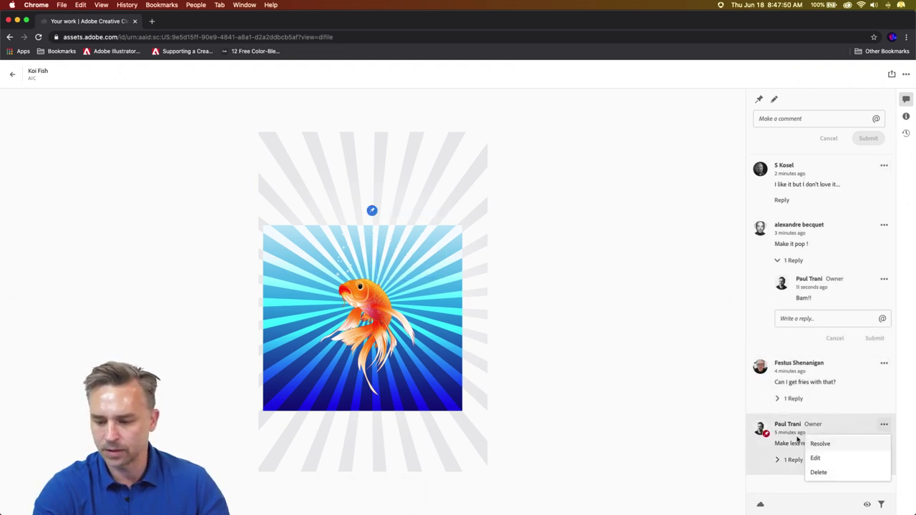
pyautogui.click(826, 445)
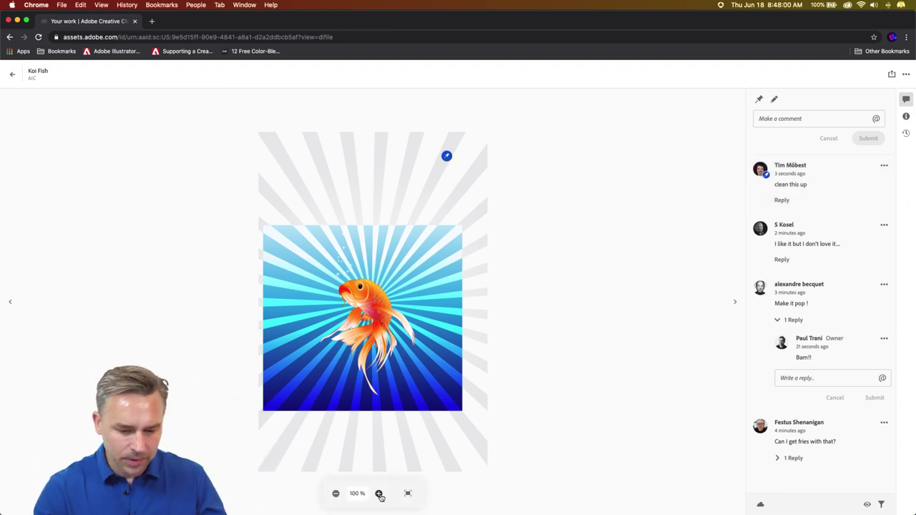
# - Zoom the Koi Fish to 400% on its lower fins, check Versions, Comments and Info, ending on Versions
pyautogui.click(379, 494)
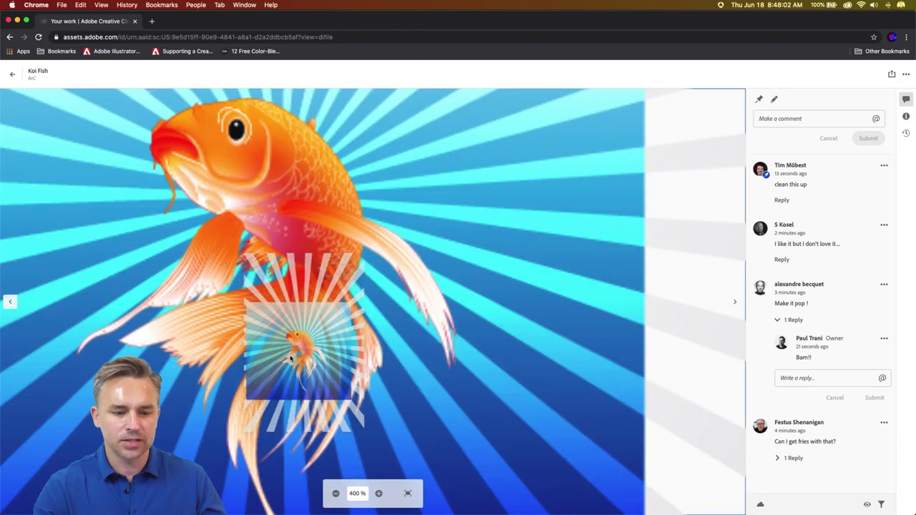
pyautogui.moveTo(290, 358); pyautogui.dragTo(255, 250)
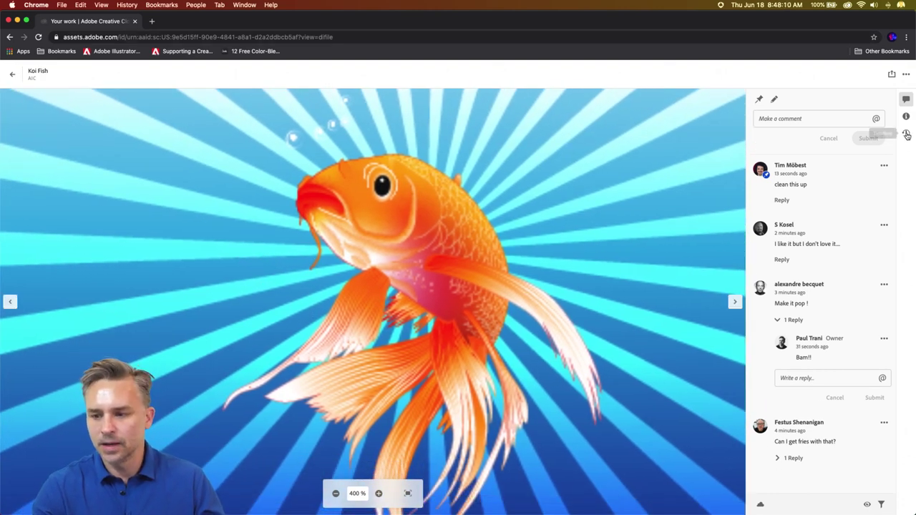
pyautogui.click(907, 135)
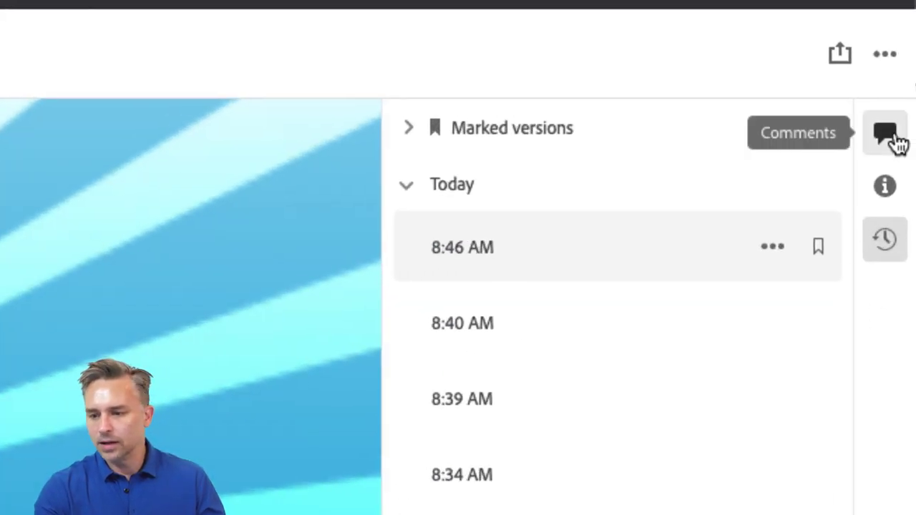
pyautogui.click(909, 102)
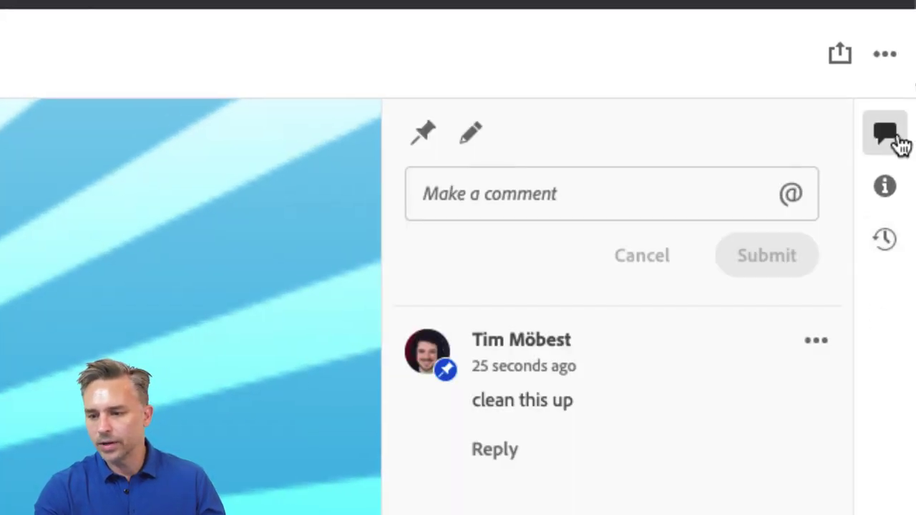
pyautogui.click(883, 191)
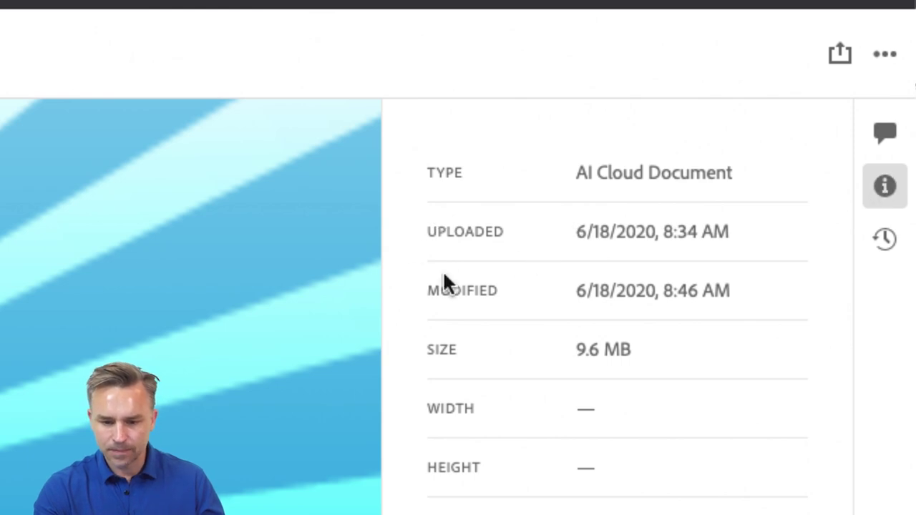
pyautogui.click(885, 242)
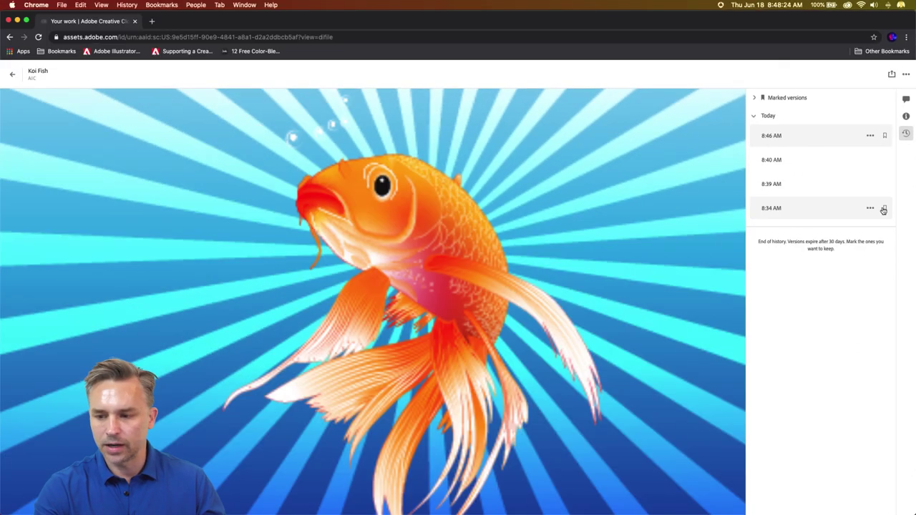
# - Keep the 8:34 AM version and name it 'Drab version. no pop'
pyautogui.click(818, 208)
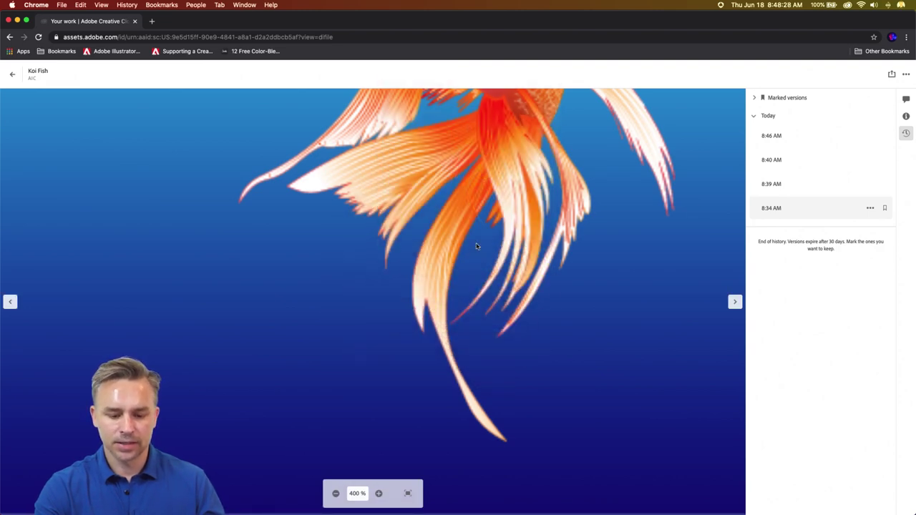
pyautogui.scroll(5, 477, 246)
pyautogui.hscroll(3, 477, 246)
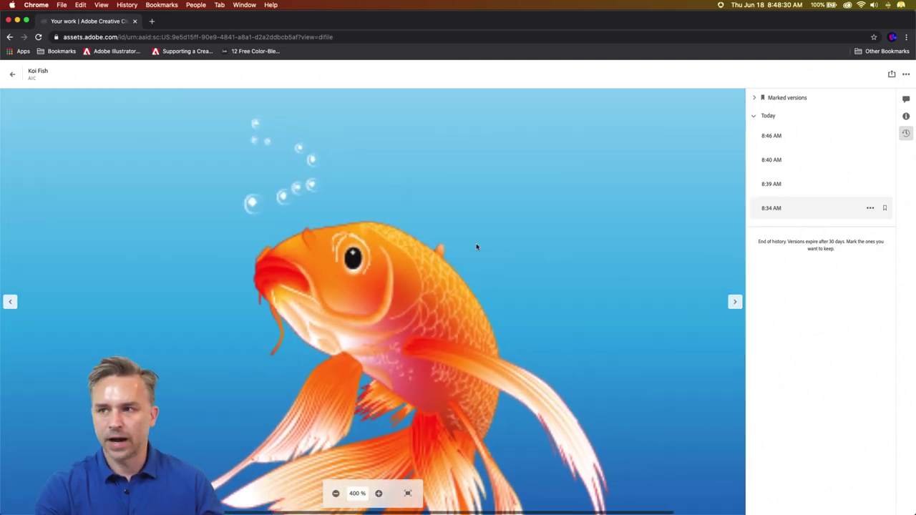
pyautogui.scroll(-2, 477, 246)
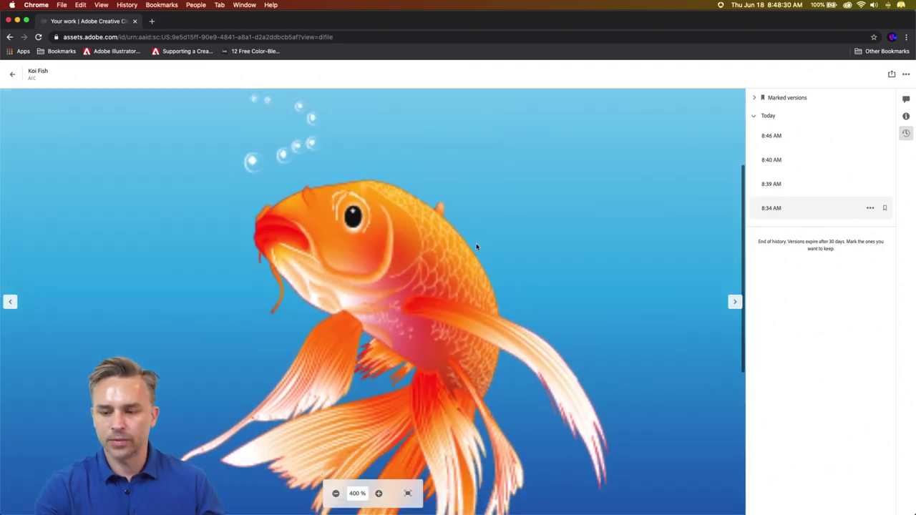
pyautogui.click(885, 208)
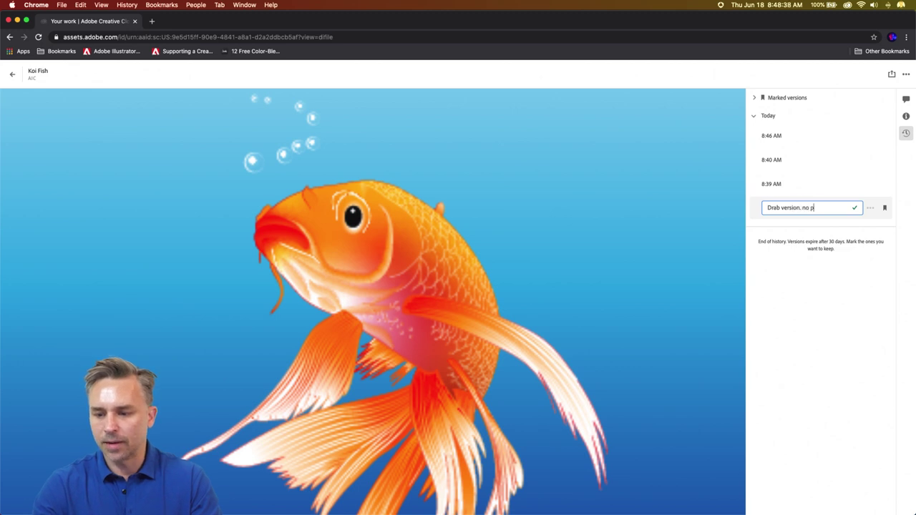
pyautogui.write('Drab version. no pop')
pyautogui.press('Return')
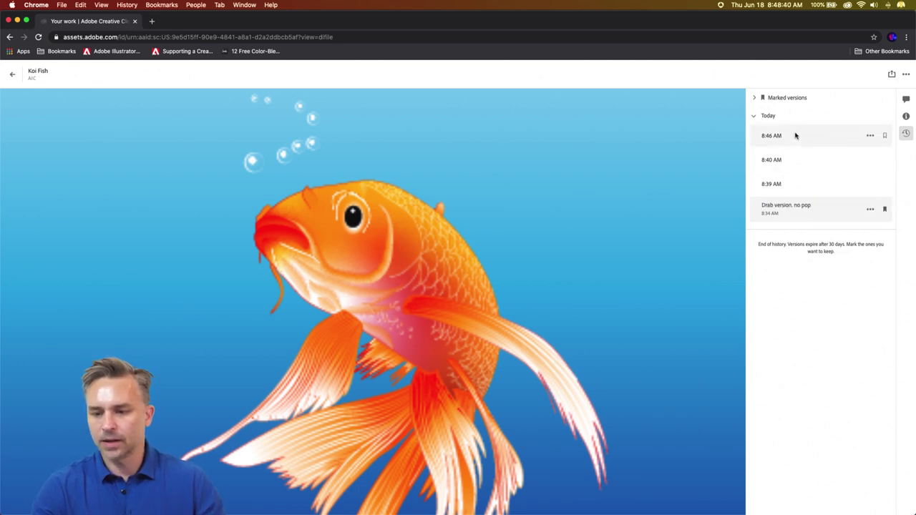
# - Name the latest 8:46 AM version 'Bam!'
pyautogui.click(806, 136)
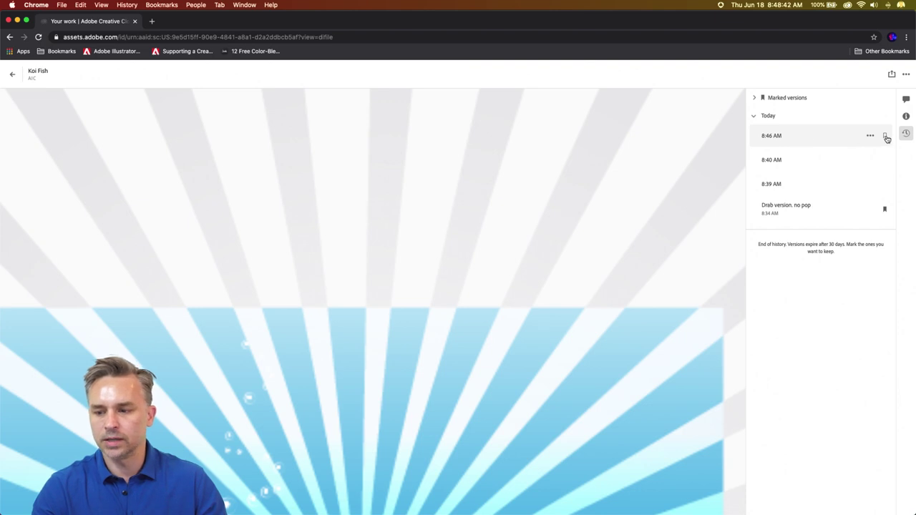
pyautogui.scroll(-5, 329, 261)
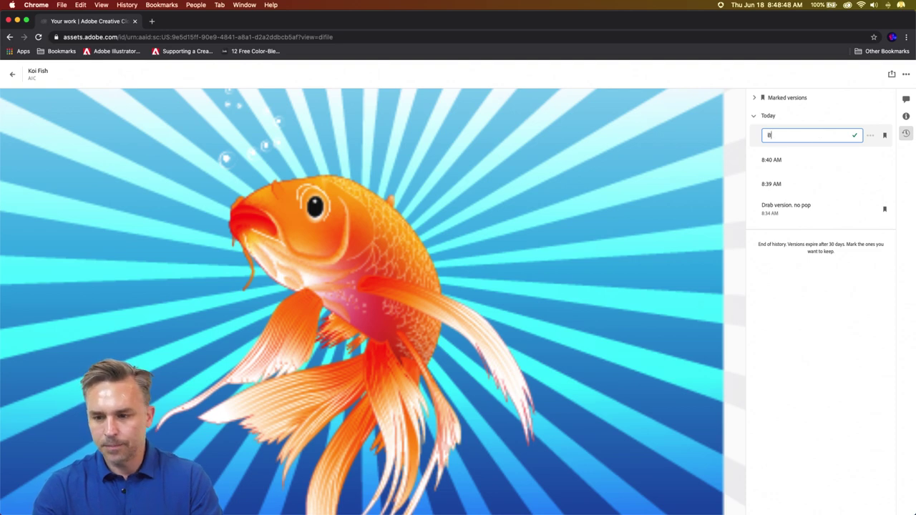
pyautogui.write('!')
pyautogui.press('Return')
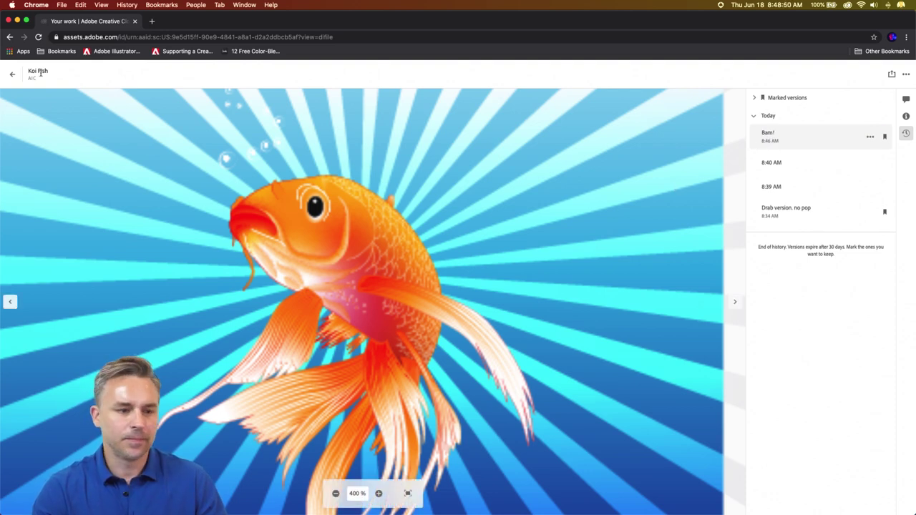
# - Back in Illustrator, open the Version History panel, enlarged and moved up and right
pyautogui.click(16, 20)
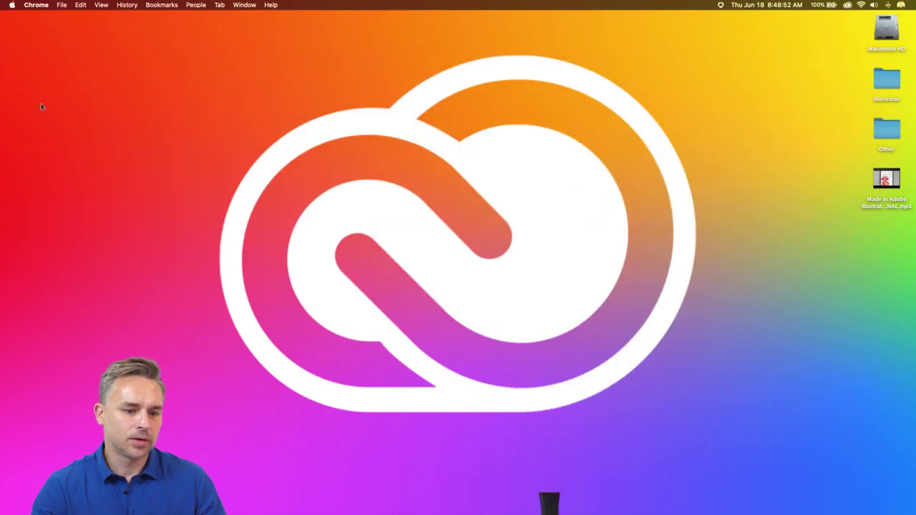
pyautogui.click(218, 503)
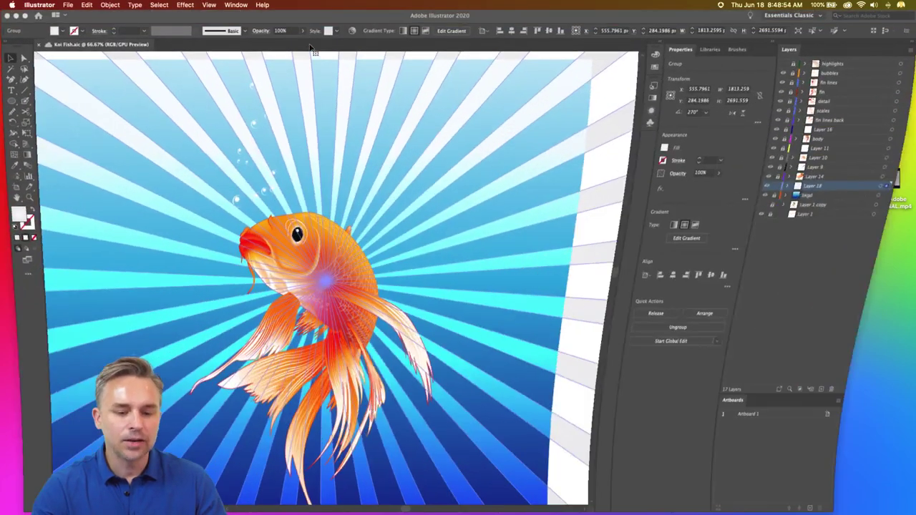
pyautogui.click(209, 5)
pyautogui.click(224, 5)
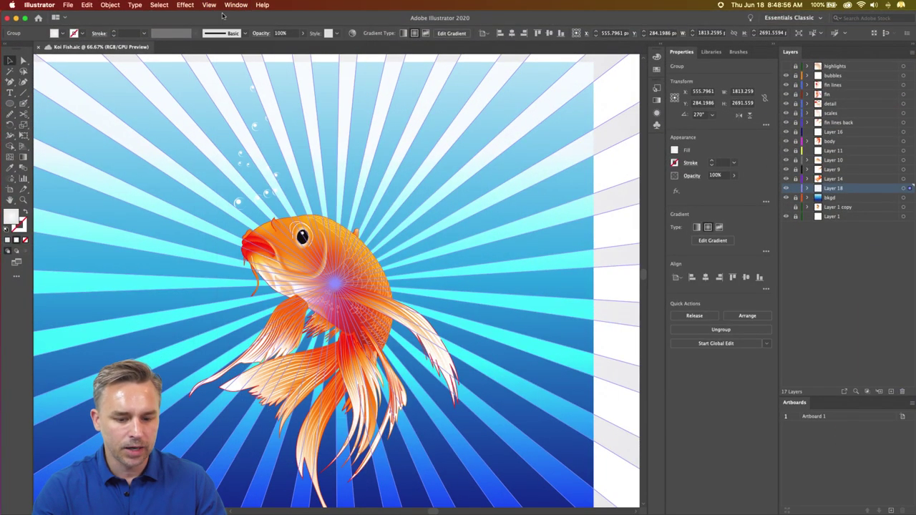
pyautogui.click(228, 5)
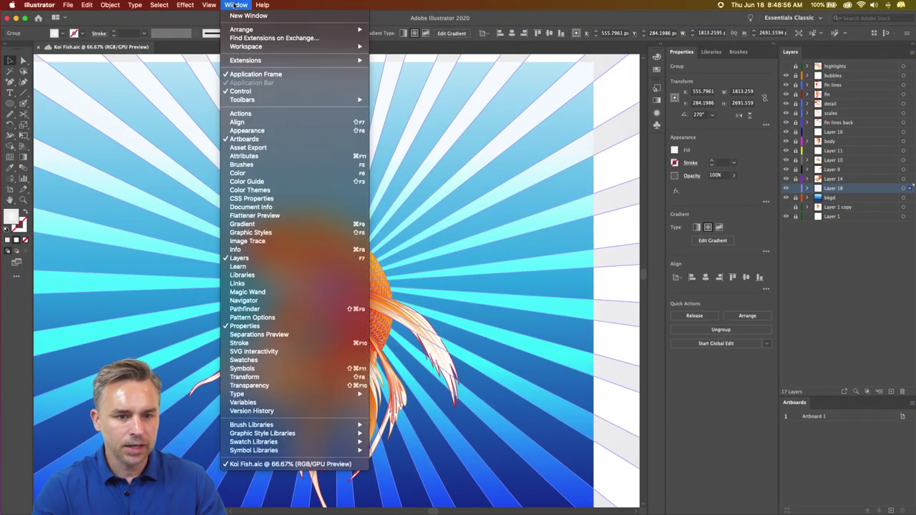
pyautogui.click(268, 412)
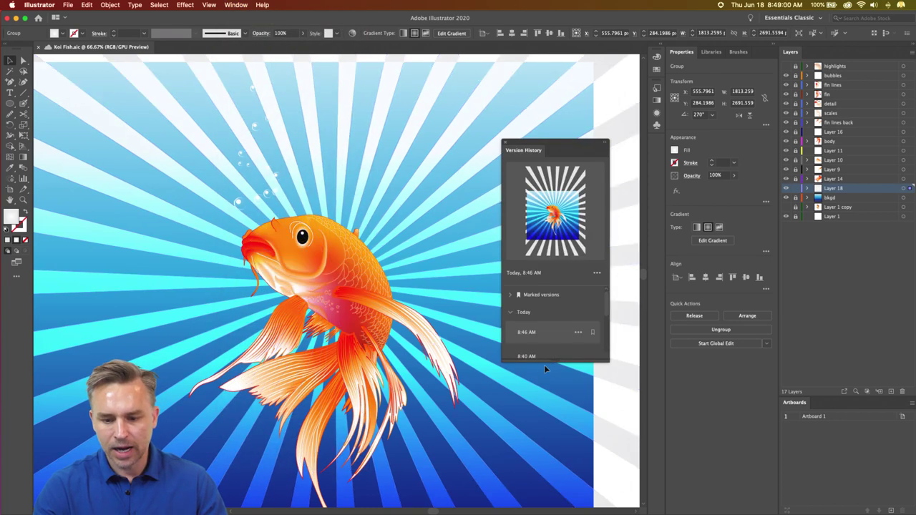
pyautogui.moveTo(546, 360); pyautogui.dragTo(546, 479)
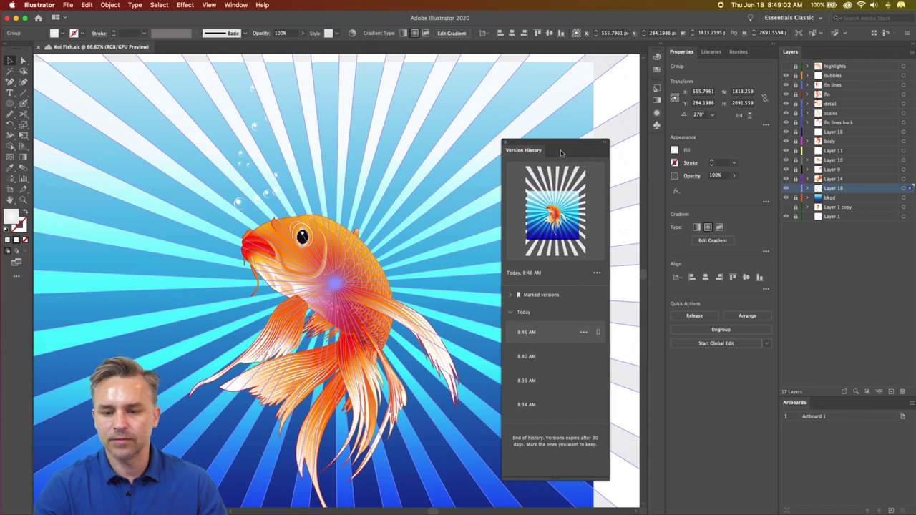
pyautogui.moveTo(561, 152); pyautogui.dragTo(581, 99)
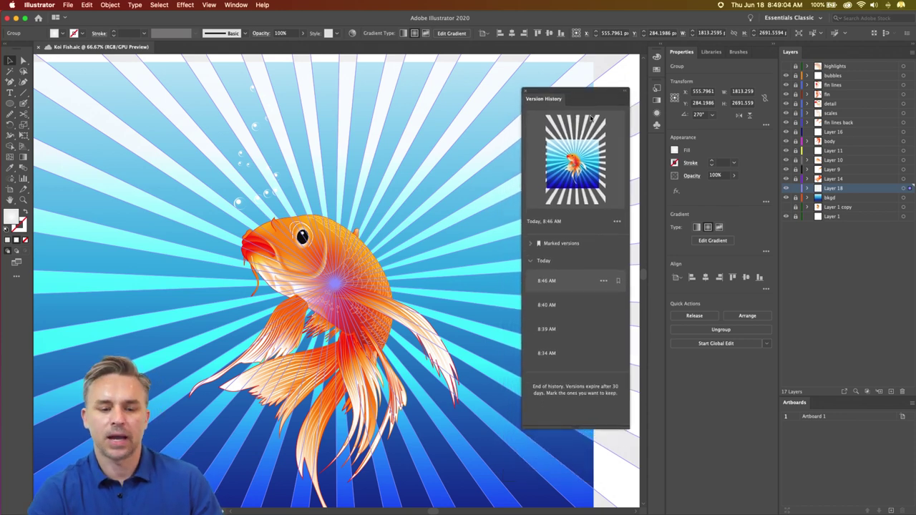
# - Draw a rectangle over the artboard and clip the burst rays to it with a clipping mask
pyautogui.press('super+minus')
pyautogui.press('super+minus')
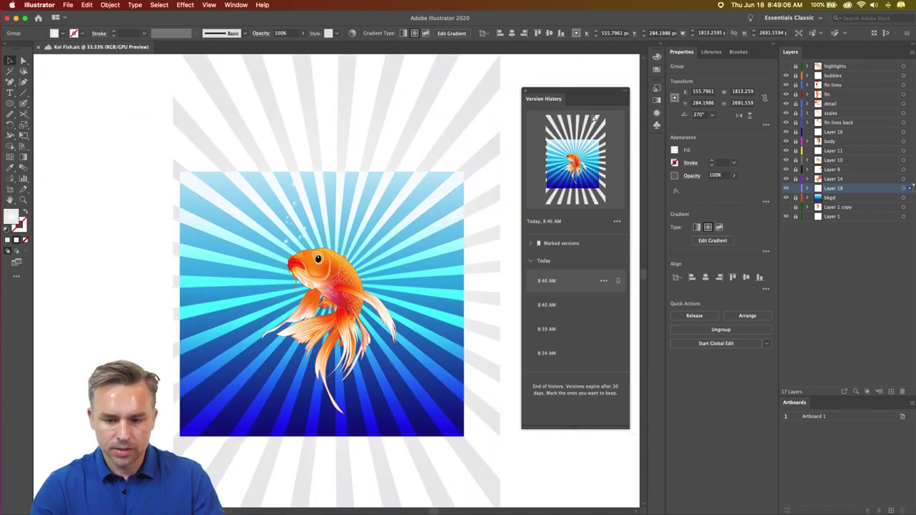
pyautogui.moveTo(10, 103); pyautogui.dragTo(50, 103)
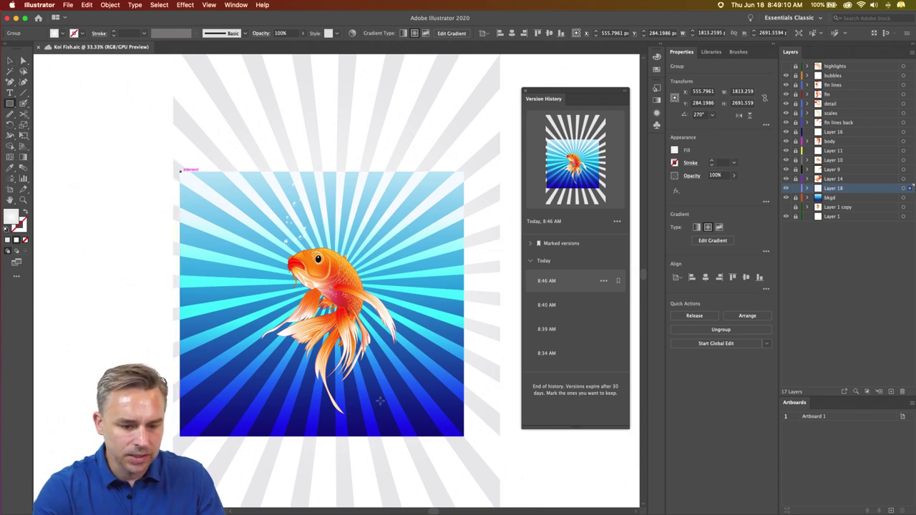
pyautogui.moveTo(181, 171); pyautogui.dragTo(464, 435)
pyautogui.click(9, 60)
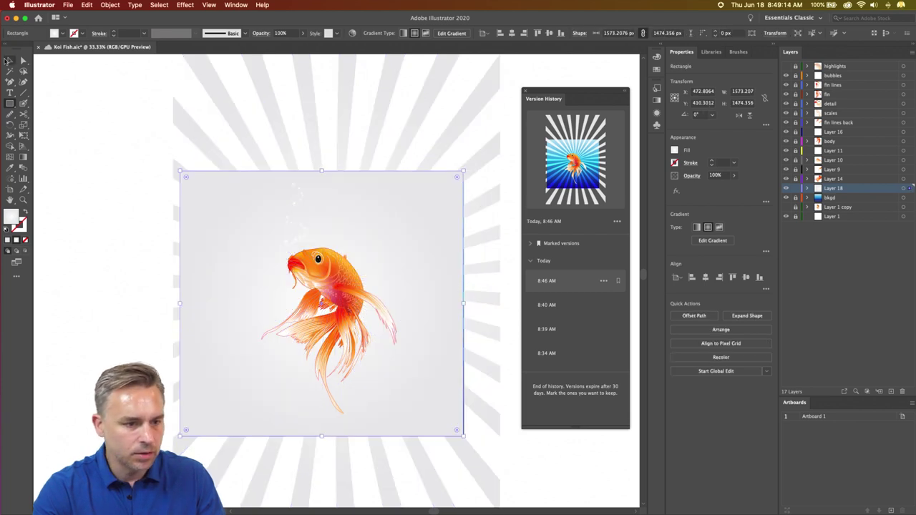
pyautogui.keyDown('shift'); pyautogui.click(179, 119); pyautogui.keyUp('shift')
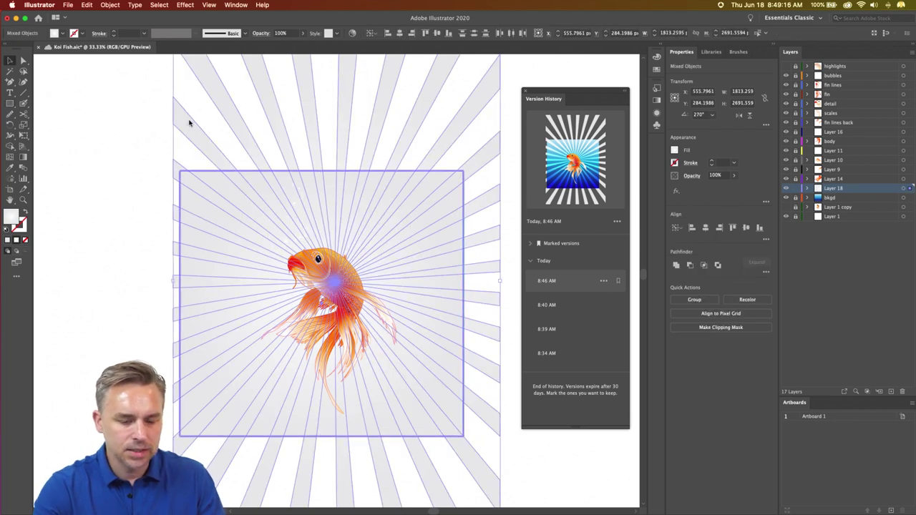
pyautogui.rightClick(190, 123)
pyautogui.click(214, 203)
pyautogui.click(139, 174)
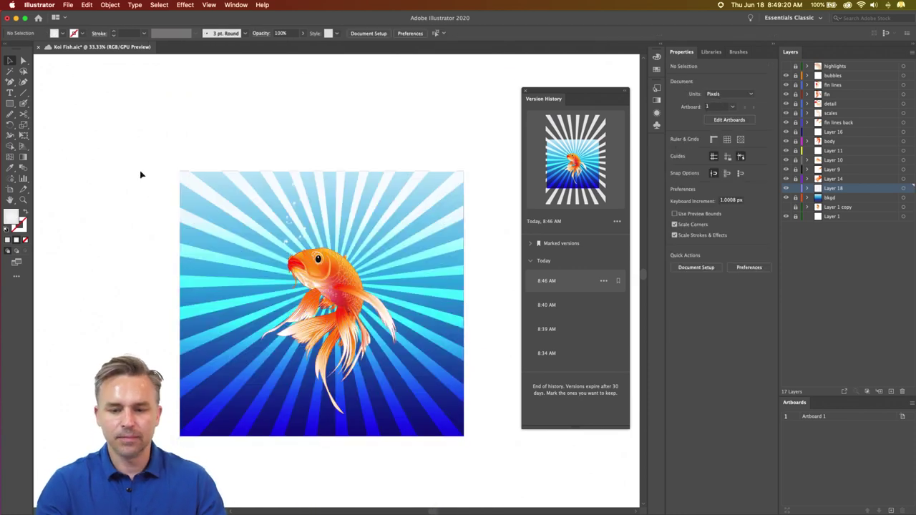
# - Zoom to 50% and save the clipped koi artwork as a new 8:49 AM cloud version
pyautogui.press('super+equal')
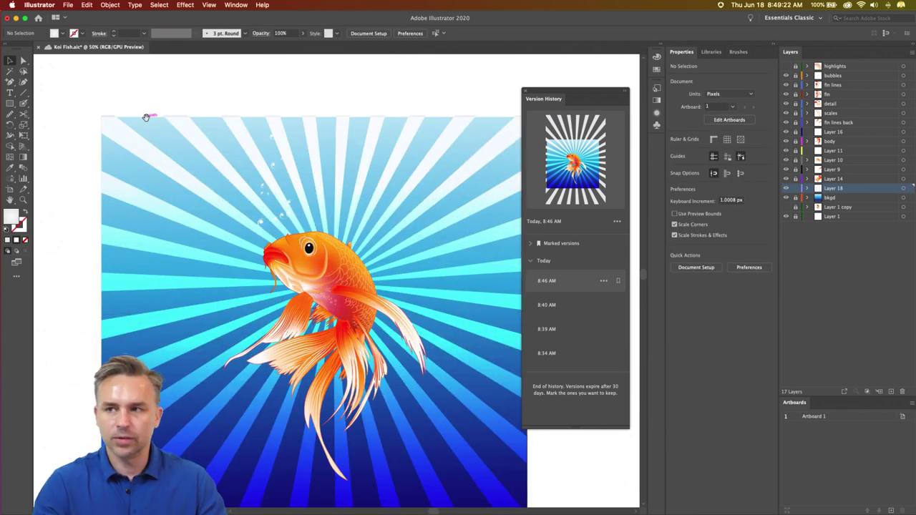
pyautogui.scroll(-3, 146, 117)
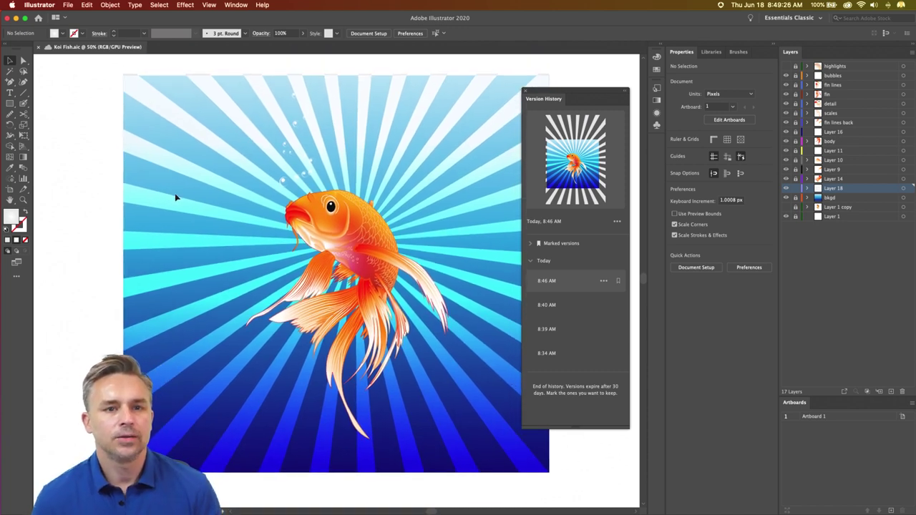
pyautogui.press('super+s')
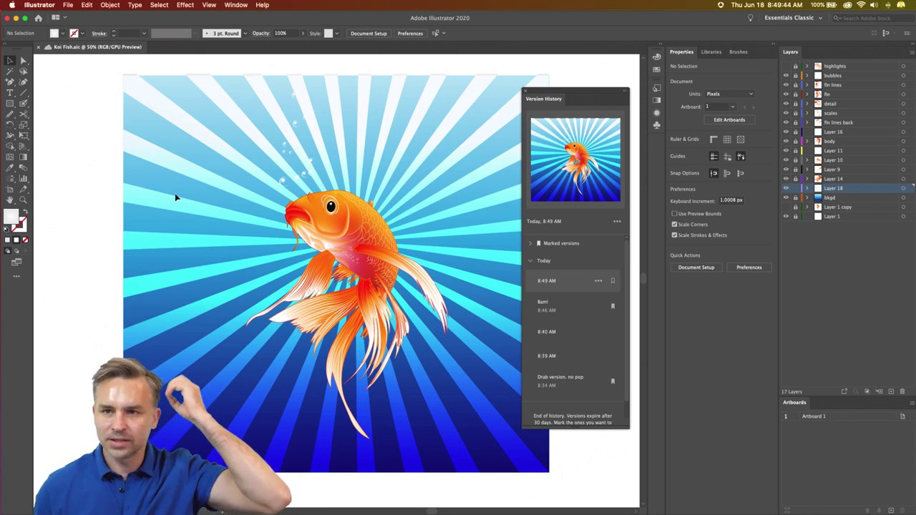
pyautogui.press('cmd+z')
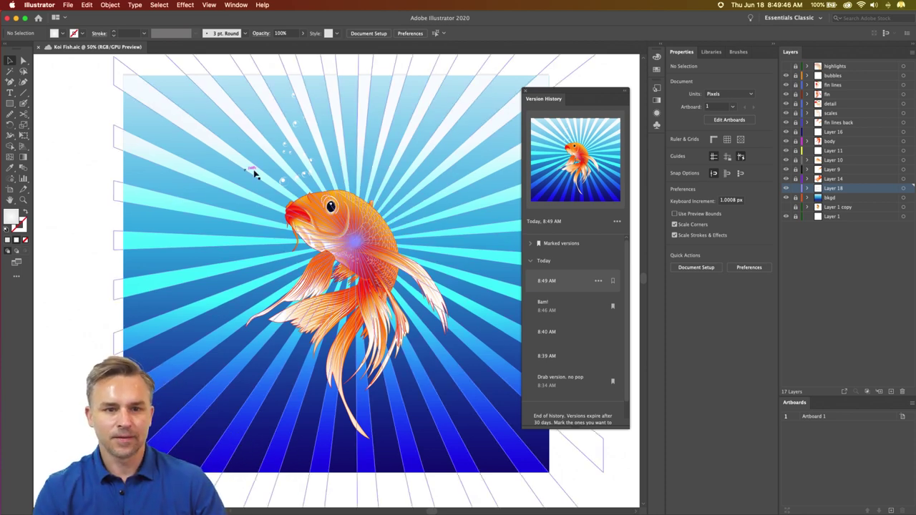
pyautogui.press('cmd+shift+z')
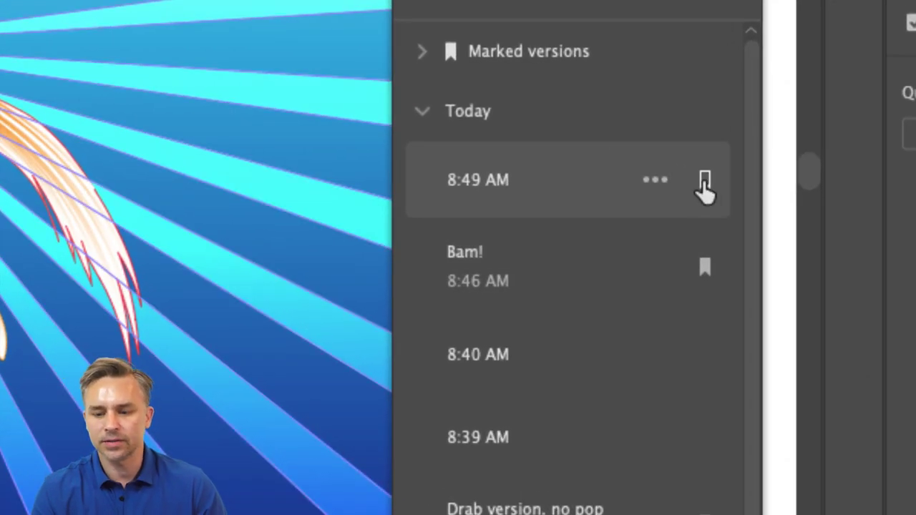
# - Name the 8:49 AM version 'Clipping Mask', mark it to keep, and dock Version History with the side panels
pyautogui.click(704, 180)
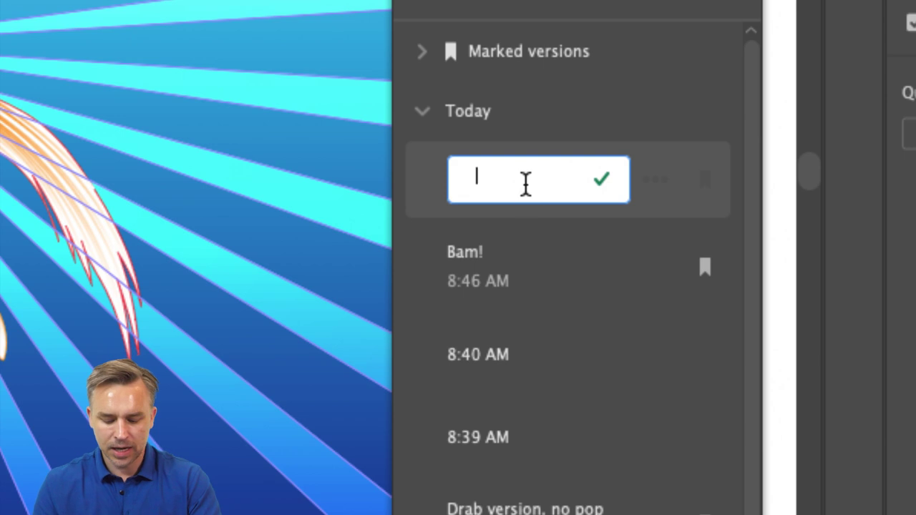
pyautogui.write('q')
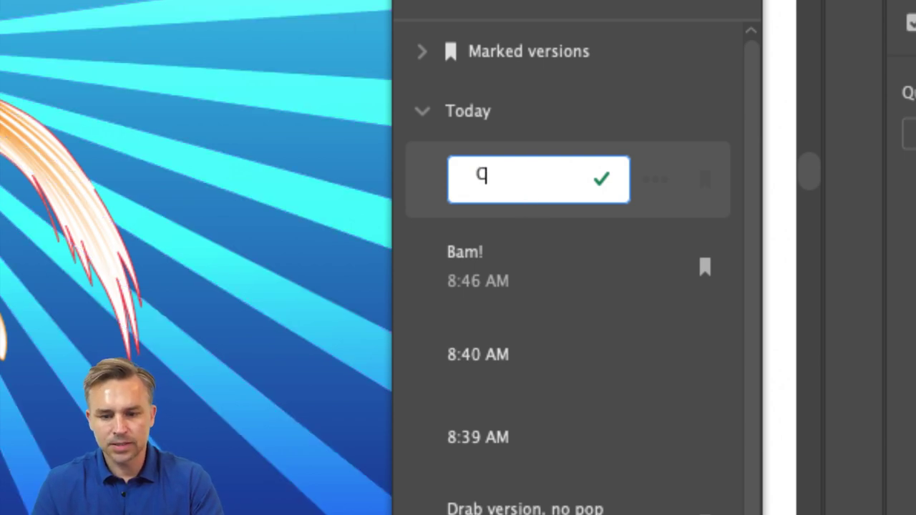
pyautogui.write('lipping Mas')
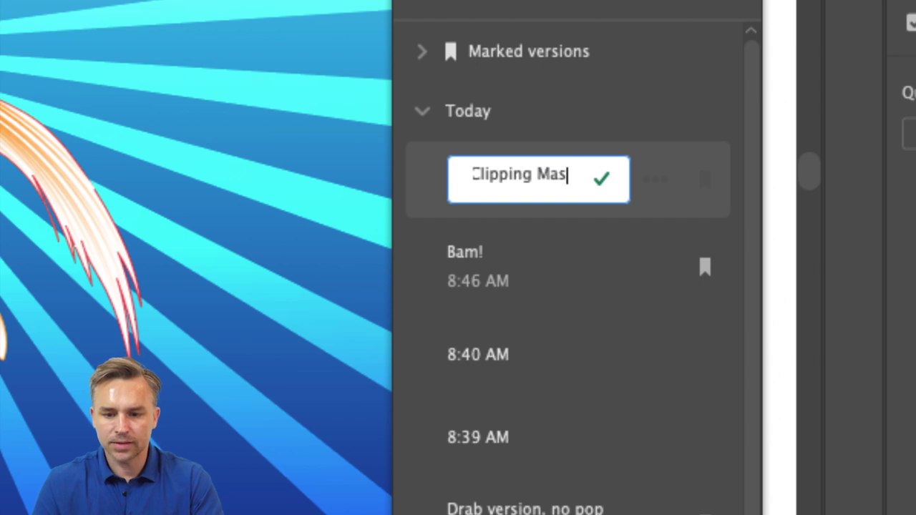
pyautogui.write('k')
pyautogui.press('Return')
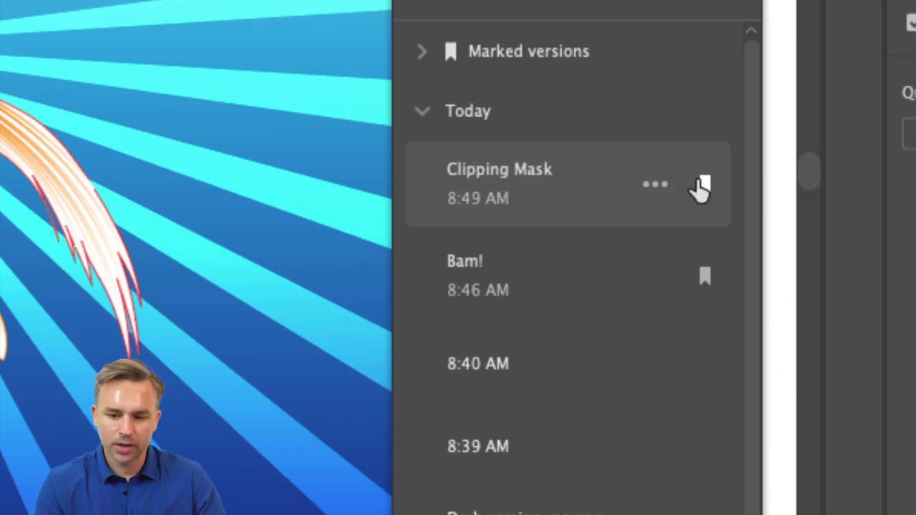
pyautogui.click(702, 188)
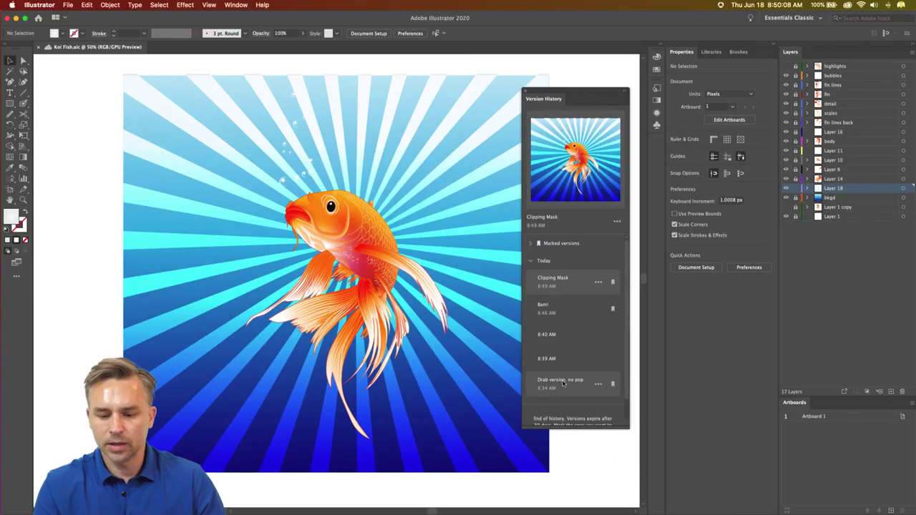
pyautogui.moveTo(561, 429); pyautogui.dragTo(561, 470)
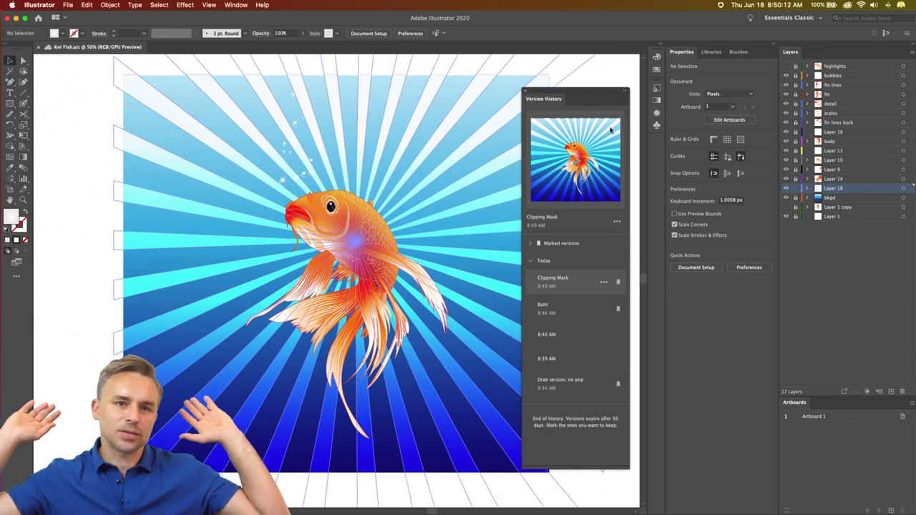
pyautogui.moveTo(601, 101); pyautogui.dragTo(690, 59)
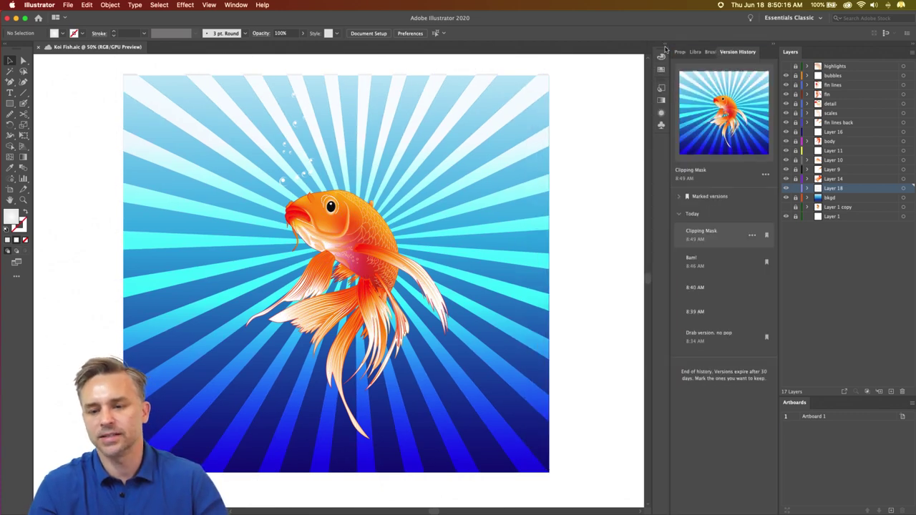
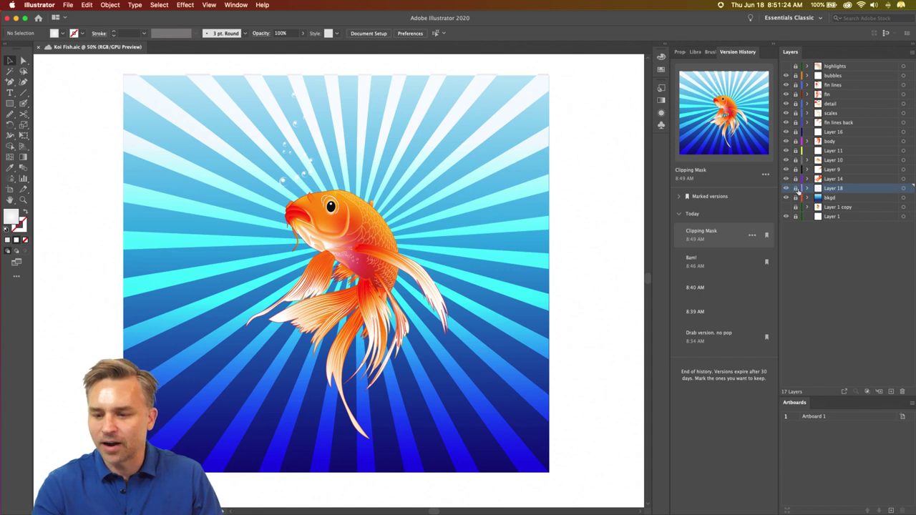
# - Rename Layer 18 to 'burst'
pyautogui.doubleClick(834, 189)
pyautogui.write('burst')
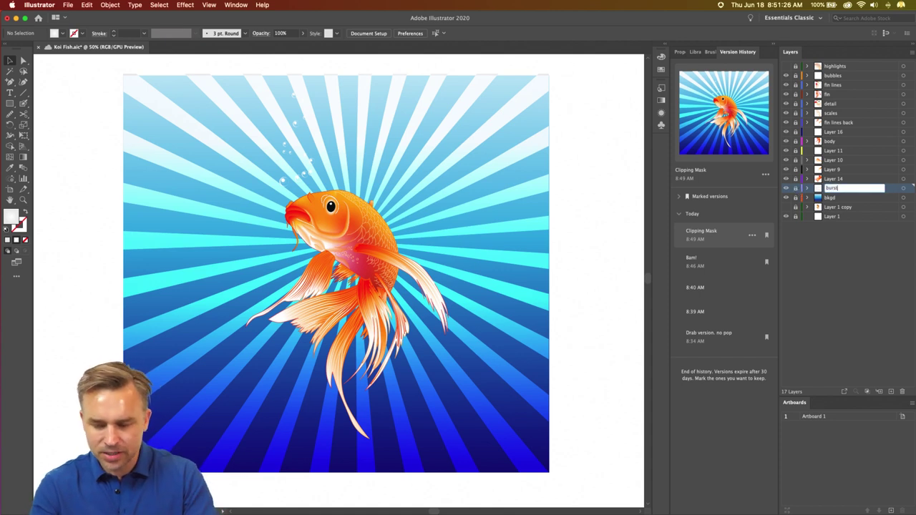
pyautogui.press('Return')
# - Open the New Document dialog twice and cancel it both times without creating a document
pyautogui.click(67, 5)
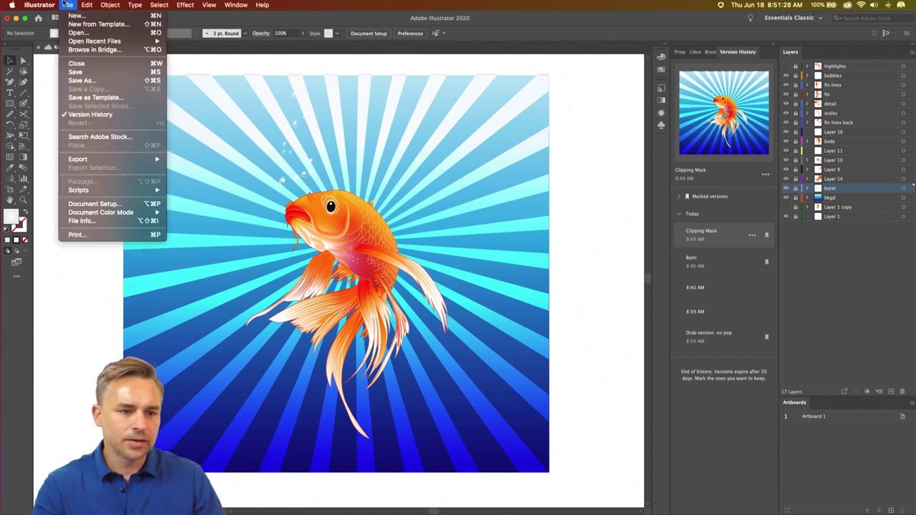
pyautogui.click(73, 4)
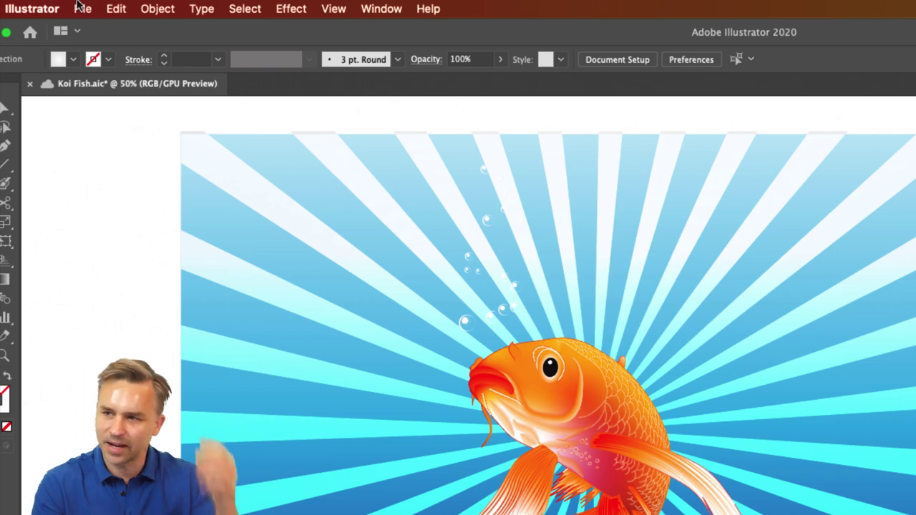
pyautogui.click(80, 7)
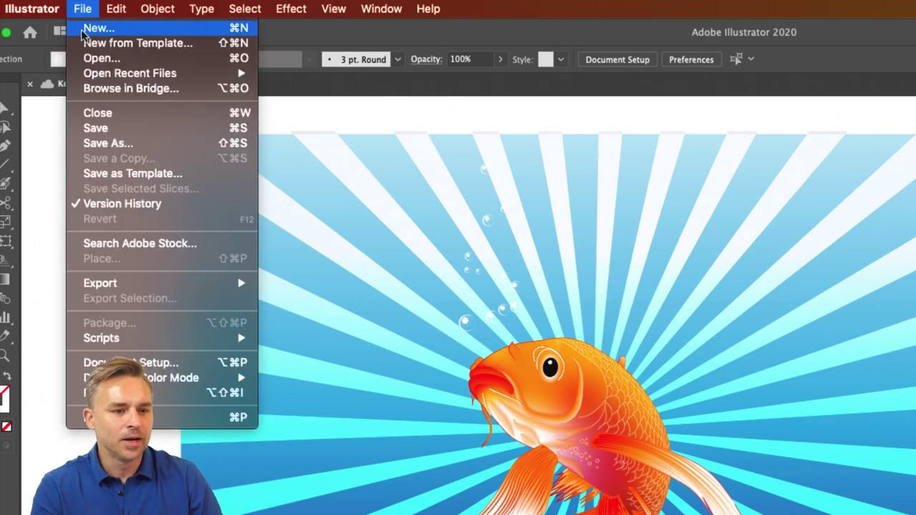
pyautogui.click(83, 32)
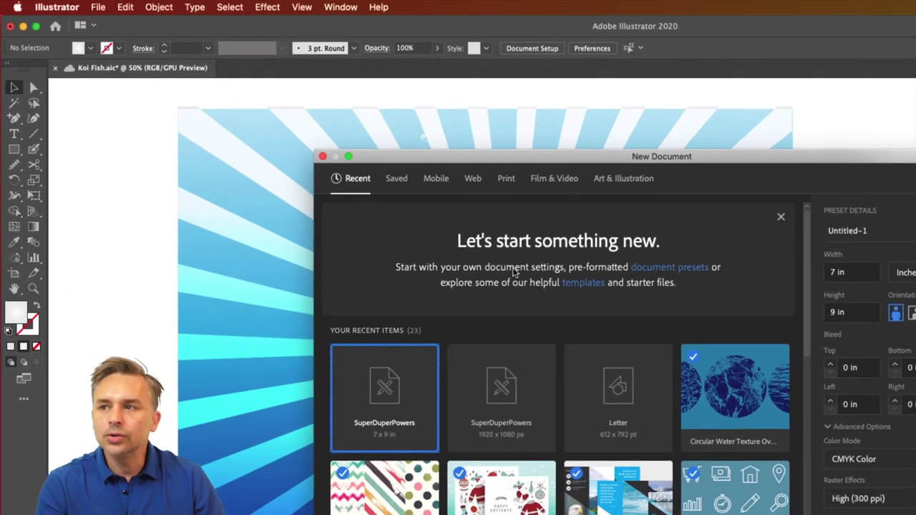
pyautogui.moveTo(594, 157); pyautogui.dragTo(422, 45)
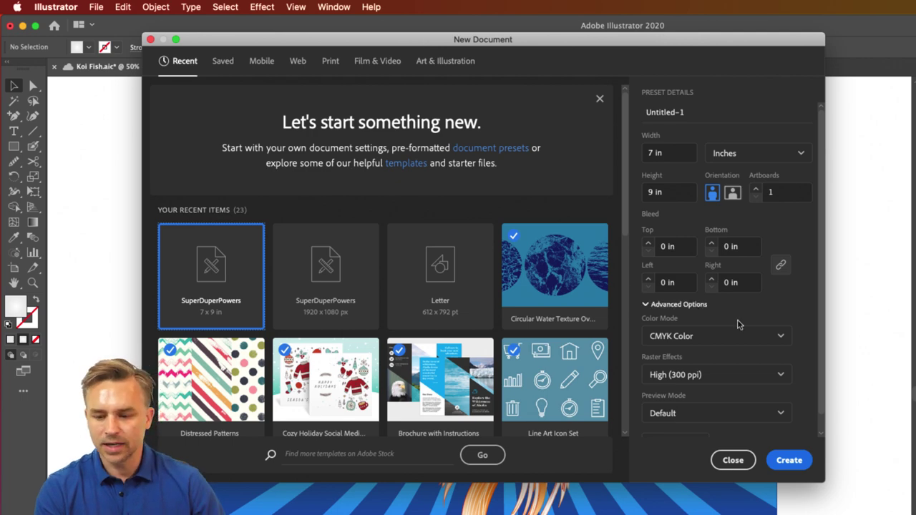
pyautogui.click(744, 463)
pyautogui.click(97, 7)
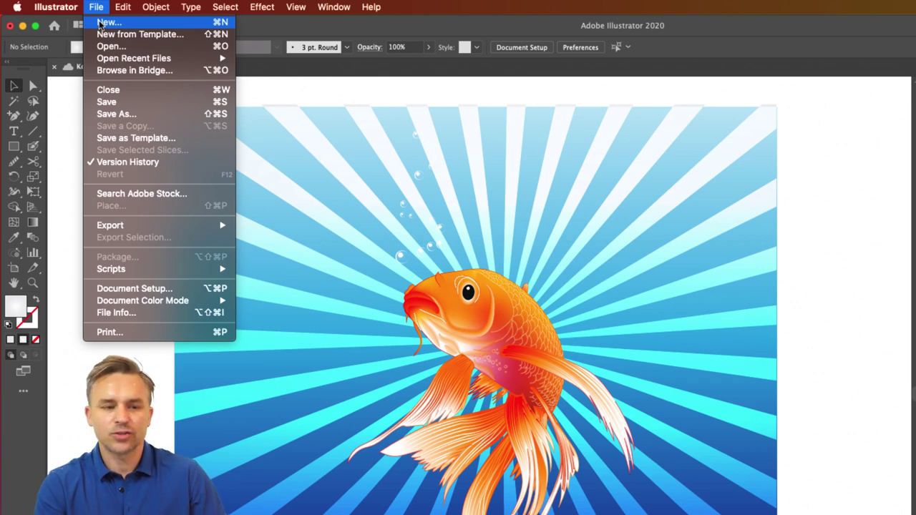
pyautogui.click(101, 23)
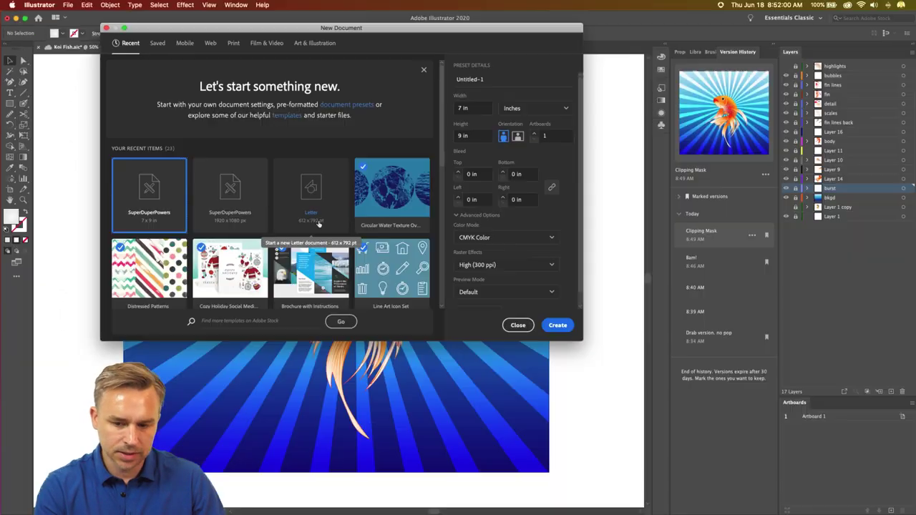
pyautogui.click(732, 460)
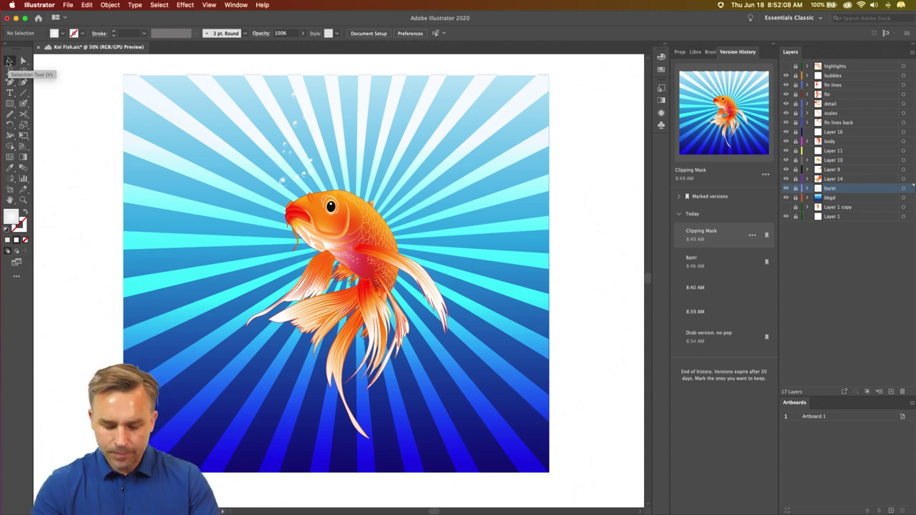
# - Unlock every layer from highlights down to bkgd
pyautogui.press('super+minus')
pyautogui.press('super+minus')
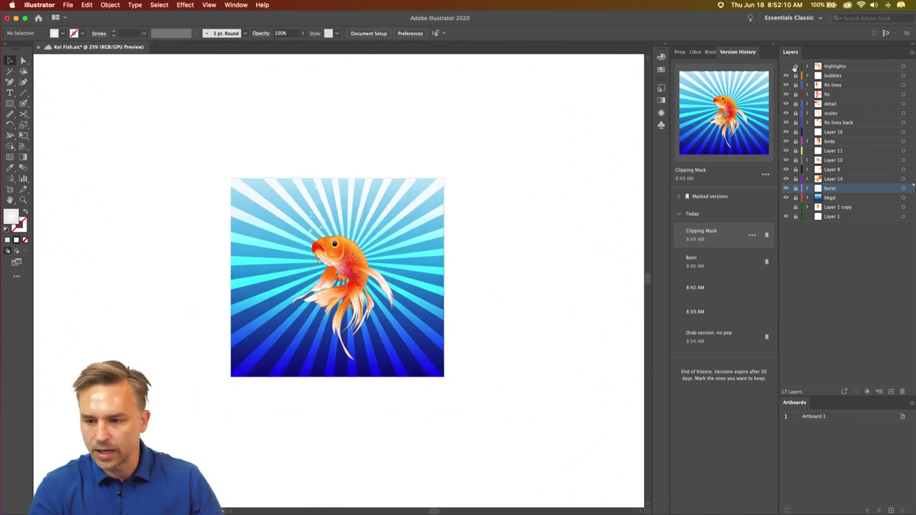
pyautogui.click(830, 67)
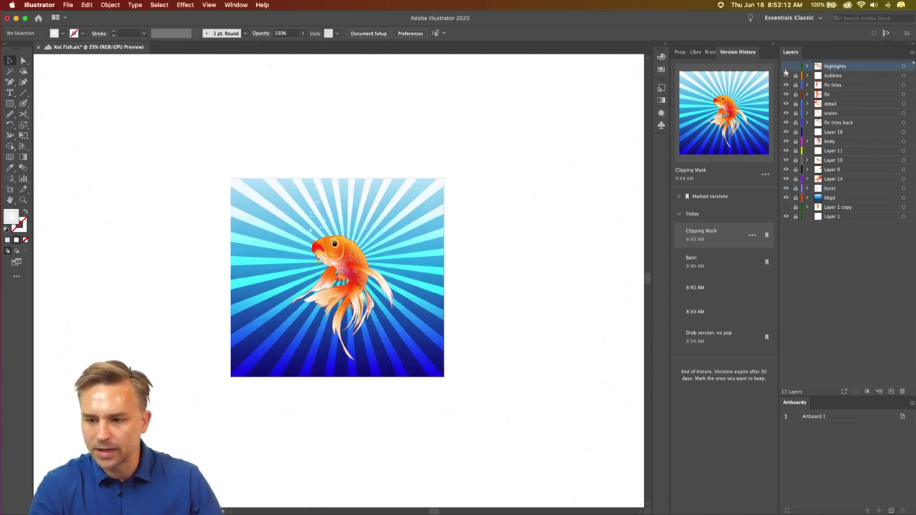
pyautogui.click(786, 67)
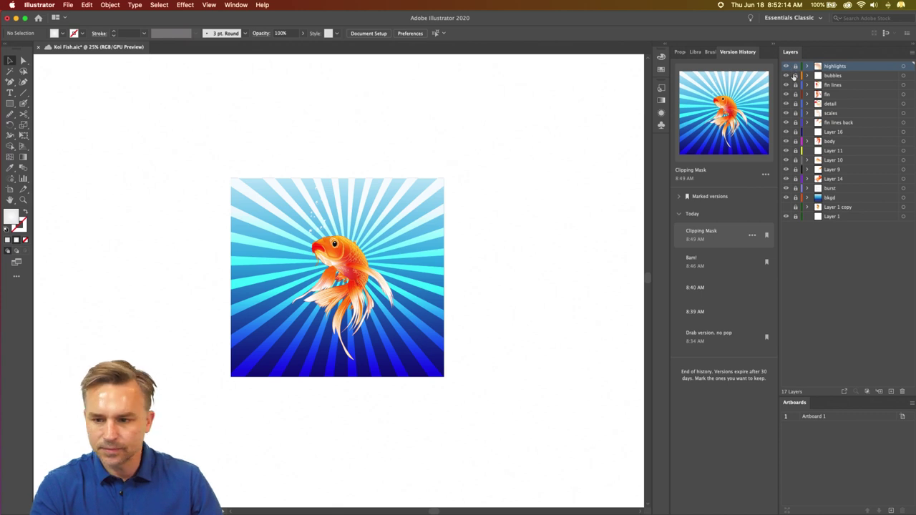
pyautogui.moveTo(795, 66); pyautogui.dragTo(795, 216)
# - Delete the Layer 1 copy and Layer 1 layers, leaving 15 layers
pyautogui.click(816, 208)
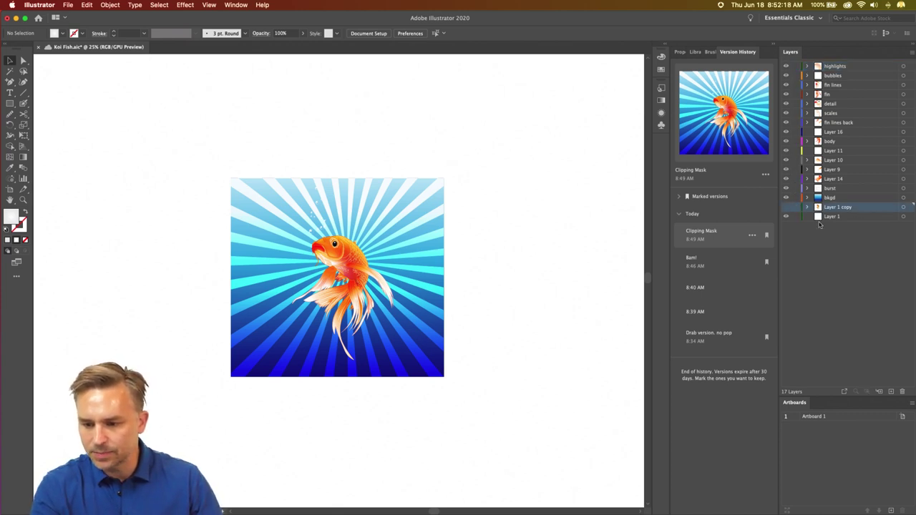
pyautogui.keyDown('shift'); pyautogui.click(848, 217); pyautogui.keyUp('shift')
pyautogui.click(903, 393)
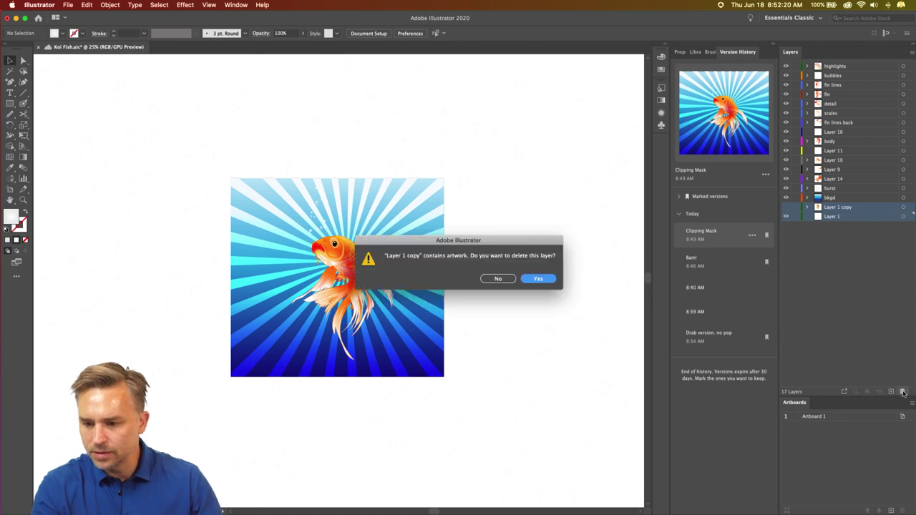
pyautogui.click(530, 280)
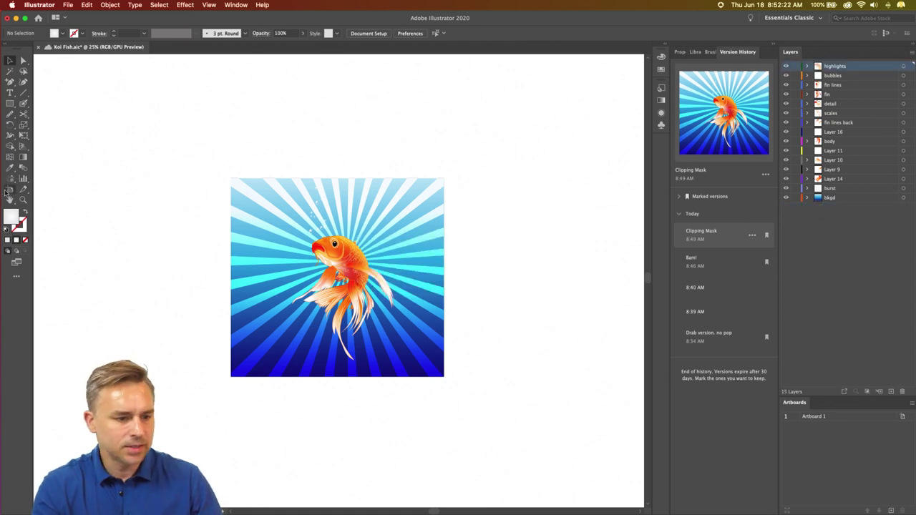
pyautogui.click(8, 190)
# - Resize the artboard's top-left and bottom-right corners to match the fish artwork edges
pyautogui.press('super+equal')
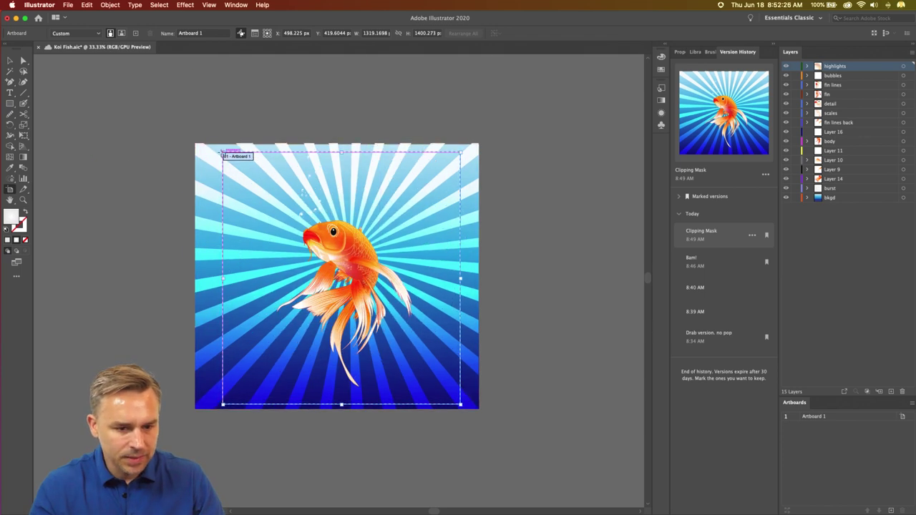
pyautogui.moveTo(222, 152); pyautogui.dragTo(195, 144)
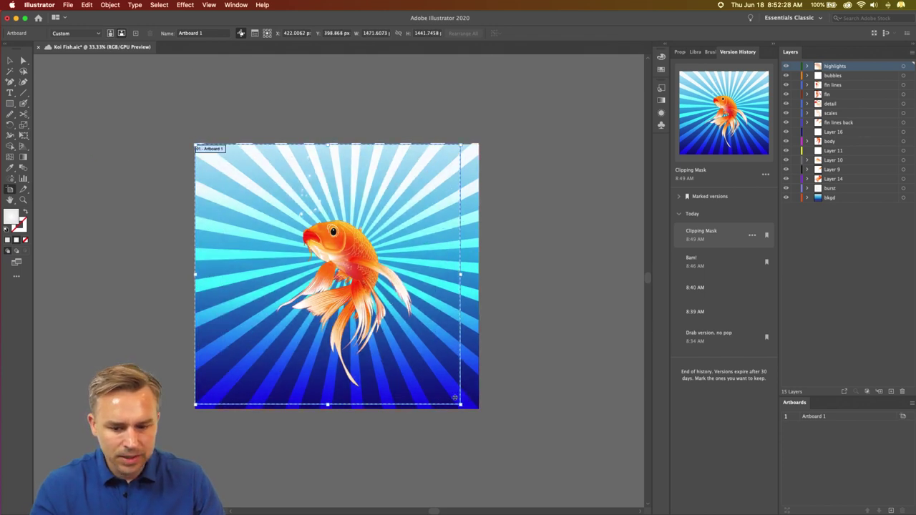
pyautogui.moveTo(460, 405); pyautogui.dragTo(478, 410)
pyautogui.press('Escape')
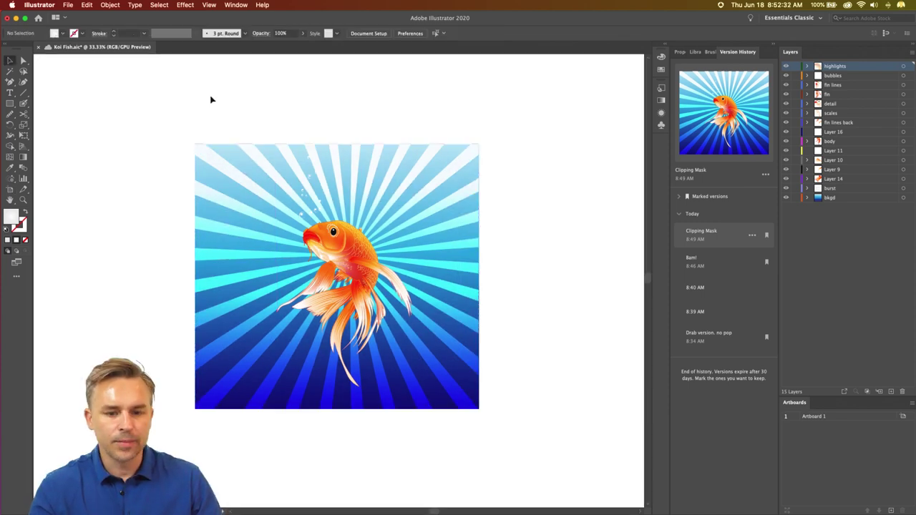
# - Duplicate the artboard together with its artwork beside the original
pyautogui.hscroll(3, 158, 97)
pyautogui.click(10, 190)
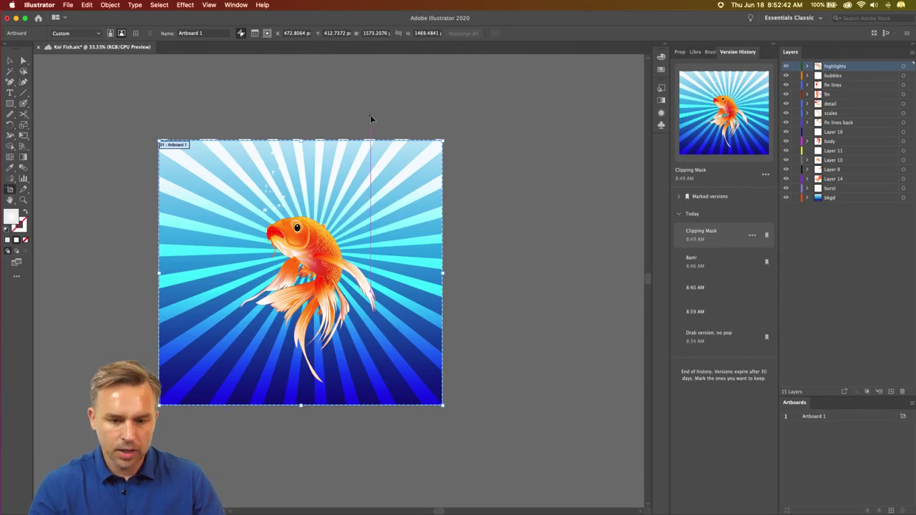
pyautogui.press('super+c')
pyautogui.press('super+v')
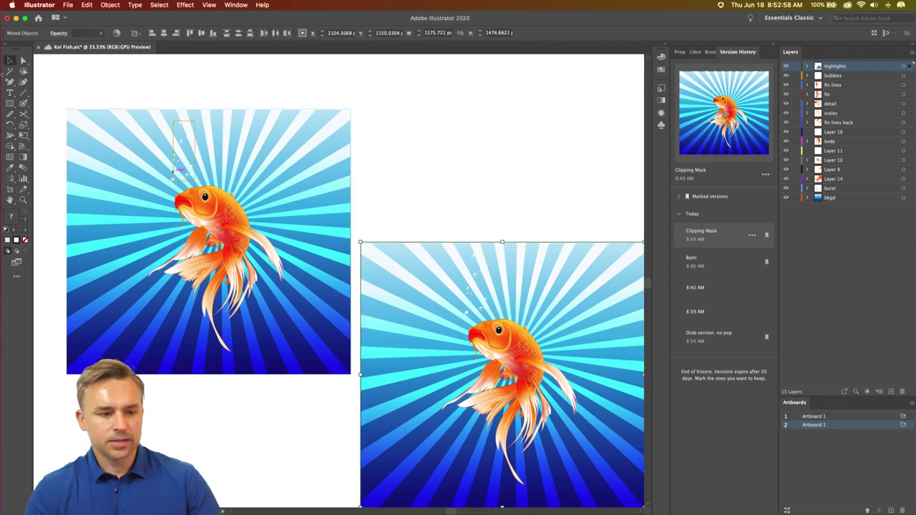
# - Stretch the copied koi artwork on the second artboard taller toward the top
pyautogui.click(321, 237)
pyautogui.moveTo(321, 237); pyautogui.dragTo(206, 197)
pyautogui.scroll(2, 206, 196)
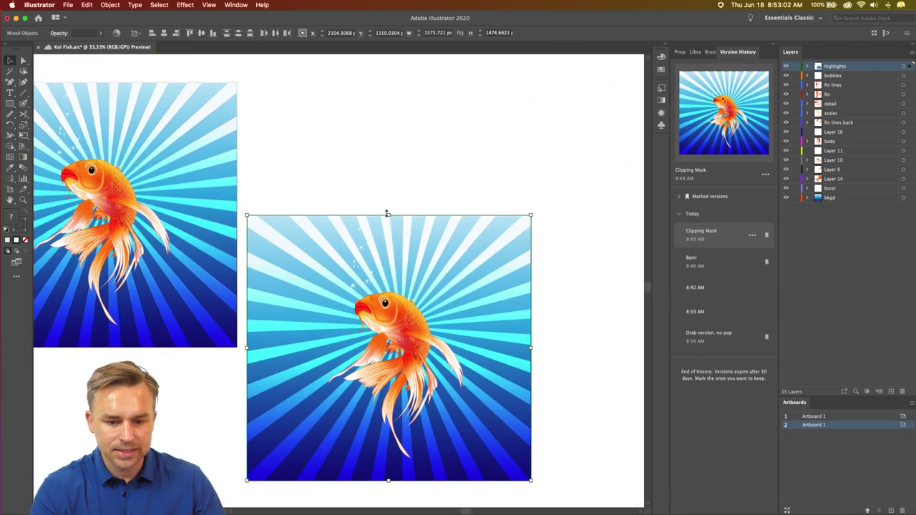
pyautogui.moveTo(385, 149); pyautogui.dragTo(382, 148)
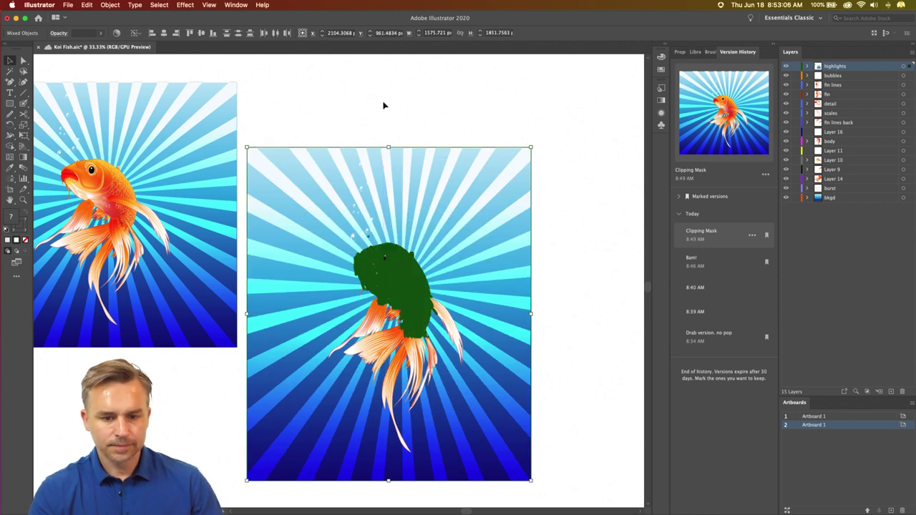
pyautogui.click(383, 105)
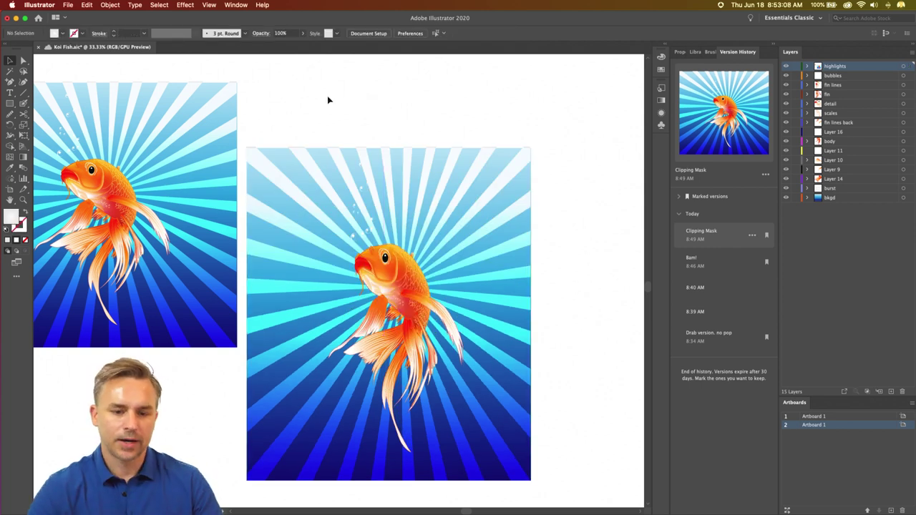
pyautogui.click(68, 5)
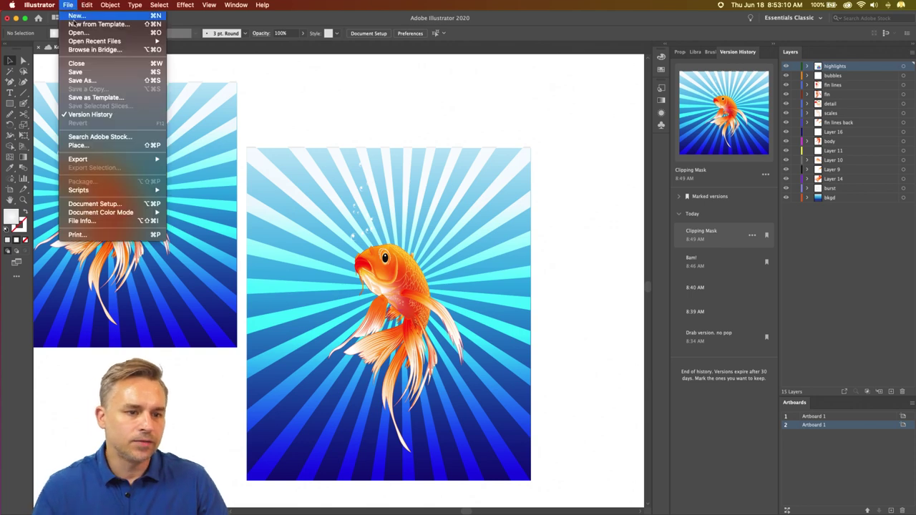
# - Create a blank Untitled-1 document and tile it side by side with Koi Fish
pyautogui.click(71, 17)
pyautogui.click(559, 326)
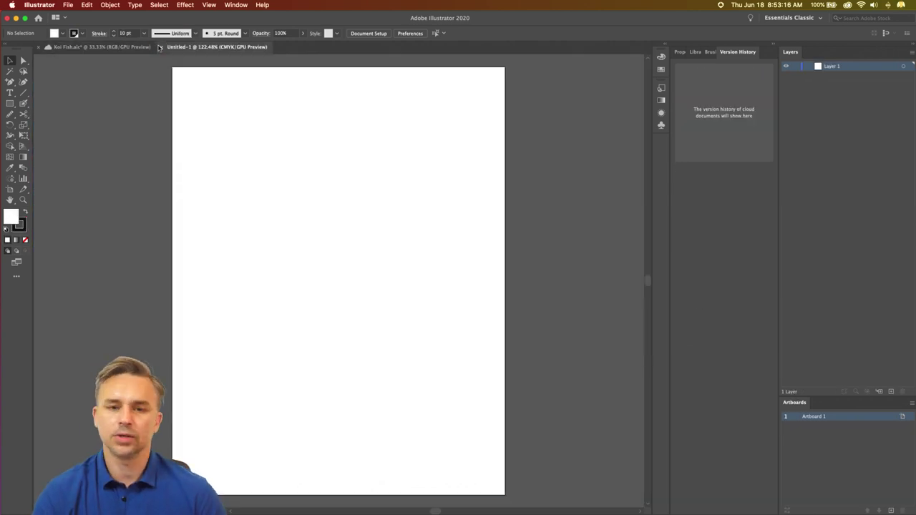
pyautogui.click(235, 5)
pyautogui.moveTo(230, 29)
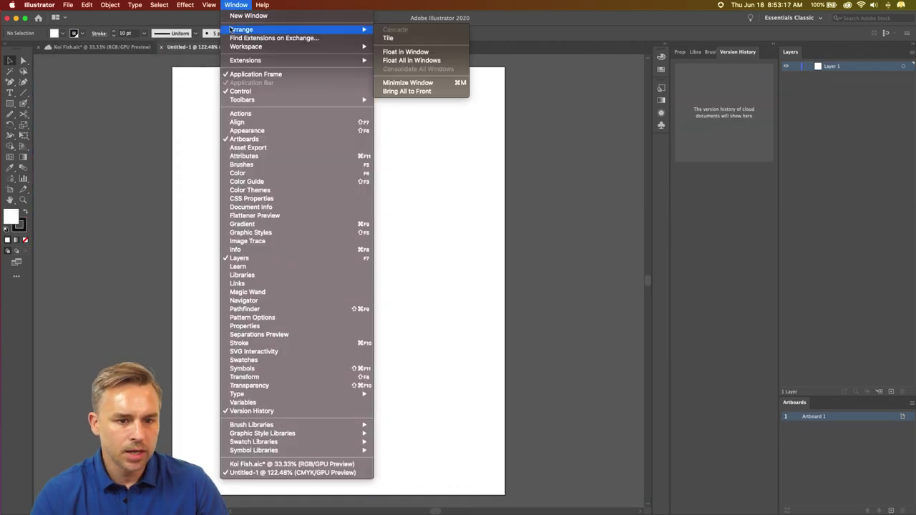
pyautogui.click(387, 38)
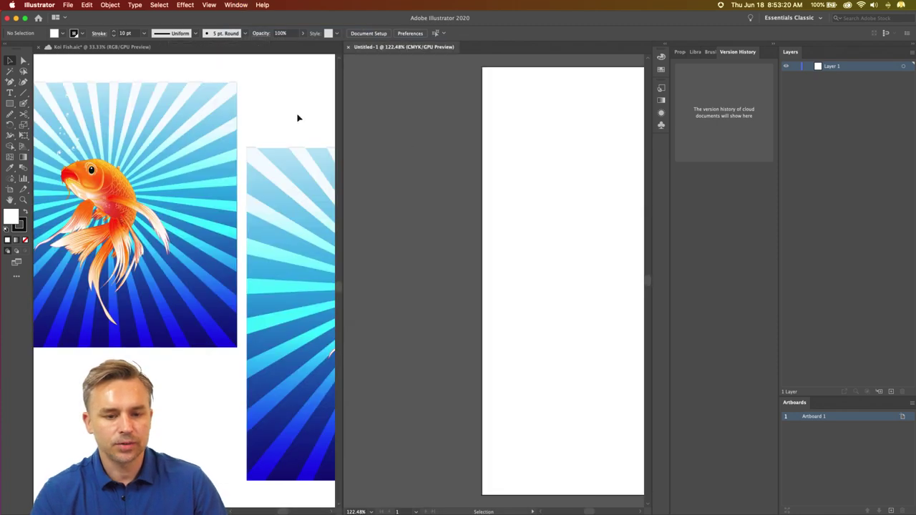
pyautogui.click(299, 118)
pyautogui.hscroll(3, 268, 105)
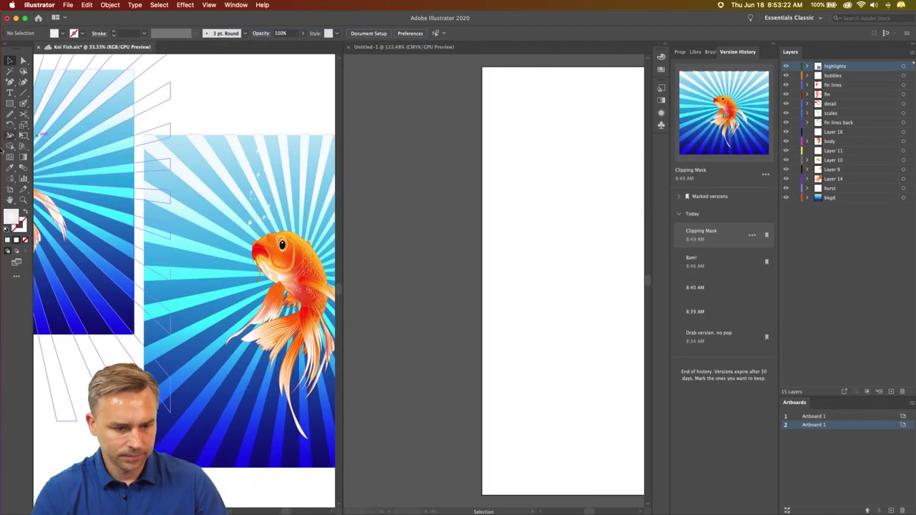
# - Extend the second fish artboard's top edge upward
pyautogui.hotkey('shift', 'o')
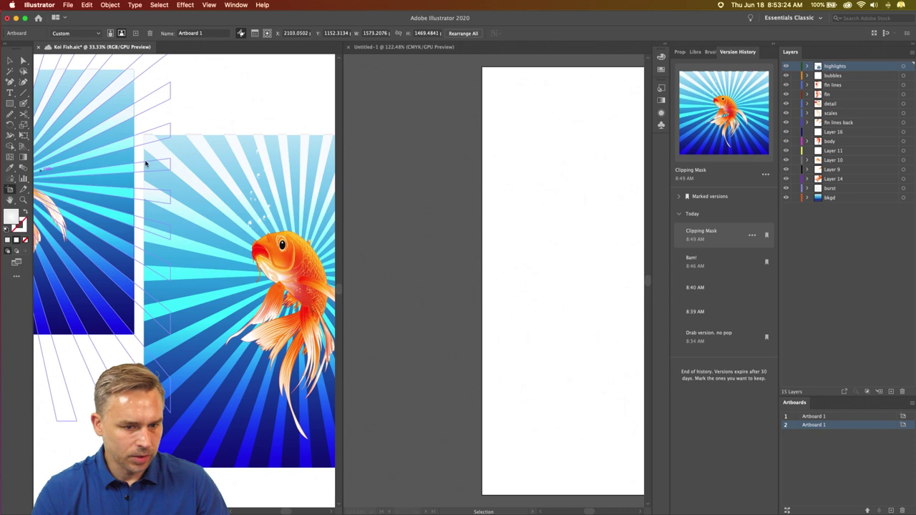
pyautogui.click(150, 214)
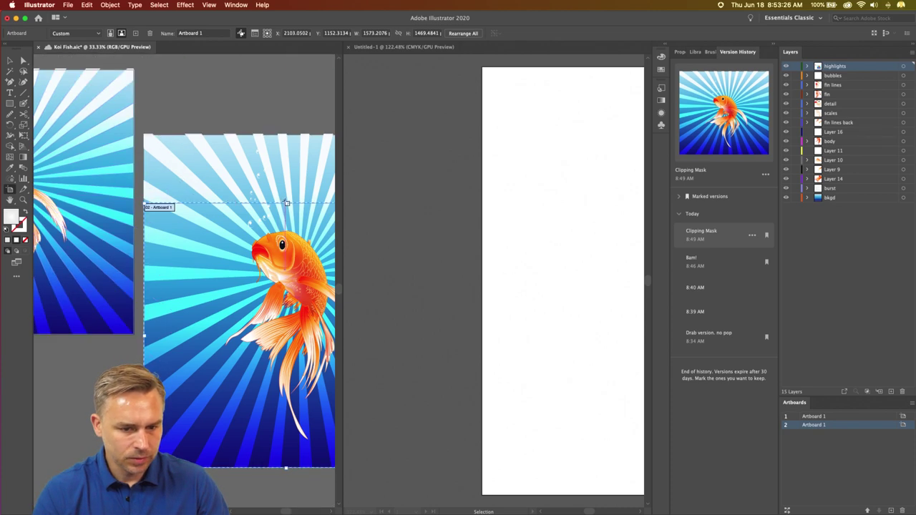
pyautogui.moveTo(286, 203); pyautogui.dragTo(288, 136)
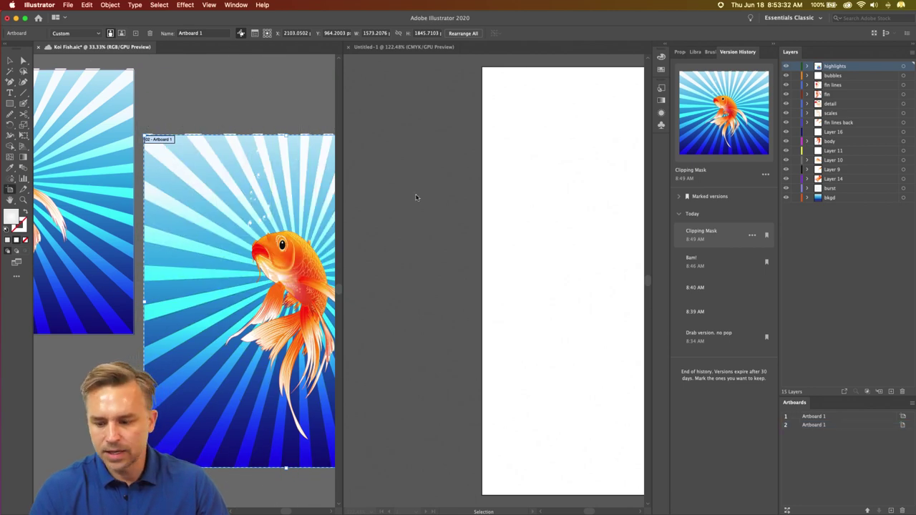
# - Show the Version History panel and return to the Koi Fish document
pyautogui.click(380, 51)
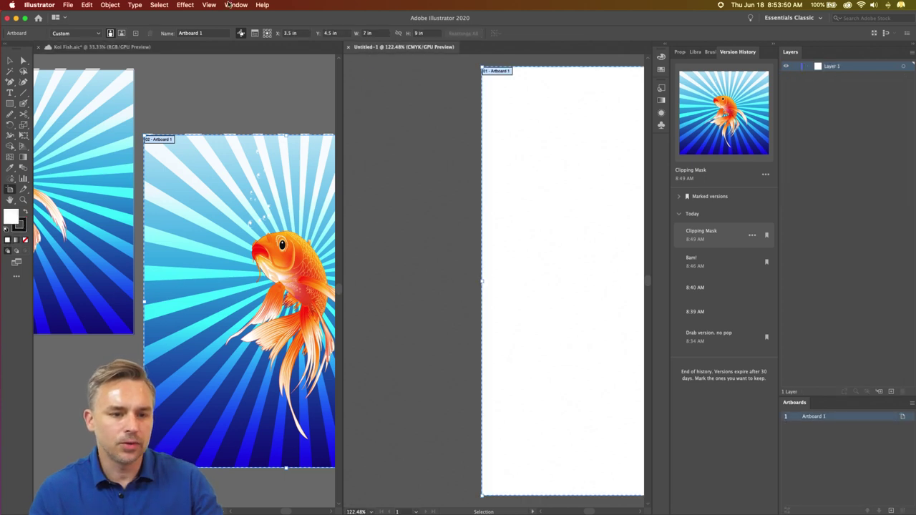
pyautogui.click(10, 61)
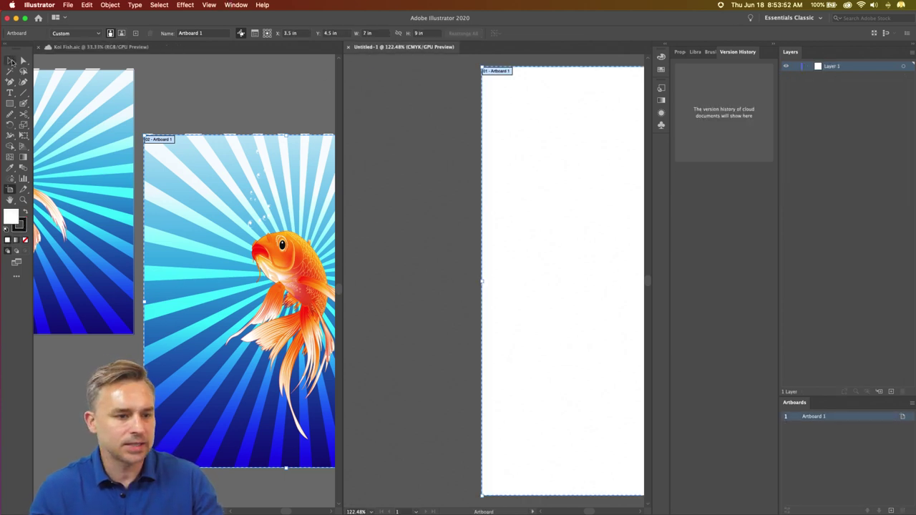
pyautogui.click(227, 5)
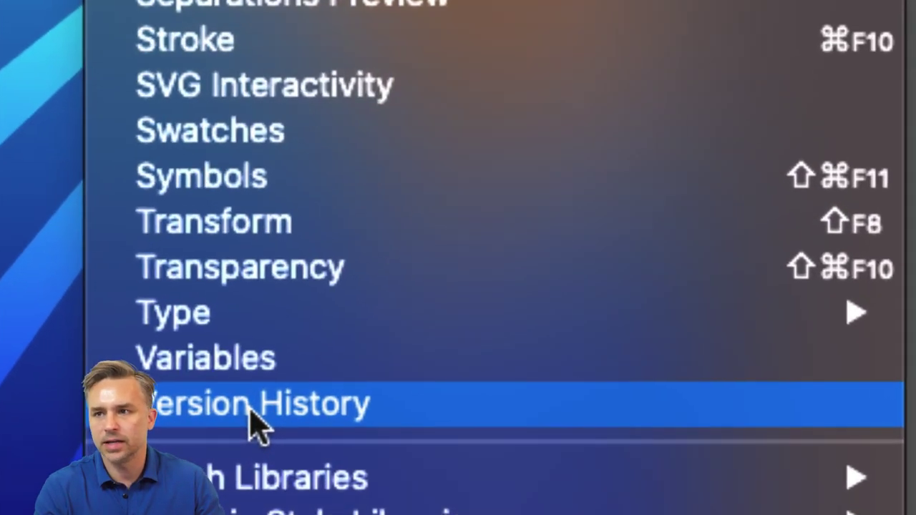
pyautogui.click(251, 412)
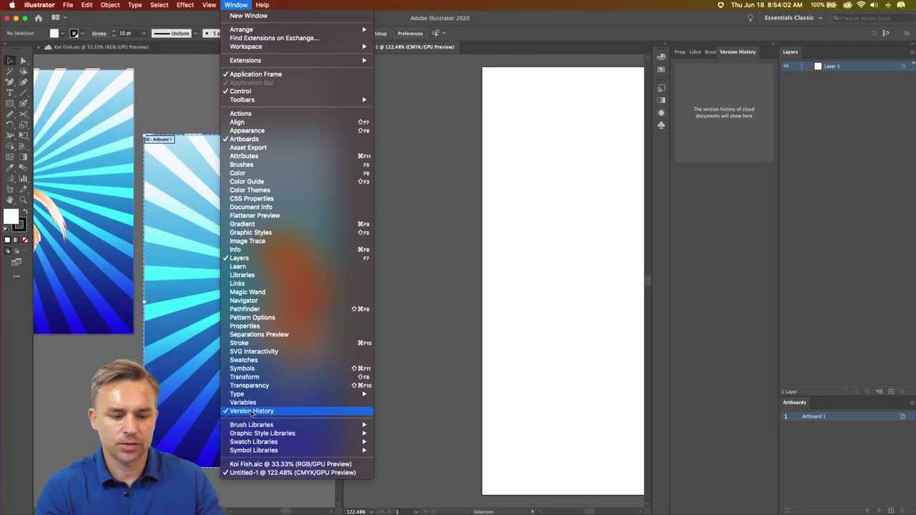
pyautogui.click(587, 62)
pyautogui.click(248, 121)
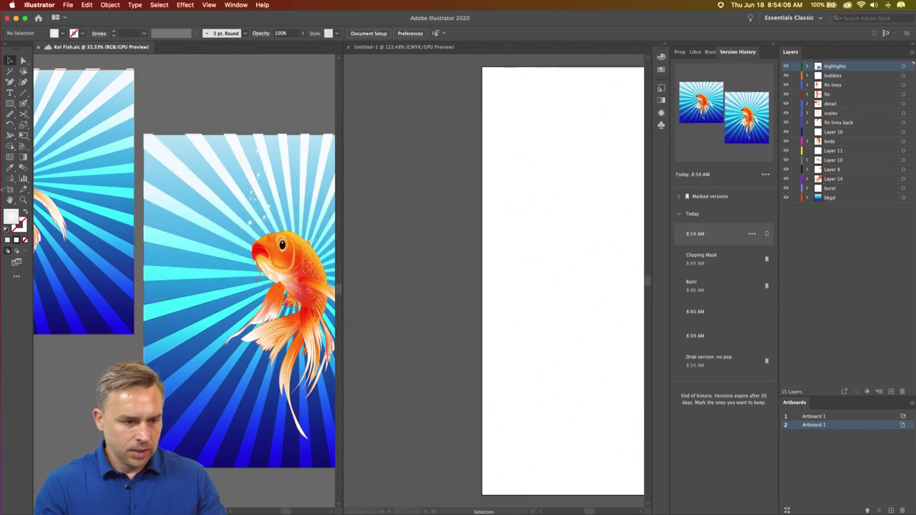
pyautogui.hotkey('shift', 'o')
# - Duplicate the fish artboard as Artboard 3 and close the blank Untitled-1 document
pyautogui.moveTo(165, 139); pyautogui.dragTo(166, 139)
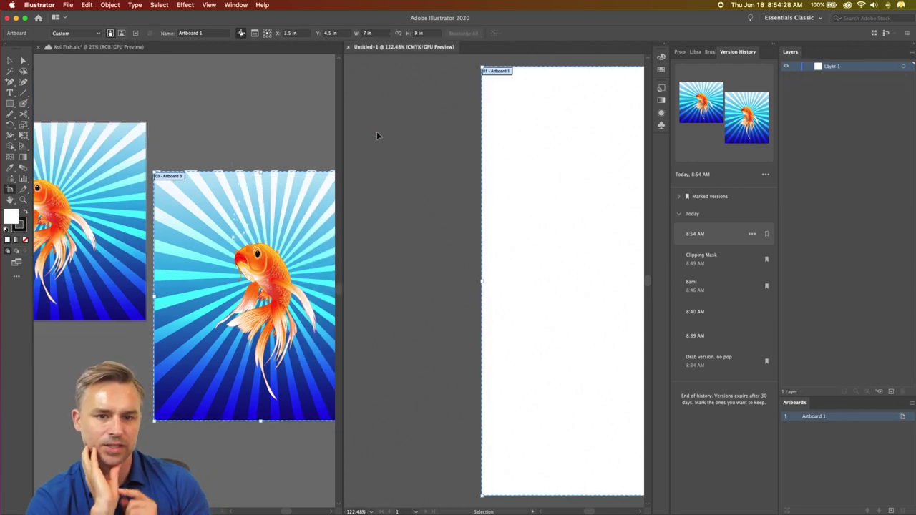
pyautogui.click(348, 48)
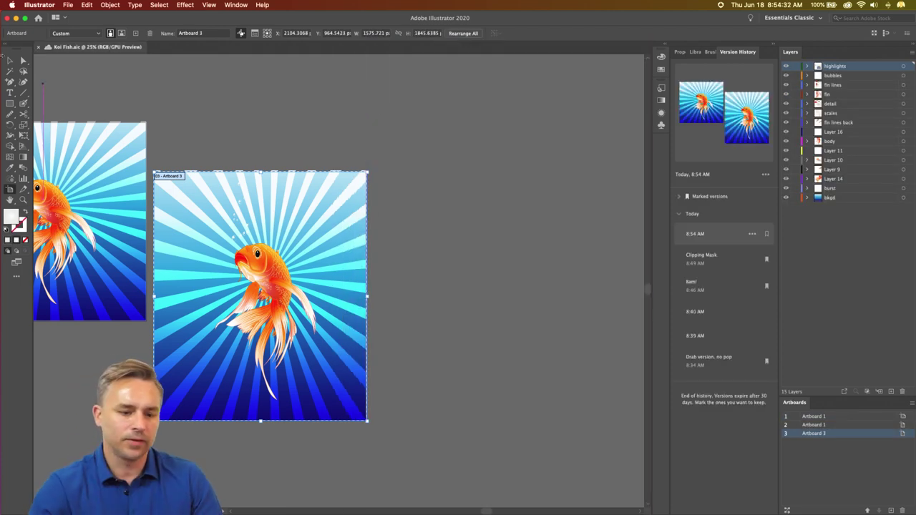
pyautogui.click(10, 60)
pyautogui.hscroll(-10, 317, 190)
pyautogui.scroll(2, 317, 190)
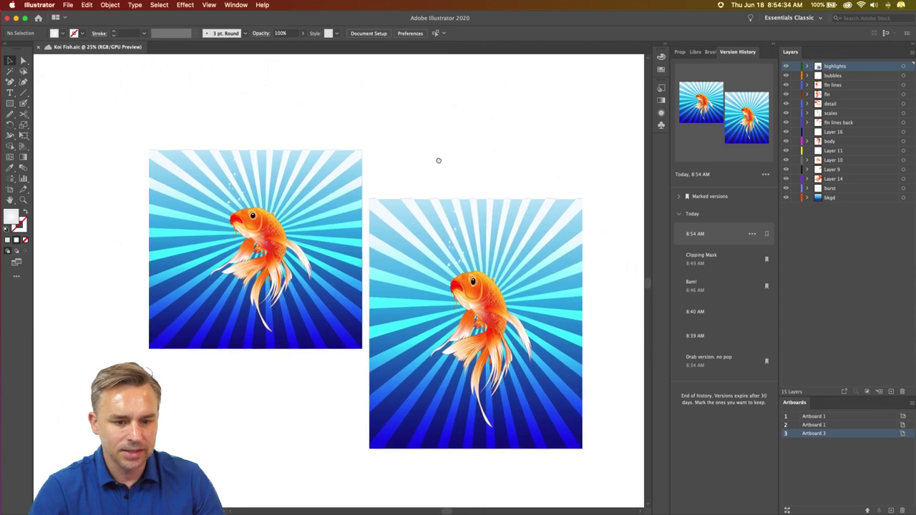
pyautogui.hscroll(2, 439, 161)
# - Delete Artboard 3 from the Artboards panel
pyautogui.doubleClick(862, 425)
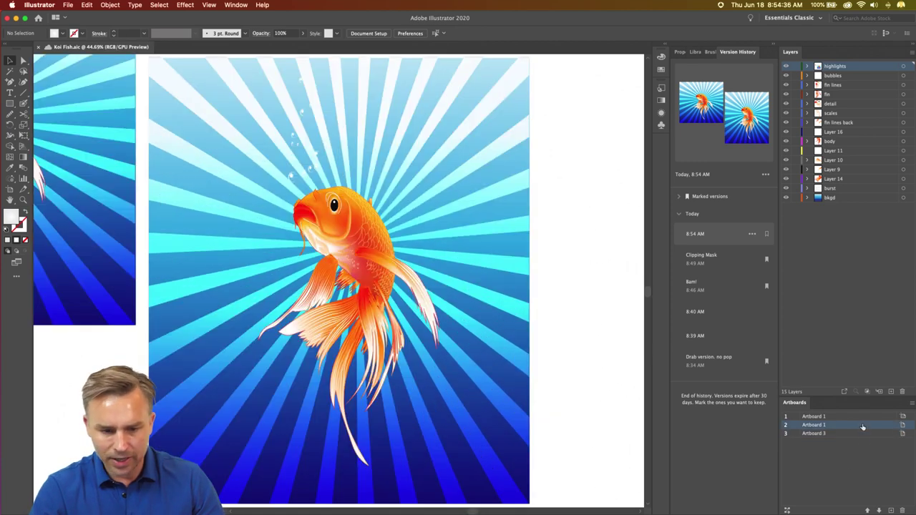
pyautogui.click(862, 436)
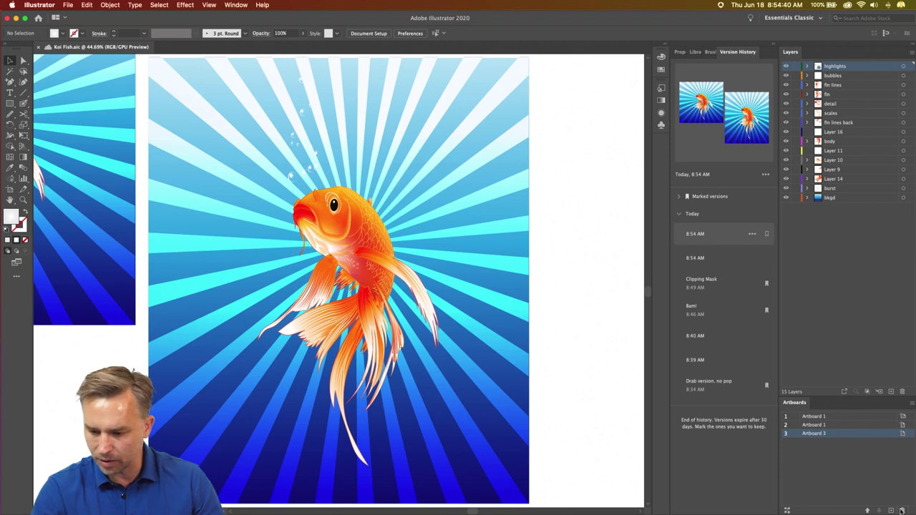
pyautogui.click(901, 510)
# - Fit Artboard 1 in the window and marquee-select all its artwork
pyautogui.doubleClick(846, 425)
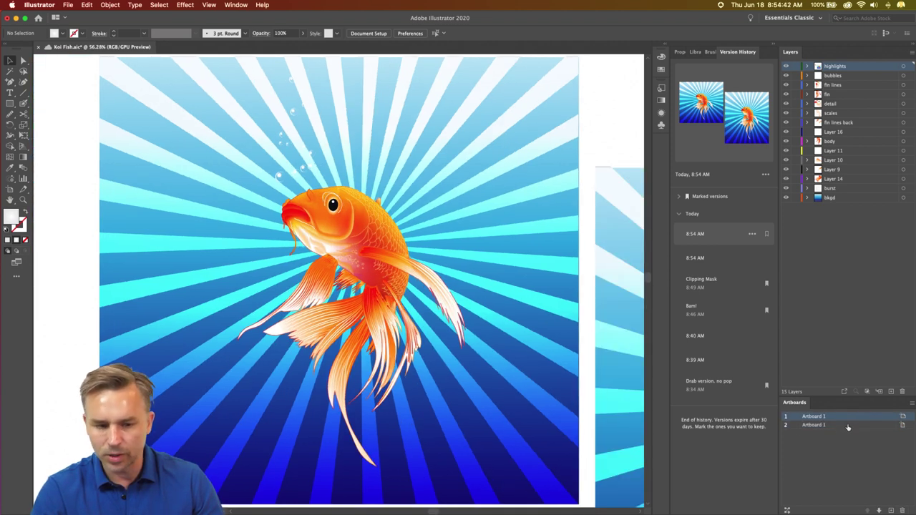
pyautogui.doubleClick(848, 425)
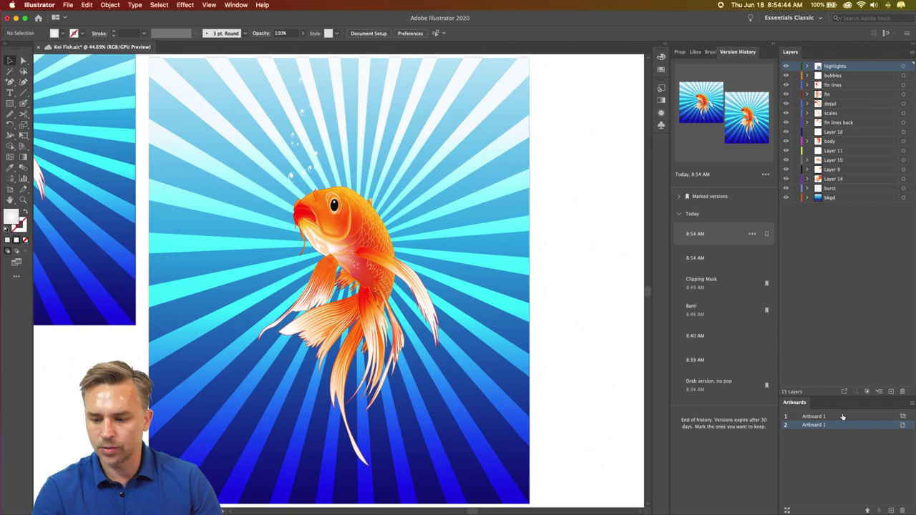
pyautogui.doubleClick(847, 416)
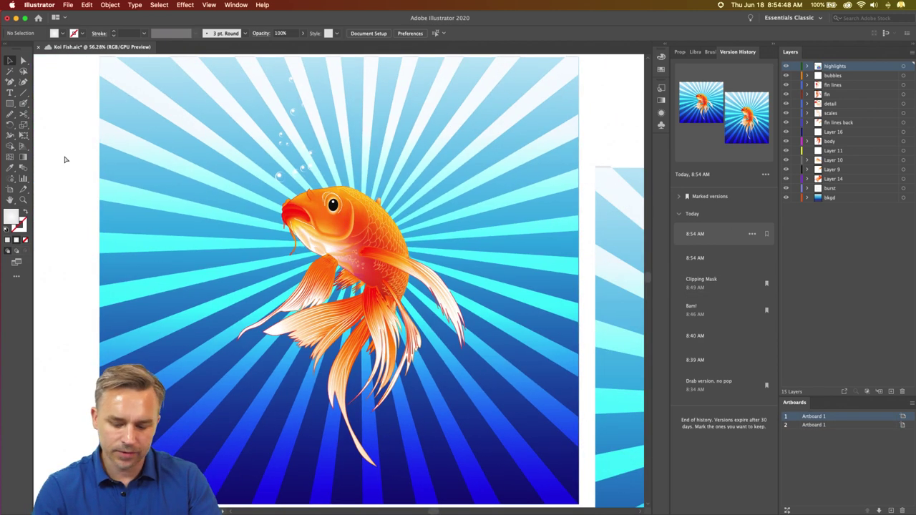
pyautogui.press('super+minus')
pyautogui.moveTo(97, 71); pyautogui.dragTo(326, 306)
pyautogui.moveTo(390, 367); pyautogui.dragTo(556, 487)
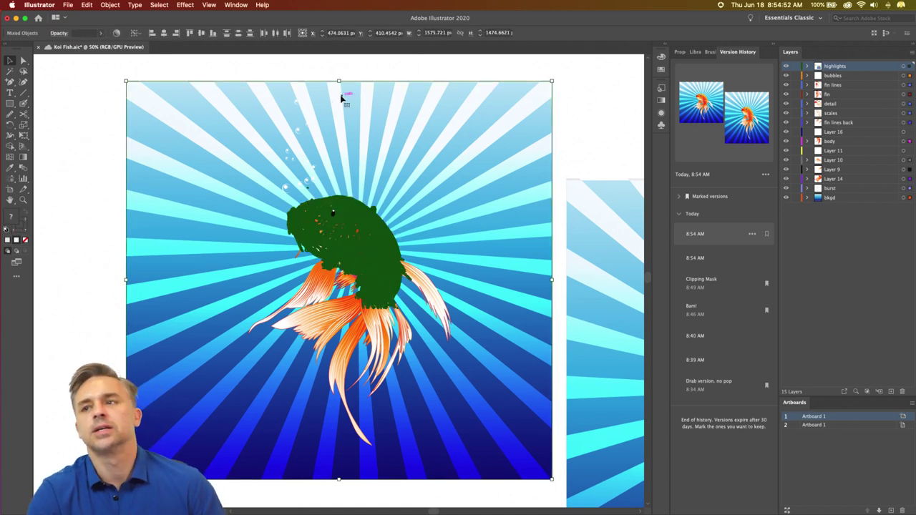
pyautogui.click(791, 66)
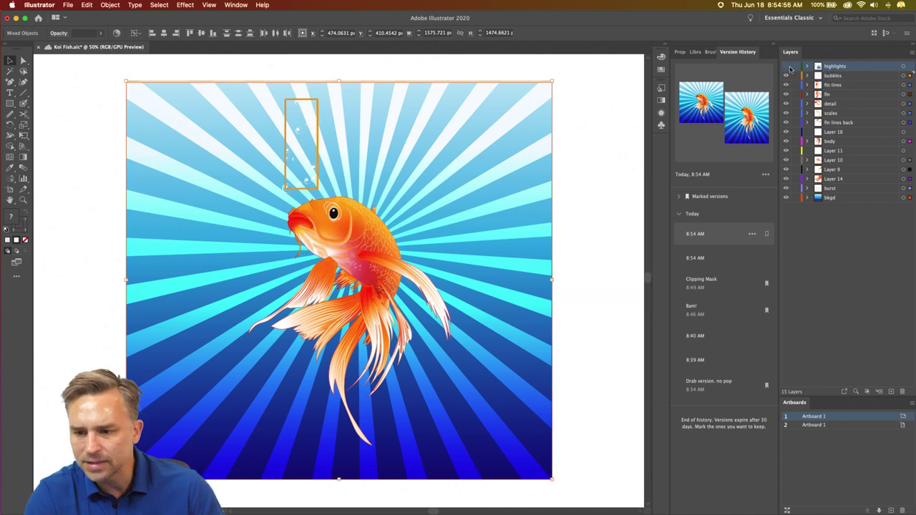
pyautogui.click(829, 76)
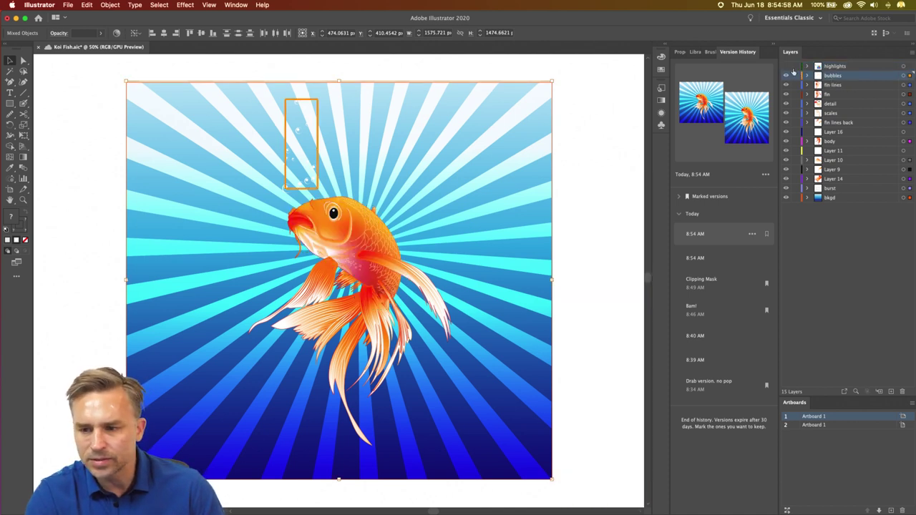
# - Lock the highlights layer, reselect the Artboard 1 artwork, and hide its selection edges
pyautogui.click(795, 67)
pyautogui.click(103, 77)
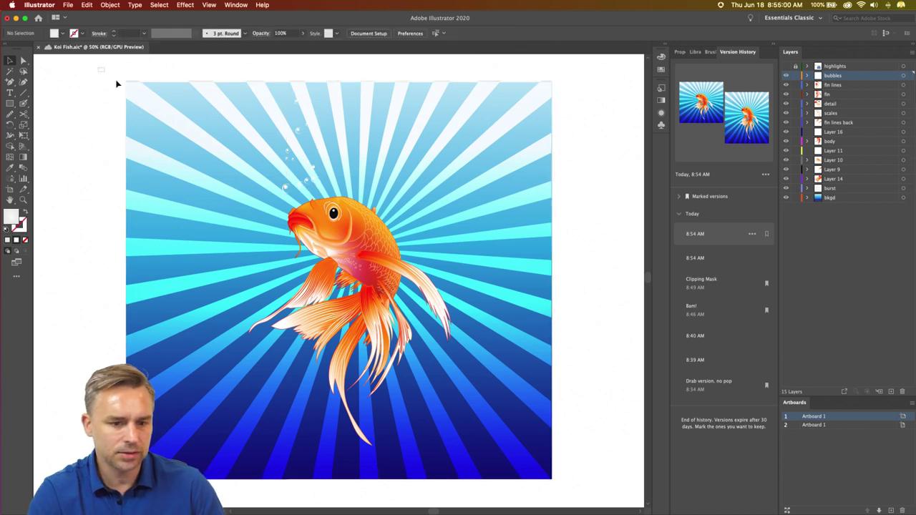
pyautogui.moveTo(117, 84); pyautogui.dragTo(583, 493)
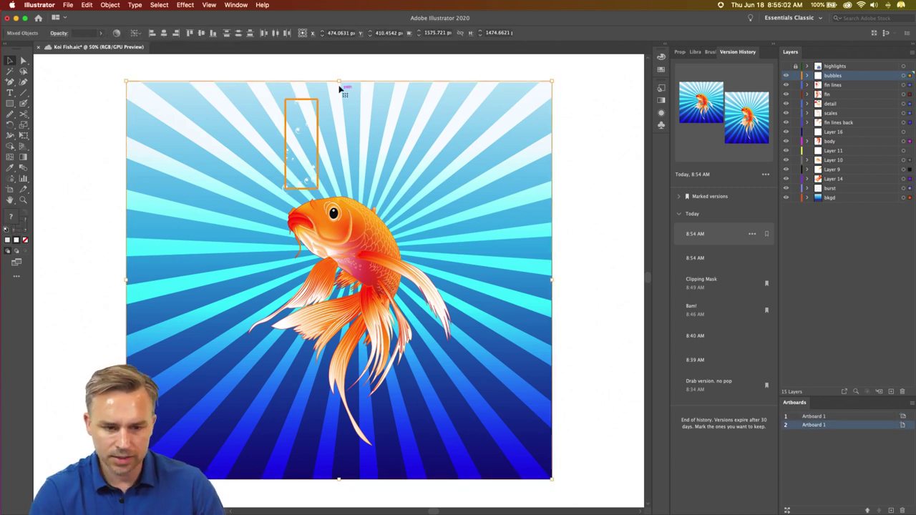
pyautogui.press('super+h')
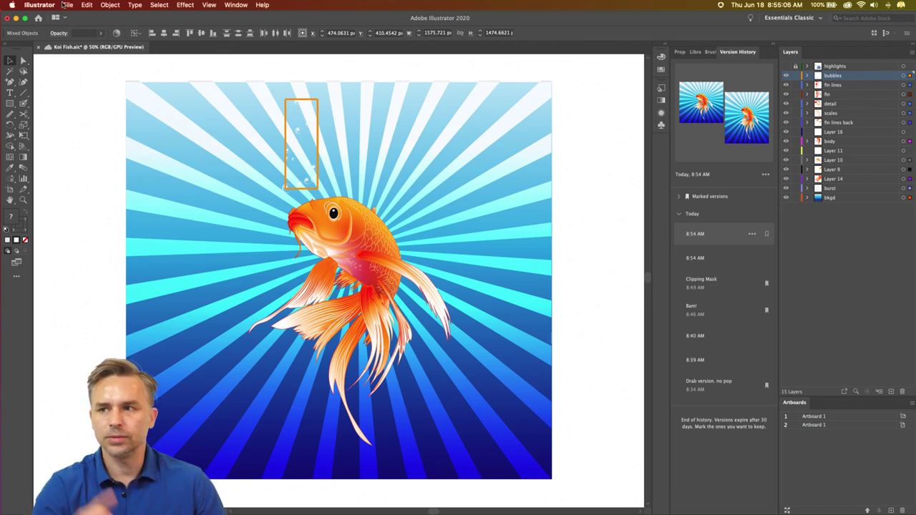
pyautogui.click(63, 4)
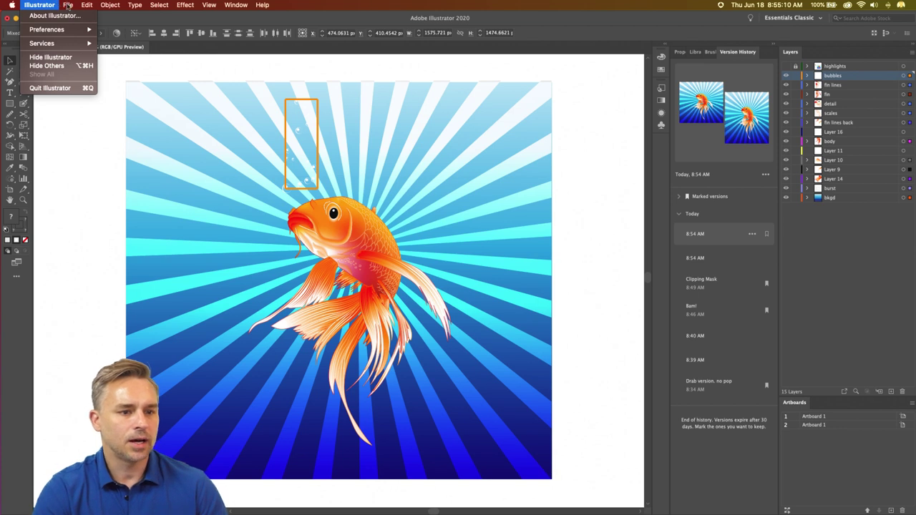
pyautogui.moveTo(68, 5)
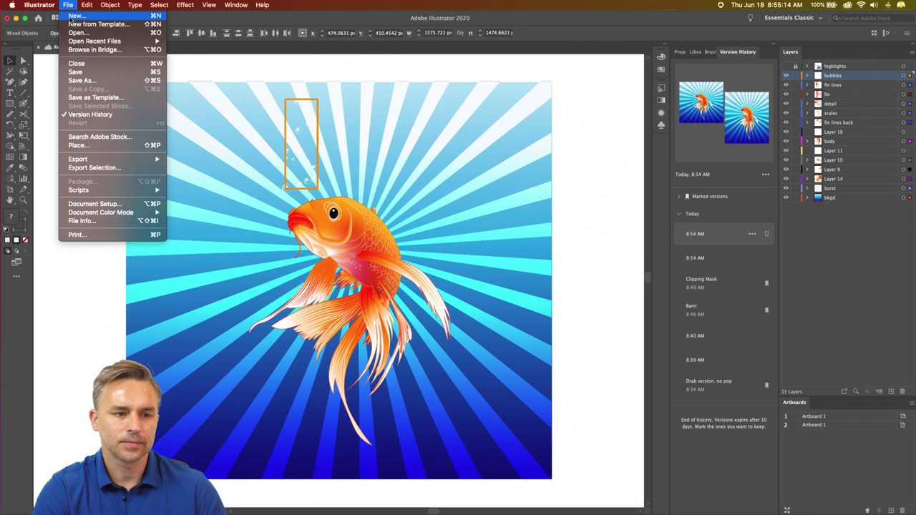
# - Create a new landscape document with width and height both 2270 in
pyautogui.click(70, 18)
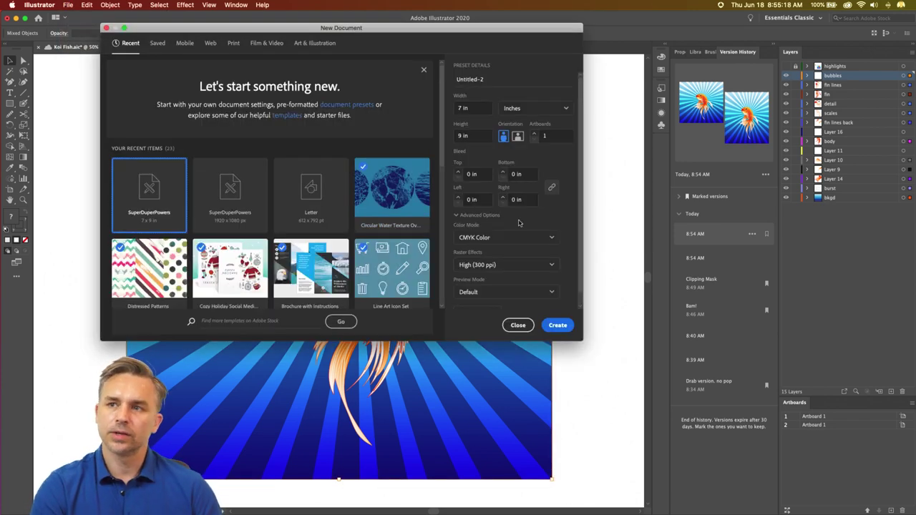
pyautogui.moveTo(430, 35); pyautogui.dragTo(488, 94)
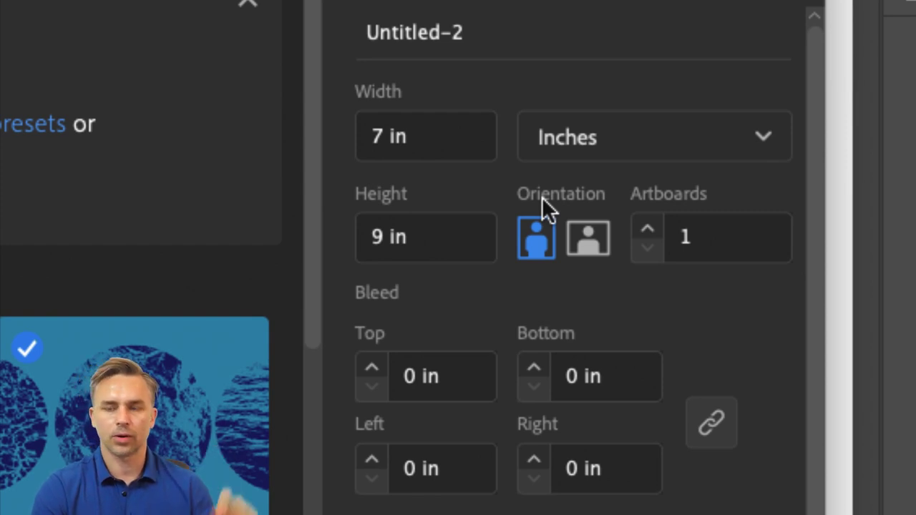
pyautogui.moveTo(434, 139); pyautogui.dragTo(220, 129)
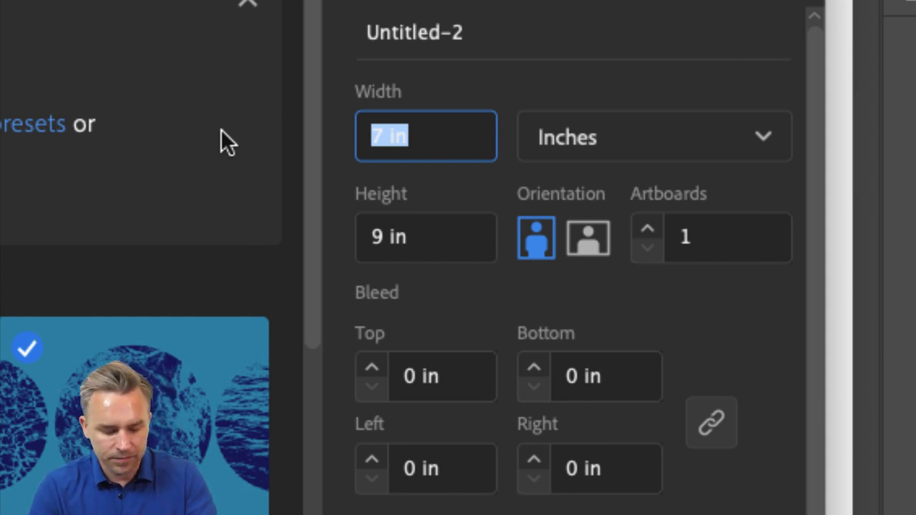
pyautogui.write('2270')
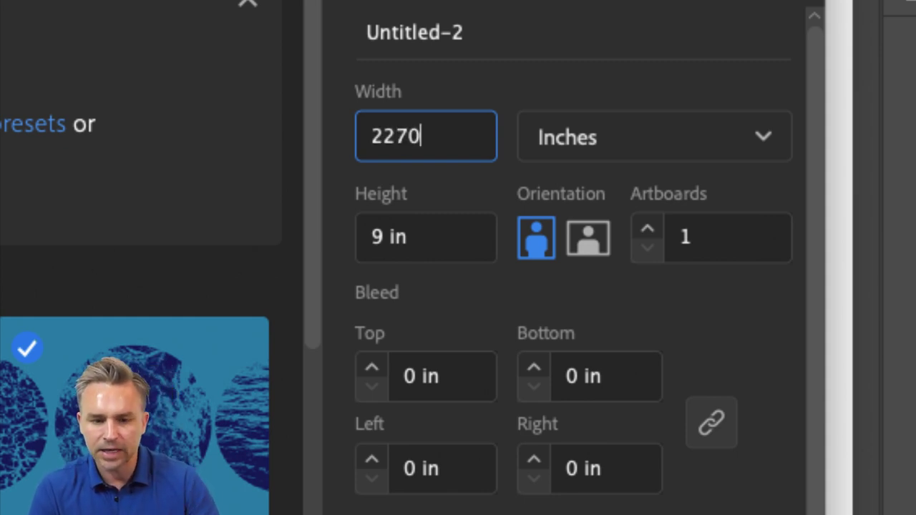
pyautogui.doubleClick(407, 144)
pyautogui.hotkey('ctrl', 'c')
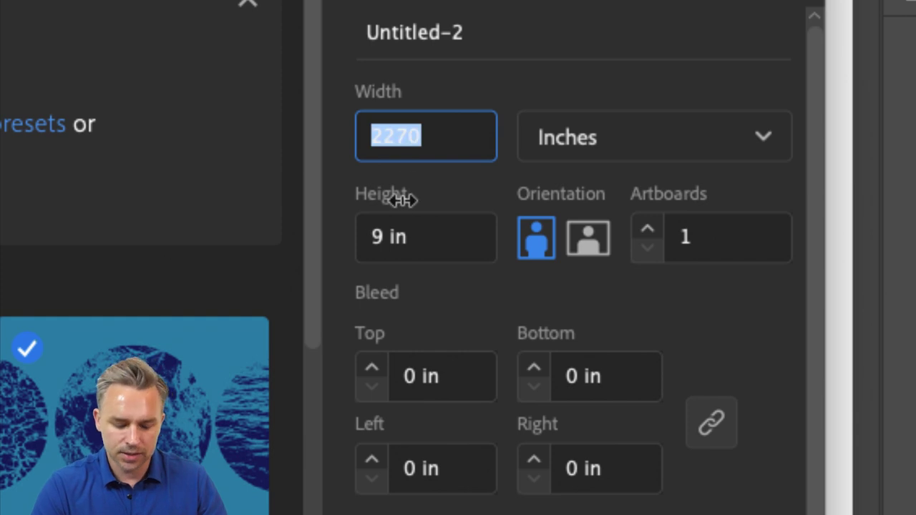
pyautogui.moveTo(415, 246); pyautogui.dragTo(351, 239)
pyautogui.hotkey('ctrl', 'v')
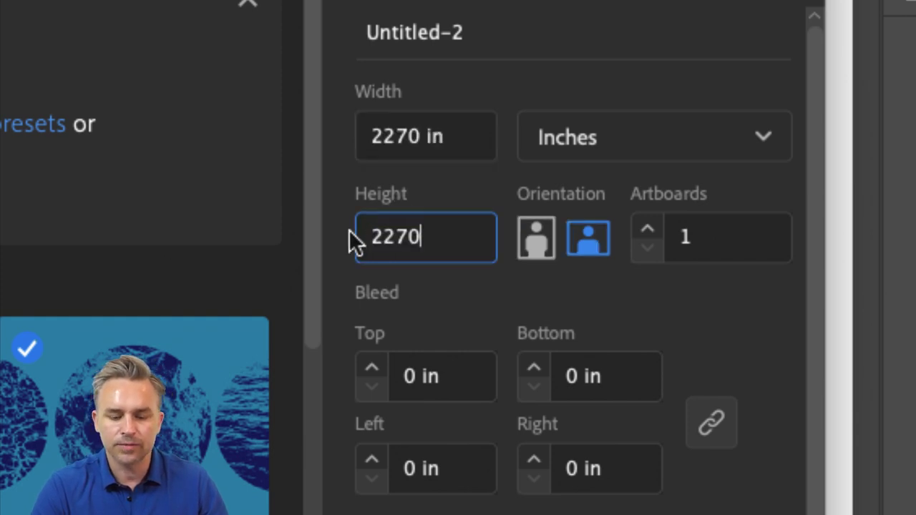
pyautogui.write('in')
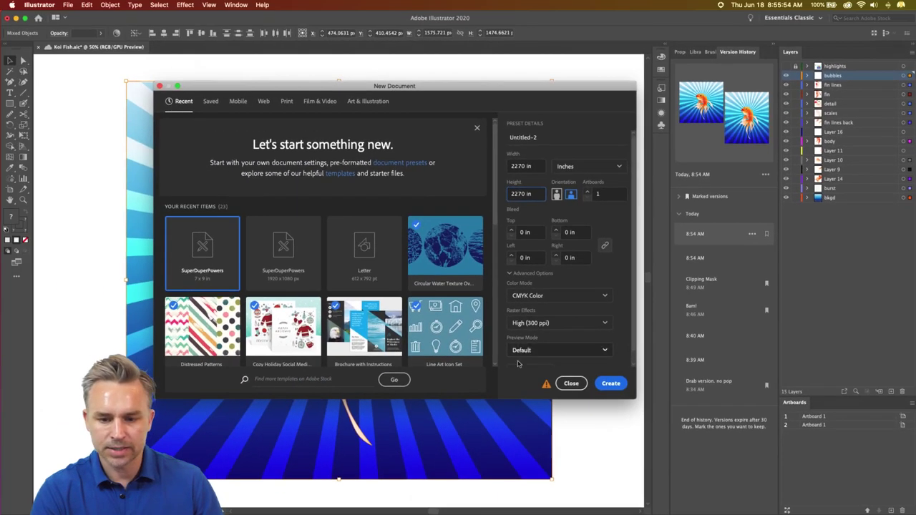
pyautogui.click(606, 386)
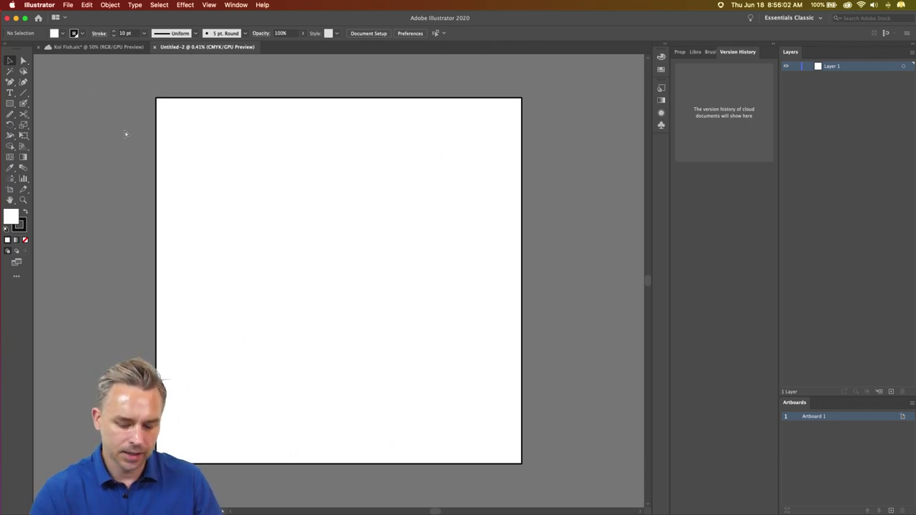
# - Paste the copied artwork into Untitled-2, delete then restore it, and return to Koi Fish
pyautogui.press('cmd+v')
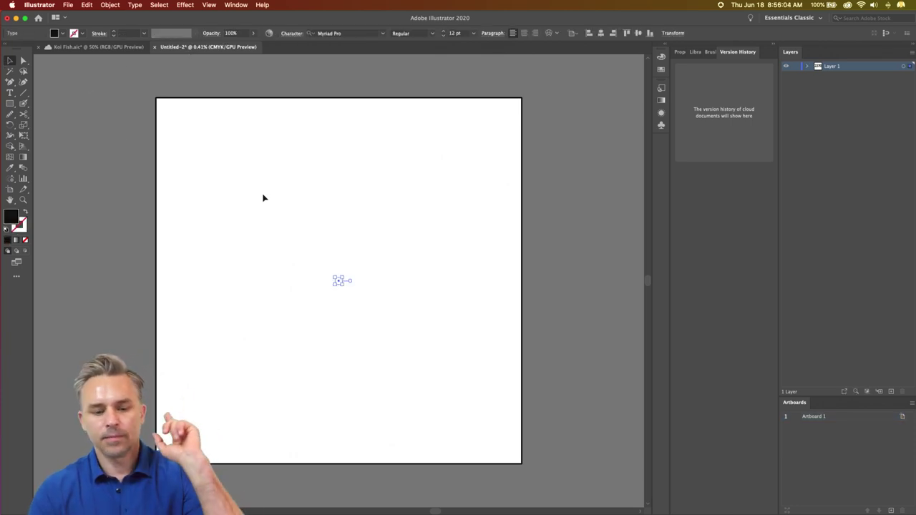
pyautogui.press('cmd+=')
pyautogui.press('cmd+=')
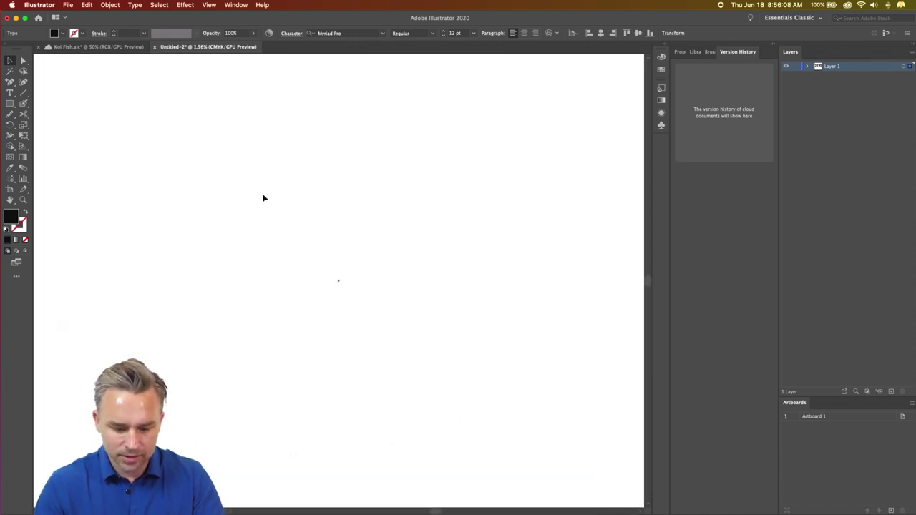
pyautogui.press('Delete')
pyautogui.press('cmd+z')
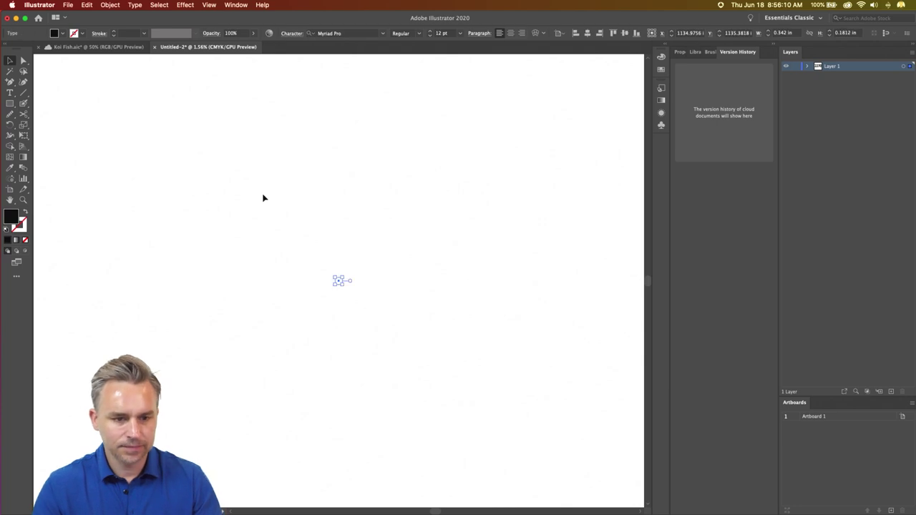
pyautogui.click(100, 46)
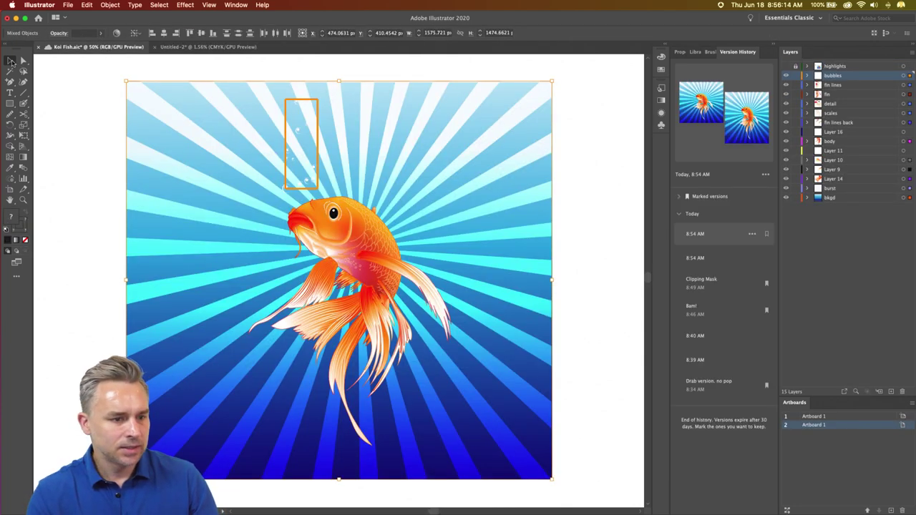
# - Marquee-select the entire koi artwork in Koi Fish, then return to the Untitled-2 document
pyautogui.click(78, 101)
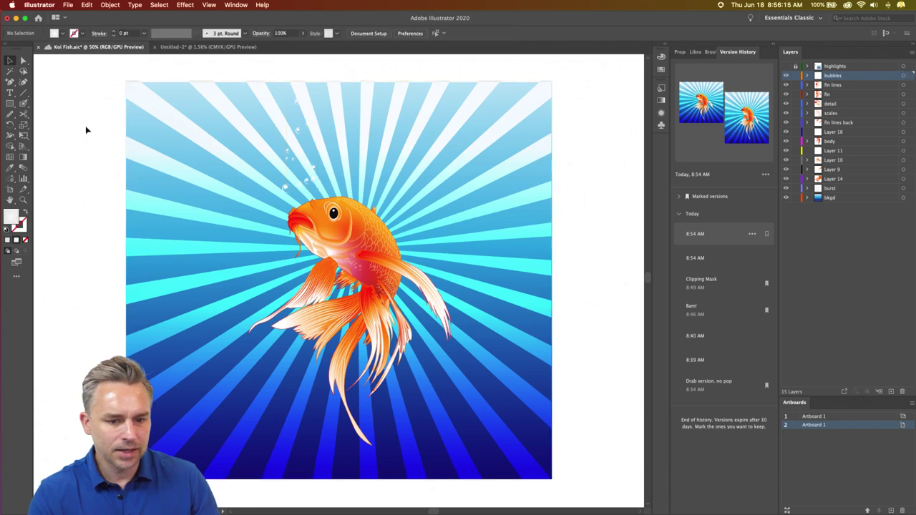
pyautogui.click(297, 135)
pyautogui.moveTo(72, 70); pyautogui.dragTo(605, 473)
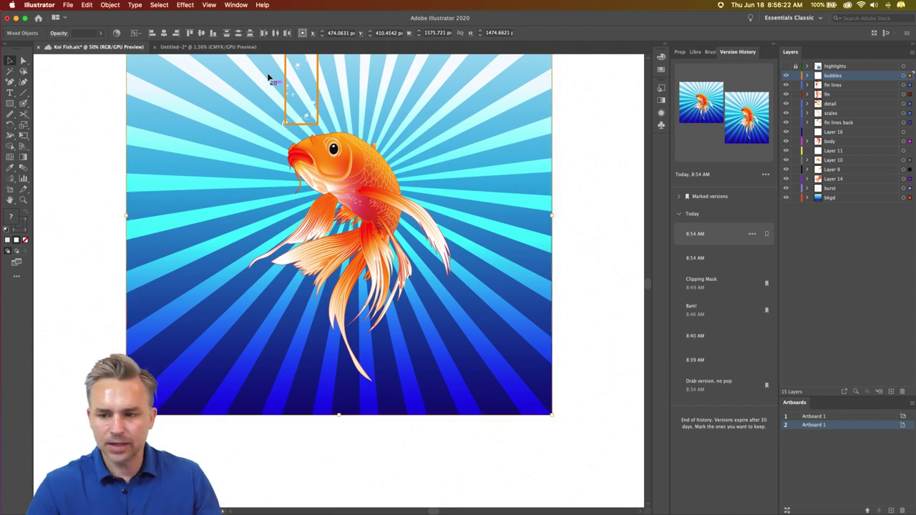
pyautogui.click(204, 47)
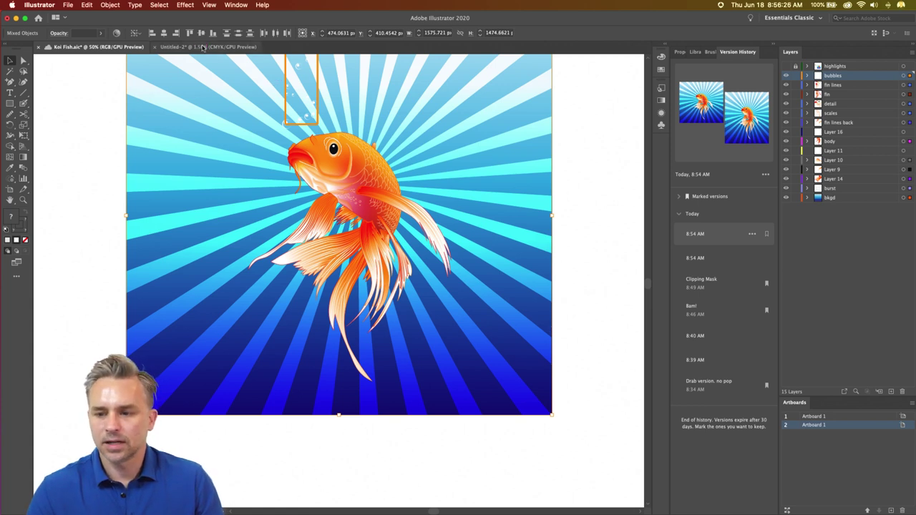
pyautogui.click(204, 47)
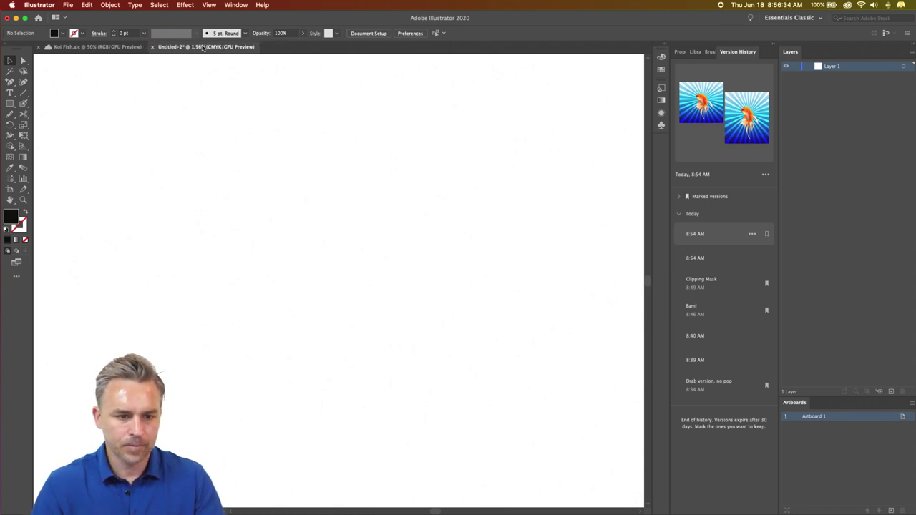
# - Fit the artboard, select all, and zoom in and out to inspect the pasted koi sunburst artwork
pyautogui.press('super+0')
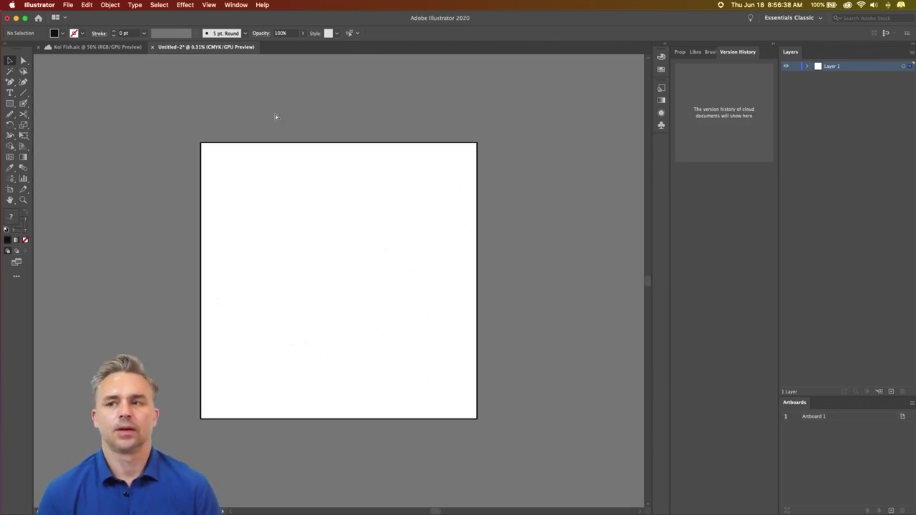
pyautogui.press('super+a')
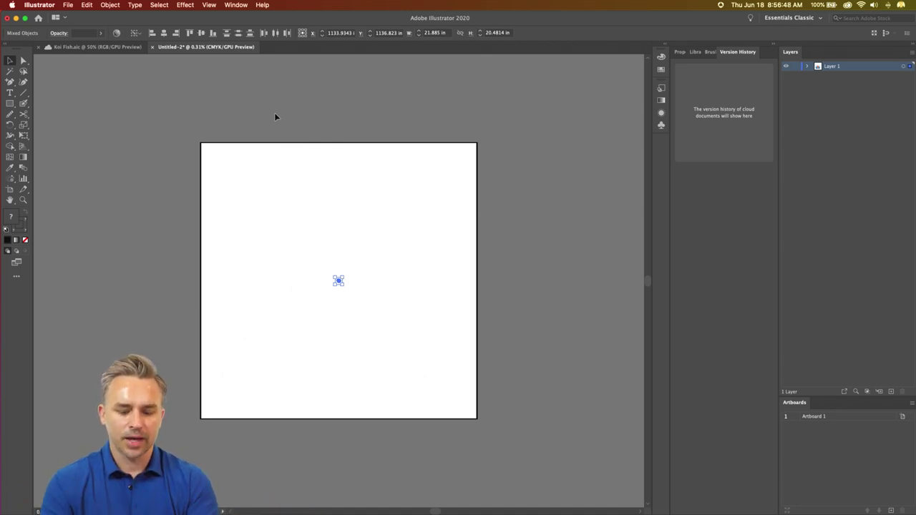
pyautogui.press('super+equal')
pyautogui.press('super+equal')
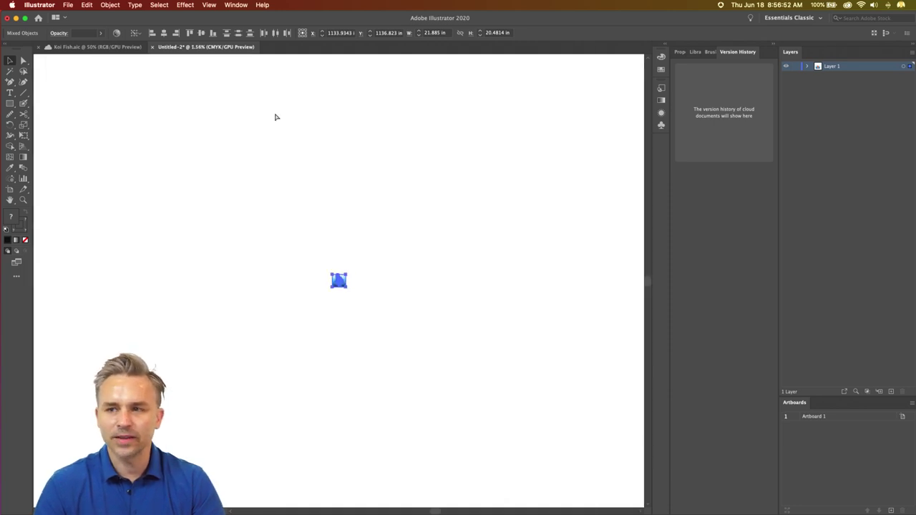
pyautogui.press('super+equal')
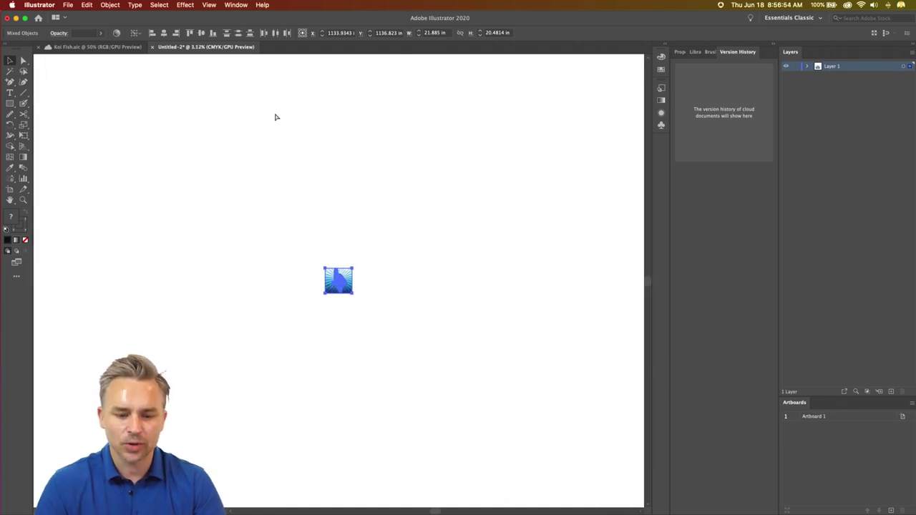
pyautogui.press('super+equal')
pyautogui.press('super+equal')
pyautogui.press('super+equal')
pyautogui.press('super+equal')
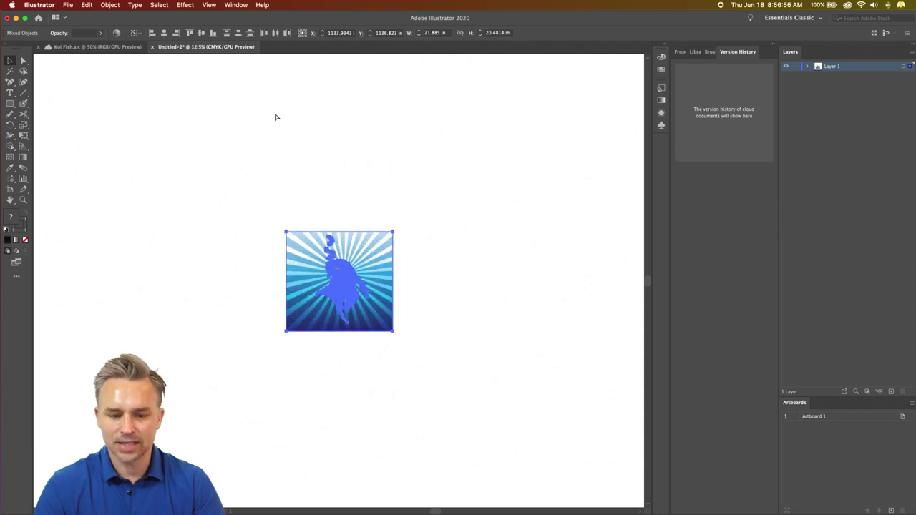
pyautogui.press('super+equal')
pyautogui.press('super+equal')
pyautogui.press('super+equal')
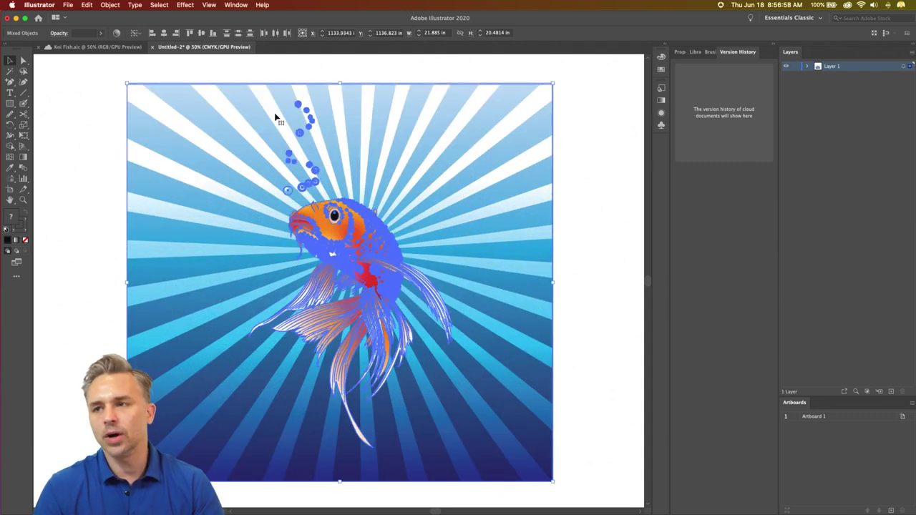
pyautogui.press('super+minus')
pyautogui.press('super+minus')
pyautogui.press('super+minus')
pyautogui.press('super+minus')
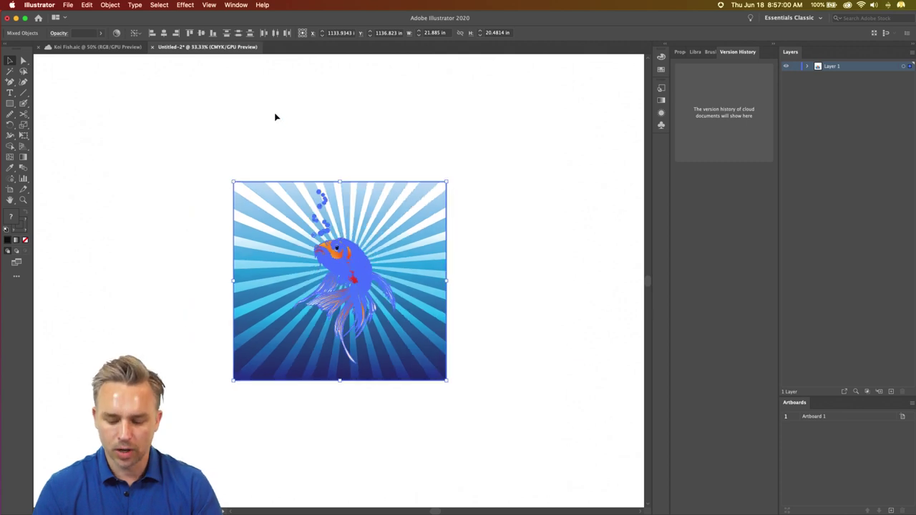
pyautogui.press('super+minus')
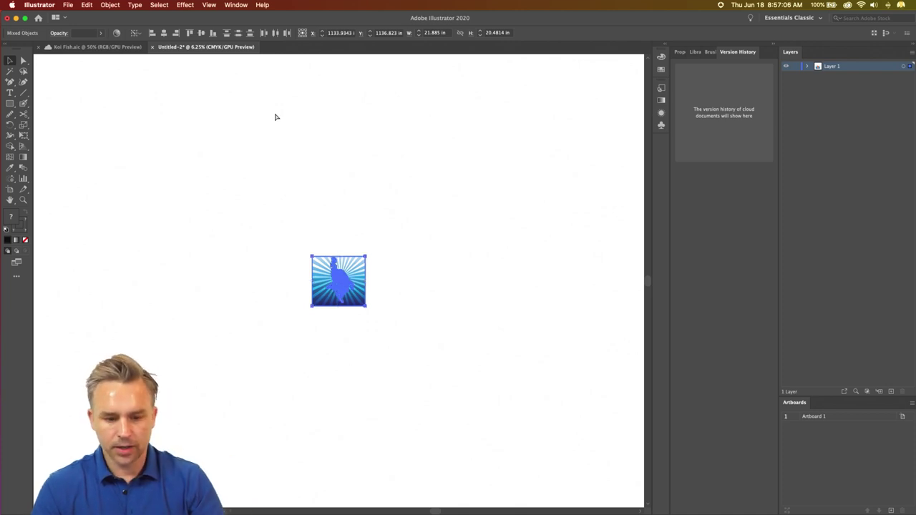
pyautogui.press('super+minus')
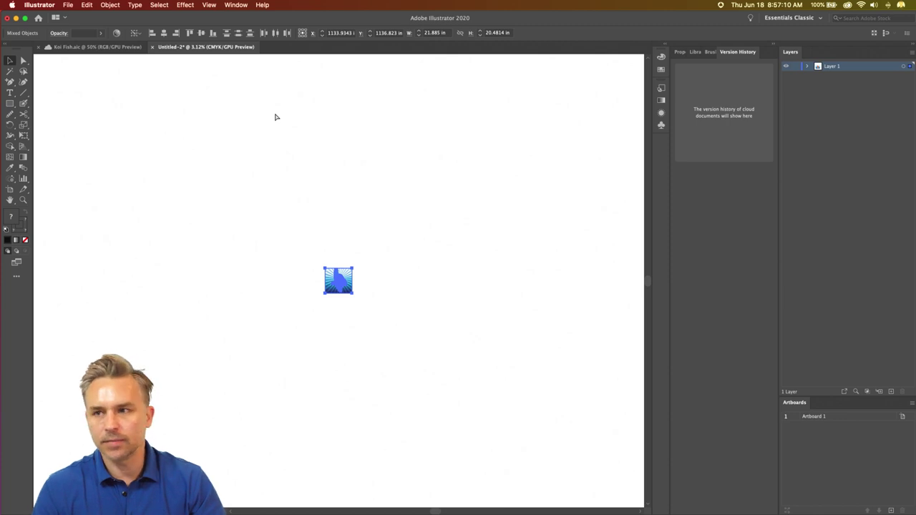
pyautogui.press('super+minus')
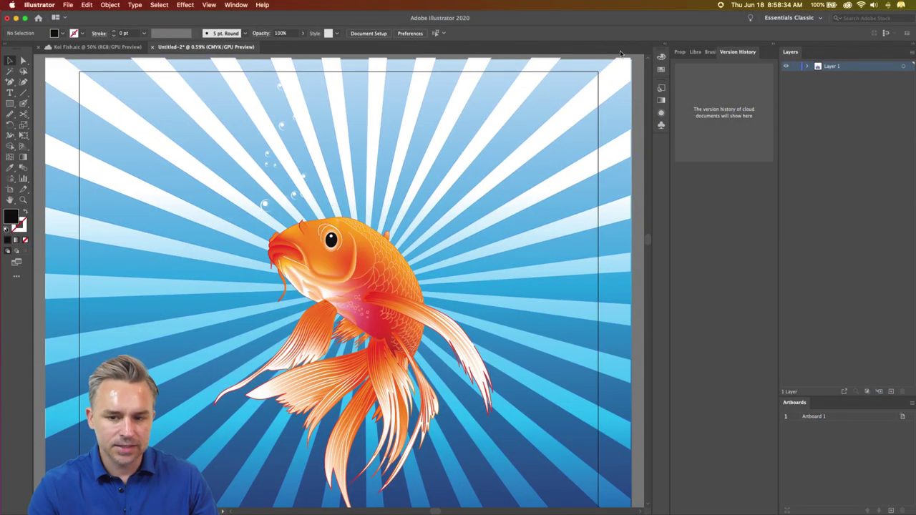
# - Select the enlarged koi sunburst artwork and zoom out to view the whole artboard
pyautogui.click(604, 69)
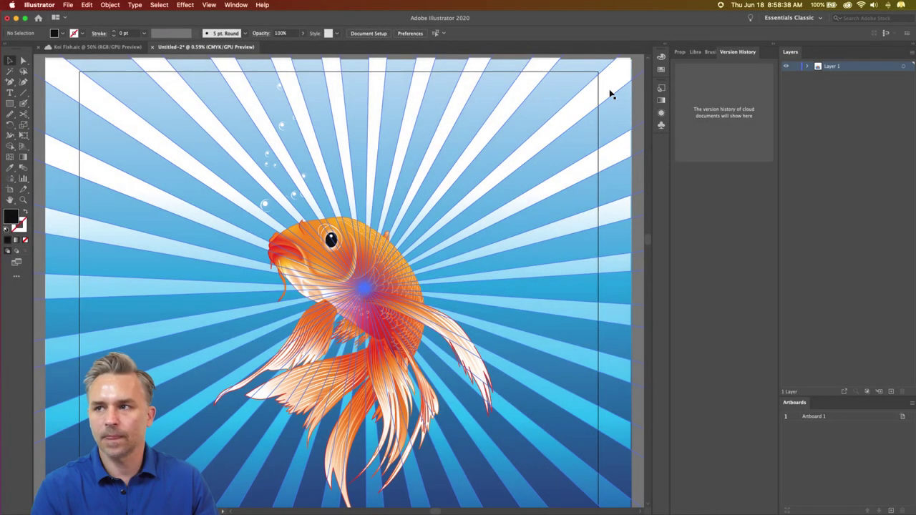
pyautogui.press('super+minus')
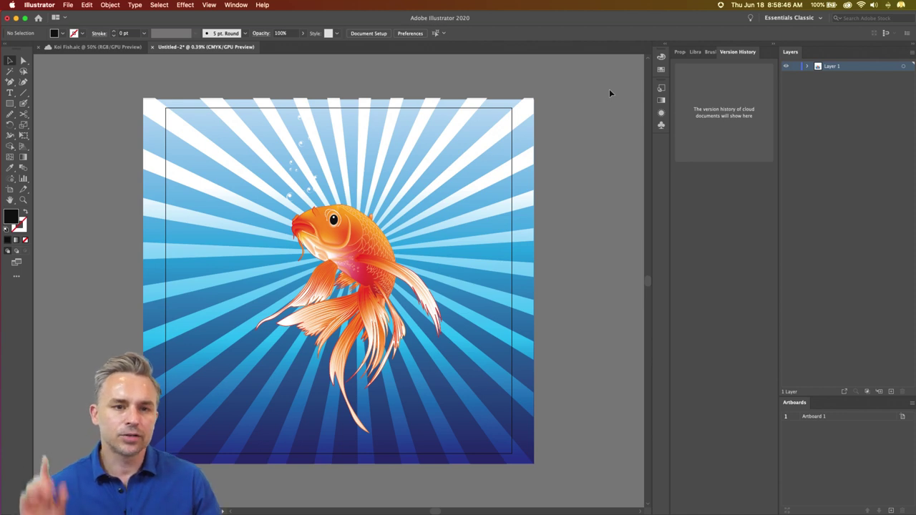
pyautogui.click(39, 5)
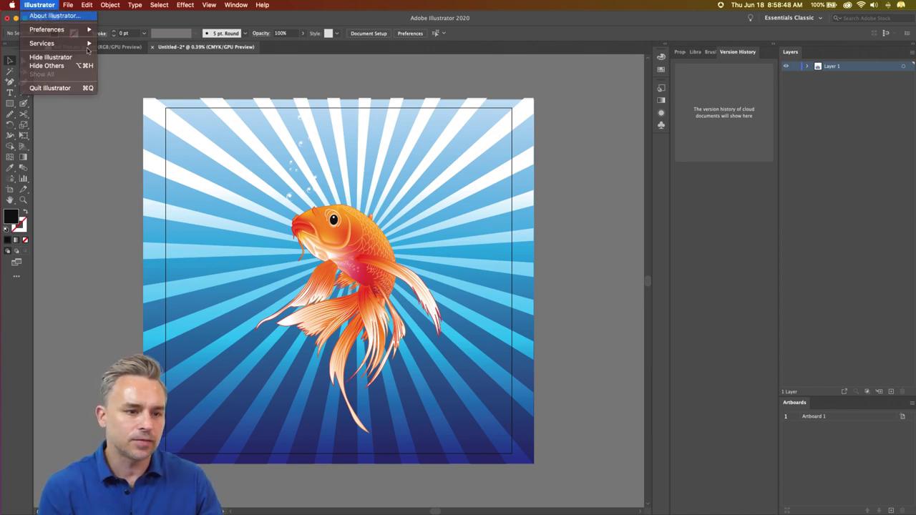
pyautogui.click(44, 13)
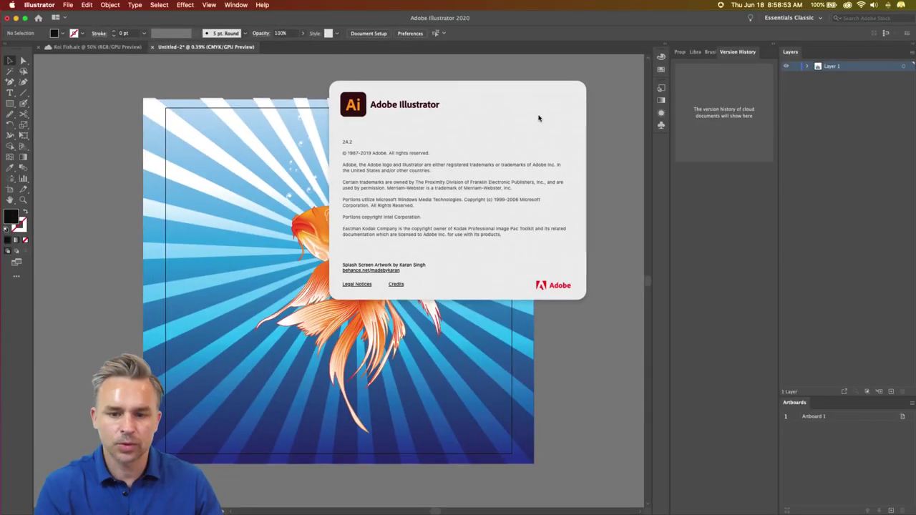
pyautogui.click(538, 118)
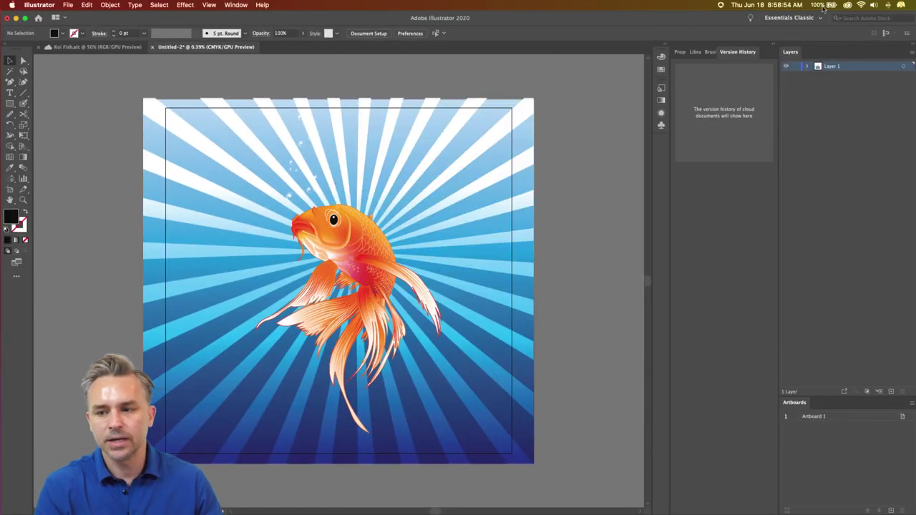
pyautogui.click(847, 5)
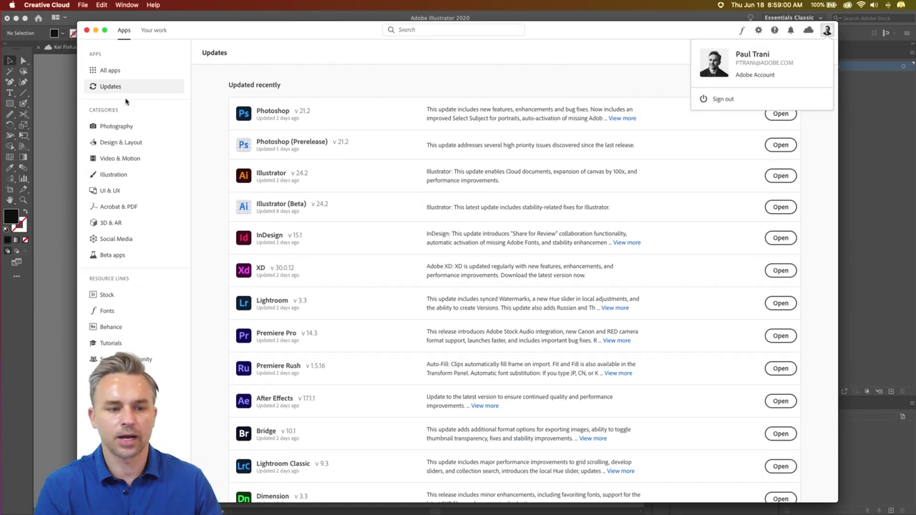
pyautogui.click(95, 31)
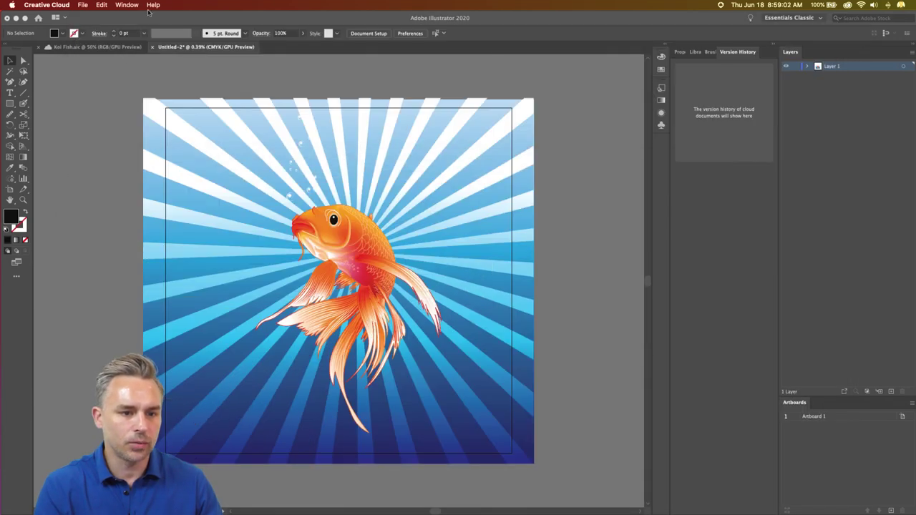
pyautogui.click(236, 5)
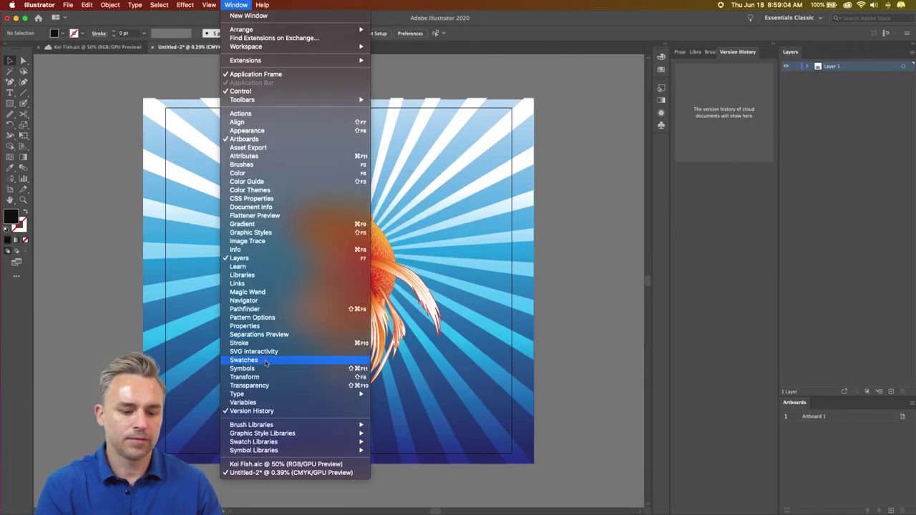
pyautogui.click(92, 158)
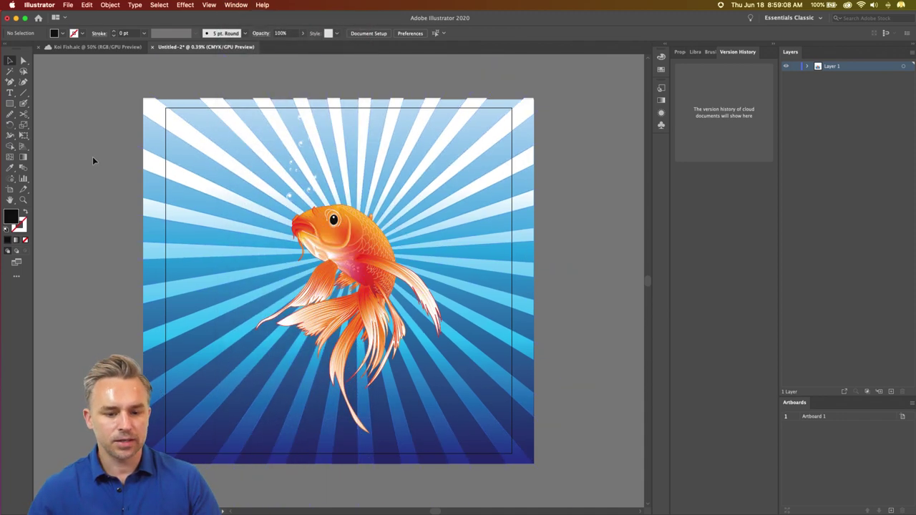
pyautogui.click(69, 4)
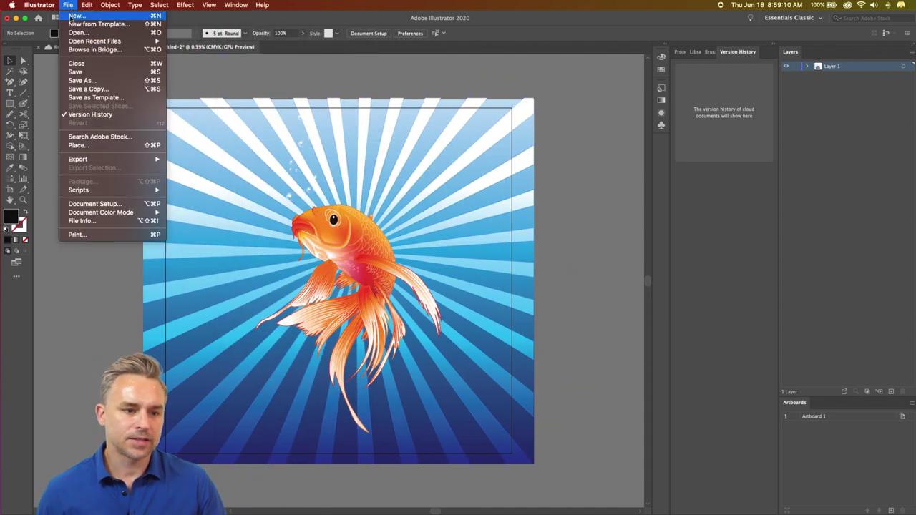
pyautogui.click(81, 334)
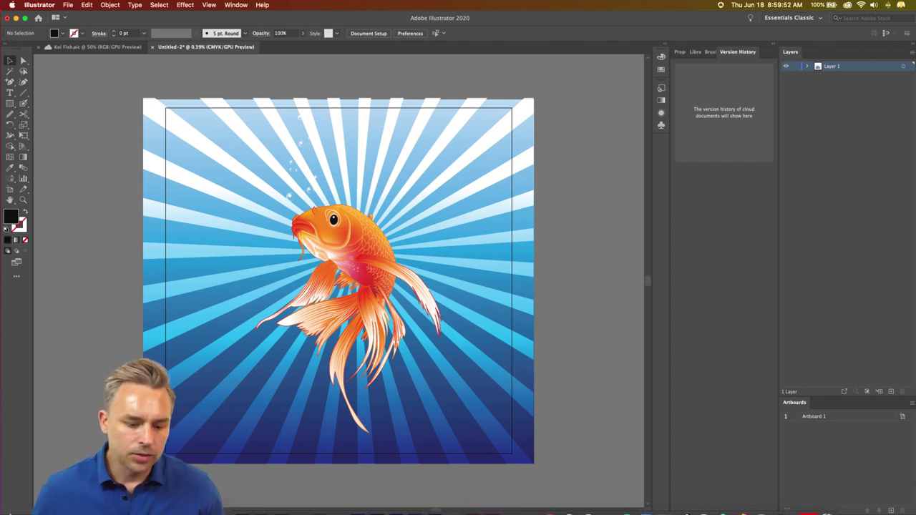
pyautogui.moveTo(103, 514)
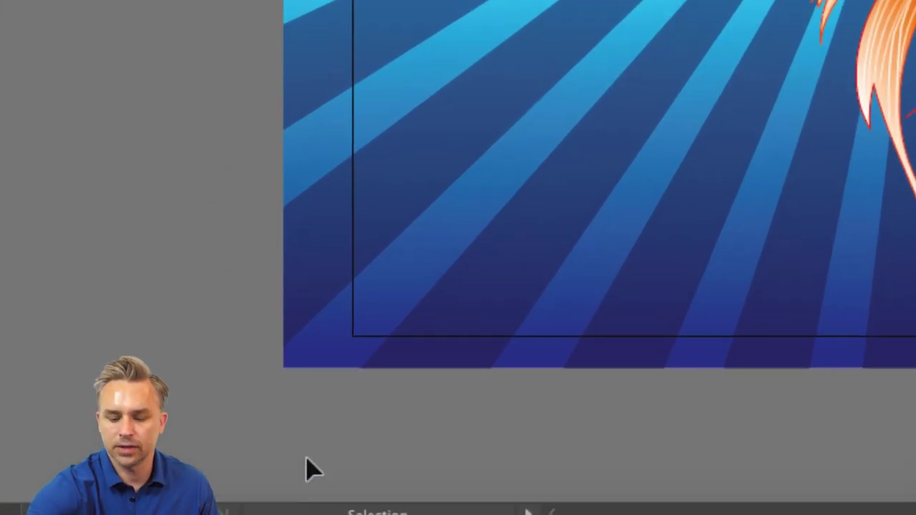
pyautogui.moveTo(258, 511)
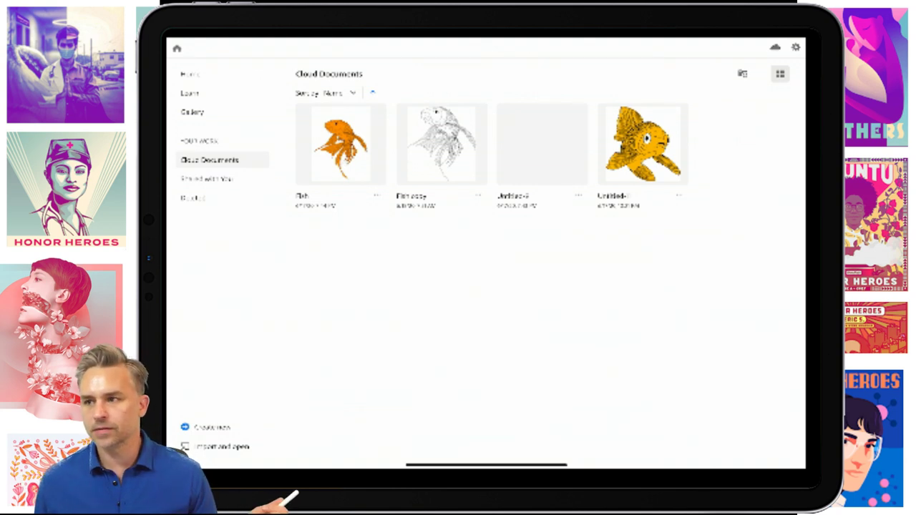
# - Open the Fish copy document and make its bottom layer the active layer, collapsing the top one
pyautogui.click(441, 143)
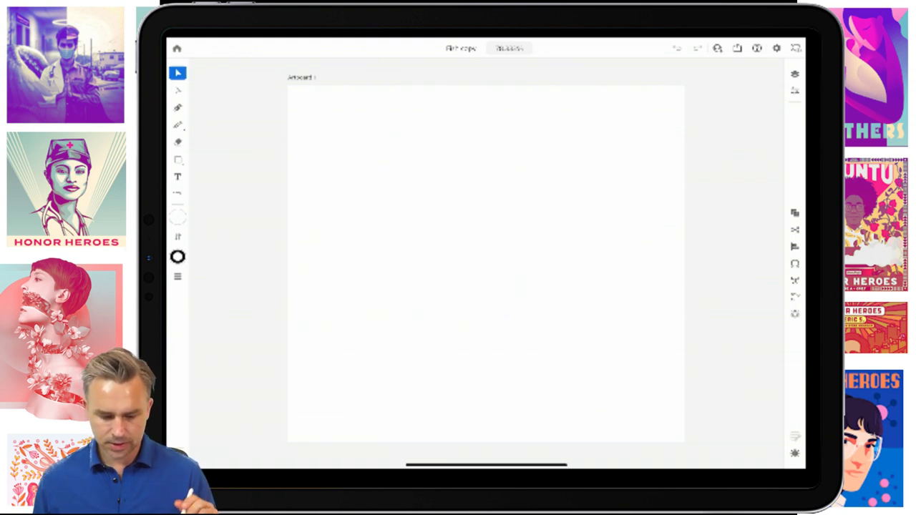
pyautogui.click(177, 48)
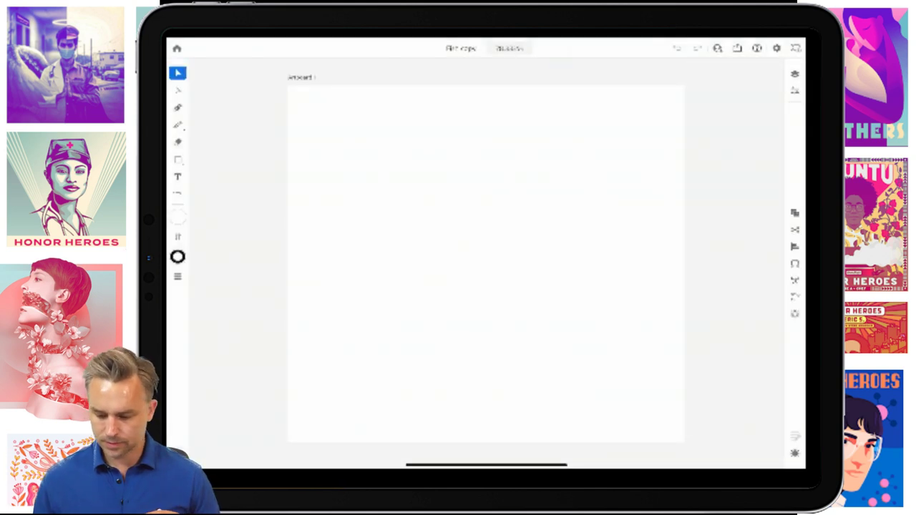
pyautogui.click(795, 74)
pyautogui.click(663, 89)
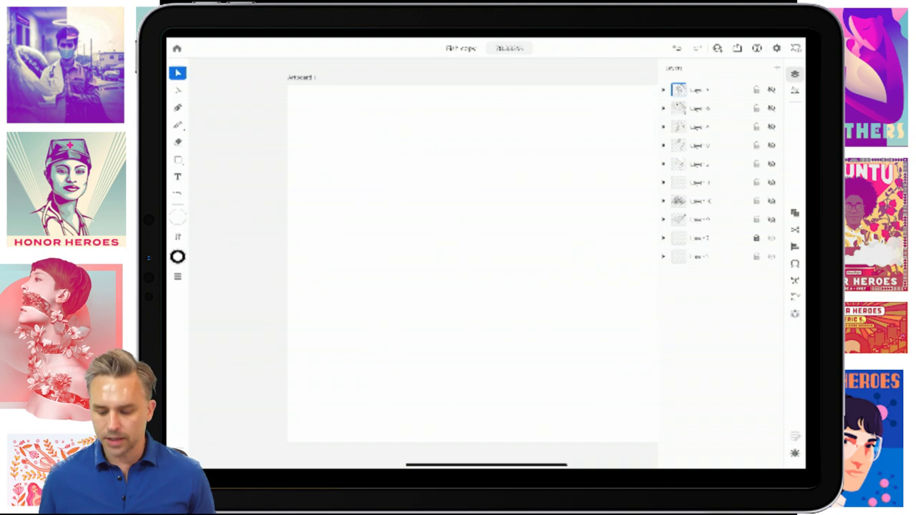
pyautogui.click(677, 256)
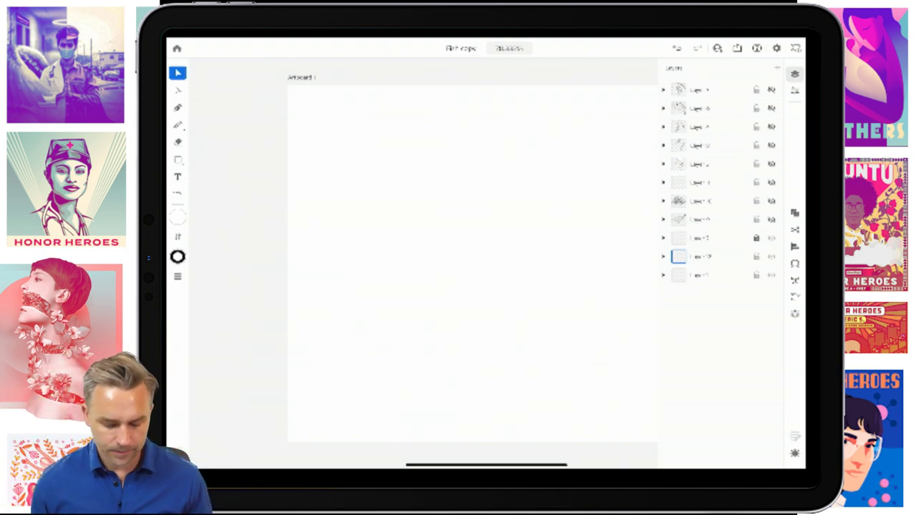
pyautogui.scroll(3, 423, 264)
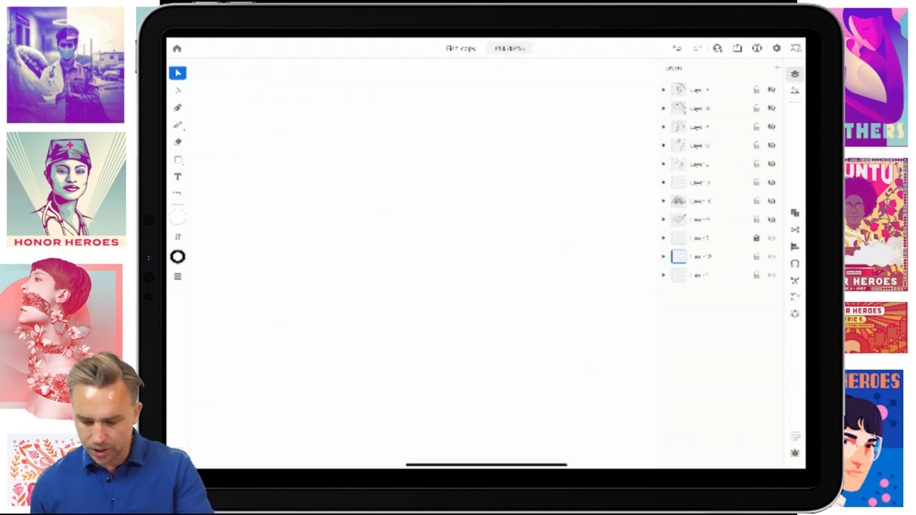
pyautogui.click(794, 73)
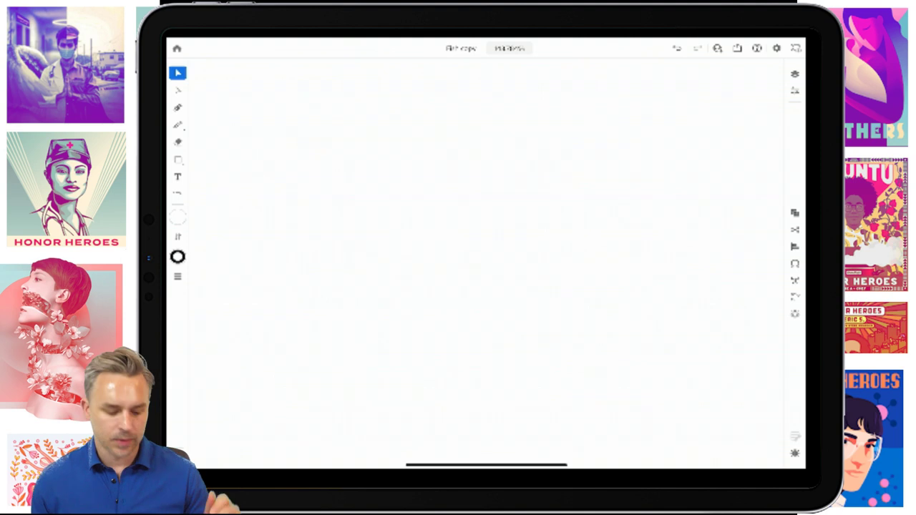
# - Set up the Pencil tool with fill None and a black 000000 stroke
pyautogui.click(178, 125)
pyautogui.click(177, 217)
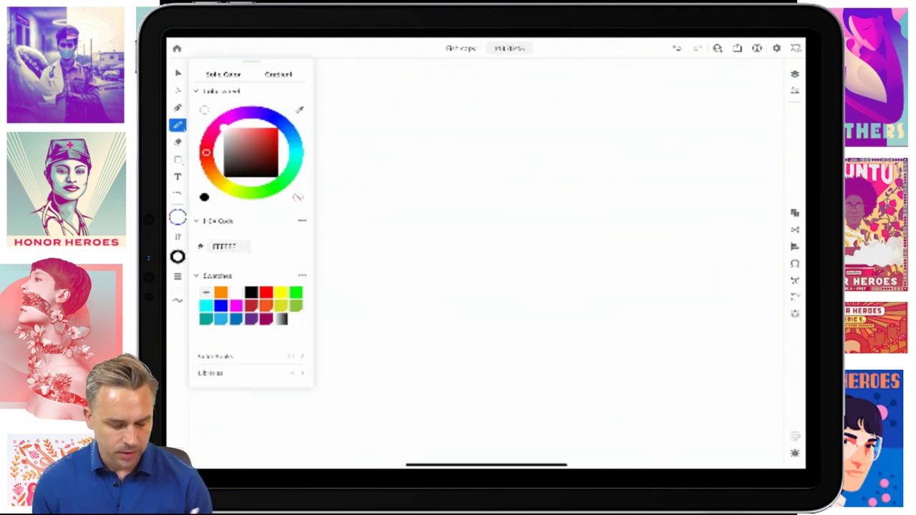
pyautogui.click(298, 196)
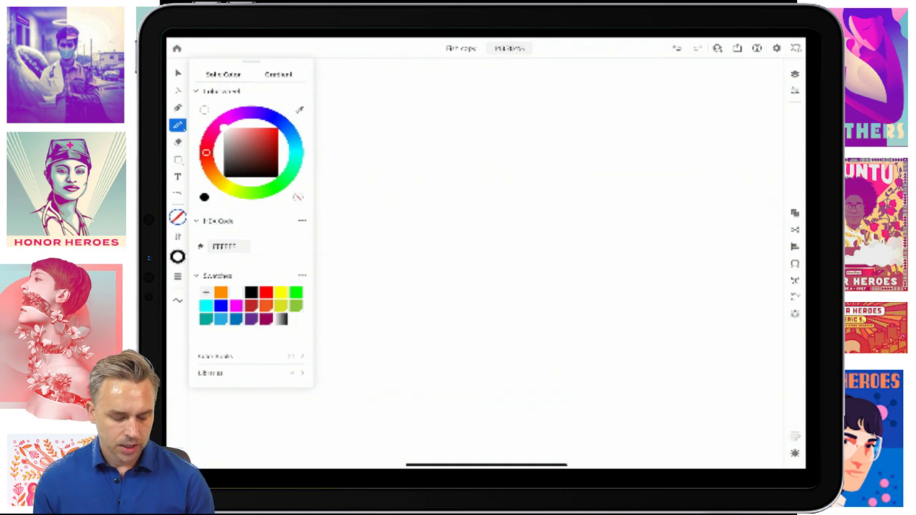
pyautogui.click(177, 256)
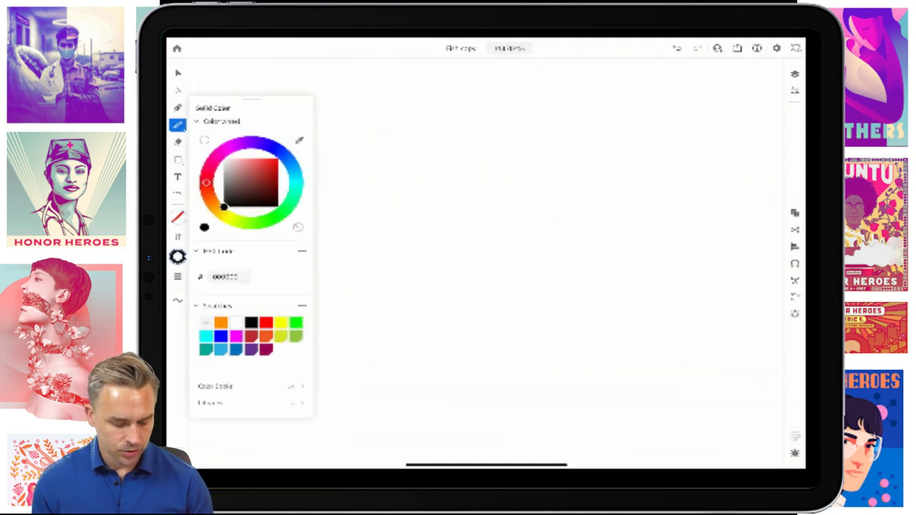
pyautogui.click(178, 256)
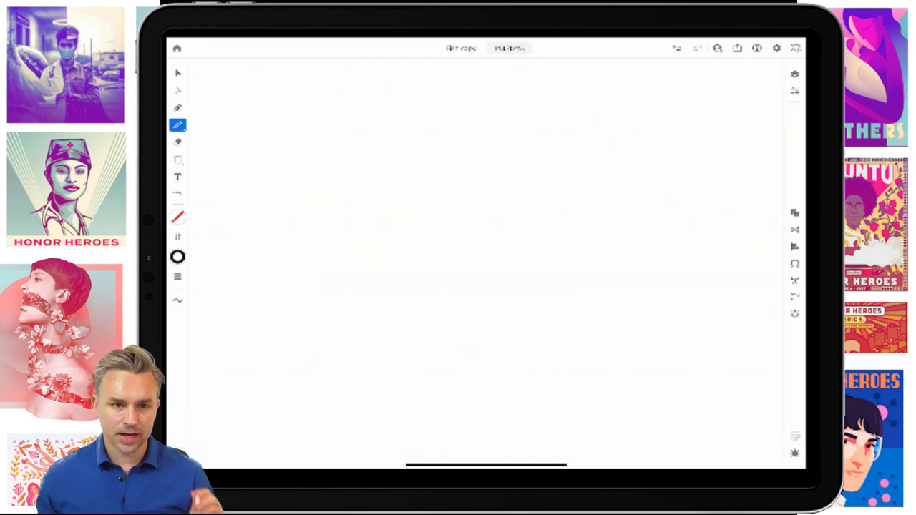
# - Sketch a curved comma-shaped outline with the Pencil
pyautogui.moveTo(394, 229)
pyautogui.mouseDown()
pyautogui.moveTo(355, 192)
pyautogui.moveTo(430, 116)
pyautogui.moveTo(522, 159)
pyautogui.moveTo(573, 205)
pyautogui.moveTo(594, 283)
pyautogui.moveTo(544, 357)
pyautogui.moveTo(503, 388)
pyautogui.mouseUp()
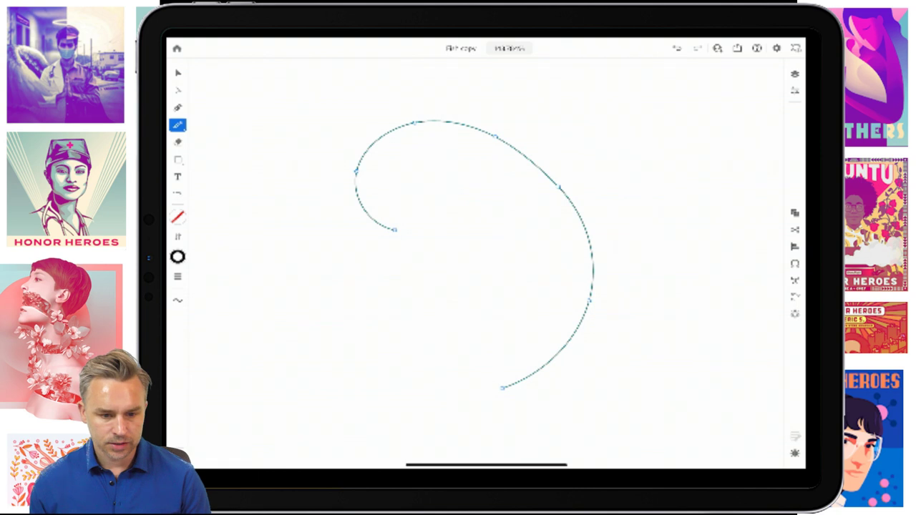
pyautogui.moveTo(394, 229)
pyautogui.mouseDown()
pyautogui.moveTo(456, 249)
pyautogui.moveTo(495, 285)
pyautogui.moveTo(499, 321)
pyautogui.moveTo(480, 373)
pyautogui.moveTo(503, 387)
pyautogui.mouseUp()
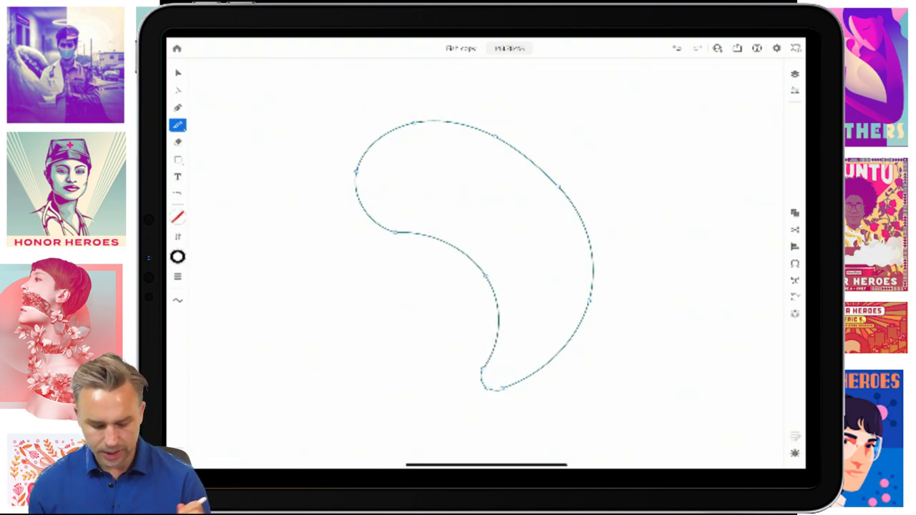
pyautogui.scroll(3, 390, 173)
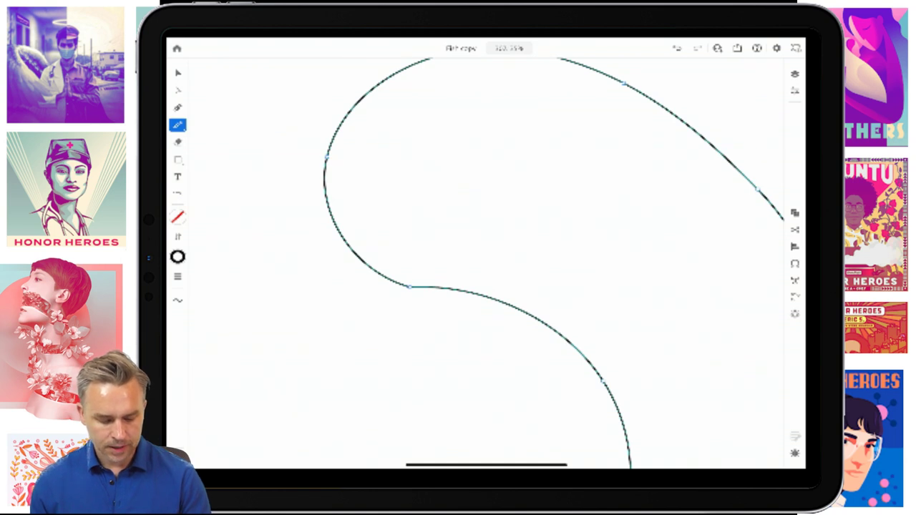
# - Reshape the outline's left anchor and bottom curve handle with Direct Selection
pyautogui.click(178, 90)
pyautogui.click(324, 156)
pyautogui.moveTo(324, 156); pyautogui.dragTo(308, 141)
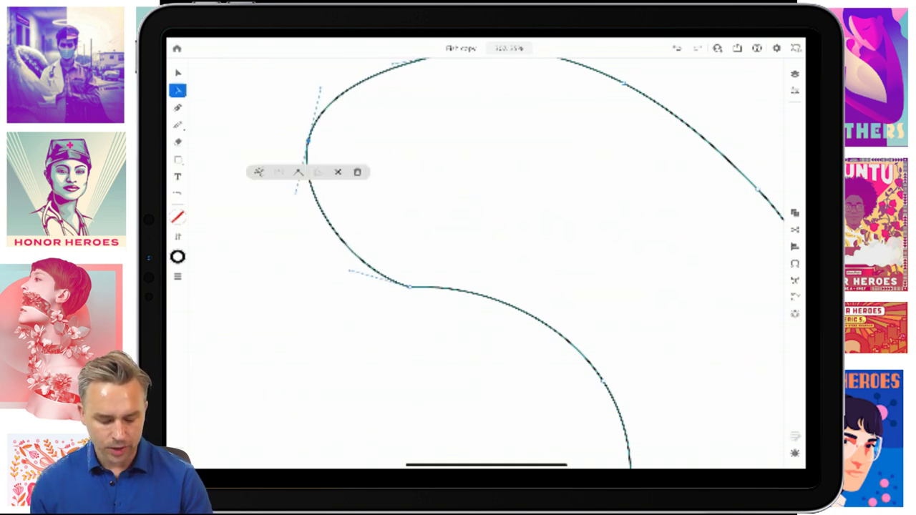
pyautogui.click(409, 286)
pyautogui.moveTo(486, 284); pyautogui.dragTo(491, 300)
pyautogui.scroll(-3, 486, 258)
pyautogui.scroll(3, 487, 258)
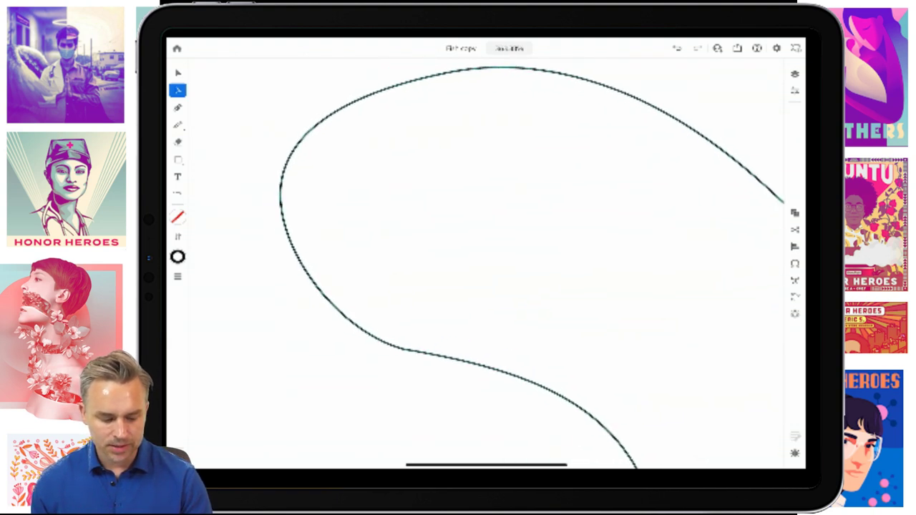
pyautogui.press('Escape')
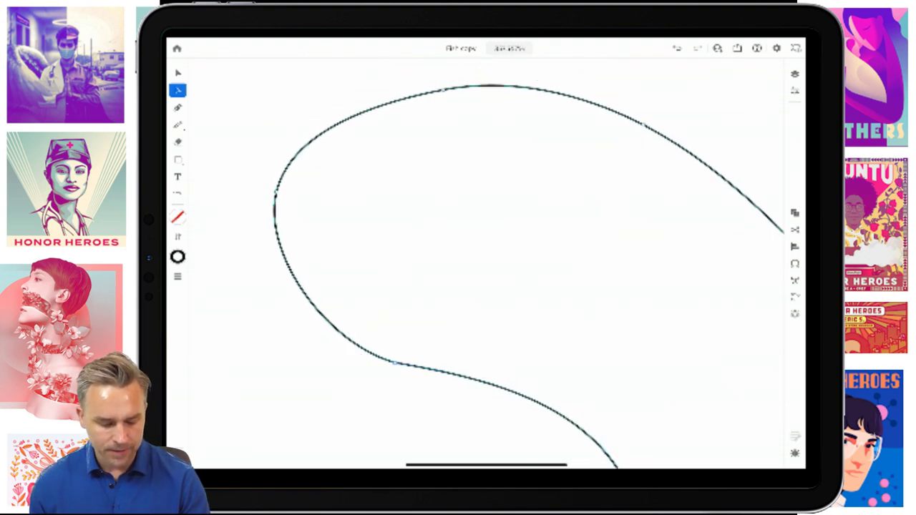
# - Add an anchor on the upper-left curve with the Pen, then smooth the left and top-left anchors
pyautogui.press('p')
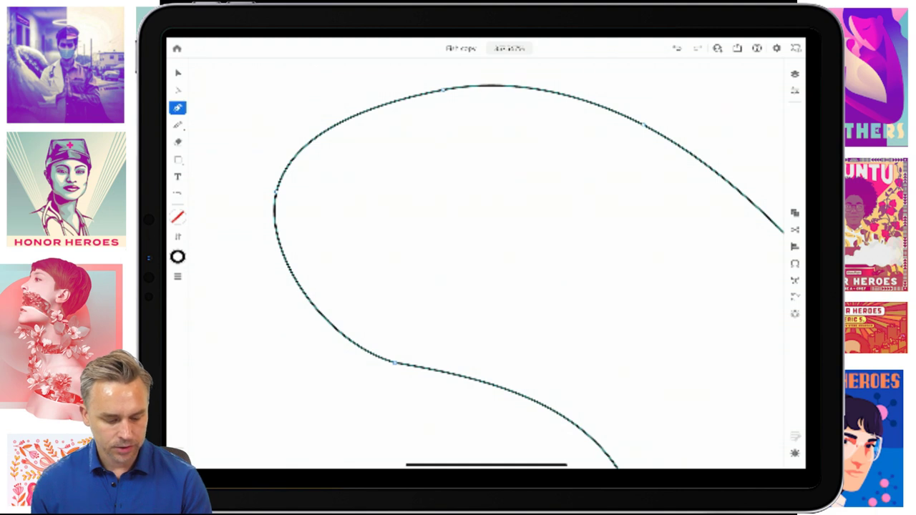
pyautogui.click(353, 116)
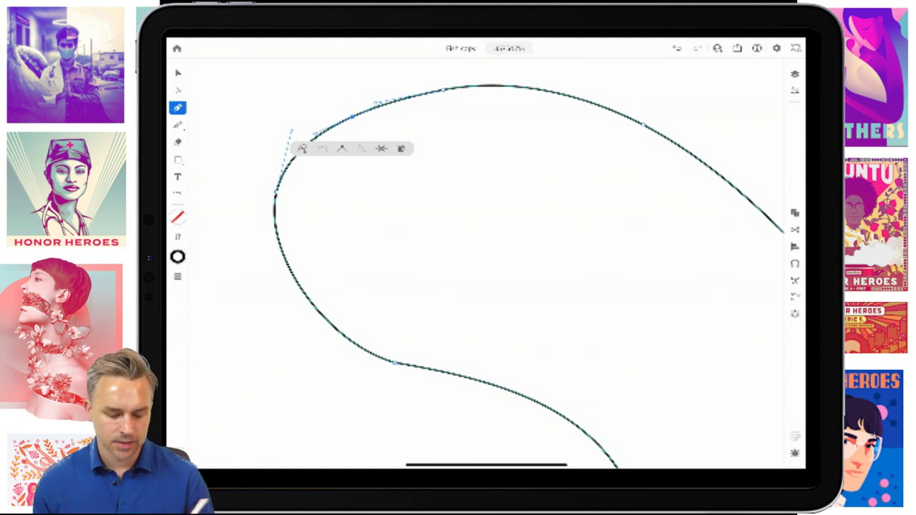
pyautogui.click(521, 86)
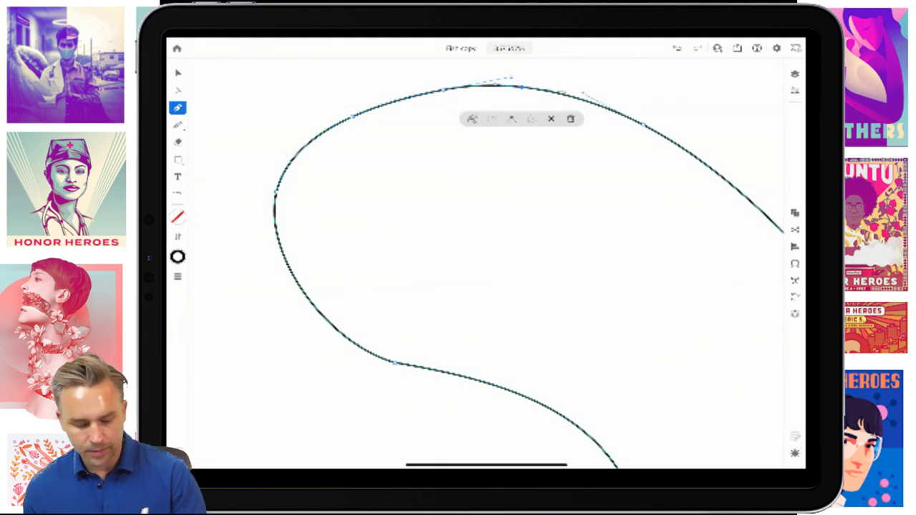
pyautogui.click(177, 90)
pyautogui.click(595, 438)
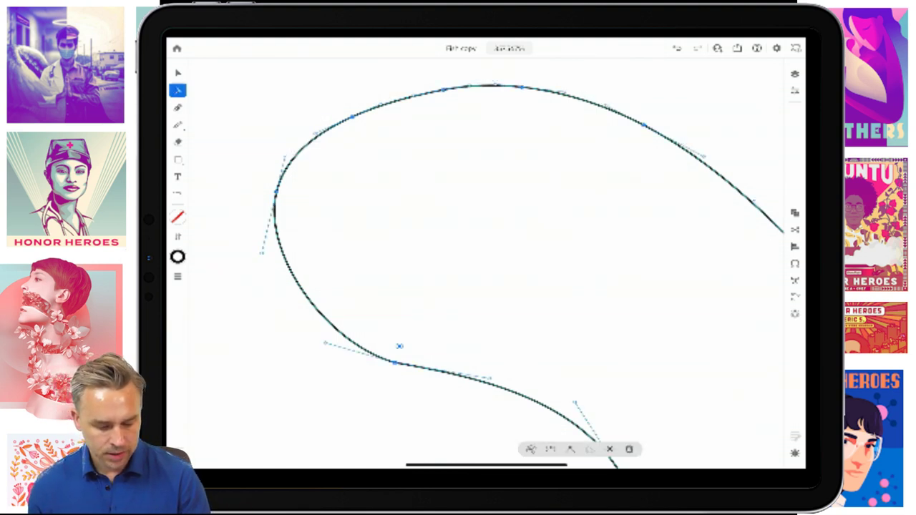
pyautogui.moveTo(275, 192); pyautogui.dragTo(233, 199)
pyautogui.click(343, 125)
pyautogui.click(500, 286)
pyautogui.click(351, 123)
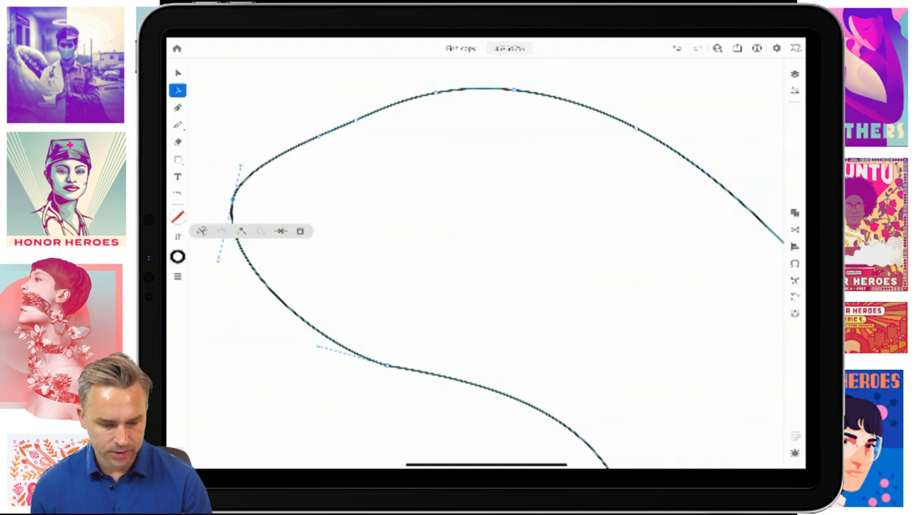
pyautogui.click(318, 135)
pyautogui.moveTo(318, 136); pyautogui.dragTo(306, 128)
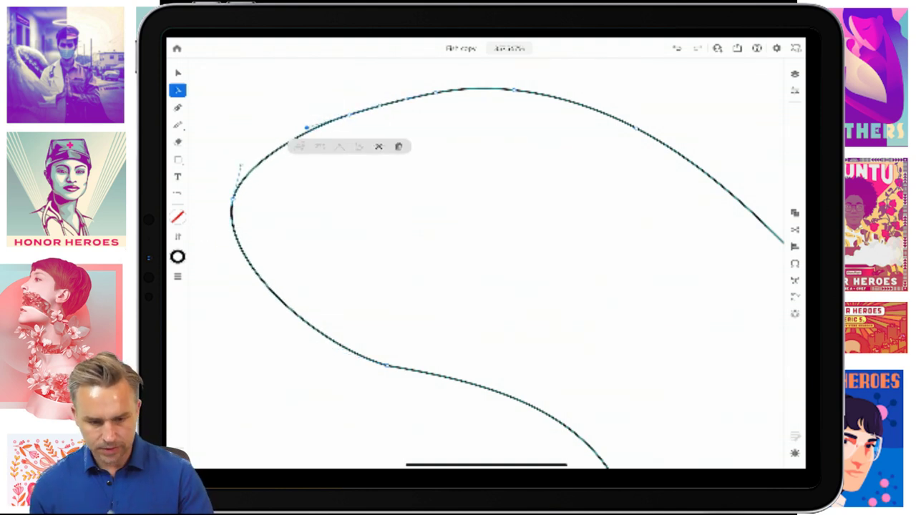
pyautogui.scroll(-3, 500, 279)
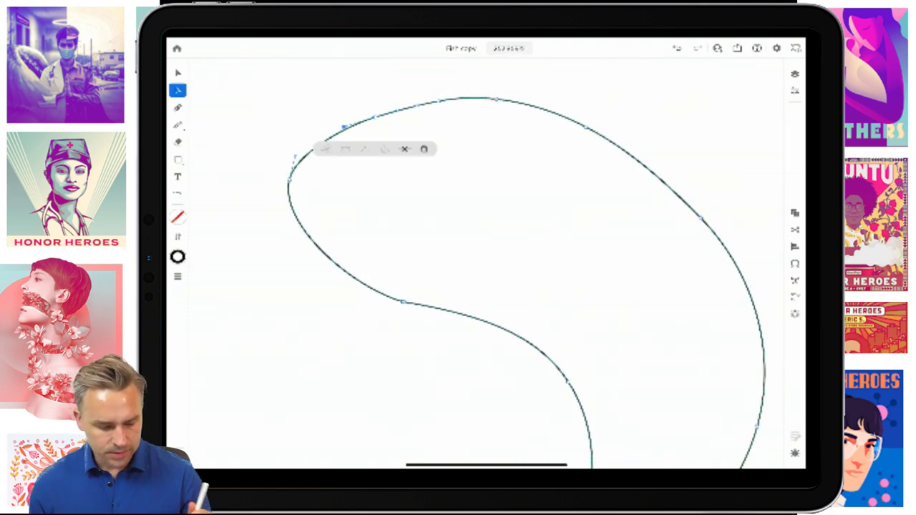
# - Draw a small ellipse near the outline's top and fill it black as the eye
pyautogui.click(178, 159)
pyautogui.click(177, 159)
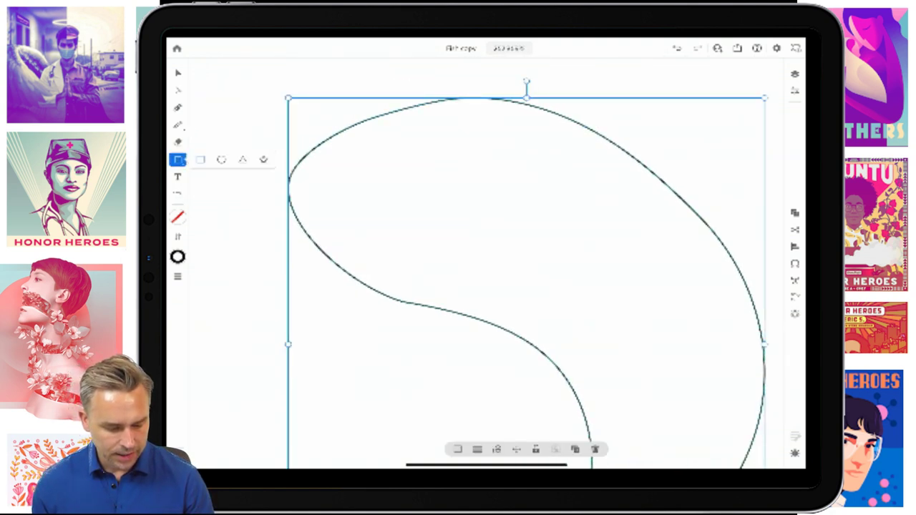
pyautogui.click(222, 159)
pyautogui.moveTo(478, 136); pyautogui.dragTo(506, 163)
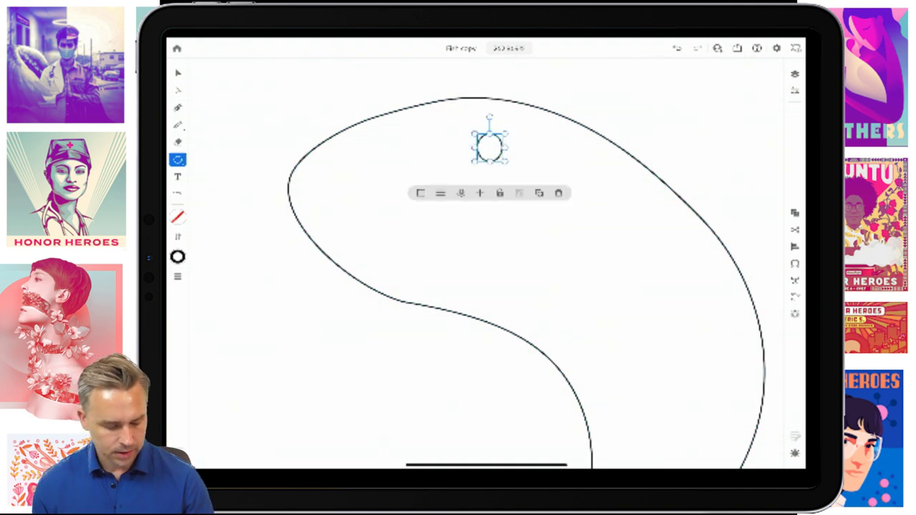
pyautogui.click(177, 217)
pyautogui.click(251, 292)
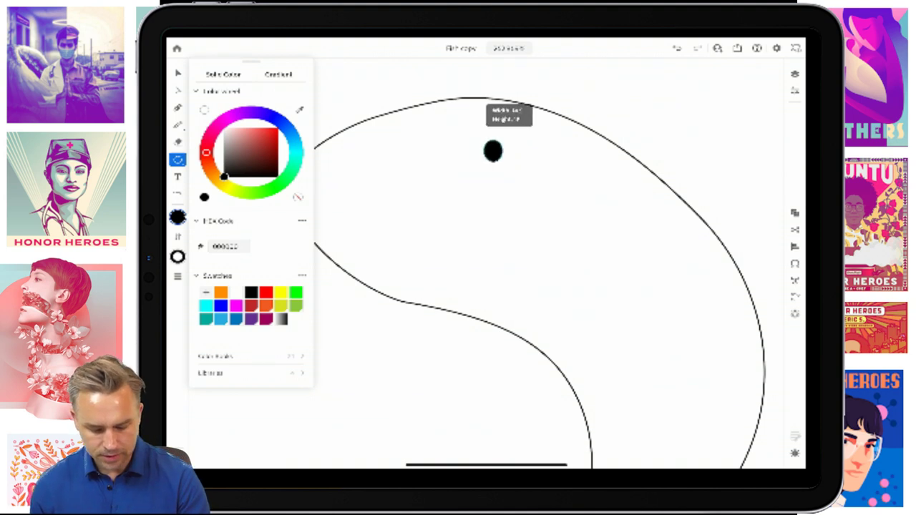
pyautogui.press('v')
pyautogui.press('Escape')
pyautogui.click(489, 147)
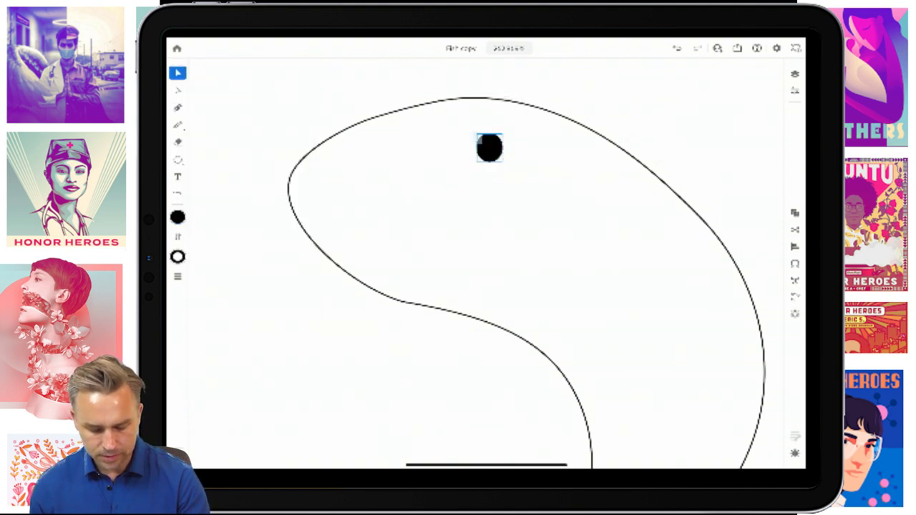
# - Add a smaller white-filled ellipse on the eye as its highlight
pyautogui.click(178, 159)
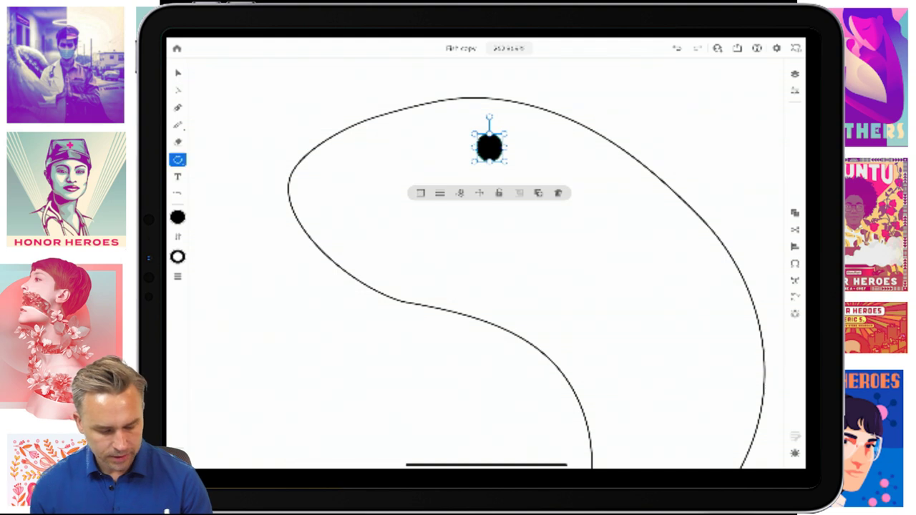
pyautogui.moveTo(502, 164)
pyautogui.mouseDown()
pyautogui.moveTo(466, 128)
pyautogui.moveTo(448, 141)
pyautogui.moveTo(446, 133)
pyautogui.moveTo(482, 142)
pyautogui.mouseUp()
pyautogui.click(177, 72)
pyautogui.click(423, 134)
pyautogui.click(178, 159)
pyautogui.click(177, 217)
pyautogui.click(206, 292)
pyautogui.click(178, 73)
pyautogui.scroll(-5, 465, 236)
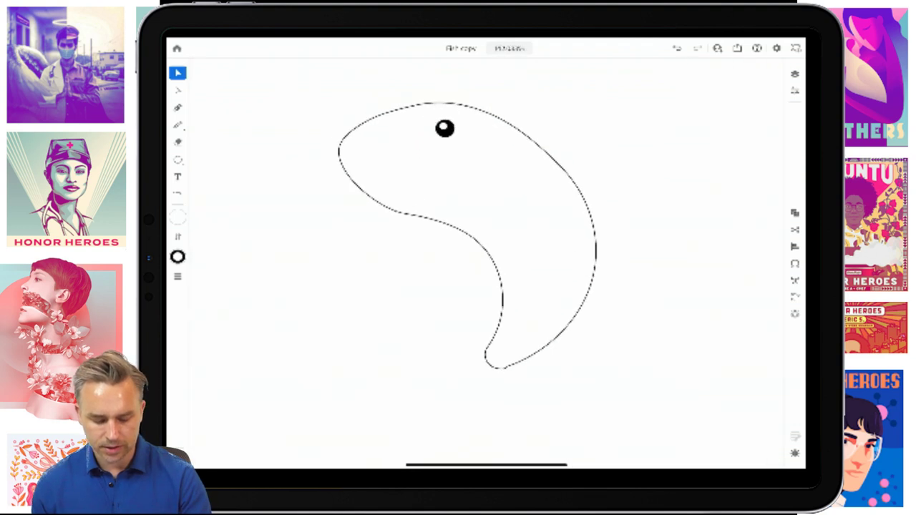
# - Draw two fins from the body with the Pencil, undoing the stray strokes
pyautogui.scroll(-2, 444, 236)
pyautogui.click(178, 124)
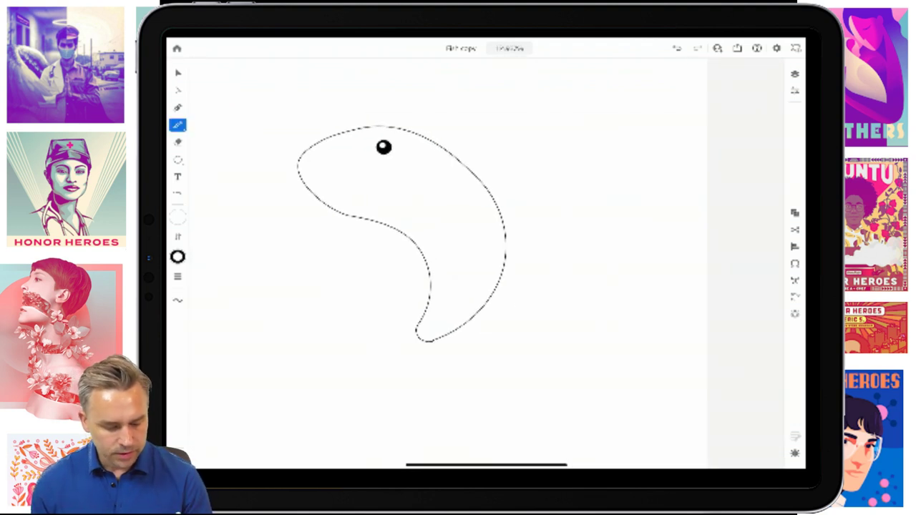
pyautogui.moveTo(431, 193); pyautogui.dragTo(589, 271)
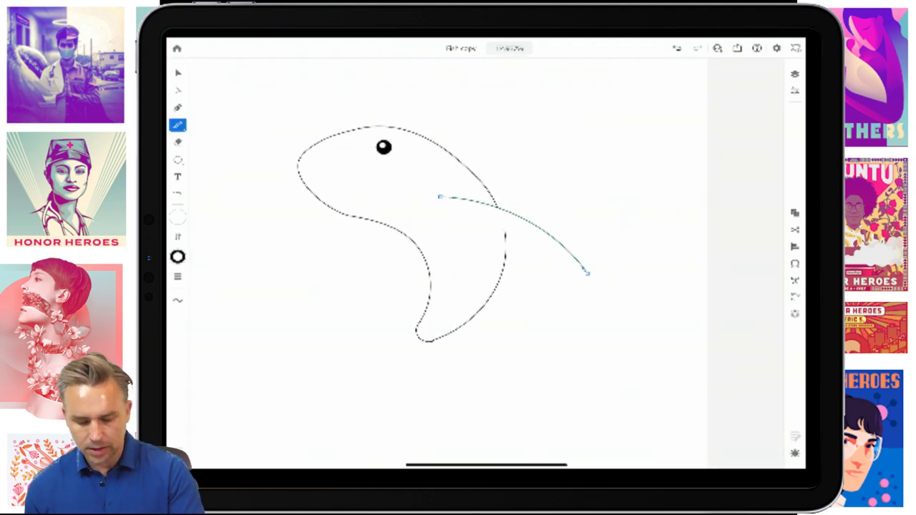
pyautogui.hotkey('ctrl', 'z')
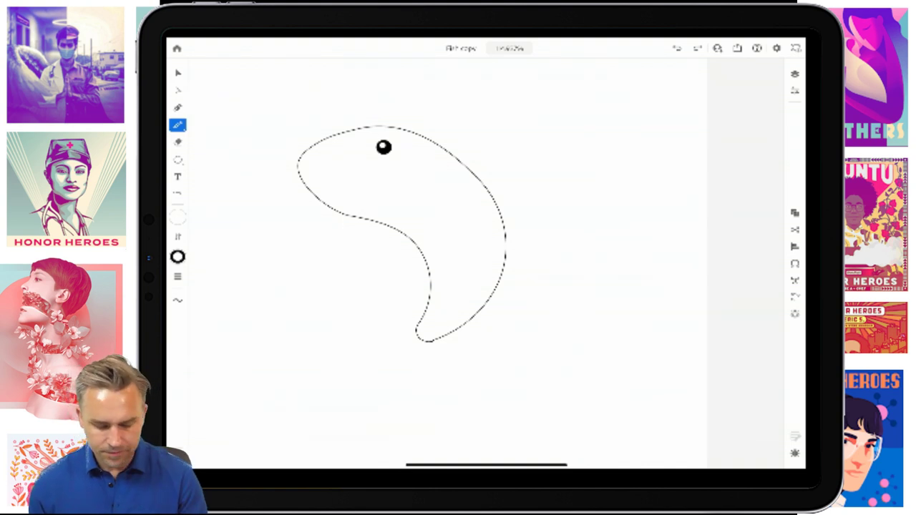
pyautogui.moveTo(462, 199)
pyautogui.mouseDown()
pyautogui.moveTo(581, 322)
pyautogui.moveTo(577, 342)
pyautogui.moveTo(567, 325)
pyautogui.moveTo(554, 352)
pyautogui.moveTo(515, 264)
pyautogui.moveTo(456, 213)
pyautogui.mouseUp()
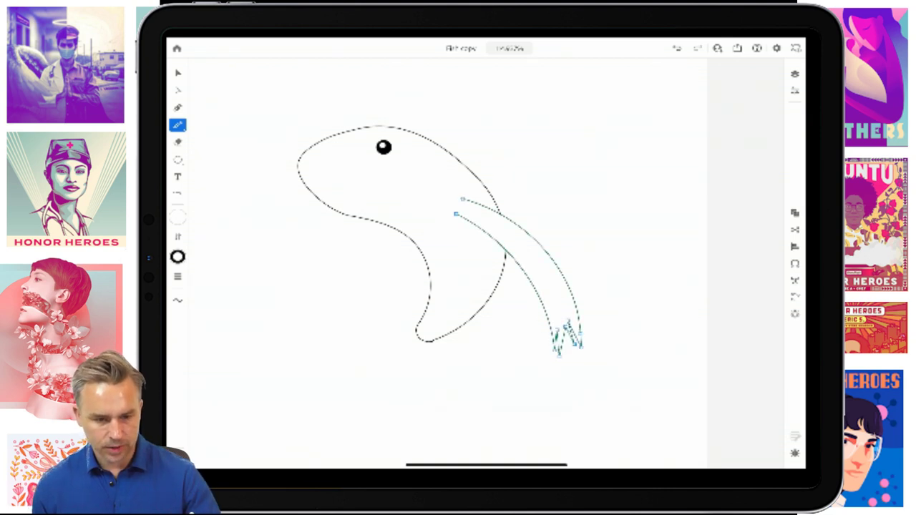
pyautogui.moveTo(390, 232)
pyautogui.mouseDown()
pyautogui.moveTo(302, 305)
pyautogui.moveTo(241, 319)
pyautogui.moveTo(276, 335)
pyautogui.moveTo(329, 336)
pyautogui.moveTo(354, 306)
pyautogui.moveTo(360, 269)
pyautogui.moveTo(409, 238)
pyautogui.mouseUp()
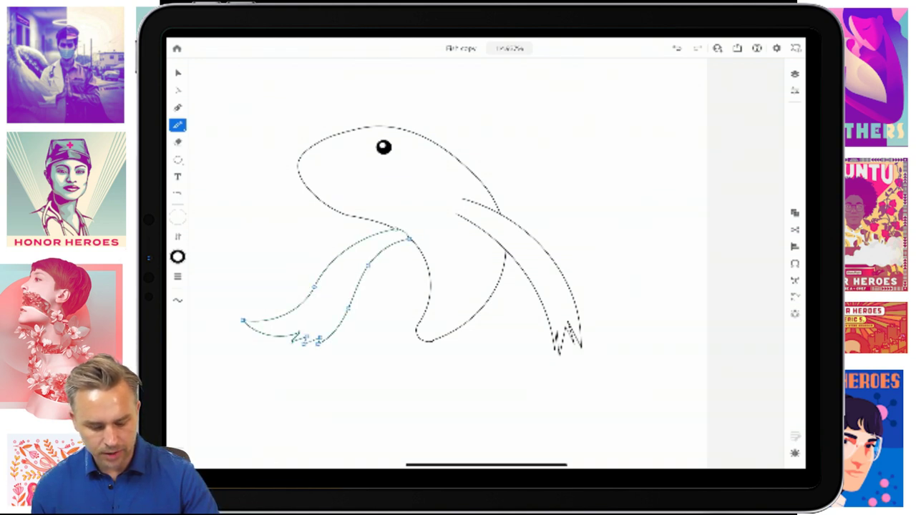
pyautogui.moveTo(463, 195)
pyautogui.mouseDown()
pyautogui.moveTo(455, 205)
pyautogui.moveTo(462, 207)
pyautogui.mouseUp()
pyautogui.hotkey('ctrl', 'z')
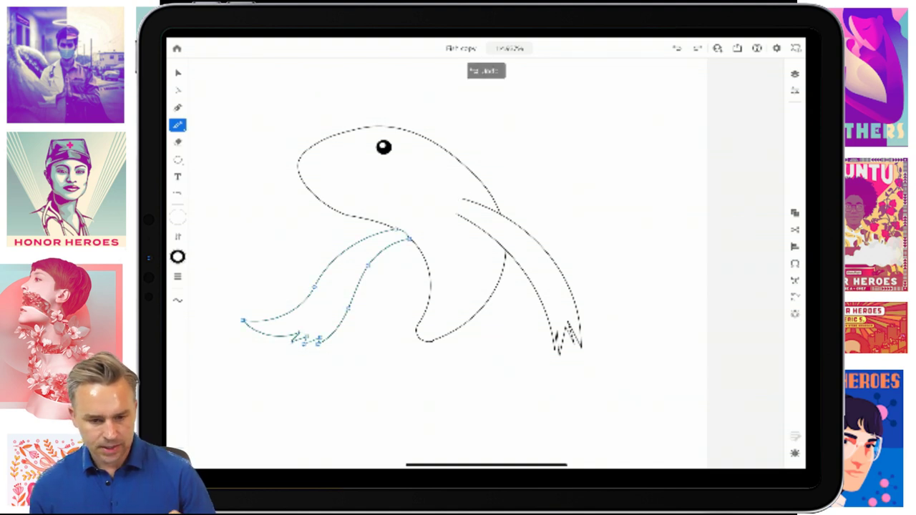
pyautogui.moveTo(431, 282)
pyautogui.mouseDown()
pyautogui.moveTo(481, 425)
pyautogui.moveTo(514, 449)
pyautogui.mouseUp()
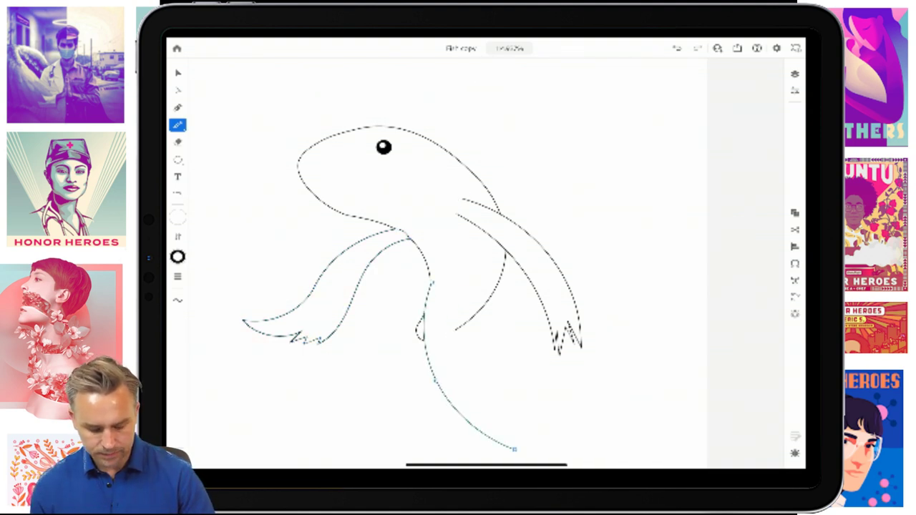
pyautogui.scroll(-5, 429, 265)
pyautogui.scroll(5, 429, 265)
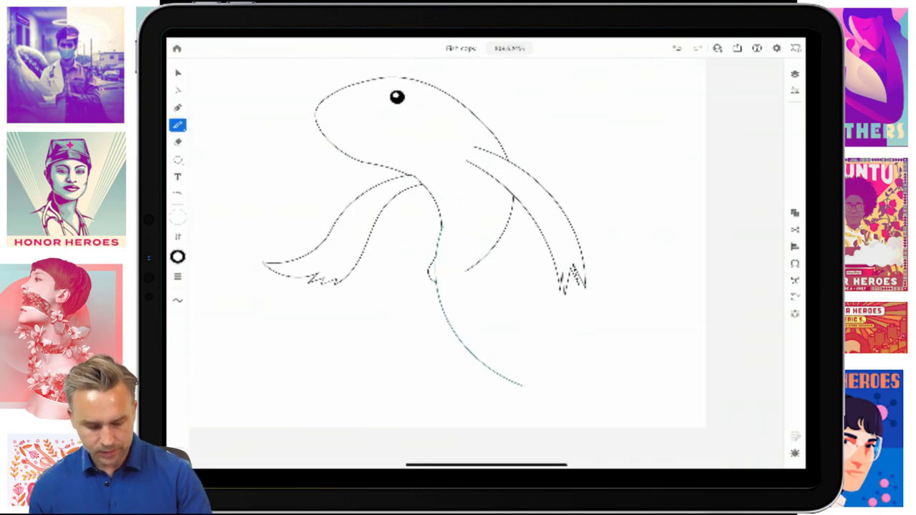
pyautogui.hotkey('ctrl', 'z')
pyautogui.scroll(5, 429, 265)
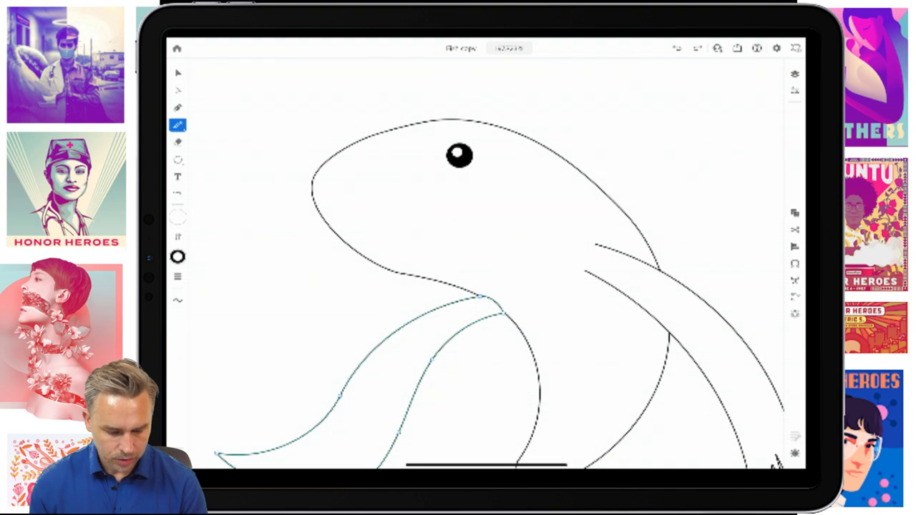
# - Draw two mouth lines at the head's front and remove their fill
pyautogui.moveTo(312, 194); pyautogui.dragTo(381, 201)
pyautogui.moveTo(313, 182)
pyautogui.mouseDown()
pyautogui.moveTo(329, 173)
pyautogui.moveTo(387, 192)
pyautogui.mouseUp()
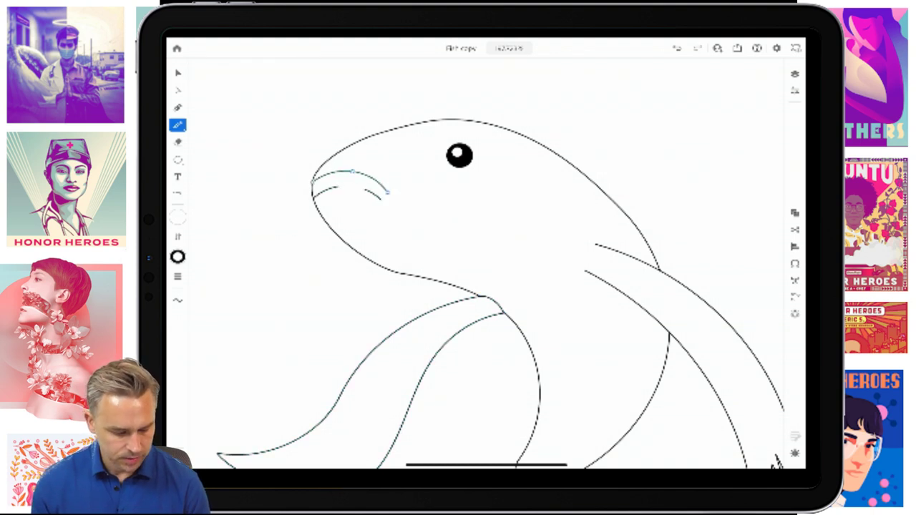
pyautogui.click(177, 217)
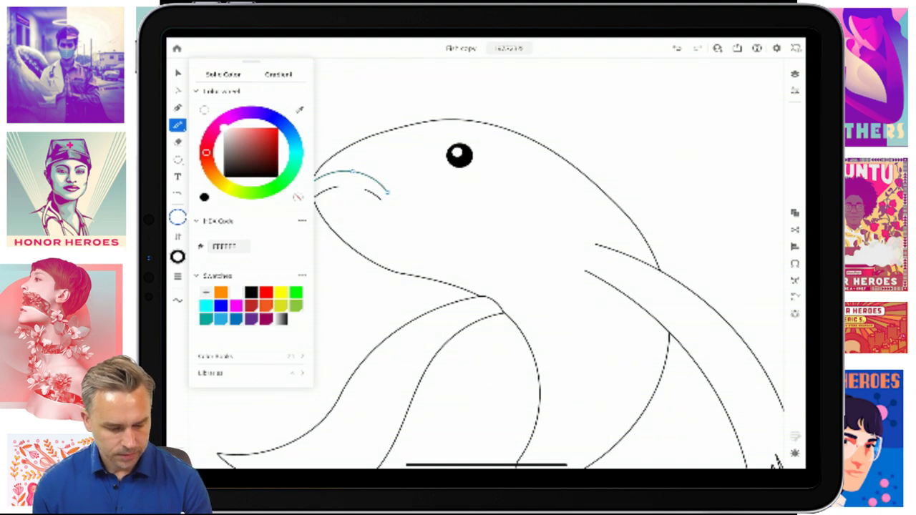
pyautogui.click(298, 197)
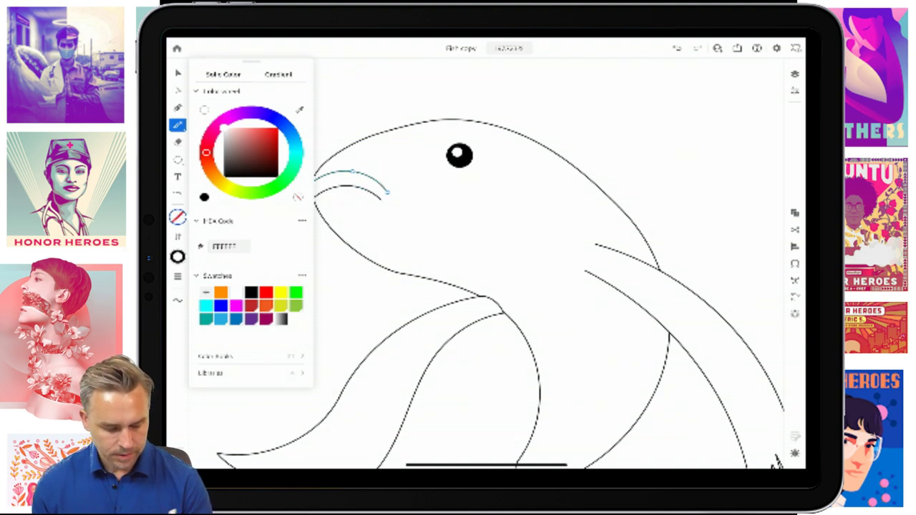
pyautogui.click(177, 72)
pyautogui.scroll(-5, 429, 250)
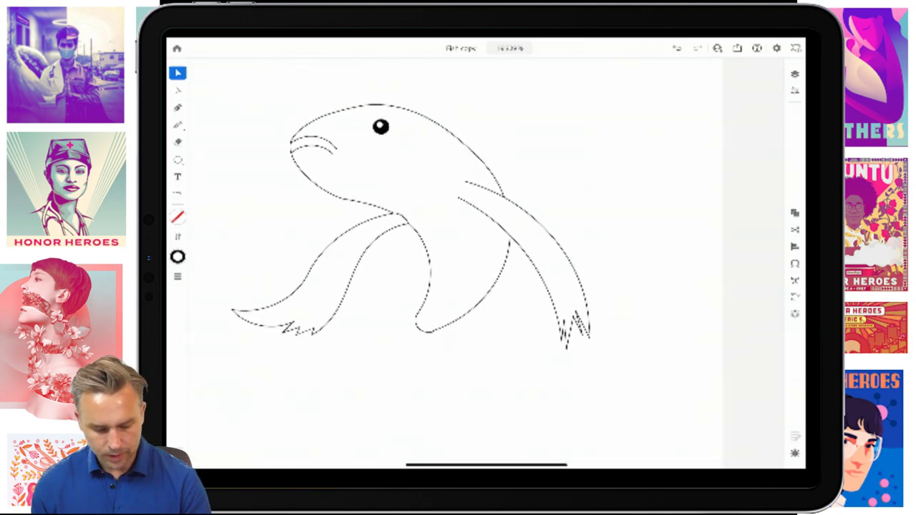
pyautogui.scroll(2, 443, 251)
pyautogui.scroll(-3, 458, 251)
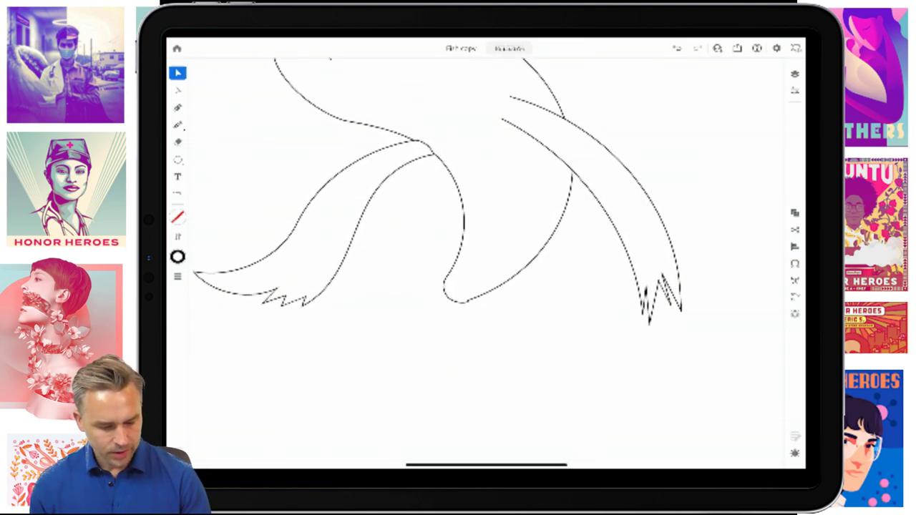
pyautogui.click(177, 125)
# - Draw a hooked lower-fin stroke ending in a zigzag beneath the body
pyautogui.moveTo(473, 240)
pyautogui.mouseDown()
pyautogui.moveTo(404, 309)
pyautogui.moveTo(425, 419)
pyautogui.moveTo(446, 443)
pyautogui.moveTo(458, 376)
pyautogui.mouseUp()
pyautogui.scroll(-2, 458, 250)
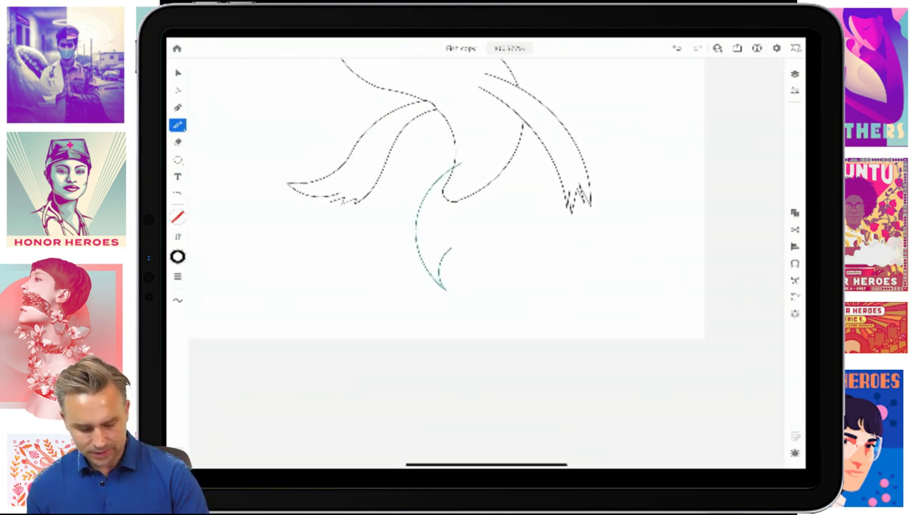
pyautogui.hotkey('ctrl', 'z')
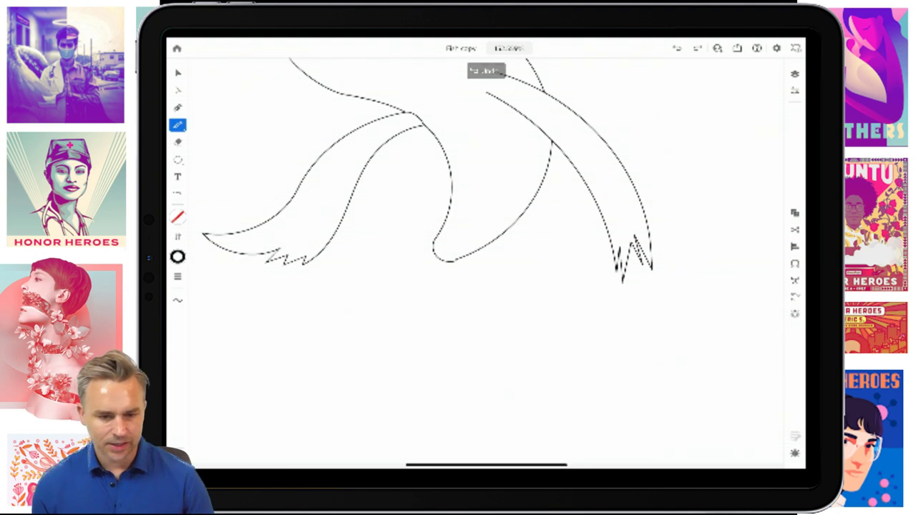
pyautogui.moveTo(465, 190)
pyautogui.mouseDown()
pyautogui.moveTo(447, 308)
pyautogui.moveTo(483, 418)
pyautogui.moveTo(473, 428)
pyautogui.moveTo(533, 372)
pyautogui.moveTo(515, 285)
pyautogui.moveTo(558, 373)
pyautogui.moveTo(479, 243)
pyautogui.moveTo(469, 190)
pyautogui.mouseUp()
pyautogui.scroll(10, 501, 322)
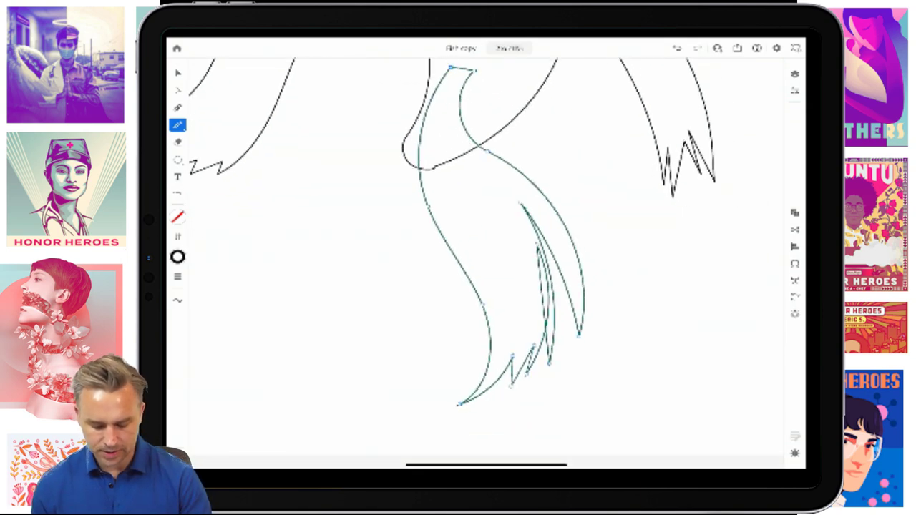
# - Drag the lower fin's anchors and curves into a tapering shape with Direct Selection
pyautogui.click(177, 90)
pyautogui.click(505, 115)
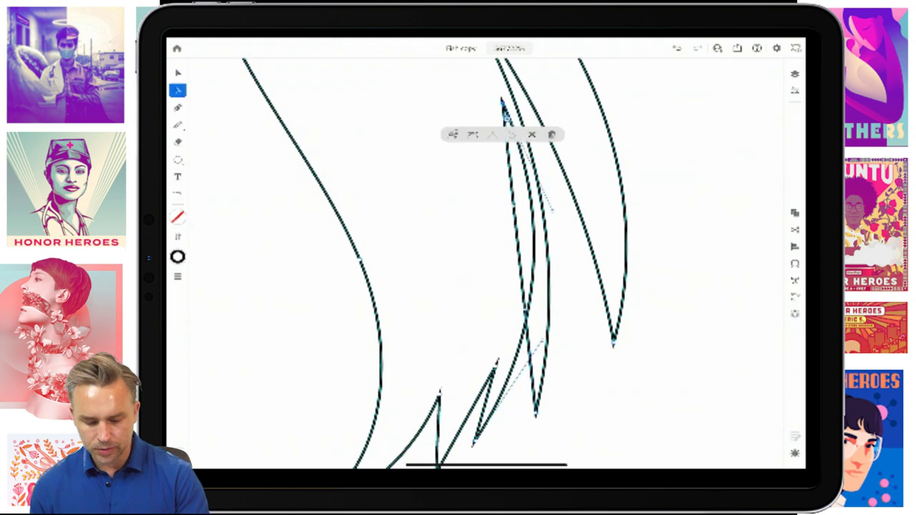
pyautogui.moveTo(505, 108); pyautogui.dragTo(520, 188)
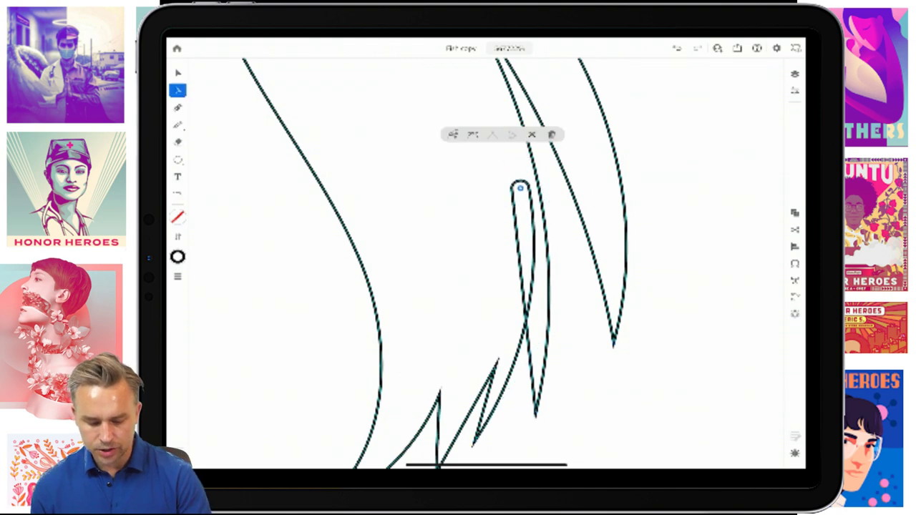
pyautogui.scroll(5, 529, 251)
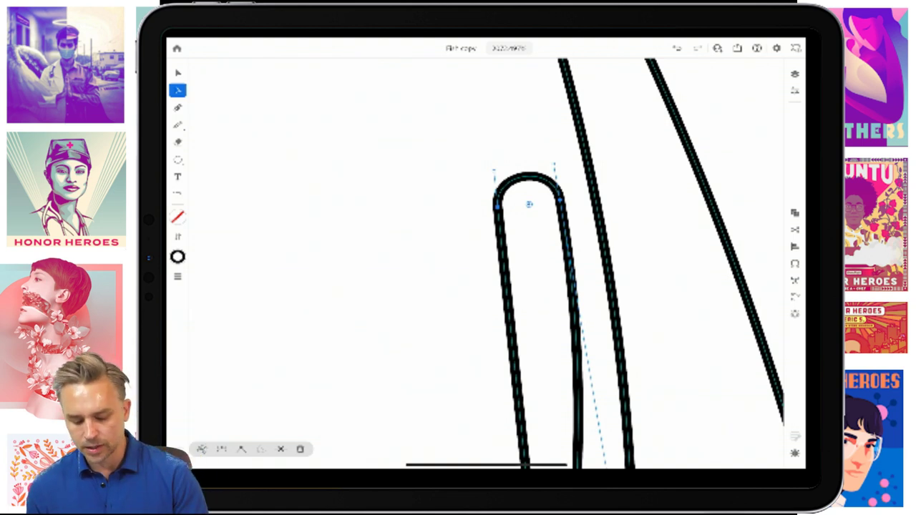
pyautogui.moveTo(528, 175); pyautogui.dragTo(493, 69)
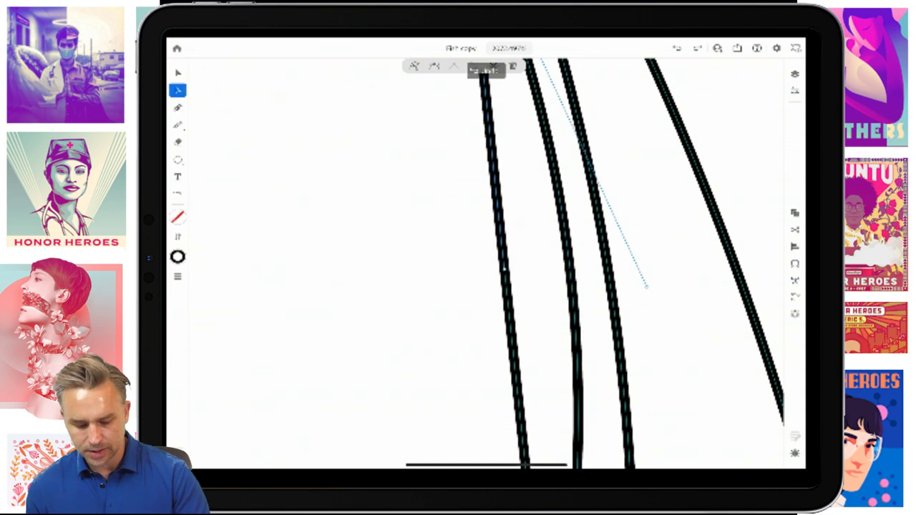
pyautogui.scroll(-5, 529, 265)
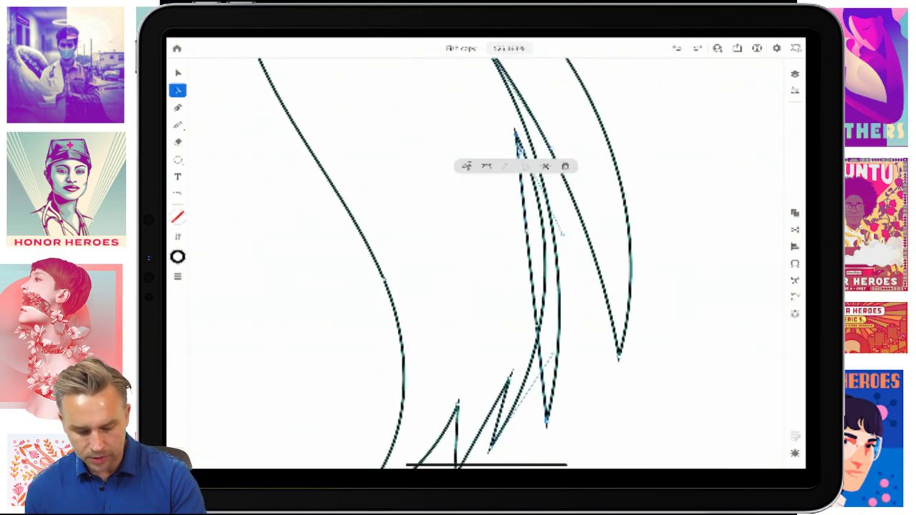
pyautogui.moveTo(515, 134); pyautogui.dragTo(511, 227)
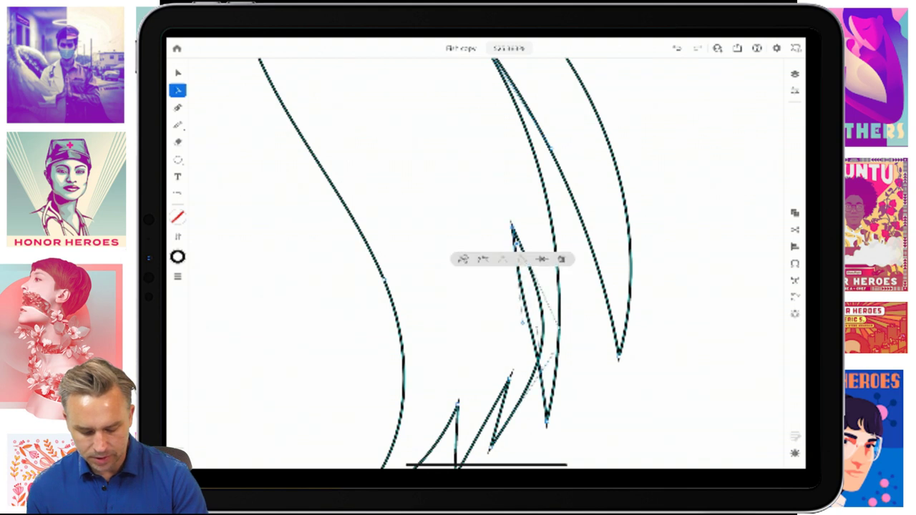
pyautogui.moveTo(533, 257); pyautogui.dragTo(575, 366)
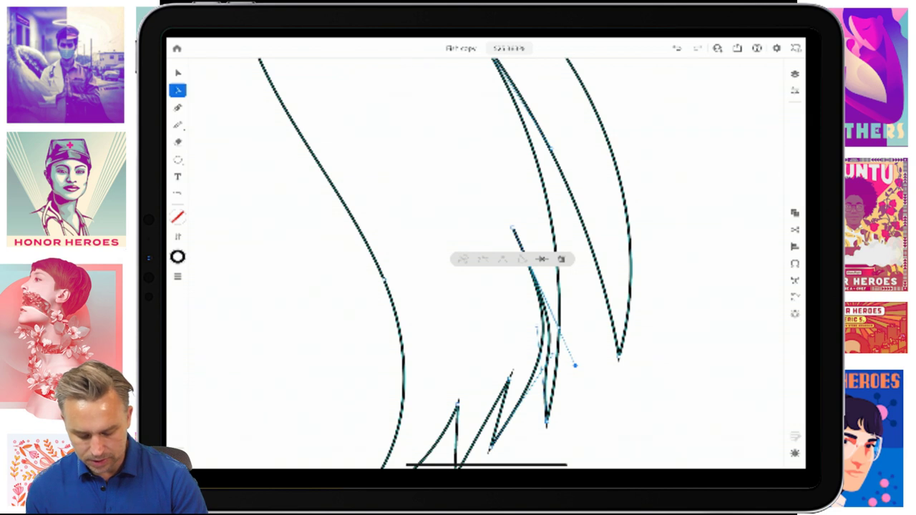
pyautogui.moveTo(537, 336); pyautogui.dragTo(536, 325)
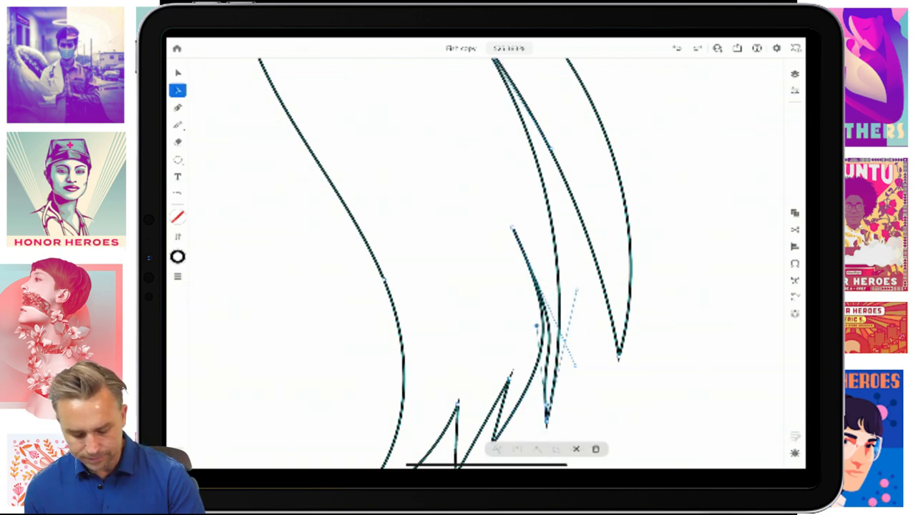
pyautogui.scroll(-5, 486, 258)
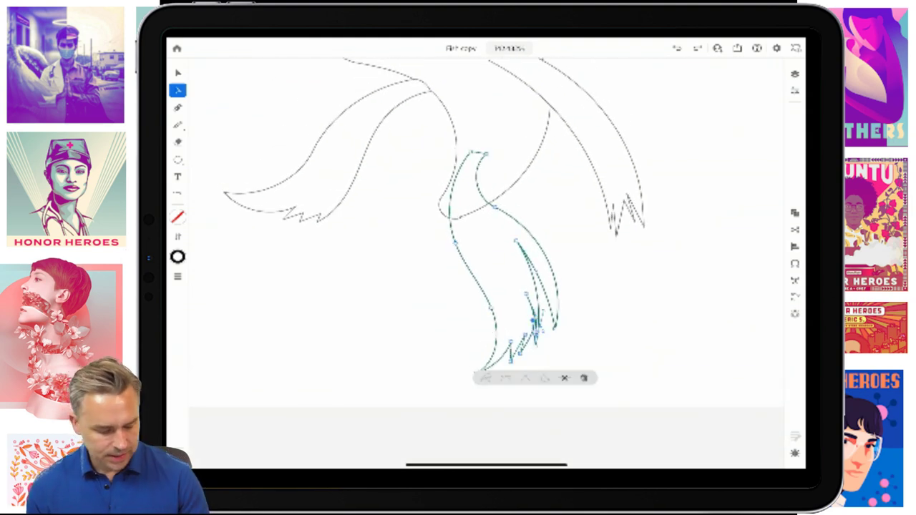
# - Fill the lower fin with white FFFFFF, then select the fin and wing paths
pyautogui.click(178, 217)
pyautogui.click(177, 217)
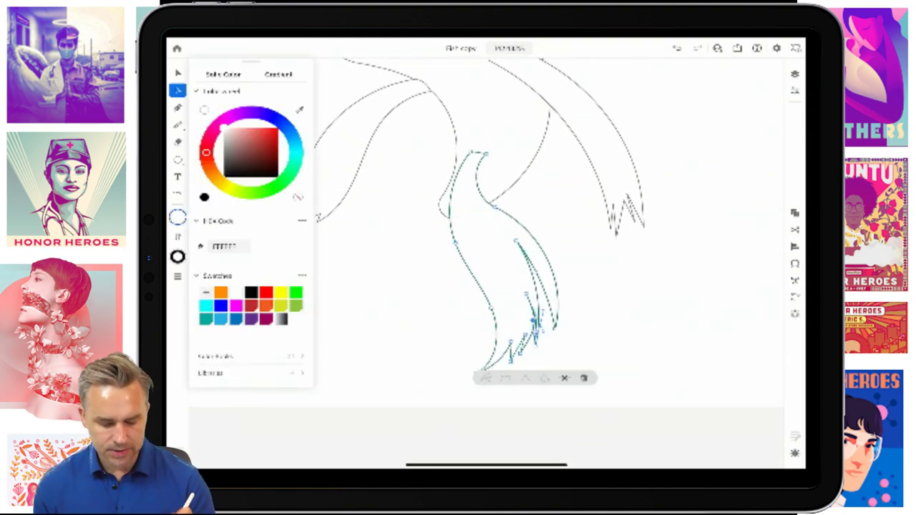
pyautogui.click(178, 72)
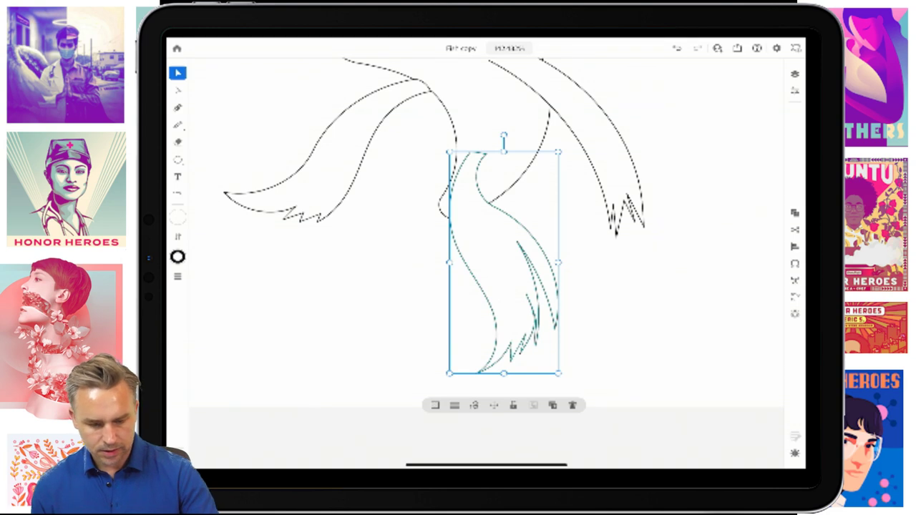
pyautogui.moveTo(400, 215); pyautogui.dragTo(486, 70)
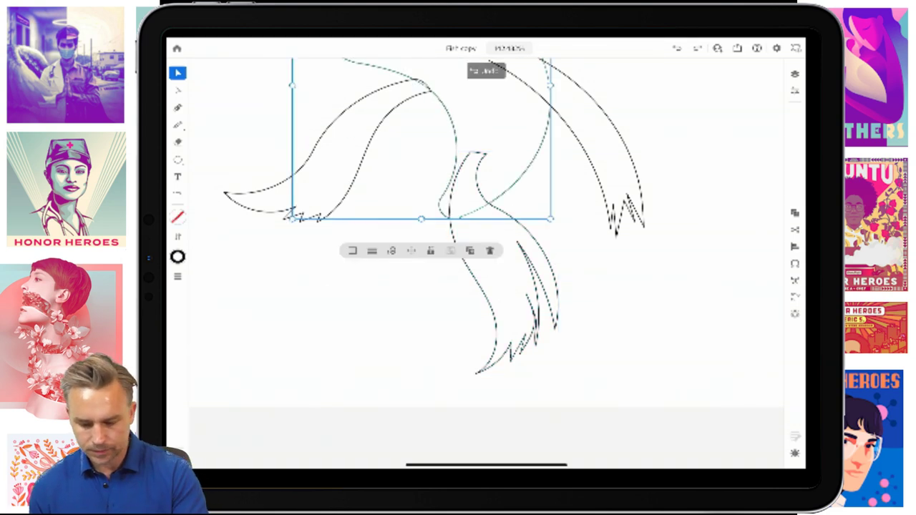
pyautogui.scroll(-5, 465, 236)
pyautogui.scroll(3, 465, 236)
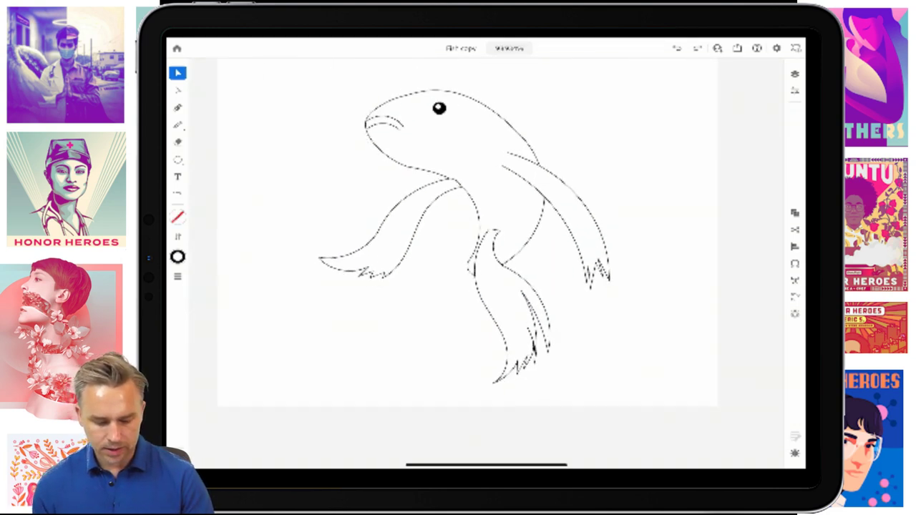
pyautogui.scroll(5, 465, 236)
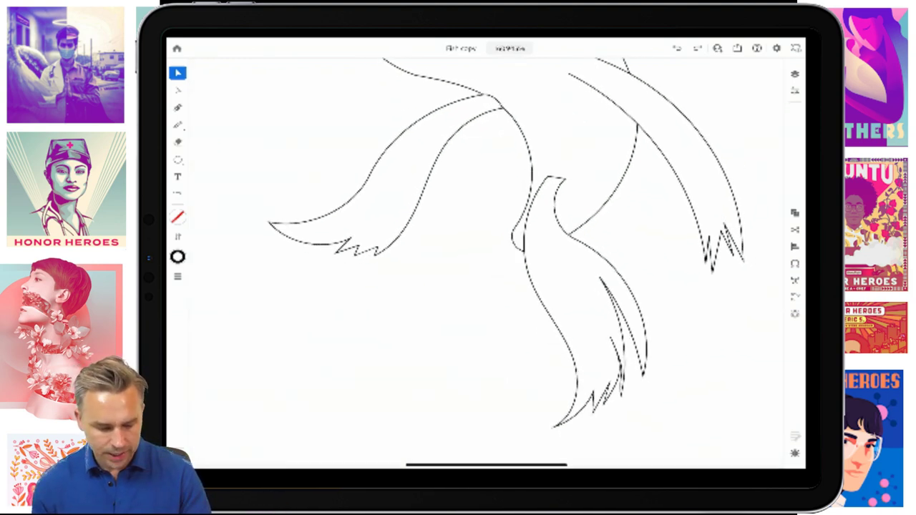
# - With the Pencil on the layer one row lower, draw a feathered wing stroke from the neck to the lower left
pyautogui.click(178, 125)
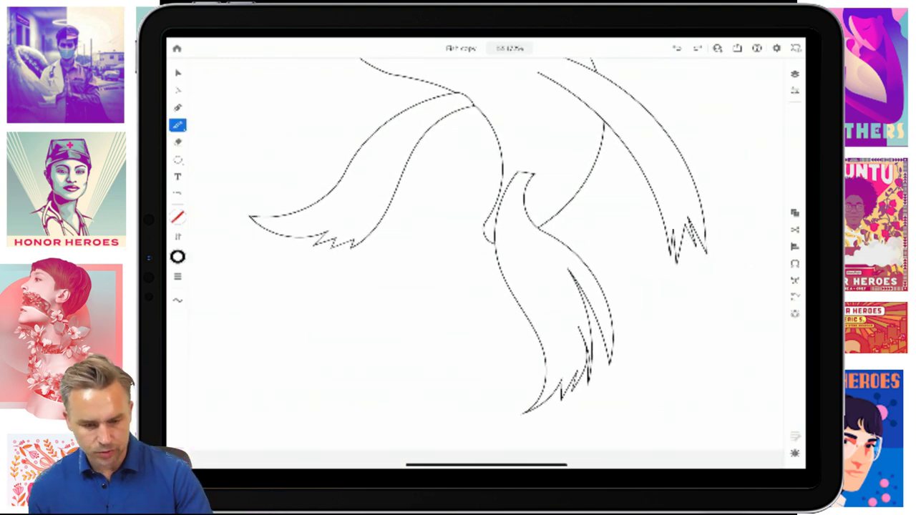
pyautogui.click(795, 74)
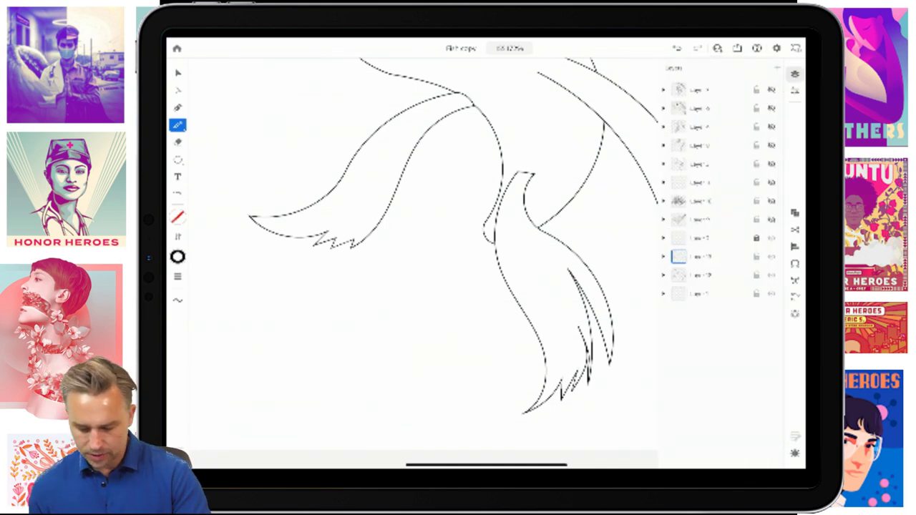
pyautogui.click(687, 275)
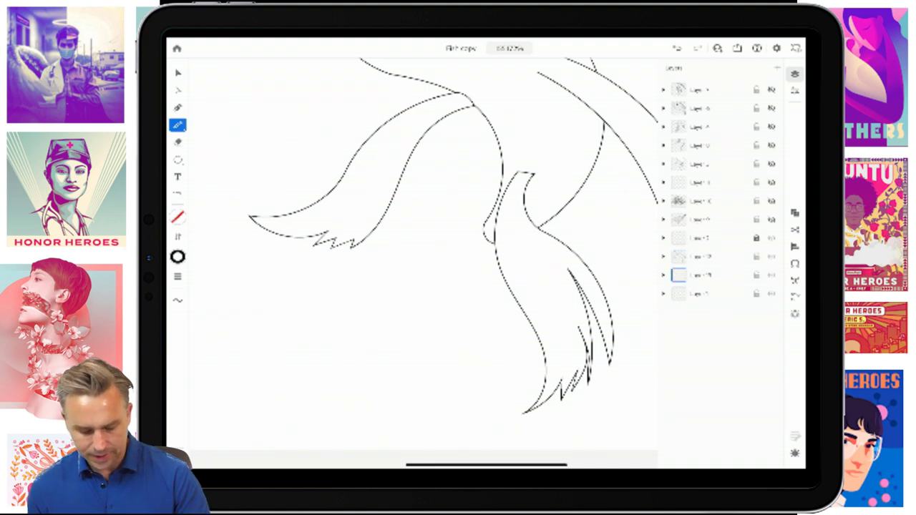
pyautogui.click(794, 73)
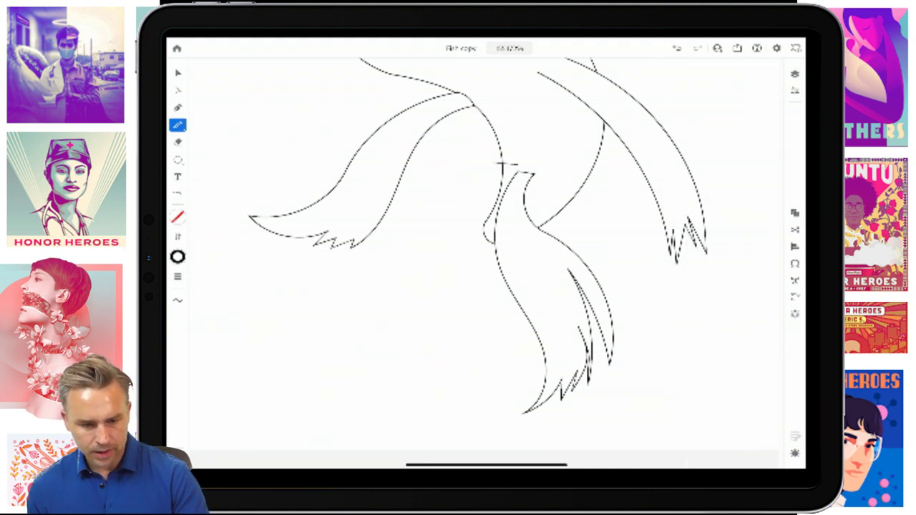
pyautogui.moveTo(517, 165)
pyautogui.mouseDown()
pyautogui.moveTo(389, 259)
pyautogui.moveTo(331, 271)
pyautogui.moveTo(284, 258)
pyautogui.moveTo(323, 277)
pyautogui.moveTo(294, 285)
pyautogui.moveTo(334, 301)
pyautogui.moveTo(298, 299)
pyautogui.moveTo(311, 313)
pyautogui.moveTo(341, 317)
pyautogui.moveTo(301, 320)
pyautogui.moveTo(345, 331)
pyautogui.moveTo(313, 343)
pyautogui.moveTo(375, 339)
pyautogui.moveTo(353, 358)
pyautogui.moveTo(356, 376)
pyautogui.moveTo(401, 332)
pyautogui.moveTo(420, 294)
pyautogui.moveTo(463, 268)
pyautogui.moveTo(477, 240)
pyautogui.moveTo(472, 215)
pyautogui.moveTo(518, 165)
pyautogui.mouseUp()
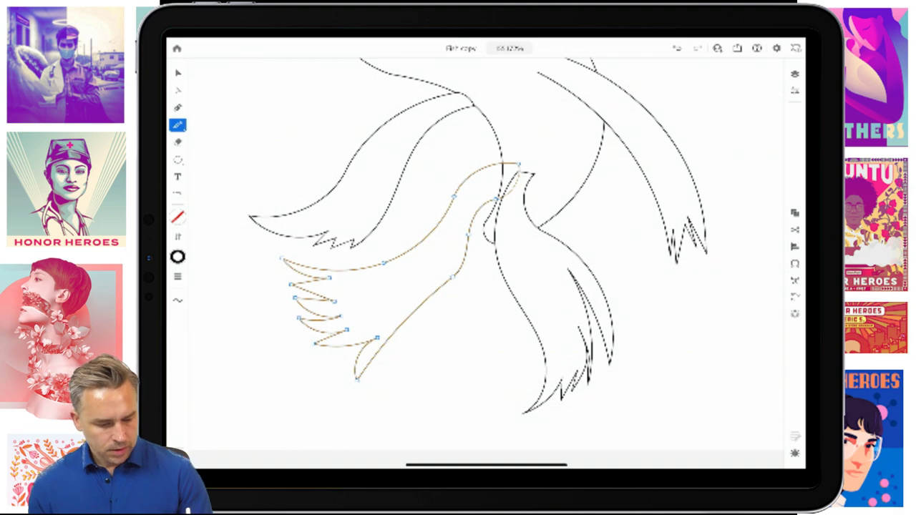
pyautogui.scroll(5, 377, 349)
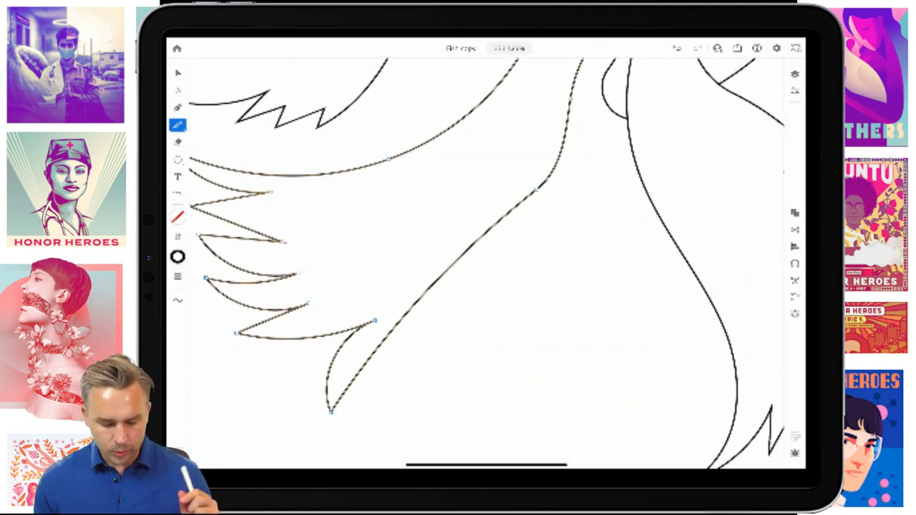
pyautogui.scroll(-5, 475, 263)
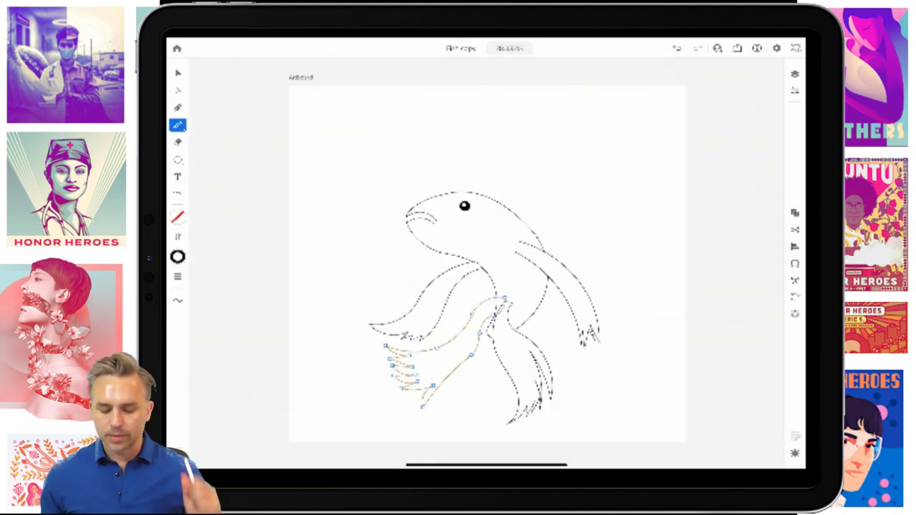
pyautogui.scroll(10, 494, 294)
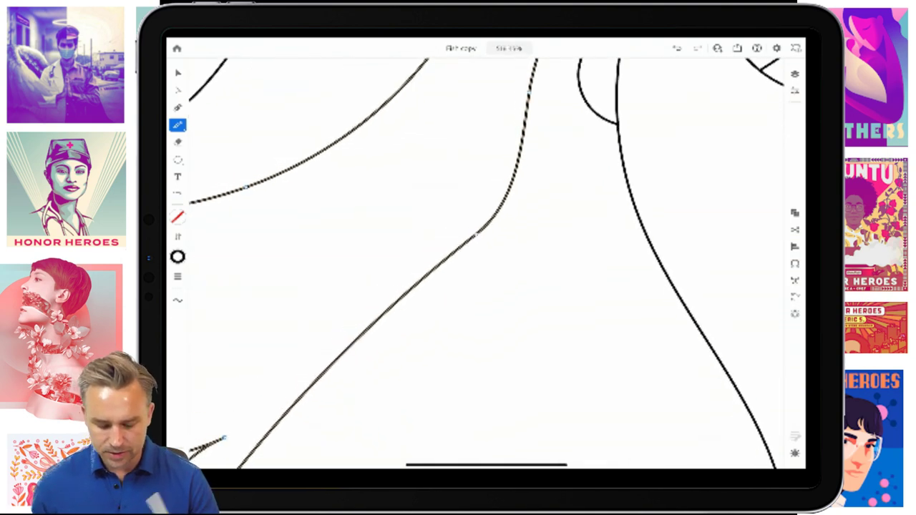
pyautogui.click(178, 90)
pyautogui.click(477, 234)
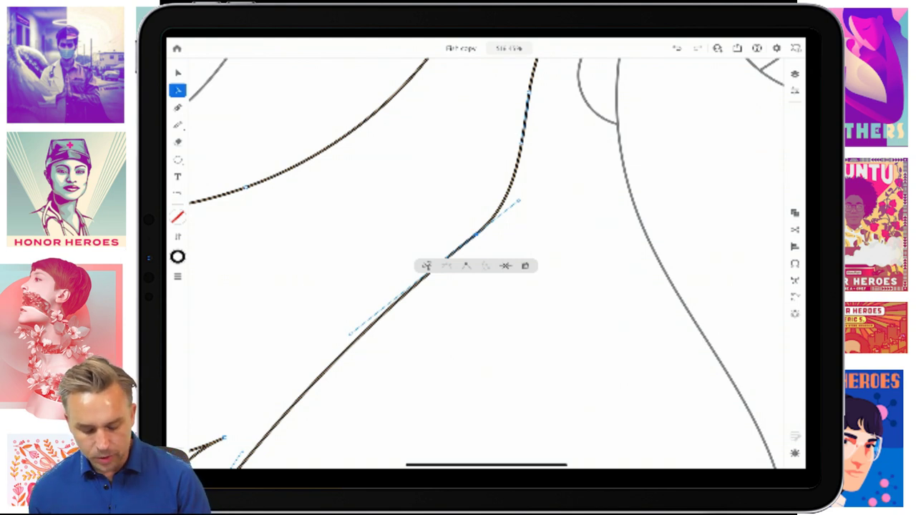
pyautogui.press('Escape')
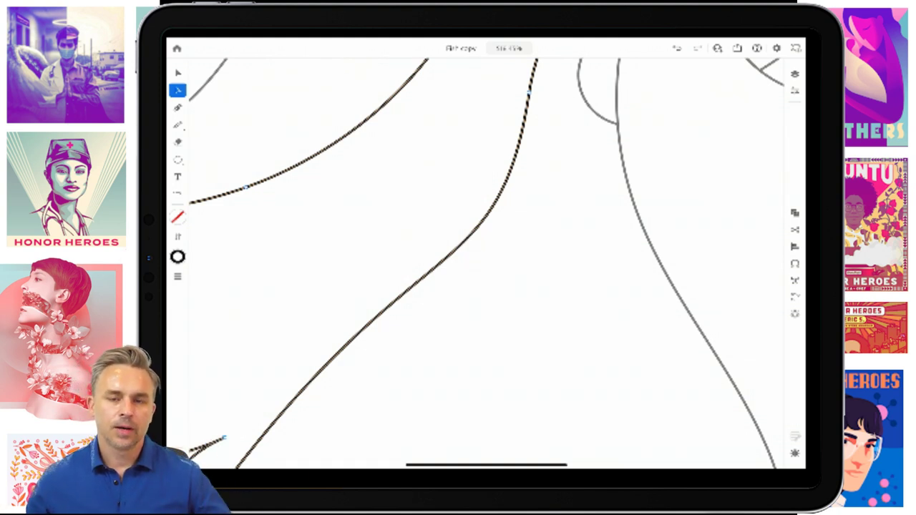
# - Select the curved path above the koi's body and open its colour options
pyautogui.scroll(-5, 486, 258)
pyautogui.scroll(3, 487, 257)
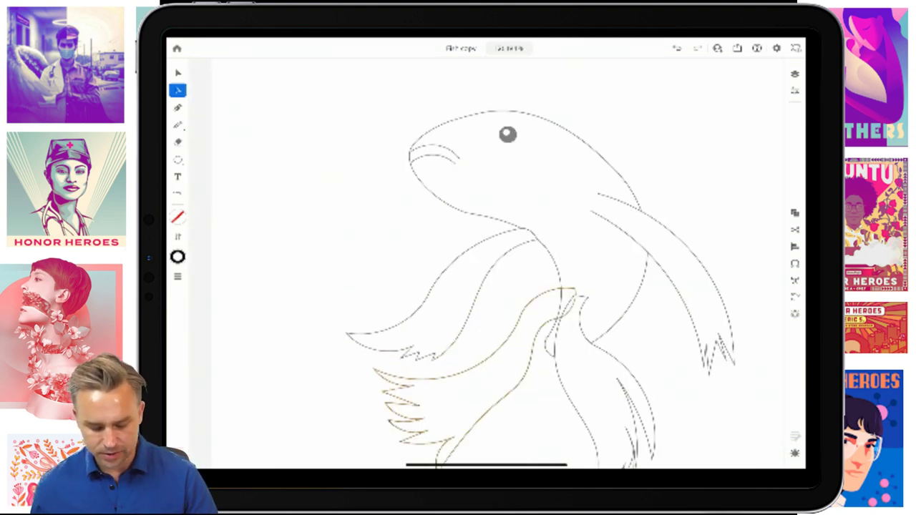
pyautogui.press('v')
pyautogui.click(508, 129)
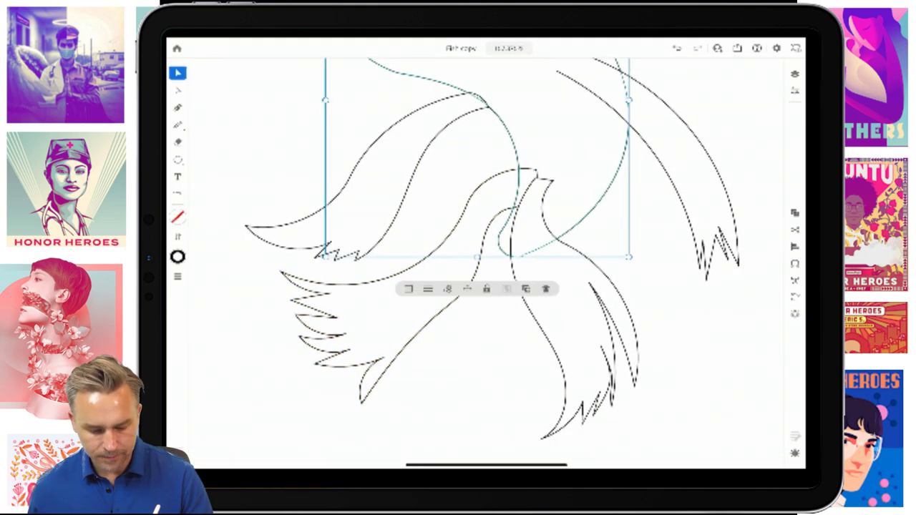
pyautogui.click(177, 217)
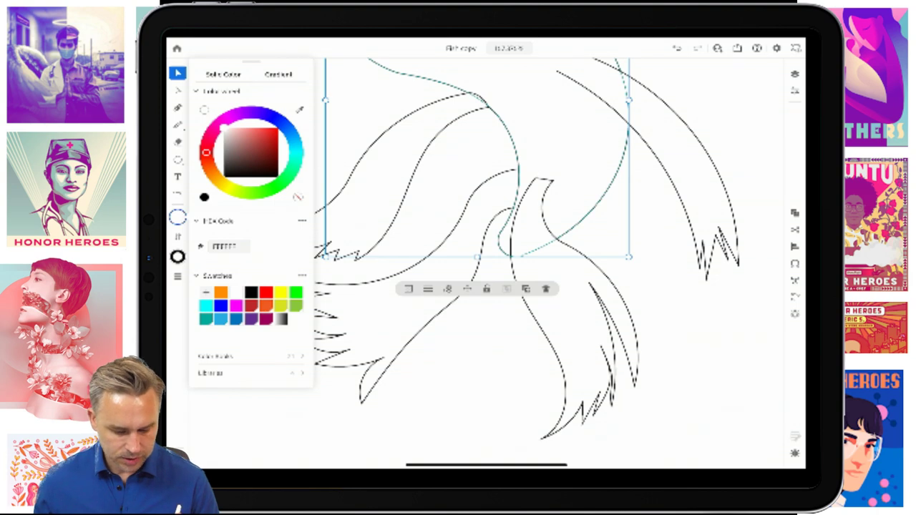
# - Rotate the koi's right fin outward to a flatter angle using its rotation handle
pyautogui.scroll(-3, 487, 258)
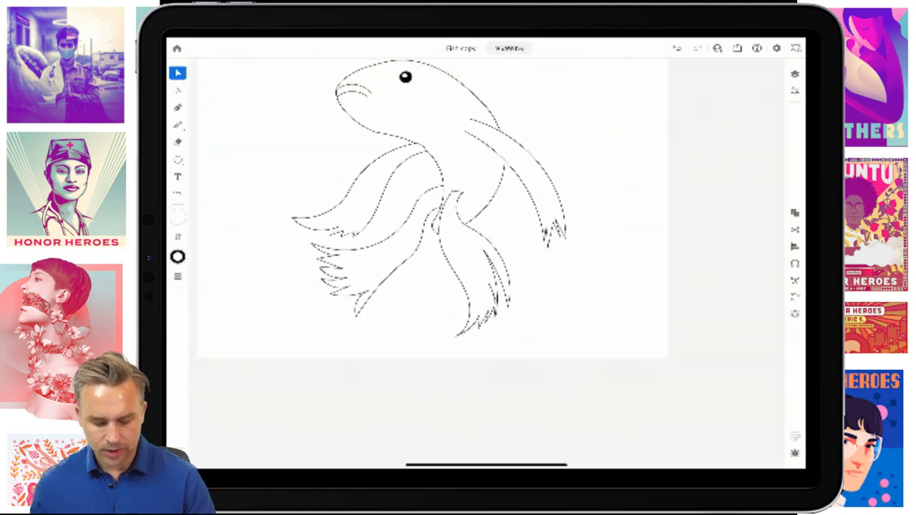
pyautogui.scroll(3, 487, 258)
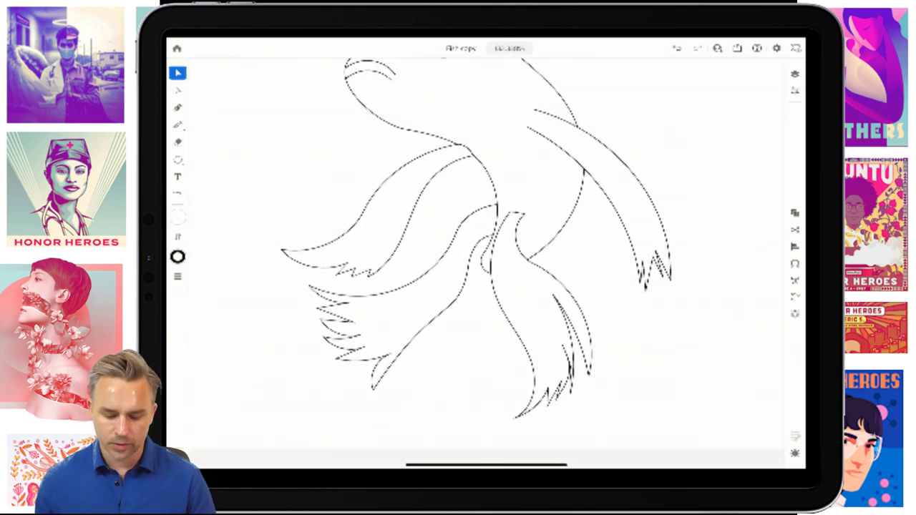
pyautogui.click(609, 165)
pyautogui.moveTo(598, 93); pyautogui.dragTo(613, 125)
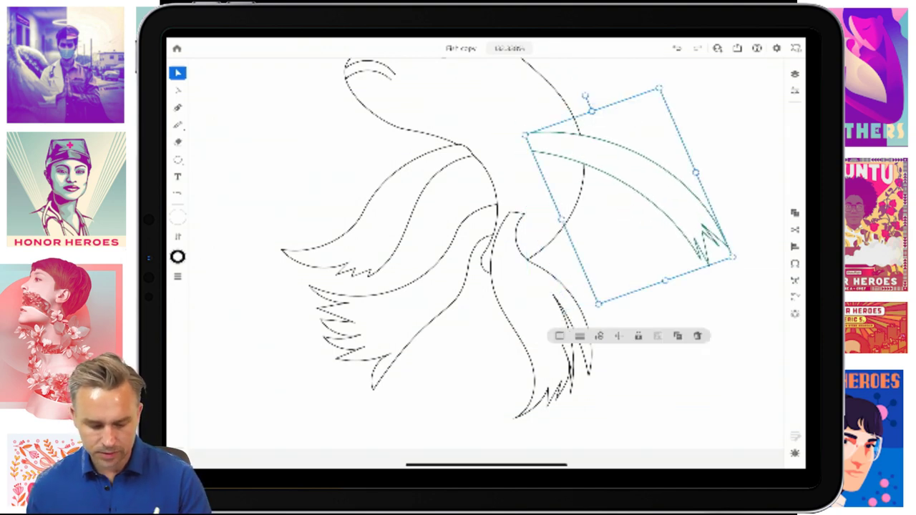
pyautogui.scroll(-3, 487, 257)
pyautogui.scroll(5, 487, 258)
pyautogui.scroll(-2, 486, 258)
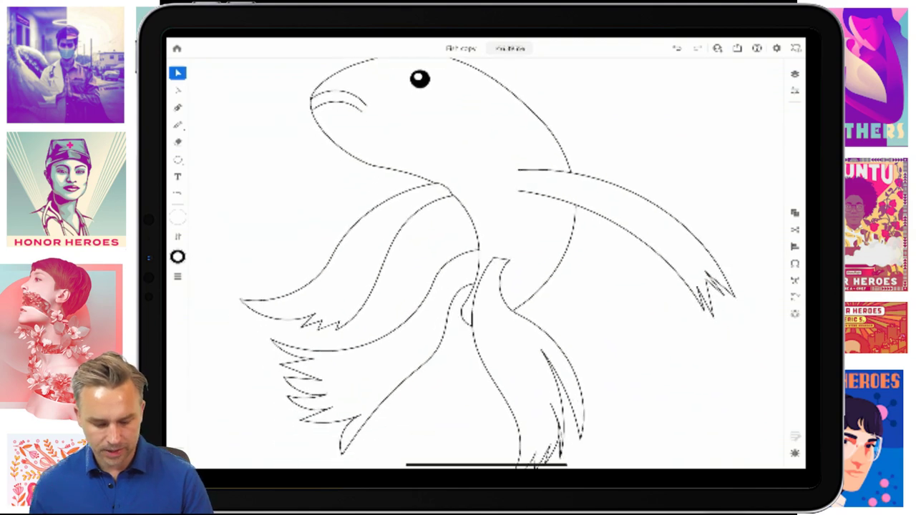
pyautogui.scroll(-3, 487, 258)
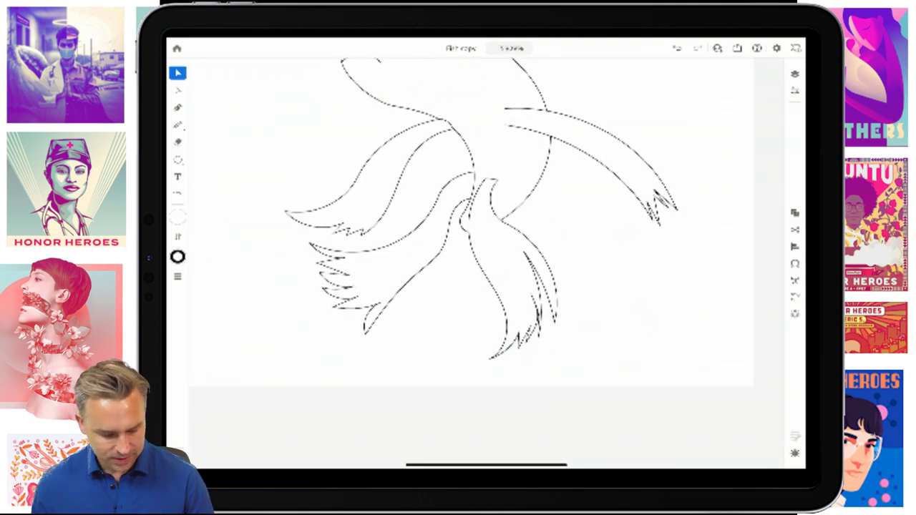
pyautogui.click(177, 124)
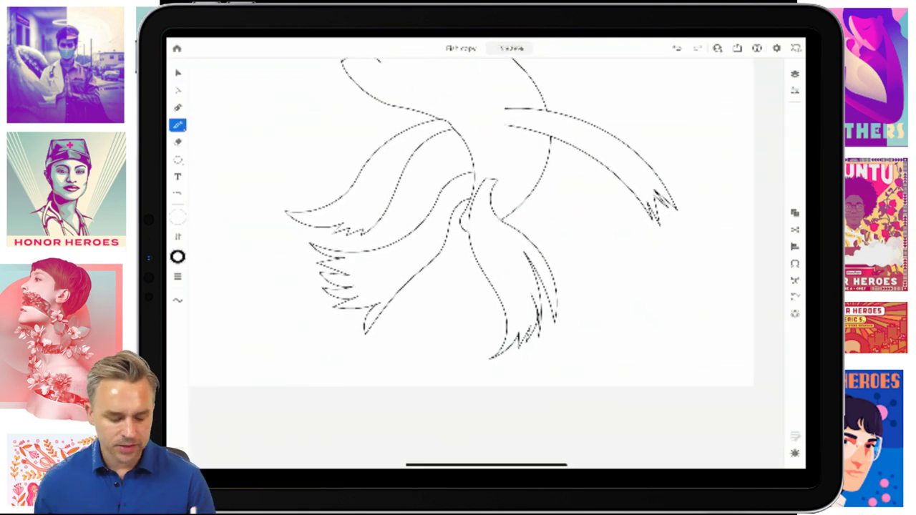
pyautogui.click(177, 107)
# - Begin a Pen outline of the lower fin, curving down into its first pointed spikes, undoing a stray anchor
pyautogui.scroll(5, 404, 340)
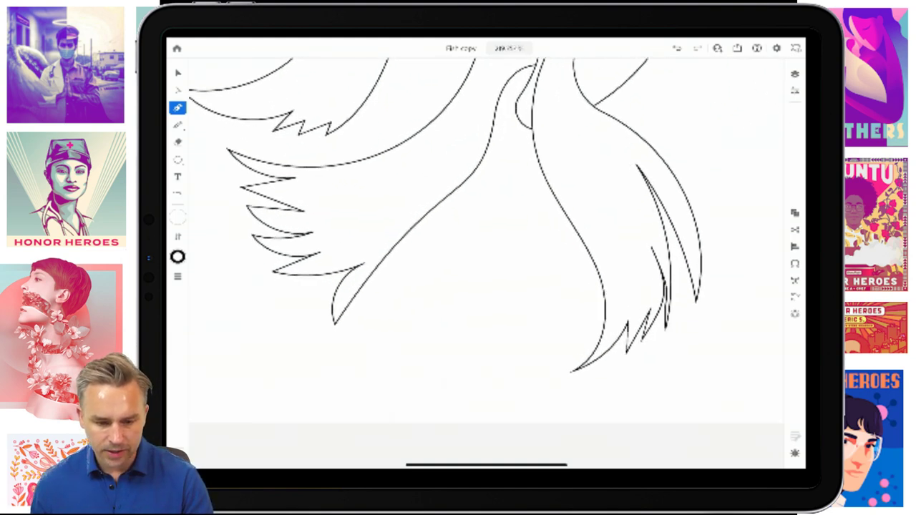
pyautogui.click(530, 79)
pyautogui.moveTo(466, 184); pyautogui.dragTo(464, 252)
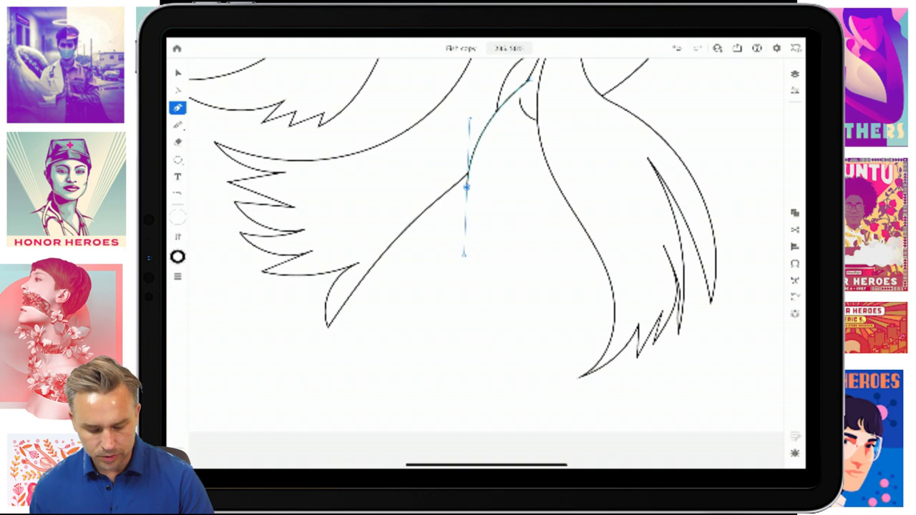
pyautogui.click(486, 356)
pyautogui.moveTo(487, 354); pyautogui.dragTo(499, 330)
pyautogui.moveTo(510, 378); pyautogui.dragTo(523, 396)
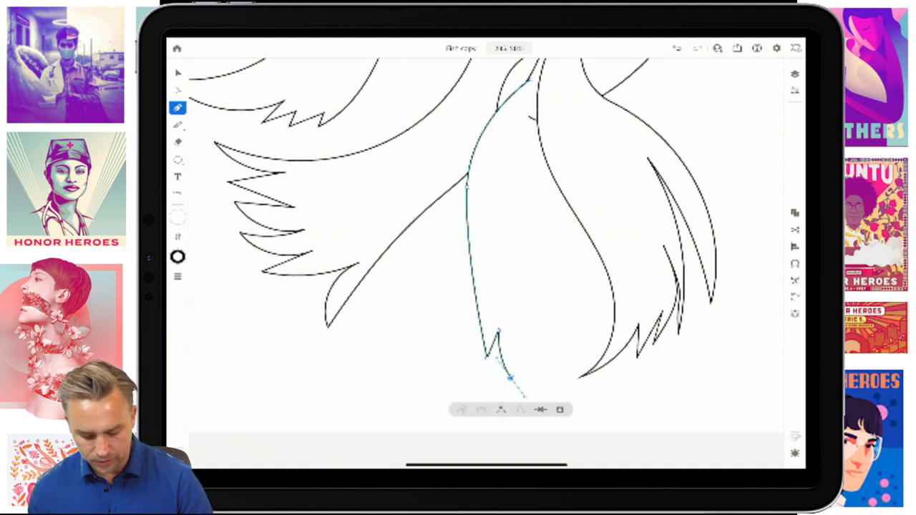
pyautogui.click(526, 393)
pyautogui.click(520, 323)
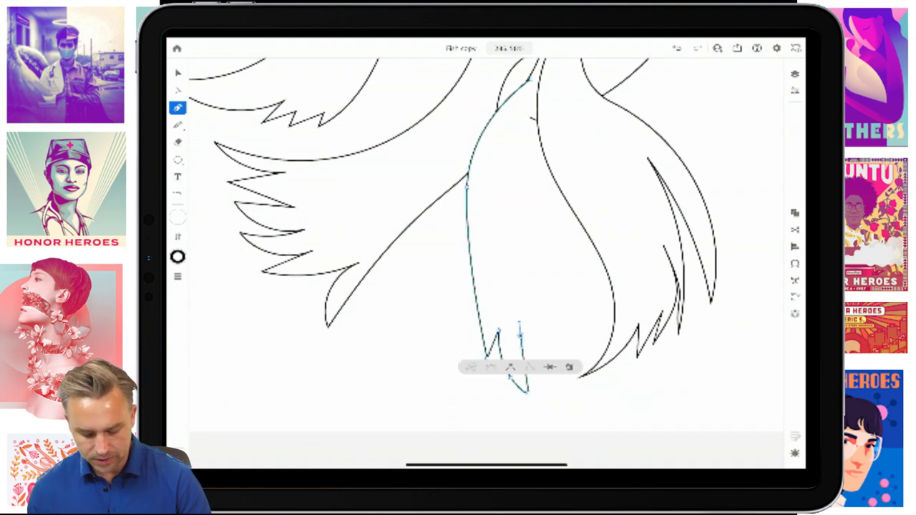
pyautogui.click(549, 385)
pyautogui.click(583, 393)
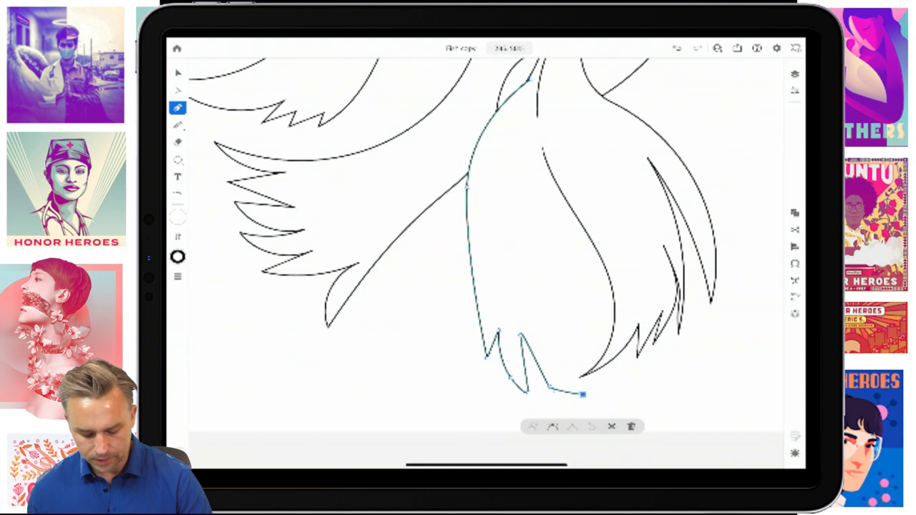
pyautogui.hotkey('ctrl', 'z')
# - Add the remaining curved spike tips, curve back up the fin's edge and close the path
pyautogui.click(538, 323)
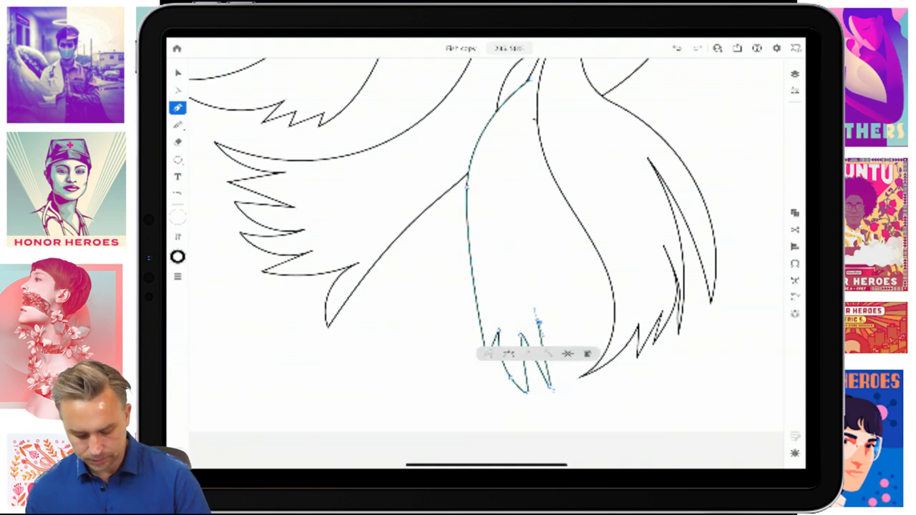
pyautogui.moveTo(534, 309); pyautogui.dragTo(538, 290)
pyautogui.moveTo(576, 403); pyautogui.dragTo(588, 419)
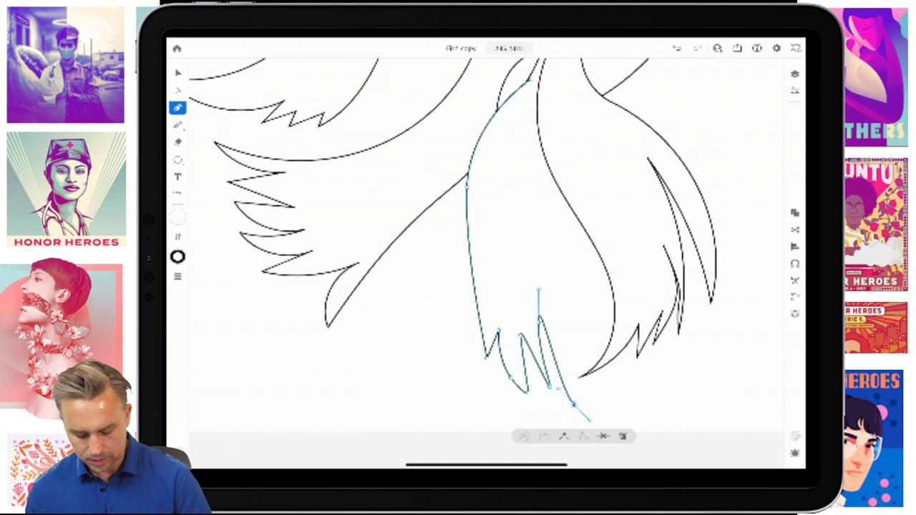
pyautogui.moveTo(561, 343); pyautogui.dragTo(561, 326)
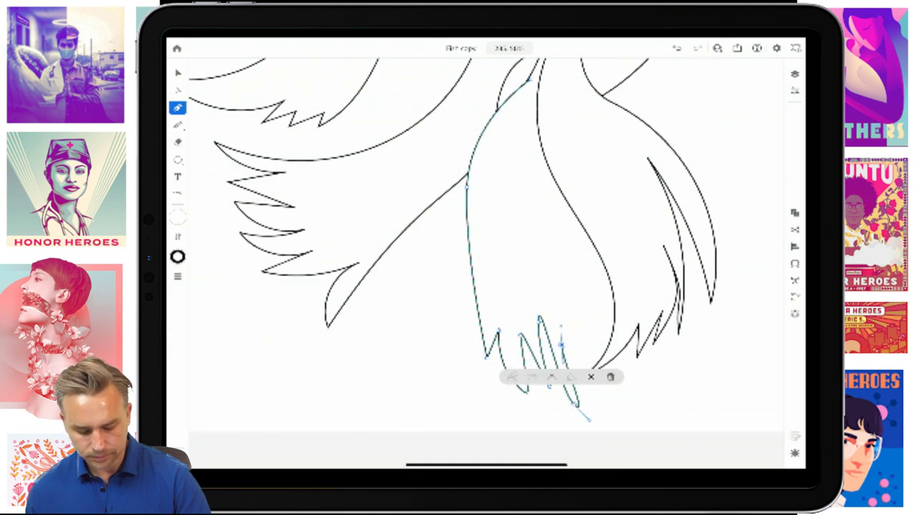
pyautogui.moveTo(595, 392); pyautogui.dragTo(605, 405)
pyautogui.moveTo(575, 324); pyautogui.dragTo(565, 297)
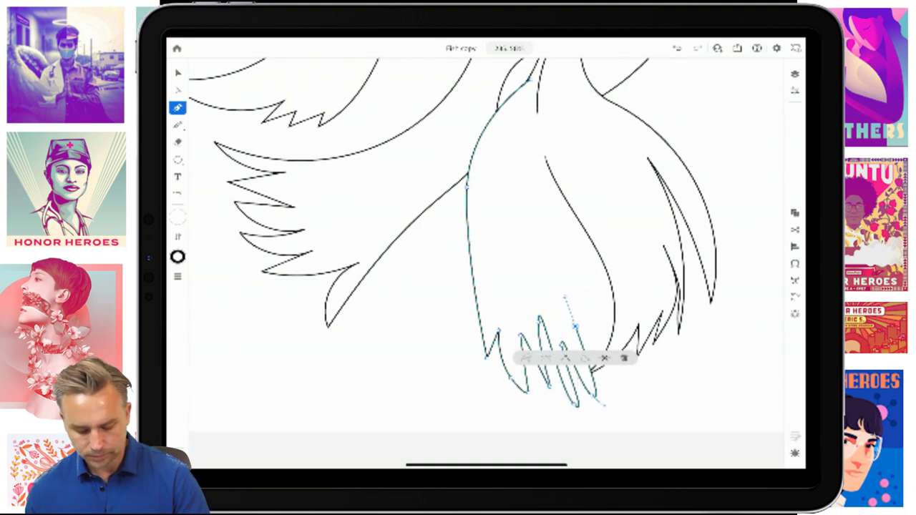
pyautogui.moveTo(530, 195); pyautogui.dragTo(532, 156)
pyautogui.moveTo(555, 106); pyautogui.dragTo(562, 82)
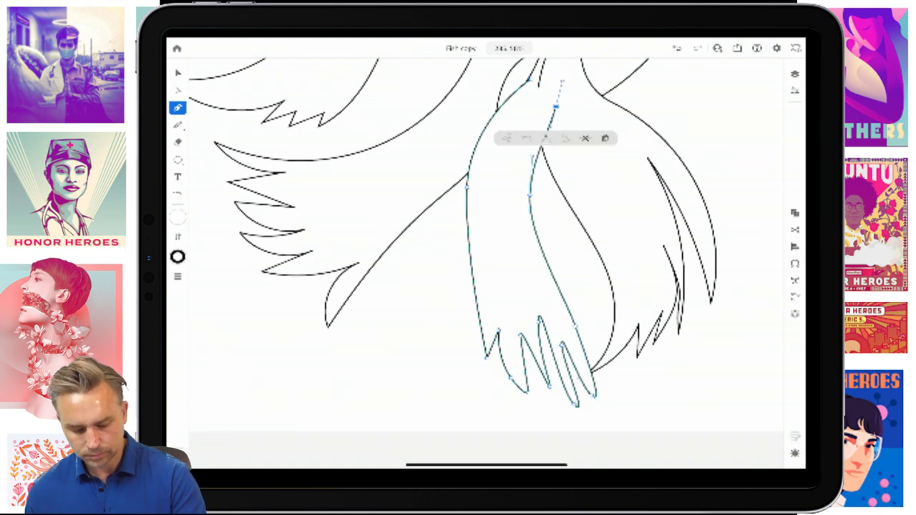
pyautogui.click(557, 65)
pyautogui.click(177, 102)
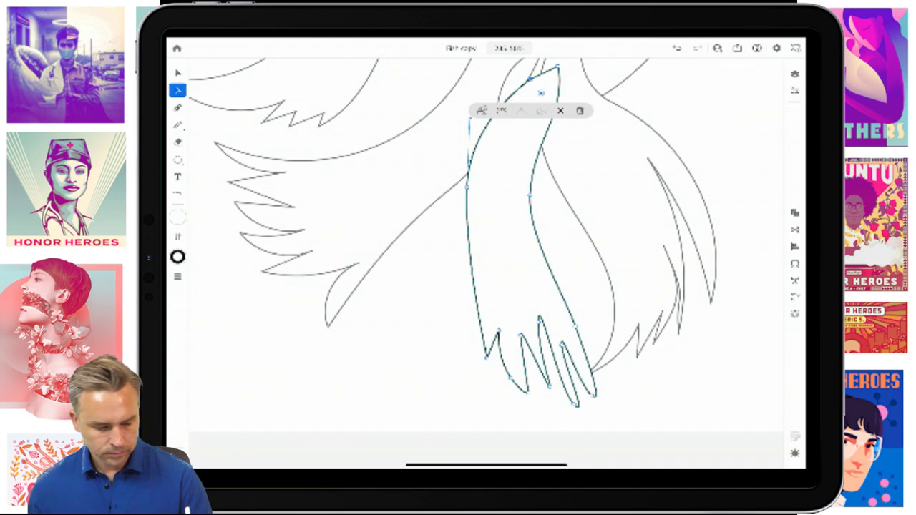
# - In Layers, expand the fish layer and drag the new fin path below the eye circles
pyautogui.press('v')
pyautogui.click(795, 90)
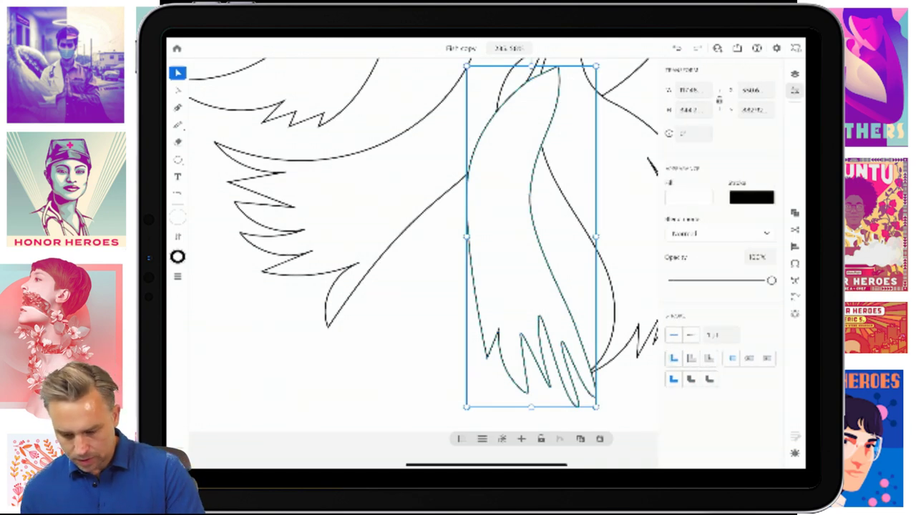
pyautogui.click(794, 73)
pyautogui.click(715, 256)
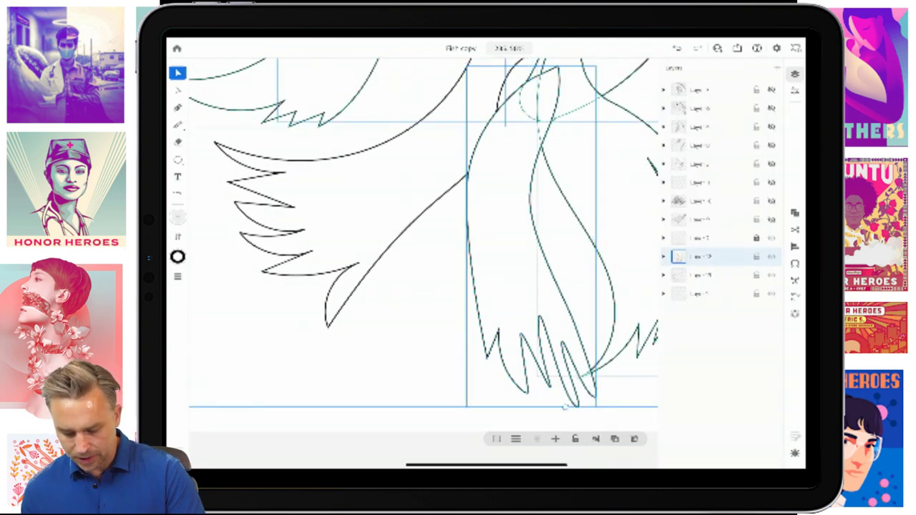
pyautogui.click(664, 256)
pyautogui.scroll(-1, 721, 286)
pyautogui.scroll(1, 721, 286)
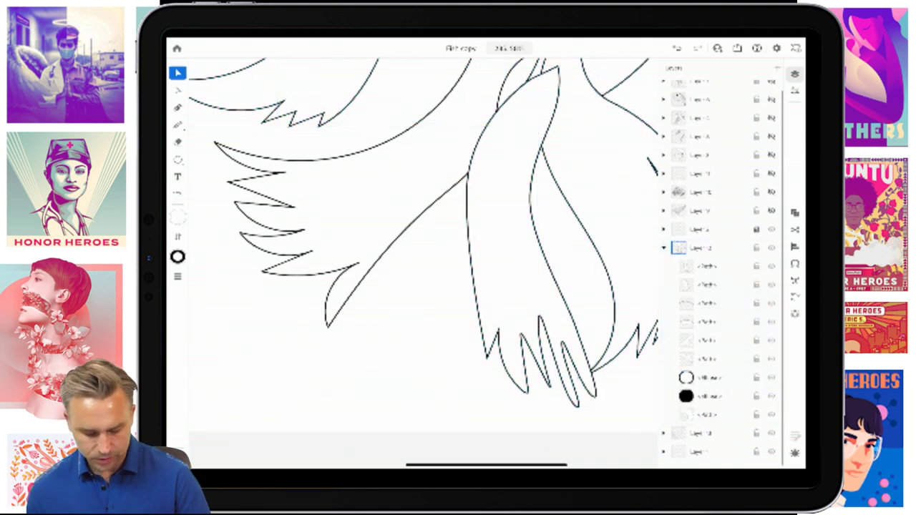
pyautogui.click(709, 266)
pyautogui.moveTo(708, 266); pyautogui.dragTo(708, 396)
# - Deselect, zoom out to show the whole fish, and briefly open then close the fill colour settings
pyautogui.click(358, 344)
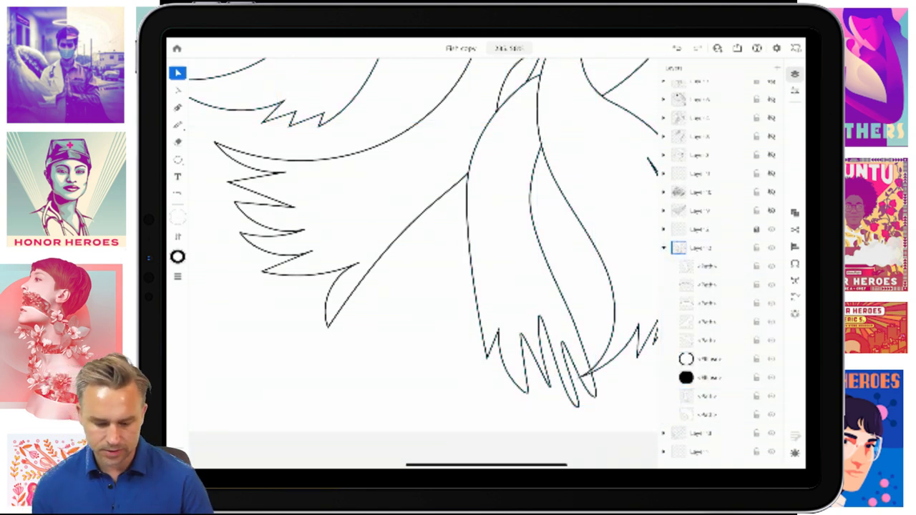
pyautogui.scroll(-5, 422, 215)
pyautogui.scroll(-3, 451, 257)
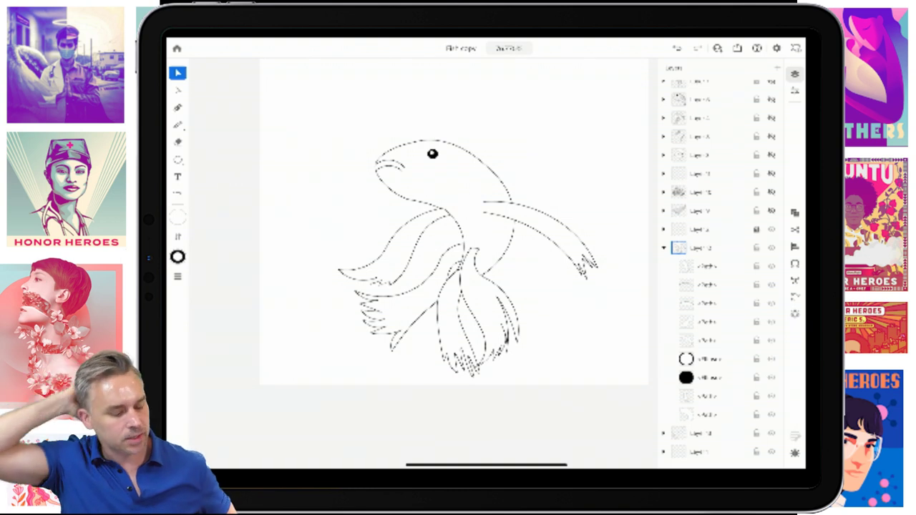
pyautogui.click(178, 217)
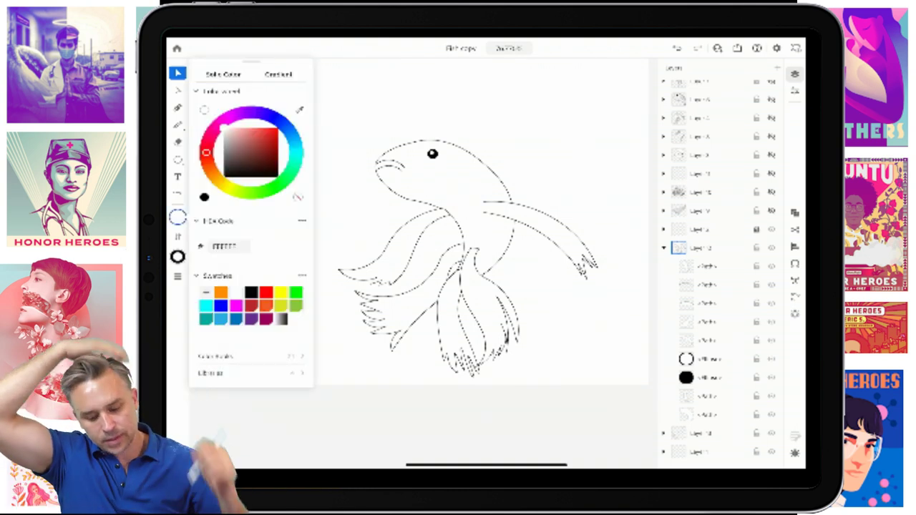
pyautogui.click(178, 217)
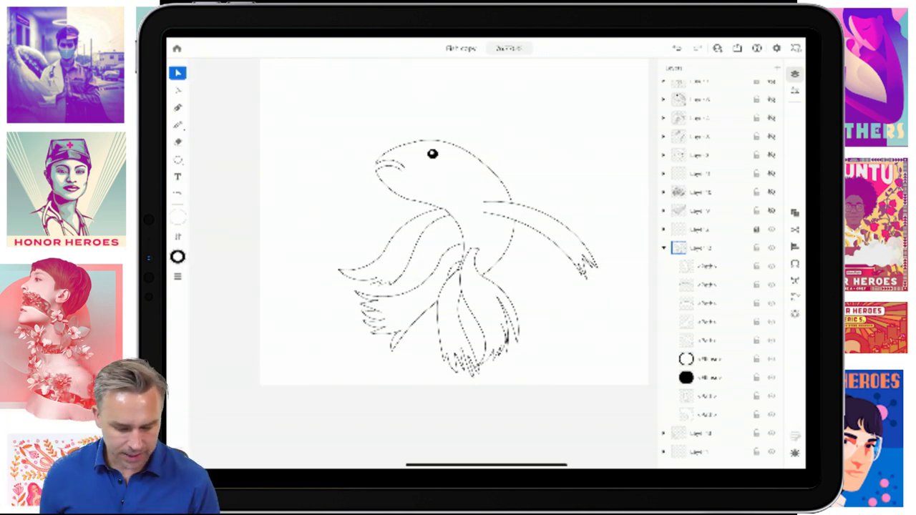
# - Group all fish parts, shrink the group to about 102 by 93 near the artboard's top, and bring up the Repeat choices
pyautogui.click(678, 248)
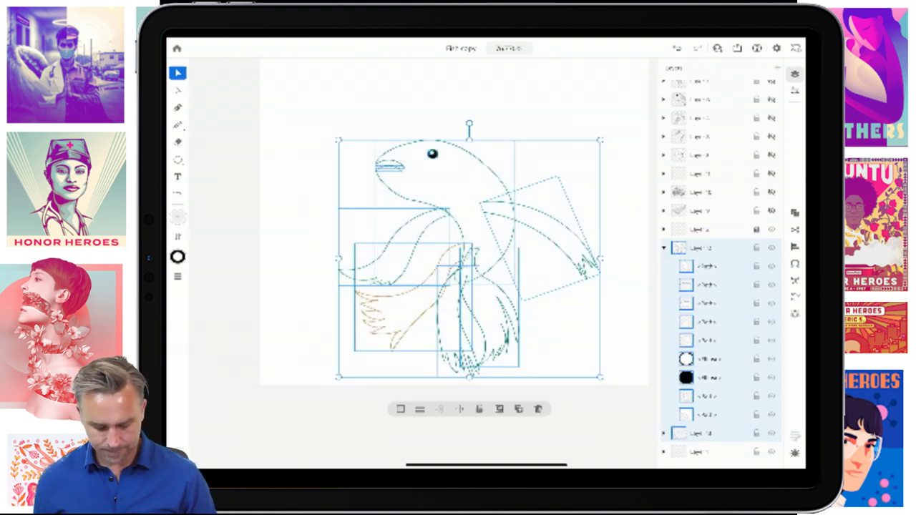
pyautogui.hotkey('ctrl', 'g')
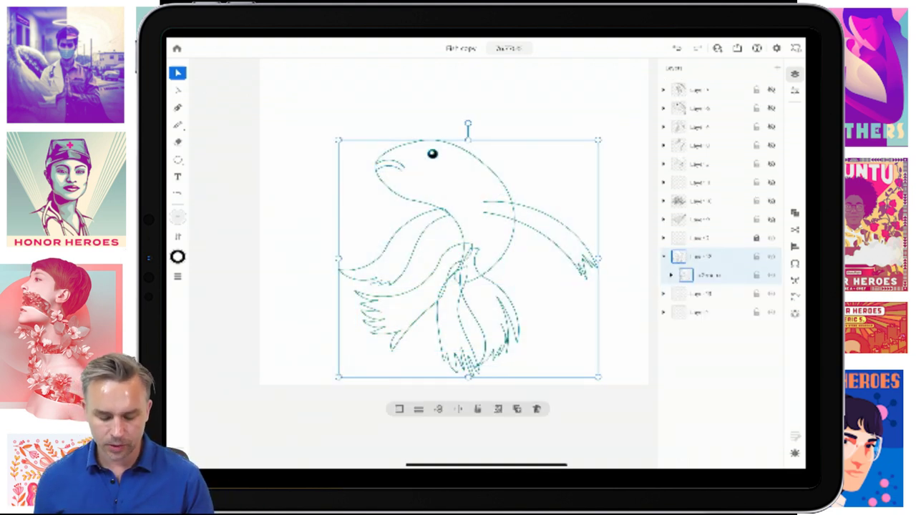
pyautogui.moveTo(598, 376); pyautogui.dragTo(469, 259)
pyautogui.moveTo(402, 197); pyautogui.dragTo(462, 172)
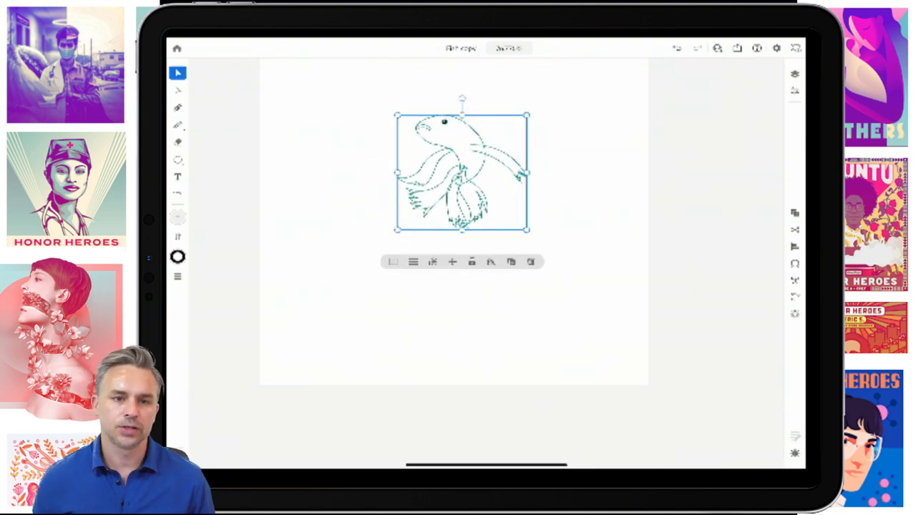
pyautogui.moveTo(527, 231); pyautogui.dragTo(470, 181)
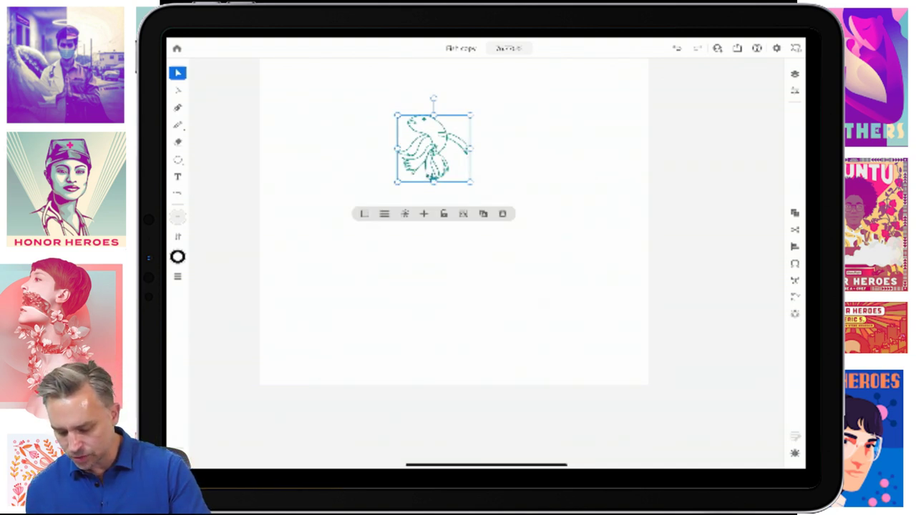
pyautogui.click(795, 312)
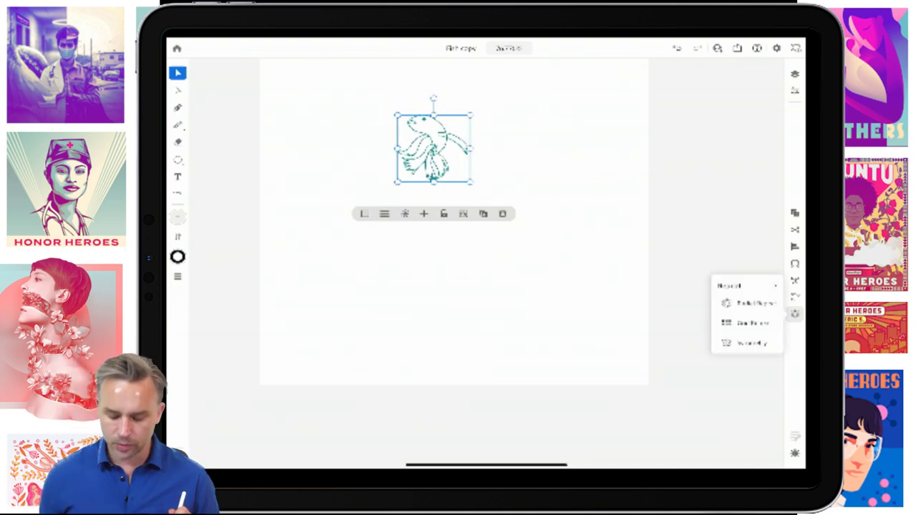
# - Apply Radial Repeat to the fish group and drag its handle to add copies, about ten in the ring
pyautogui.click(747, 303)
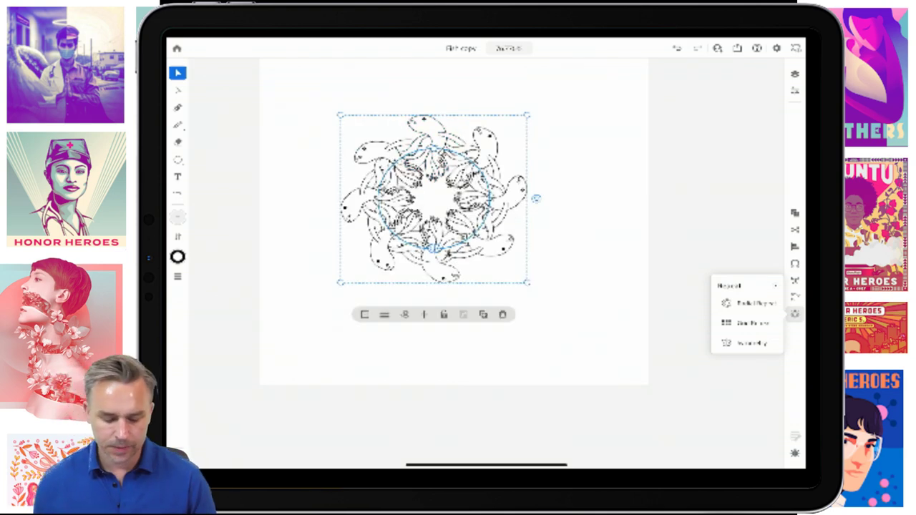
pyautogui.scroll(3, 469, 186)
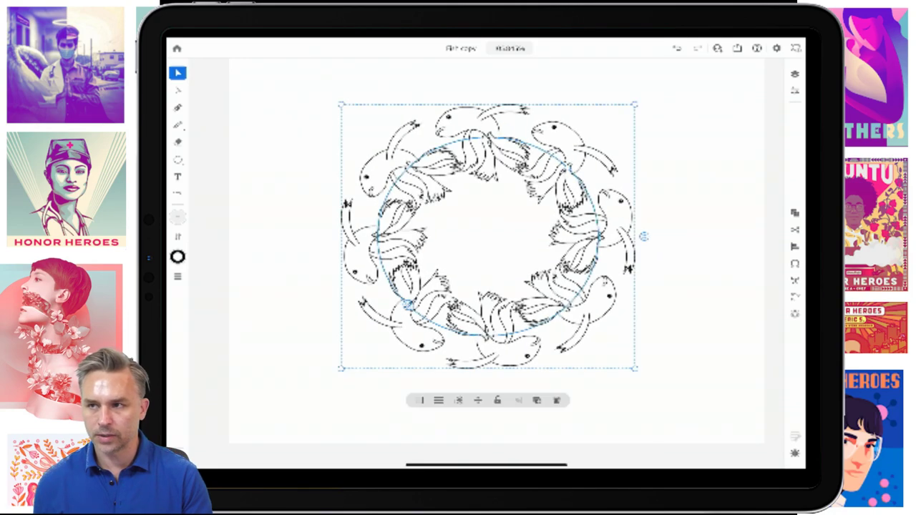
pyautogui.moveTo(643, 236); pyautogui.dragTo(643, 236)
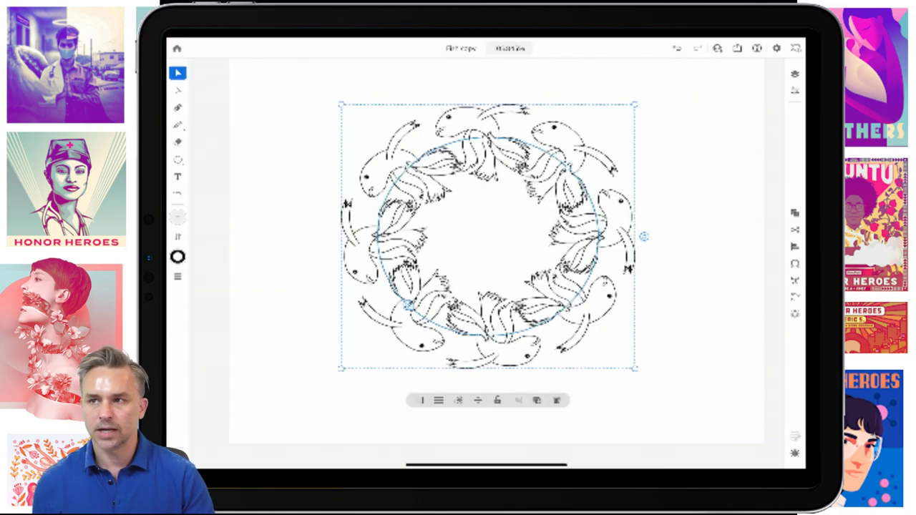
pyautogui.scroll(3, 487, 236)
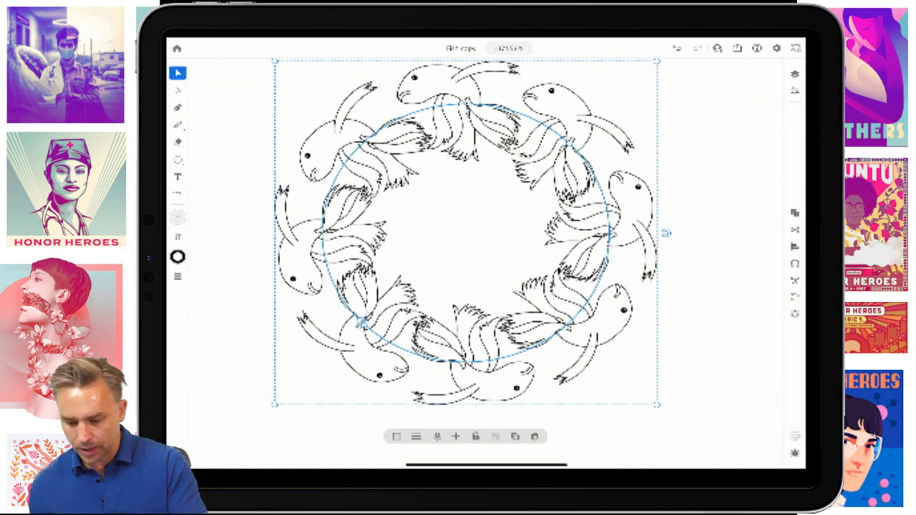
# - Move the new layer to the bottom of the layer stack
pyautogui.click(794, 74)
pyautogui.click(698, 312)
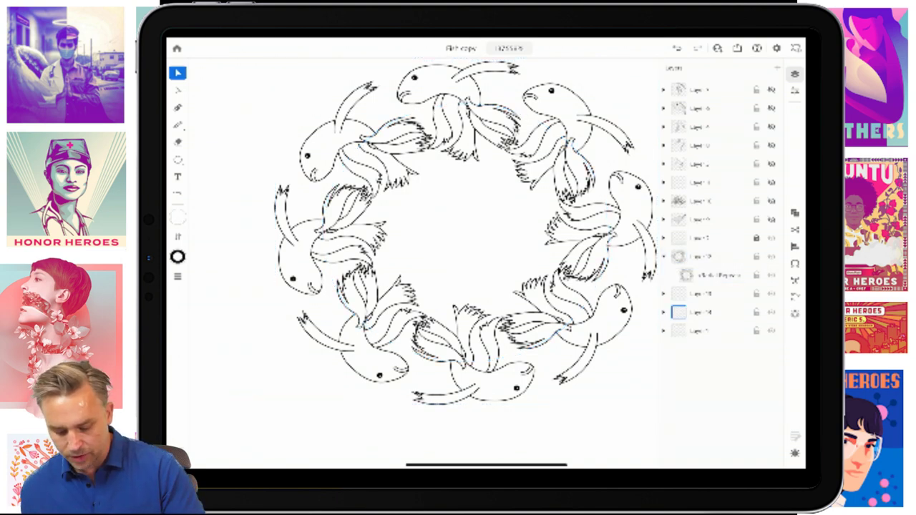
pyautogui.moveTo(678, 312); pyautogui.dragTo(678, 331)
pyautogui.scroll(-5, 358, 215)
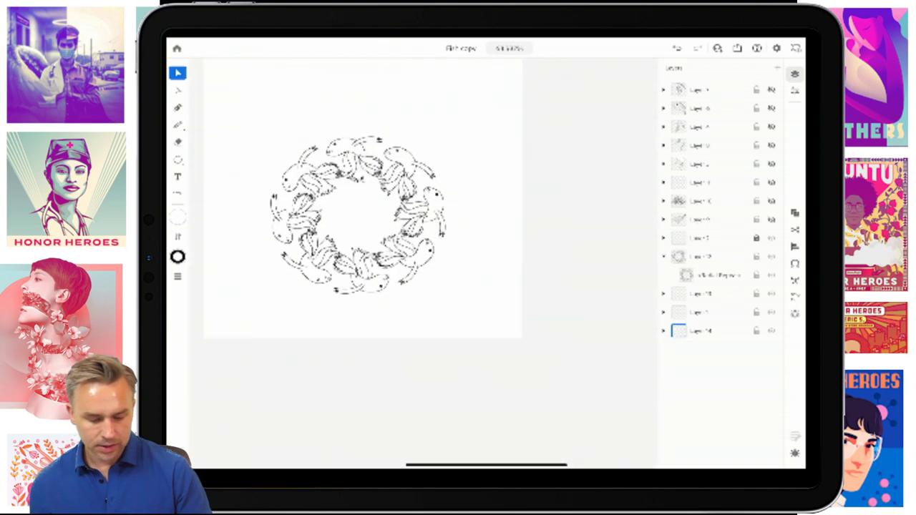
pyautogui.scroll(-2, 415, 227)
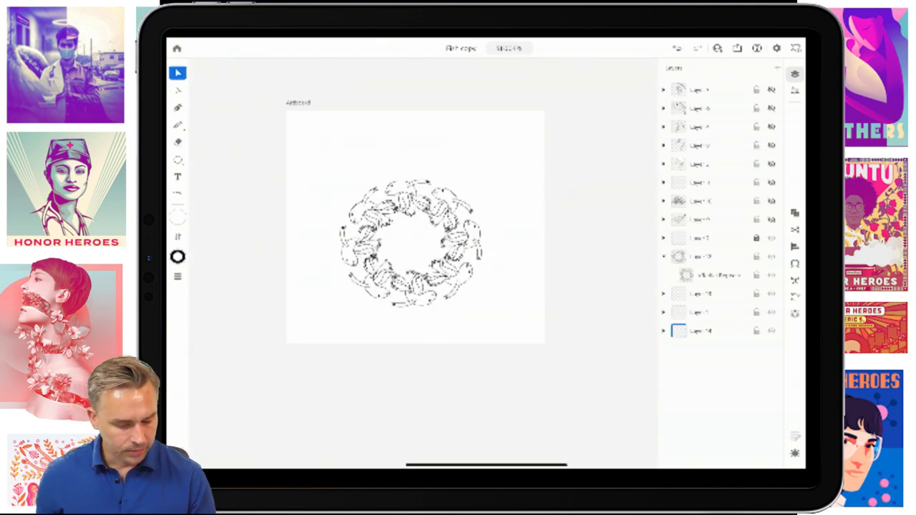
# - Draw a rectangle covering the whole artboard and shift its fill to teal
pyautogui.press('m')
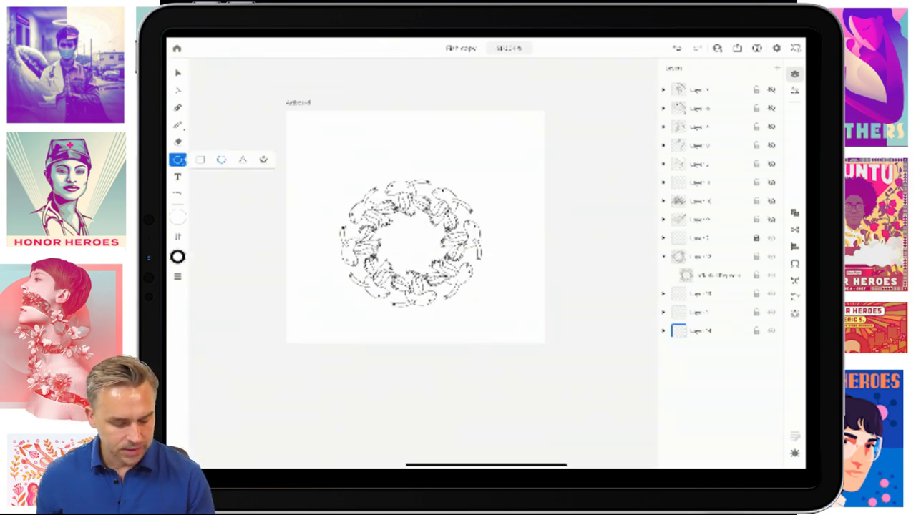
pyautogui.moveTo(286, 113); pyautogui.dragTo(543, 340)
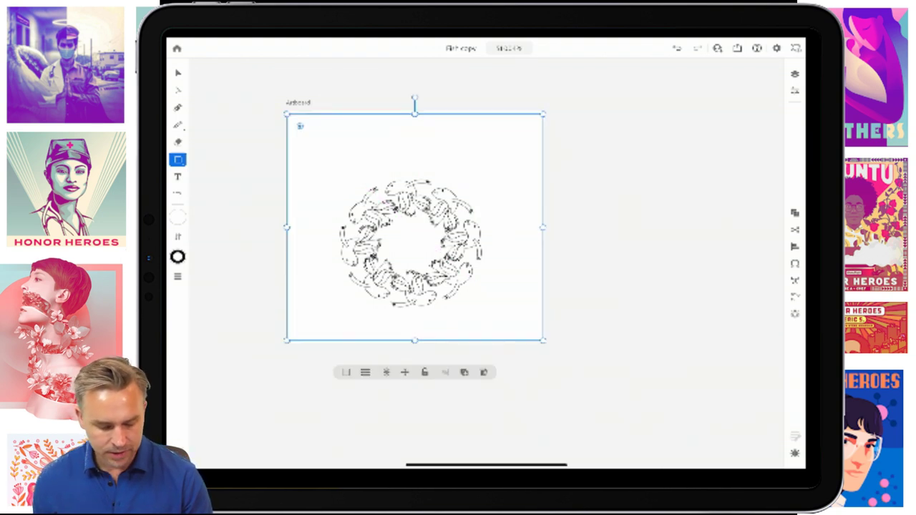
pyautogui.click(177, 218)
pyautogui.moveTo(206, 152); pyautogui.dragTo(295, 148)
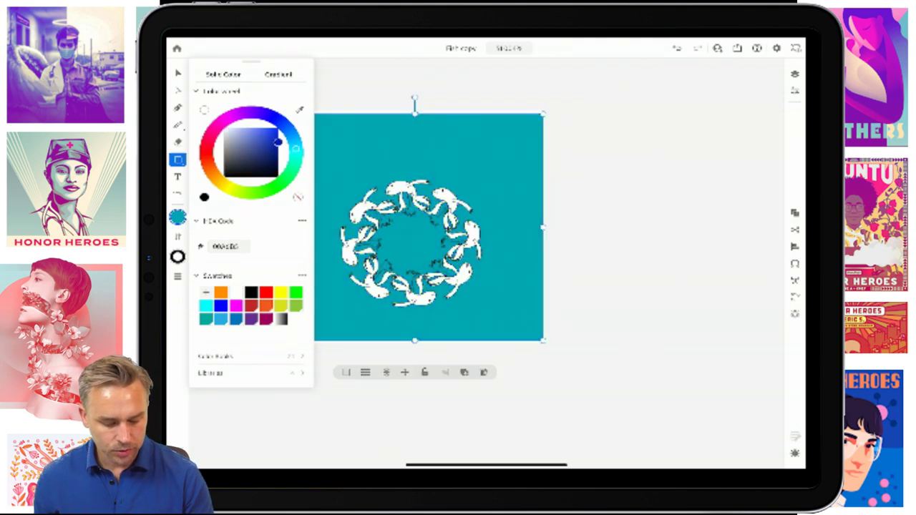
pyautogui.press('v')
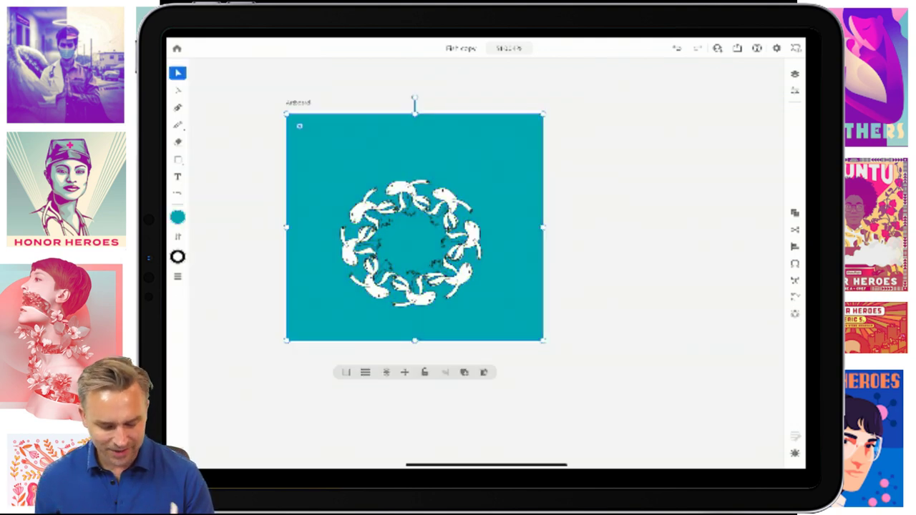
pyautogui.scroll(3, 447, 229)
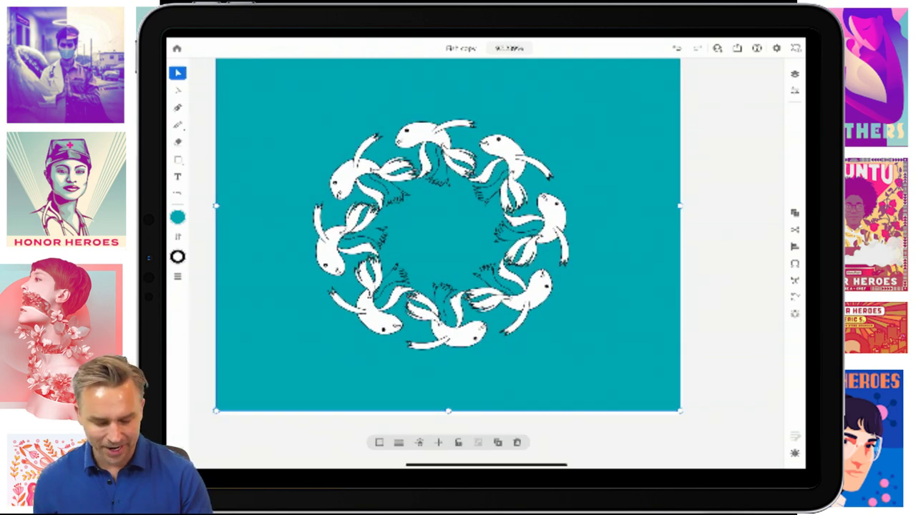
# - Move the fish ring slightly up the artboard
pyautogui.click(371, 293)
pyautogui.moveTo(370, 293); pyautogui.dragTo(371, 255)
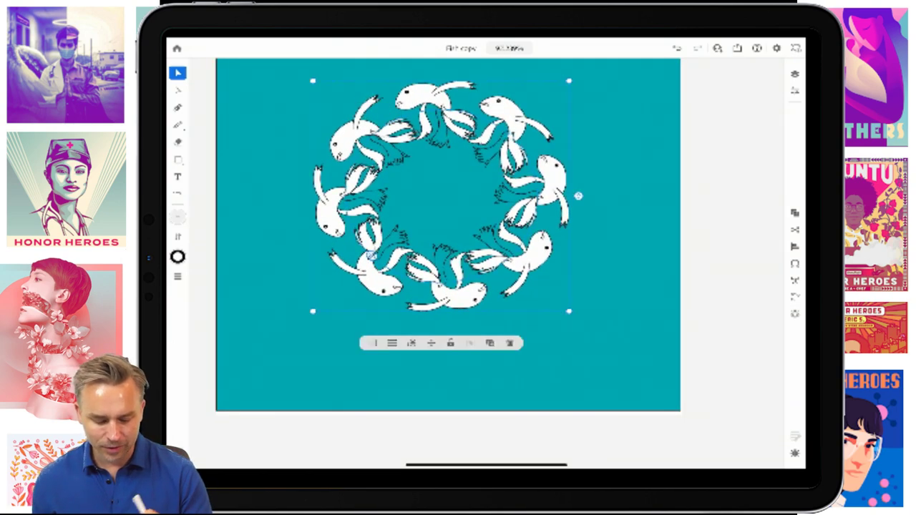
pyautogui.scroll(3, 440, 158)
# - Select the unfilled fin shapes inside the group and fill them white (FFFFFF)
pyautogui.click(301, 214)
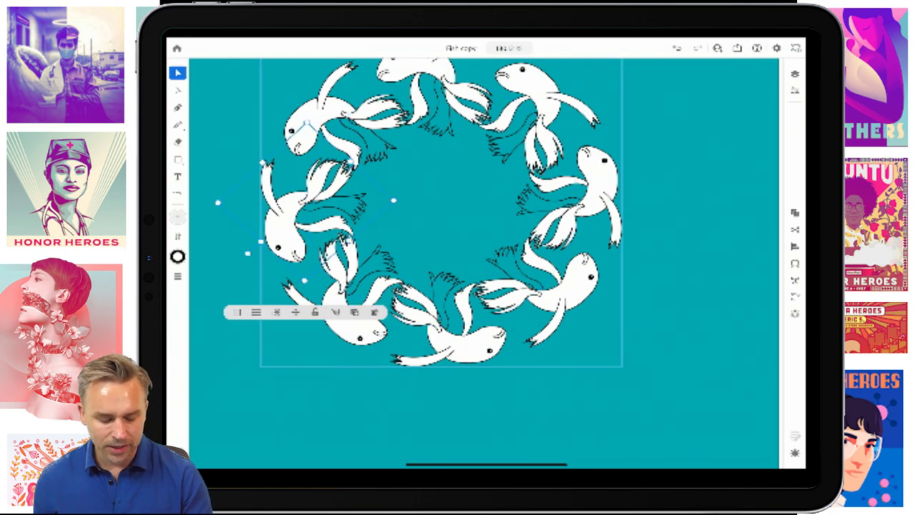
pyautogui.click(308, 188)
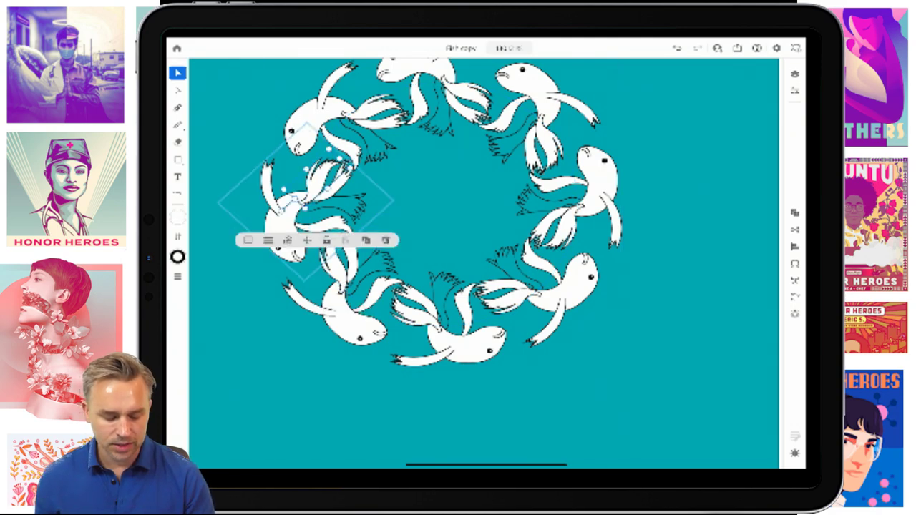
pyautogui.scroll(5, 301, 193)
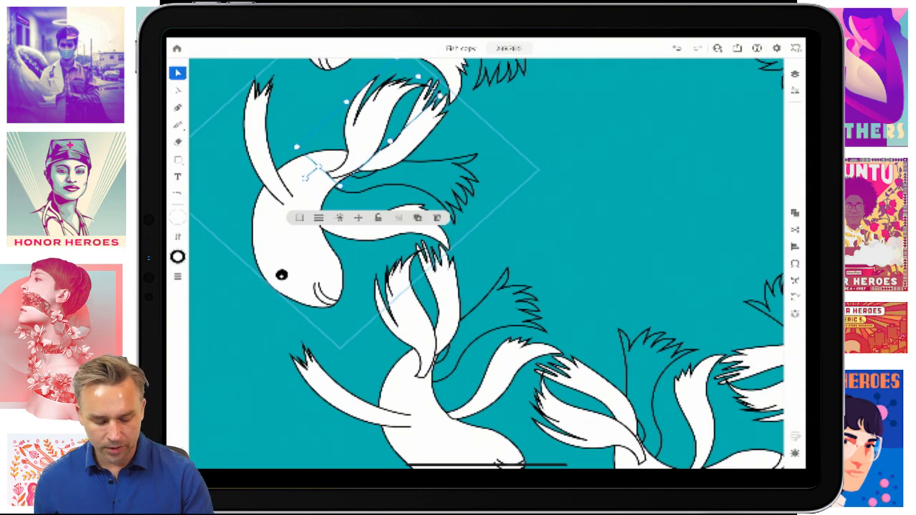
pyautogui.click(400, 186)
pyautogui.click(177, 217)
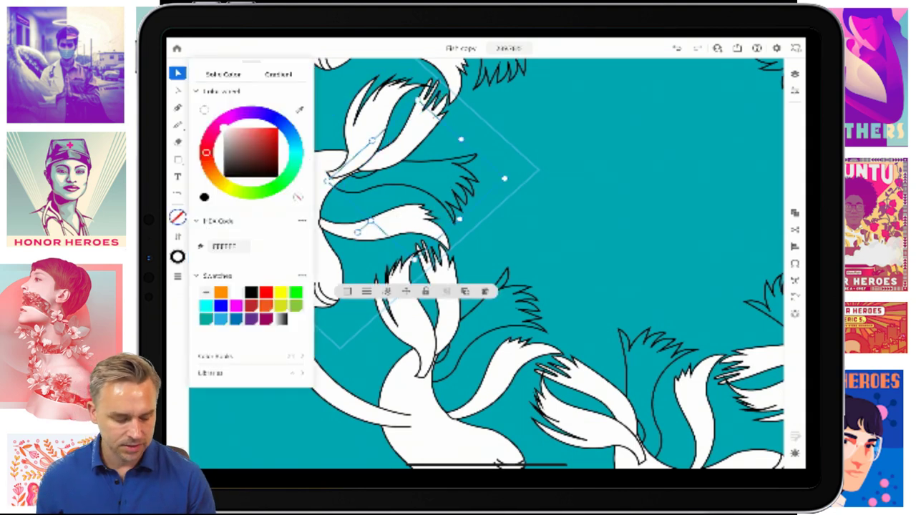
pyautogui.click(226, 130)
pyautogui.scroll(-10, 472, 258)
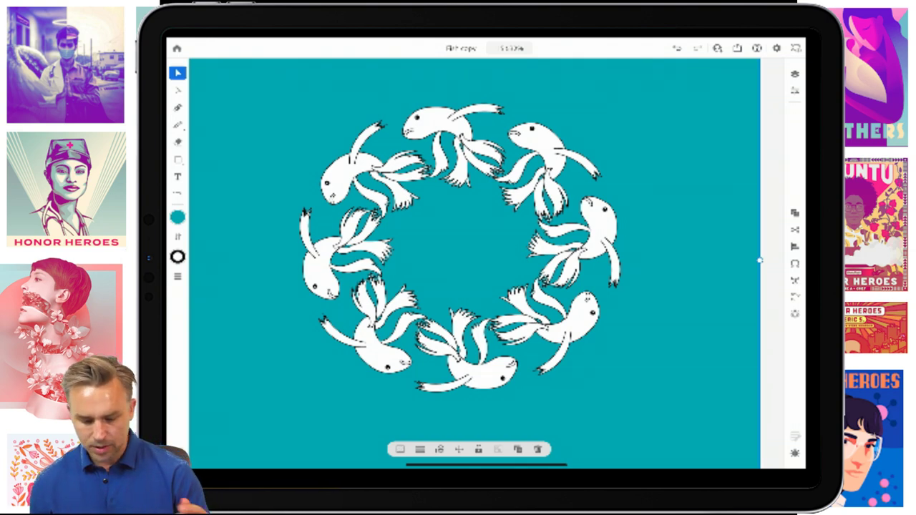
# - Switch between the Rectangle and Selection tools while adjusting the view
pyautogui.click(177, 159)
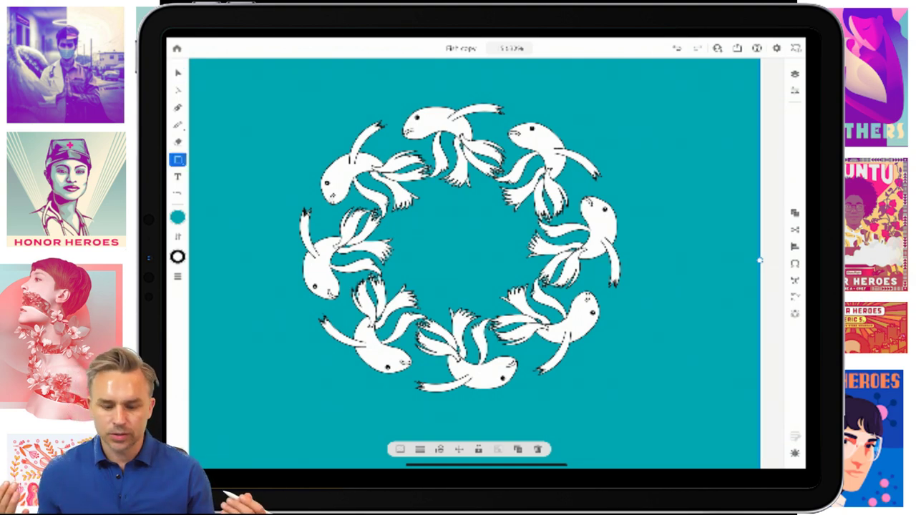
pyautogui.click(177, 72)
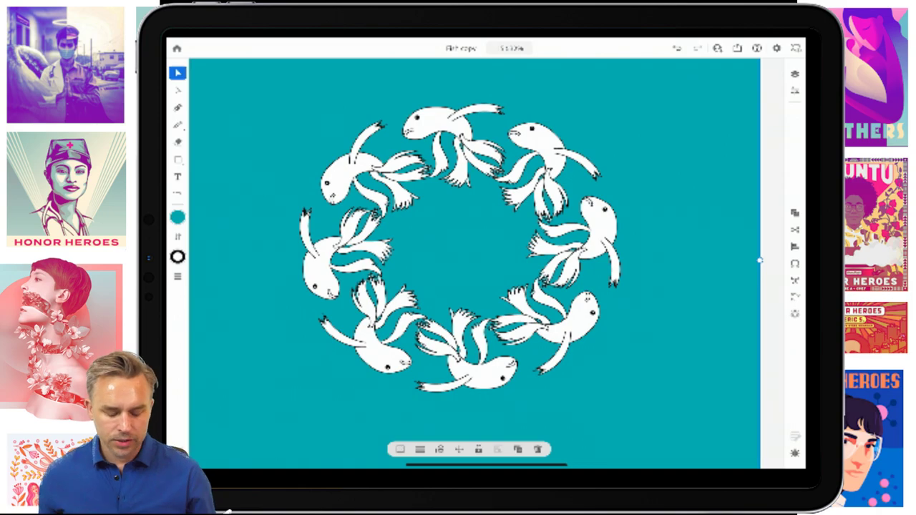
pyautogui.scroll(-3, 473, 257)
pyautogui.scroll(8, 500, 286)
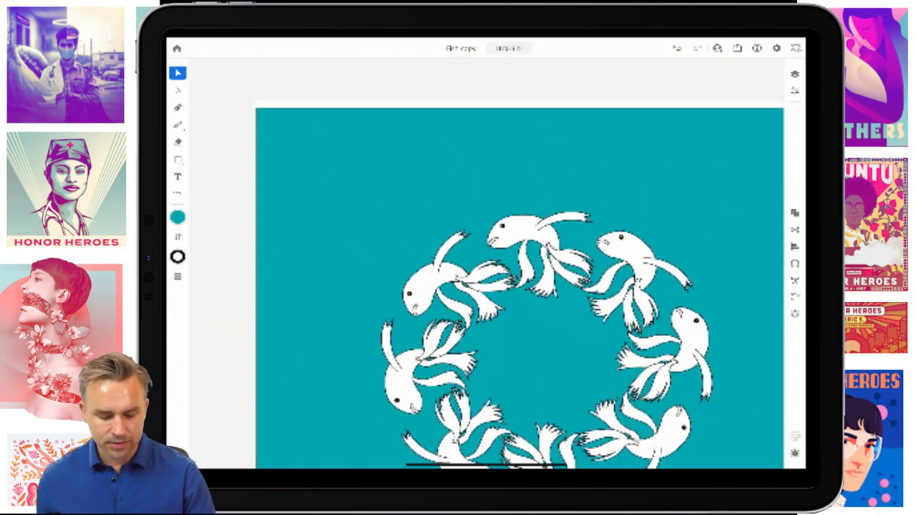
pyautogui.scroll(-5, 472, 258)
pyautogui.scroll(3, 458, 258)
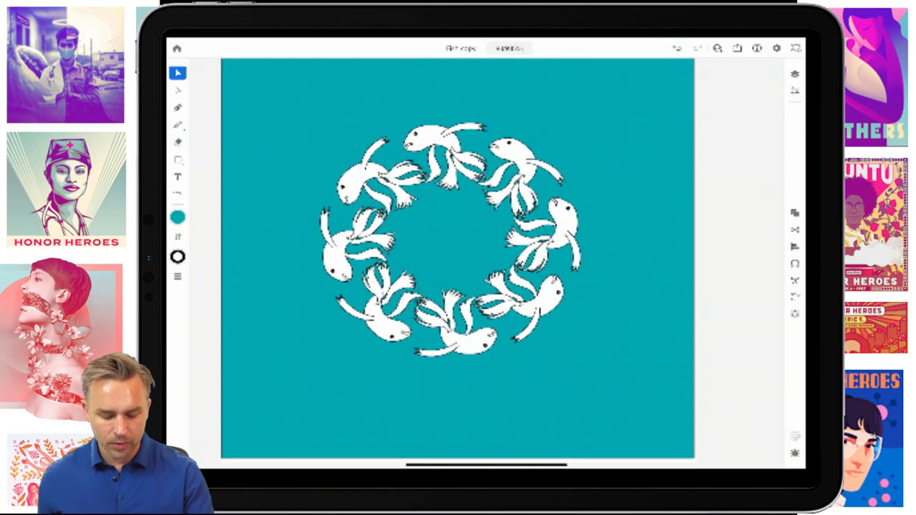
pyautogui.scroll(1, 458, 258)
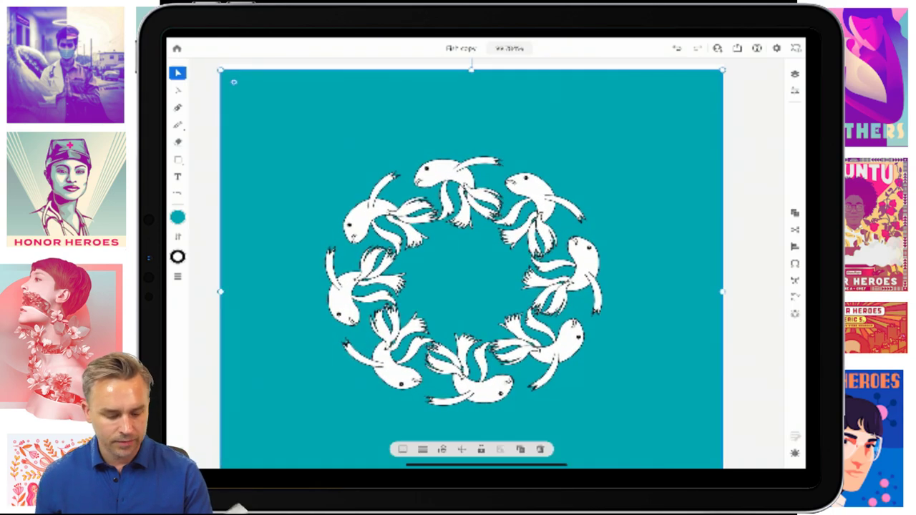
# - Lock the teal background layer, Layer 14, in Layers
pyautogui.press('n')
pyautogui.click(794, 73)
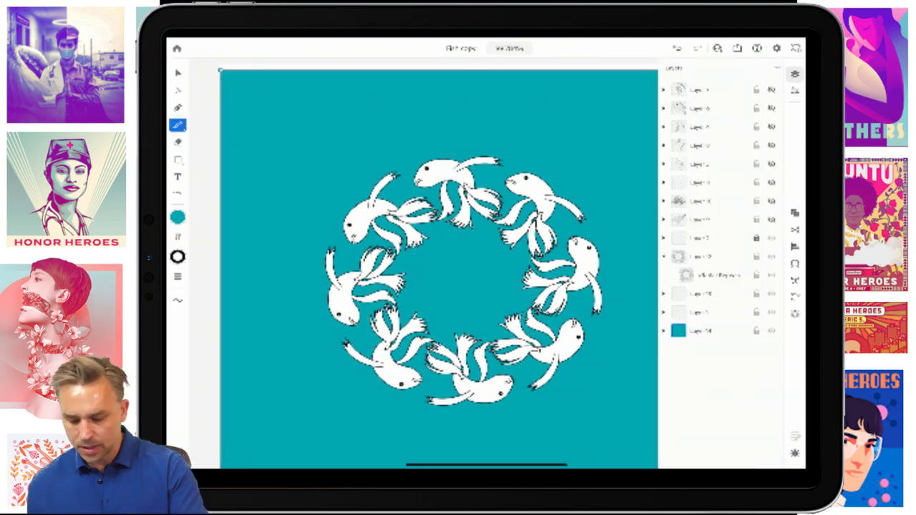
pyautogui.click(716, 330)
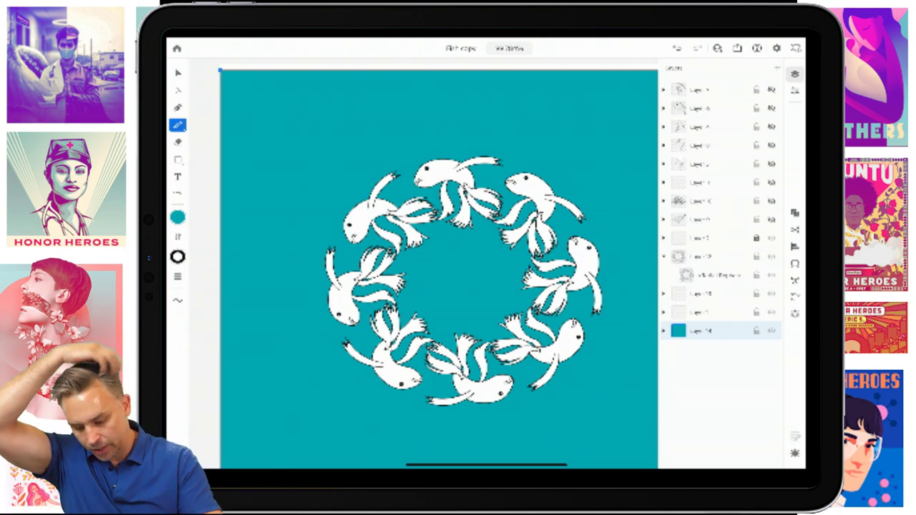
pyautogui.click(770, 331)
pyautogui.click(771, 331)
pyautogui.click(756, 330)
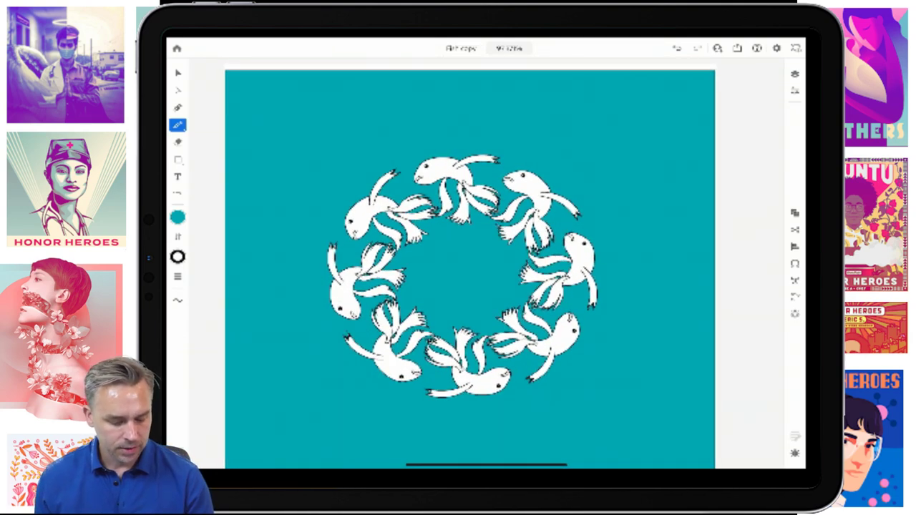
# - Set fill to none with a white stroke and draw a wavy line across the artboard's top
pyautogui.click(178, 217)
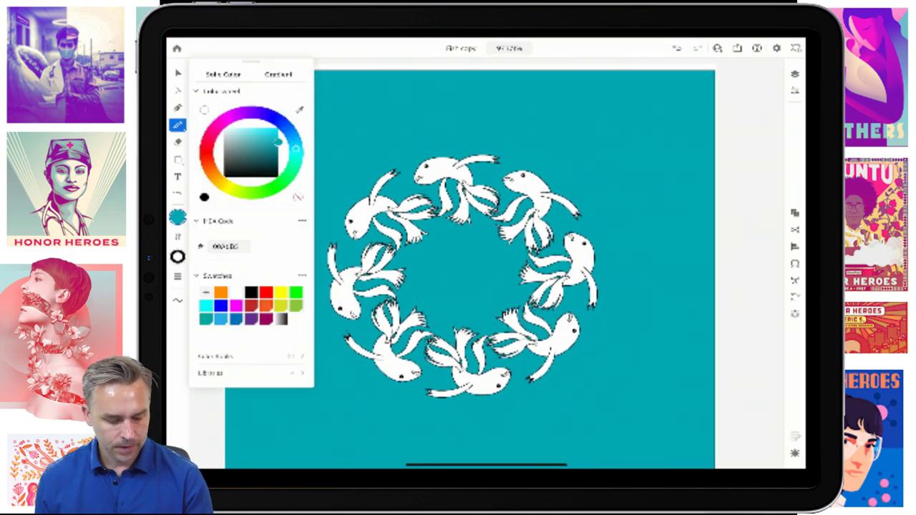
pyautogui.click(297, 196)
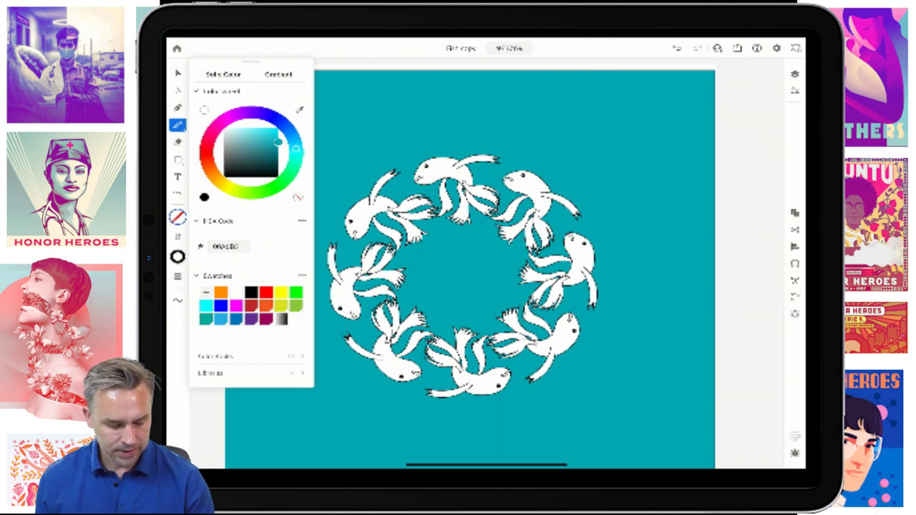
pyautogui.click(177, 256)
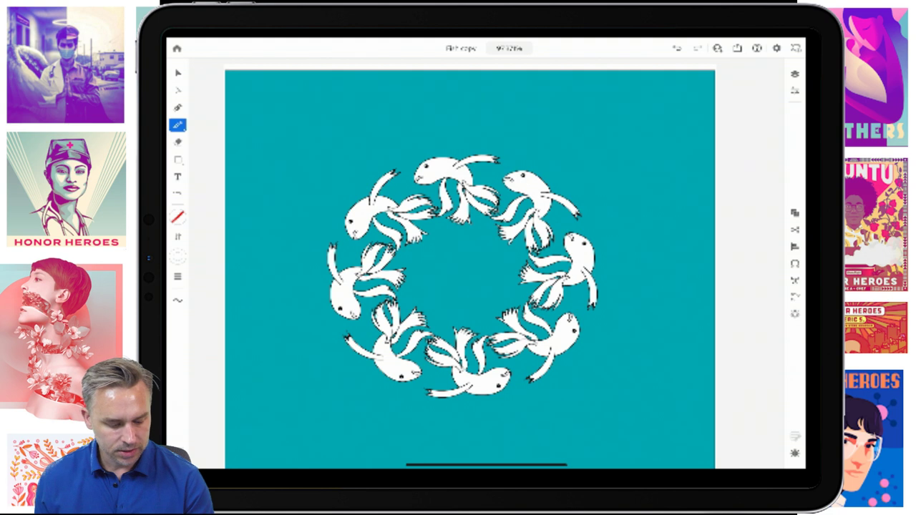
pyautogui.moveTo(229, 98)
pyautogui.mouseDown()
pyautogui.moveTo(298, 117)
pyautogui.moveTo(341, 98)
pyautogui.moveTo(415, 115)
pyautogui.moveTo(485, 92)
pyautogui.moveTo(553, 124)
pyautogui.moveTo(605, 89)
pyautogui.moveTo(669, 114)
pyautogui.moveTo(716, 100)
pyautogui.mouseUp()
# - Repeat the wavy line as a Grid, then return to the iPad home screen
pyautogui.press('v')
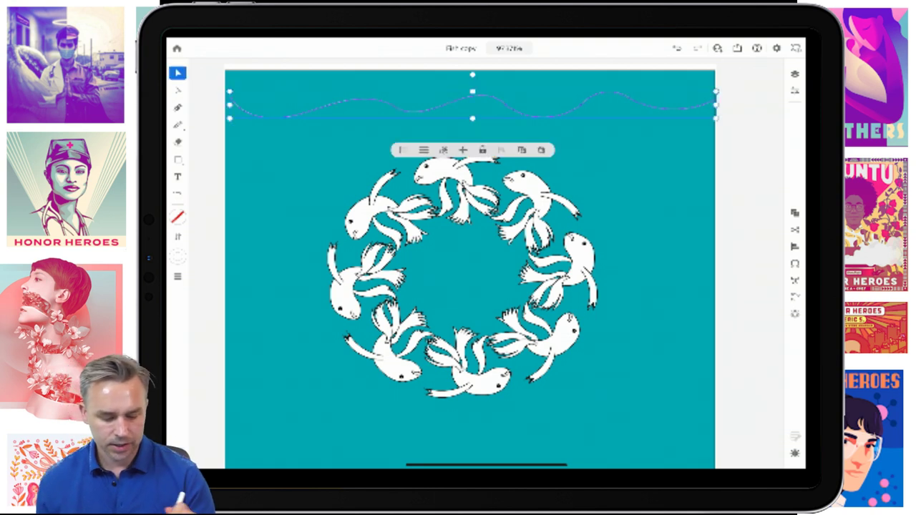
pyautogui.click(794, 314)
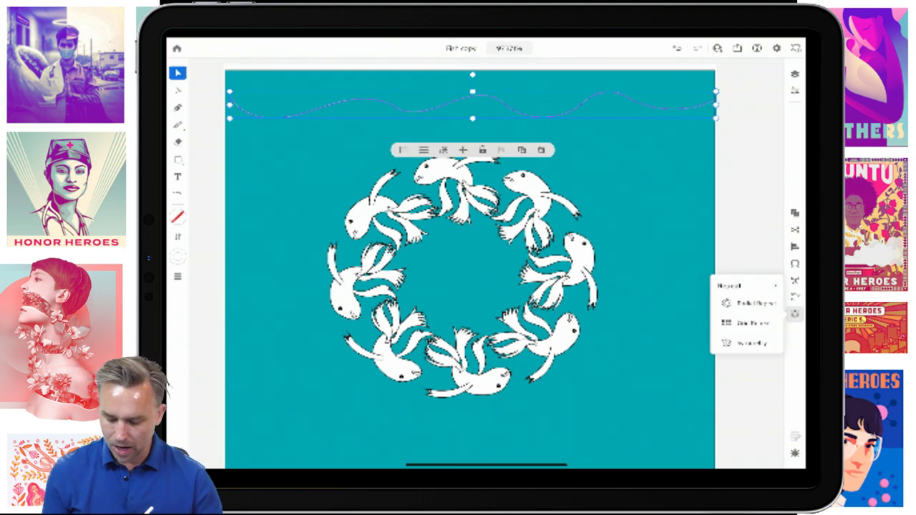
pyautogui.click(748, 323)
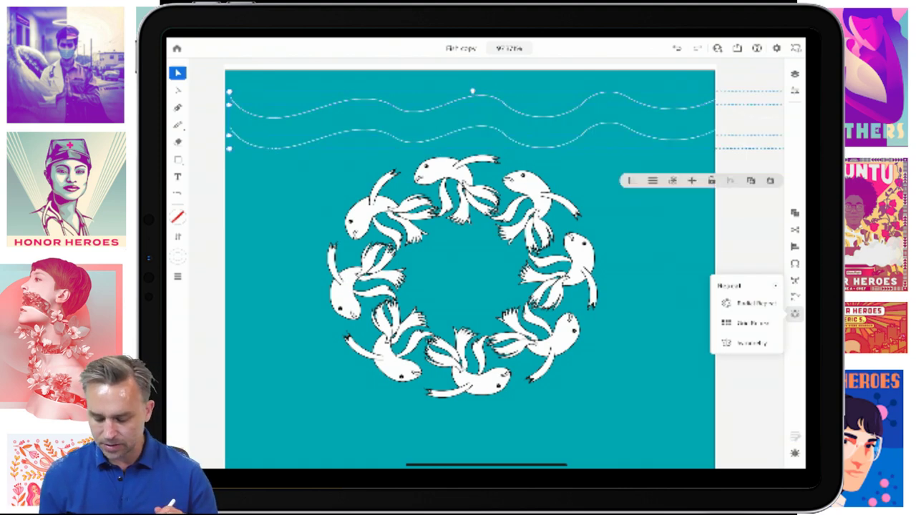
pyautogui.press('super+h')
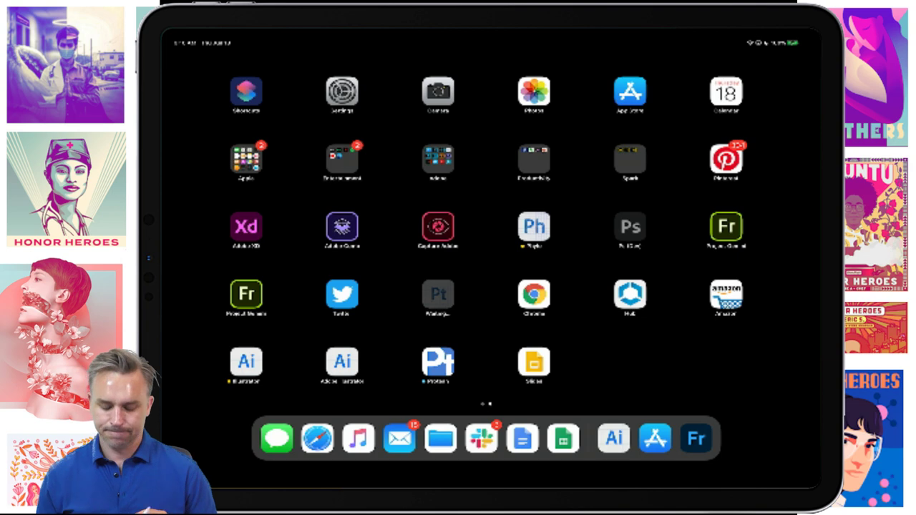
# - Dismiss Illustrator's crash alert, swipe to the Adobe apps page and launch Adobe Fresco
pyautogui.click(455, 274)
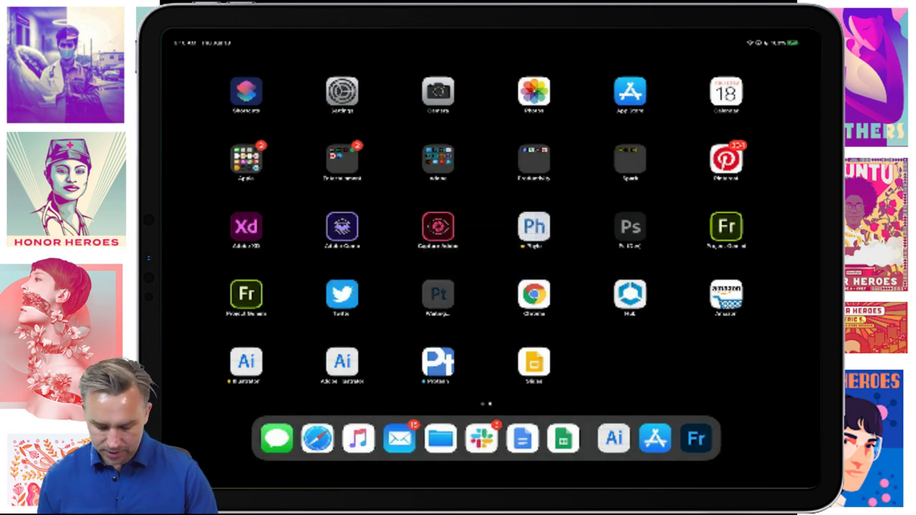
pyautogui.click(613, 438)
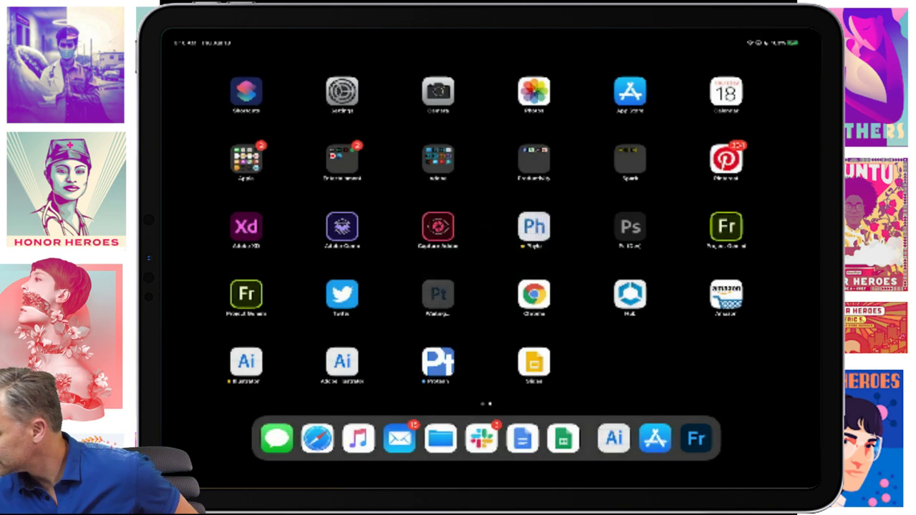
pyautogui.hscroll(-3, 487, 229)
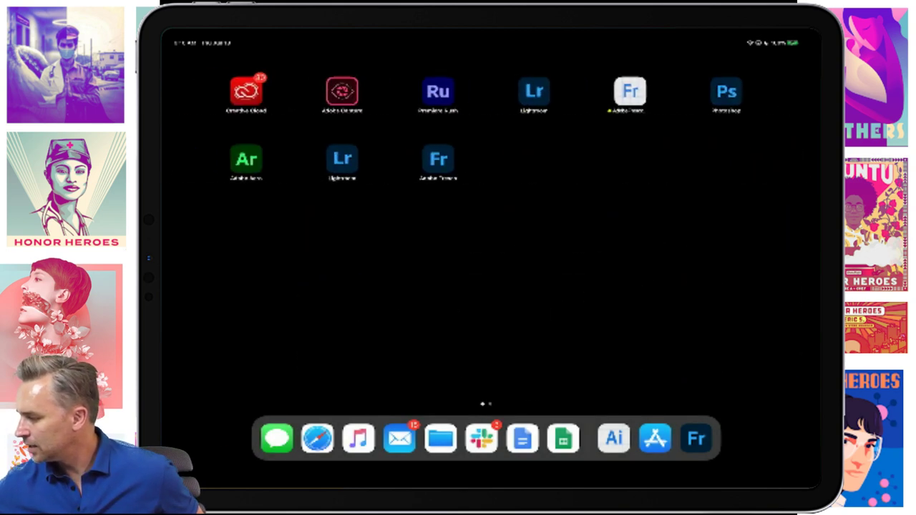
pyautogui.click(438, 159)
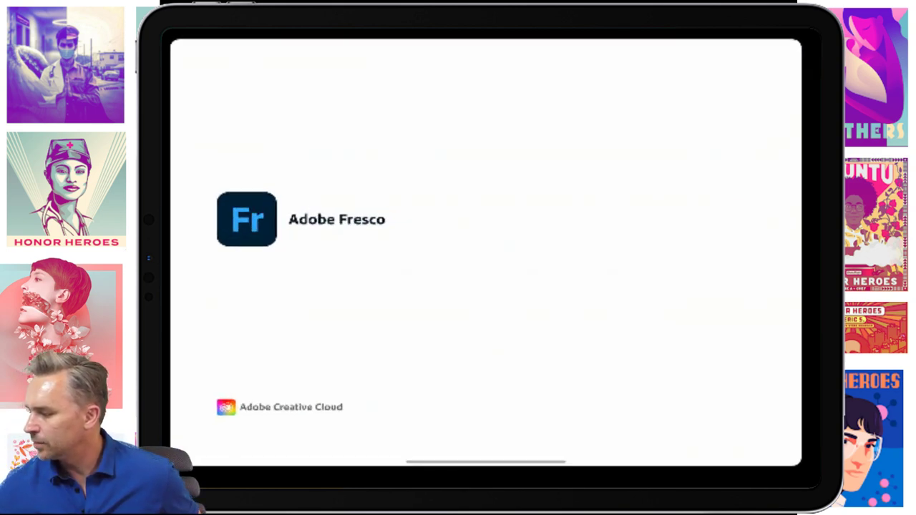
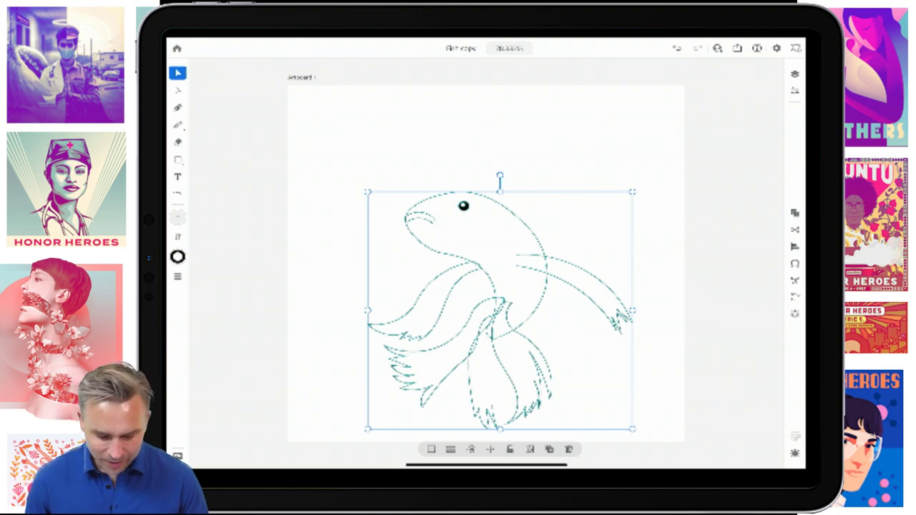
# - Collapse the expanded layer's path list in Layers and hide the selected fish outline
pyautogui.click(794, 90)
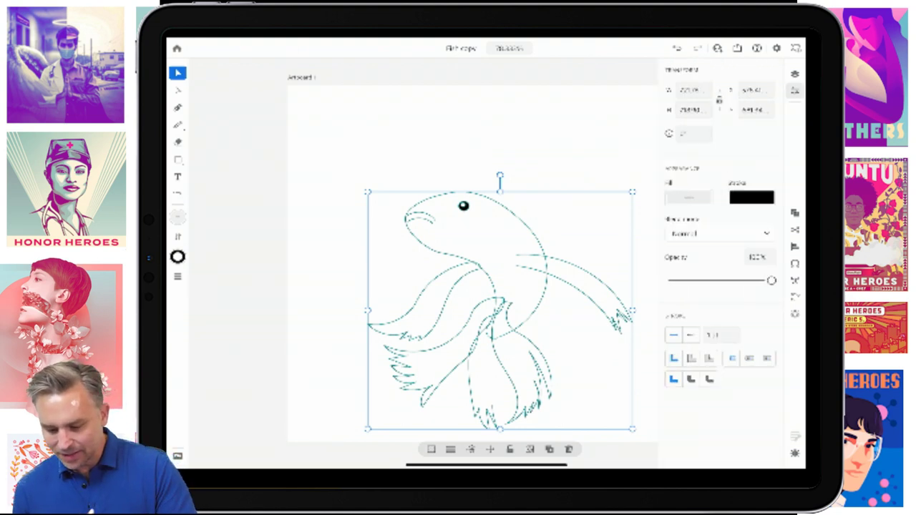
pyautogui.click(795, 74)
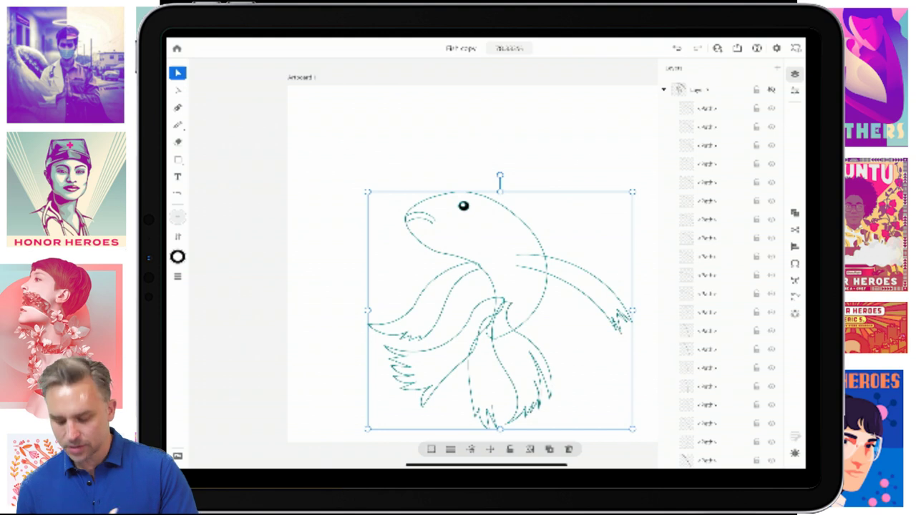
pyautogui.click(663, 89)
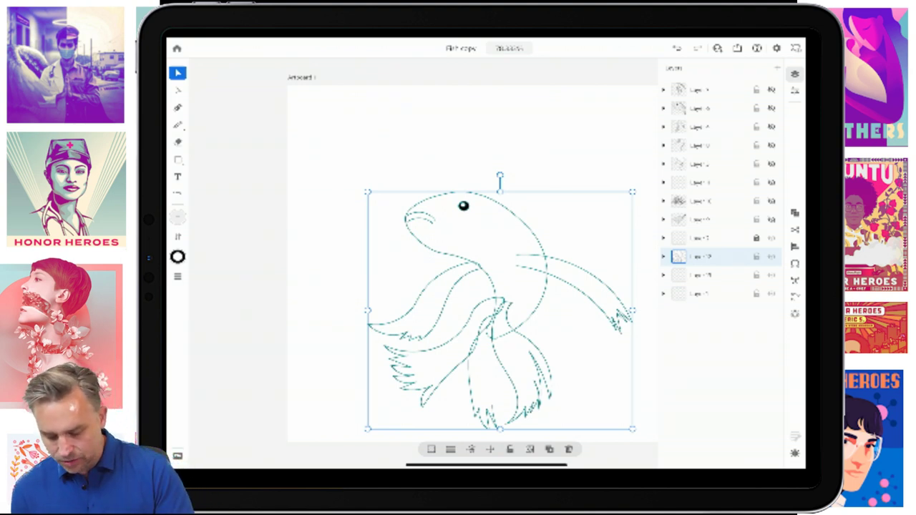
pyautogui.press('Delete')
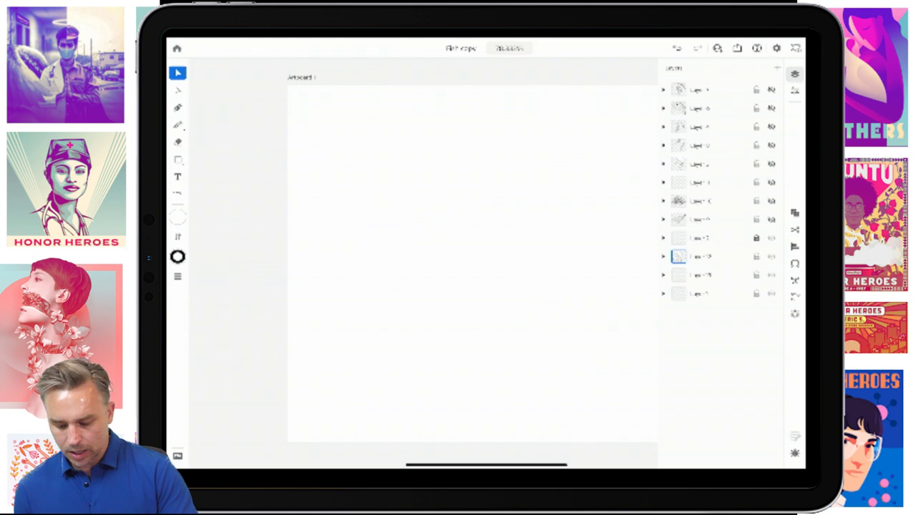
# - Make the eight hidden fish detail layers visible, including the head and scales layer
pyautogui.click(772, 219)
pyautogui.click(771, 200)
pyautogui.click(771, 183)
pyautogui.click(771, 164)
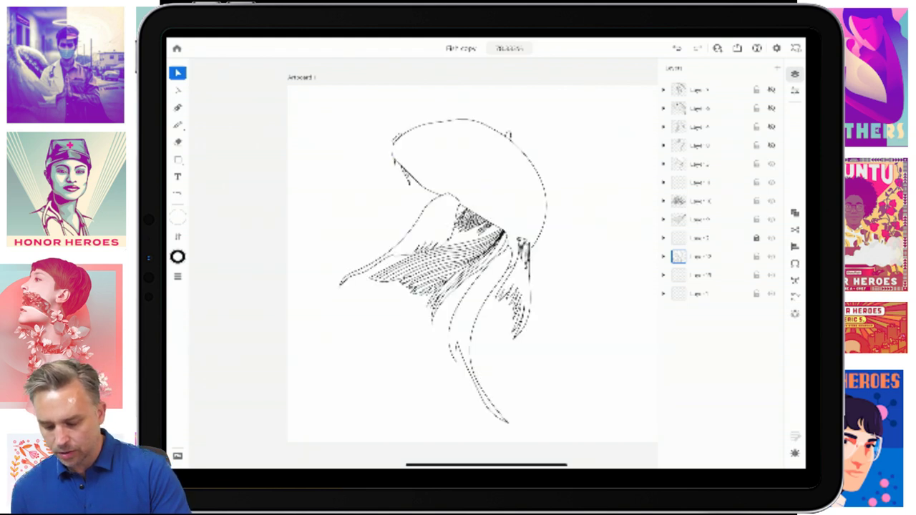
pyautogui.click(771, 146)
pyautogui.click(771, 126)
pyautogui.click(771, 108)
pyautogui.click(771, 89)
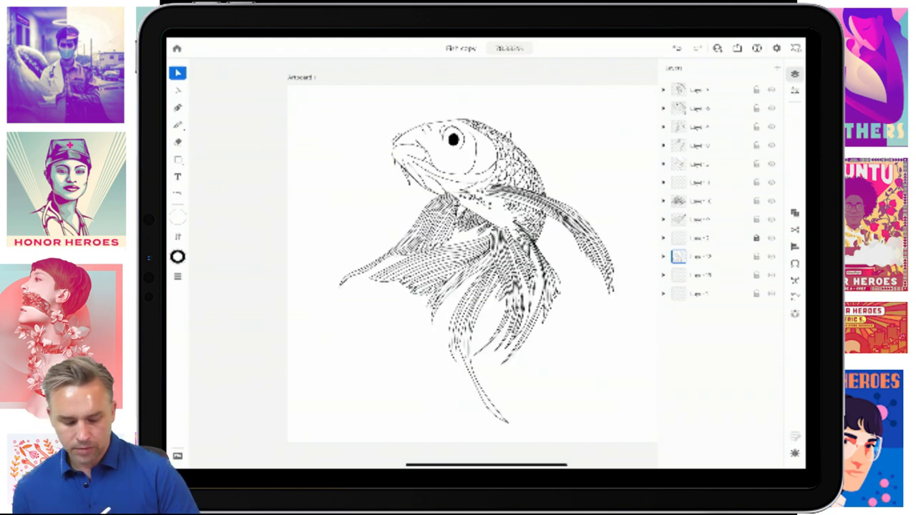
pyautogui.scroll(5, 480, 203)
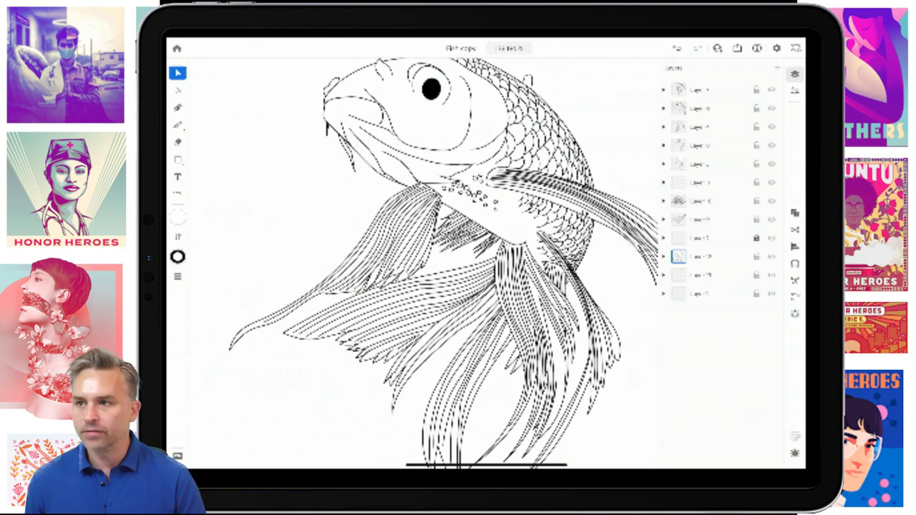
pyautogui.scroll(-4, 444, 258)
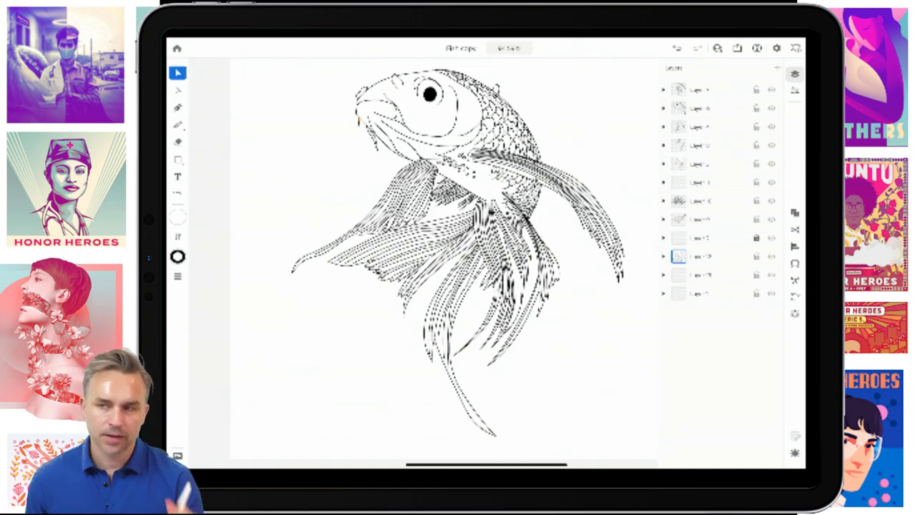
pyautogui.scroll(-3, 443, 258)
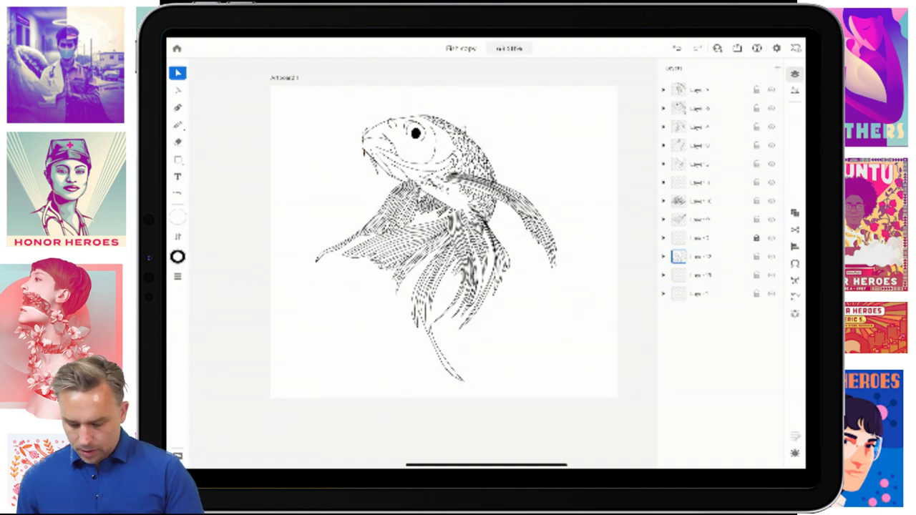
# - Move the layer to the very bottom and draw a light blue rectangle covering the artboard
pyautogui.click(694, 293)
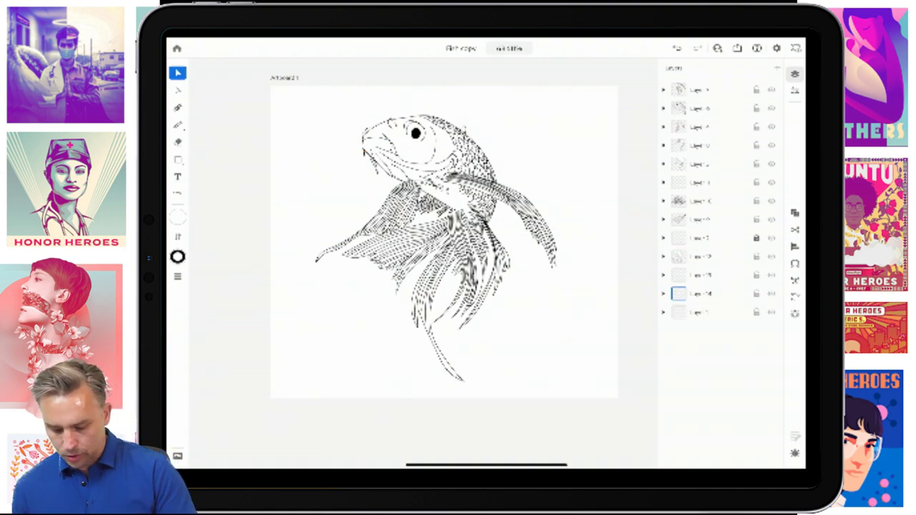
pyautogui.moveTo(678, 293); pyautogui.dragTo(678, 312)
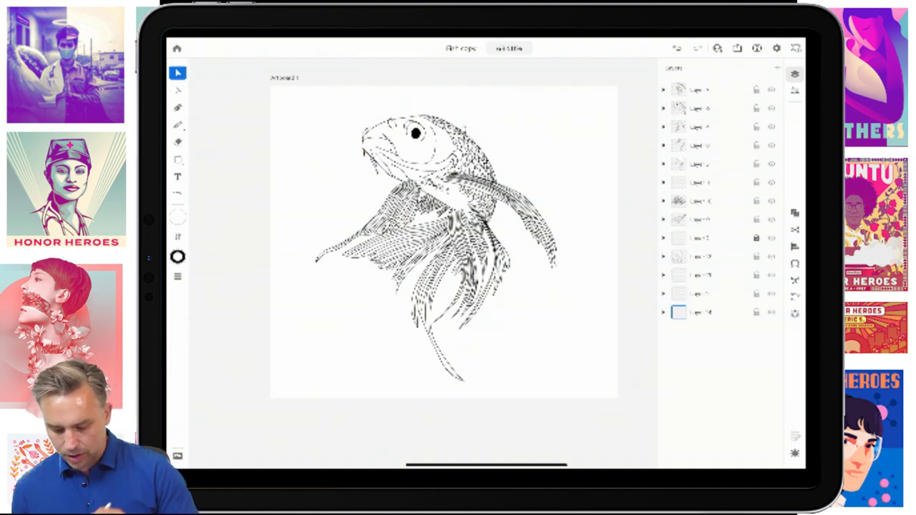
pyautogui.click(177, 159)
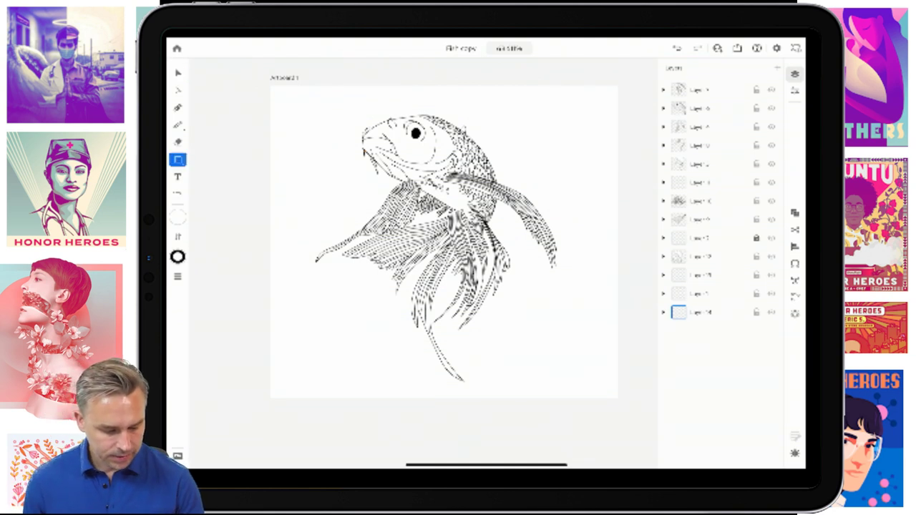
pyautogui.click(178, 218)
pyautogui.click(221, 319)
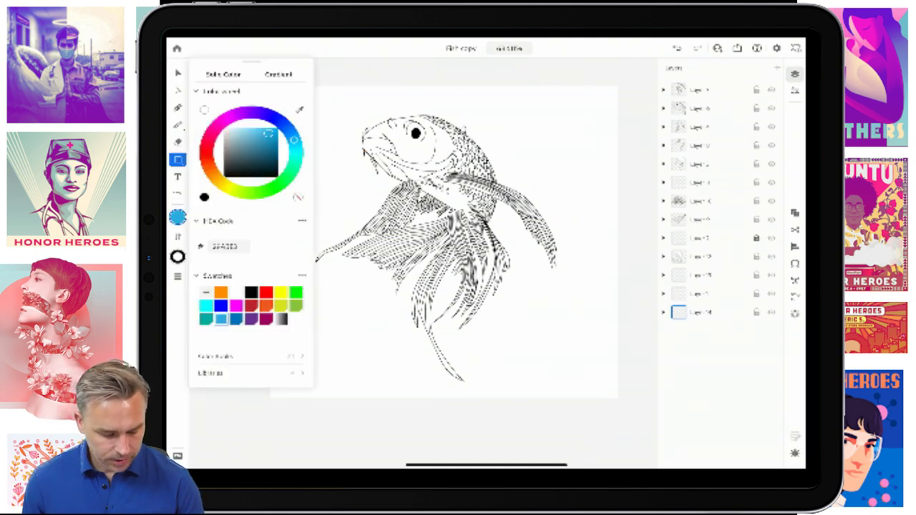
pyautogui.click(794, 73)
pyautogui.moveTo(269, 88); pyautogui.dragTo(617, 395)
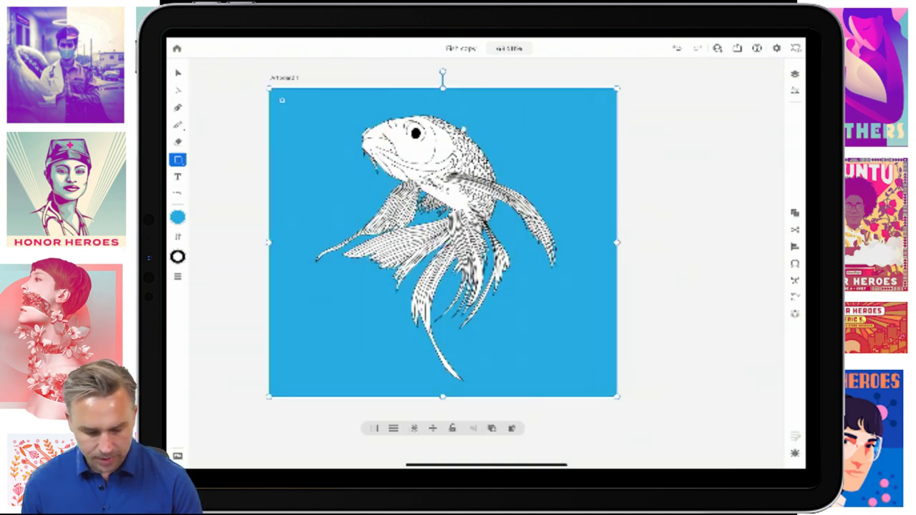
pyautogui.moveTo(269, 88); pyautogui.dragTo(266, 85)
# - Set the rectangle's stroke to none, lock the blue background layer, and select the fish artwork
pyautogui.click(177, 73)
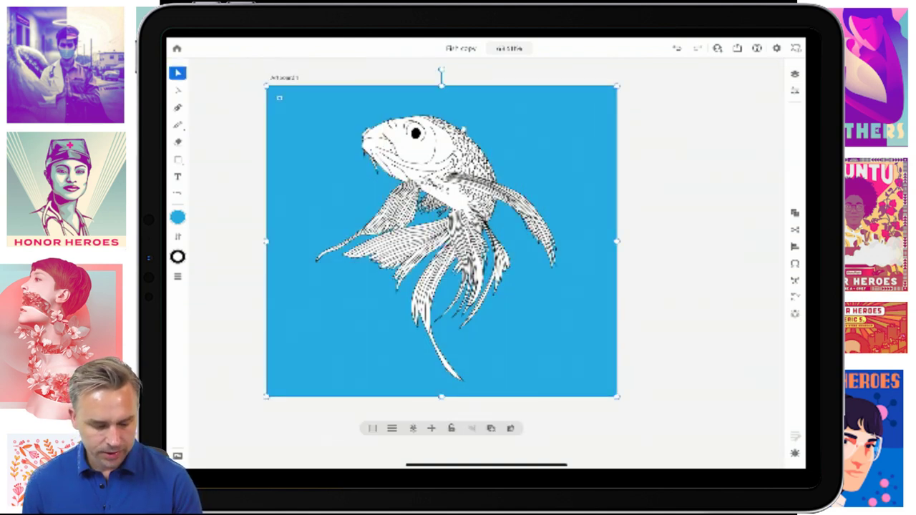
pyautogui.click(177, 256)
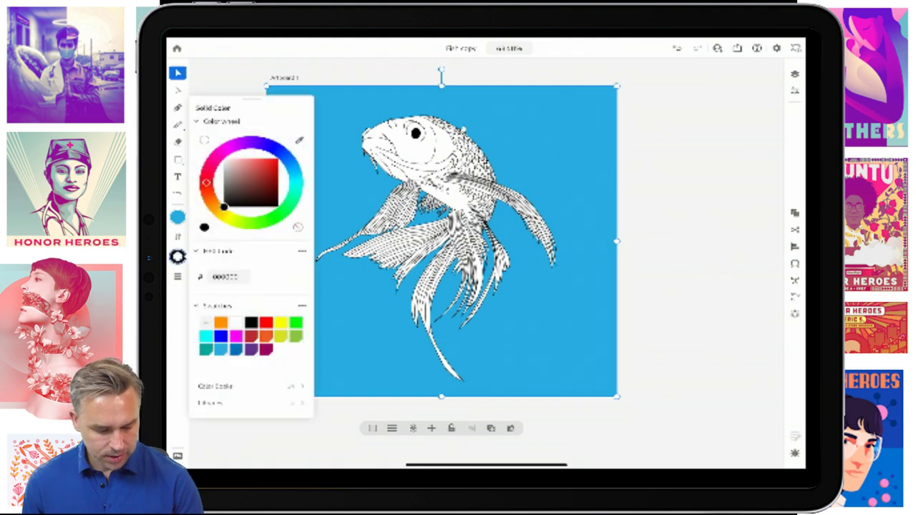
pyautogui.click(297, 227)
pyautogui.click(708, 322)
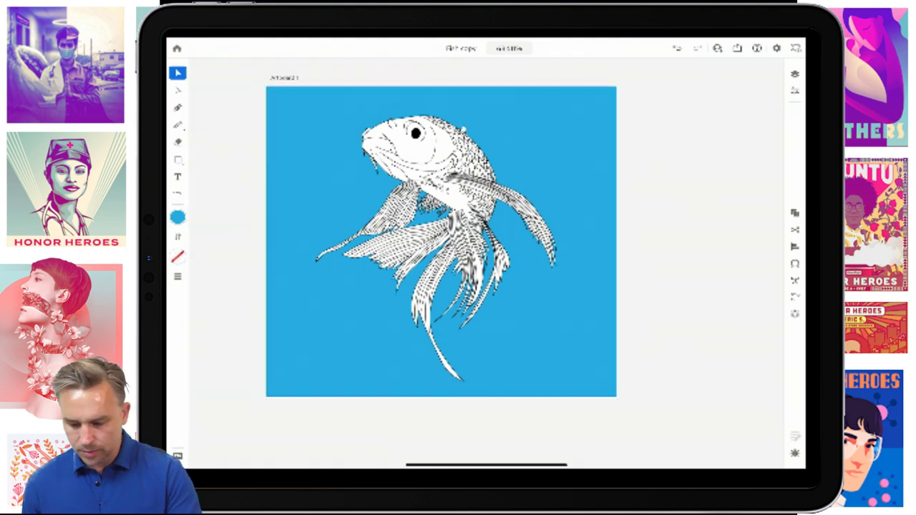
pyautogui.click(794, 73)
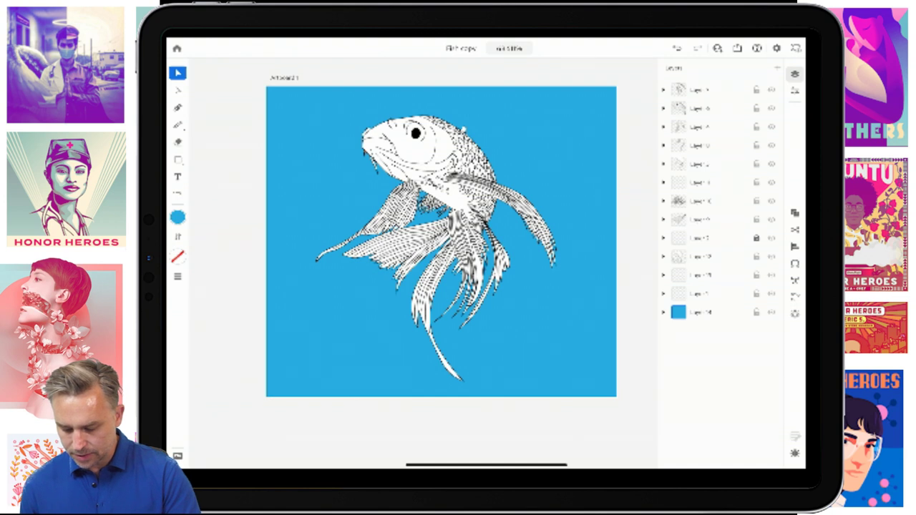
pyautogui.click(756, 312)
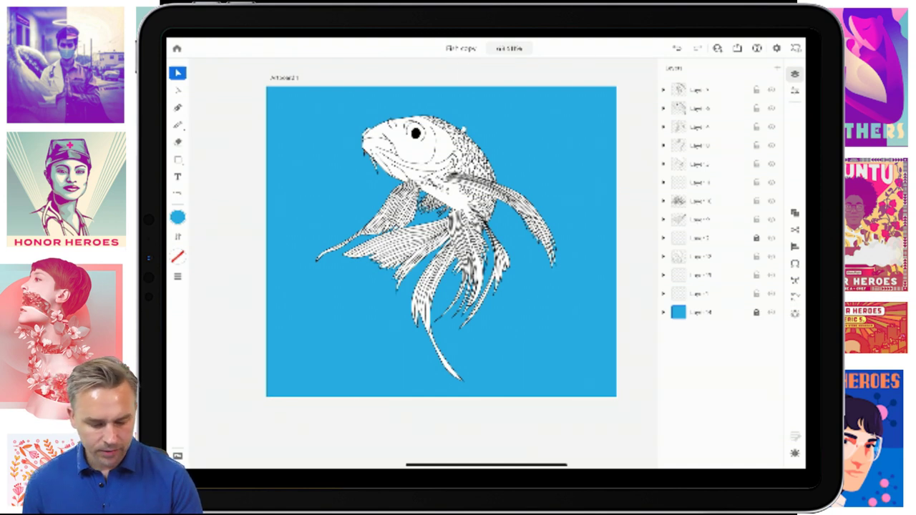
pyautogui.moveTo(278, 96); pyautogui.dragTo(592, 398)
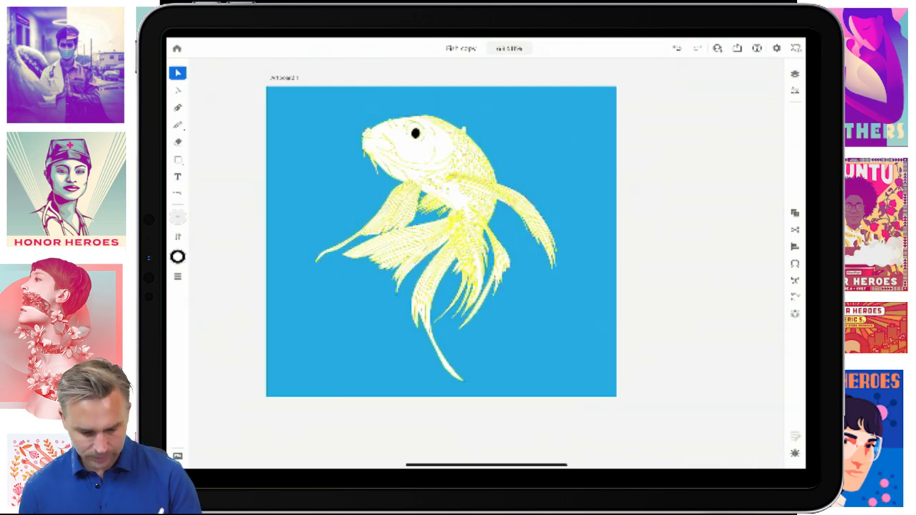
# - Scale the fish down from its top-left corner, redoing the resize once, and move it to the upper middle
pyautogui.click(435, 229)
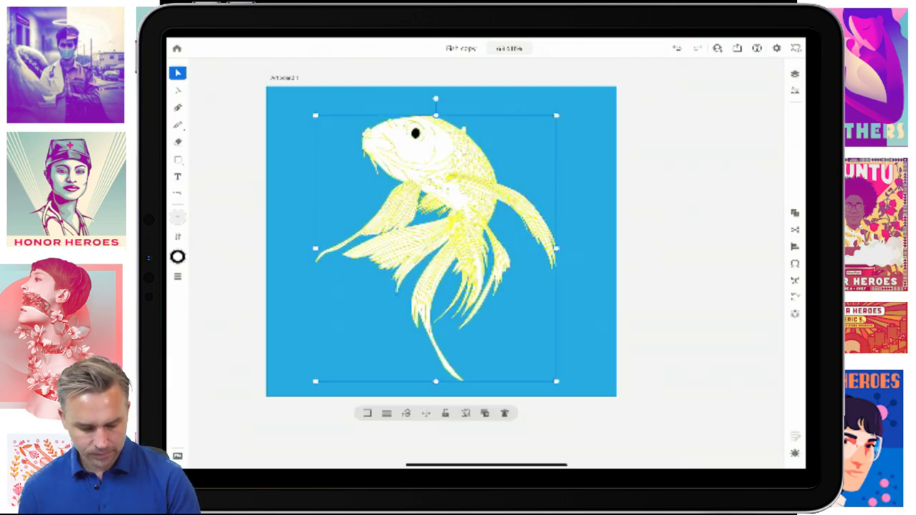
pyautogui.moveTo(316, 115); pyautogui.dragTo(431, 276)
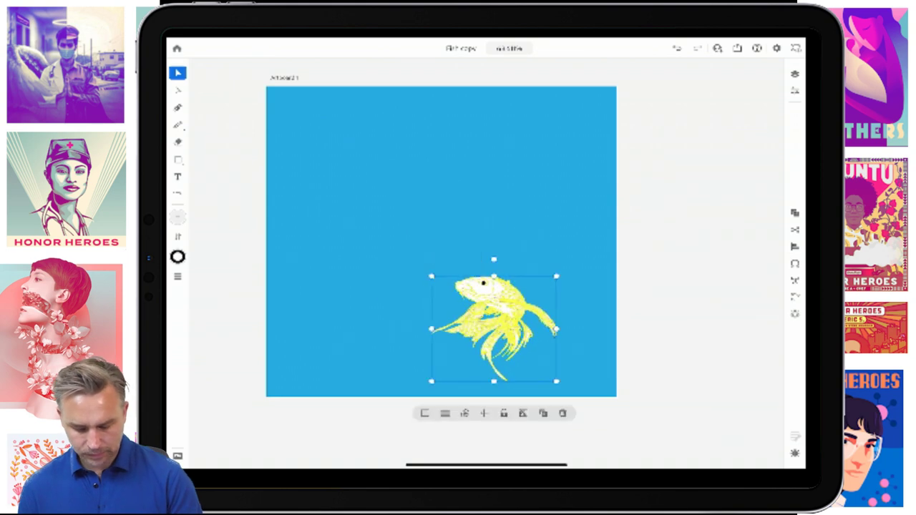
pyautogui.hotkey('ctrl', 'z')
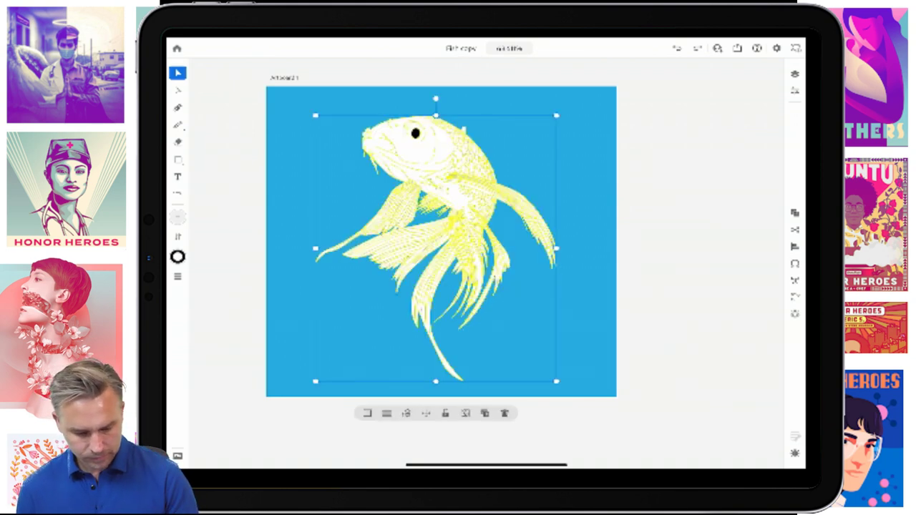
pyautogui.moveTo(315, 115); pyautogui.dragTo(449, 277)
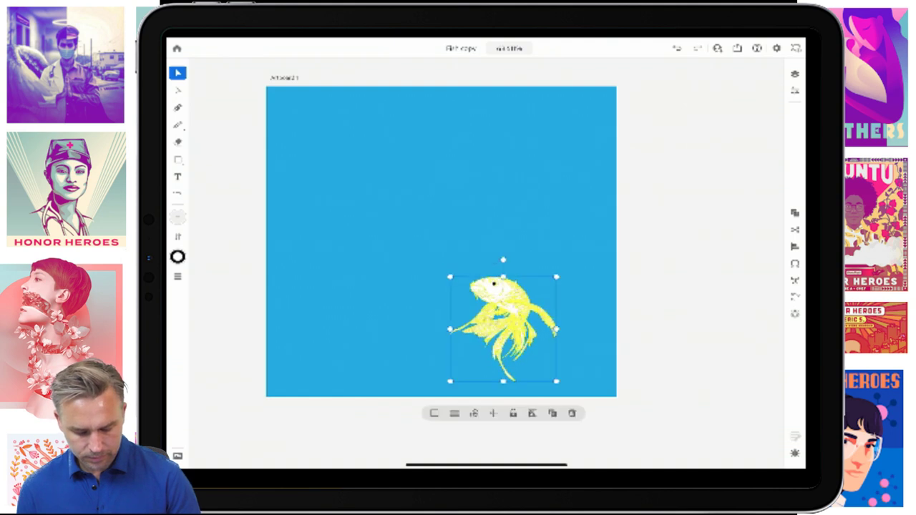
pyautogui.moveTo(503, 329); pyautogui.dragTo(440, 208)
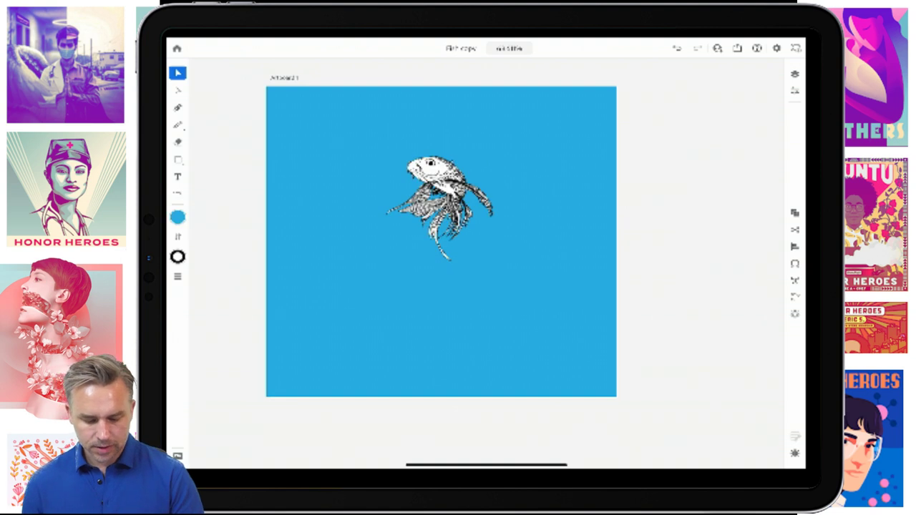
pyautogui.scroll(2, 458, 243)
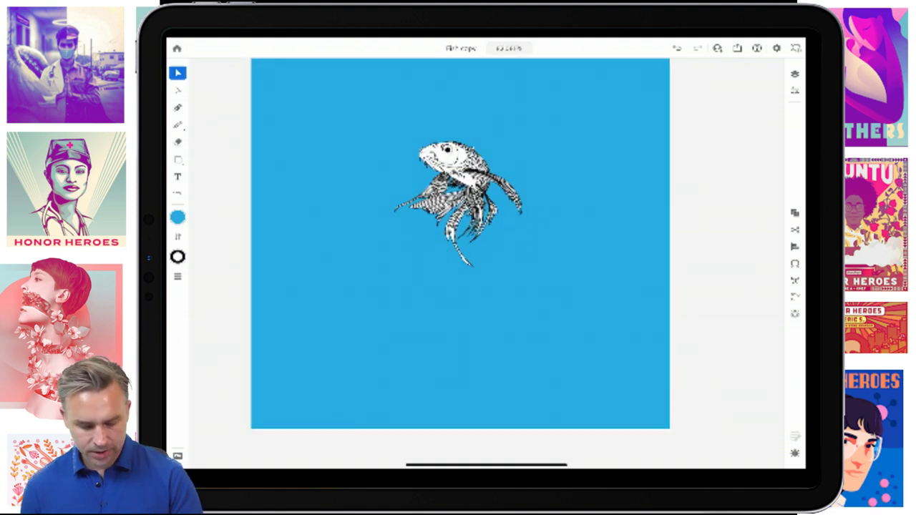
# - Add a new layer just above the blue background, then draw and undo a freehand wavy brush stroke
pyautogui.click(795, 74)
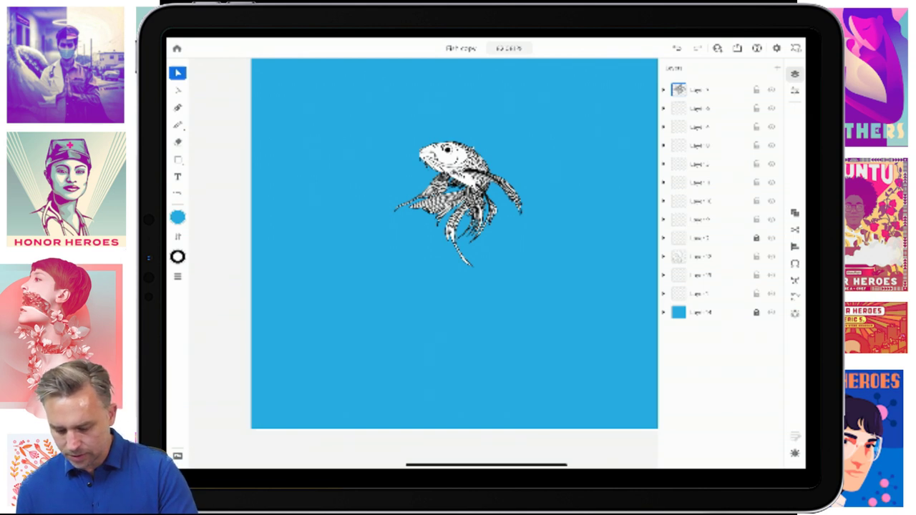
pyautogui.click(777, 67)
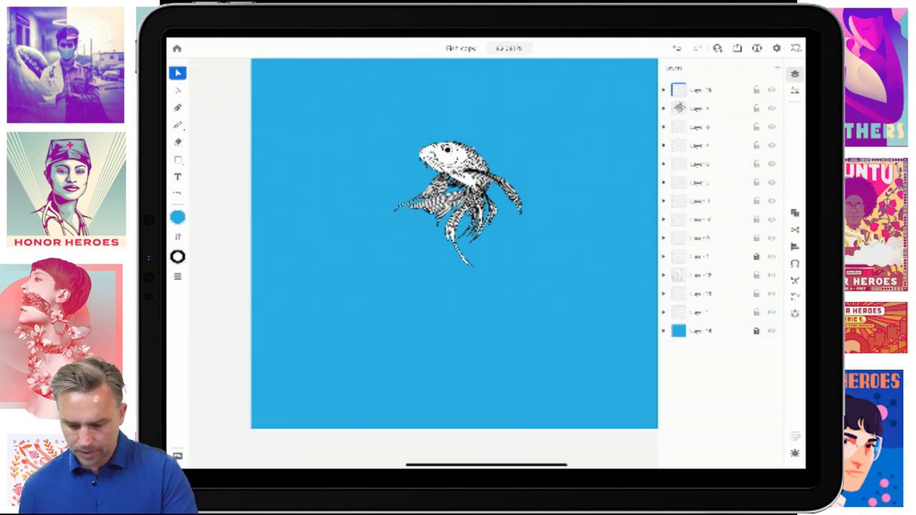
pyautogui.moveTo(678, 90); pyautogui.dragTo(678, 312)
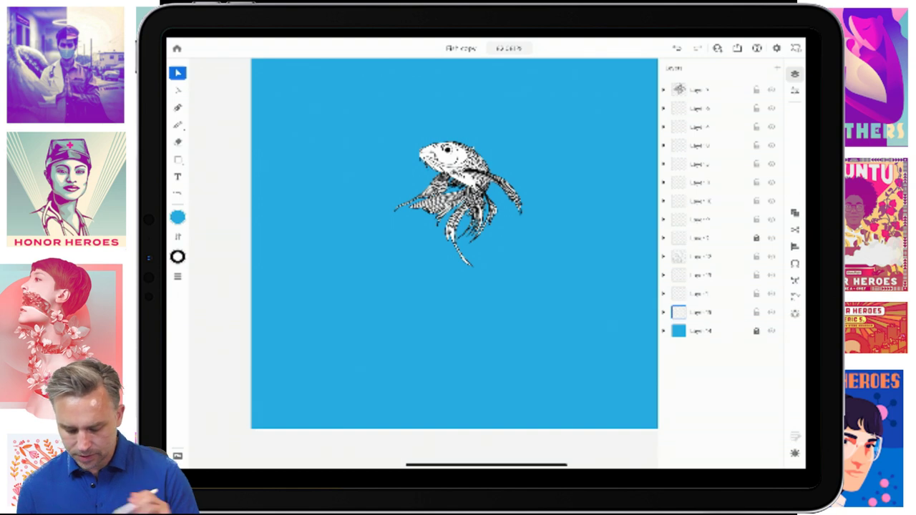
pyautogui.click(177, 125)
pyautogui.click(177, 217)
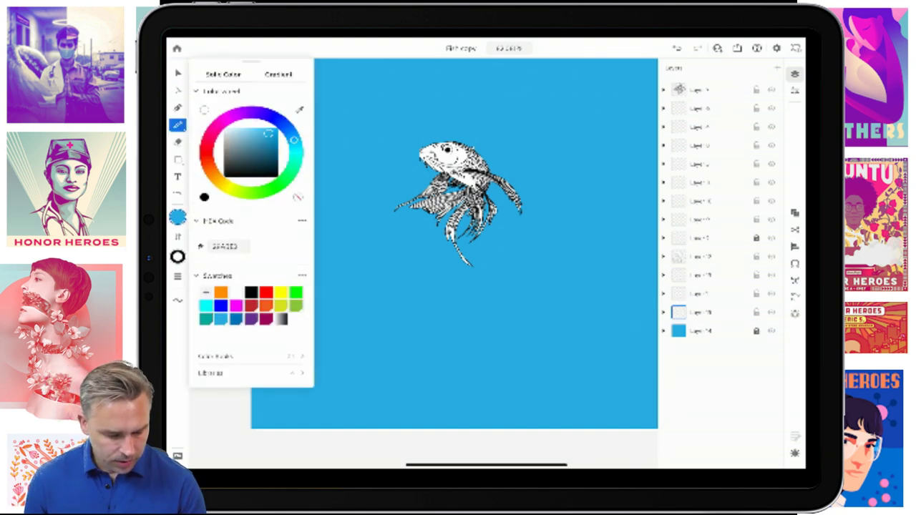
pyautogui.click(178, 256)
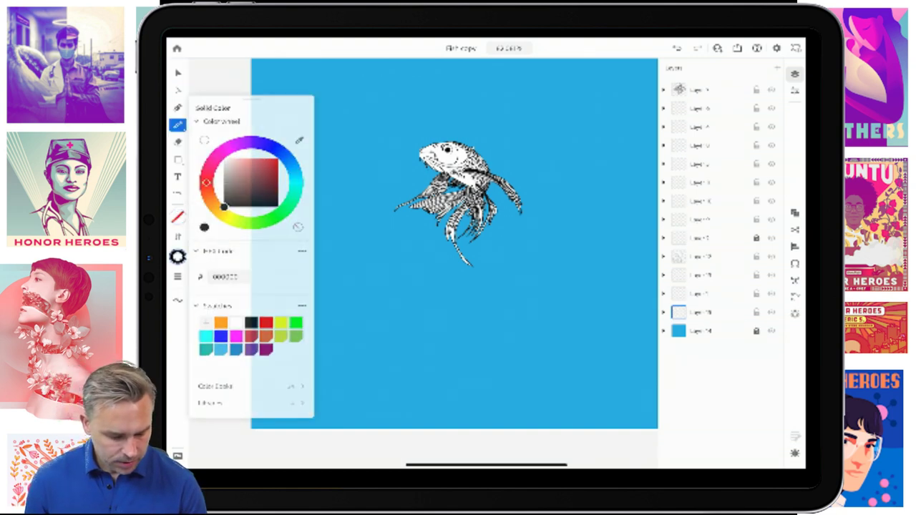
pyautogui.click(237, 78)
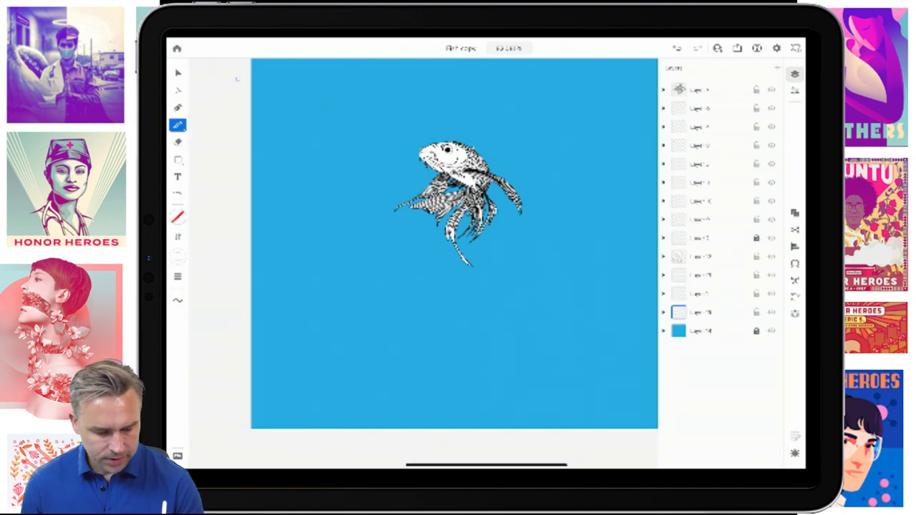
pyautogui.click(794, 74)
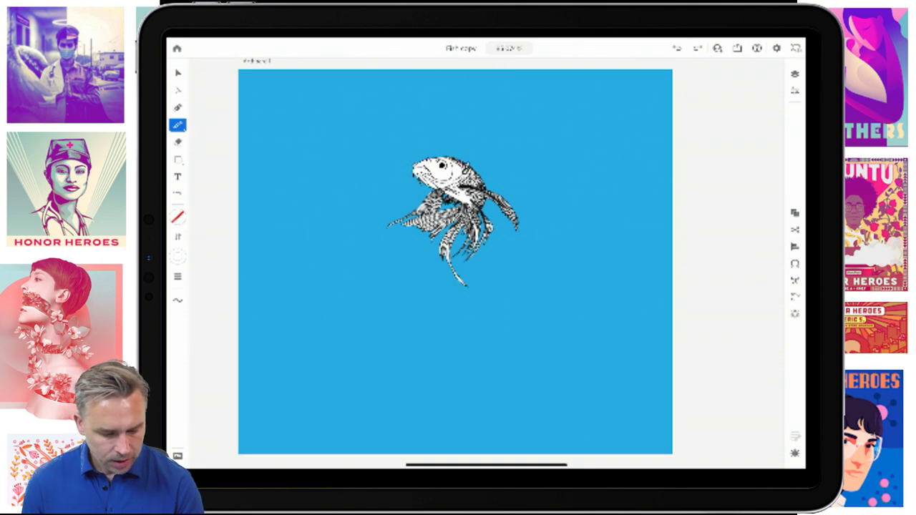
pyautogui.moveTo(271, 113)
pyautogui.mouseDown()
pyautogui.moveTo(294, 104)
pyautogui.moveTo(348, 118)
pyautogui.moveTo(371, 104)
pyautogui.moveTo(407, 103)
pyautogui.moveTo(438, 122)
pyautogui.moveTo(481, 101)
pyautogui.moveTo(526, 121)
pyautogui.moveTo(546, 99)
pyautogui.moveTo(586, 112)
pyautogui.moveTo(615, 98)
pyautogui.moveTo(637, 106)
pyautogui.mouseUp()
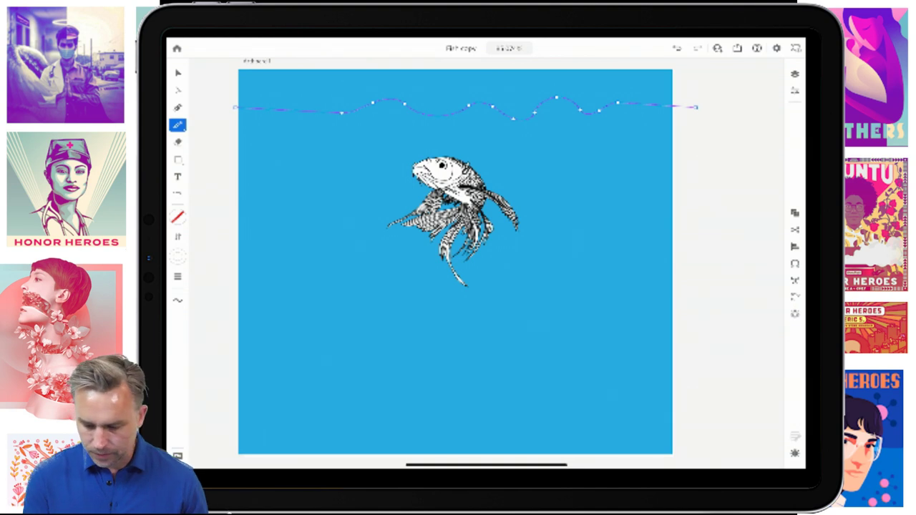
pyautogui.hotkey('ctrl', 'z')
# - Draw a curved Pen-tool wave across the artboard's top, ending past the right edge
pyautogui.press('p')
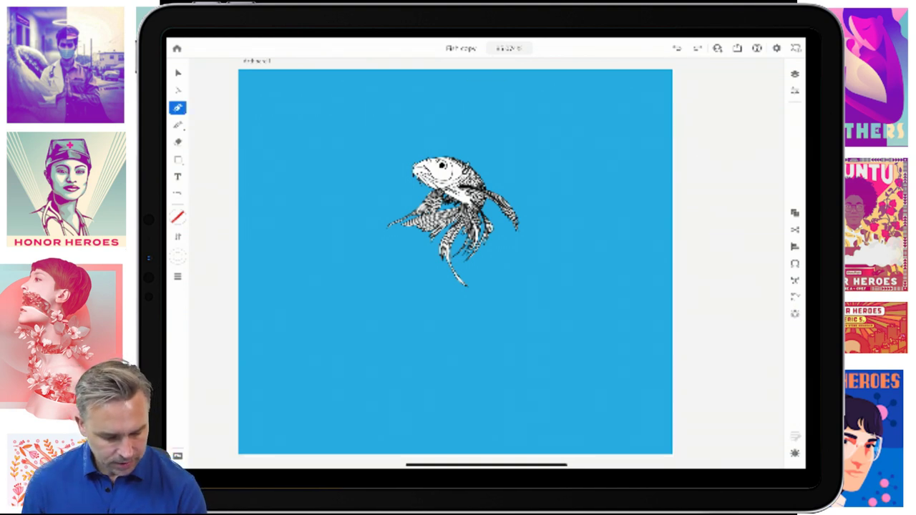
pyautogui.moveTo(226, 106); pyautogui.dragTo(250, 106)
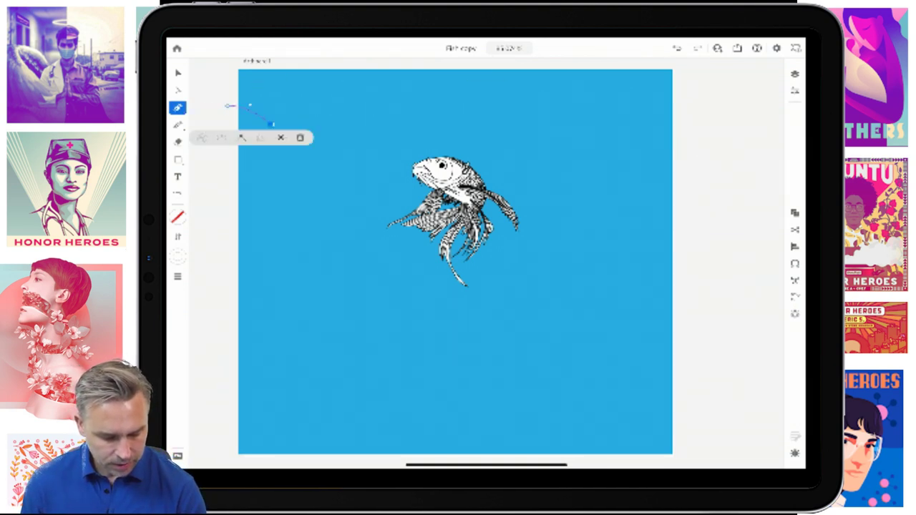
pyautogui.moveTo(319, 108); pyautogui.dragTo(372, 123)
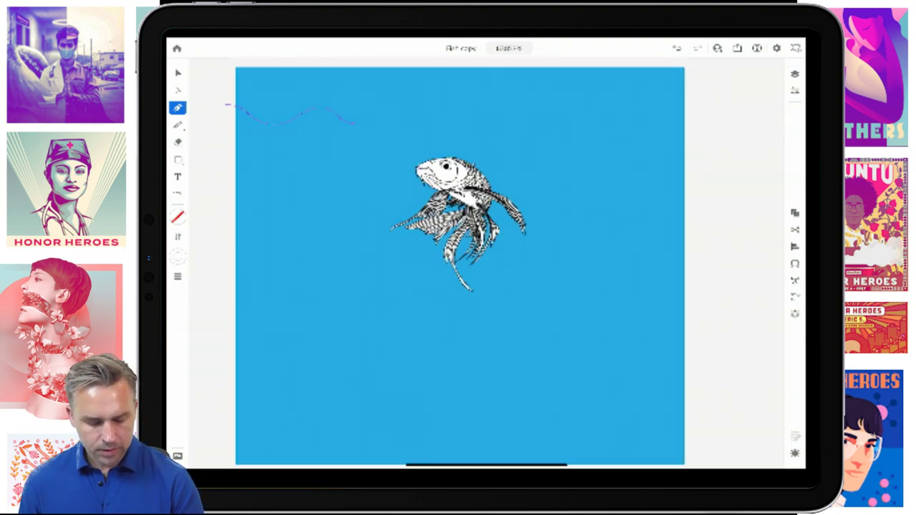
pyautogui.scroll(5, 458, 257)
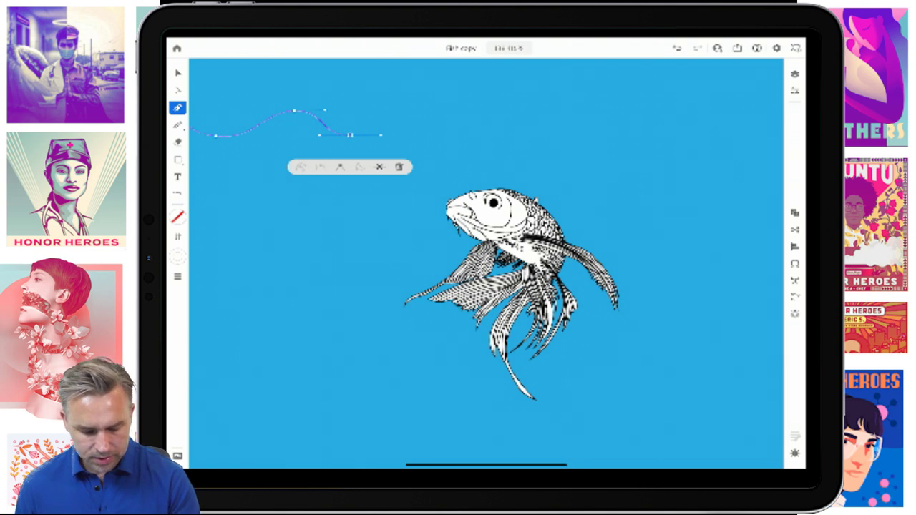
pyautogui.moveTo(440, 114); pyautogui.dragTo(479, 116)
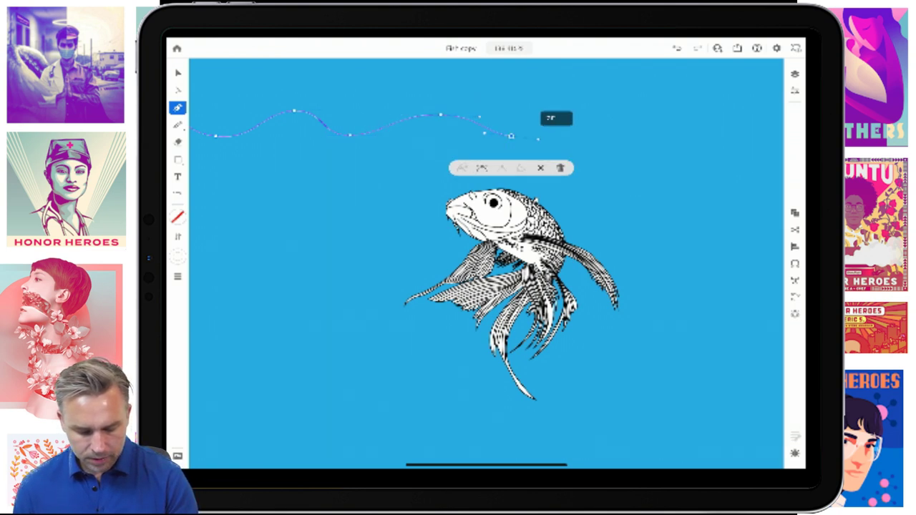
pyautogui.moveTo(576, 108); pyautogui.dragTo(679, 136)
pyautogui.moveTo(512, 294); pyautogui.dragTo(395, 308)
pyautogui.moveTo(607, 140); pyautogui.dragTo(710, 164)
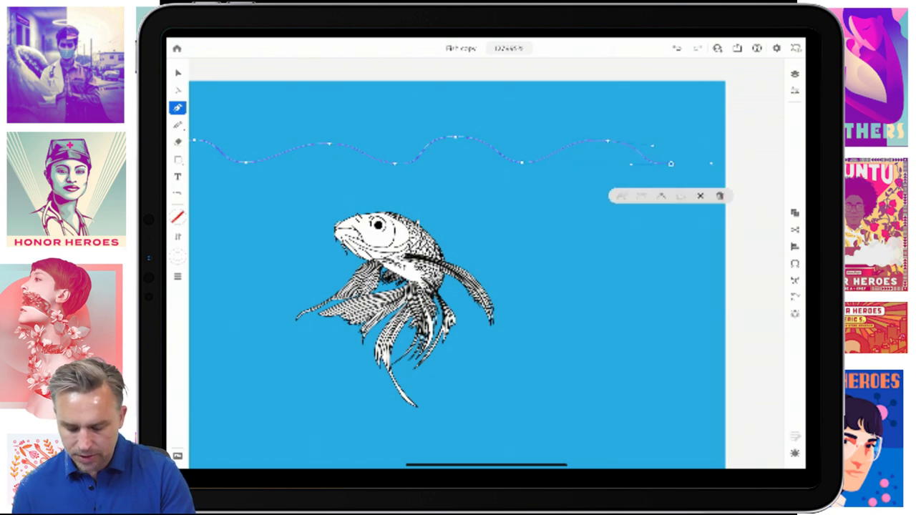
pyautogui.click(731, 141)
pyautogui.scroll(-5, 505, 267)
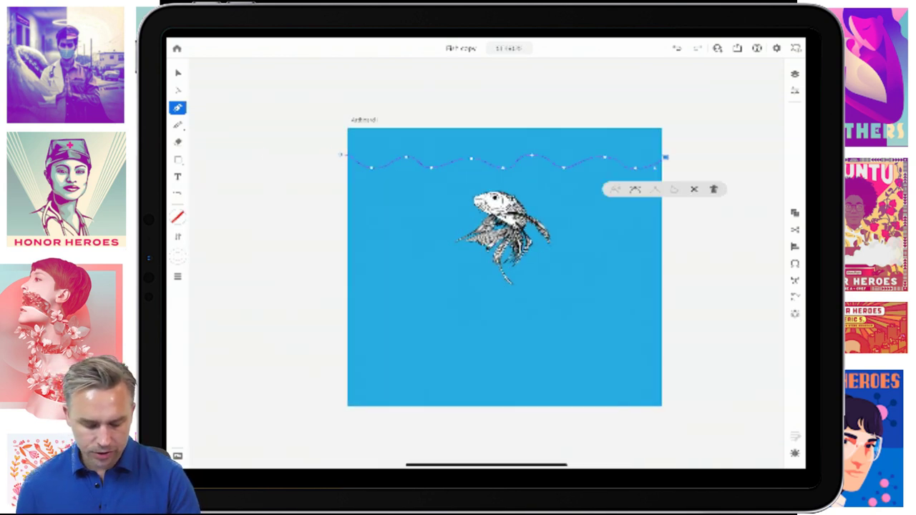
# - Apply Grid Repeat to the selected wavy path
pyautogui.press('v')
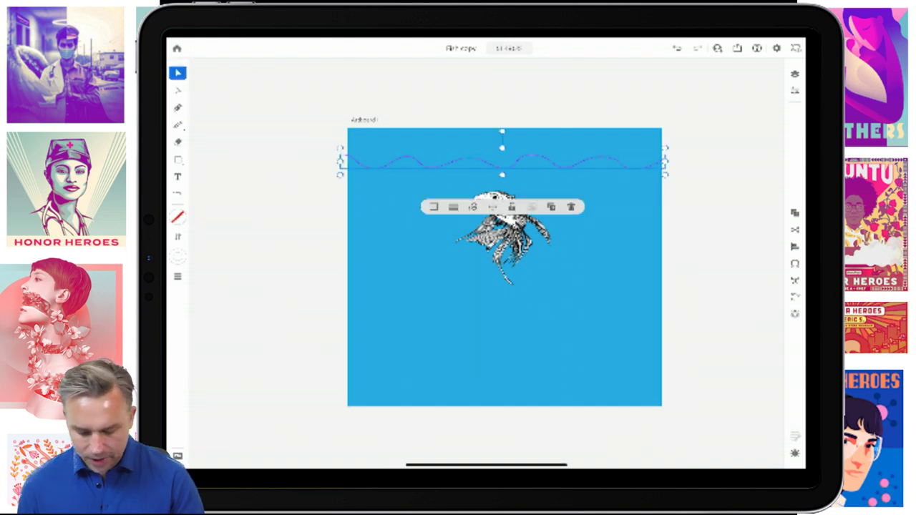
pyautogui.click(794, 314)
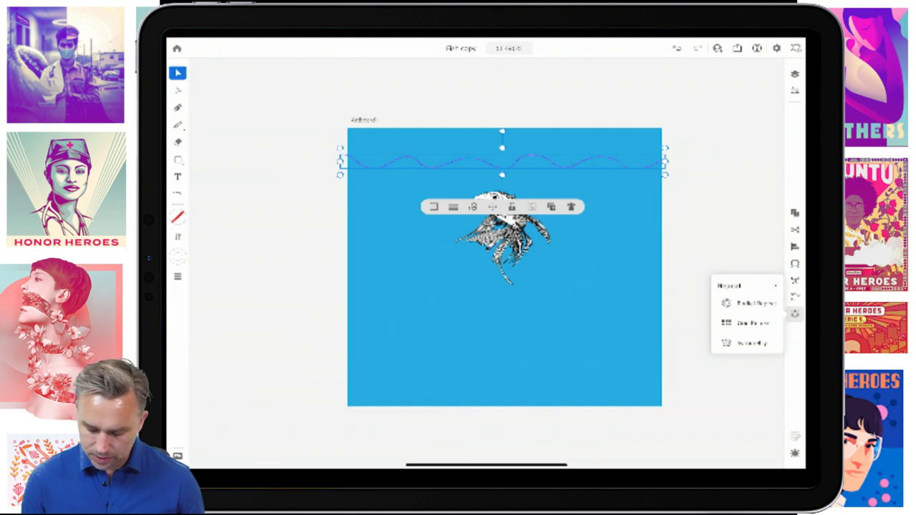
pyautogui.click(748, 323)
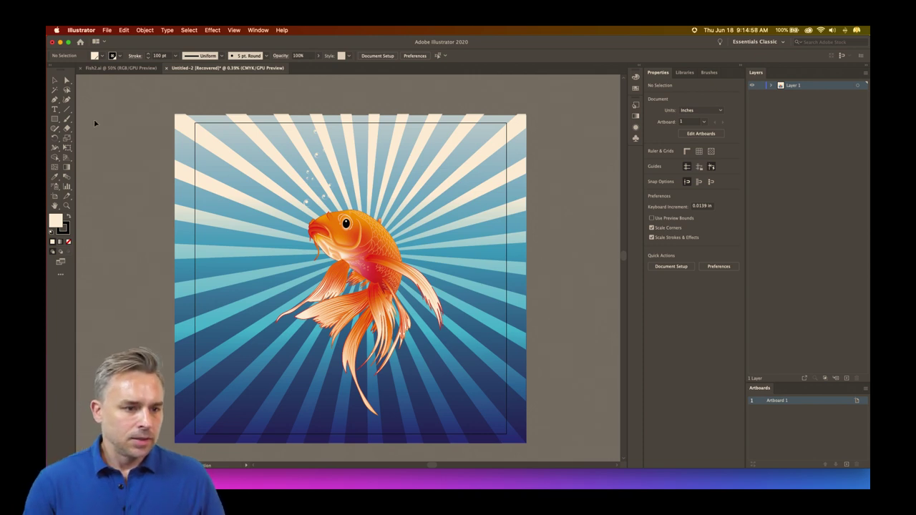
# - Maximize the Illustrator window, zoom in, select all artwork, and open a Finder window
pyautogui.click(68, 42)
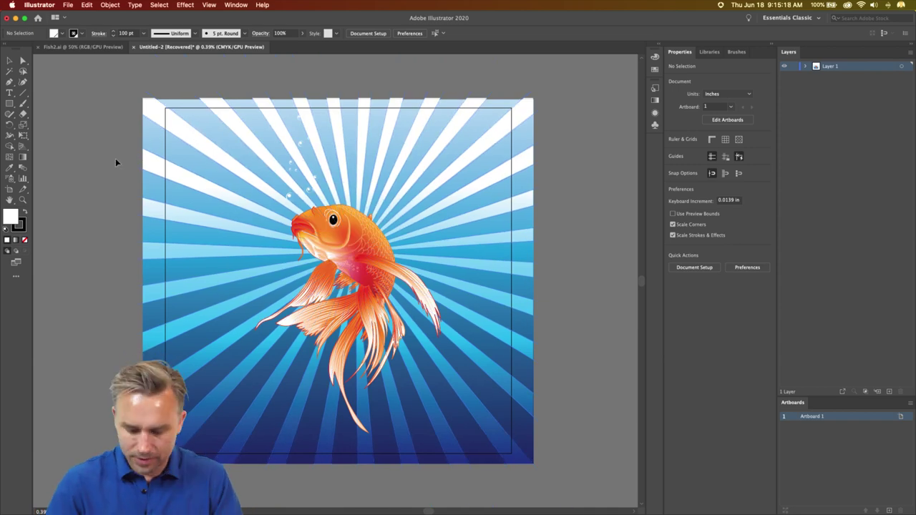
pyautogui.press('super+equal')
pyautogui.press('super+a')
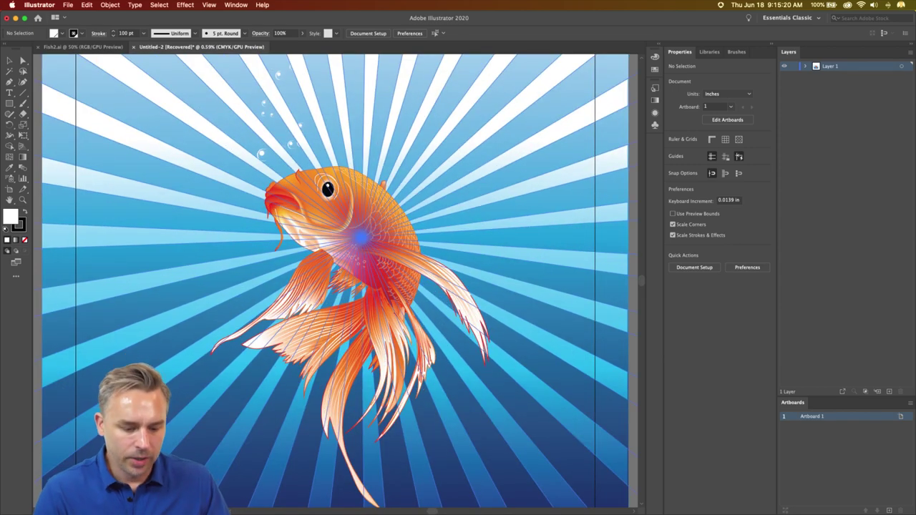
pyautogui.click(90, 502)
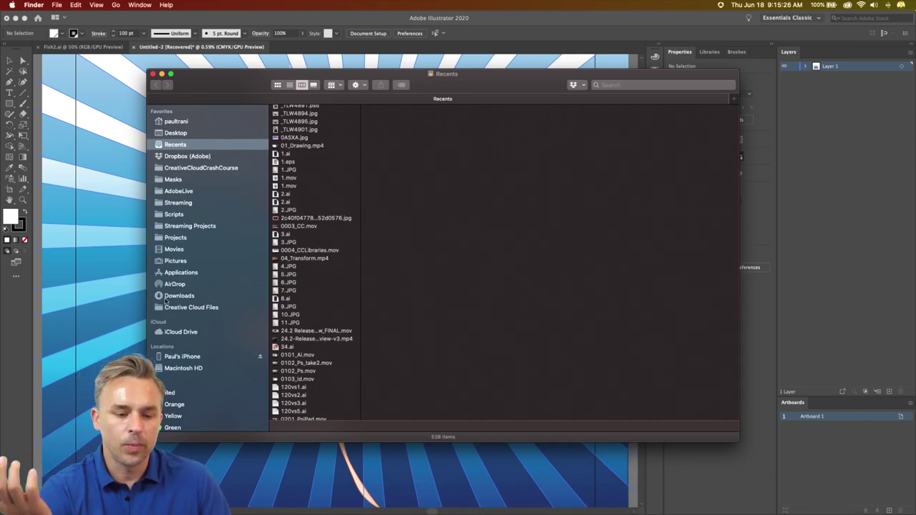
# - Open FishOutline.ai from the Illustrator folder on the Desktop
pyautogui.click(158, 134)
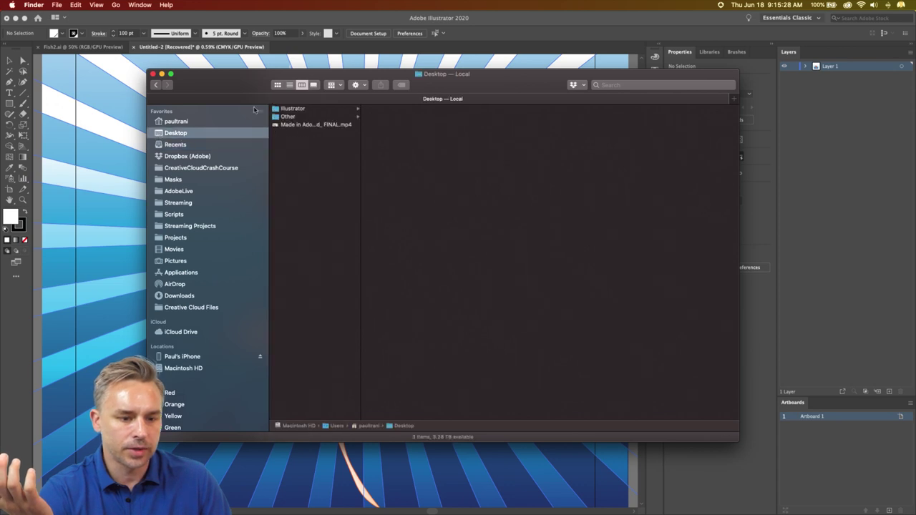
pyautogui.click(299, 111)
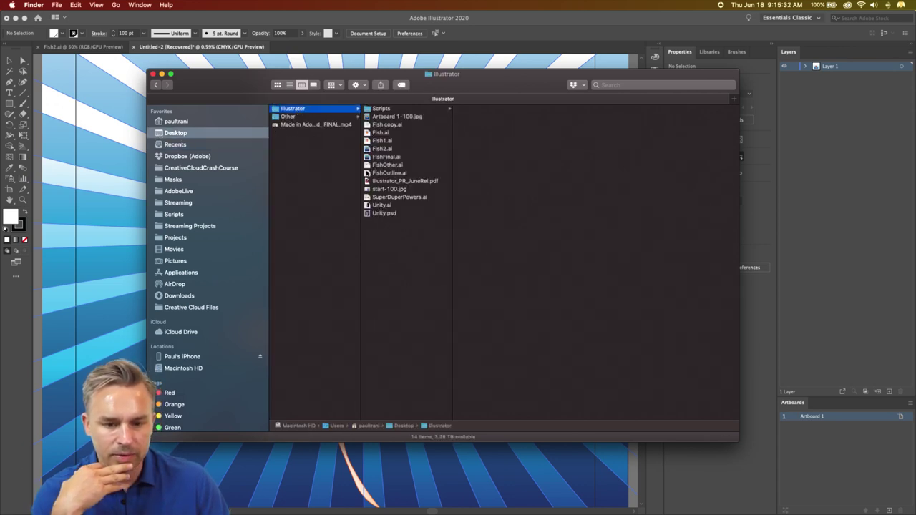
pyautogui.click(368, 173)
pyautogui.doubleClick(367, 173)
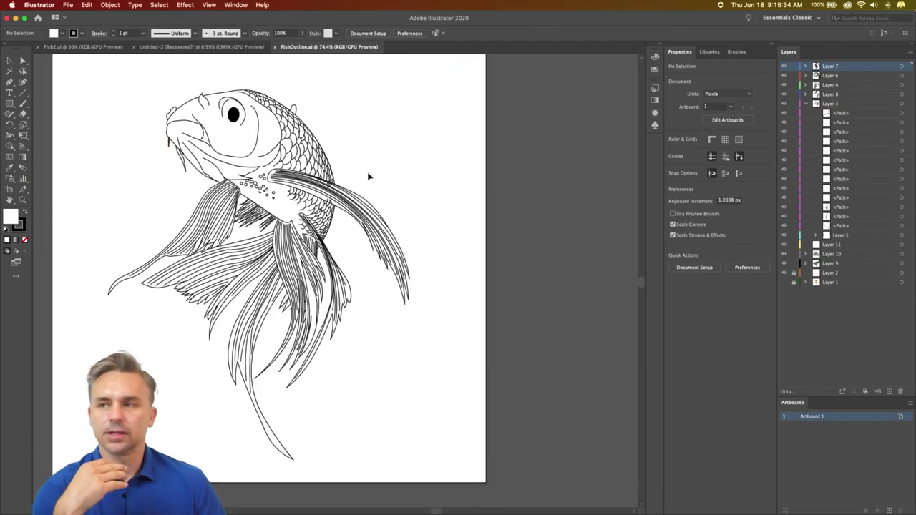
pyautogui.moveTo(364, 323); pyautogui.dragTo(434, 347)
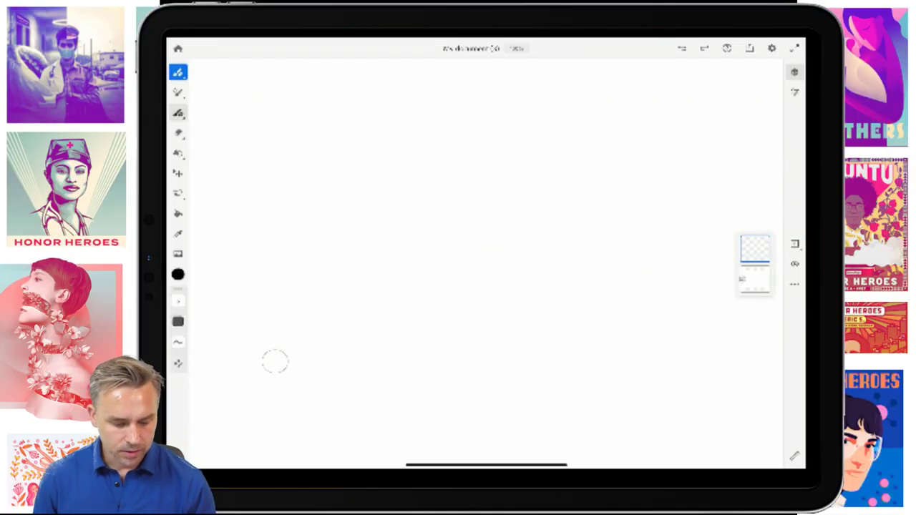
# - Choose the second brush in the Vector brushes list
pyautogui.press('v')
pyautogui.click(178, 113)
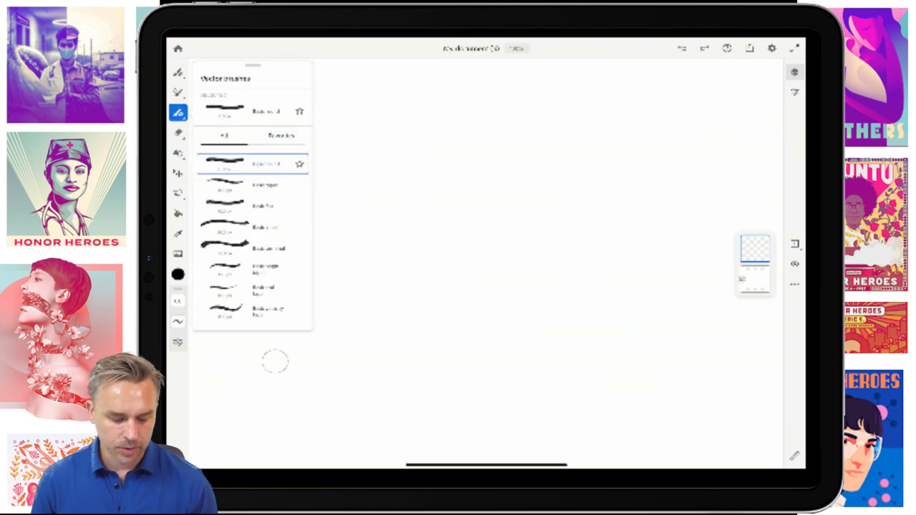
pyautogui.click(252, 185)
pyautogui.click(275, 362)
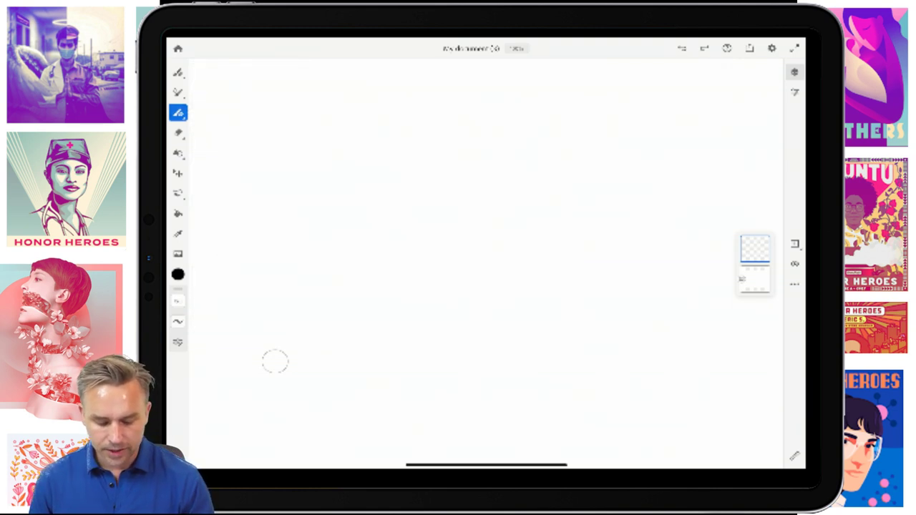
# - Draw the fish's head, back, chest and tail with tail detail lines, redrawing the tail's bottom edge
pyautogui.moveTo(387, 152)
pyautogui.mouseDown()
pyautogui.moveTo(466, 127)
pyautogui.moveTo(536, 322)
pyautogui.moveTo(580, 341)
pyautogui.mouseUp()
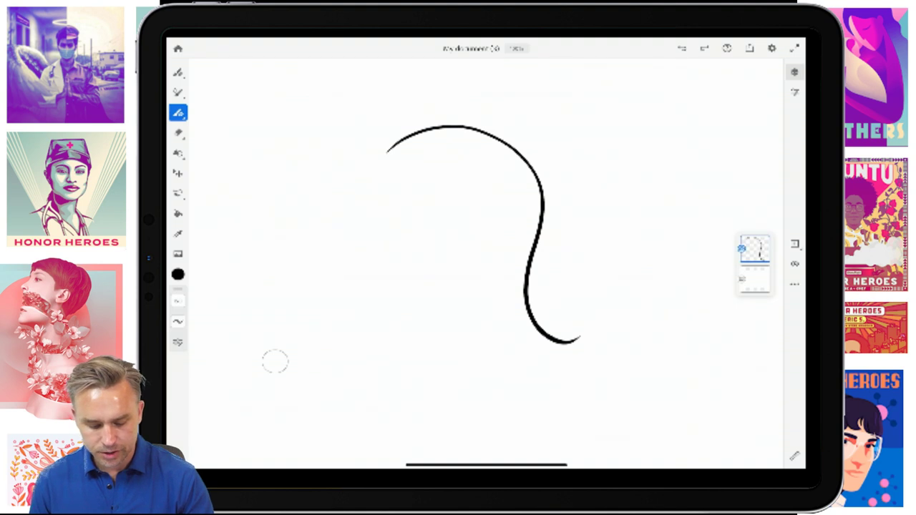
pyautogui.moveTo(382, 159)
pyautogui.mouseDown()
pyautogui.moveTo(501, 272)
pyautogui.moveTo(493, 340)
pyautogui.moveTo(431, 410)
pyautogui.moveTo(530, 377)
pyautogui.moveTo(618, 378)
pyautogui.moveTo(632, 361)
pyautogui.mouseUp()
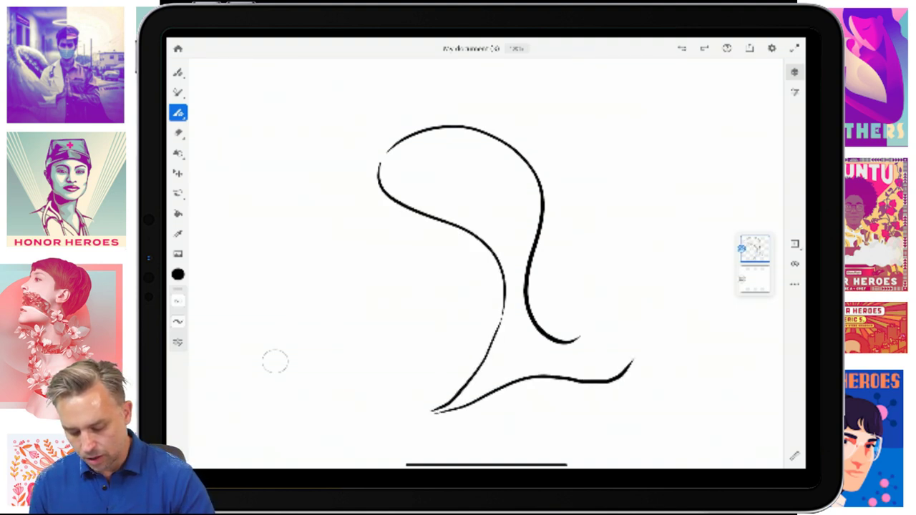
pyautogui.hotkey('ctrl', 'z')
pyautogui.moveTo(431, 414); pyautogui.dragTo(637, 379)
pyautogui.moveTo(571, 340); pyautogui.dragTo(637, 383)
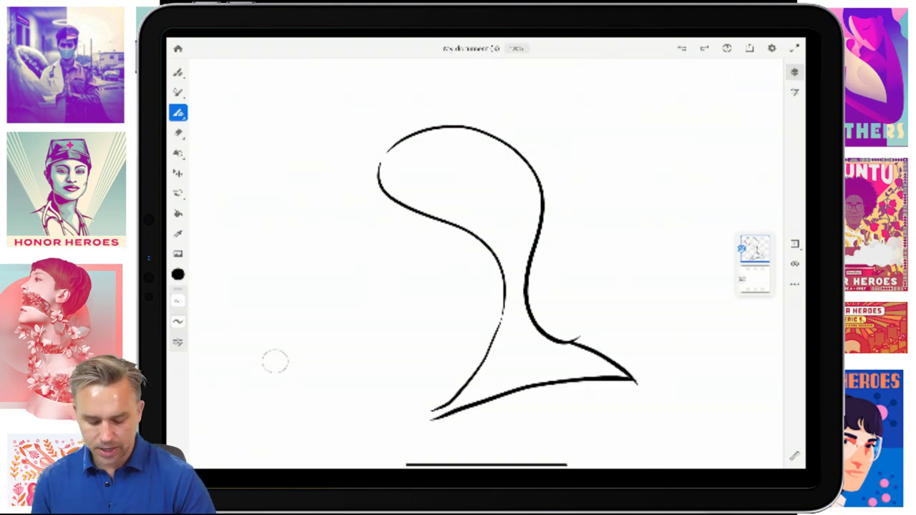
pyautogui.moveTo(516, 331)
pyautogui.mouseDown()
pyautogui.moveTo(478, 399)
pyautogui.moveTo(515, 377)
pyautogui.mouseUp()
pyautogui.moveTo(529, 348); pyautogui.dragTo(535, 364)
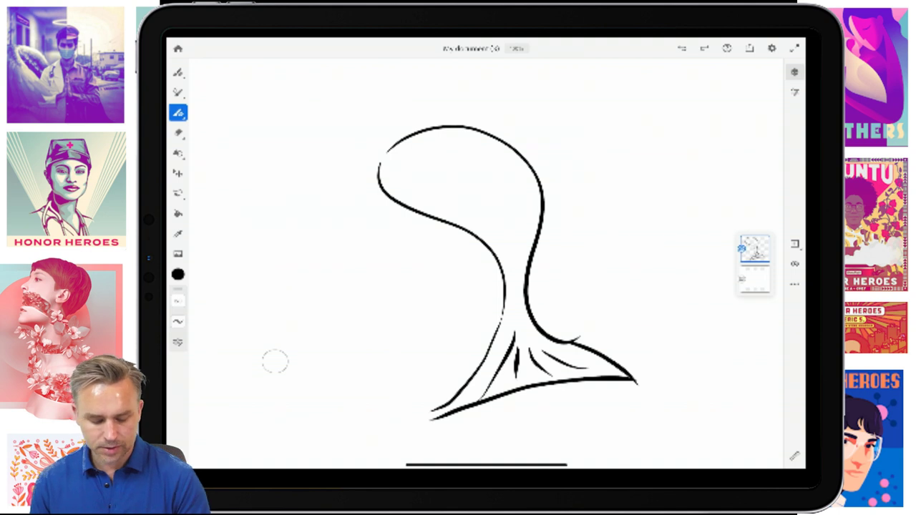
# - Add the eye and the left and right triangular fins to the fish
pyautogui.moveTo(435, 147)
pyautogui.mouseDown()
pyautogui.moveTo(445, 157)
pyautogui.moveTo(438, 154)
pyautogui.mouseUp()
pyautogui.hotkey('ctrl', 'z')
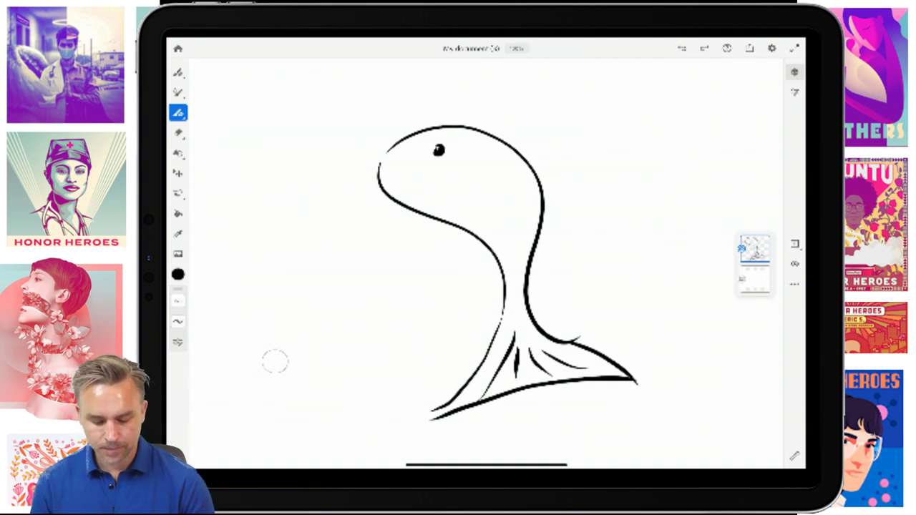
pyautogui.moveTo(501, 187)
pyautogui.mouseDown()
pyautogui.moveTo(608, 250)
pyautogui.moveTo(558, 304)
pyautogui.moveTo(514, 211)
pyautogui.mouseUp()
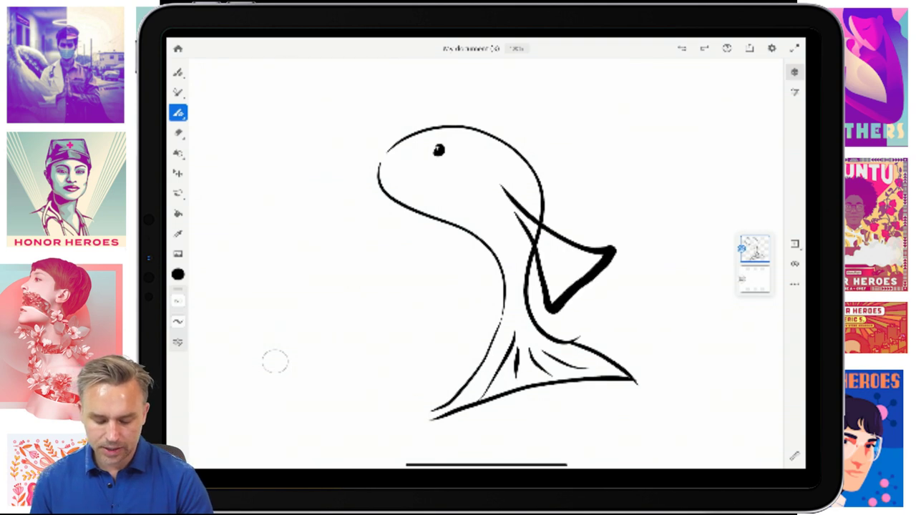
pyautogui.moveTo(451, 228)
pyautogui.mouseDown()
pyautogui.moveTo(427, 287)
pyautogui.moveTo(474, 290)
pyautogui.moveTo(465, 233)
pyautogui.mouseUp()
pyautogui.click(749, 48)
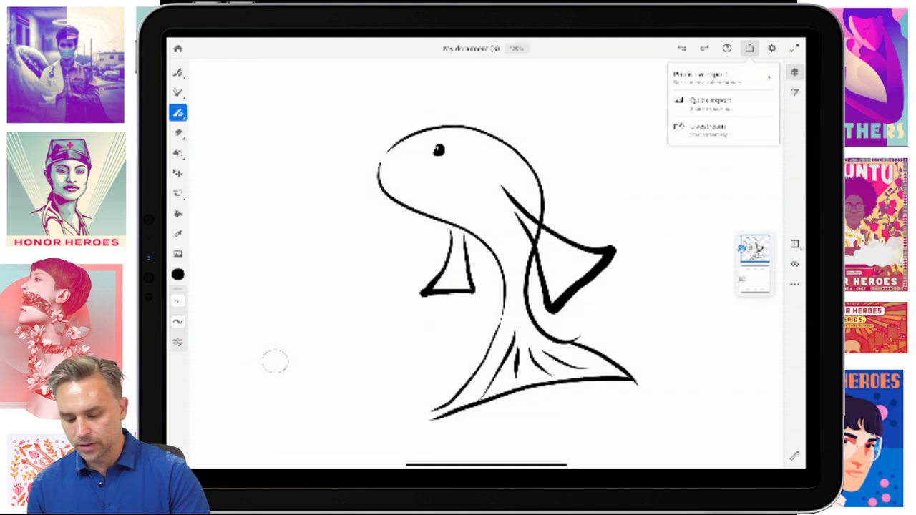
# - Export the fish sketch in PDF format through Share > Export as
pyautogui.click(704, 72)
pyautogui.click(205, 89)
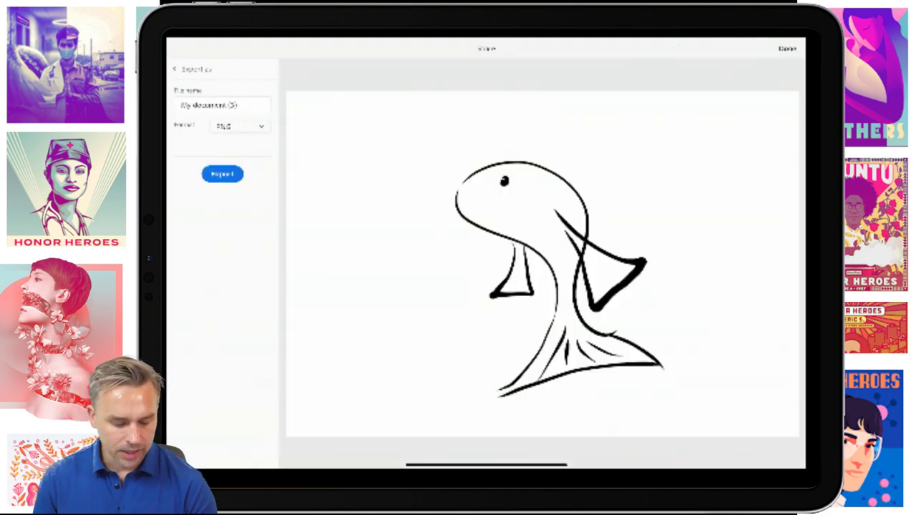
pyautogui.click(240, 126)
pyautogui.click(222, 189)
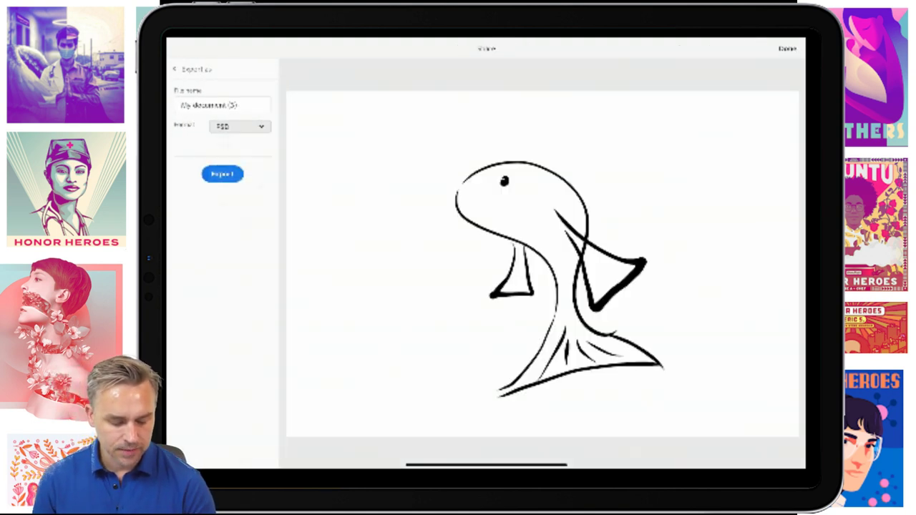
pyautogui.click(240, 126)
pyautogui.click(222, 209)
pyautogui.click(223, 173)
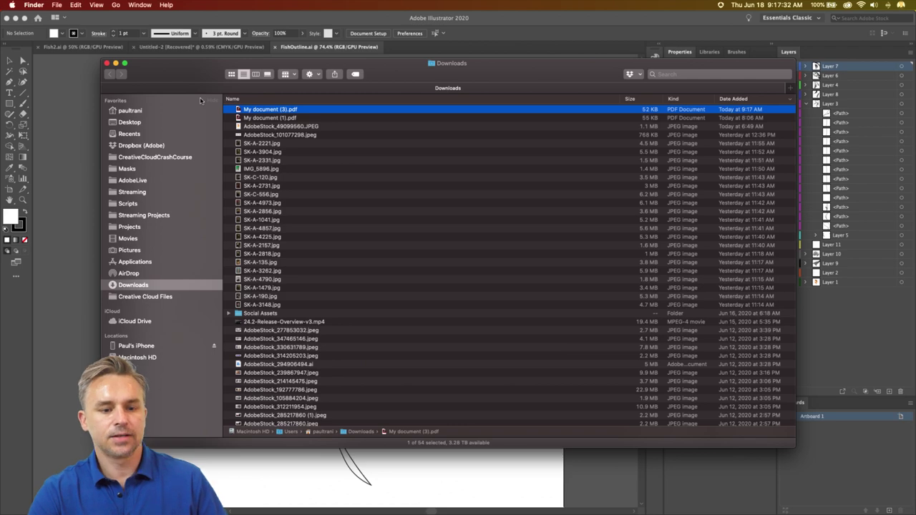
# - Open the exported PDF in Illustrator 2020 and release the fish's clipping mask
pyautogui.moveTo(239, 113); pyautogui.dragTo(222, 502)
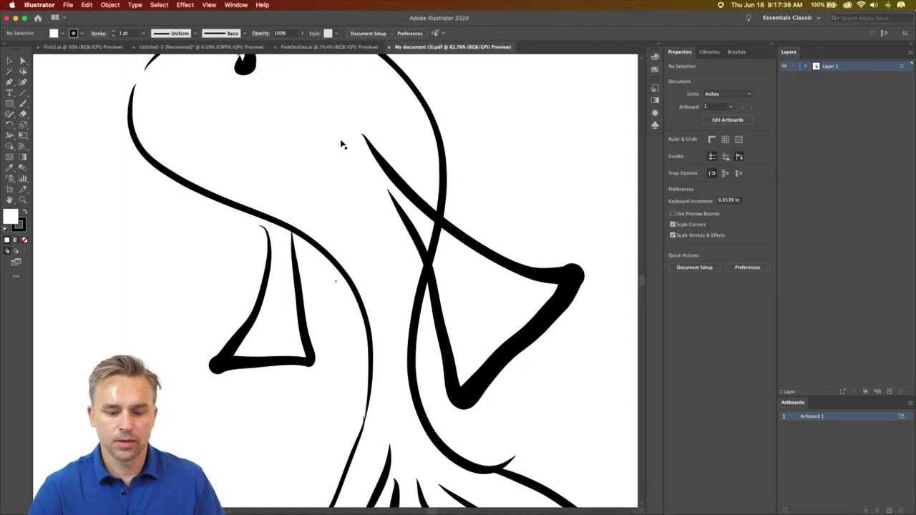
pyautogui.click(439, 221)
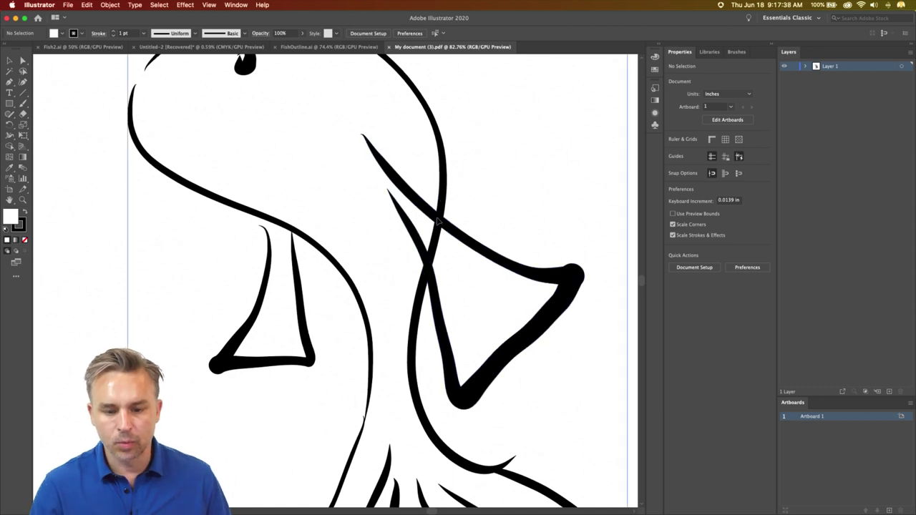
pyautogui.rightClick(439, 222)
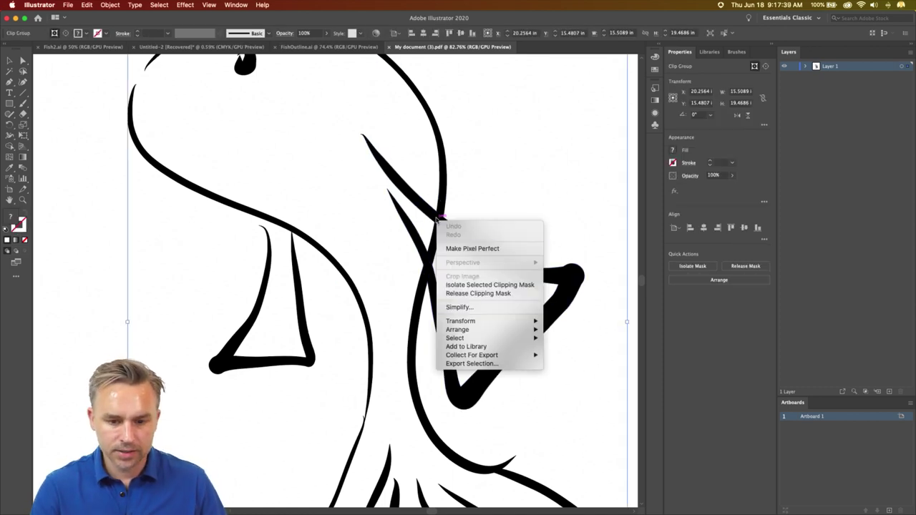
pyautogui.click(454, 292)
# - Check the released fish paths in Outline view at several zoom levels, then return to FishOutline.ai
pyautogui.rightClick(444, 224)
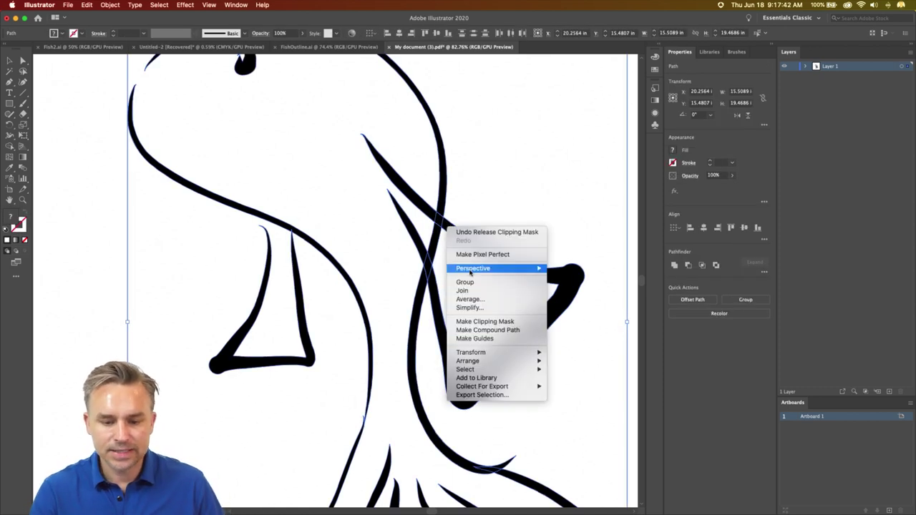
pyautogui.click(492, 206)
pyautogui.click(478, 233)
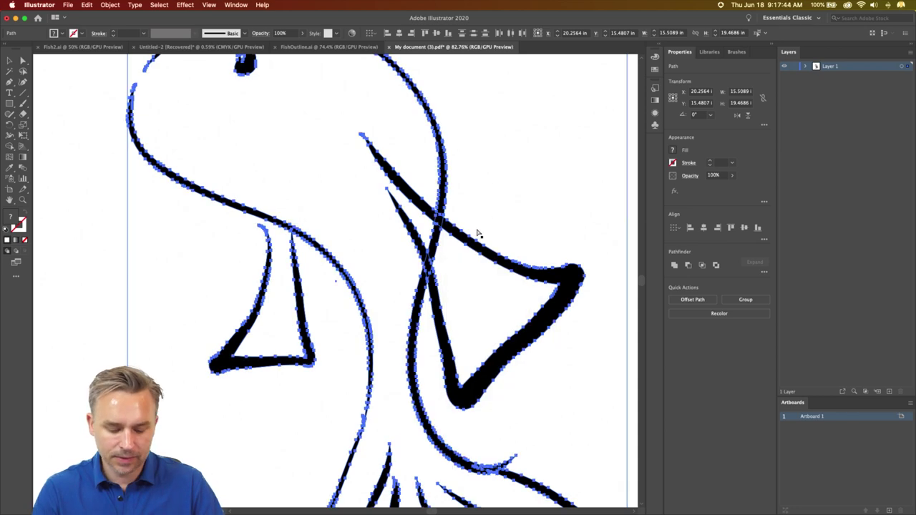
pyautogui.press('super+y')
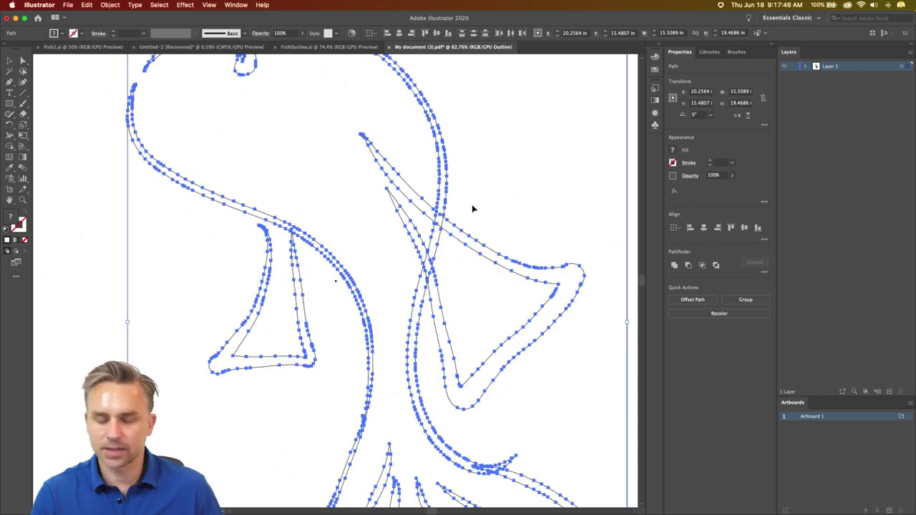
pyautogui.press('super+equal')
pyautogui.press('super+equal')
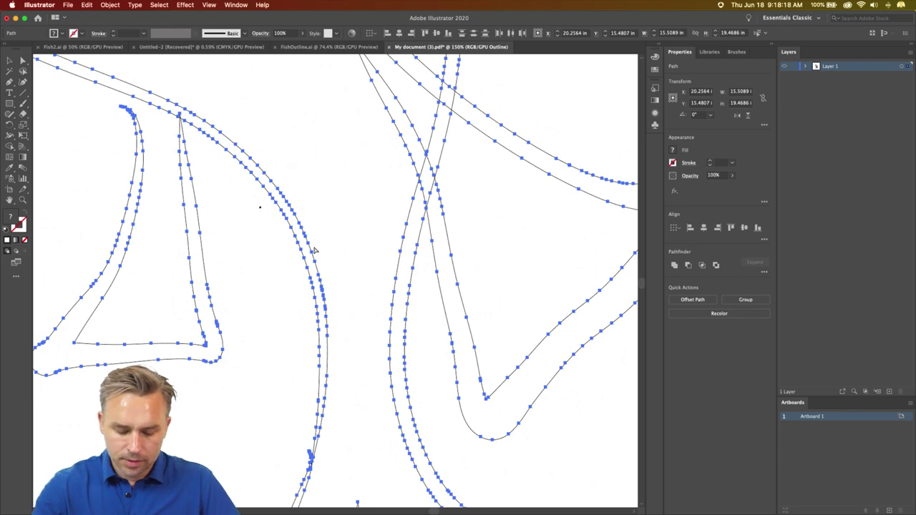
pyautogui.press('super+y')
pyautogui.press('super+minus')
pyautogui.press('super+minus')
pyautogui.press('super+minus')
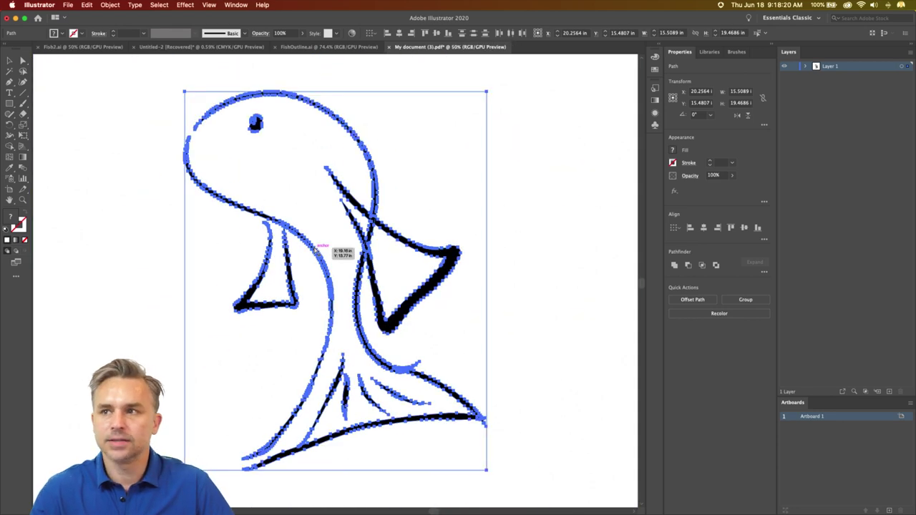
pyautogui.scroll(10, 315, 251)
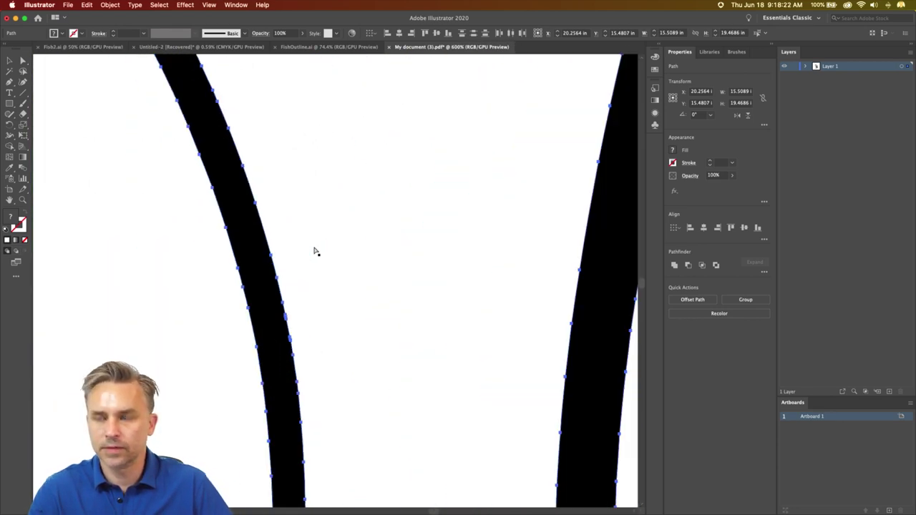
pyautogui.scroll(-2, 314, 251)
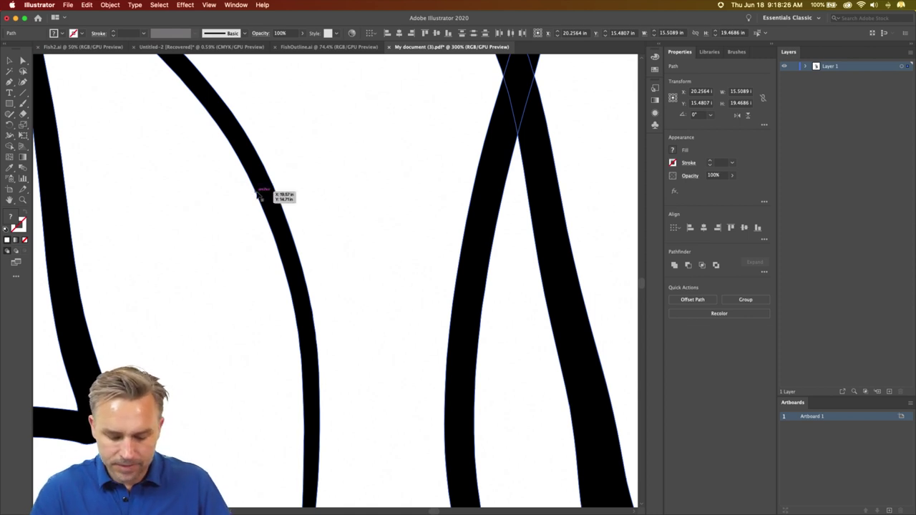
pyautogui.press('super+y')
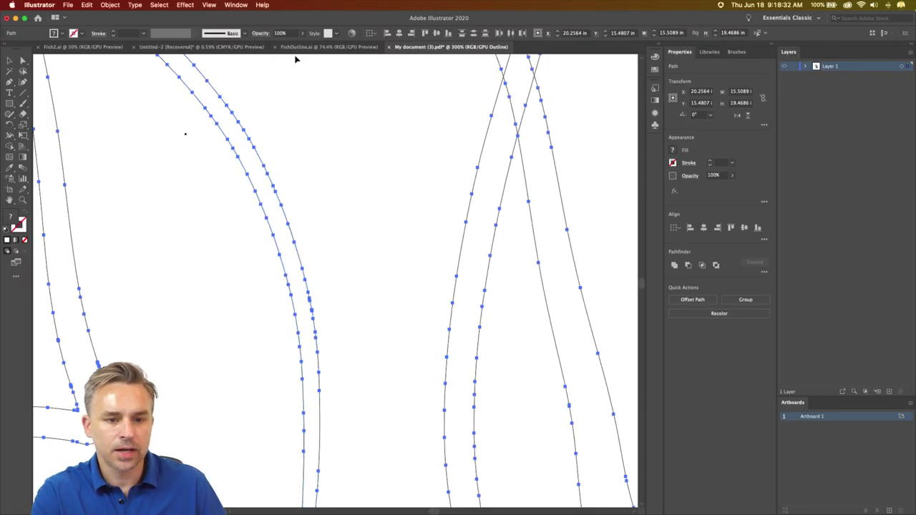
pyautogui.click(303, 47)
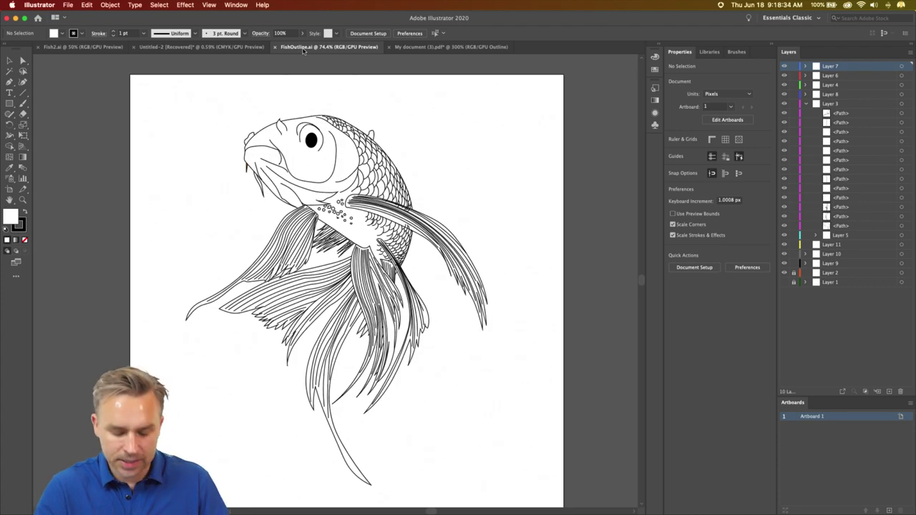
# - Zoom in on the koi's head and toggle between Outline and Preview, ending in Outline view
pyautogui.press('super+1')
pyautogui.press('super+equal')
pyautogui.scroll(5, 326, 295)
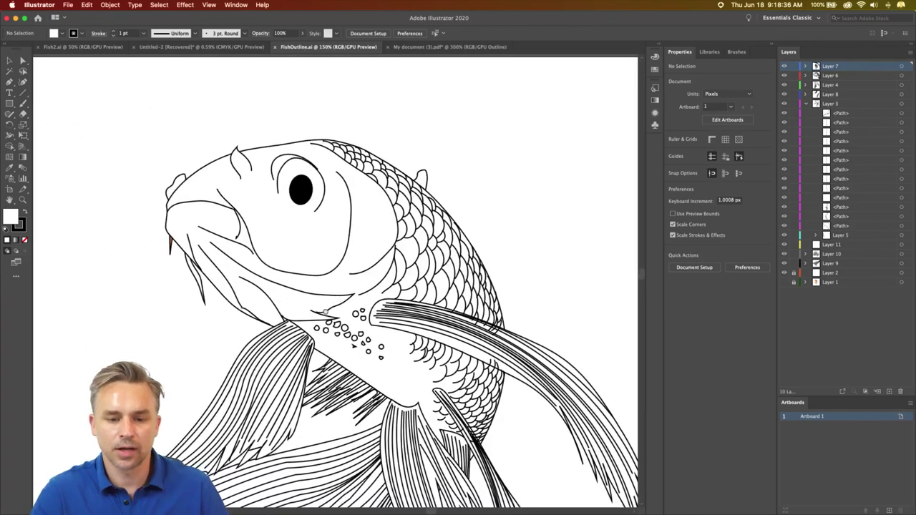
pyautogui.press('super+y')
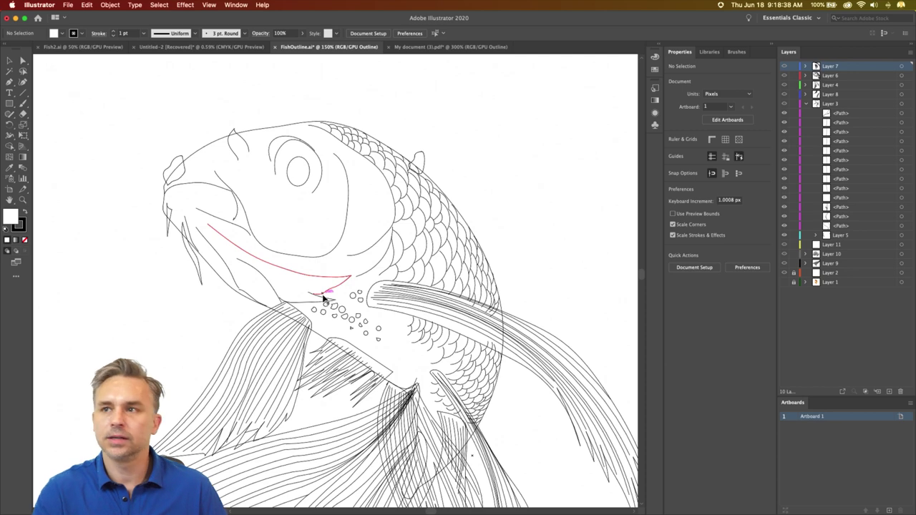
pyautogui.press('super+y')
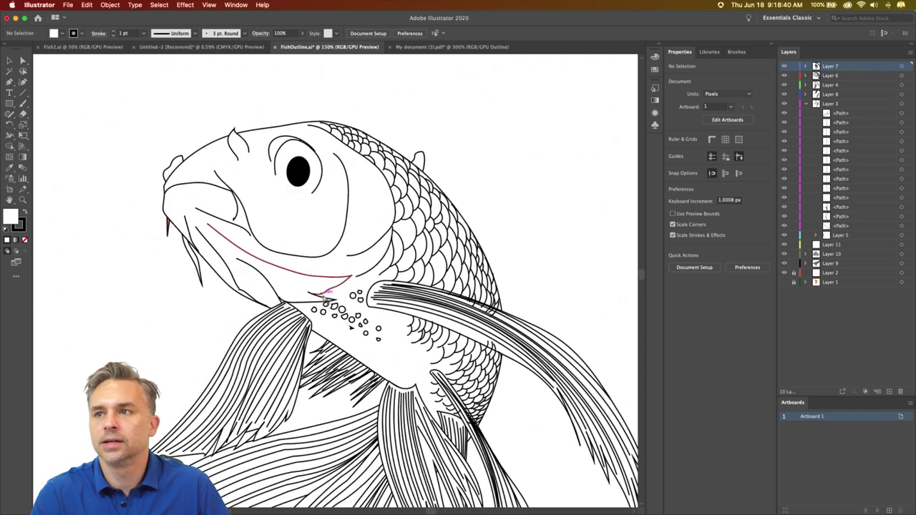
pyautogui.press('super+y')
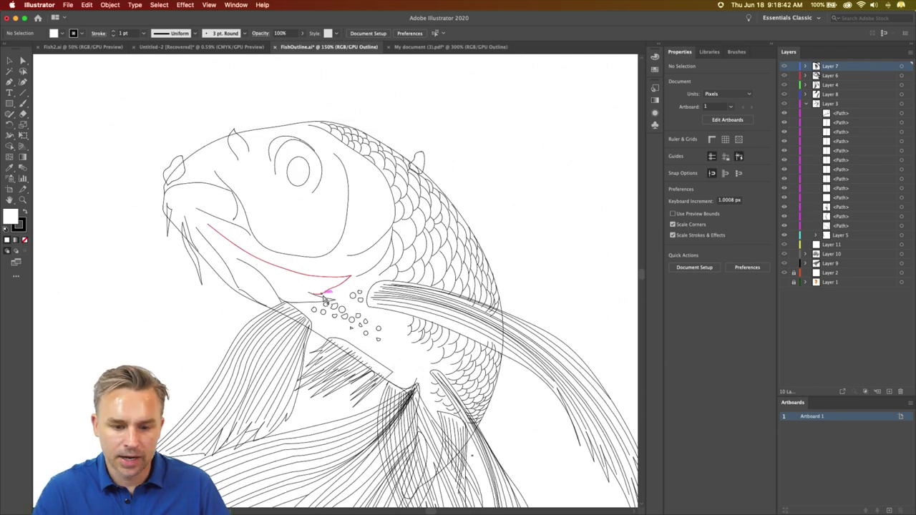
# - Select one body scale path, then zoom out to the whole koi and deselect
pyautogui.scroll(4, 326, 299)
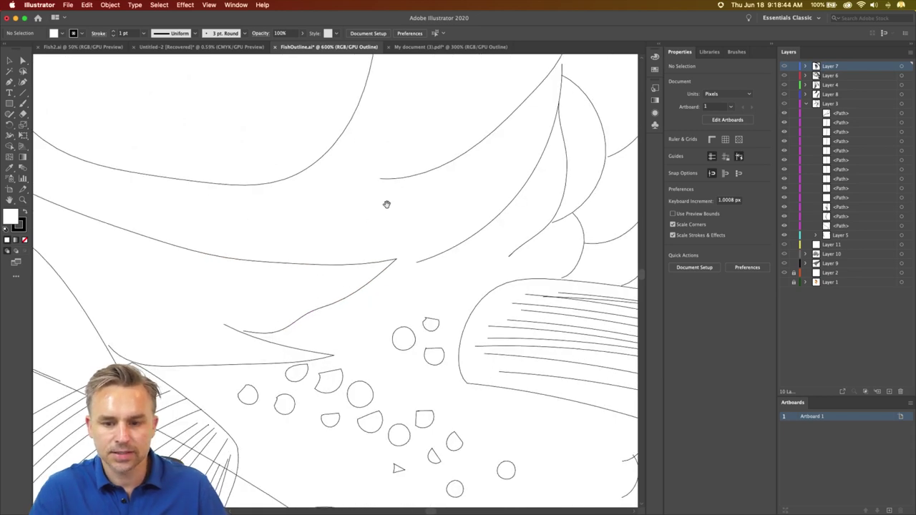
pyautogui.moveTo(386, 204); pyautogui.dragTo(143, 430)
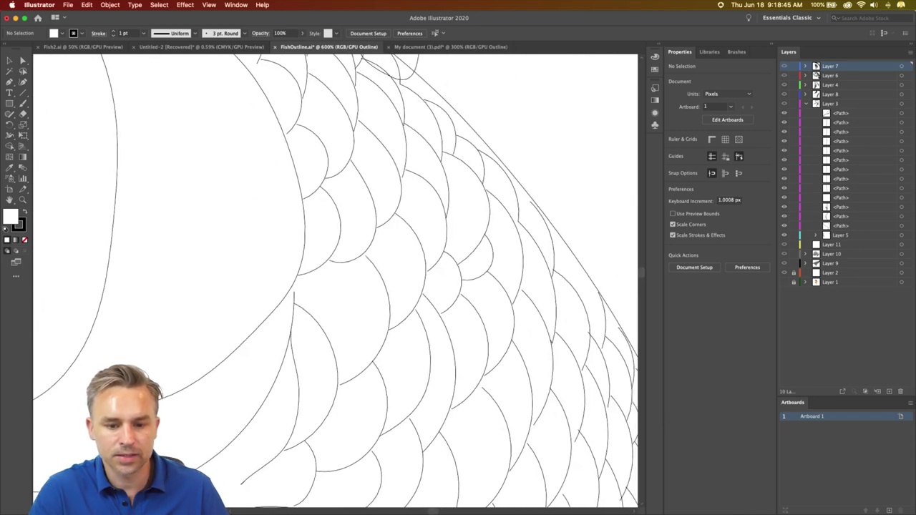
pyautogui.click(378, 270)
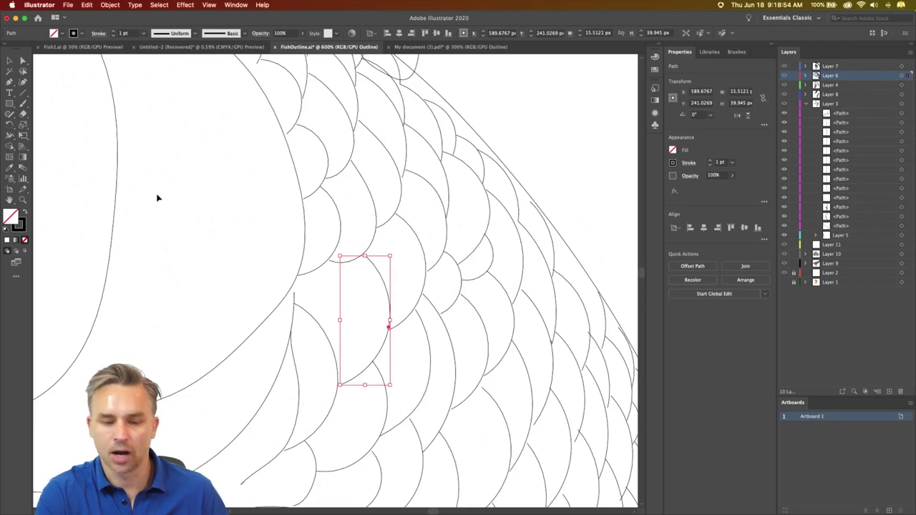
pyautogui.press('a')
pyautogui.press('super+1')
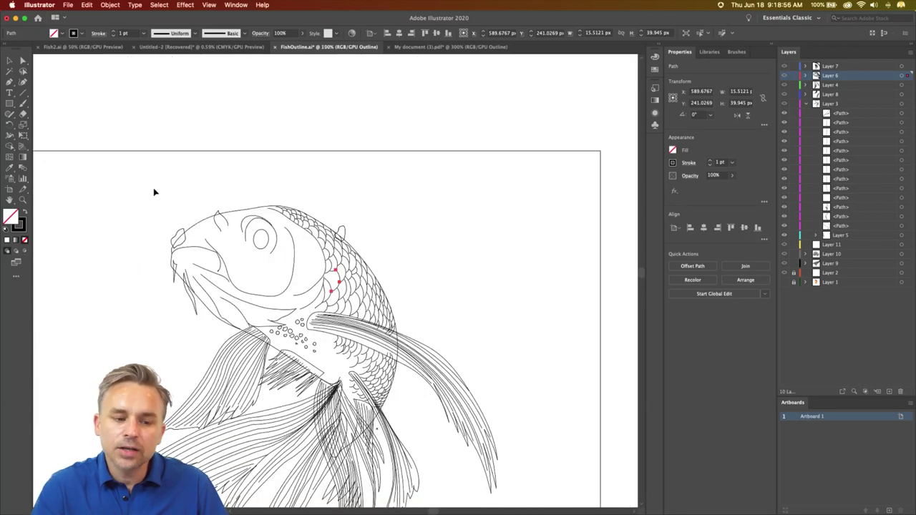
pyautogui.click(133, 239)
pyautogui.moveTo(133, 239); pyautogui.dragTo(210, 117)
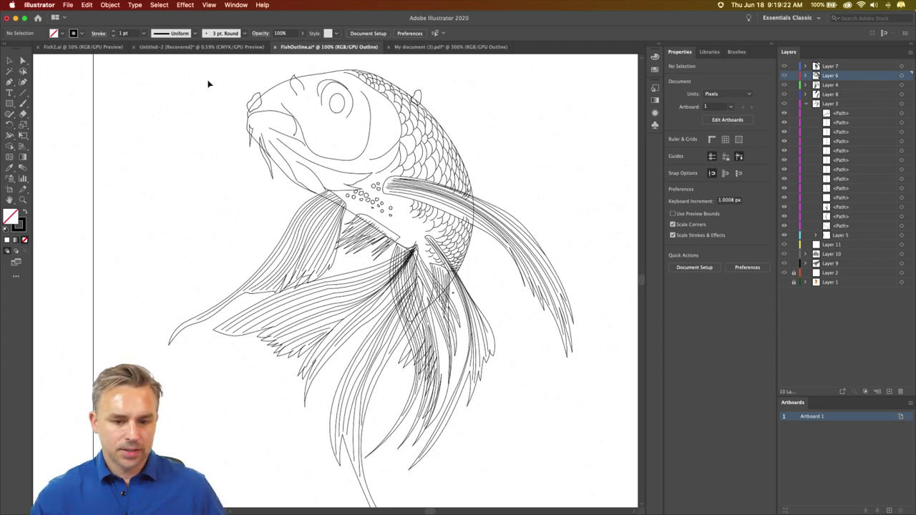
# - Shift the view of the koi slightly on the canvas
pyautogui.moveTo(219, 200); pyautogui.dragTo(194, 220)
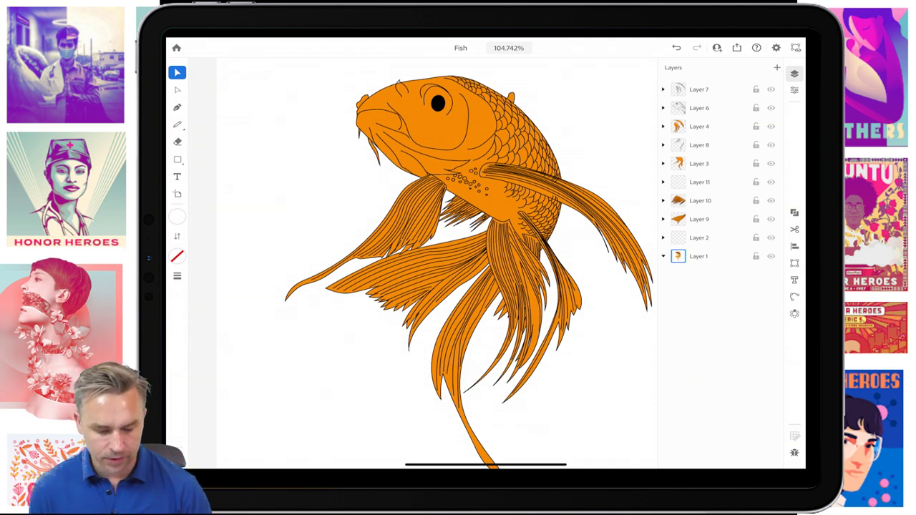
# - Select the koi's body and look at its fill colour options, then close the panels
pyautogui.click(451, 143)
pyautogui.scroll(5, 422, 265)
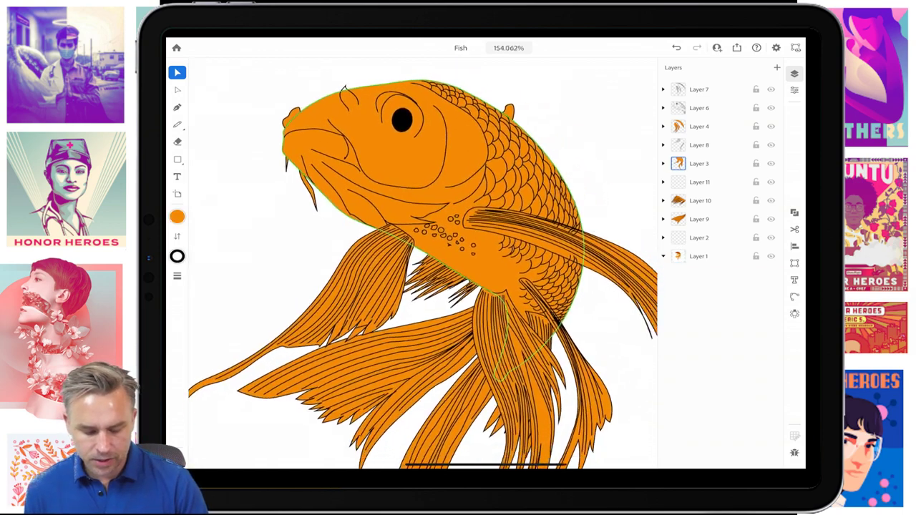
pyautogui.click(177, 217)
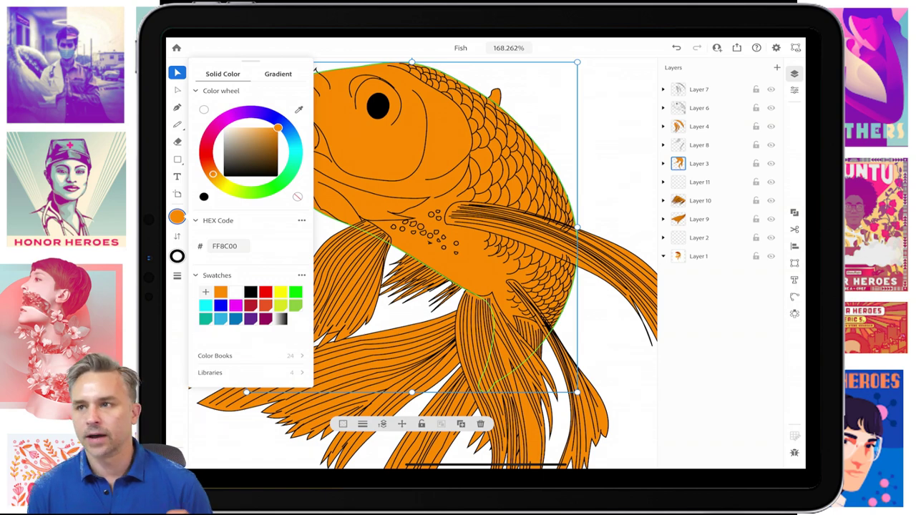
pyautogui.scroll(-1, 427, 263)
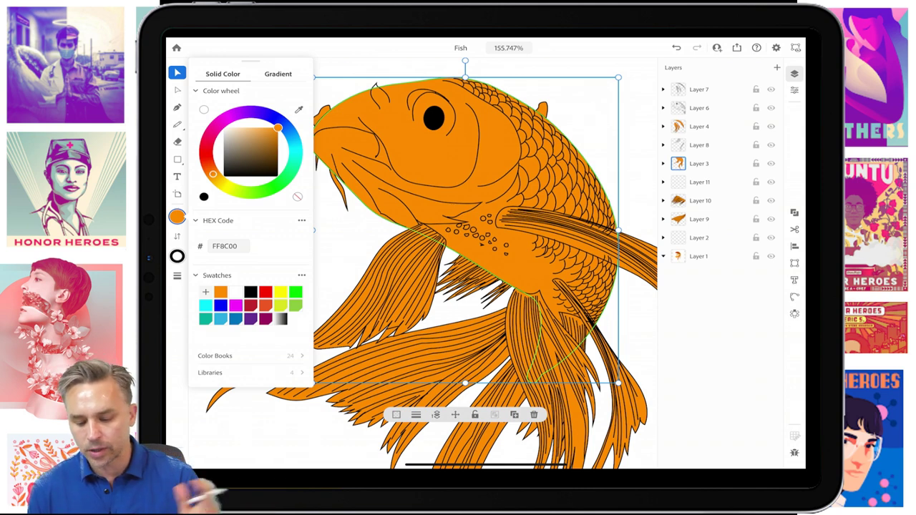
pyautogui.press('Tab')
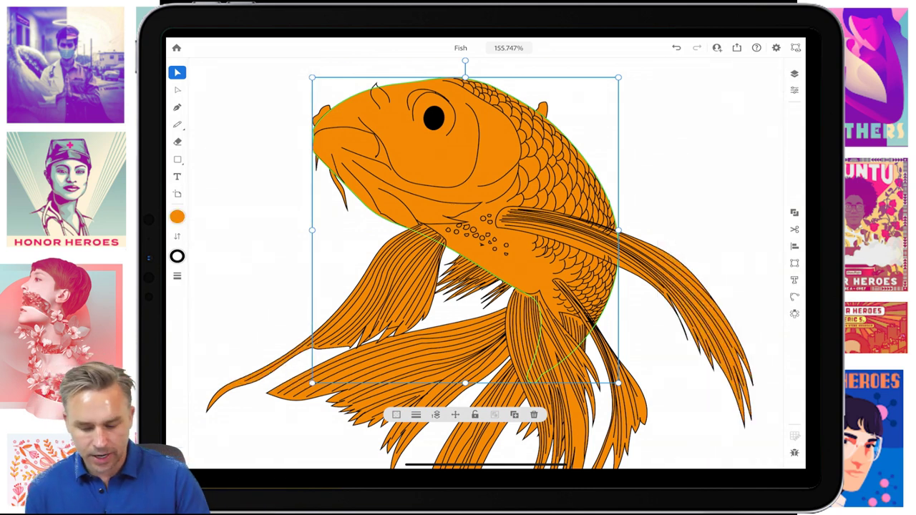
# - From the body's Properties, open the Fill colour picker showing orange FF8C00
pyautogui.click(794, 90)
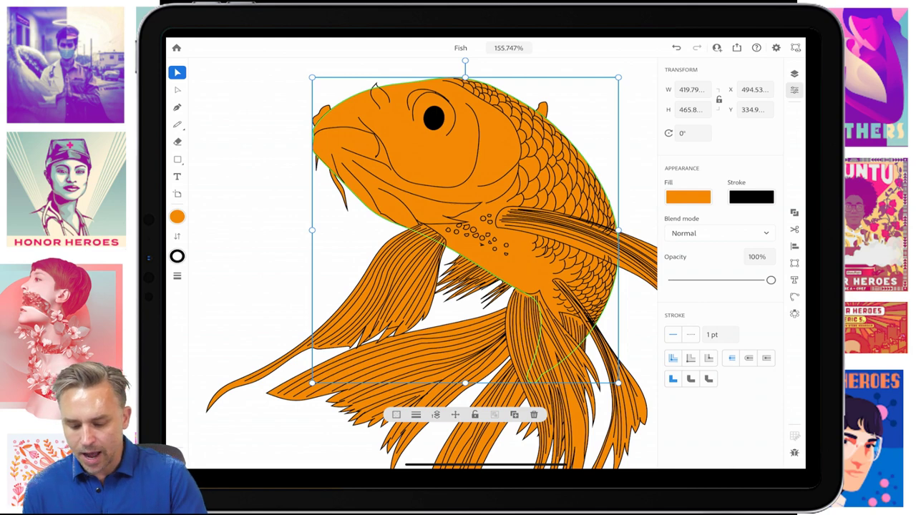
pyautogui.click(688, 197)
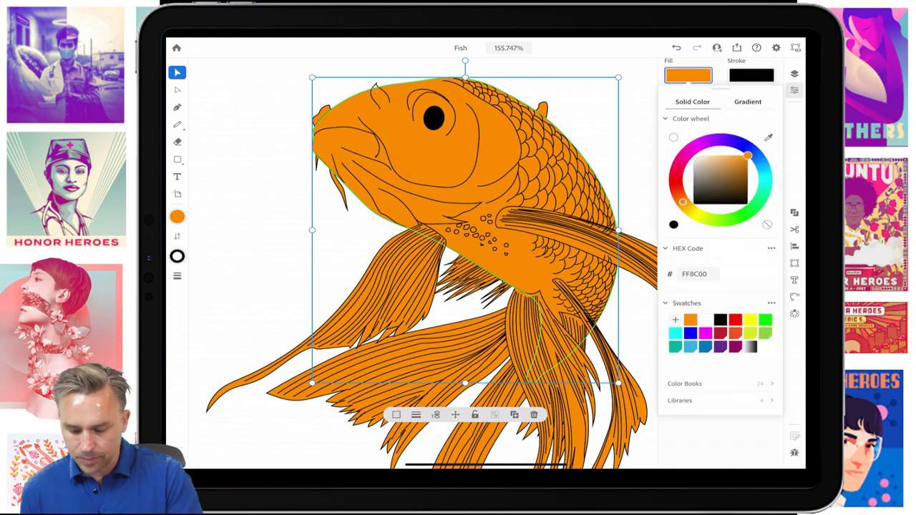
pyautogui.click(177, 217)
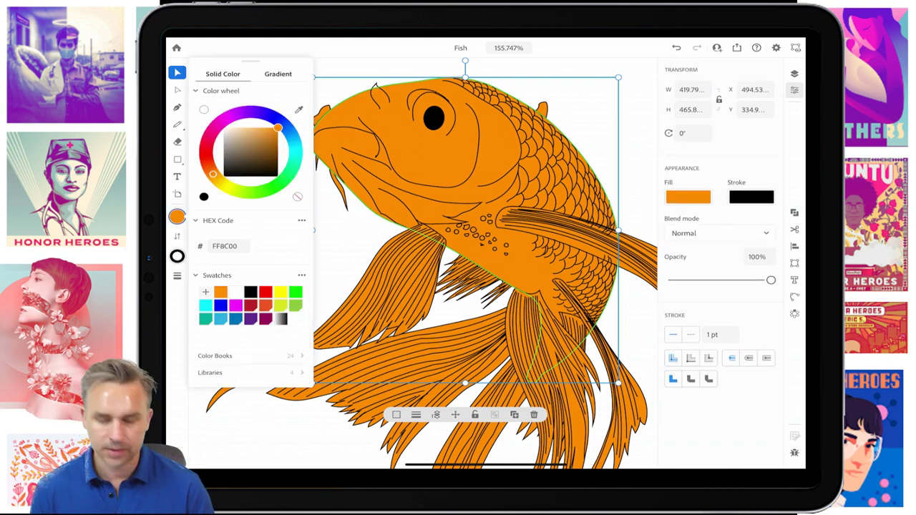
pyautogui.press('Escape')
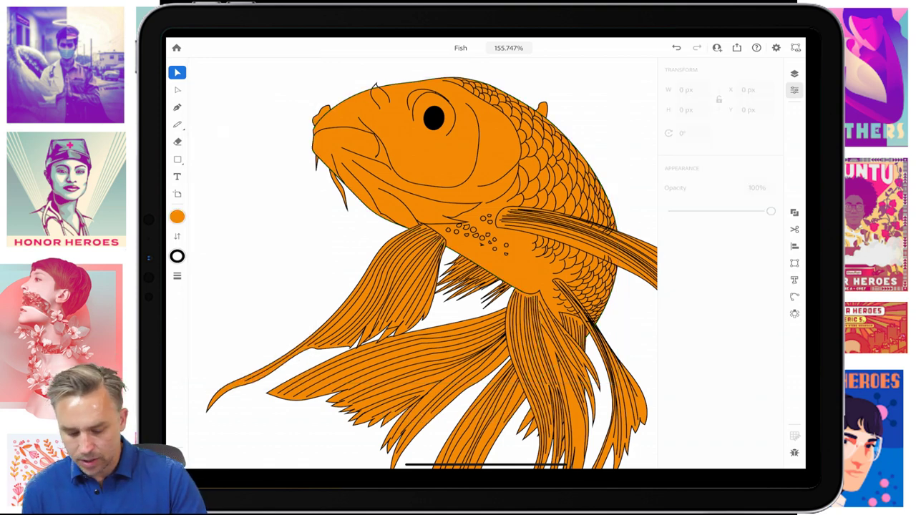
pyautogui.click(465, 179)
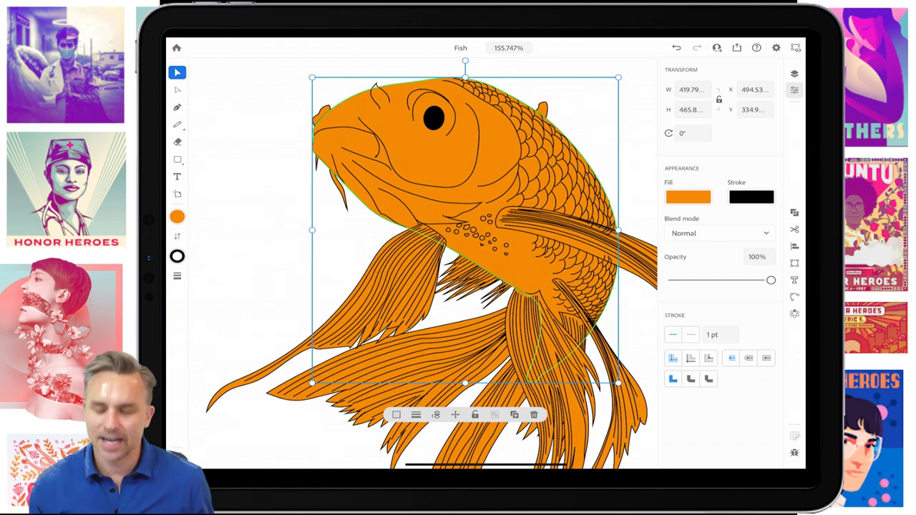
pyautogui.click(688, 197)
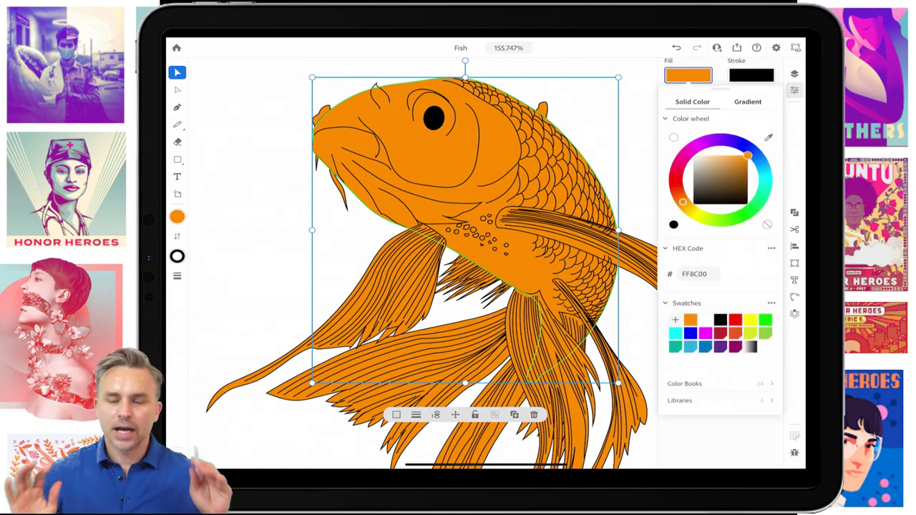
# - Change the body fill to a radial gradient, centred and enlarged over the head
pyautogui.click(748, 102)
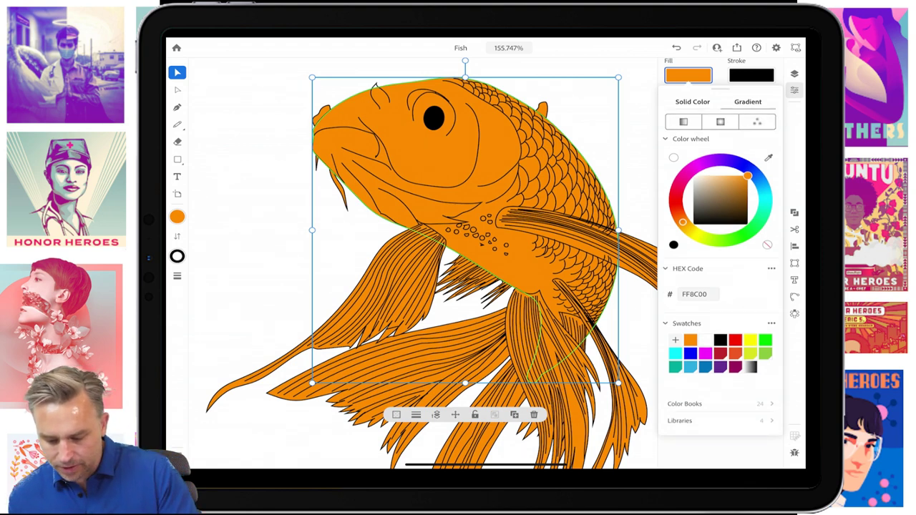
pyautogui.click(720, 121)
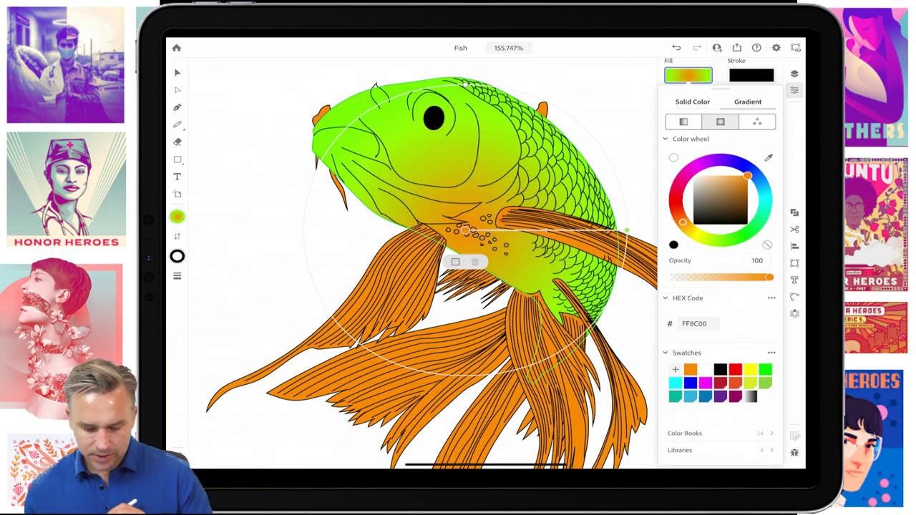
pyautogui.moveTo(465, 230); pyautogui.dragTo(442, 128)
pyautogui.moveTo(603, 128); pyautogui.dragTo(651, 127)
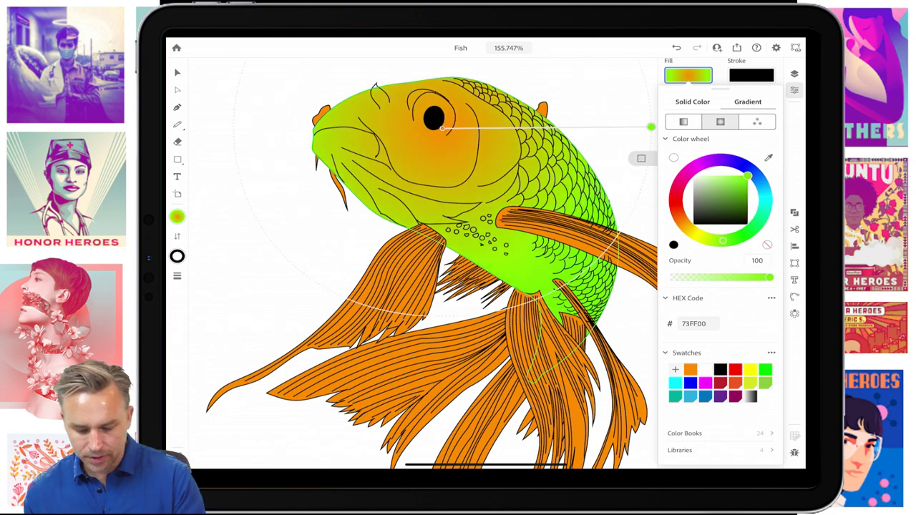
pyautogui.moveTo(442, 129); pyautogui.dragTo(448, 128)
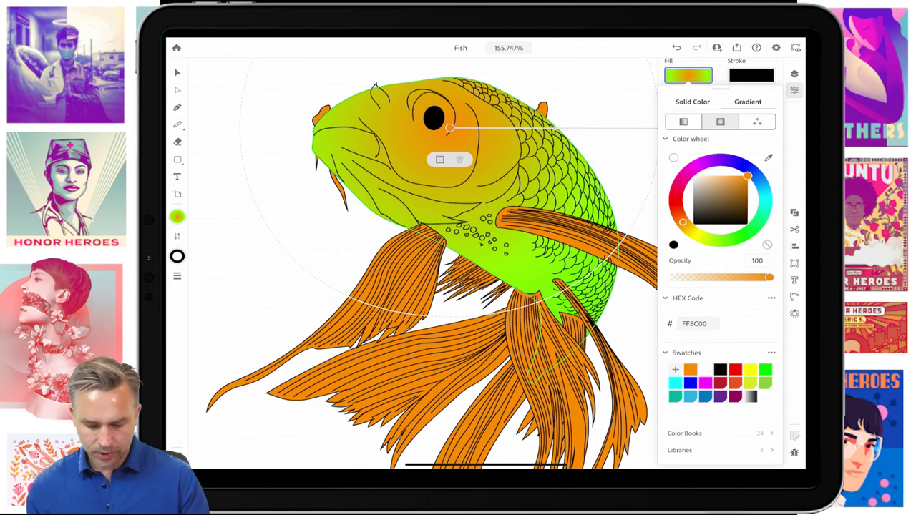
pyautogui.moveTo(449, 128); pyautogui.dragTo(392, 144)
# - Warm the gradient's end colour, reposition it across the head, then switch to Freeform
pyautogui.click(602, 145)
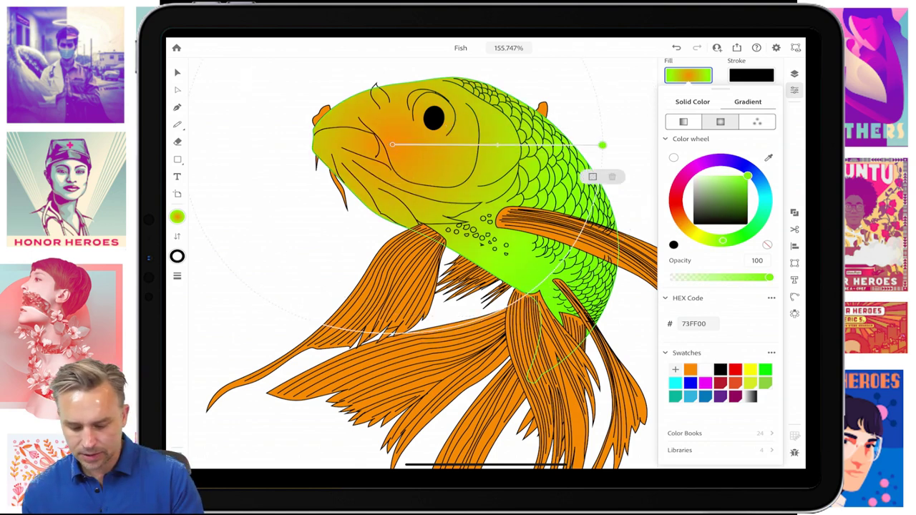
pyautogui.moveTo(722, 241); pyautogui.dragTo(694, 234)
pyautogui.click(392, 145)
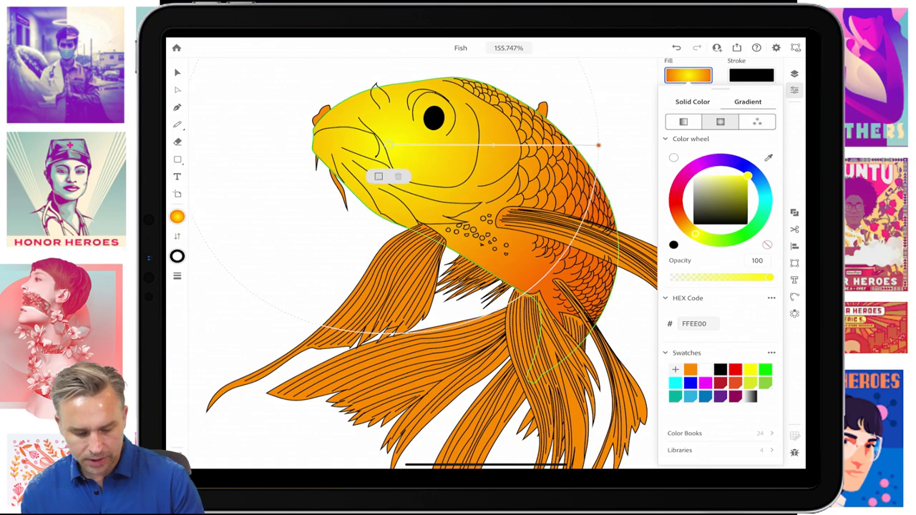
pyautogui.moveTo(393, 145); pyautogui.dragTo(445, 133)
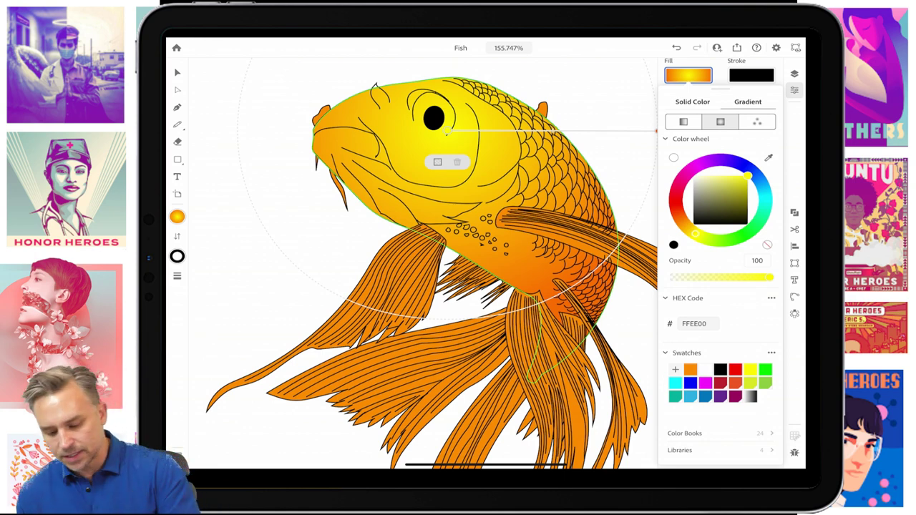
pyautogui.click(757, 122)
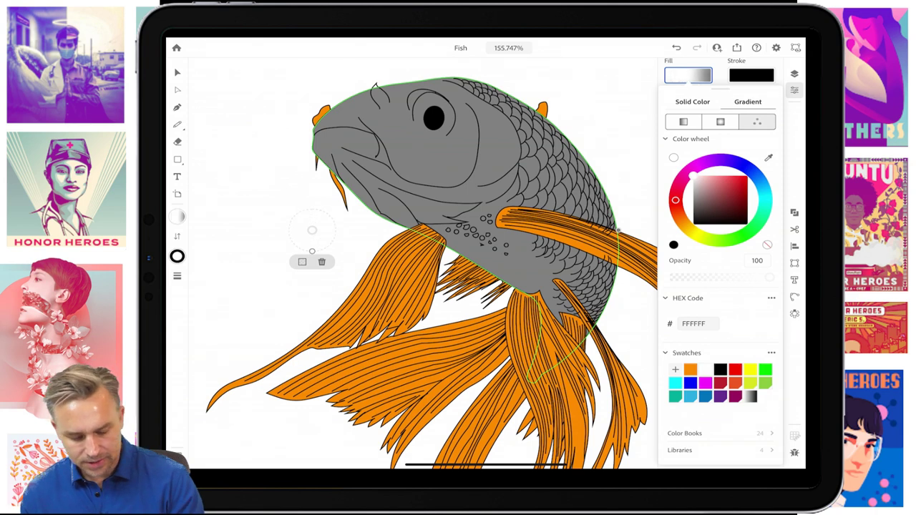
# - Add freeform gradient points on the head, lower body and upper body, making the head point orange
pyautogui.click(413, 145)
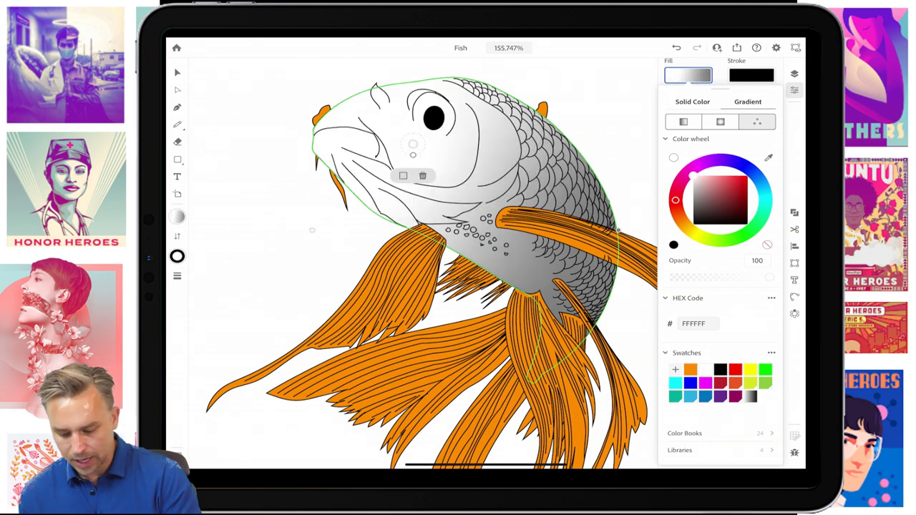
pyautogui.moveTo(674, 199); pyautogui.dragTo(691, 230)
pyautogui.moveTo(413, 145); pyautogui.dragTo(414, 167)
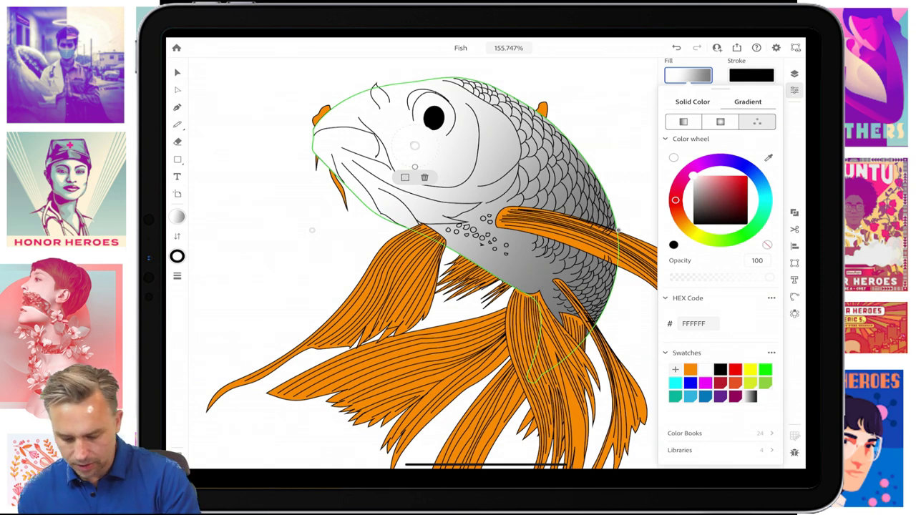
pyautogui.moveTo(675, 199); pyautogui.dragTo(684, 223)
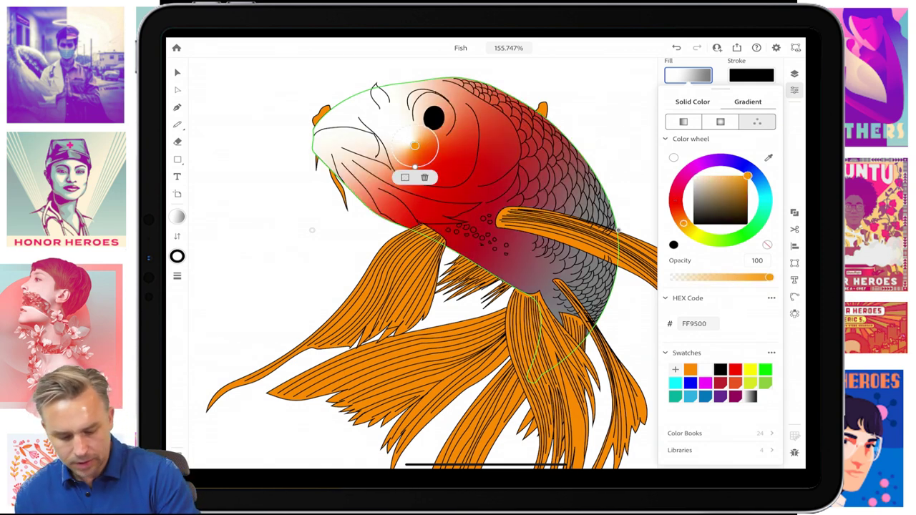
pyautogui.click(520, 242)
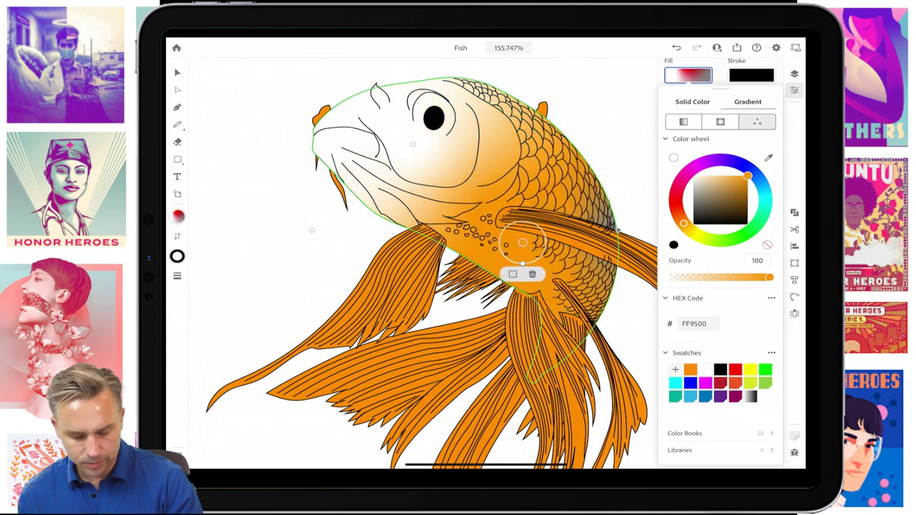
pyautogui.moveTo(520, 241); pyautogui.dragTo(553, 276)
pyautogui.click(583, 201)
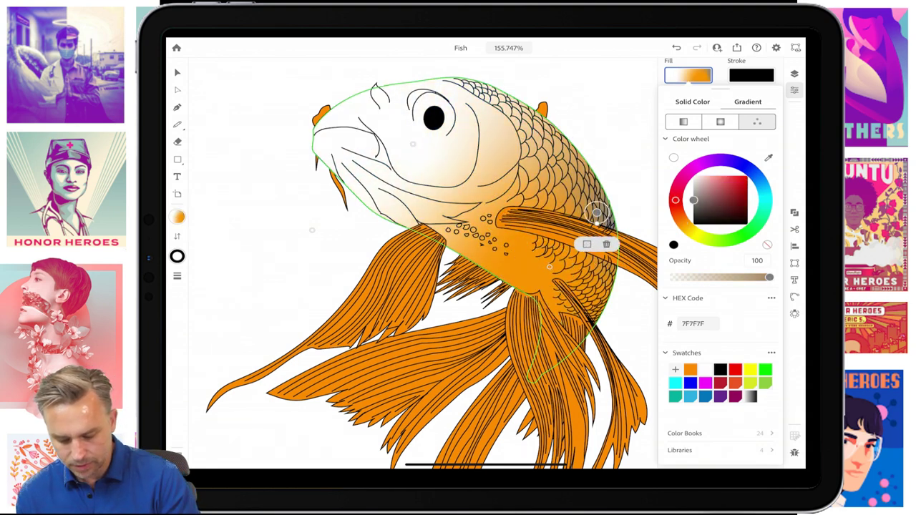
pyautogui.press('v')
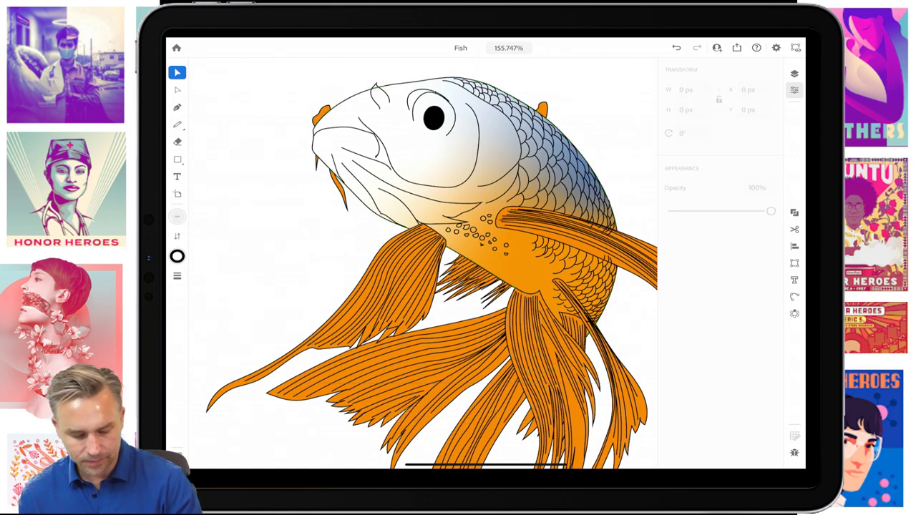
# - Recolour the grey upper-body gradient point to yellow
pyautogui.click(687, 196)
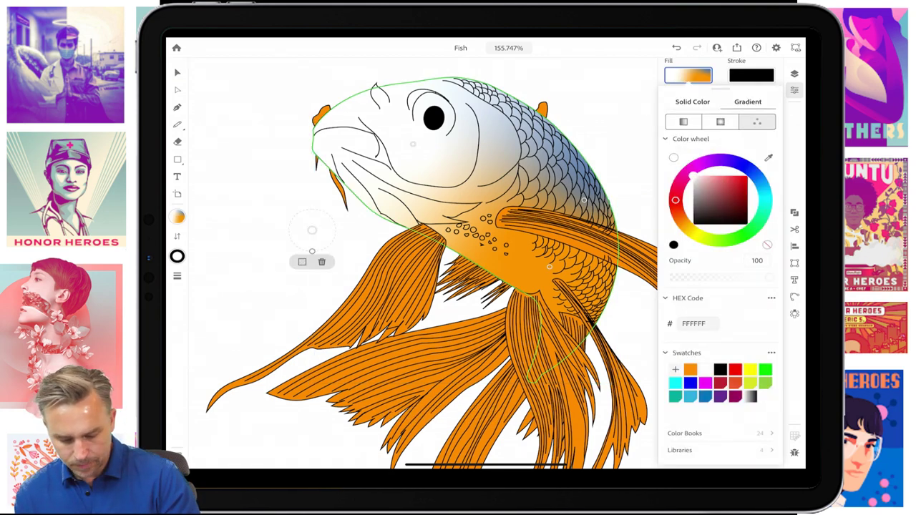
pyautogui.click(584, 200)
pyautogui.moveTo(692, 199); pyautogui.dragTo(747, 180)
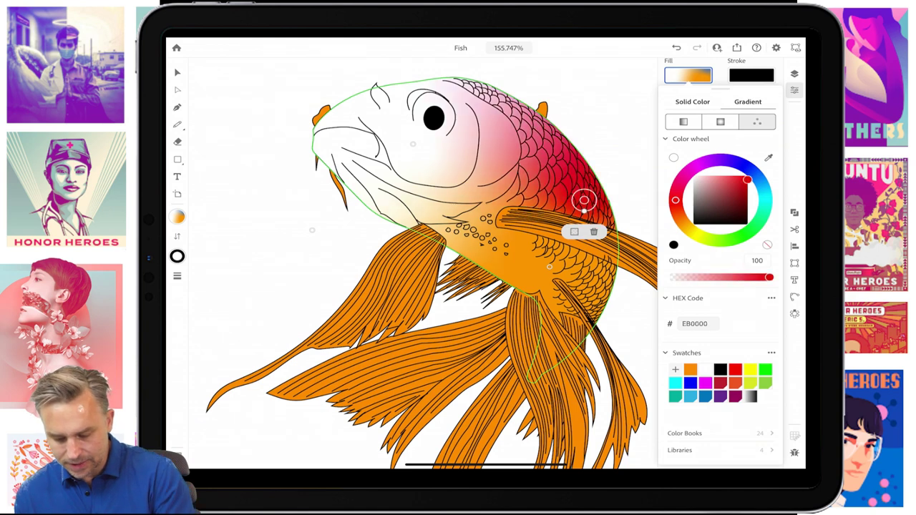
pyautogui.moveTo(675, 200); pyautogui.dragTo(688, 229)
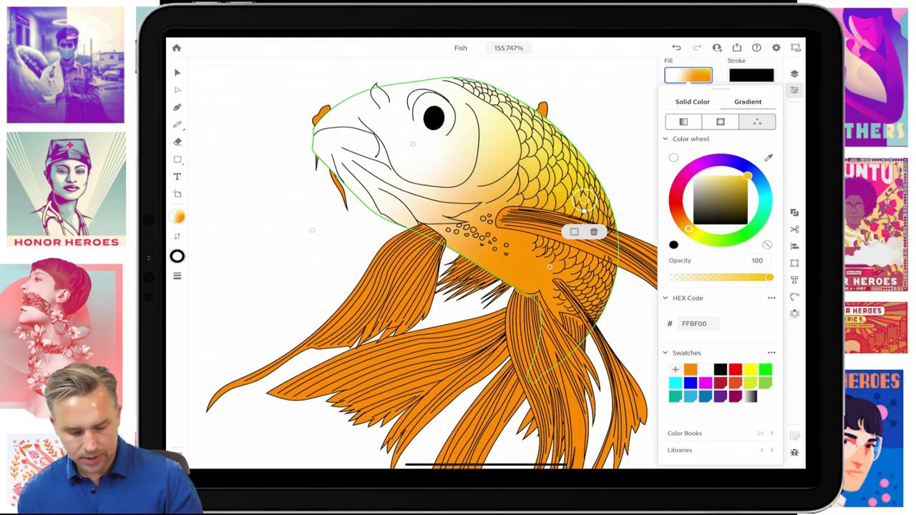
pyautogui.press('v')
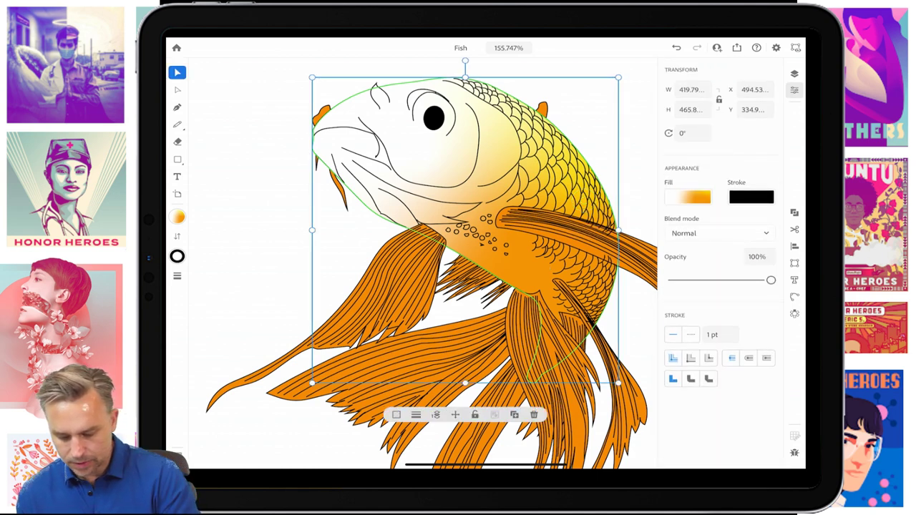
# - Move a gradient point up to the fish's mouth and colour it orange
pyautogui.click(687, 196)
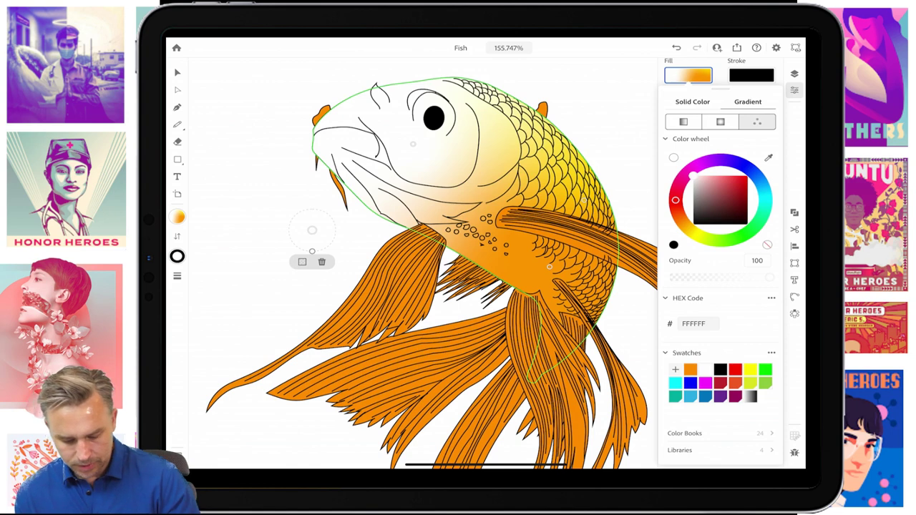
pyautogui.moveTo(312, 230); pyautogui.dragTo(339, 141)
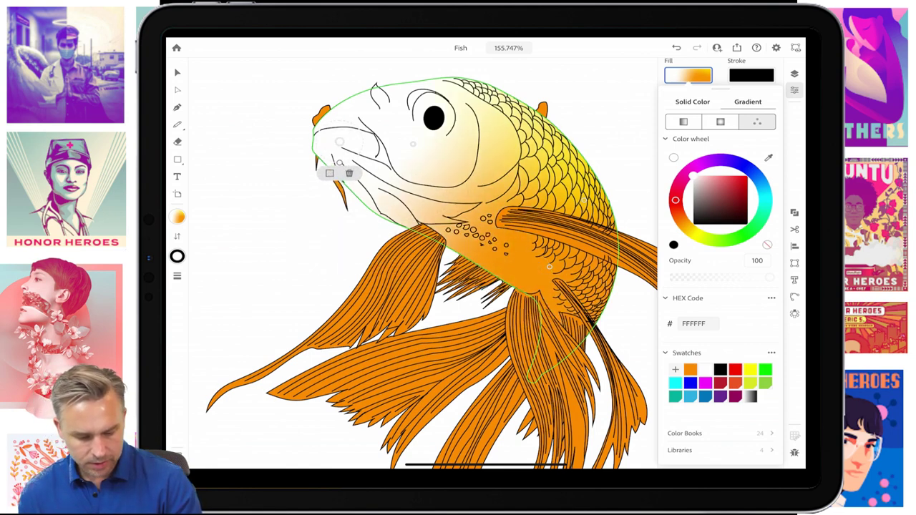
pyautogui.moveTo(692, 175); pyautogui.dragTo(747, 176)
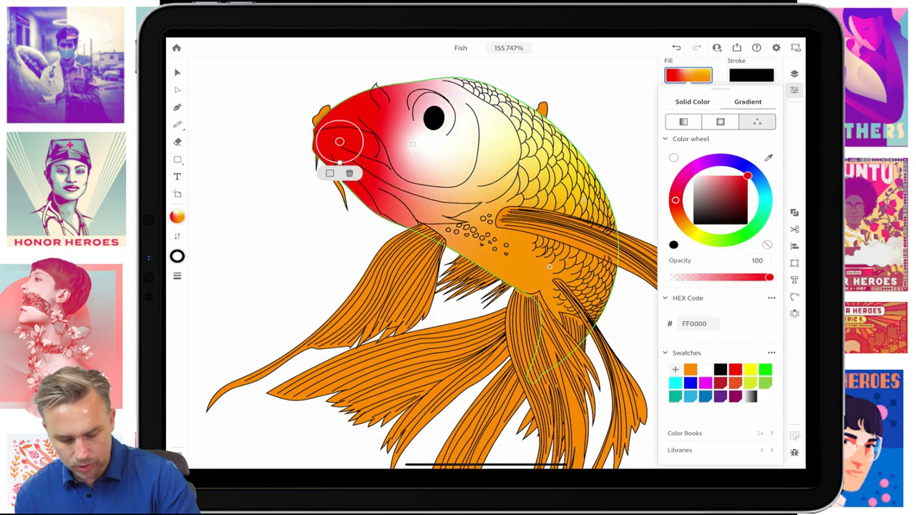
pyautogui.moveTo(675, 200); pyautogui.dragTo(685, 225)
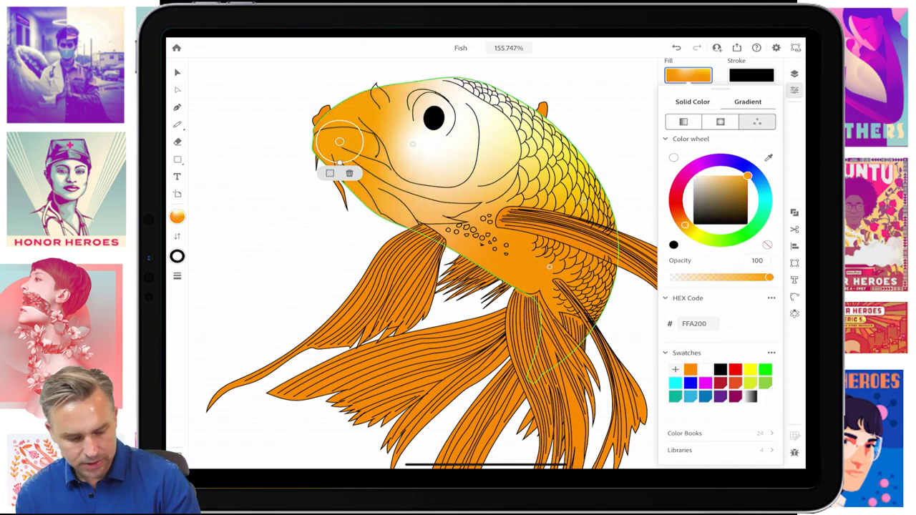
pyautogui.moveTo(339, 140)
pyautogui.mouseDown()
pyautogui.moveTo(429, 210)
pyautogui.moveTo(423, 205)
pyautogui.mouseUp()
# - Deepen the belly point to red-orange FF4400 and move the white point toward the eye
pyautogui.click(549, 267)
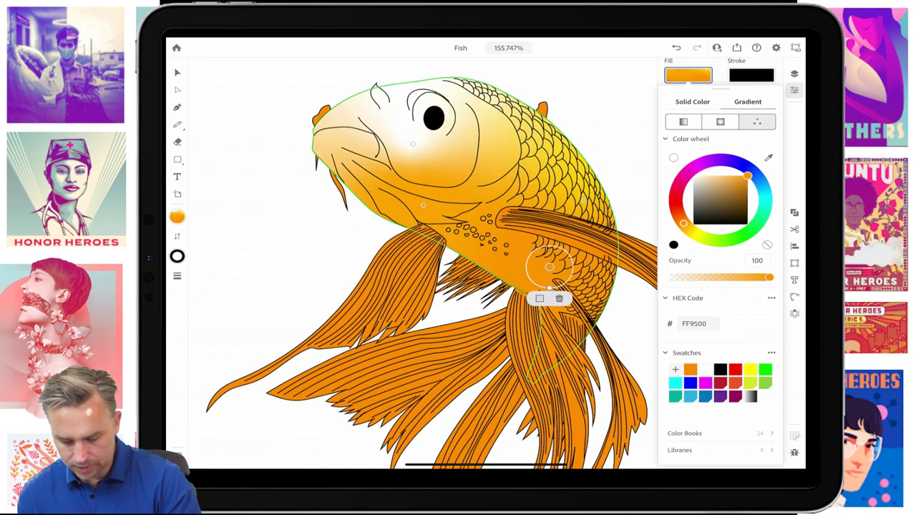
pyautogui.moveTo(684, 223); pyautogui.dragTo(676, 211)
pyautogui.moveTo(549, 267)
pyautogui.mouseDown()
pyautogui.moveTo(534, 283)
pyautogui.moveTo(523, 281)
pyautogui.mouseUp()
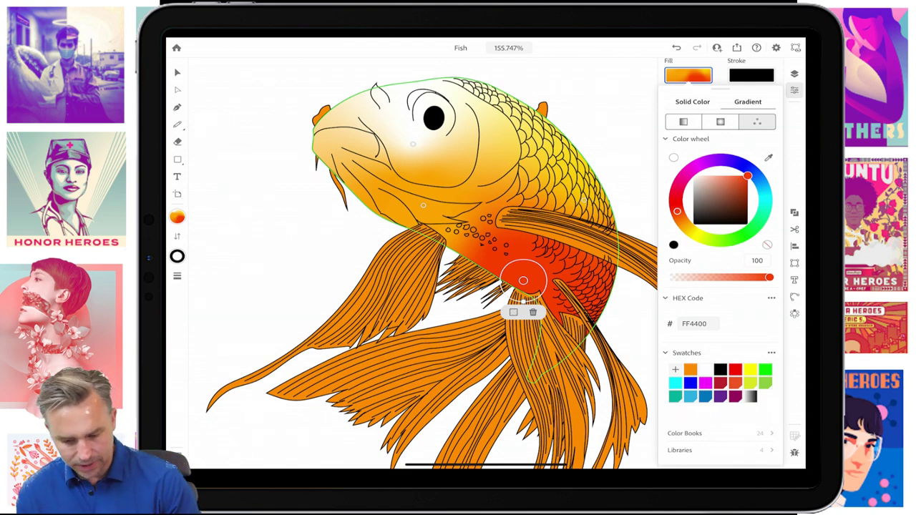
pyautogui.moveTo(413, 143); pyautogui.dragTo(367, 181)
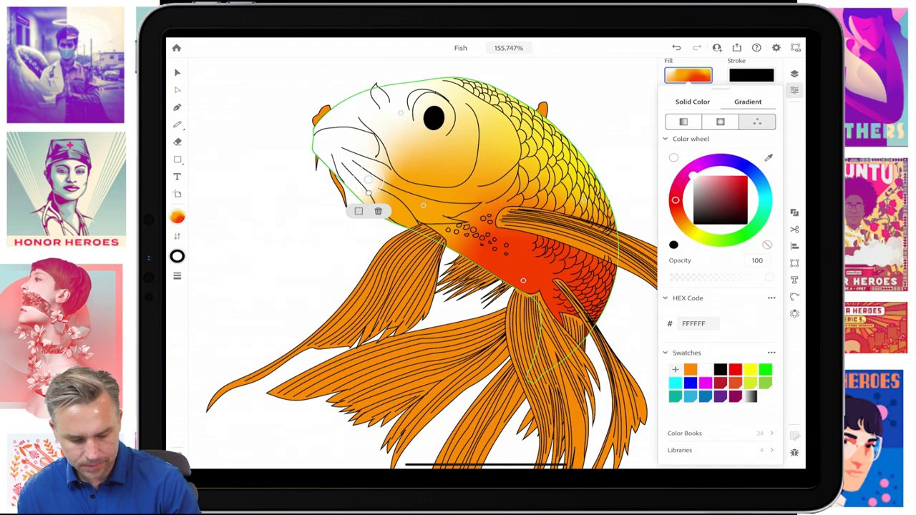
# - Recolour the mouth gradient point to orange FF9500 and position it near the mouth
pyautogui.click(726, 175)
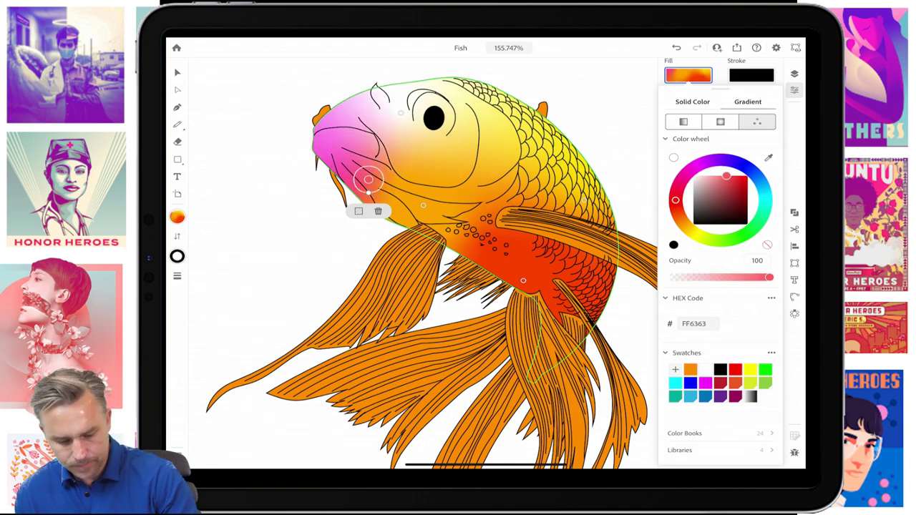
pyautogui.click(711, 194)
pyautogui.moveTo(674, 199); pyautogui.dragTo(687, 228)
pyautogui.click(747, 175)
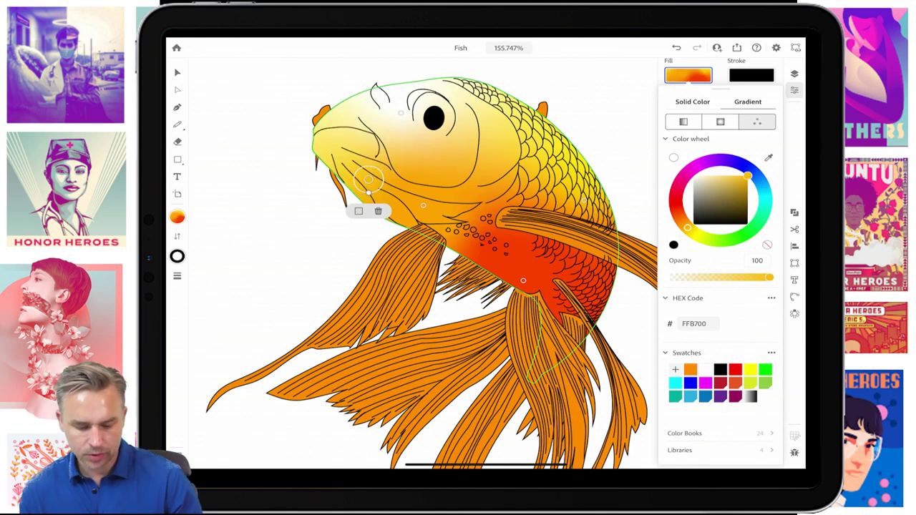
pyautogui.moveTo(367, 179); pyautogui.dragTo(337, 133)
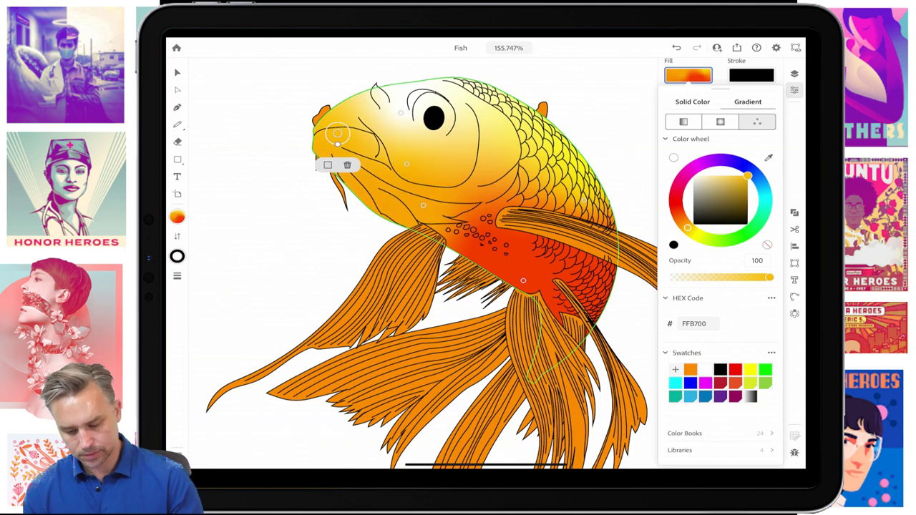
pyautogui.click(676, 206)
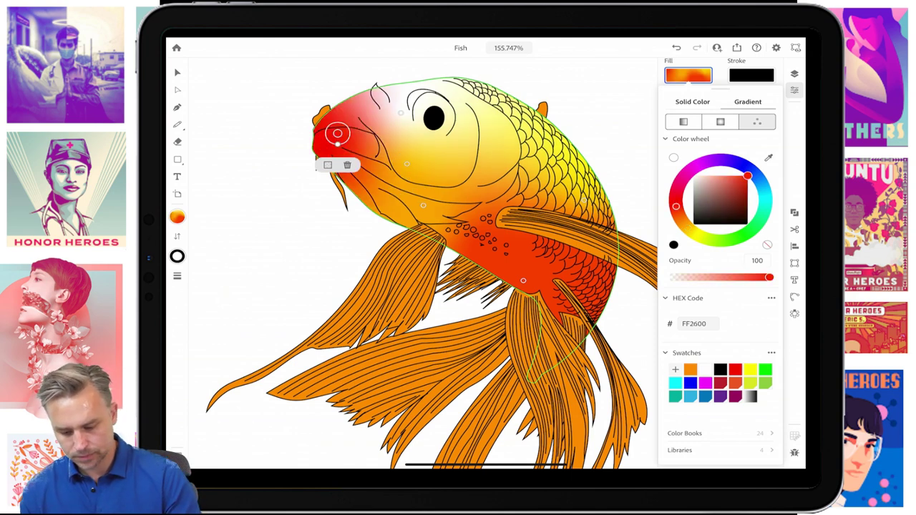
pyautogui.moveTo(675, 206); pyautogui.dragTo(683, 223)
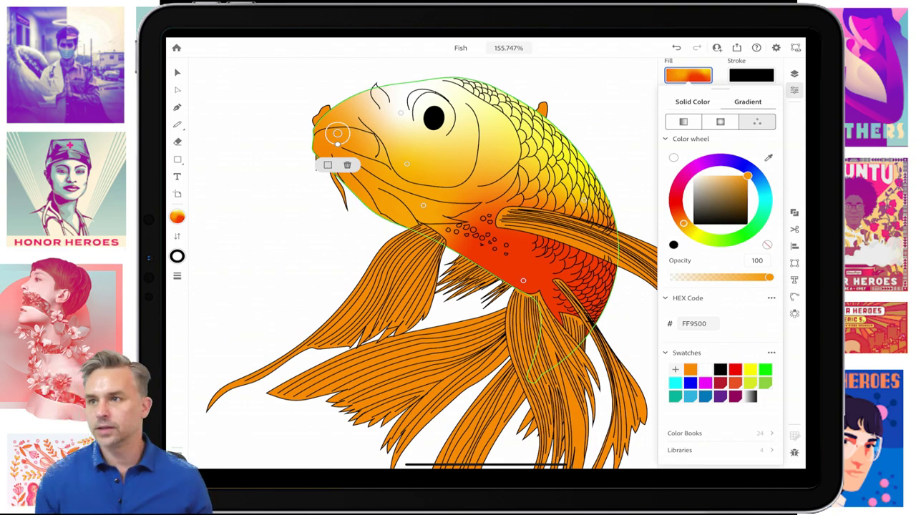
# - Select the long lower tail fin and give it a freeform gradient fill
pyautogui.scroll(-3, 422, 264)
pyautogui.scroll(5, 422, 265)
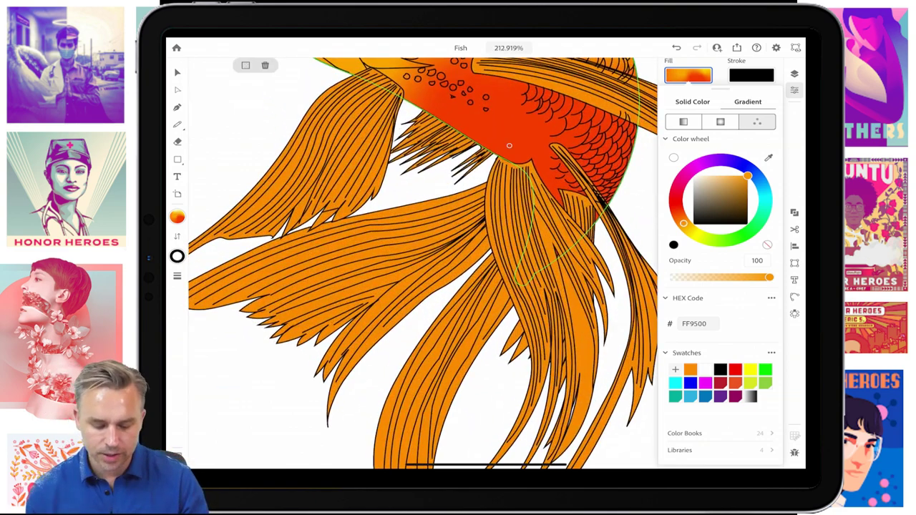
pyautogui.click(178, 73)
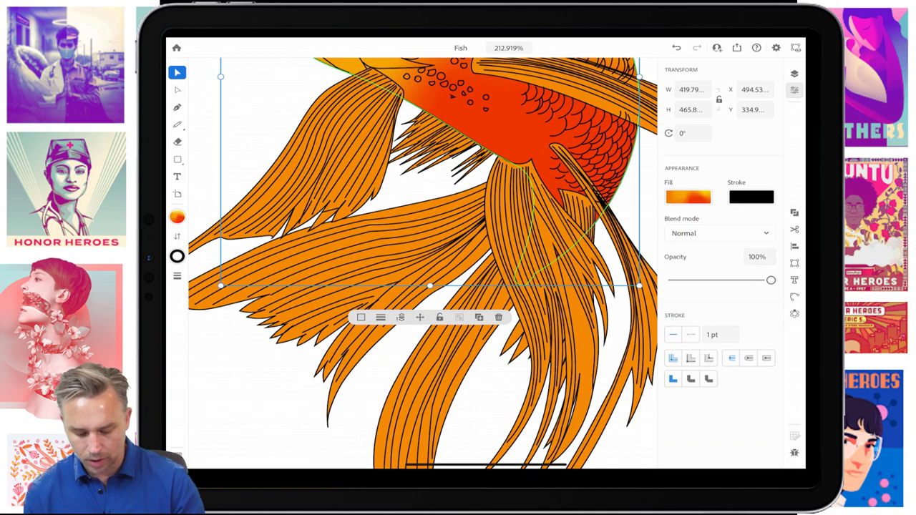
pyautogui.click(526, 243)
pyautogui.click(688, 197)
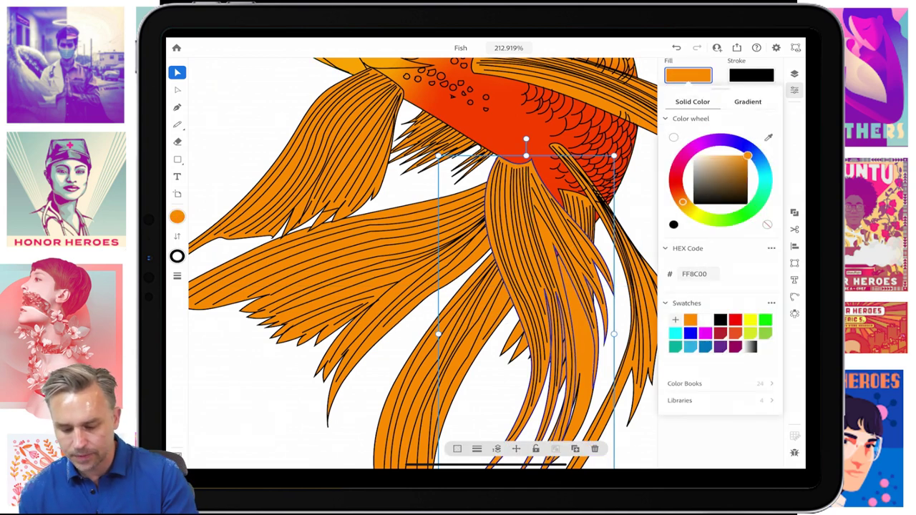
pyautogui.click(747, 101)
pyautogui.click(757, 121)
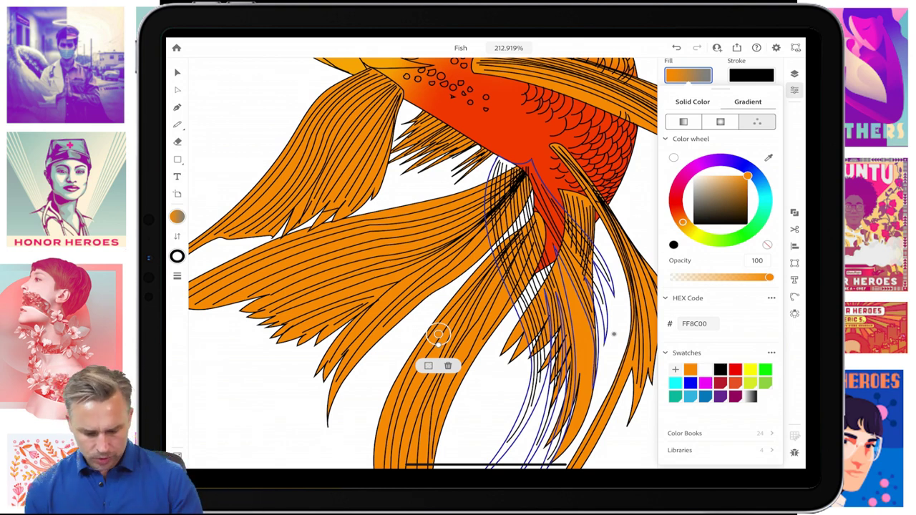
# - Place the fin's gradient points: red near the base, white lower down the fin
pyautogui.moveTo(438, 334); pyautogui.dragTo(514, 205)
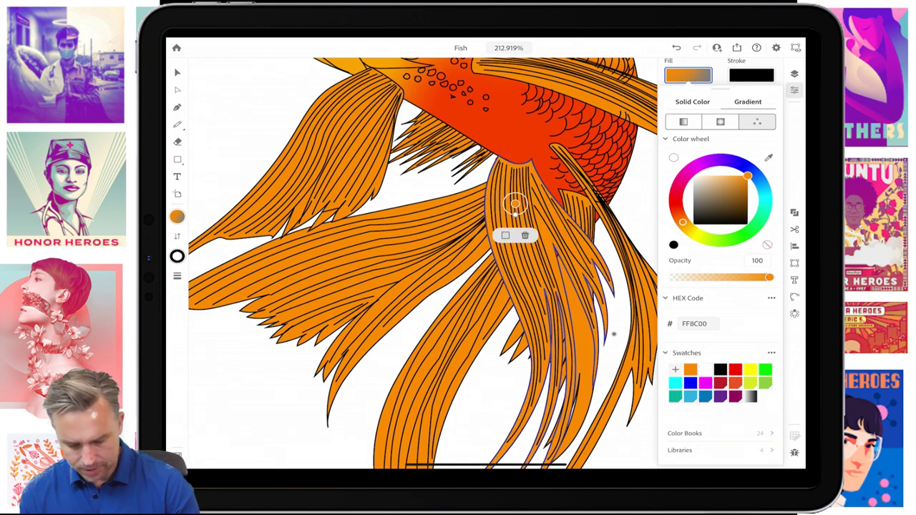
pyautogui.moveTo(682, 223); pyautogui.dragTo(675, 203)
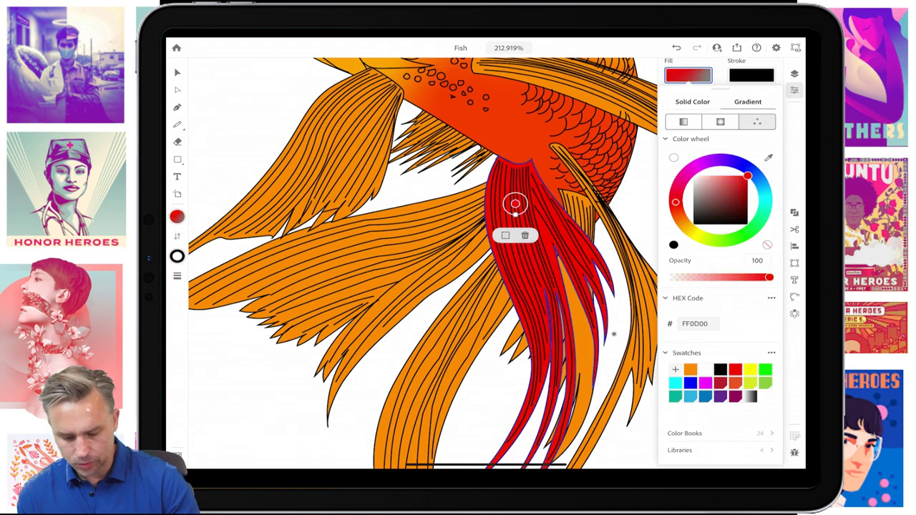
pyautogui.moveTo(613, 333); pyautogui.dragTo(530, 301)
pyautogui.moveTo(693, 200); pyautogui.dragTo(692, 176)
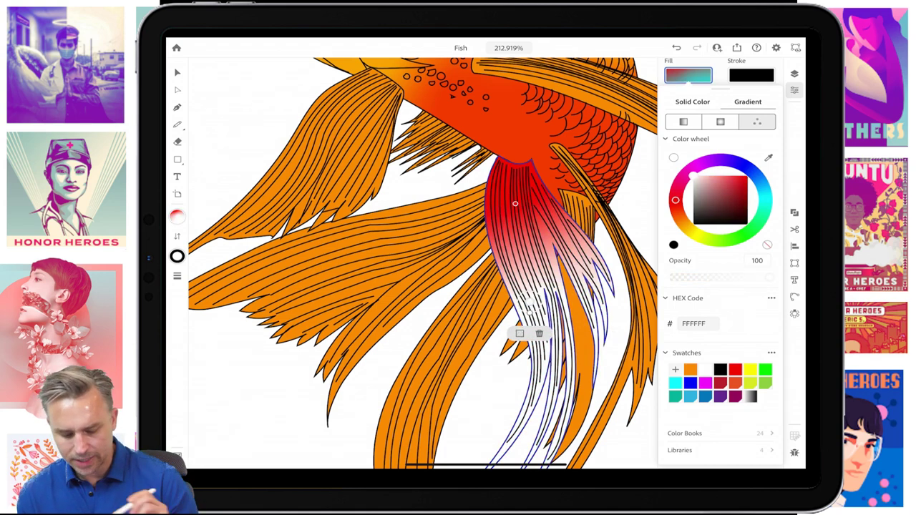
# - Extend the upper colour further down the fin and change it from red to orange
pyautogui.click(177, 72)
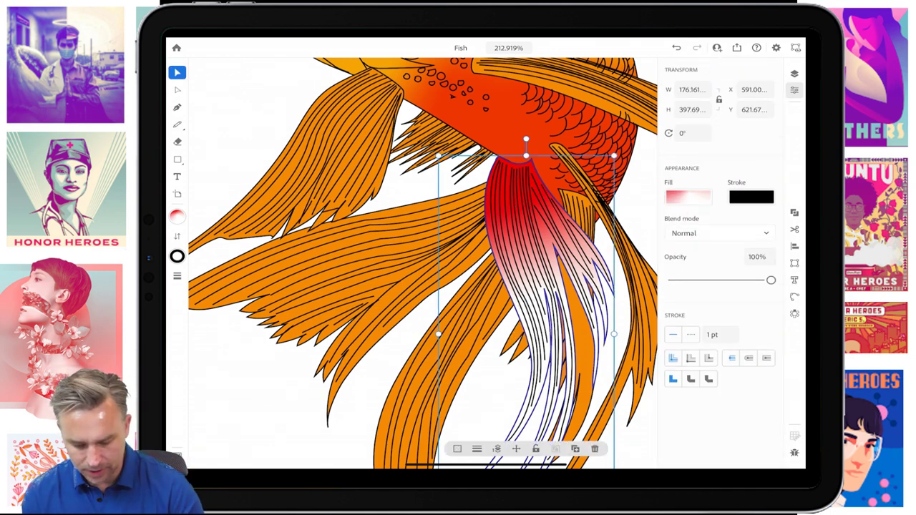
pyautogui.click(687, 197)
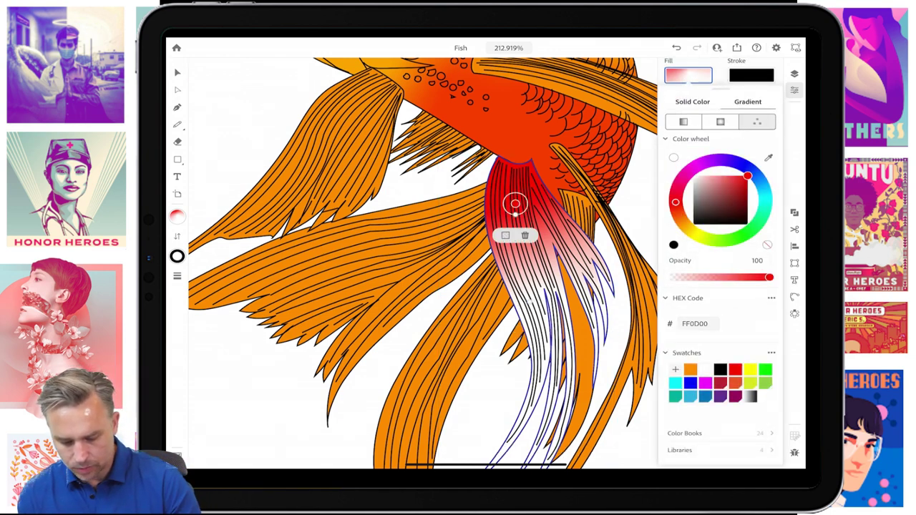
pyautogui.click(177, 72)
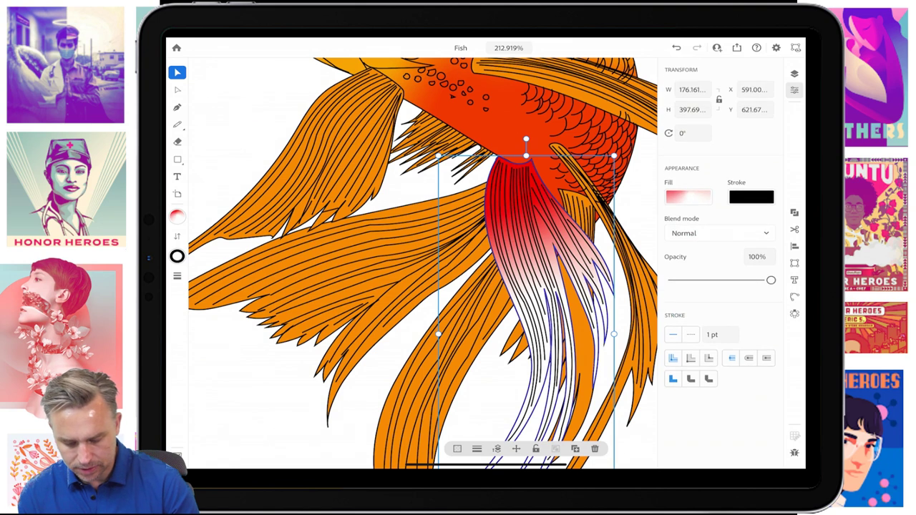
pyautogui.click(687, 196)
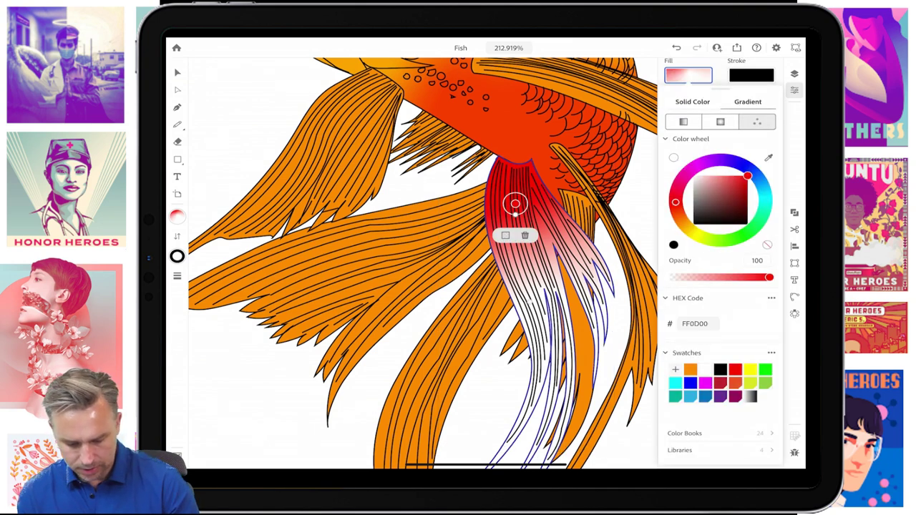
pyautogui.click(177, 72)
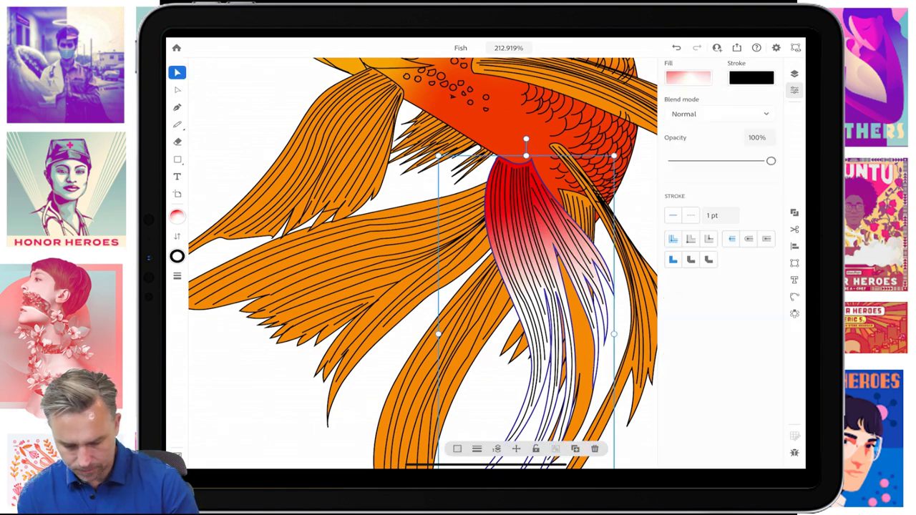
pyautogui.click(687, 197)
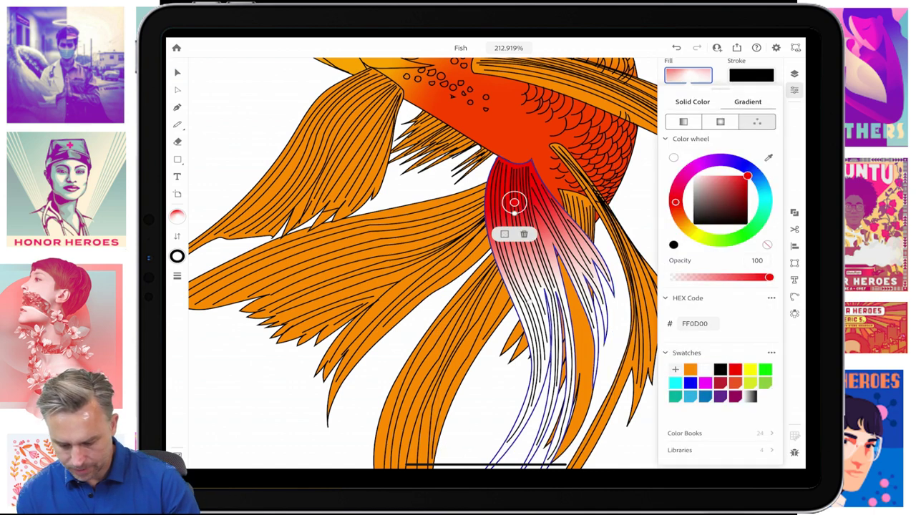
pyautogui.moveTo(514, 203); pyautogui.dragTo(516, 213)
pyautogui.moveTo(674, 202); pyautogui.dragTo(681, 220)
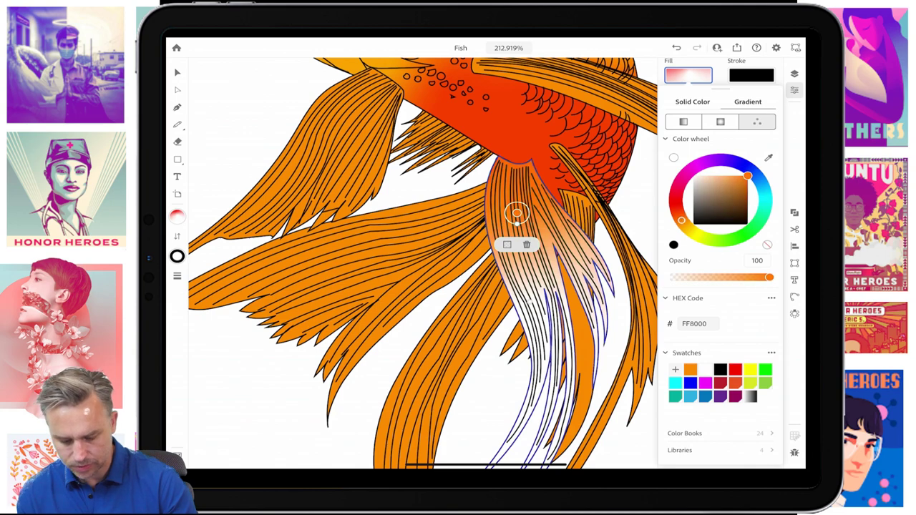
pyautogui.click(529, 300)
# - Select the long fin sweeping right from the body and give it a radial gradient fill
pyautogui.scroll(-5, 423, 265)
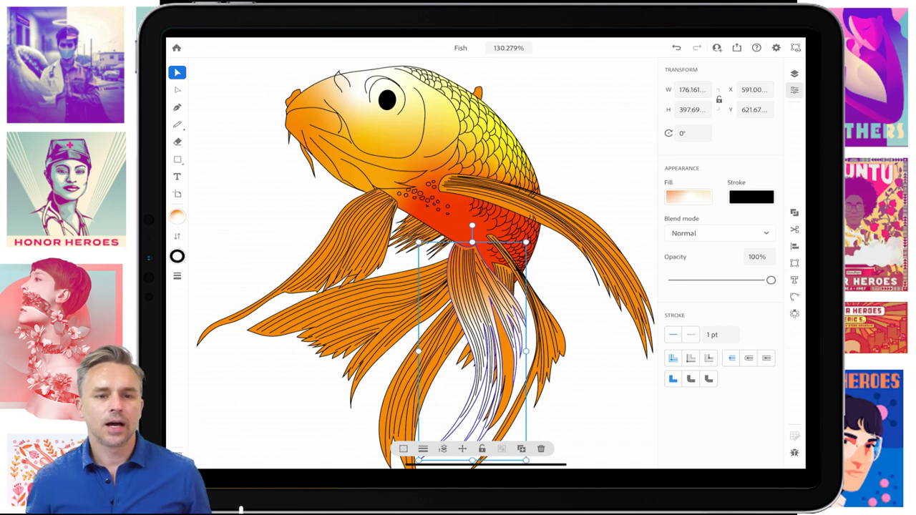
pyautogui.scroll(-5, 422, 265)
pyautogui.scroll(2, 424, 225)
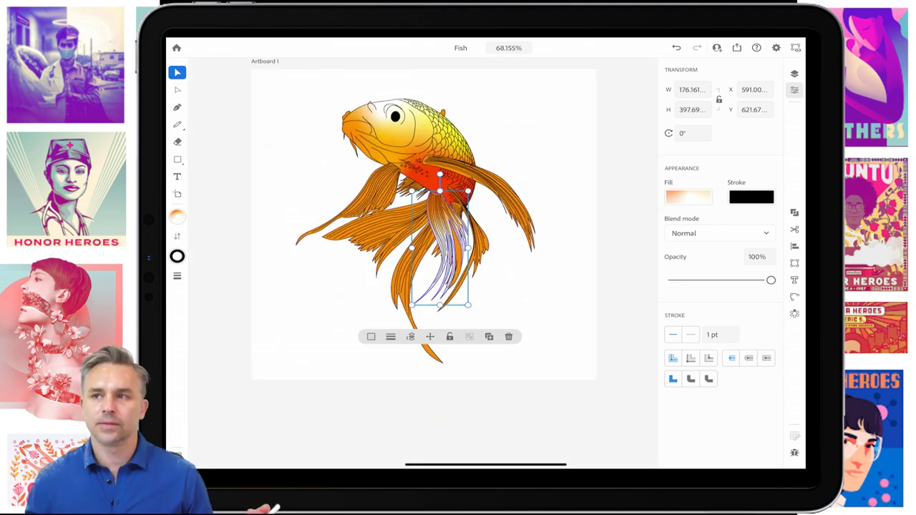
pyautogui.scroll(3, 467, 167)
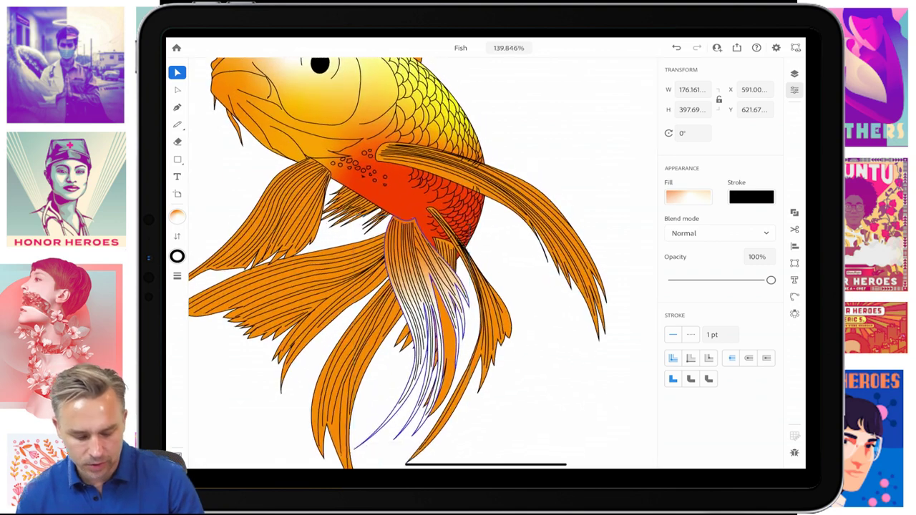
pyautogui.click(458, 169)
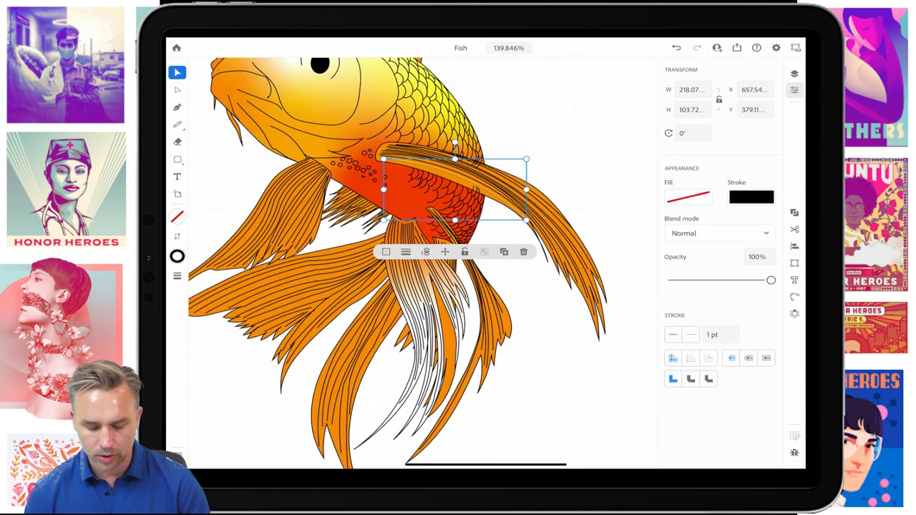
pyautogui.click(565, 264)
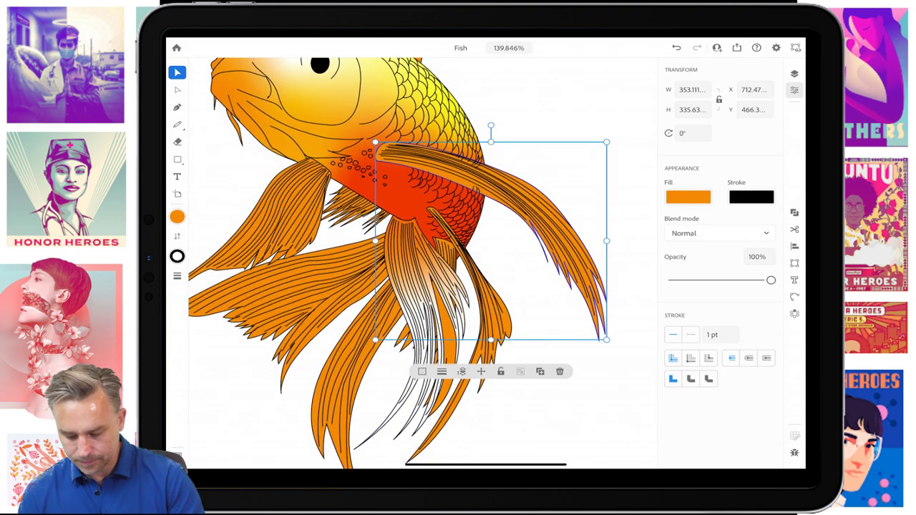
pyautogui.click(687, 197)
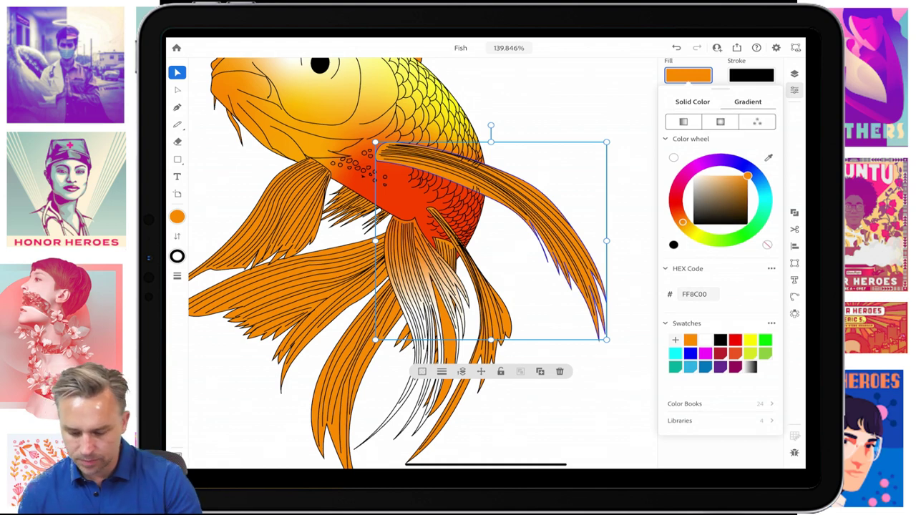
pyautogui.click(757, 122)
pyautogui.click(720, 122)
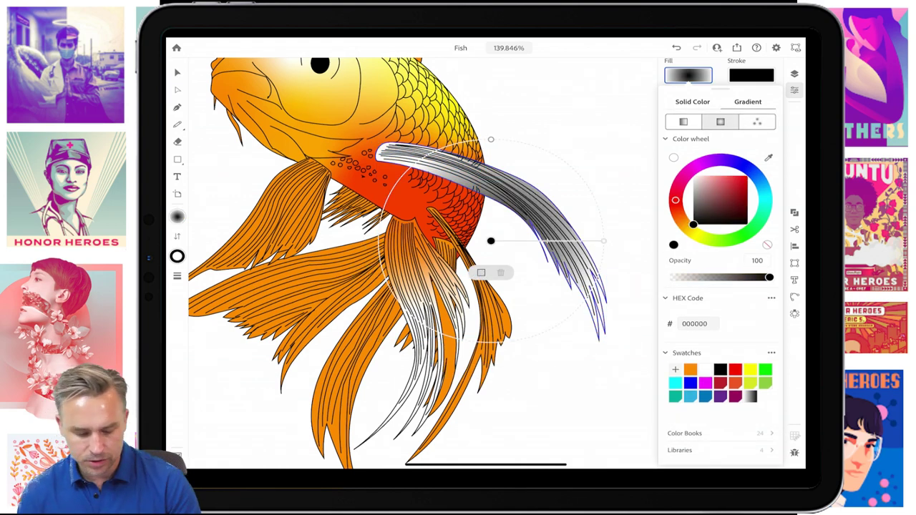
# - Move the gradient centre to the fin's base and set that stop to red
pyautogui.moveTo(490, 241); pyautogui.dragTo(406, 169)
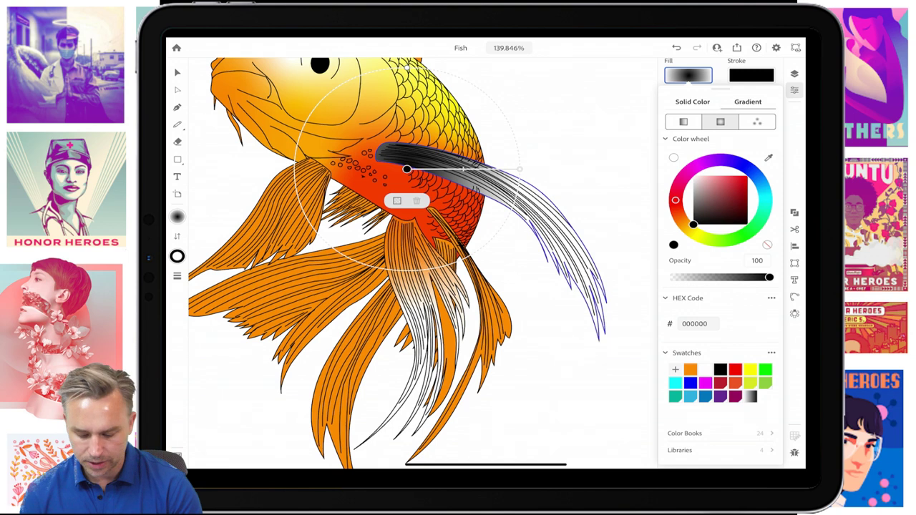
pyautogui.moveTo(693, 225); pyautogui.dragTo(741, 180)
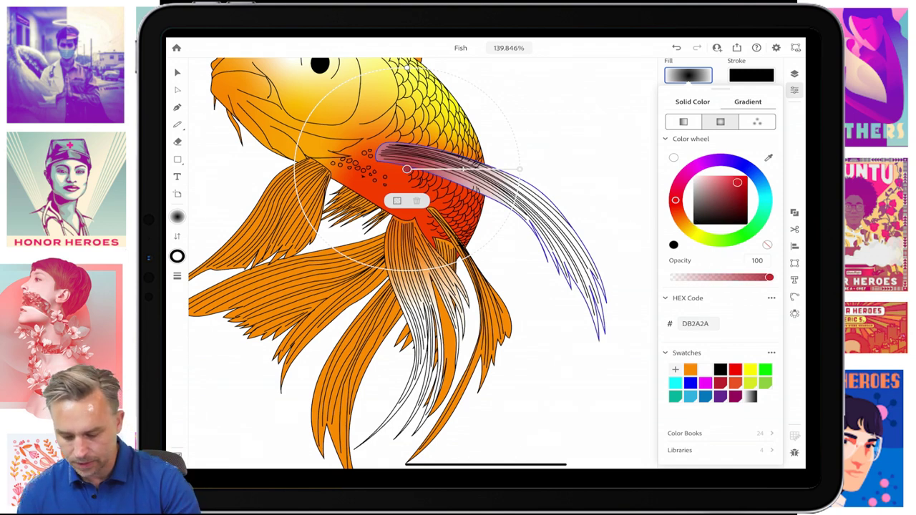
pyautogui.moveTo(674, 199)
pyautogui.mouseDown()
pyautogui.moveTo(681, 220)
pyautogui.moveTo(675, 204)
pyautogui.mouseUp()
pyautogui.click(735, 383)
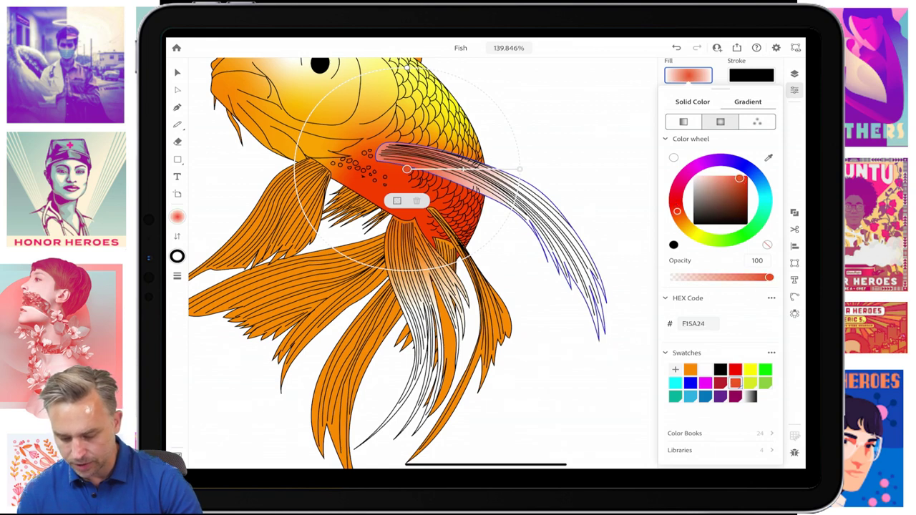
pyautogui.click(690, 369)
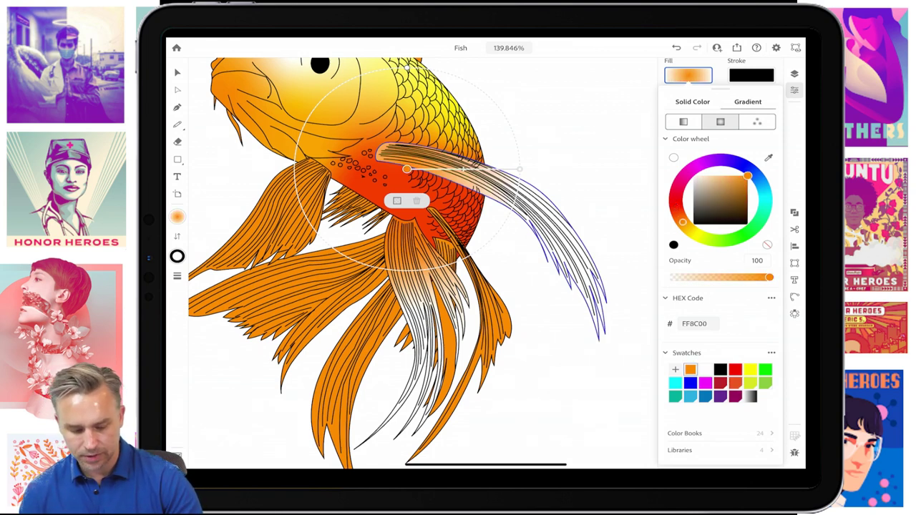
pyautogui.click(735, 369)
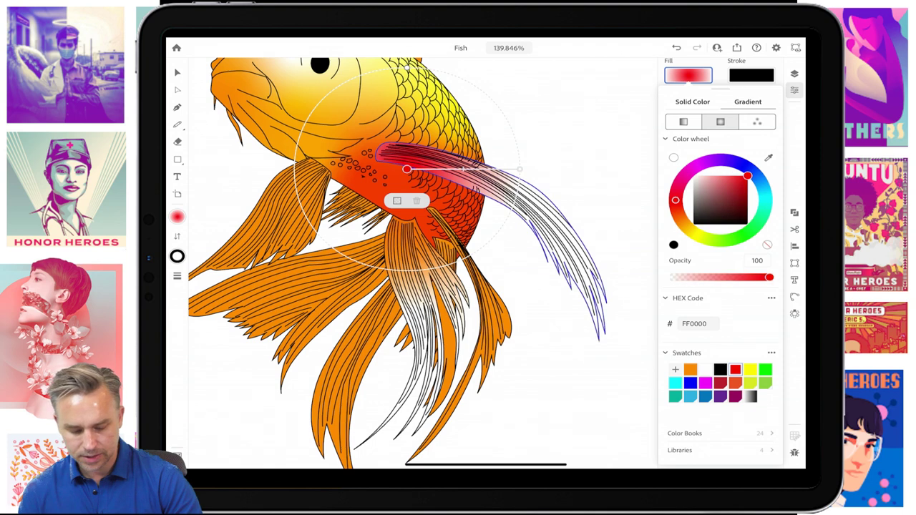
pyautogui.click(735, 383)
pyautogui.click(735, 369)
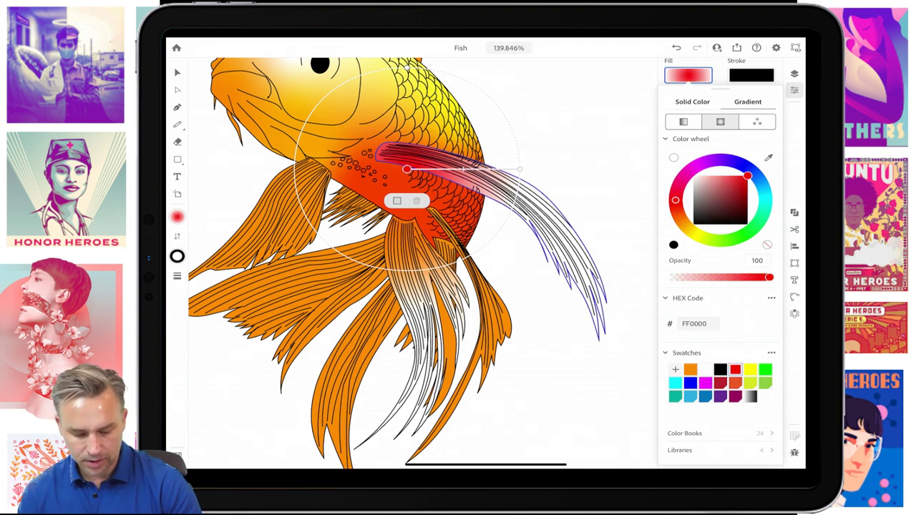
# - Stretch the gradient toward the fin tips and add an orange middle stop near the base
pyautogui.moveTo(521, 169); pyautogui.dragTo(594, 226)
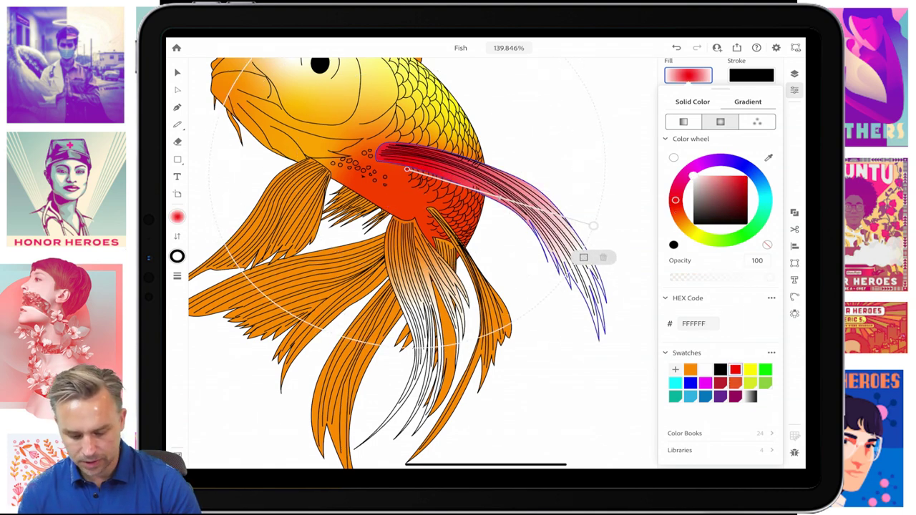
pyautogui.click(498, 198)
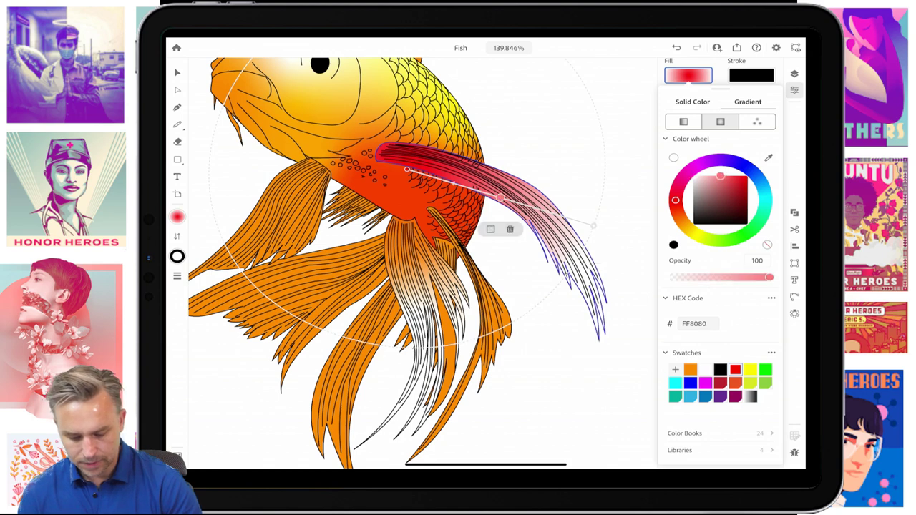
pyautogui.click(690, 369)
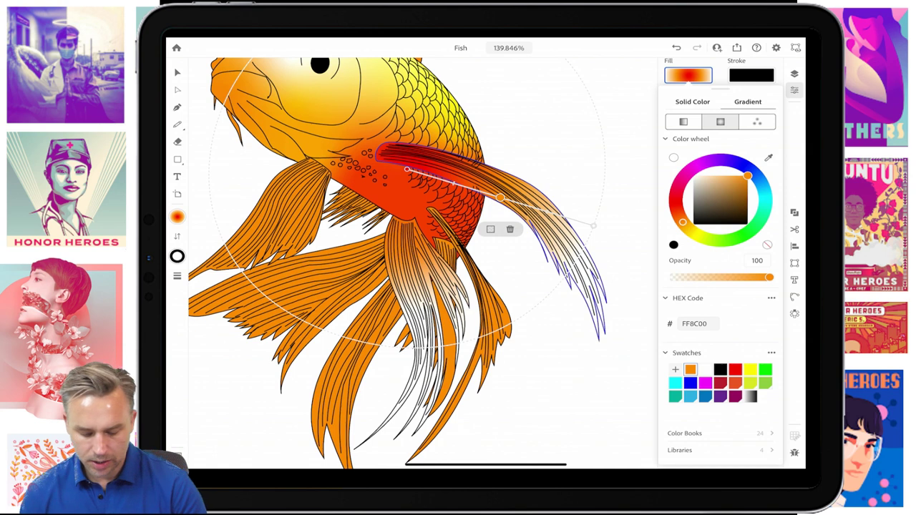
pyautogui.moveTo(499, 198); pyautogui.dragTo(452, 183)
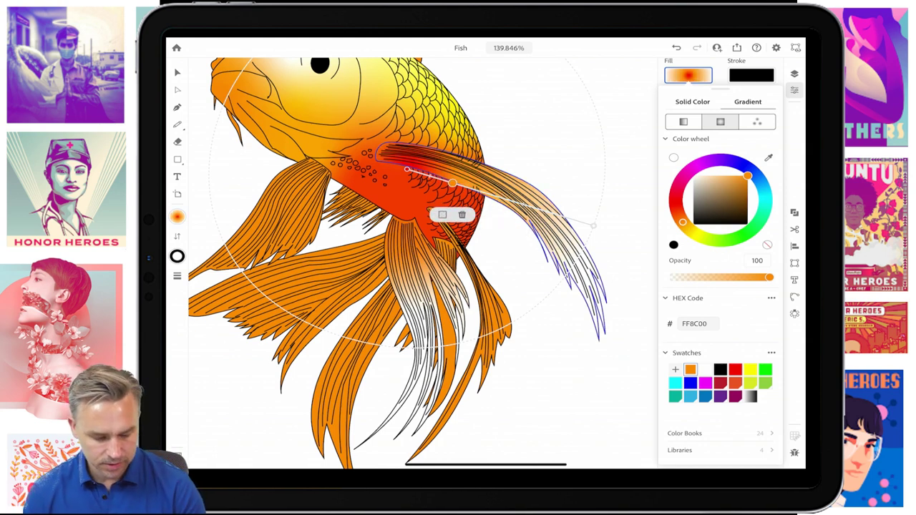
pyautogui.click(629, 400)
# - Select the large upper-left fin and give it a radial gradient fill
pyautogui.click(629, 400)
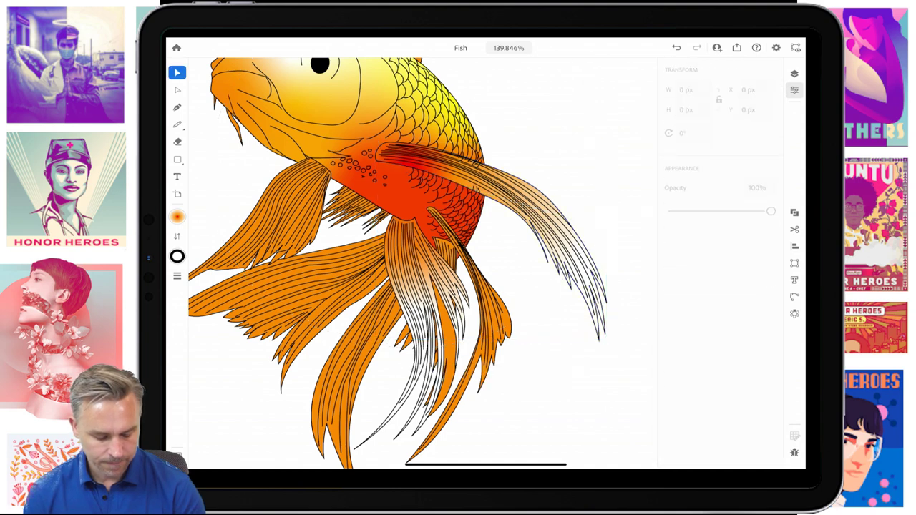
pyautogui.click(272, 214)
pyautogui.click(311, 220)
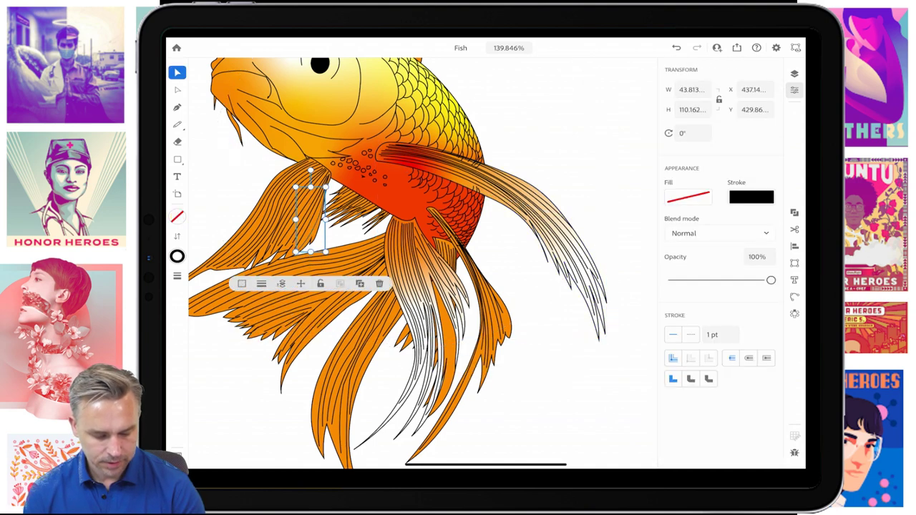
pyautogui.scroll(5, 423, 264)
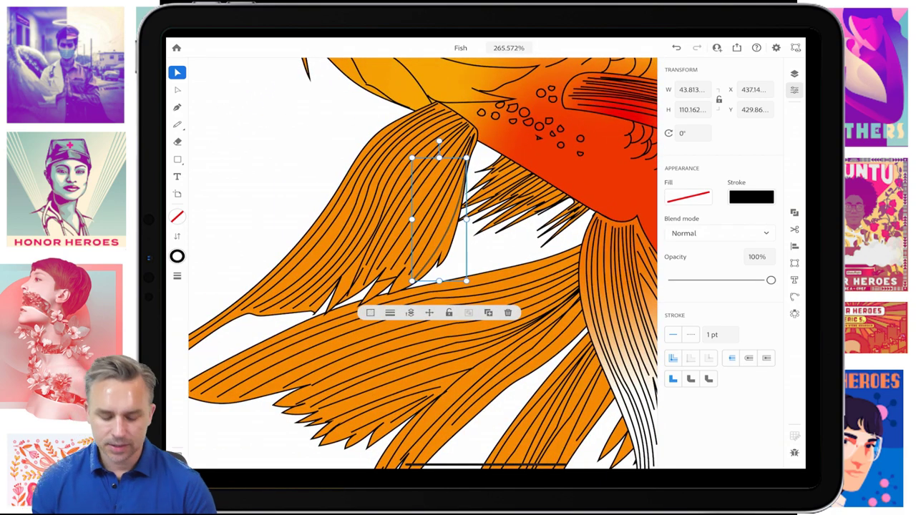
pyautogui.click(380, 214)
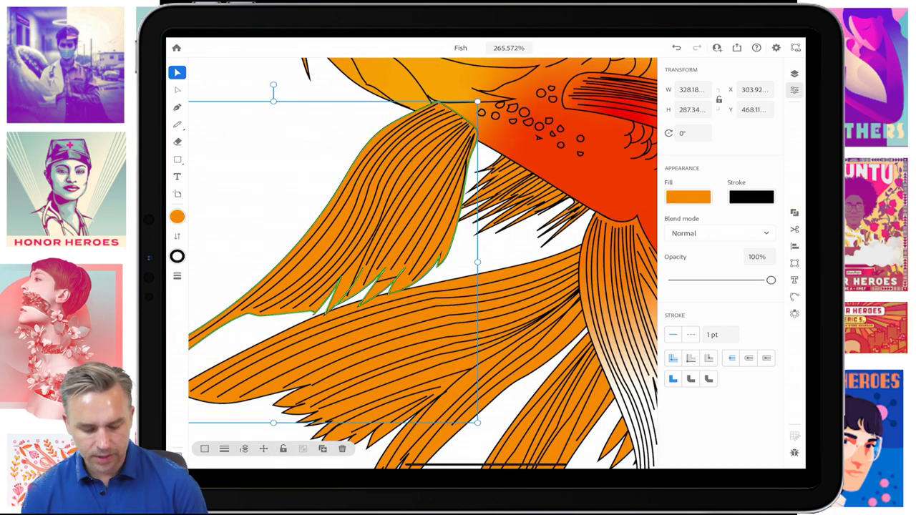
pyautogui.click(687, 197)
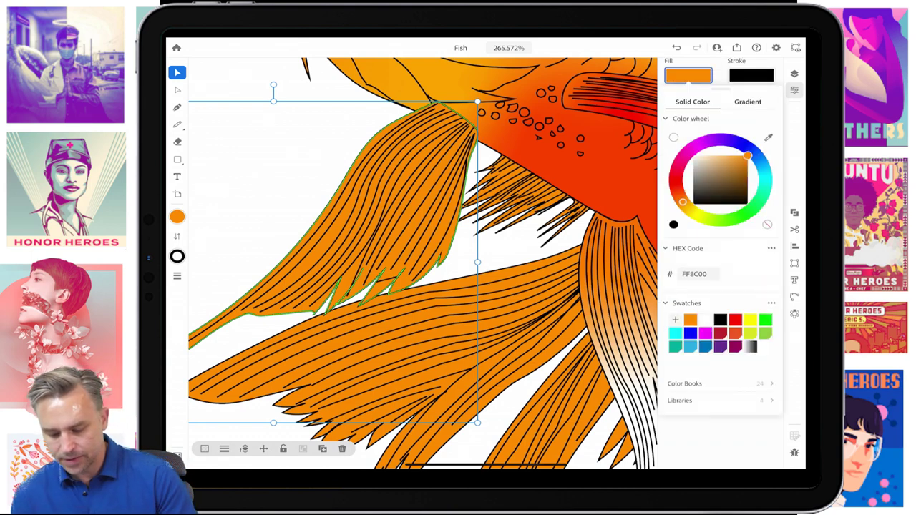
pyautogui.click(748, 102)
pyautogui.click(720, 121)
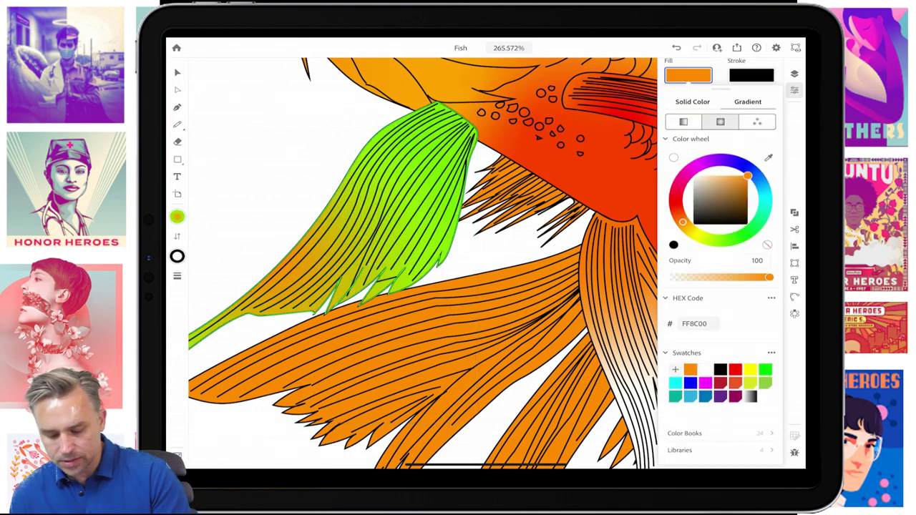
# - Stretch the gradient from the fin's top to its lower-left tip, white outside with an orange middle stop
pyautogui.moveTo(273, 262); pyautogui.dragTo(438, 133)
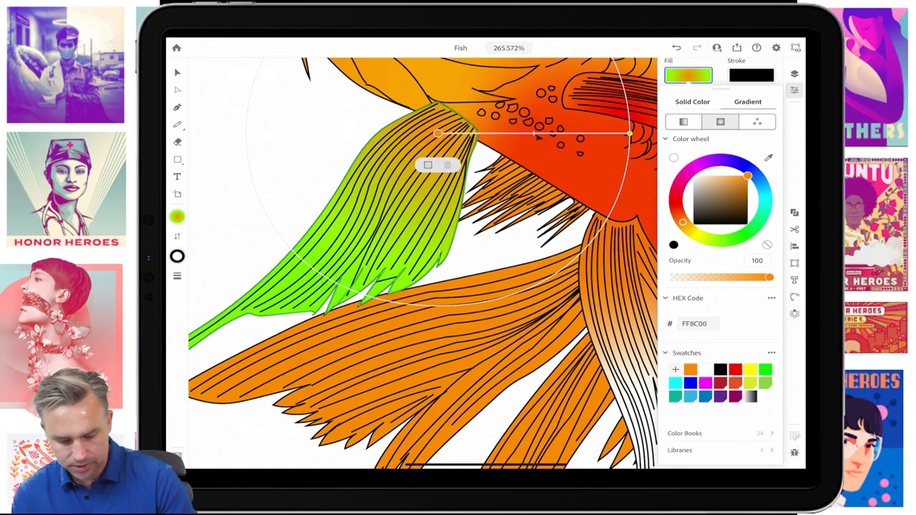
pyautogui.moveTo(629, 133); pyautogui.dragTo(257, 304)
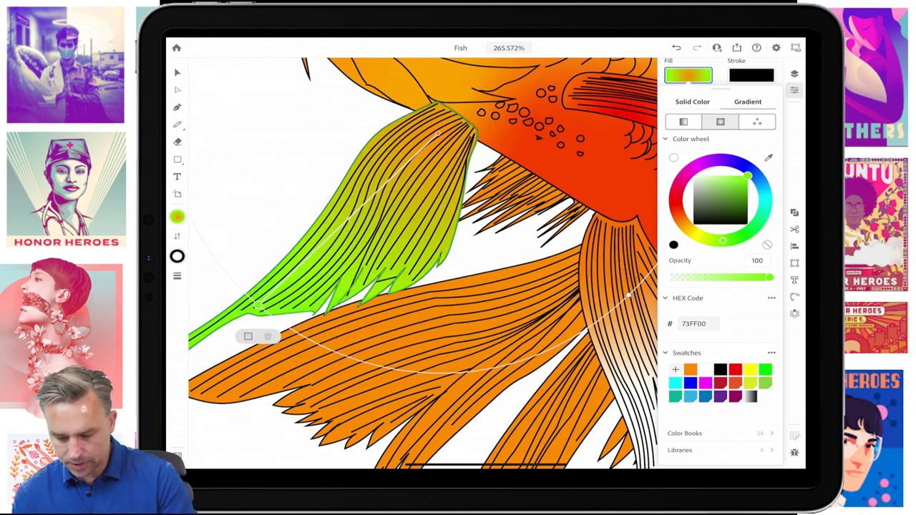
pyautogui.click(674, 157)
pyautogui.click(347, 218)
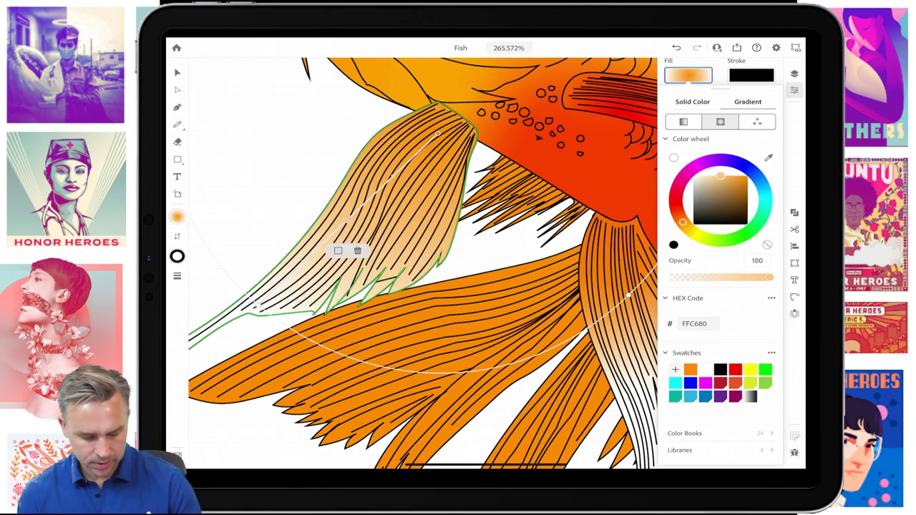
pyautogui.click(690, 369)
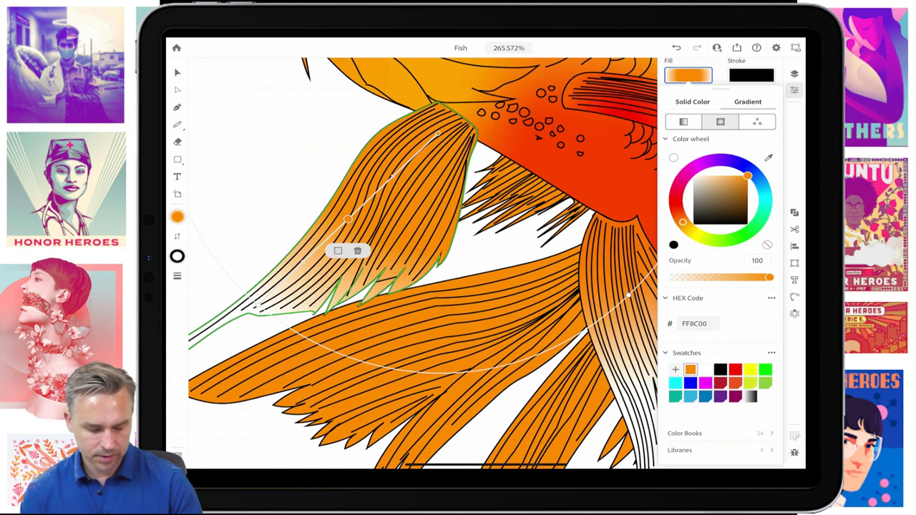
pyautogui.moveTo(347, 219); pyautogui.dragTo(378, 191)
# - Turn the gradient stop at the fin's base red, then deselect the fin
pyautogui.click(437, 133)
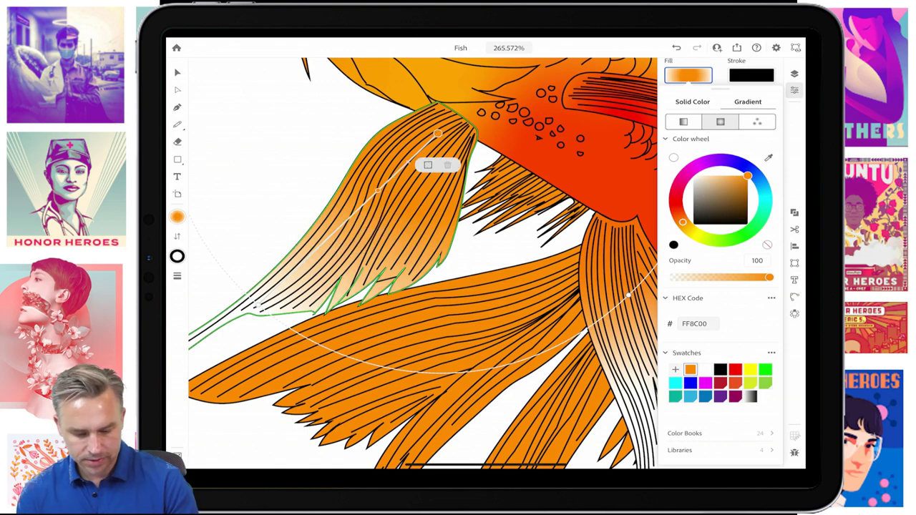
pyautogui.moveTo(682, 221); pyautogui.dragTo(674, 203)
pyautogui.click(177, 72)
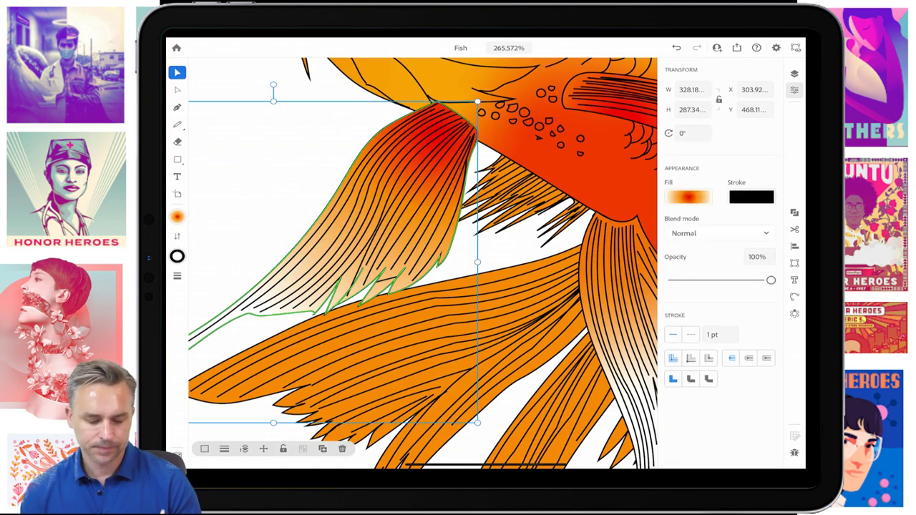
pyautogui.scroll(-5, 422, 264)
pyautogui.click(322, 236)
pyautogui.click(586, 401)
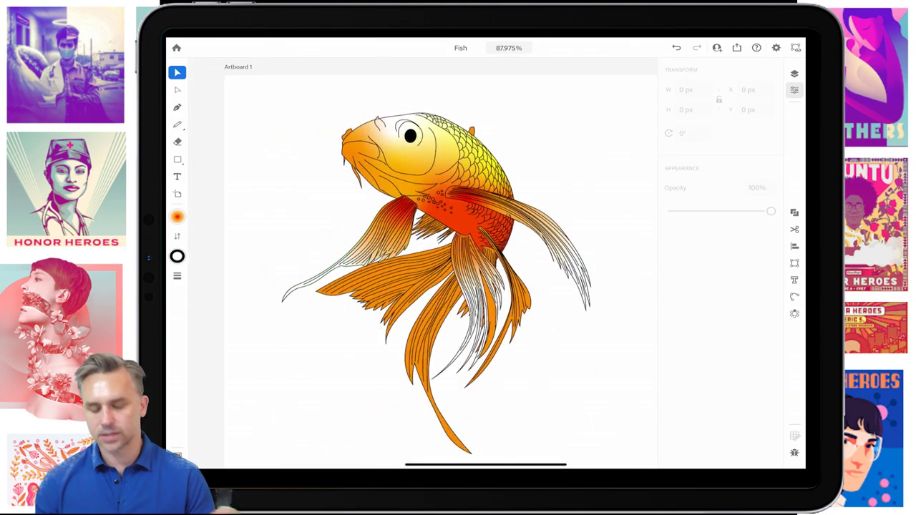
# - Switch to the Ellipse tool and set white as the fill for new shapes
pyautogui.scroll(5, 422, 265)
pyautogui.scroll(5, 422, 265)
pyautogui.click(177, 159)
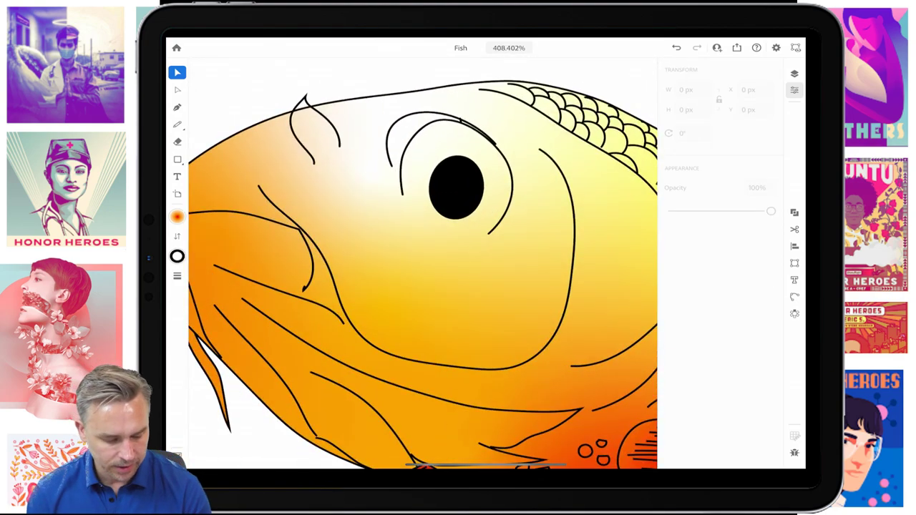
pyautogui.click(177, 159)
pyautogui.click(221, 159)
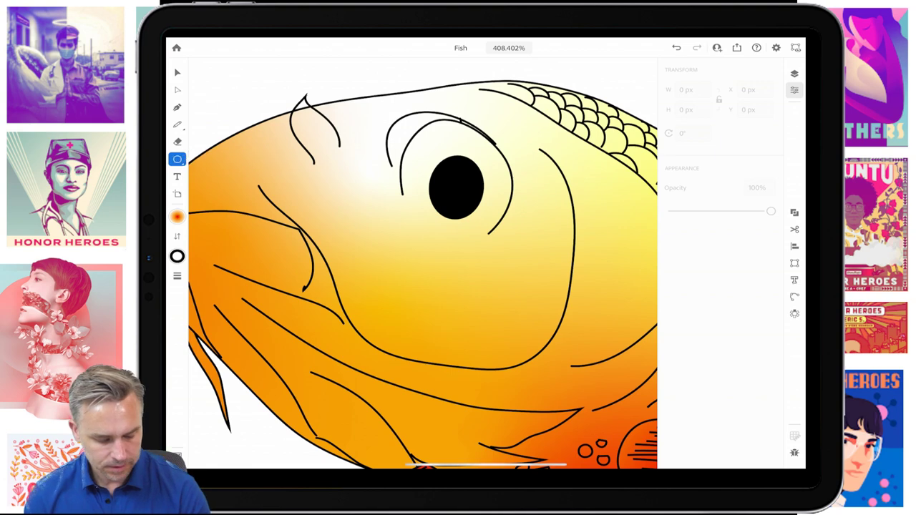
pyautogui.click(177, 216)
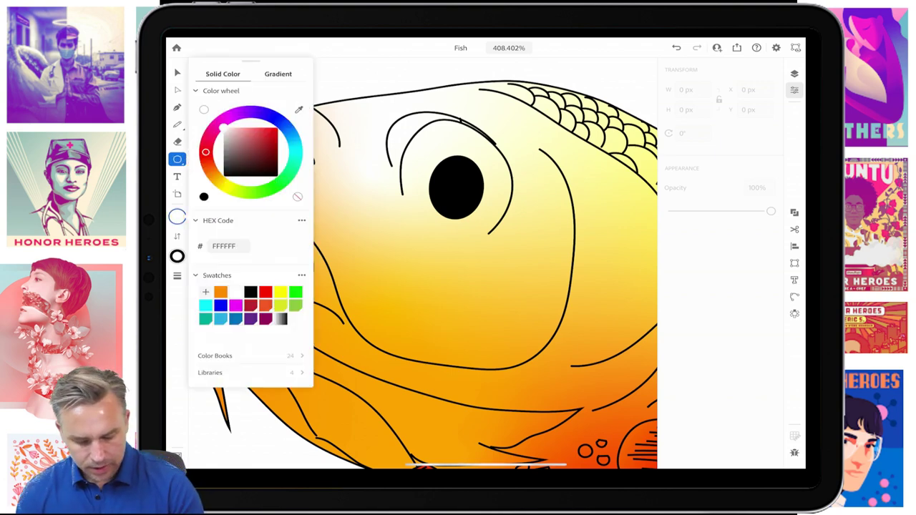
pyautogui.click(176, 216)
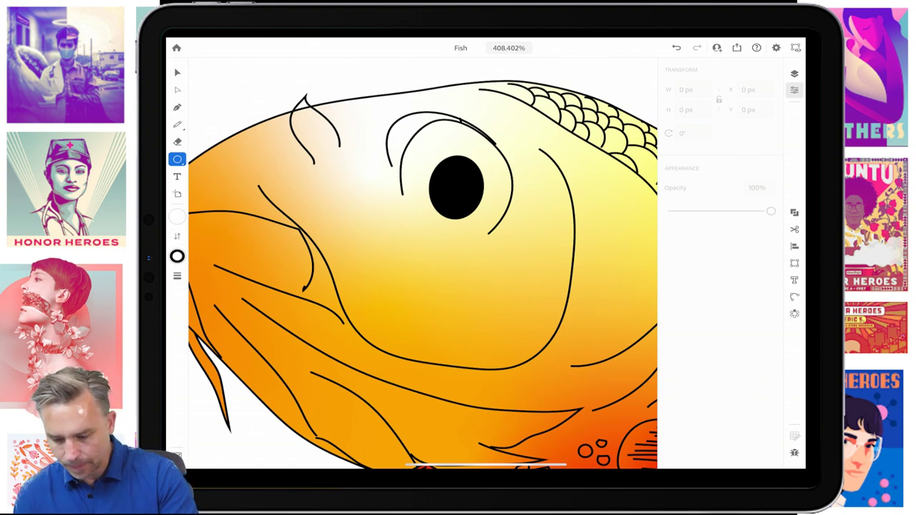
# - On Layer 7, draw a small white oval highlight inside the koi's black eye
pyautogui.click(794, 73)
pyautogui.click(699, 88)
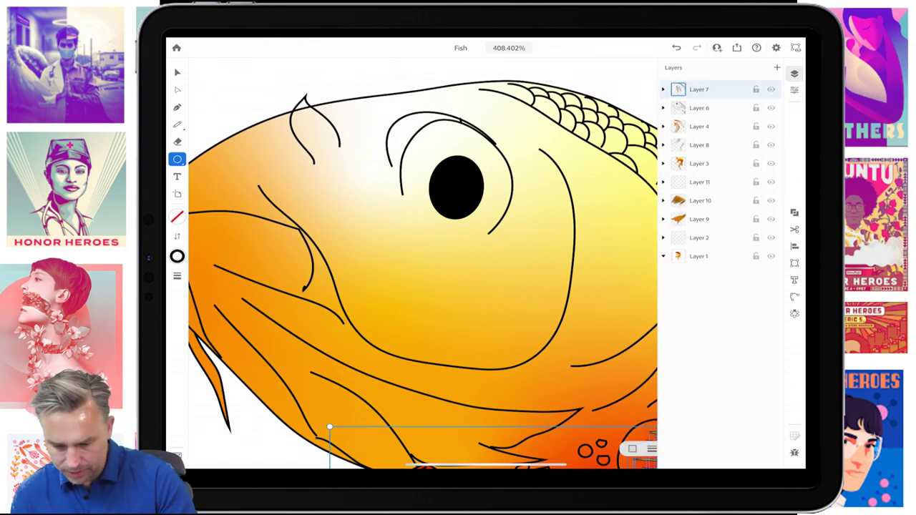
pyautogui.click(793, 73)
pyautogui.click(453, 175)
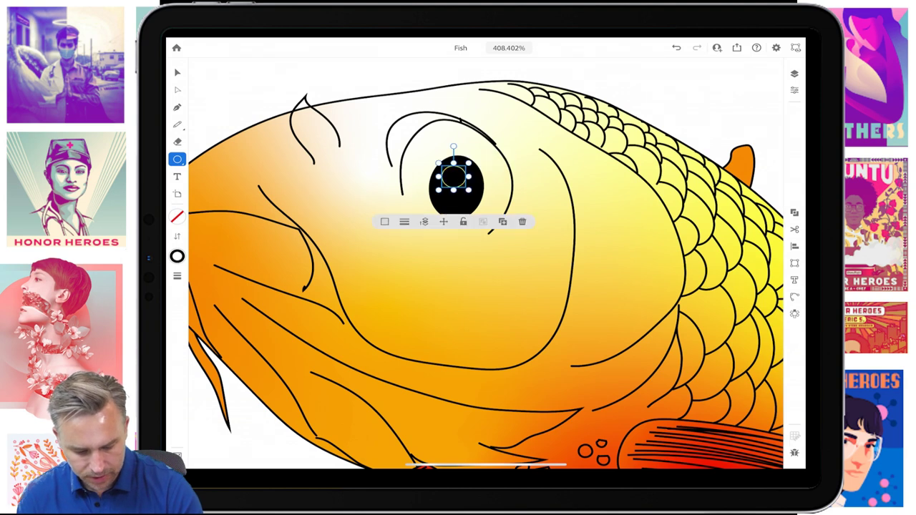
pyautogui.click(177, 215)
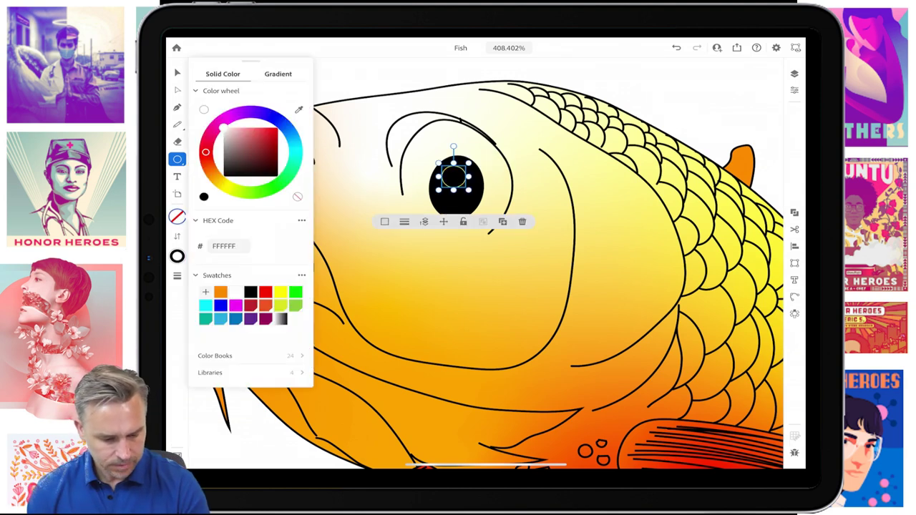
pyautogui.click(204, 109)
pyautogui.click(177, 73)
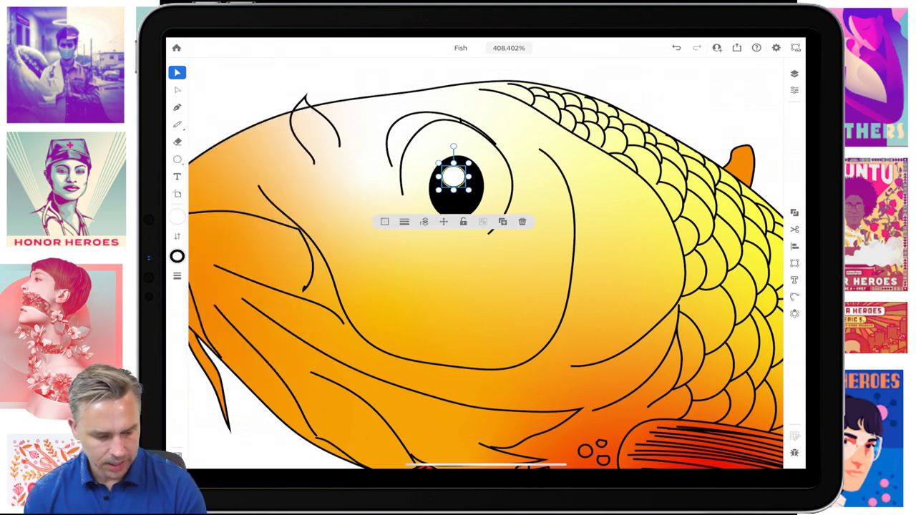
pyautogui.click(372, 68)
pyautogui.scroll(-5, 487, 257)
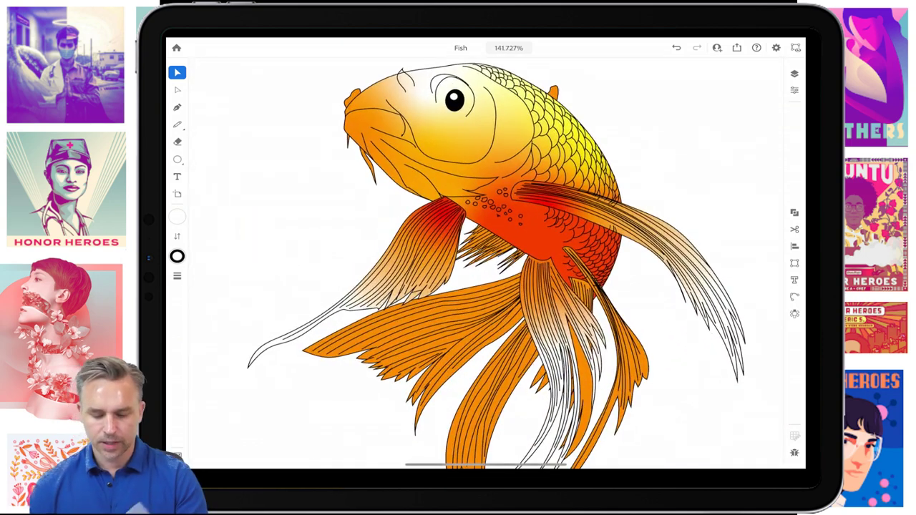
# - Export the Fish artwork and AirDrop it to the MacBook Pro
pyautogui.click(736, 47)
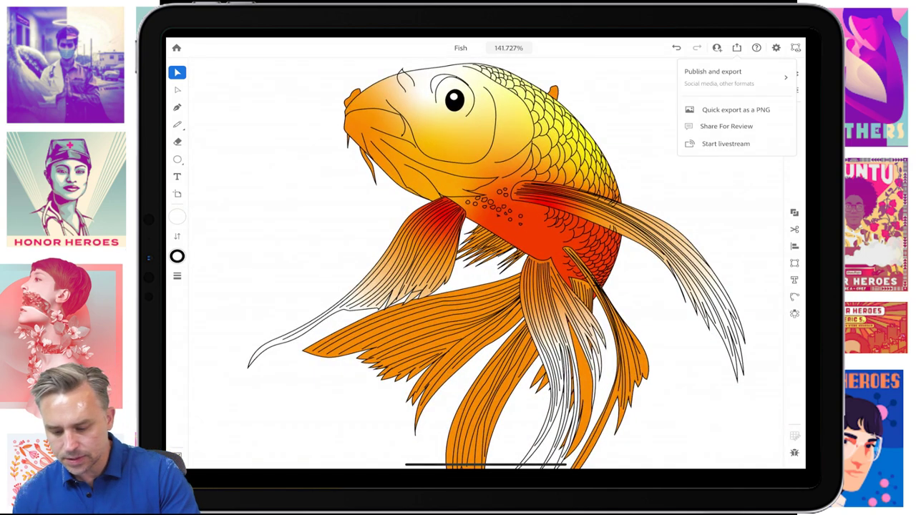
pyautogui.click(716, 77)
pyautogui.click(768, 177)
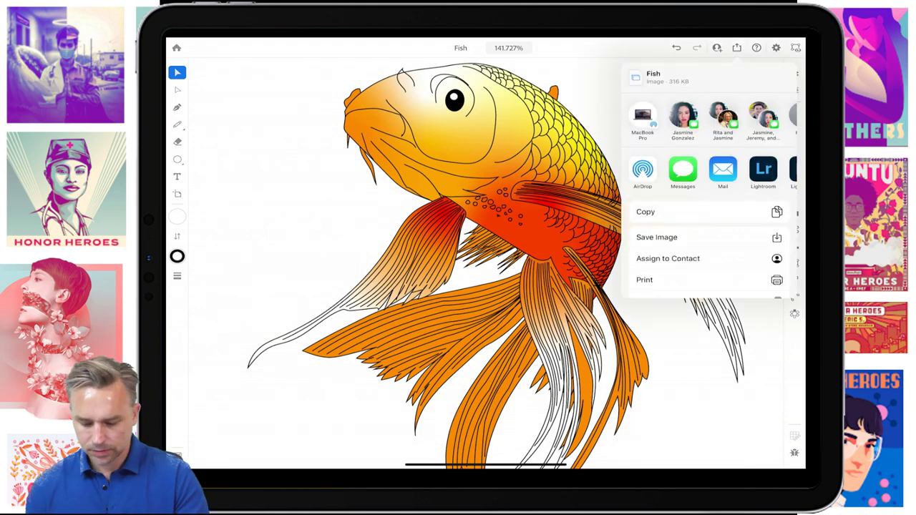
pyautogui.click(642, 116)
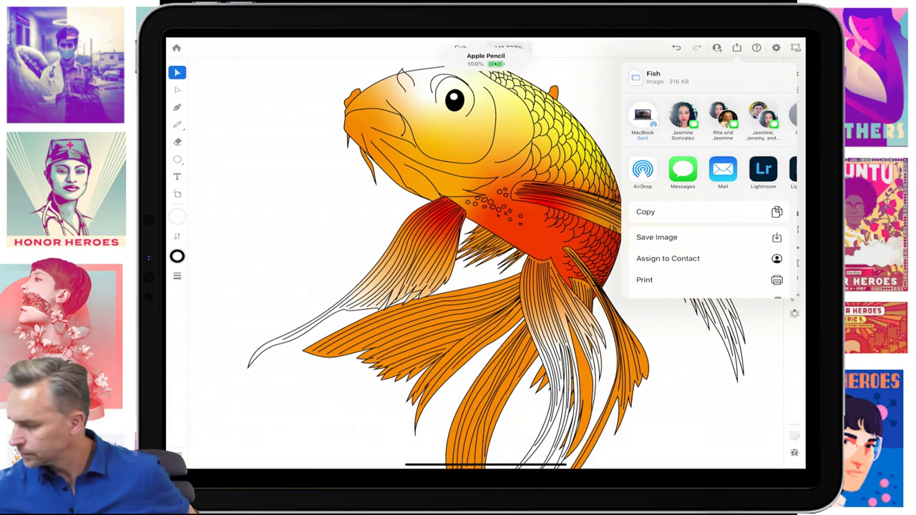
pyautogui.press('Escape')
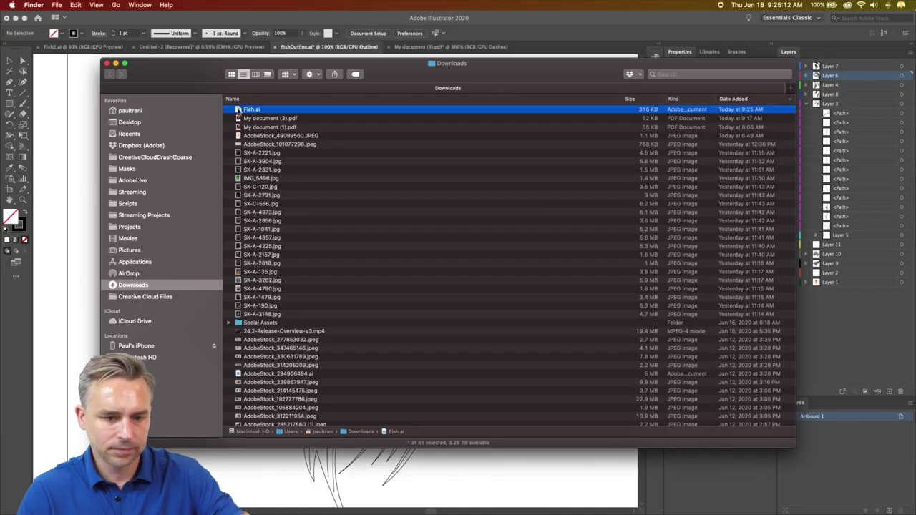
# - Open Fish.ai from the Finder Downloads folder in Illustrator 2020
pyautogui.doubleClick(247, 109)
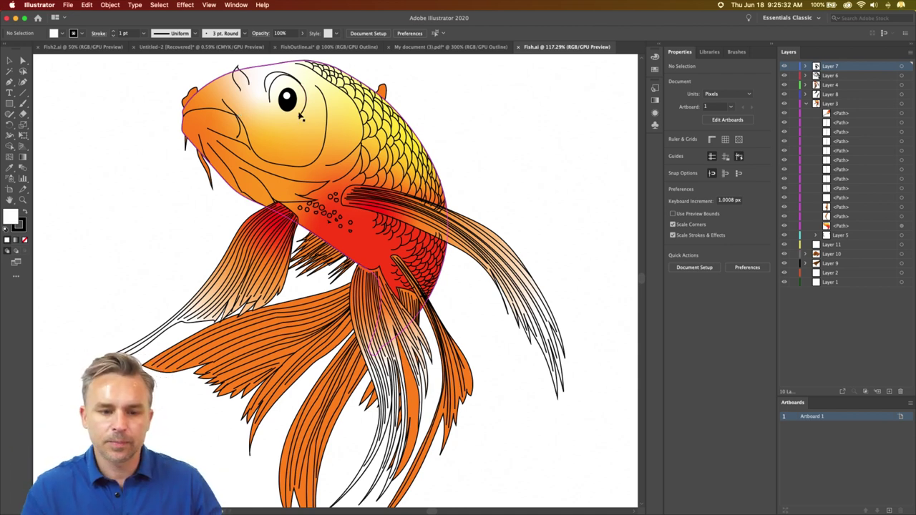
# - Zoom in on the fish body and add freeform gradient points on its head, cheek and scales
pyautogui.scroll(5, 309, 142)
pyautogui.hscroll(-5, 309, 142)
pyautogui.hscroll(1, 361, 227)
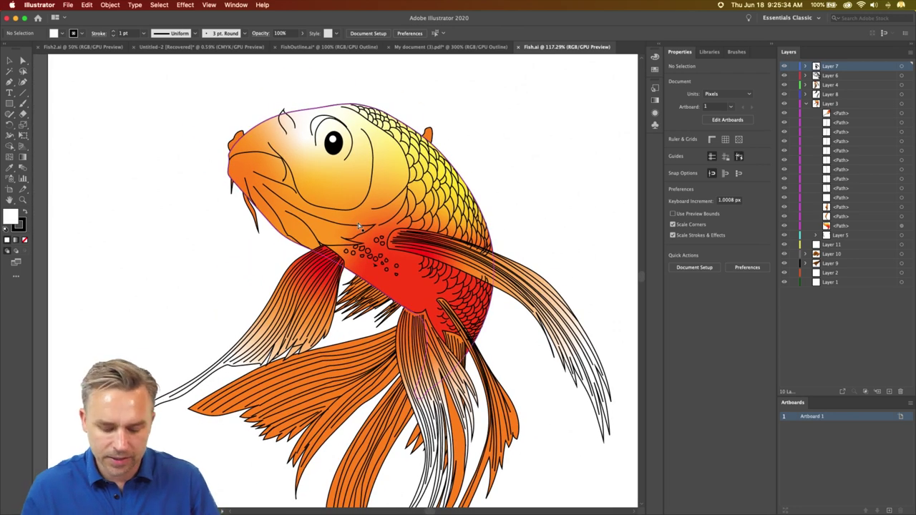
pyautogui.press('super+equal')
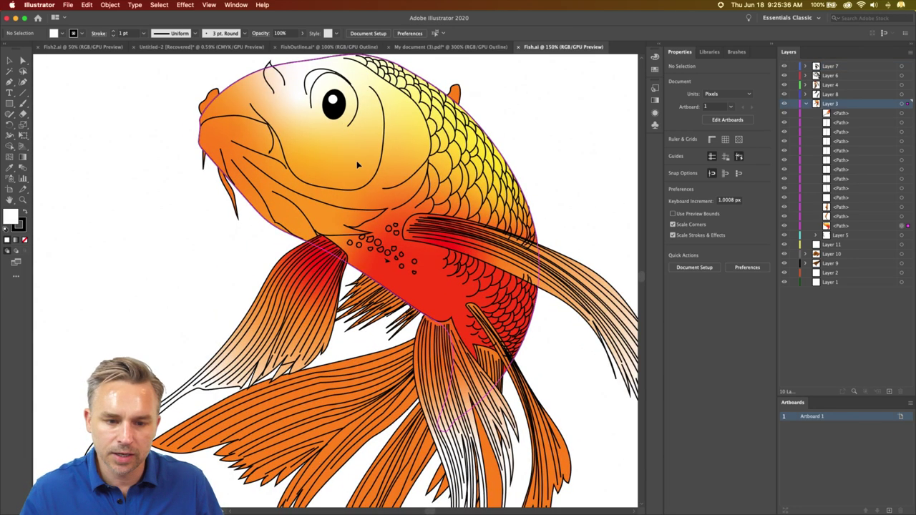
pyautogui.click(315, 201)
pyautogui.moveTo(337, 170); pyautogui.dragTo(286, 211)
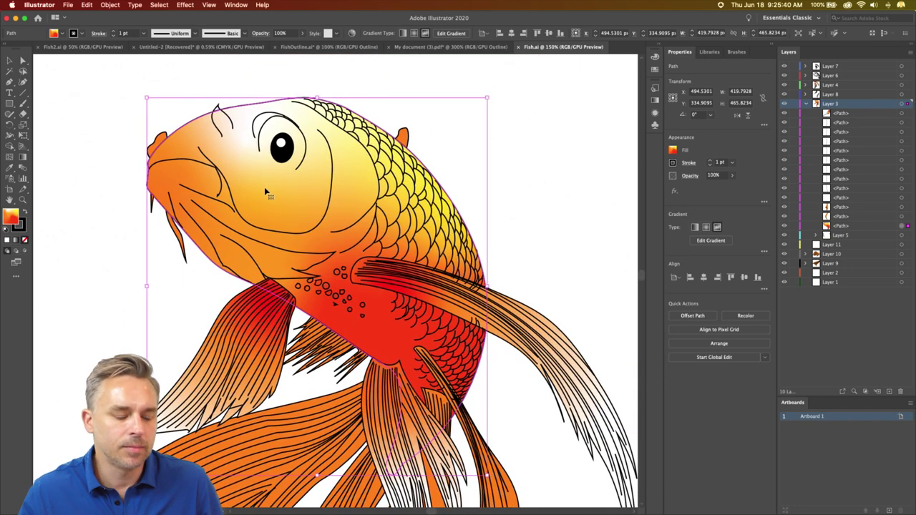
pyautogui.click(710, 240)
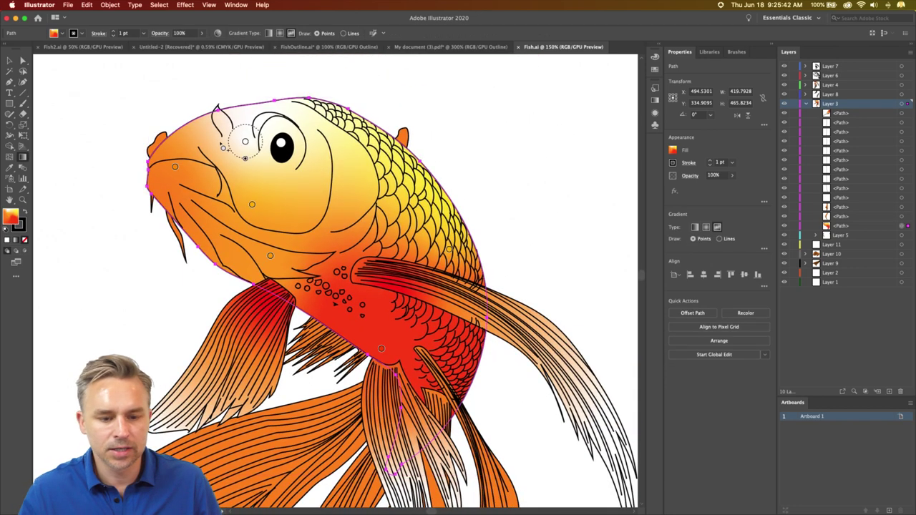
pyautogui.click(240, 138)
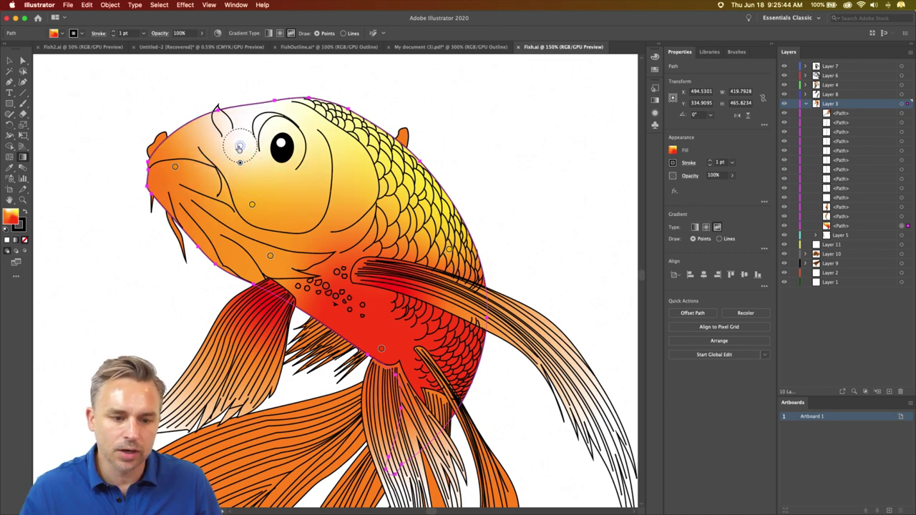
pyautogui.click(239, 133)
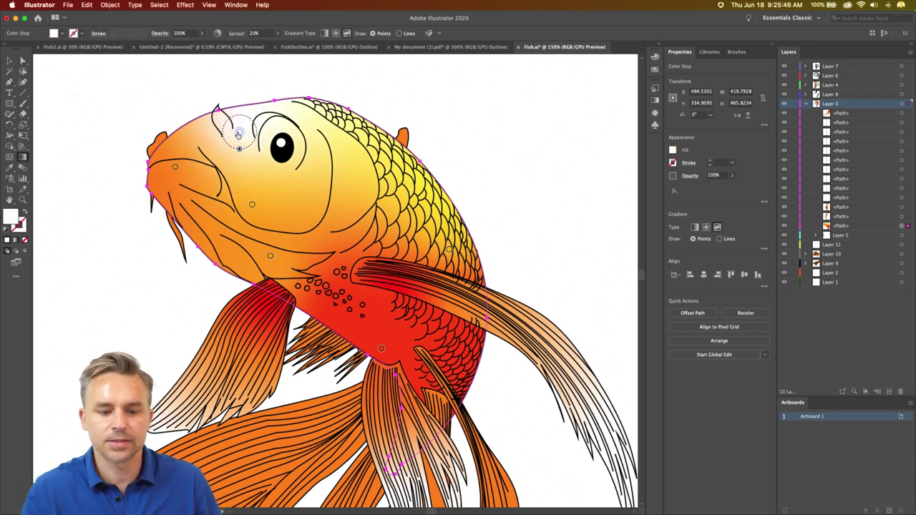
pyautogui.click(185, 173)
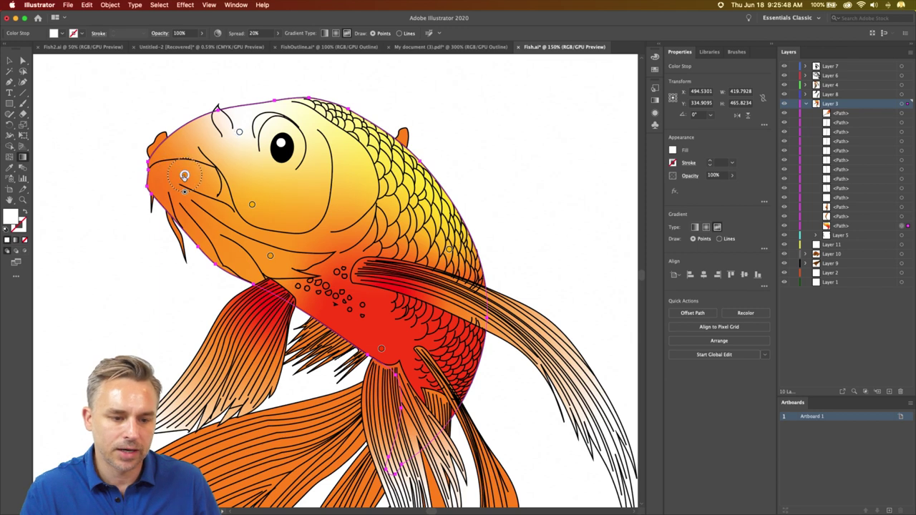
pyautogui.click(438, 228)
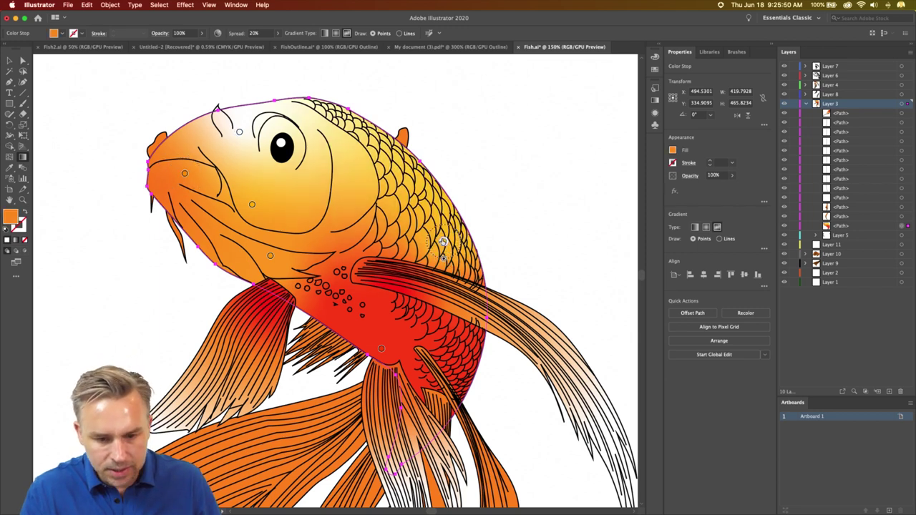
# - Switch the scales' gradient stop to RGB and set it to FFB600 (G about 182)
pyautogui.doubleClick(437, 227)
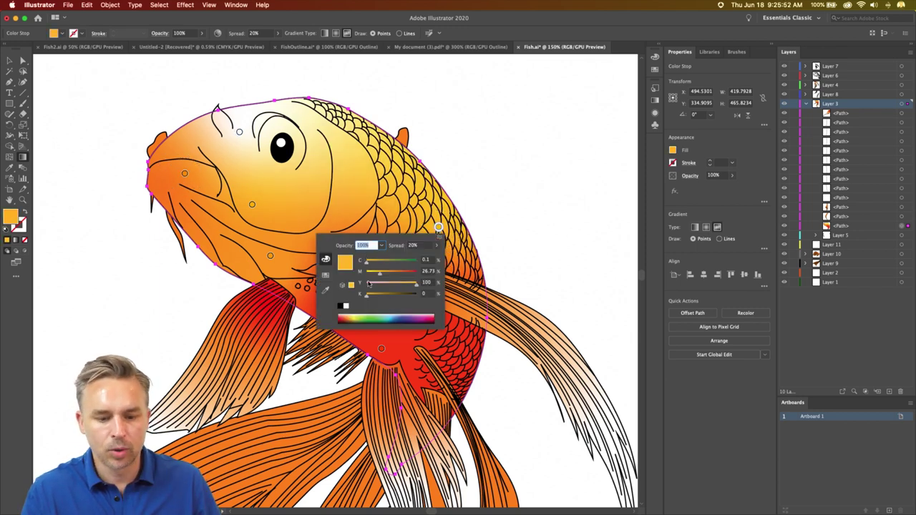
pyautogui.click(437, 245)
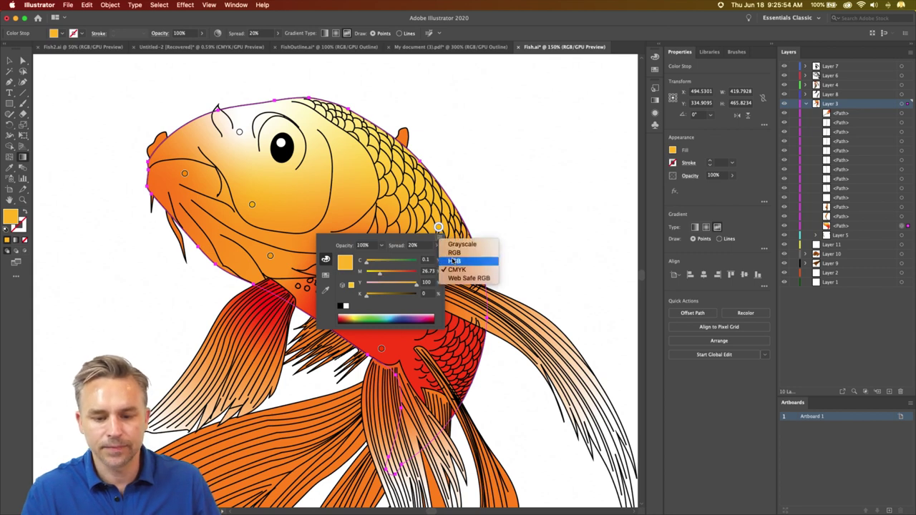
pyautogui.click(453, 254)
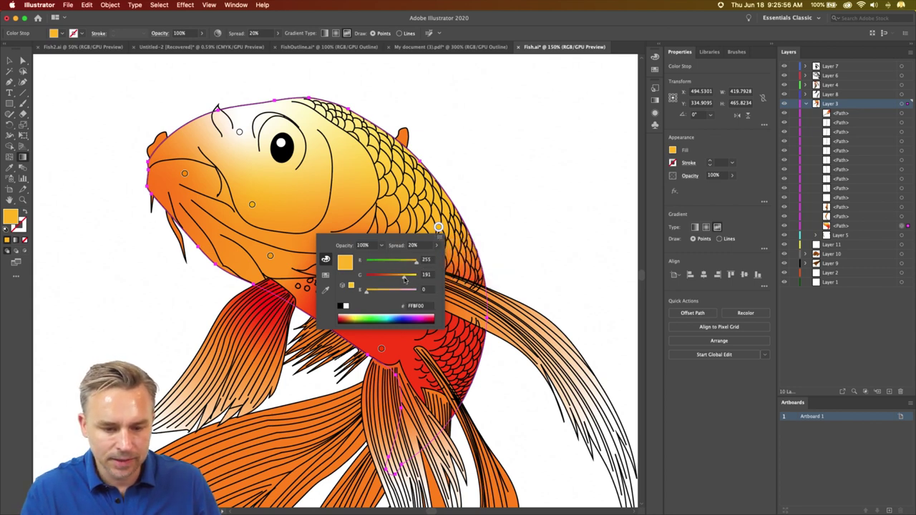
pyautogui.moveTo(404, 280); pyautogui.dragTo(403, 280)
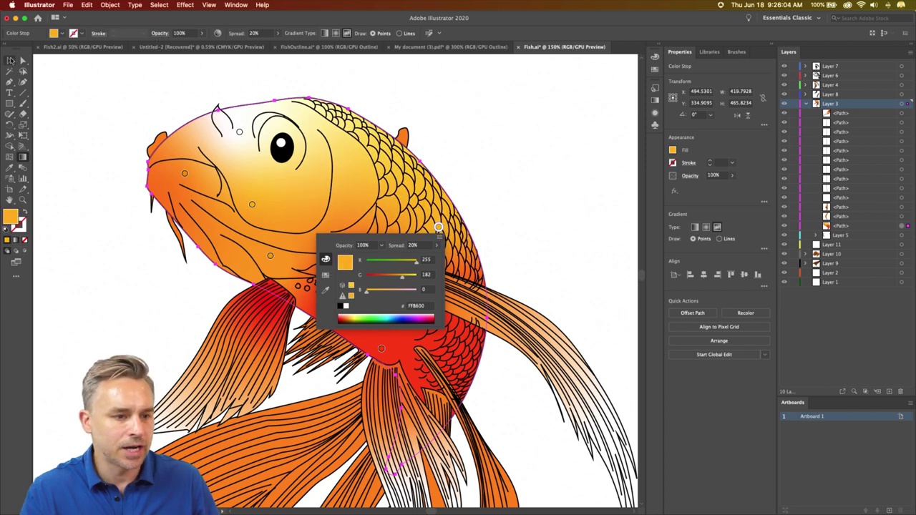
pyautogui.click(10, 60)
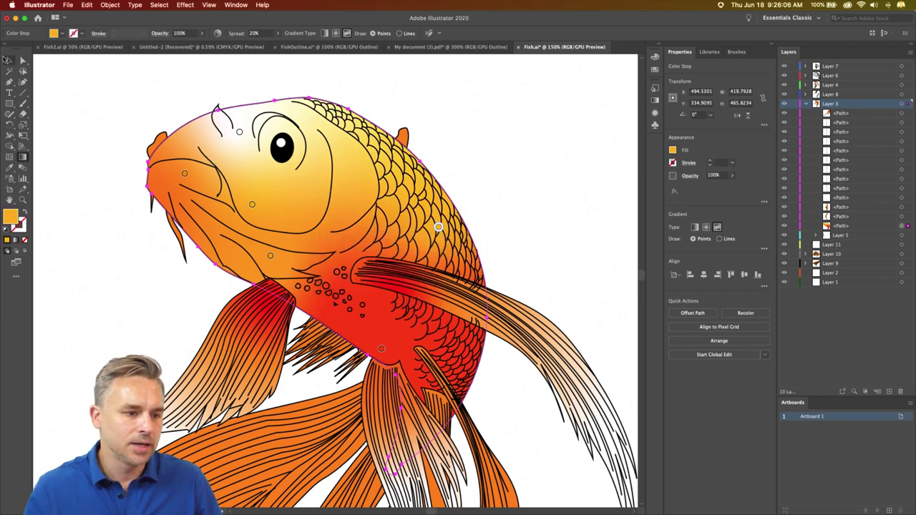
pyautogui.click(98, 156)
# - Zoom out on Fish.ai, collapse Layer 3, and view the Fish2.ai document
pyautogui.press('super+minus')
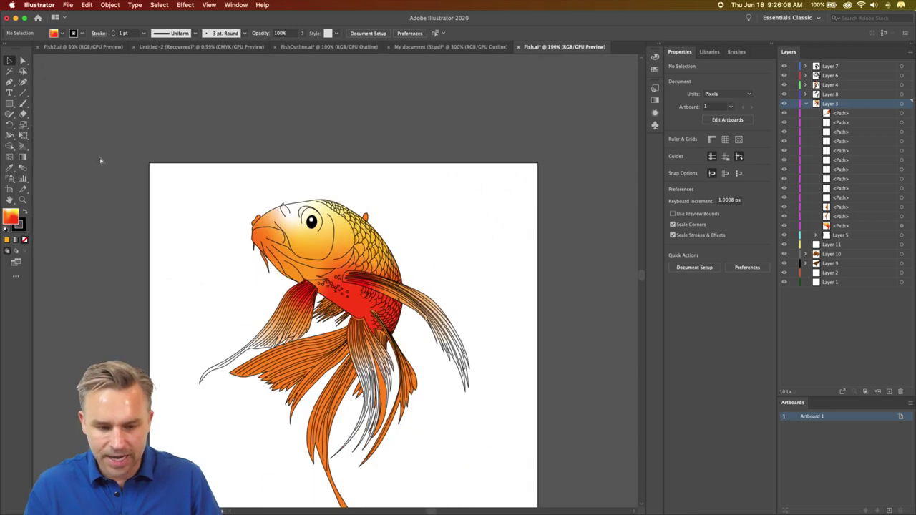
pyautogui.press('super+minus')
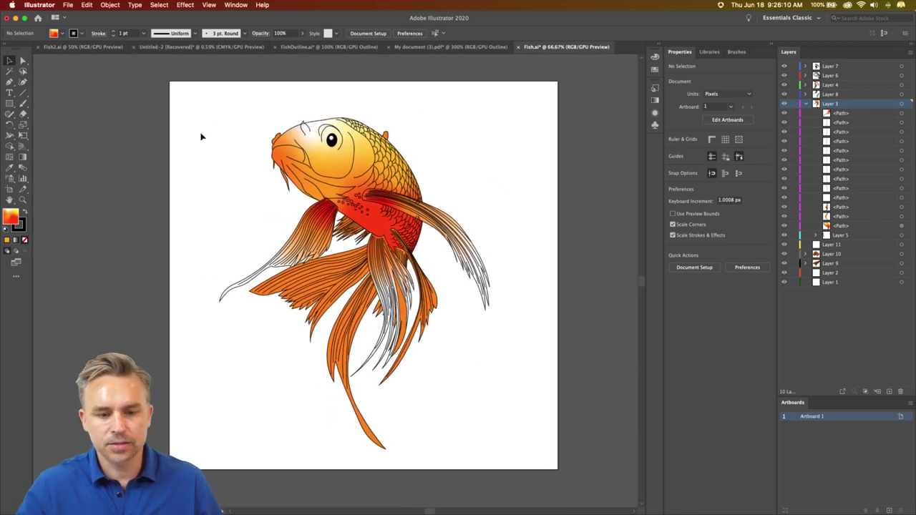
pyautogui.click(806, 105)
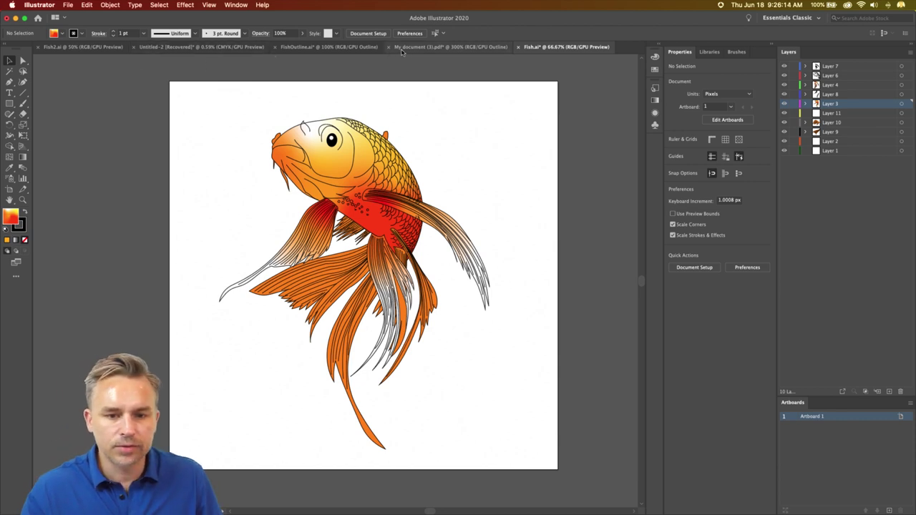
pyautogui.click(56, 49)
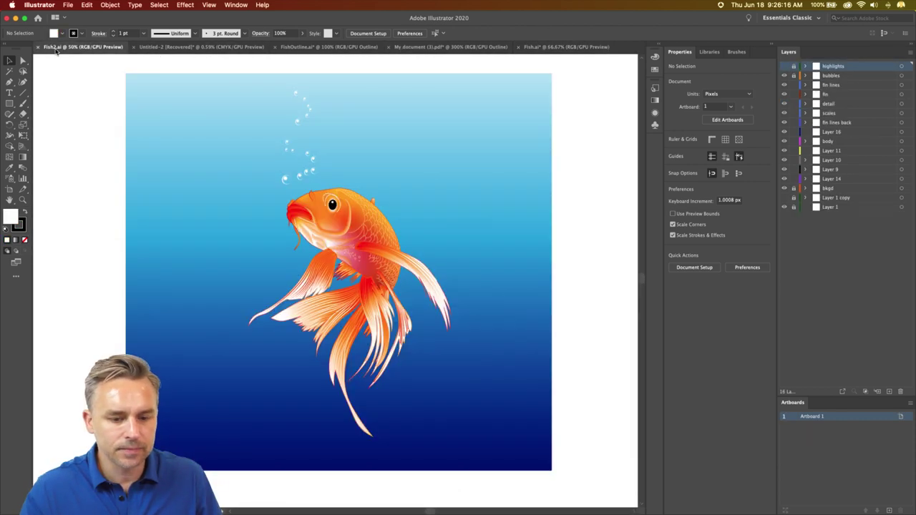
pyautogui.press('super+equal')
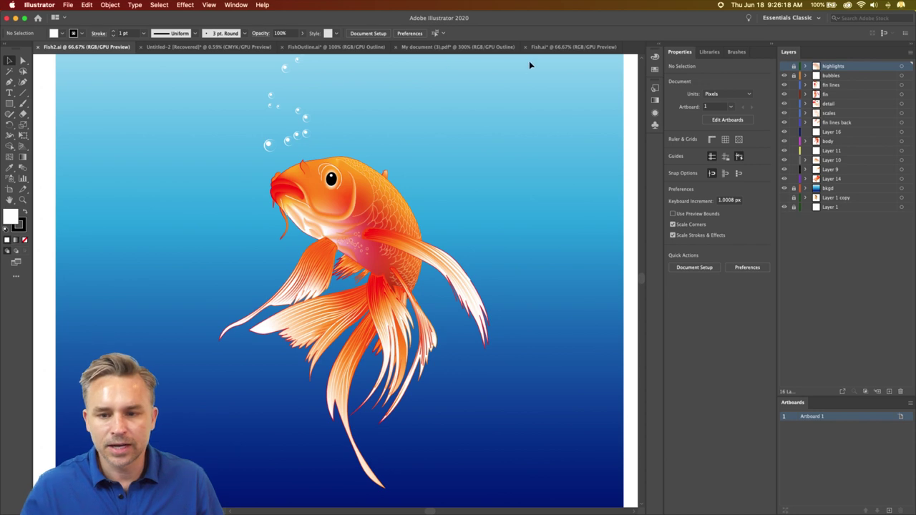
# - Select all artwork in Fish.ai with edges hidden, then return to Fish2.ai zoomed in
pyautogui.click(549, 47)
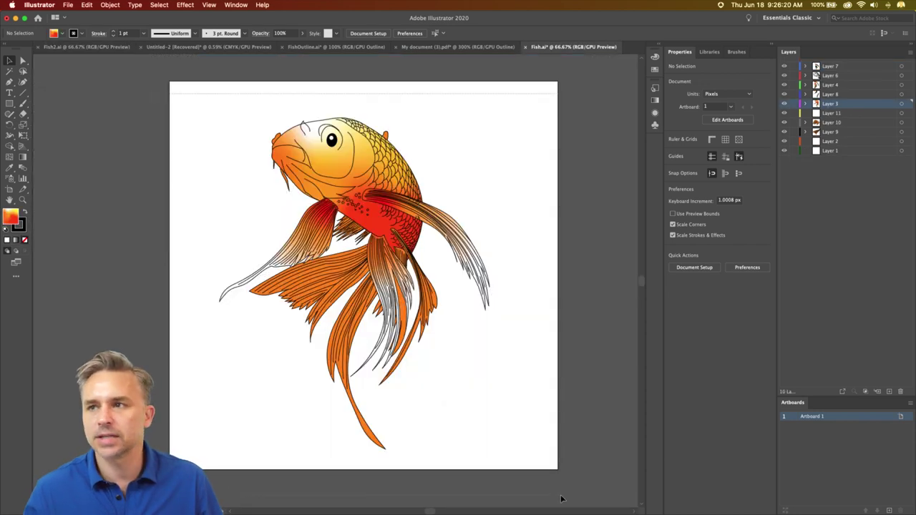
pyautogui.scroll(-2, 563, 499)
pyautogui.press('super+a')
pyautogui.scroll(4, 579, 508)
pyautogui.scroll(-2, 358, 322)
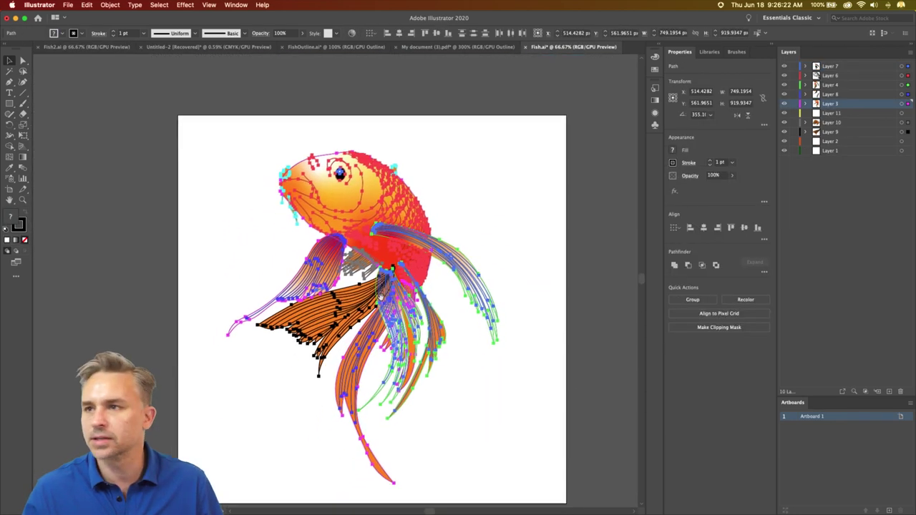
pyautogui.press('super+h')
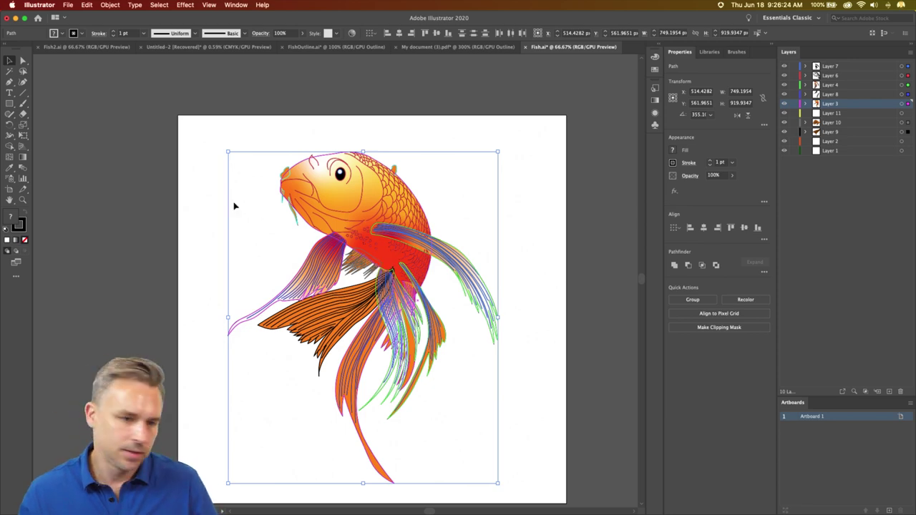
pyautogui.click(109, 47)
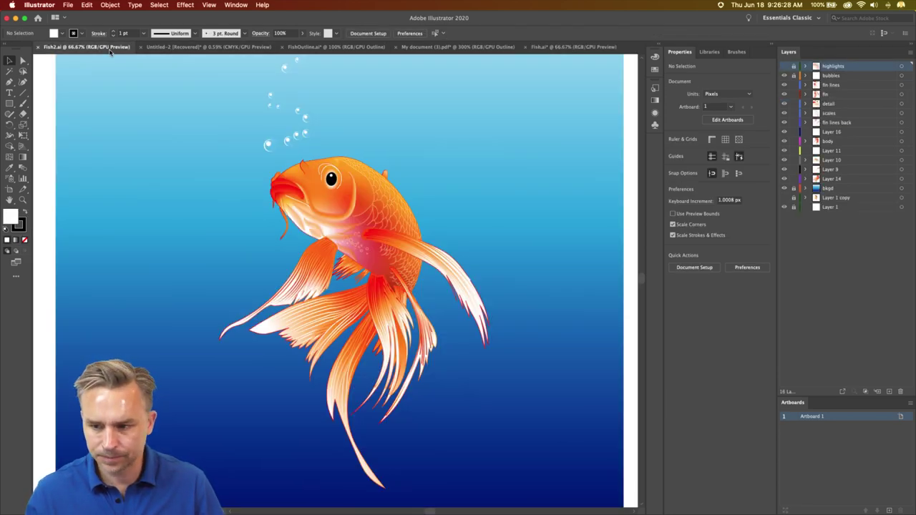
pyautogui.press('super+equal')
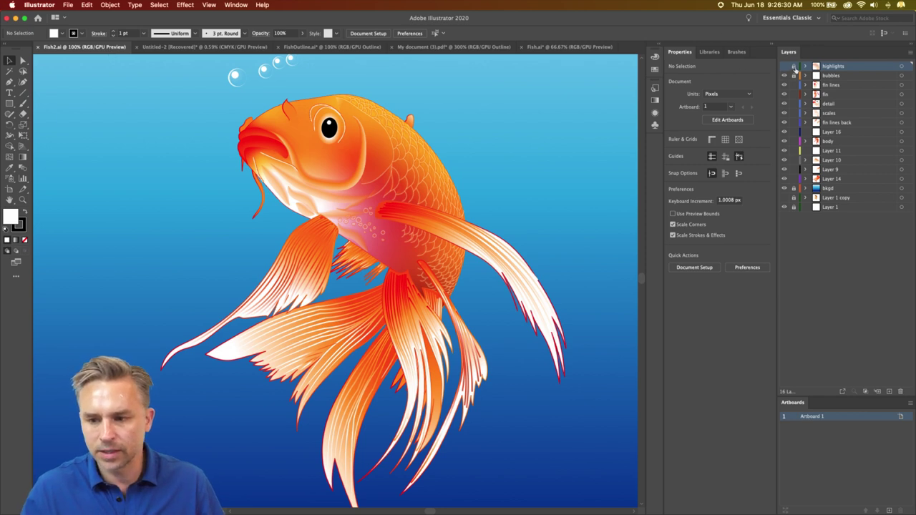
# - Delete the highlights layer from Fish2.ai and inspect the fish's chest
pyautogui.click(900, 391)
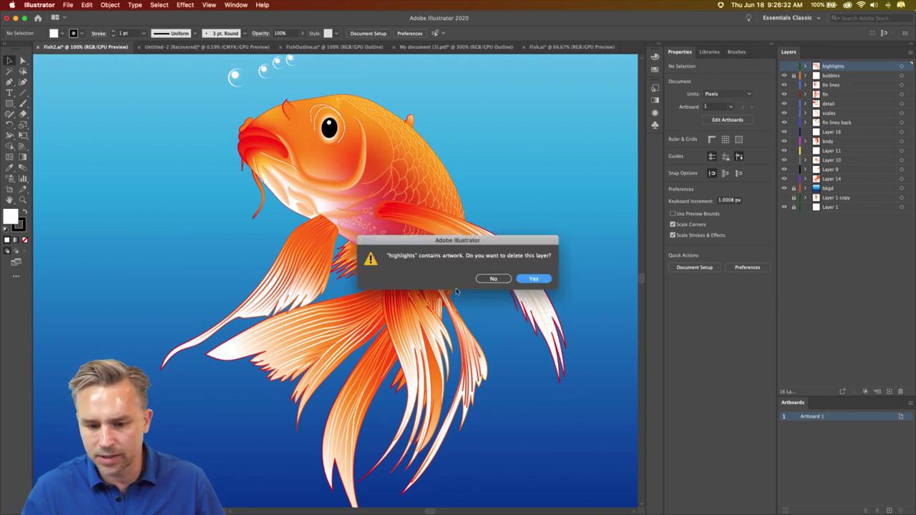
pyautogui.click(533, 278)
pyautogui.press('super+equal')
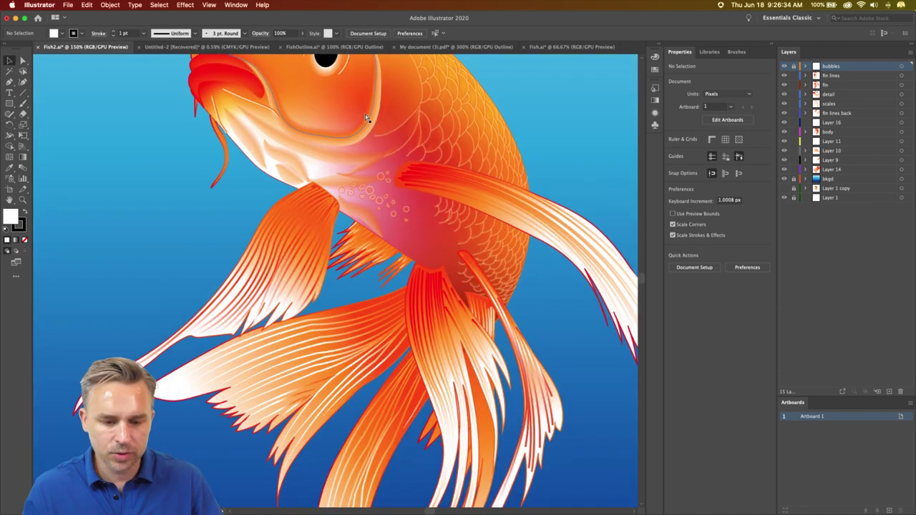
pyautogui.press('super+equal')
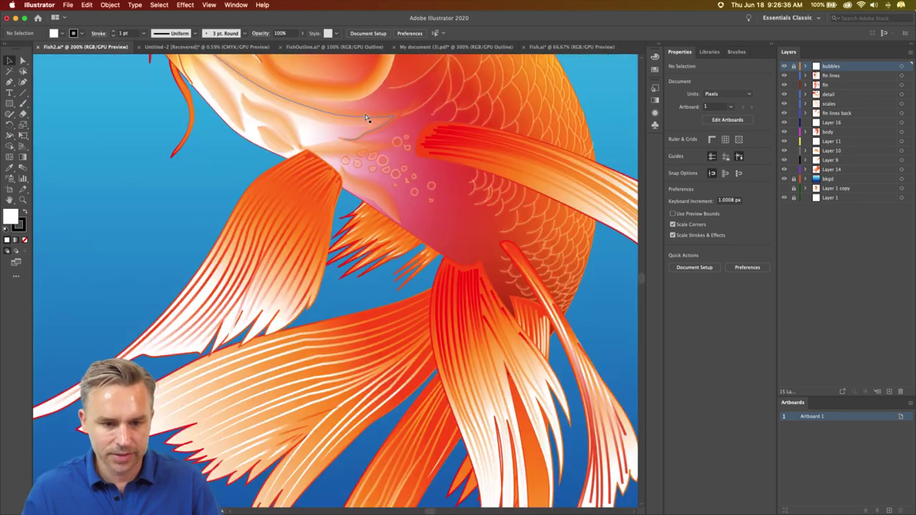
pyautogui.press('super+1')
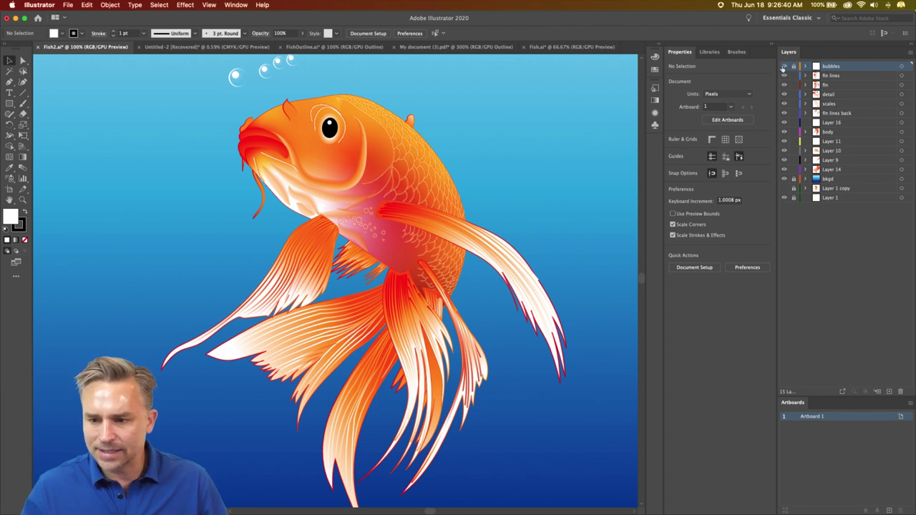
# - Hide the bubbles layer, make the fin lines layer active, and select all artwork
pyautogui.click(784, 66)
pyautogui.click(828, 76)
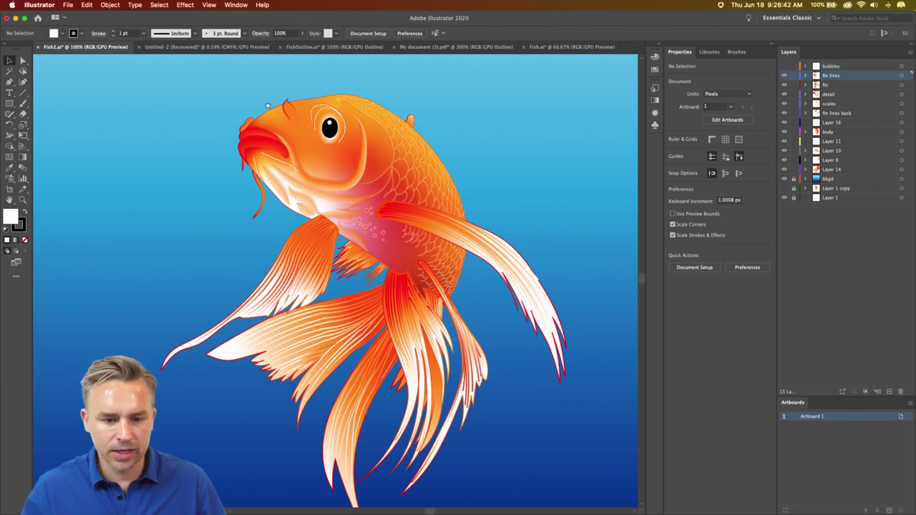
pyautogui.press('super+minus')
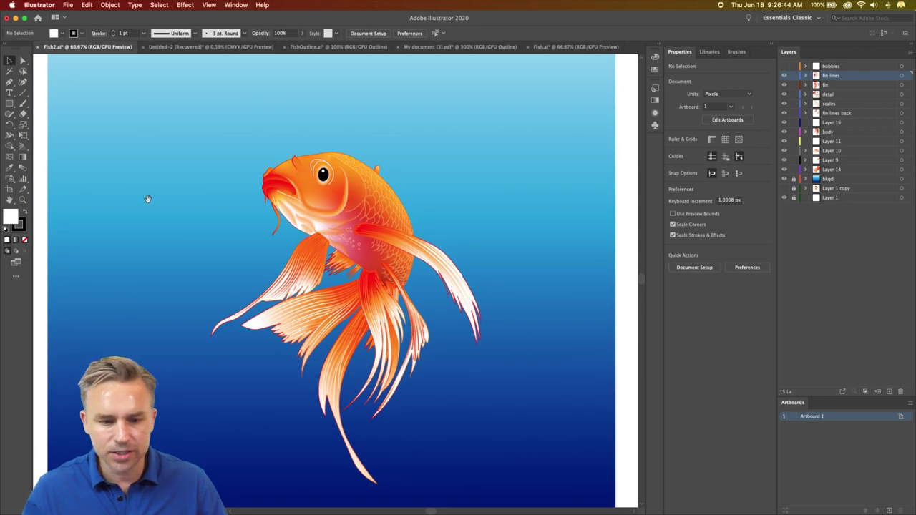
pyautogui.press('super+a')
pyautogui.scroll(2, 373, 347)
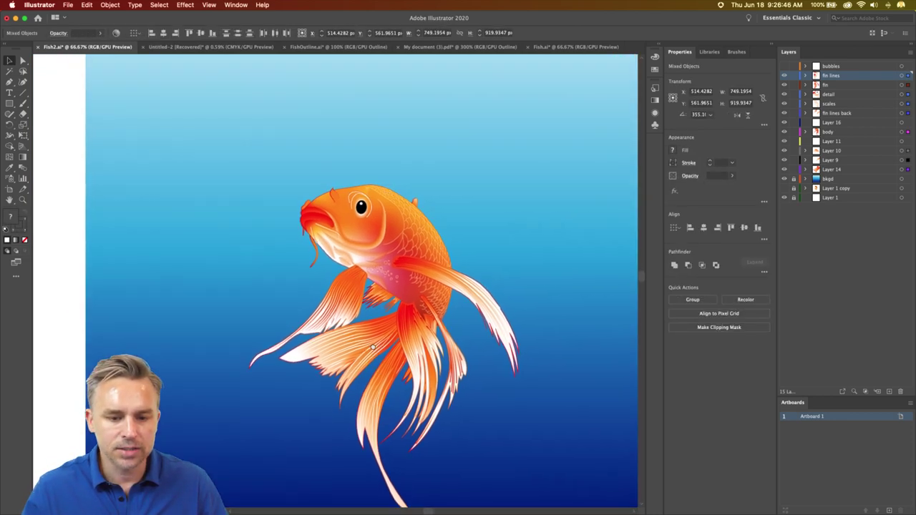
pyautogui.scroll(-1, 373, 347)
# - Recolour the goldfish from red-orange to magenta and deep violet, then delete the selected fish
pyautogui.click(87, 4)
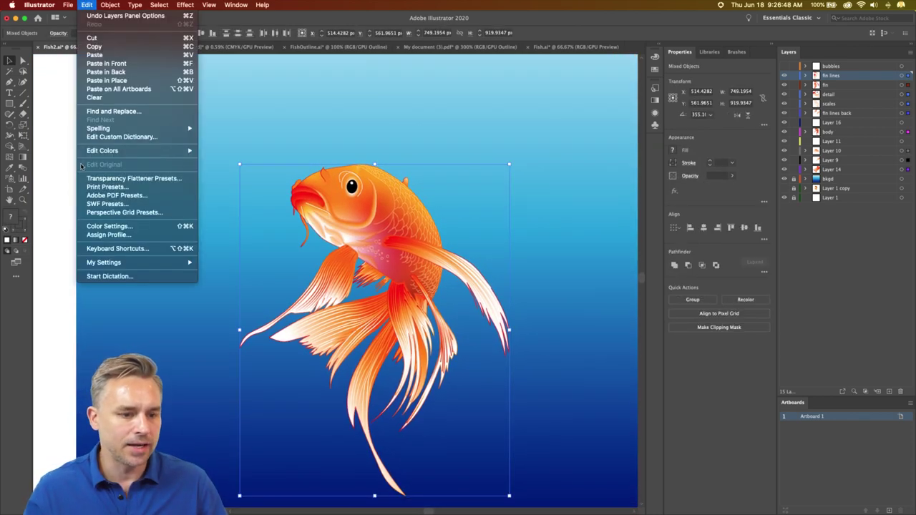
pyautogui.moveTo(112, 152)
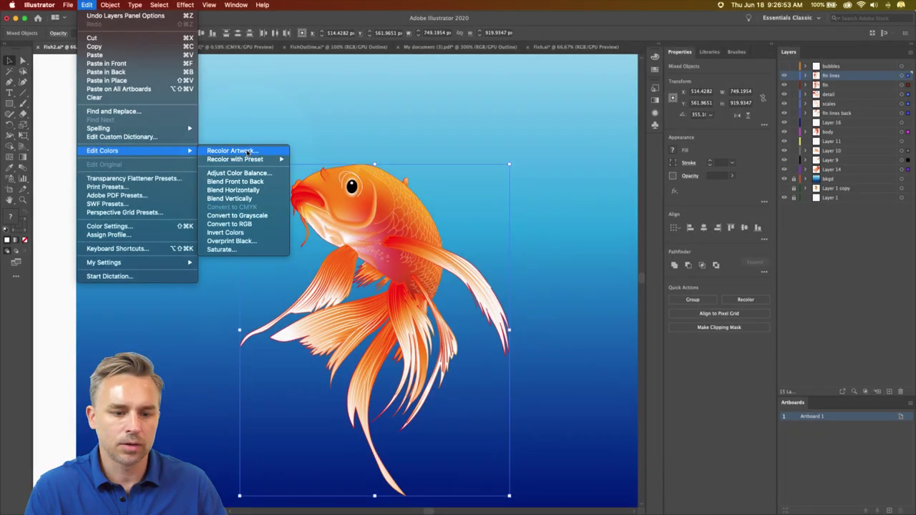
pyautogui.click(247, 150)
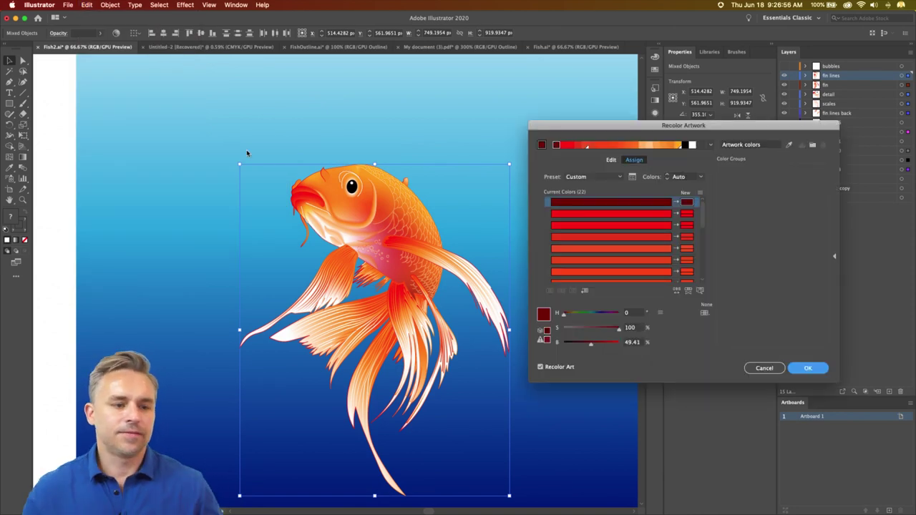
pyautogui.click(611, 160)
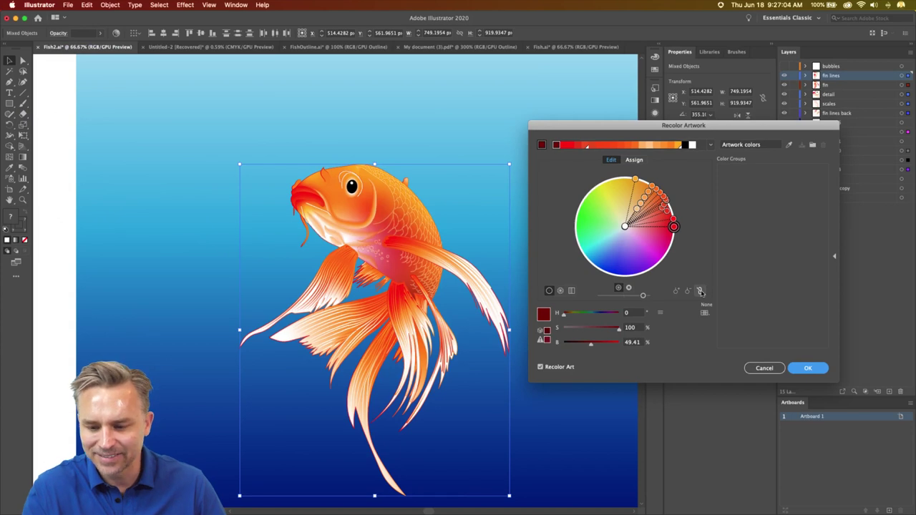
pyautogui.click(674, 228)
pyautogui.moveTo(675, 230); pyautogui.dragTo(634, 267)
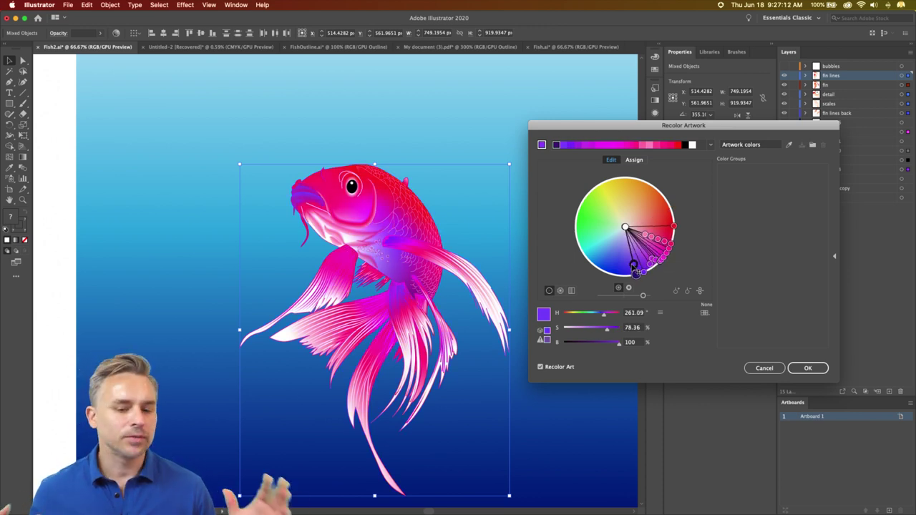
pyautogui.moveTo(634, 266); pyautogui.dragTo(630, 281)
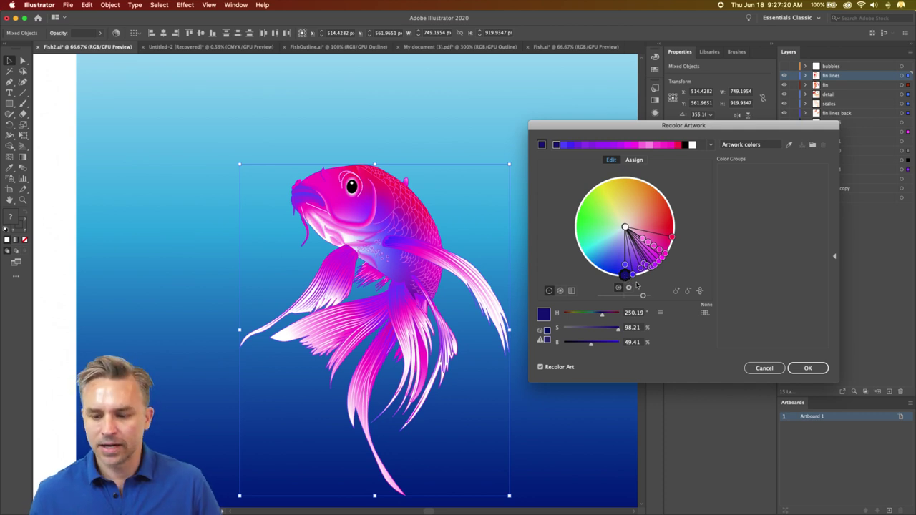
pyautogui.click(807, 368)
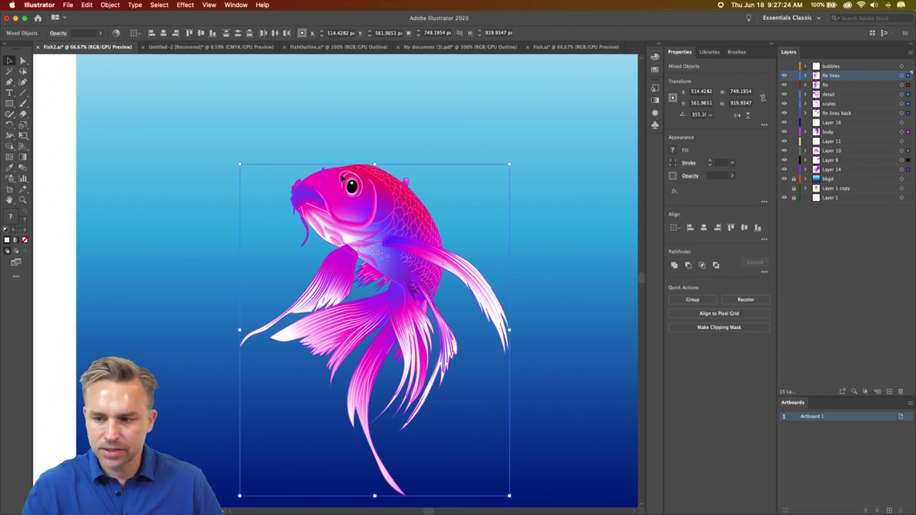
pyautogui.press('Delete')
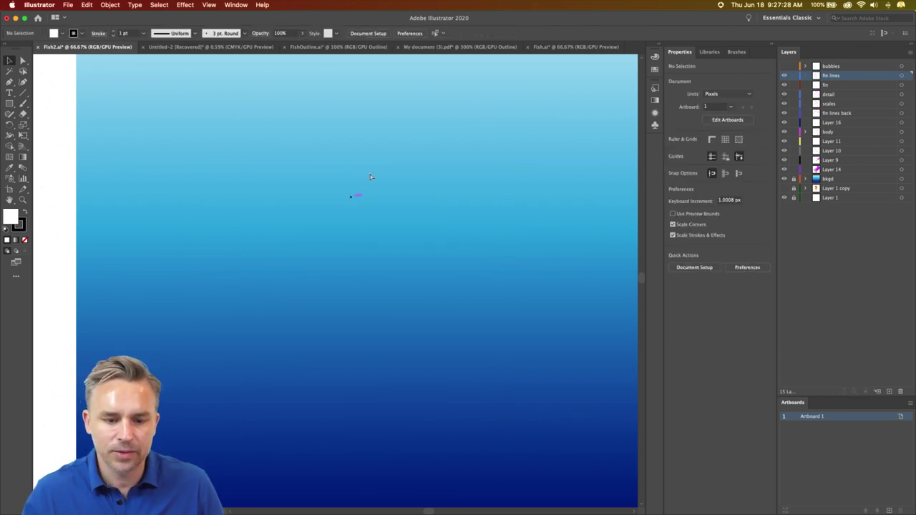
# - Restore the magenta koi, group it, move it right, and paste a duplicate copy
pyautogui.press('super+z')
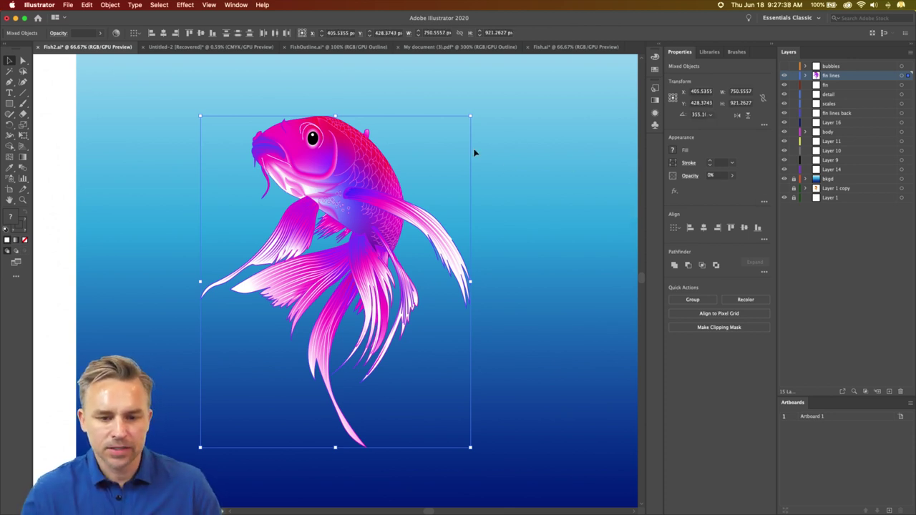
pyautogui.press('super+h')
pyautogui.press('super+g')
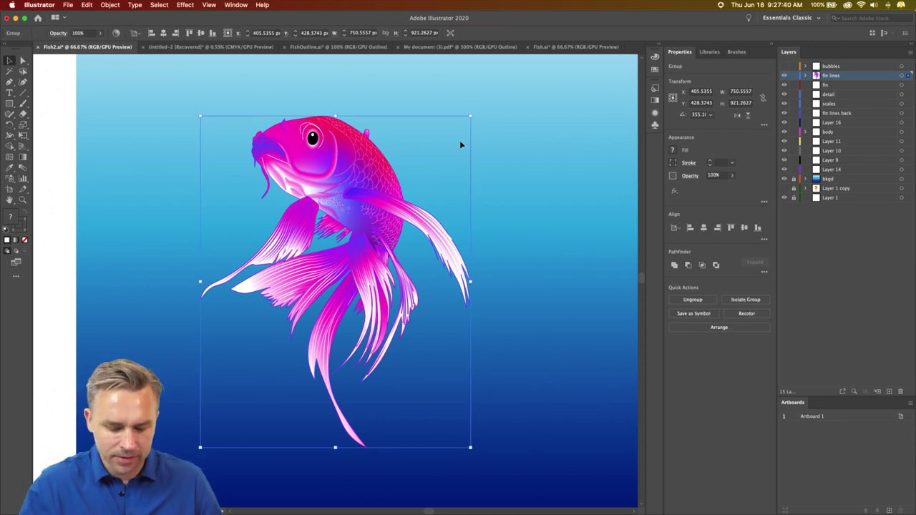
pyautogui.moveTo(326, 169); pyautogui.dragTo(498, 161)
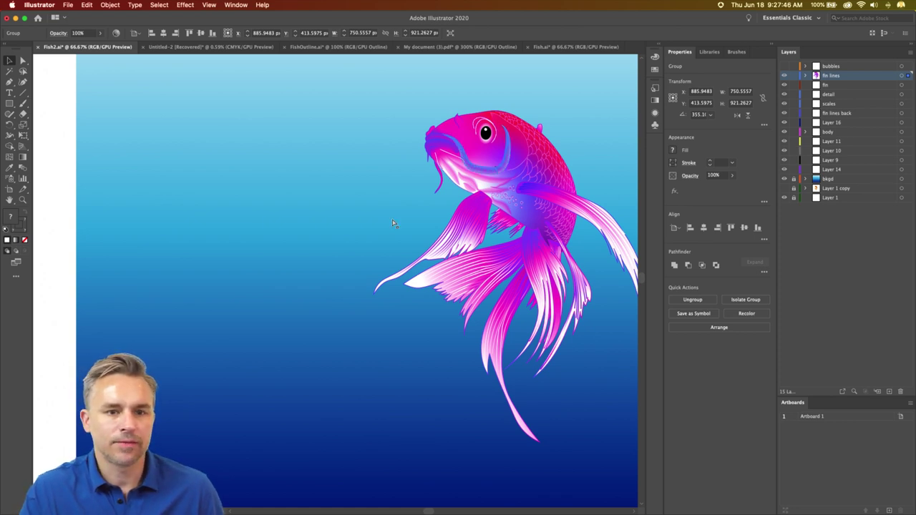
pyautogui.press('super+v')
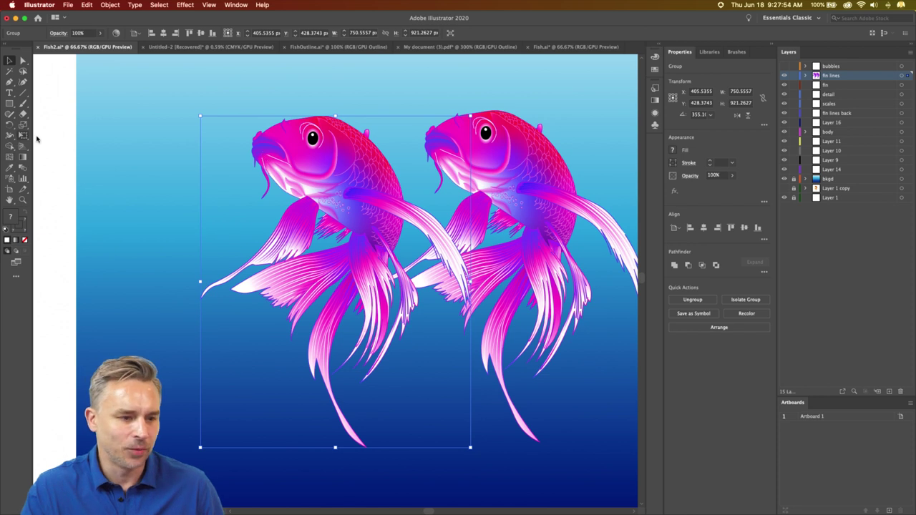
pyautogui.moveTo(9, 123); pyautogui.dragTo(48, 136)
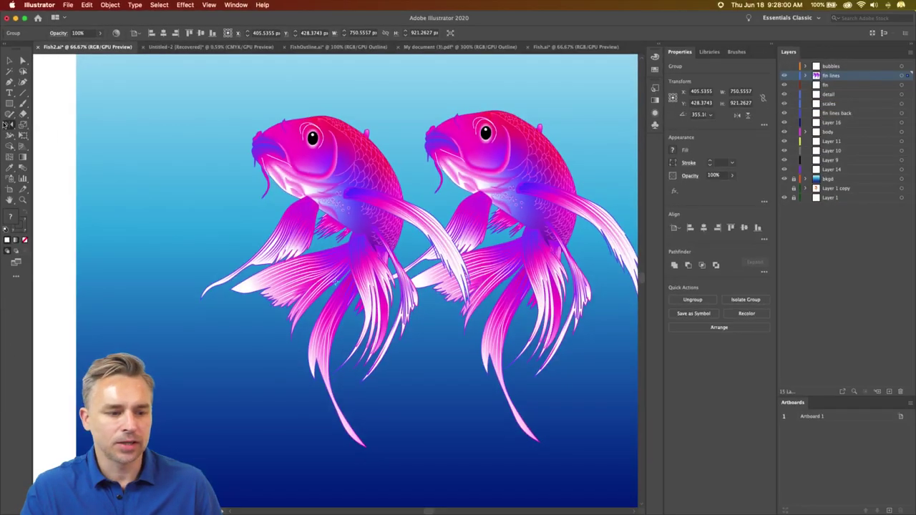
# - Reflect the koi copy vertically, then horizontally, leaving it mirrored and upside down
pyautogui.doubleClick(8, 124)
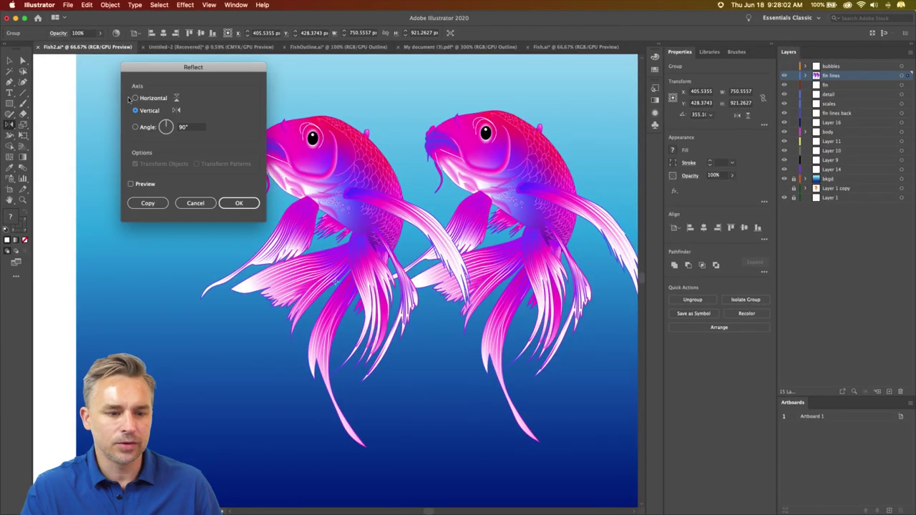
pyautogui.click(229, 206)
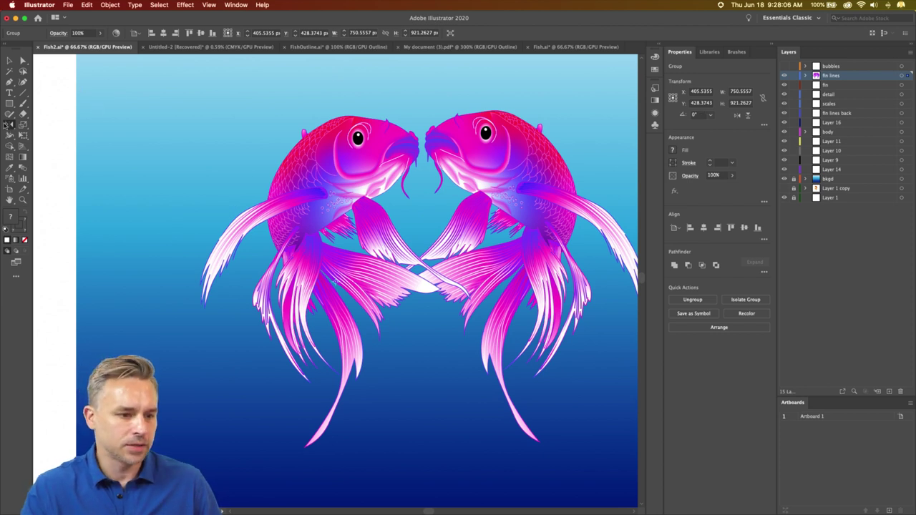
pyautogui.doubleClick(9, 124)
pyautogui.click(136, 99)
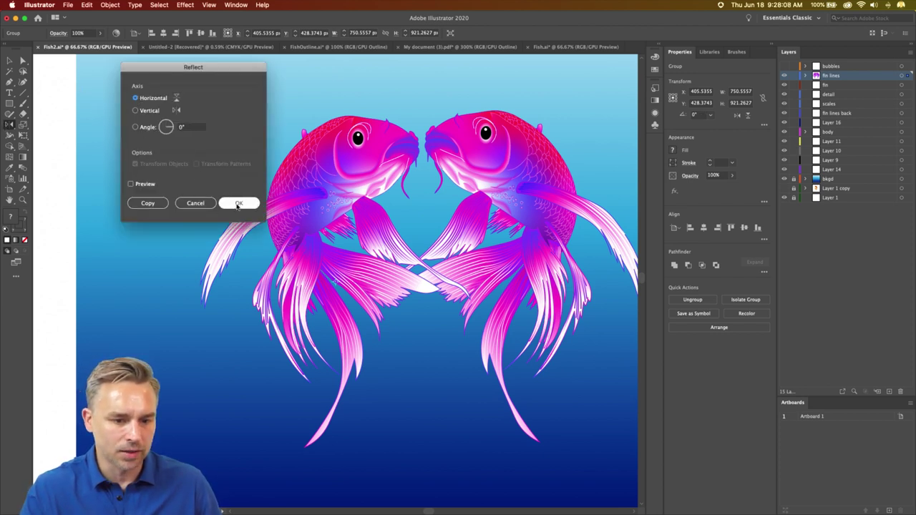
pyautogui.click(238, 204)
pyautogui.click(10, 62)
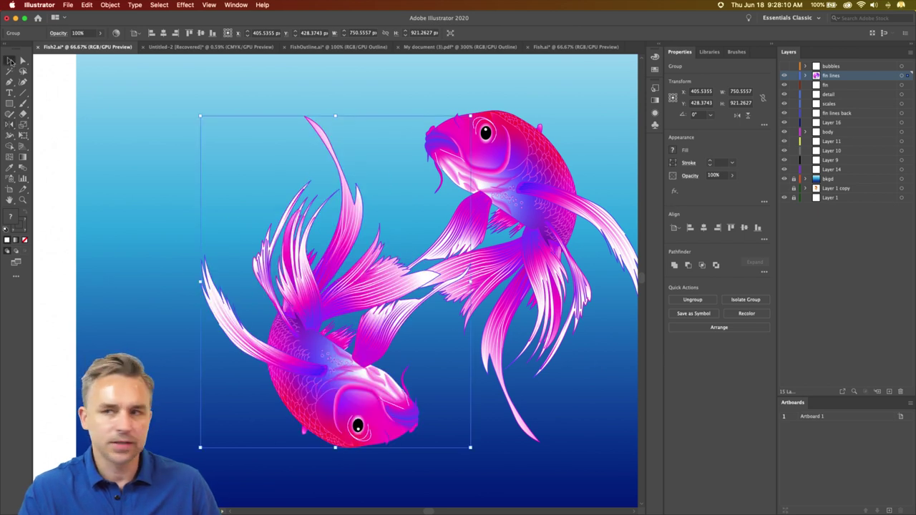
# - Trial a 5-colour Recolor Artwork shift toward blue and cyan, then cancel it
pyautogui.click(86, 5)
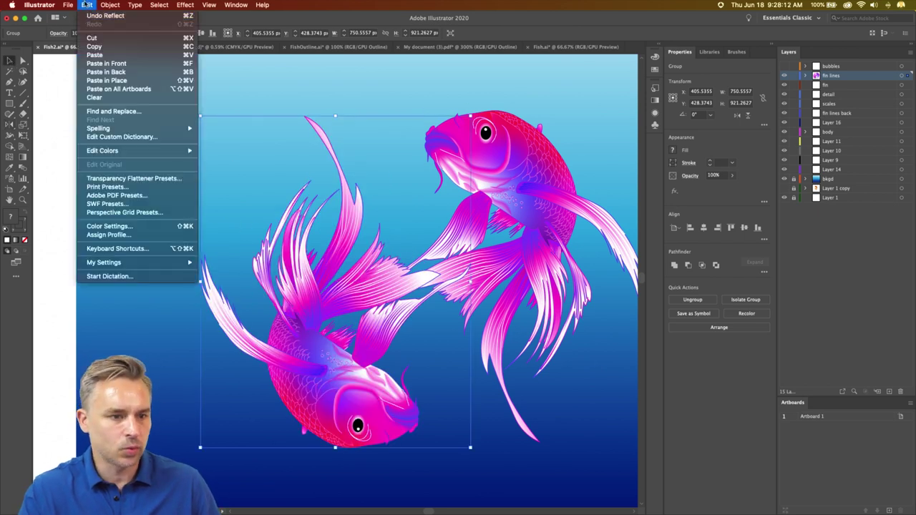
pyautogui.moveTo(142, 153)
pyautogui.click(216, 151)
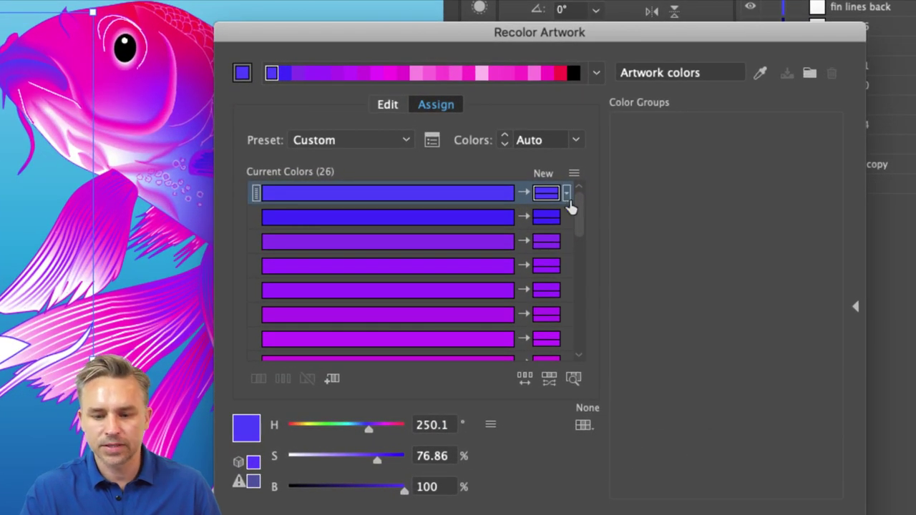
pyautogui.click(575, 139)
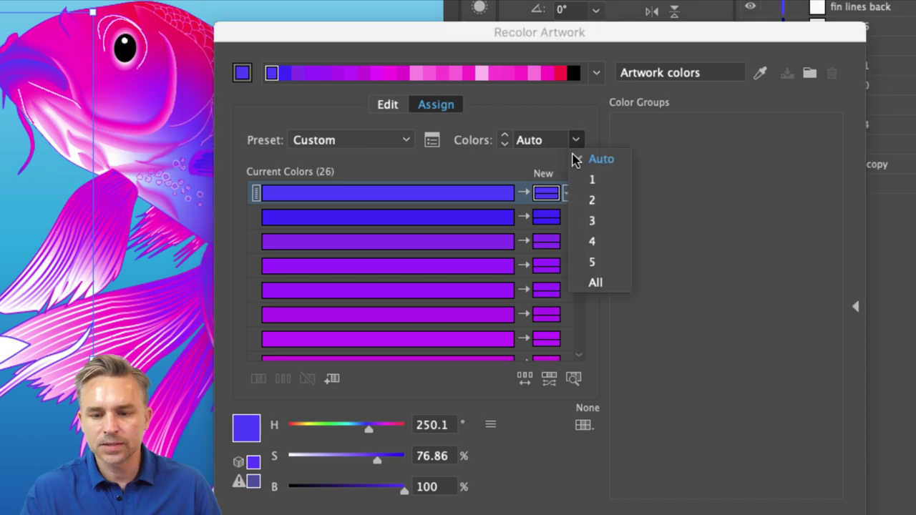
pyautogui.click(586, 261)
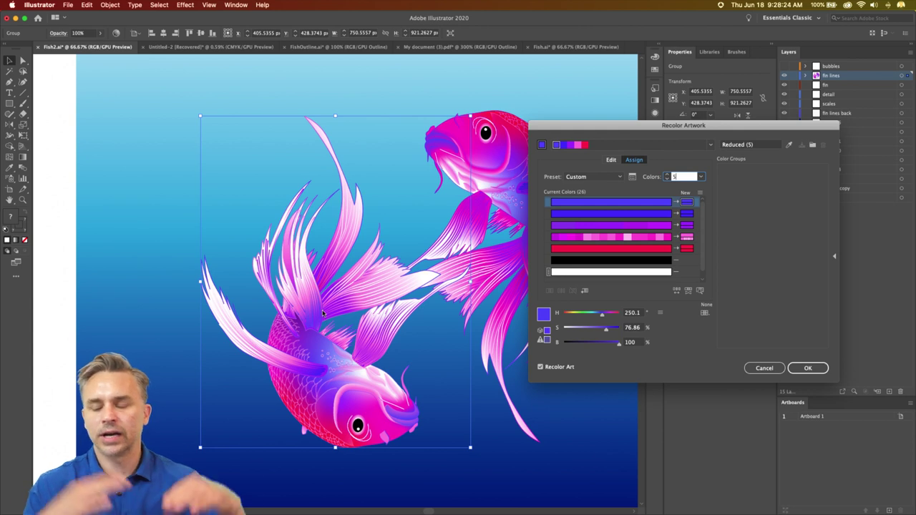
pyautogui.click(610, 160)
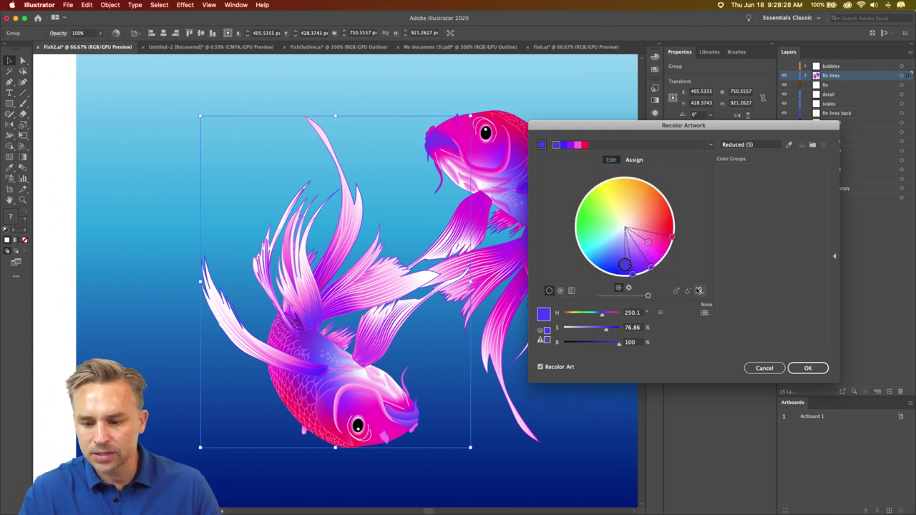
pyautogui.moveTo(675, 245); pyautogui.dragTo(602, 262)
pyautogui.click(762, 368)
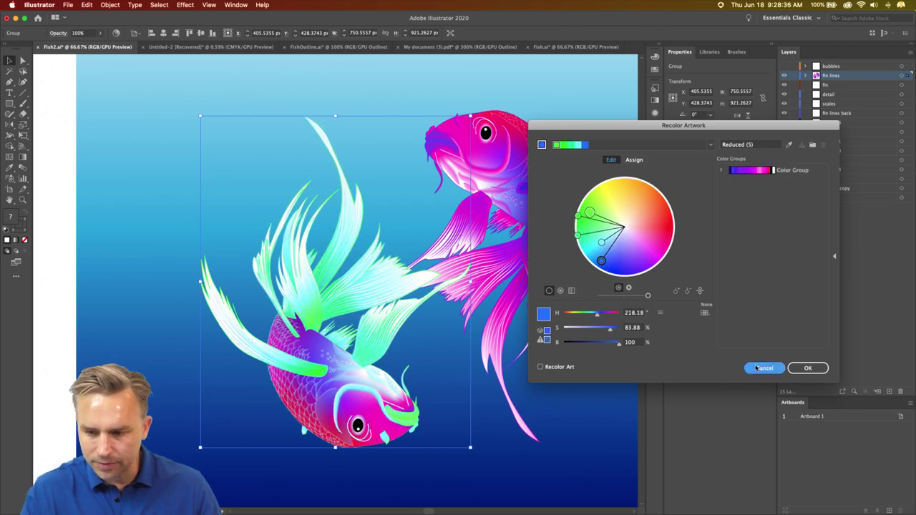
# - Move the flipped koi up-left, recolour it green, then delete it
pyautogui.moveTo(297, 325); pyautogui.dragTo(229, 304)
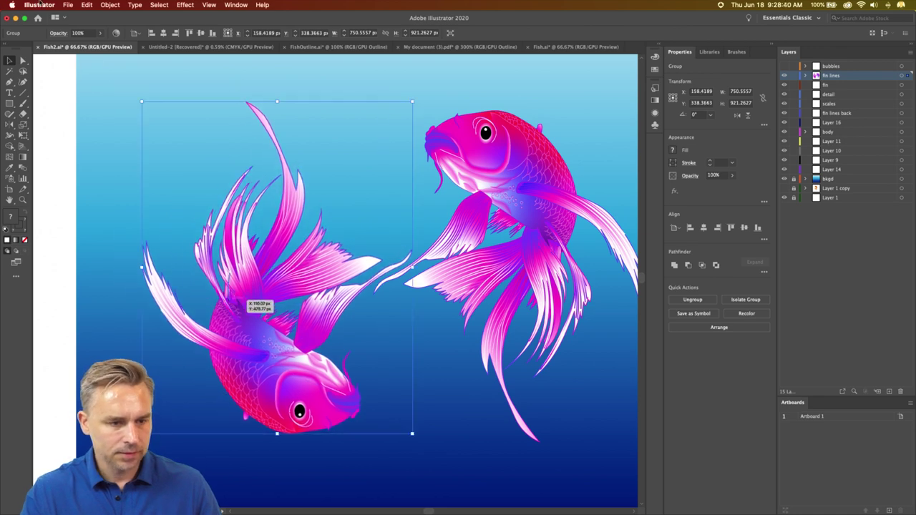
pyautogui.click(87, 5)
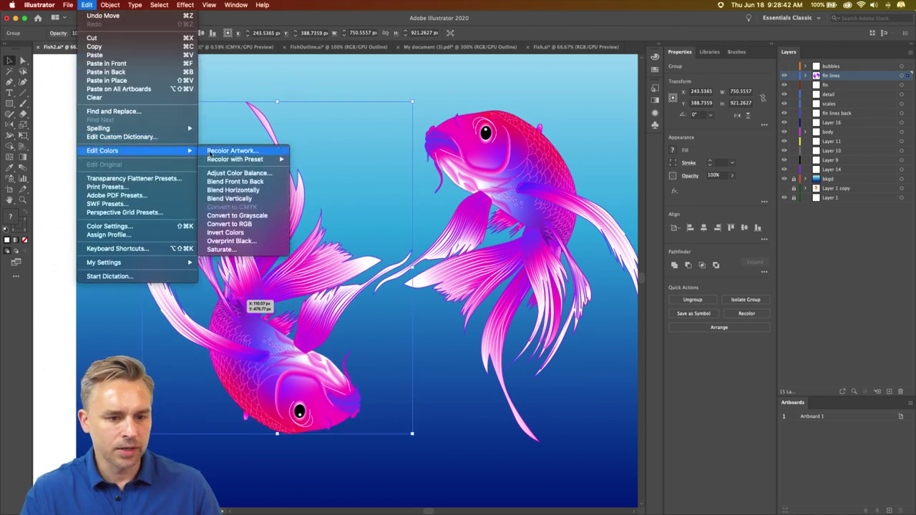
pyautogui.click(452, 262)
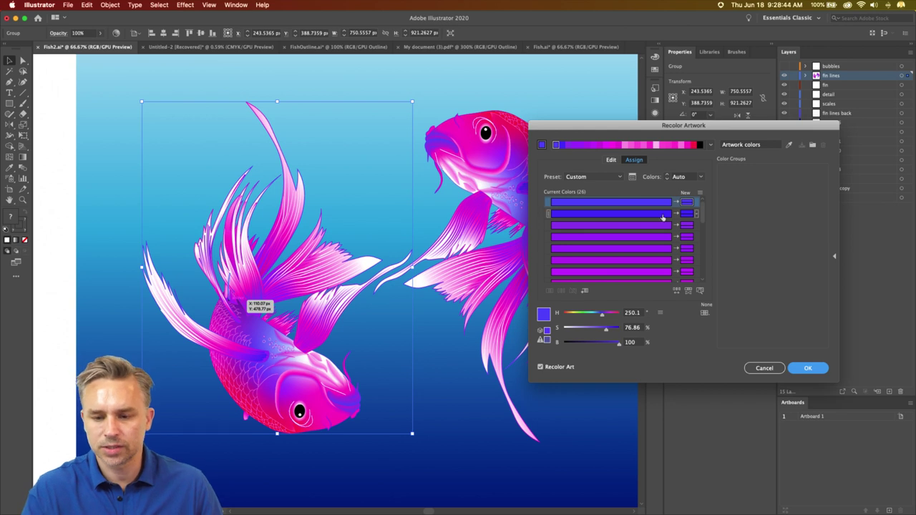
pyautogui.click(610, 159)
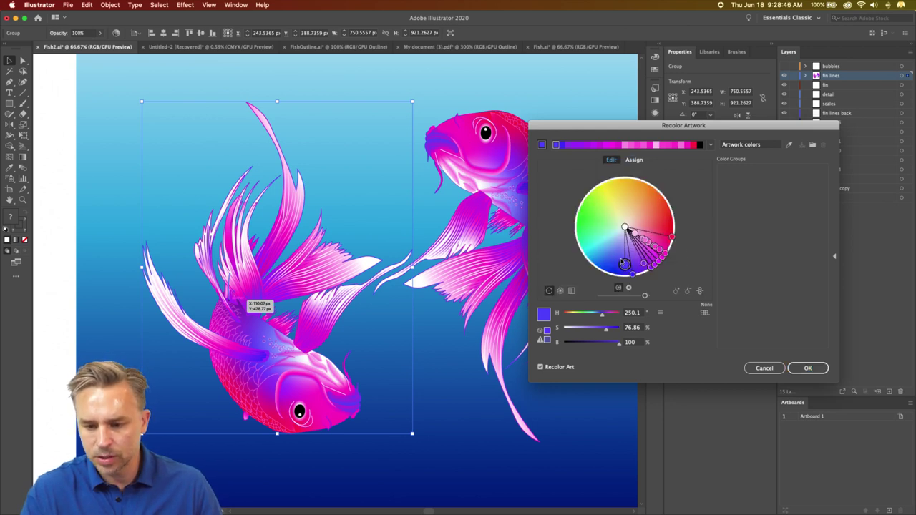
pyautogui.moveTo(625, 265); pyautogui.dragTo(596, 214)
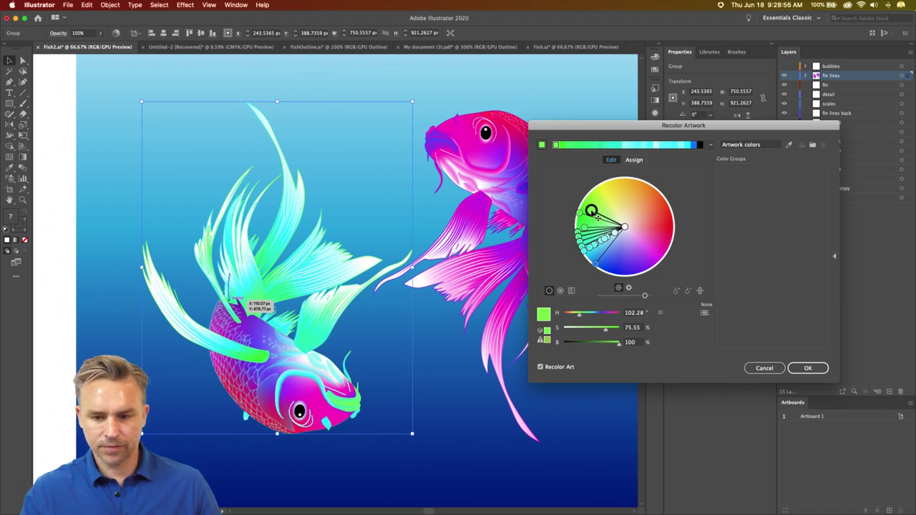
pyautogui.moveTo(597, 216); pyautogui.dragTo(596, 215)
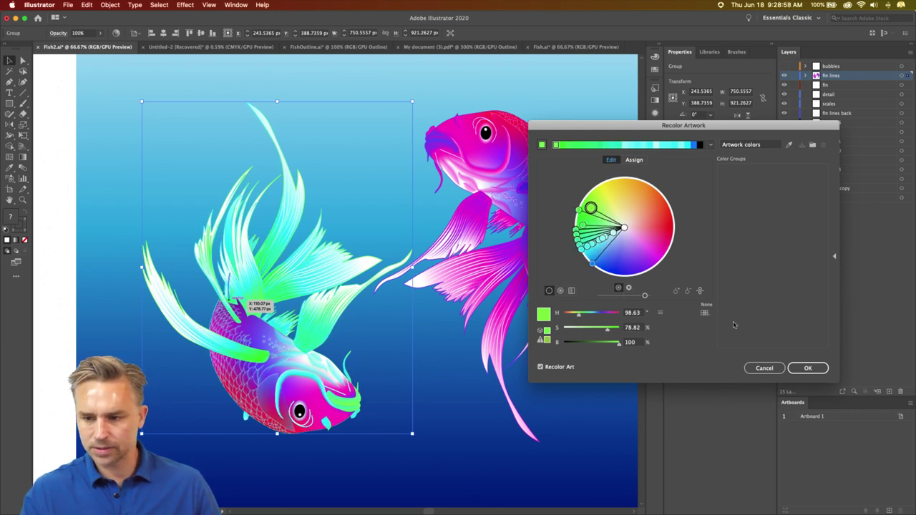
pyautogui.click(802, 368)
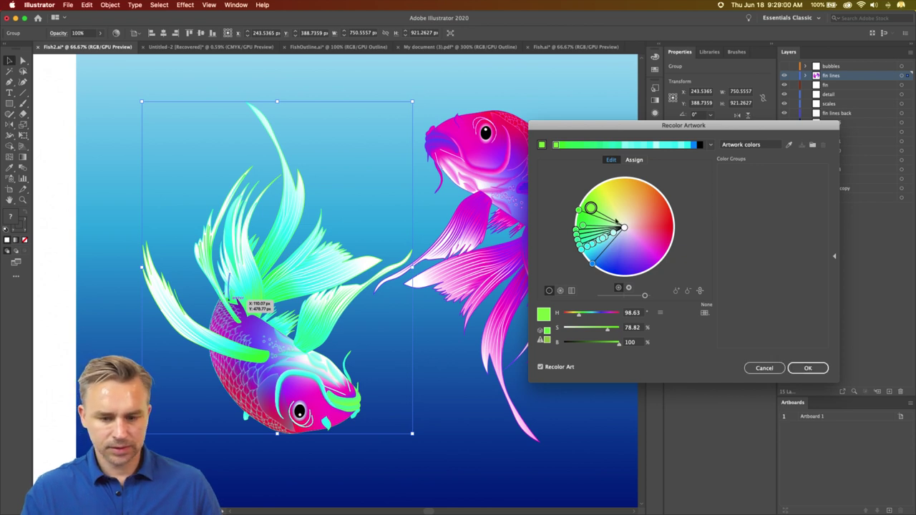
pyautogui.press('Delete')
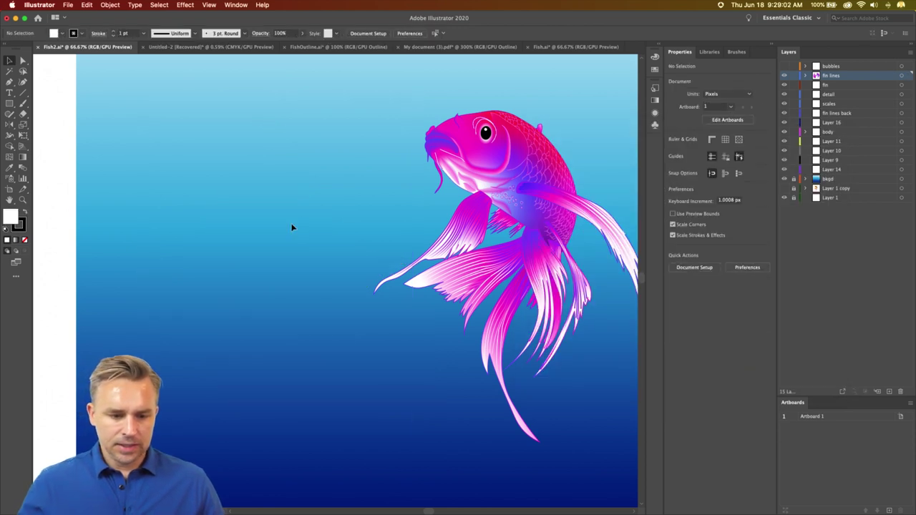
# - Duplicate the magenta koi to the left, then open and cancel Export for Screens
pyautogui.click(492, 171)
pyautogui.moveTo(492, 168); pyautogui.dragTo(202, 165)
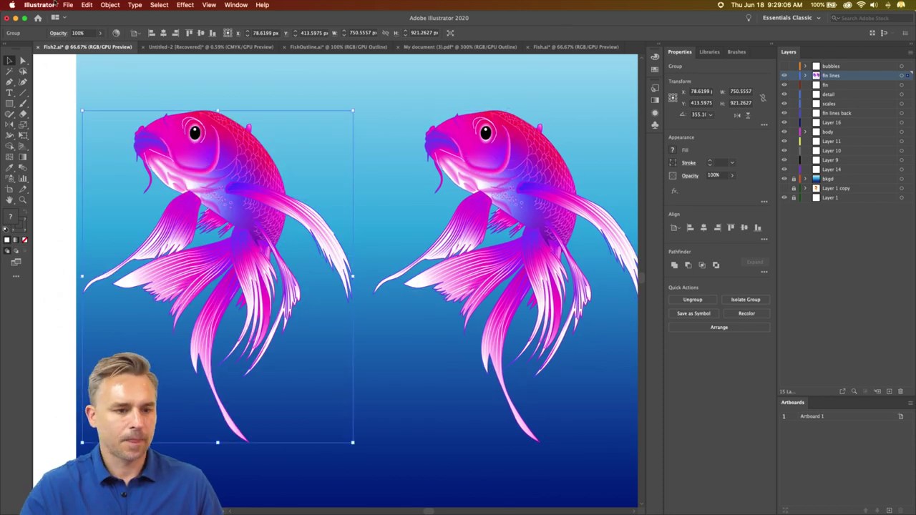
pyautogui.click(67, 4)
pyautogui.moveTo(100, 157)
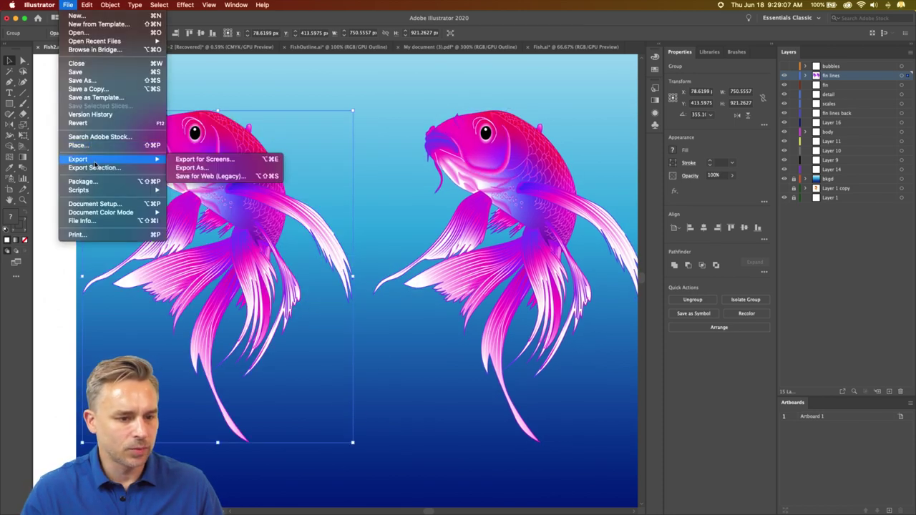
pyautogui.click(179, 162)
pyautogui.click(626, 387)
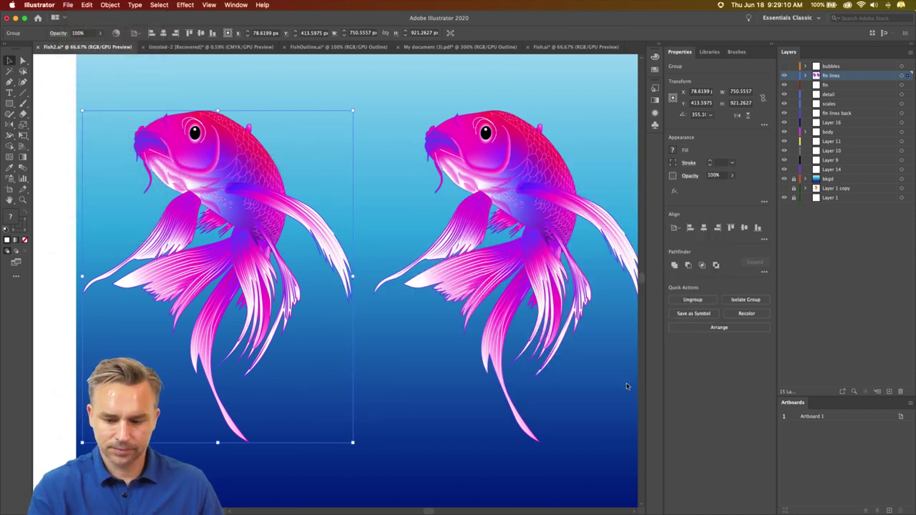
# - Open Edit Colors > Recolor Artwork for the new koi copy
pyautogui.click(86, 4)
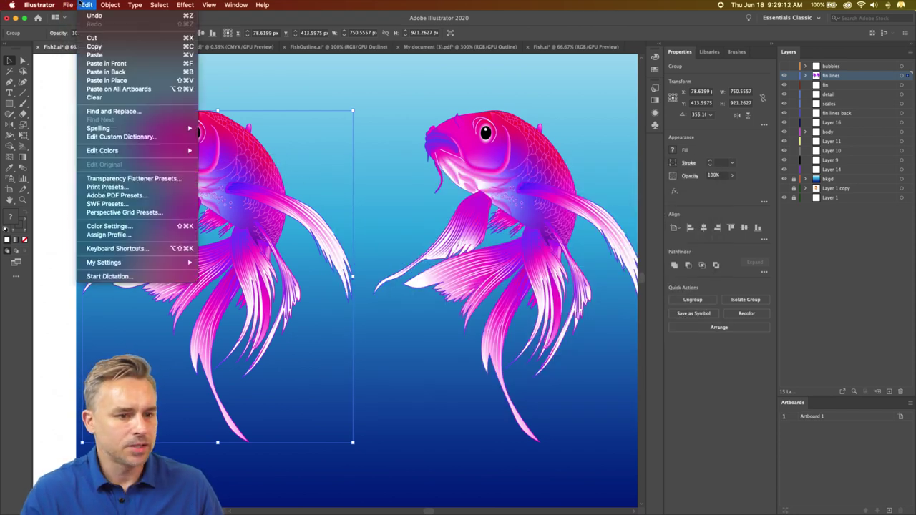
pyautogui.moveTo(102, 151)
pyautogui.click(216, 151)
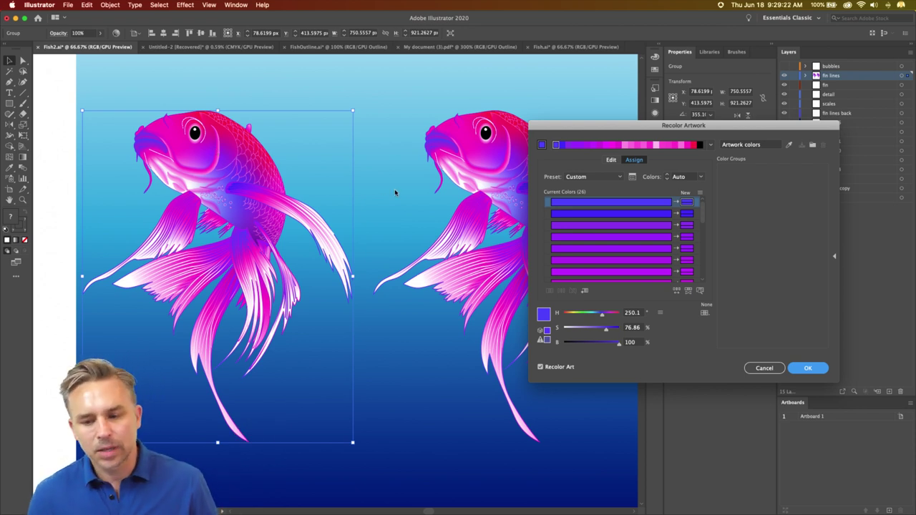
# - On the Edit color wheel, drag the harmony handles toward yellow for golden fins, and apply
pyautogui.click(610, 160)
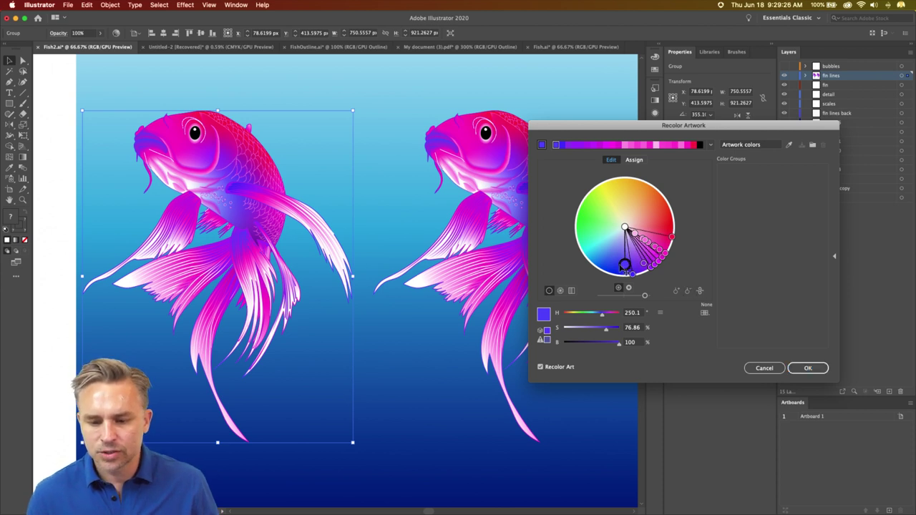
pyautogui.moveTo(625, 264); pyautogui.dragTo(653, 206)
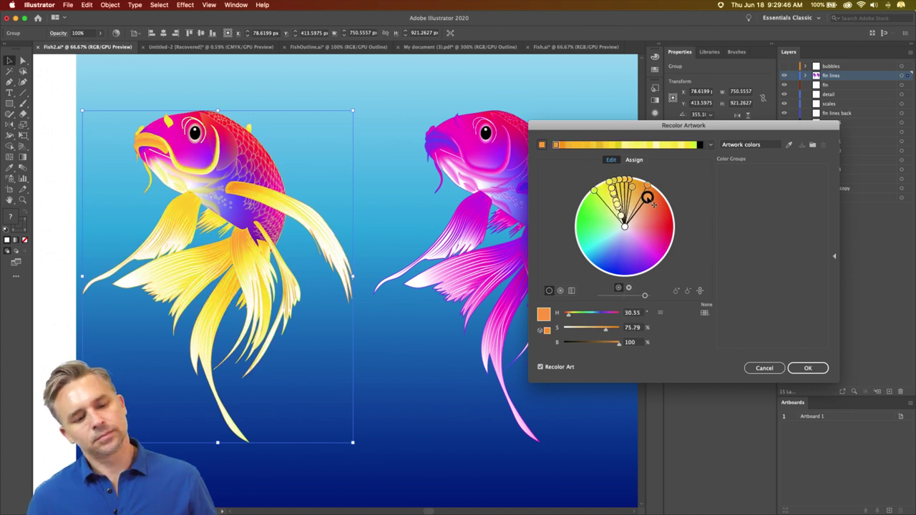
pyautogui.click(807, 368)
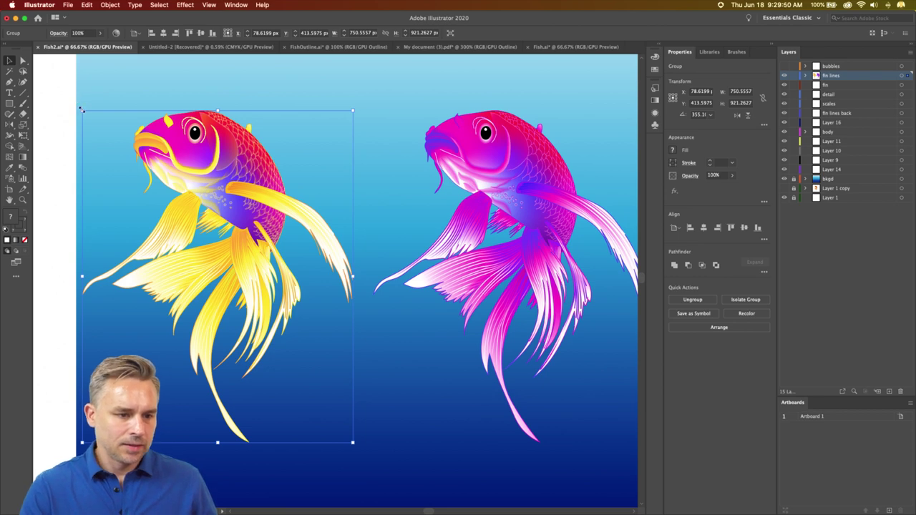
# - Rotate the yellow-finned koi head-down and move it down and right
pyautogui.moveTo(80, 107); pyautogui.dragTo(259, 398)
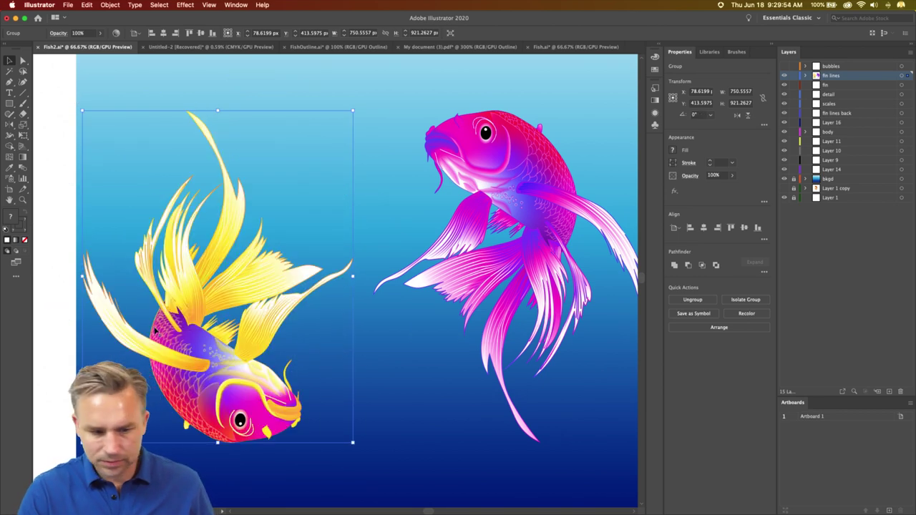
pyautogui.moveTo(178, 342); pyautogui.dragTo(255, 387)
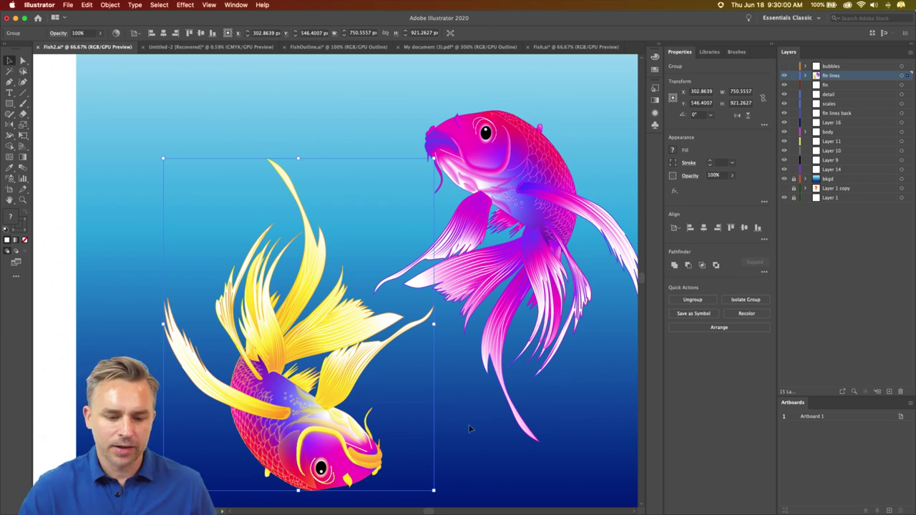
pyautogui.hscroll(3, 348, 327)
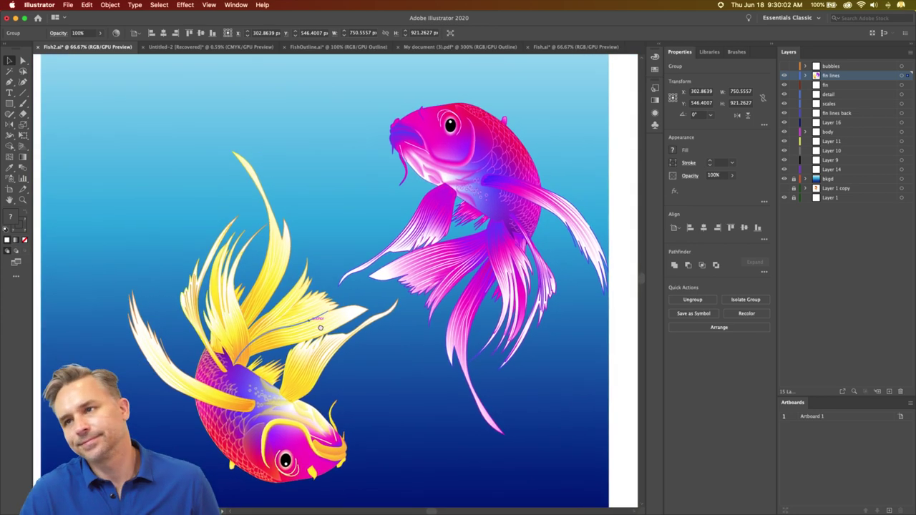
pyautogui.hscroll(-3, 348, 327)
# - Move the magenta koi left and down so its fins overlap, then deselect
pyautogui.click(465, 150)
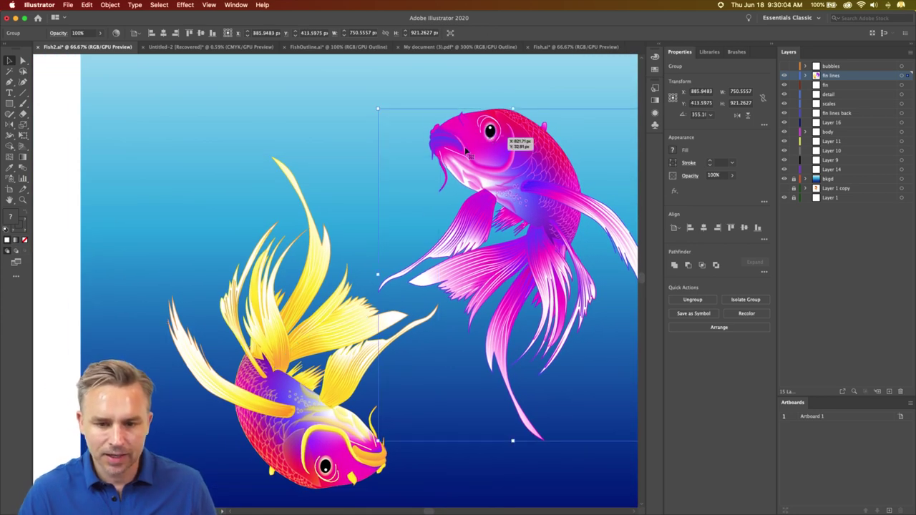
pyautogui.moveTo(465, 150); pyautogui.dragTo(434, 170)
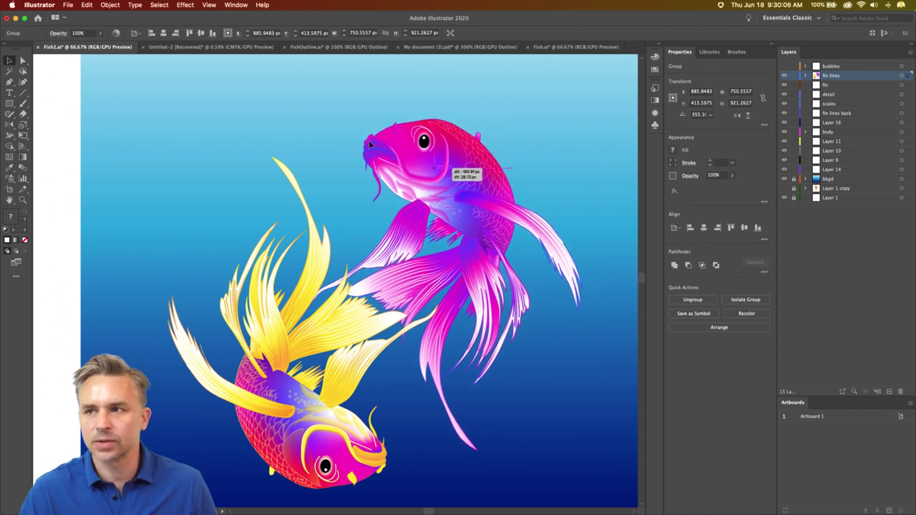
pyautogui.moveTo(370, 145); pyautogui.dragTo(370, 145)
pyautogui.scroll(3, 370, 145)
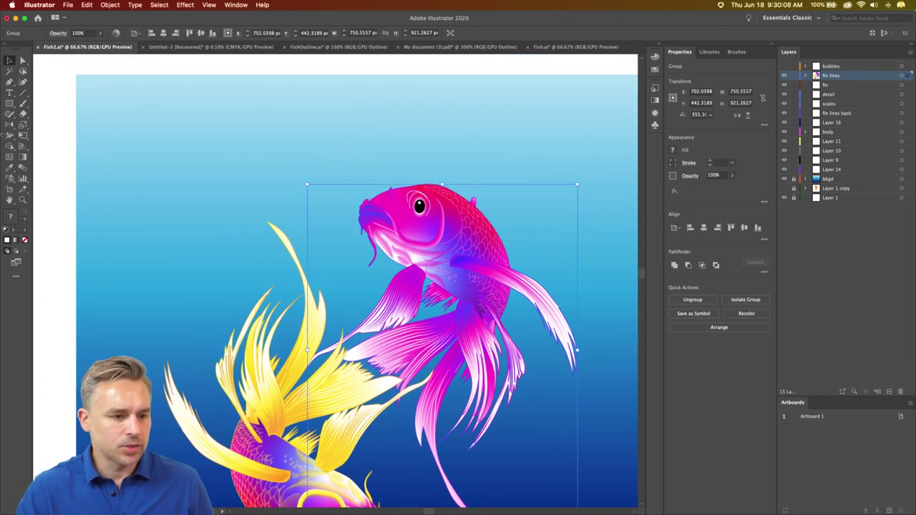
pyautogui.moveTo(9, 103); pyautogui.dragTo(9, 108)
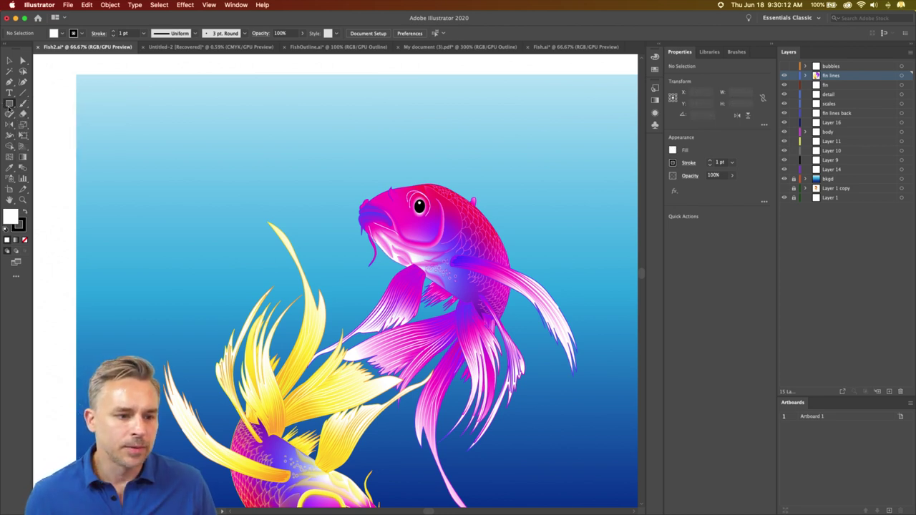
# - Pick the Star tool and add Layer 17 above the bkgd layer
pyautogui.click(840, 179)
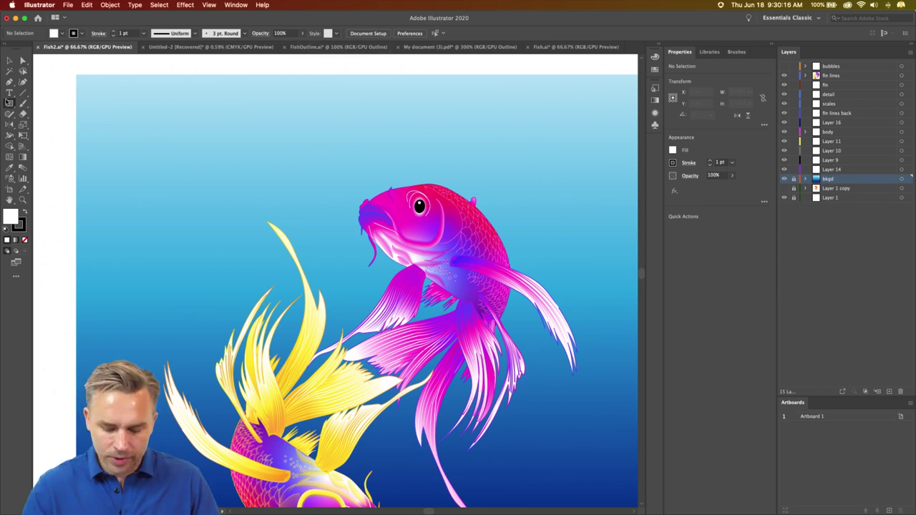
pyautogui.press('super+1')
pyautogui.click(9, 104)
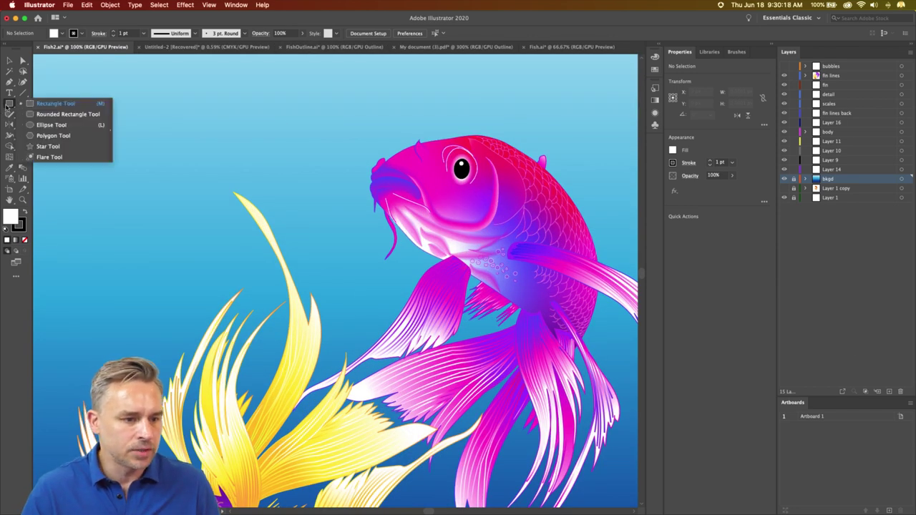
pyautogui.click(66, 146)
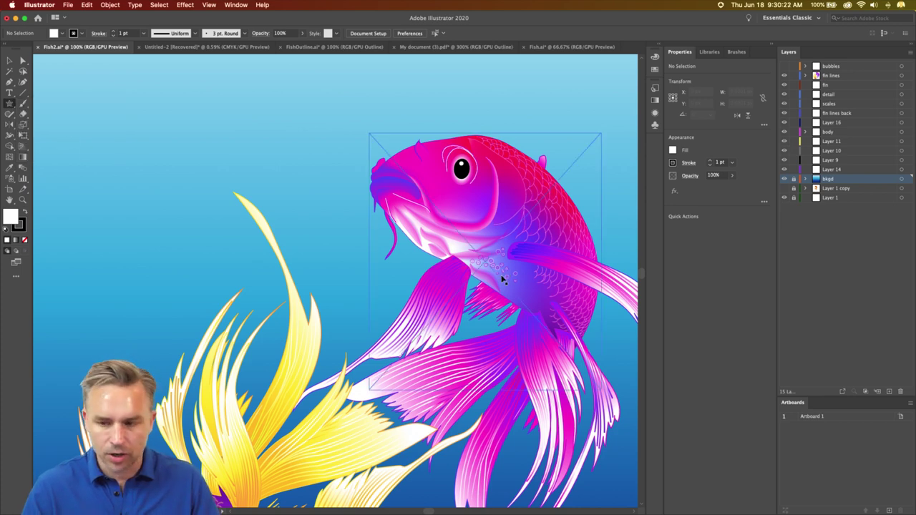
pyautogui.press('super+minus')
pyautogui.click(889, 392)
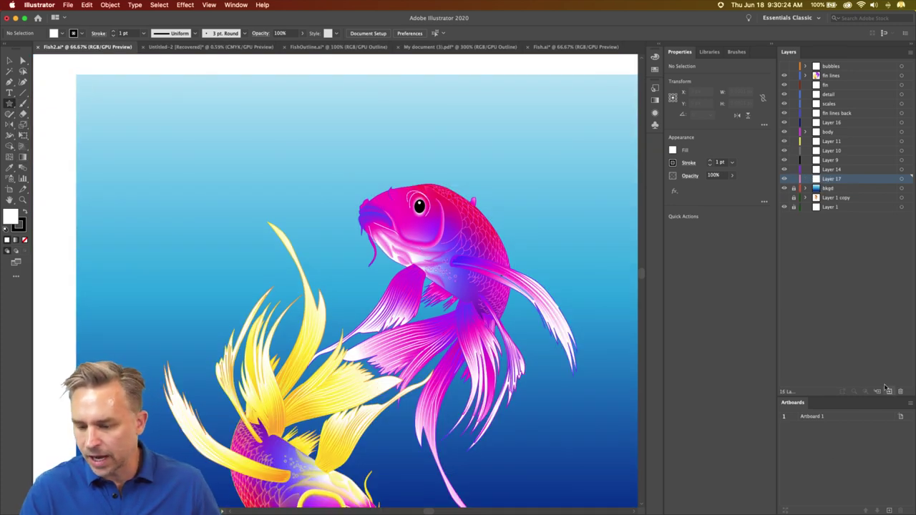
pyautogui.scroll(-3, 333, 197)
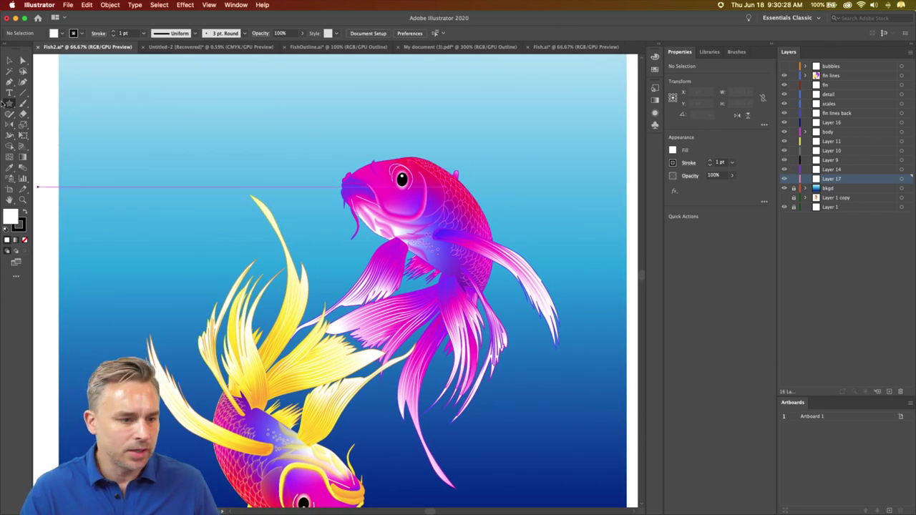
# - Draw a huge many-rayed white star near the koi's head, replacing a trial star
pyautogui.click(9, 104)
pyautogui.moveTo(288, 202); pyautogui.dragTo(375, 307)
pyautogui.press('Up')
pyautogui.press('Up')
pyautogui.press('Up')
pyautogui.press('Up')
pyautogui.press('Up')
pyautogui.press('Up')
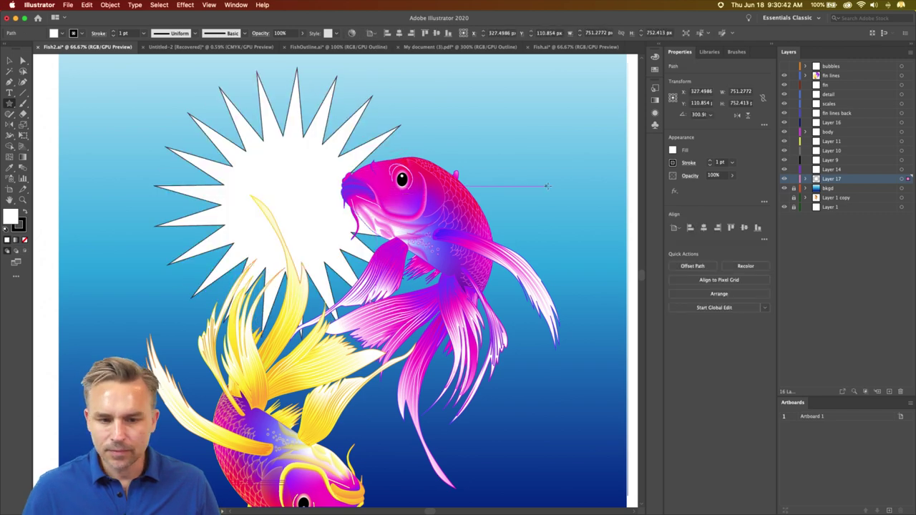
pyautogui.press('super+z')
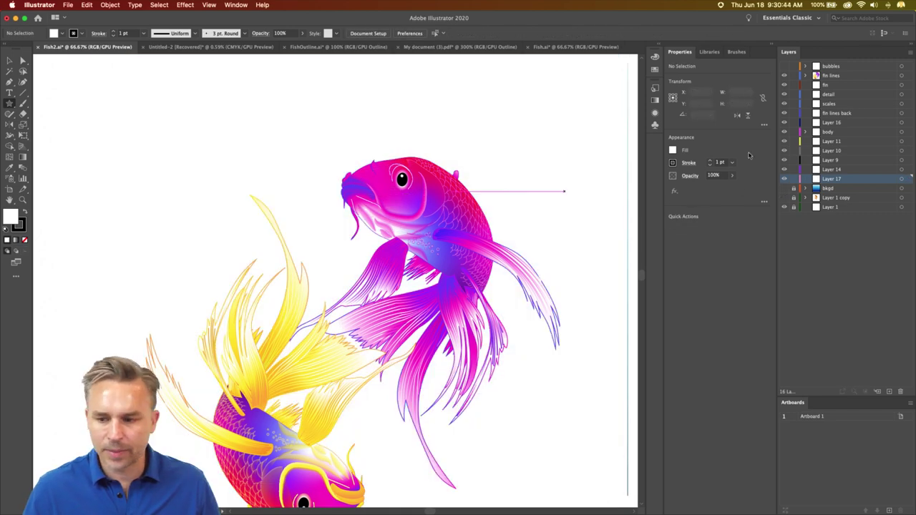
pyautogui.moveTo(274, 173); pyautogui.dragTo(435, 419)
pyautogui.hscroll(-5, 336, 279)
pyautogui.hscroll(-3, 321, 217)
pyautogui.scroll(1, 322, 217)
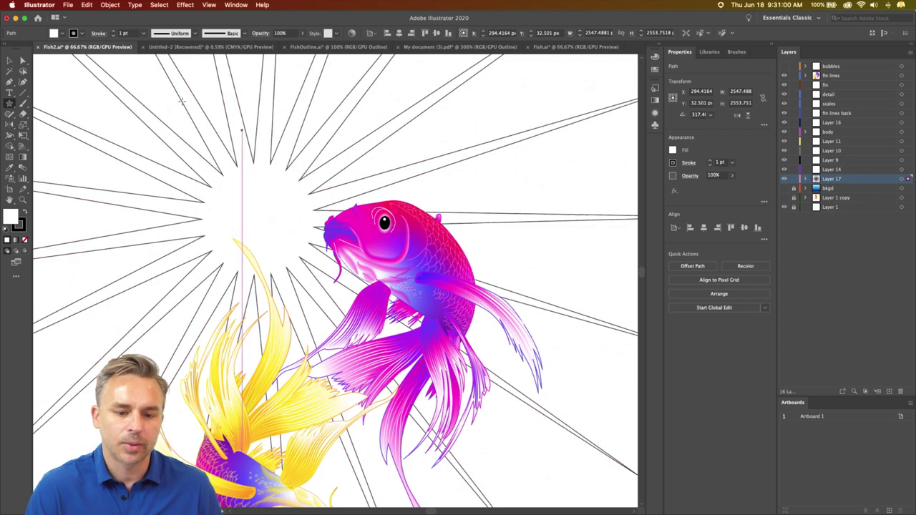
# - Move the star down and right behind the koi and set its stroke to None
pyautogui.press('v')
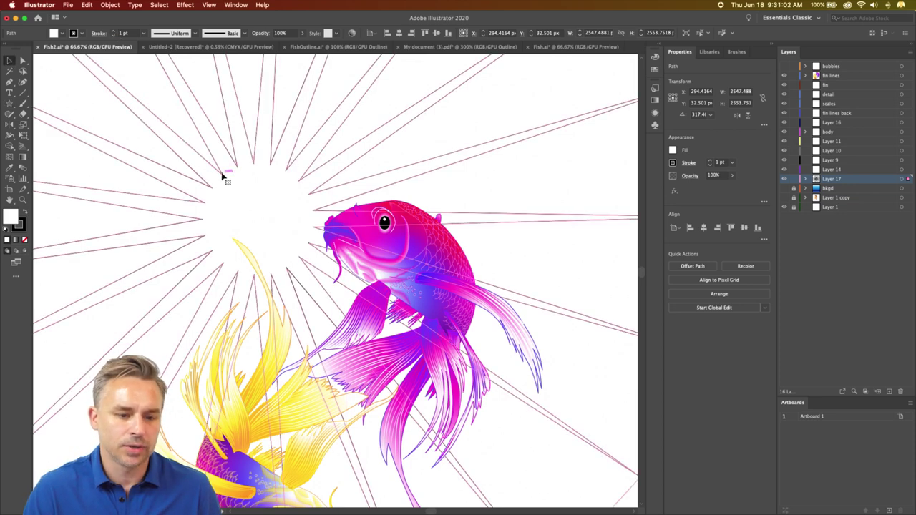
pyautogui.moveTo(221, 174); pyautogui.dragTo(315, 267)
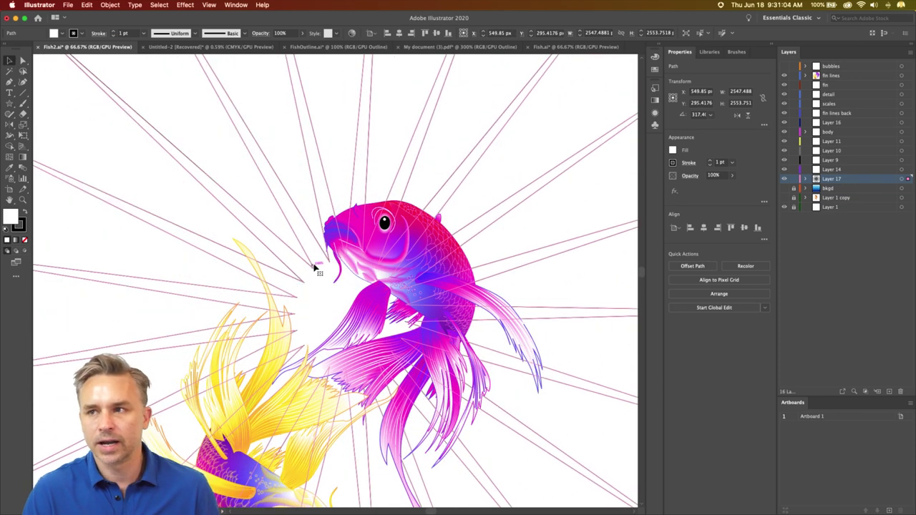
pyautogui.click(19, 227)
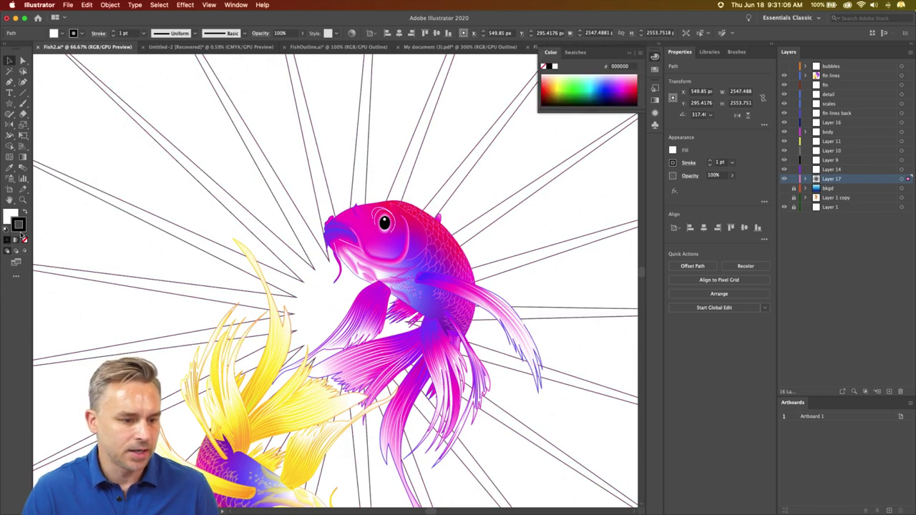
pyautogui.click(24, 239)
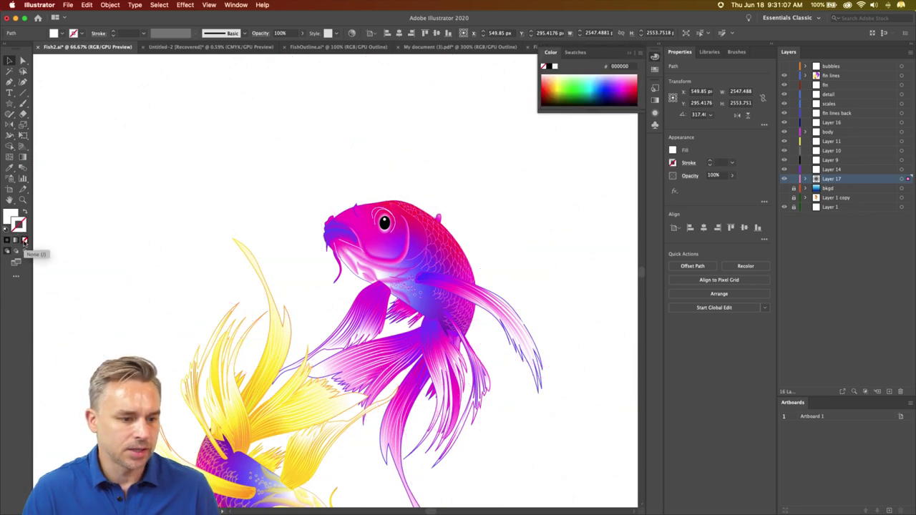
# - Hide the yellow koi, shift the magenta koi and sunburst left, hide Layer 17, add Layer 18
pyautogui.click(784, 188)
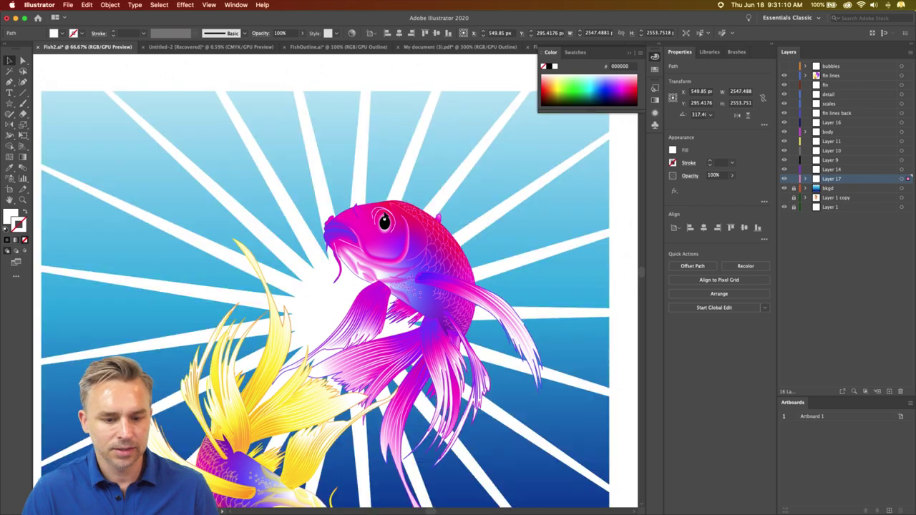
pyautogui.click(269, 366)
pyautogui.press('super+3')
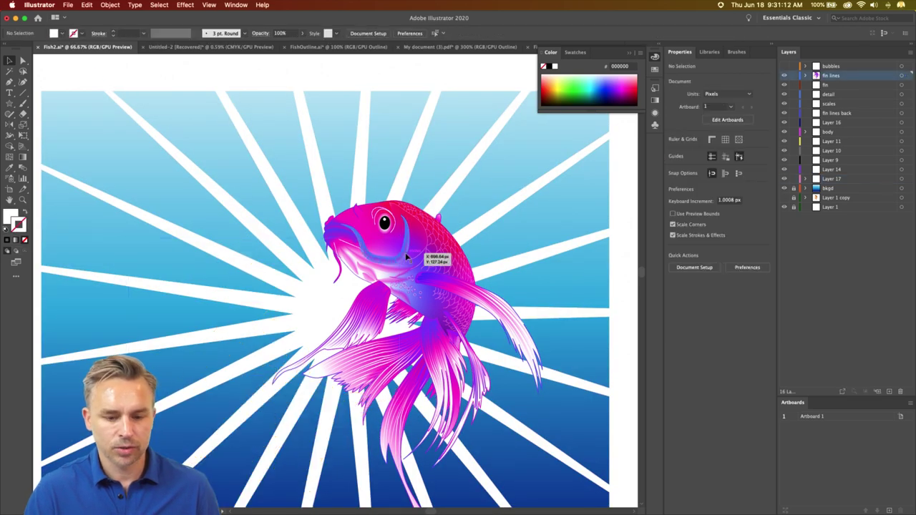
pyautogui.moveTo(405, 253); pyautogui.dragTo(320, 306)
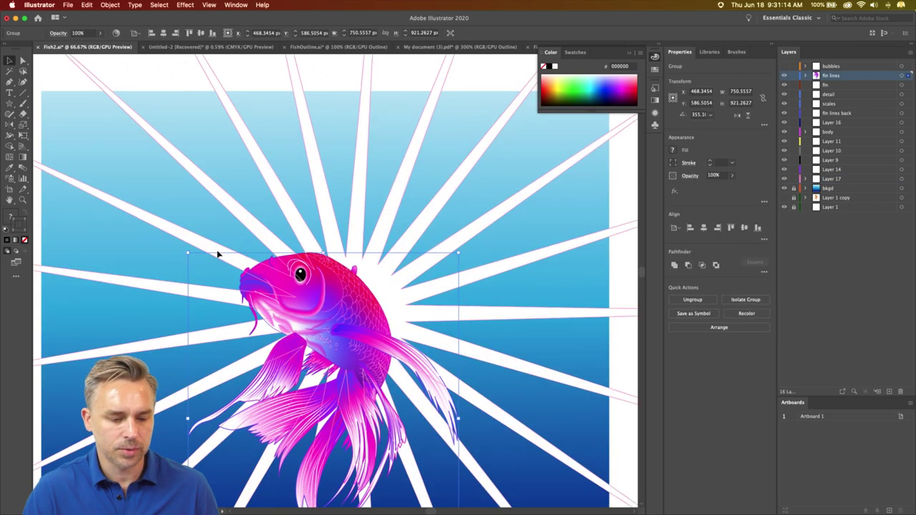
pyautogui.moveTo(217, 254); pyautogui.dragTo(179, 272)
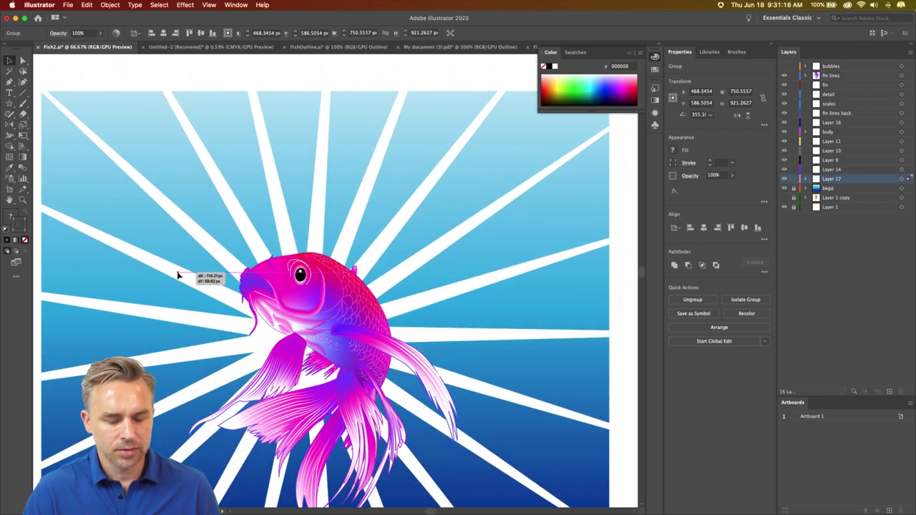
pyautogui.click(784, 179)
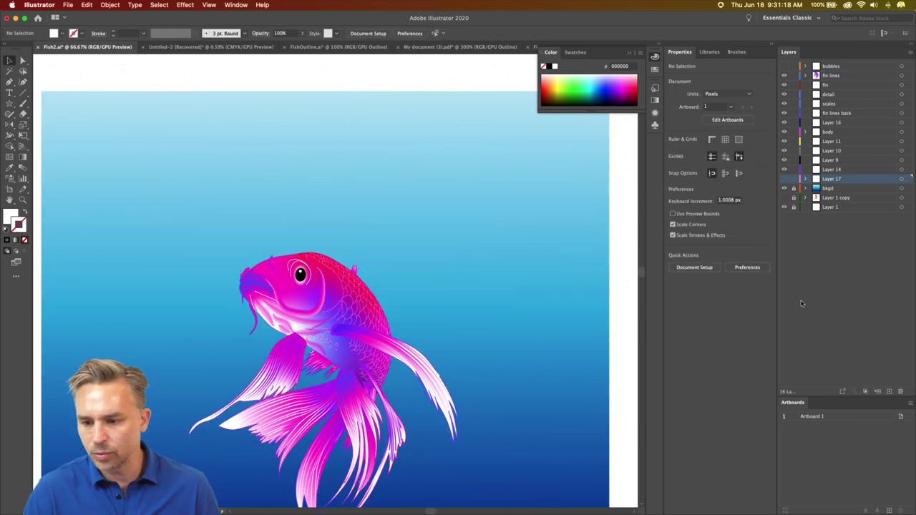
pyautogui.click(888, 391)
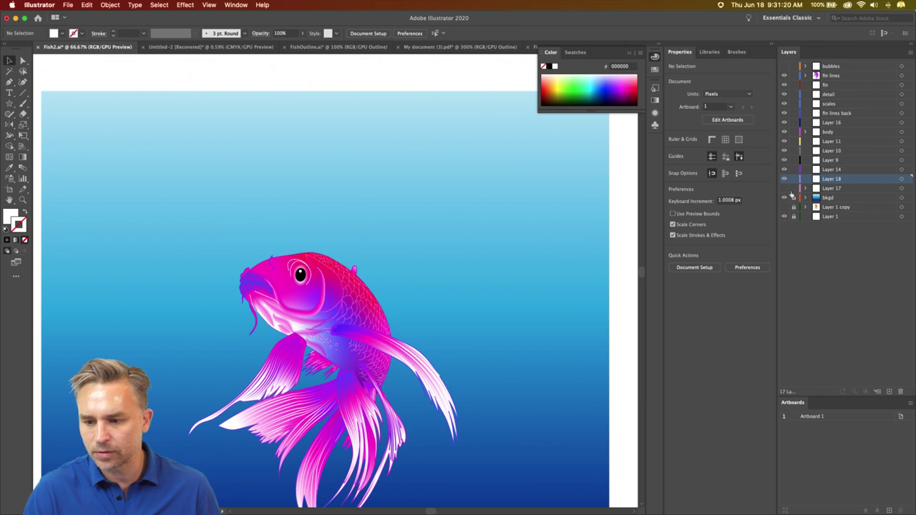
# - Swap fill and stroke and set the star's stroke to a yellow swatch
pyautogui.click(9, 104)
pyautogui.moveTo(290, 250); pyautogui.dragTo(313, 173)
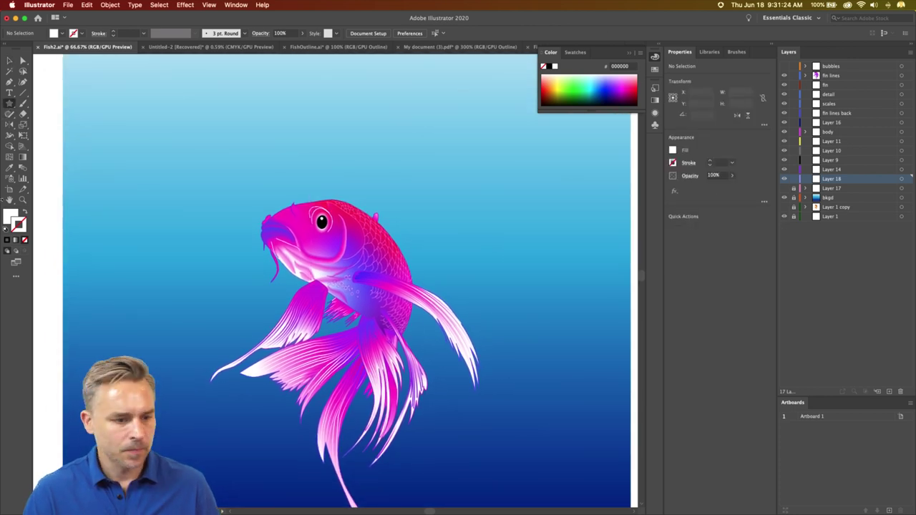
pyautogui.click(12, 216)
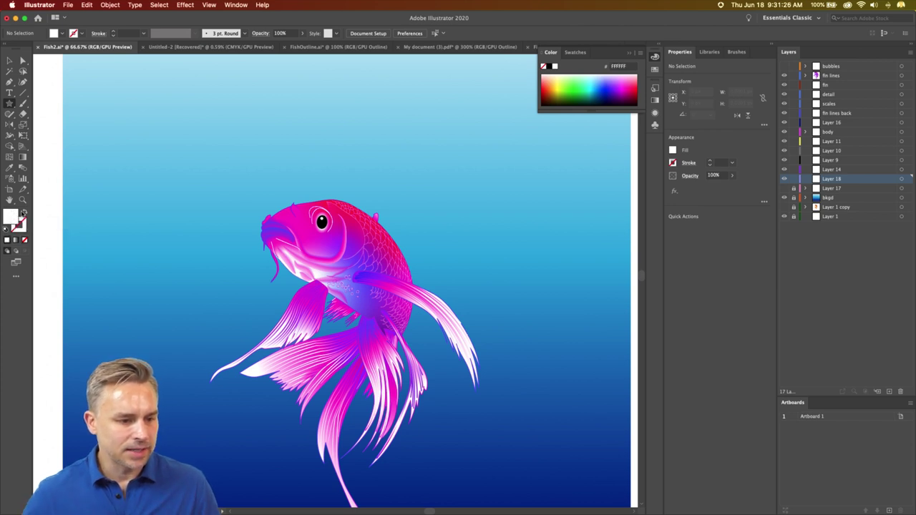
pyautogui.click(24, 212)
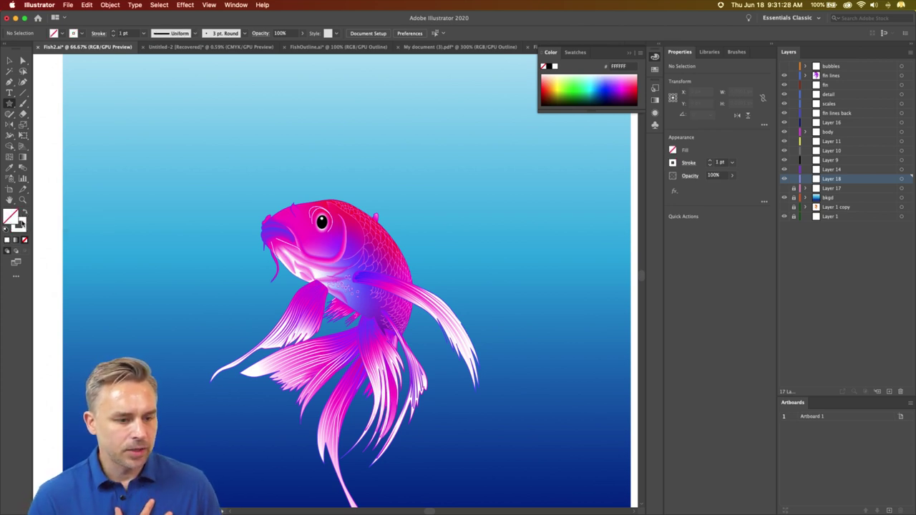
pyautogui.click(22, 224)
pyautogui.click(573, 52)
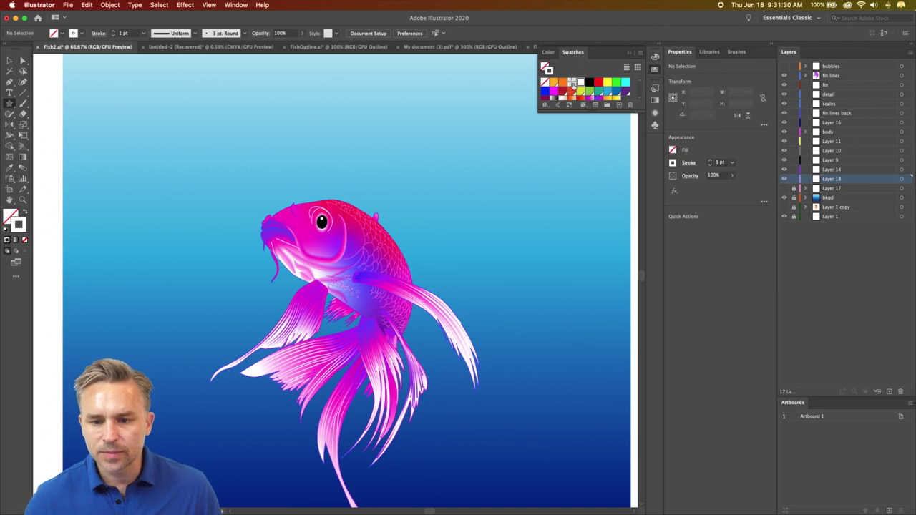
pyautogui.click(590, 100)
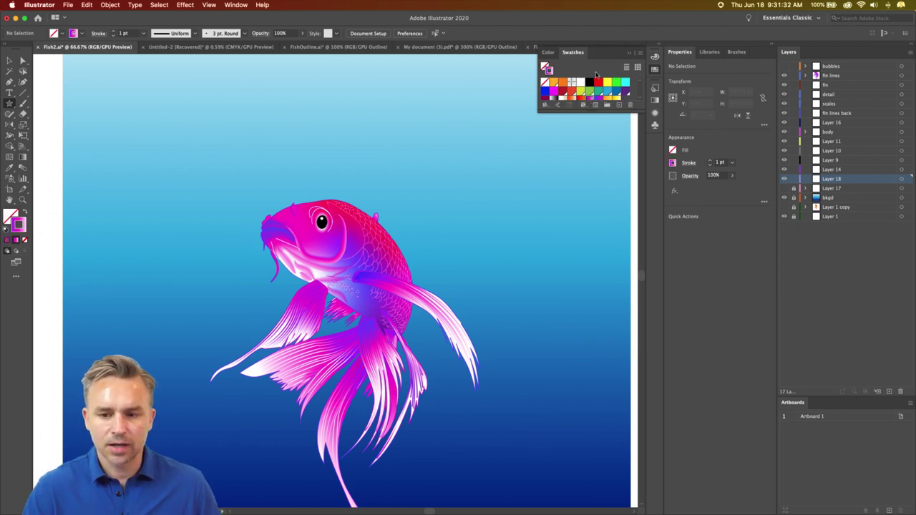
pyautogui.click(595, 100)
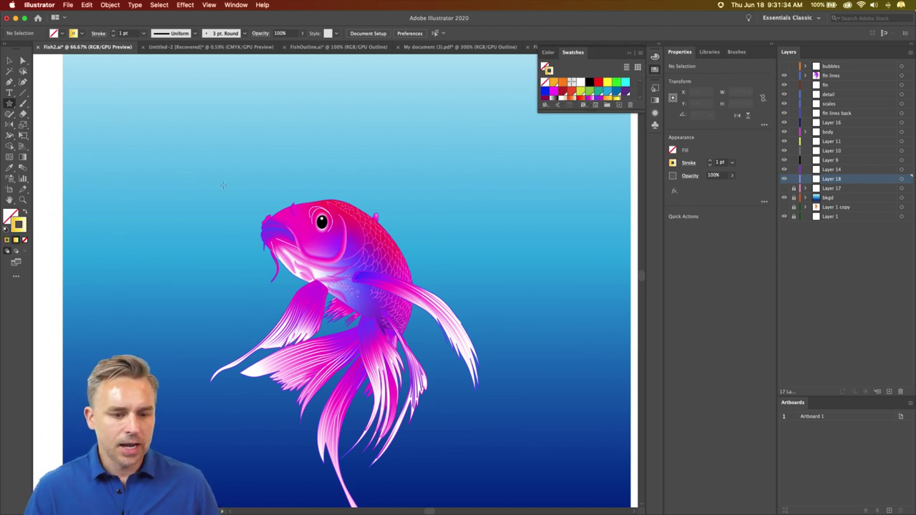
# - With the koi hidden, draw a dense spiral of thin yellow star outlines, then show the koi
pyautogui.moveTo(227, 217); pyautogui.dragTo(243, 249)
pyautogui.press('Down')
pyautogui.press('Down')
pyautogui.press('Down')
pyautogui.press('Down')
pyautogui.press('Down')
pyautogui.press('Down')
pyautogui.press('Down')
pyautogui.press('Down')
pyautogui.press('Down')
pyautogui.press('Down')
pyautogui.press('Down')
pyautogui.press('Down')
pyautogui.press('Down')
pyautogui.press('Down')
pyautogui.press('Down')
pyautogui.press('Down')
pyautogui.press('Down')
pyautogui.press('BackSpace')
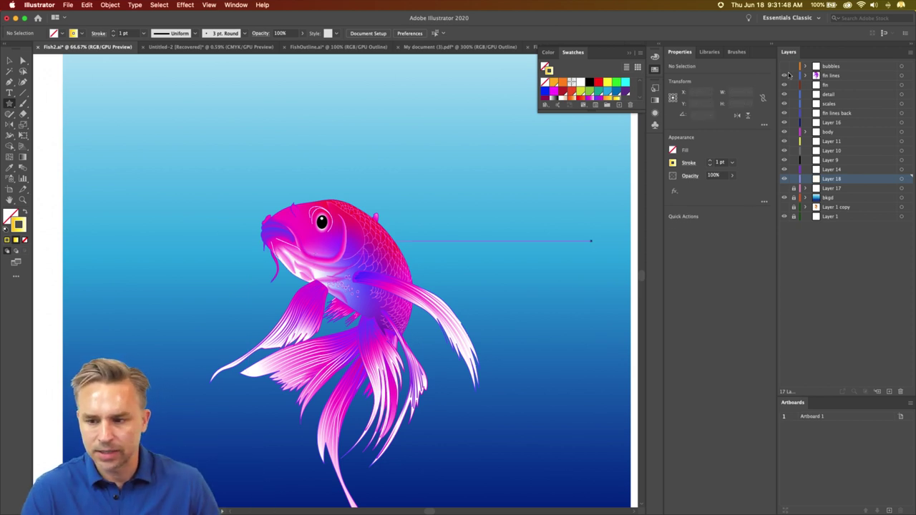
pyautogui.click(783, 75)
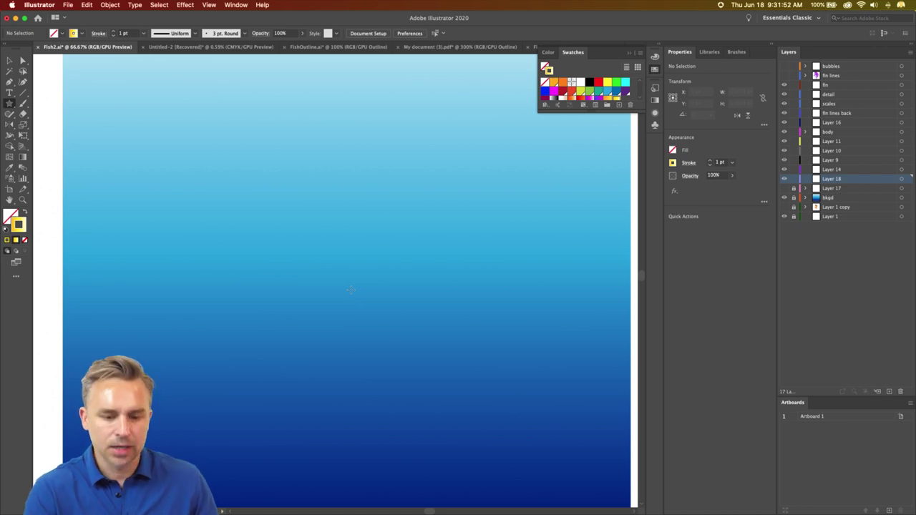
pyautogui.moveTo(350, 290)
pyautogui.mouseDown()
pyautogui.moveTo(432, 358)
pyautogui.moveTo(429, 512)
pyautogui.mouseUp()
pyautogui.scroll(5, 291, 150)
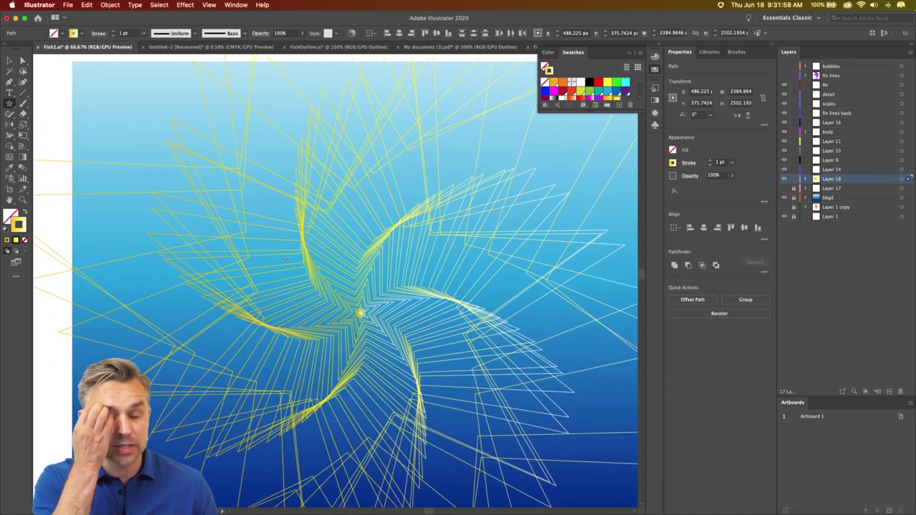
pyautogui.click(784, 78)
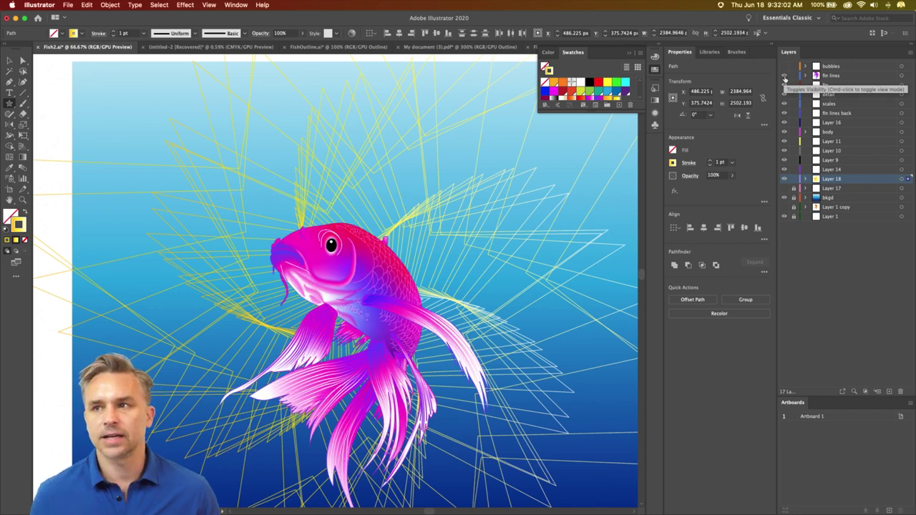
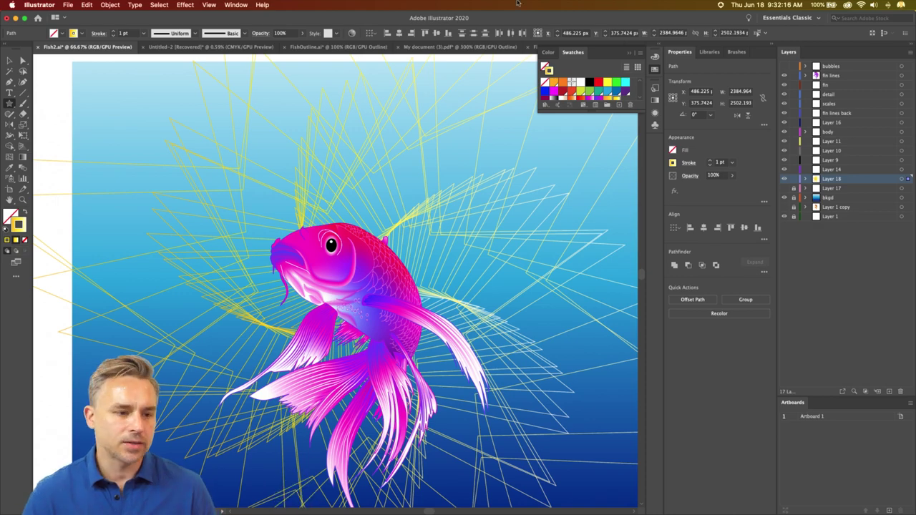
# - Cancel the new star, hide the yellow star lines, and show Layer 17's white sunburst rays
pyautogui.click(139, 118)
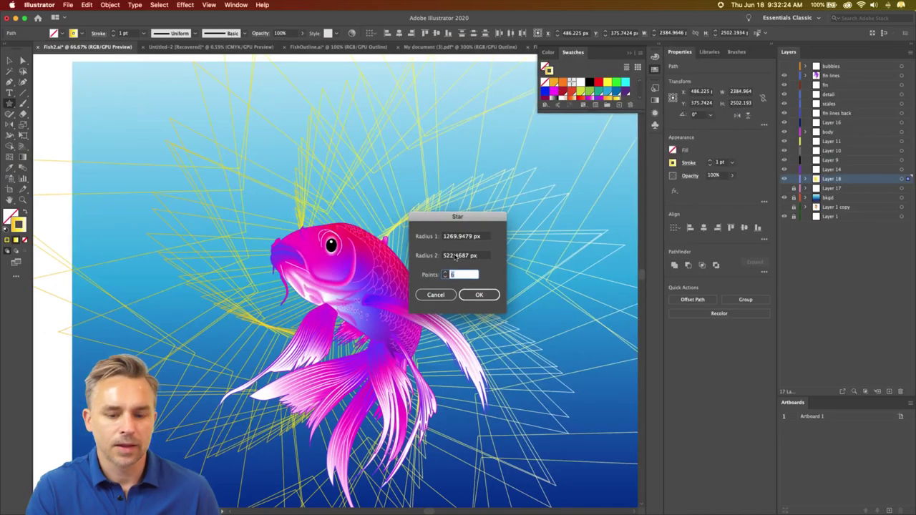
pyautogui.click(384, 403)
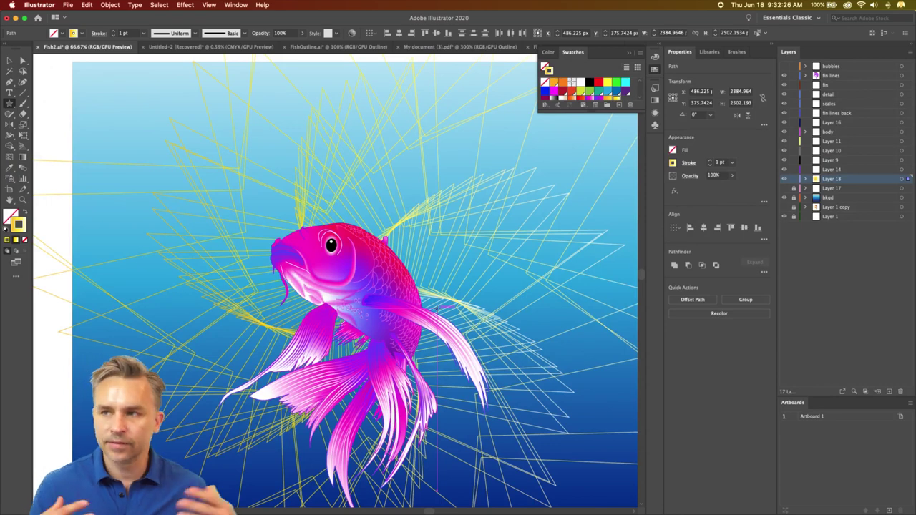
pyautogui.click(784, 180)
pyautogui.click(784, 188)
pyautogui.click(795, 188)
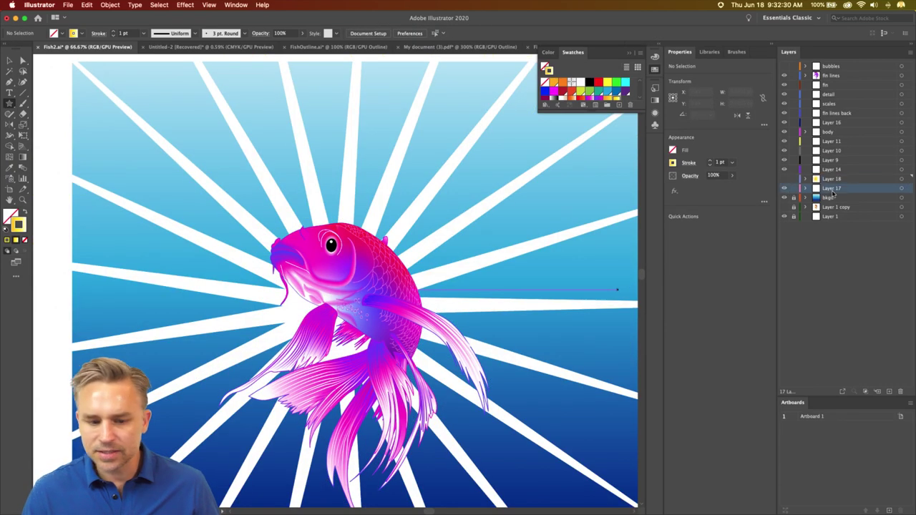
# - Select the white sunburst rays, hide their selection edges, and add new Layer 19
pyautogui.click(10, 61)
pyautogui.click(119, 98)
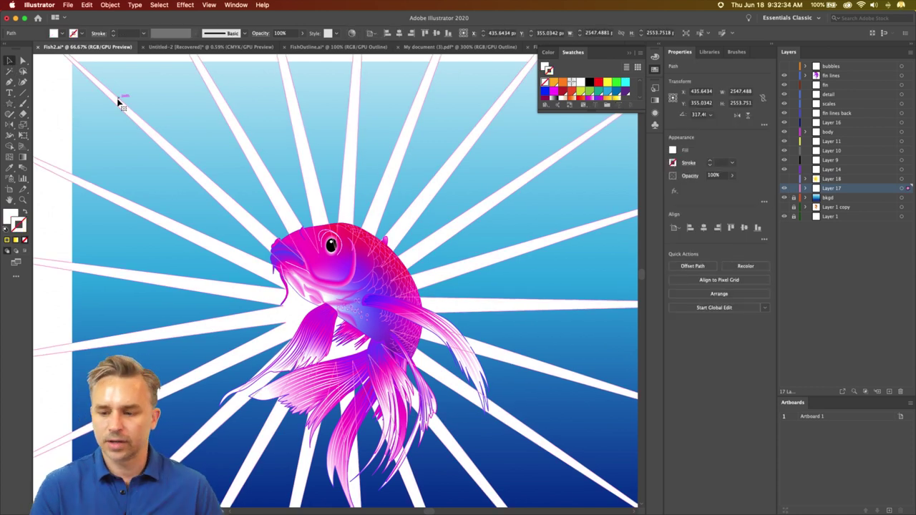
pyautogui.press('super+h')
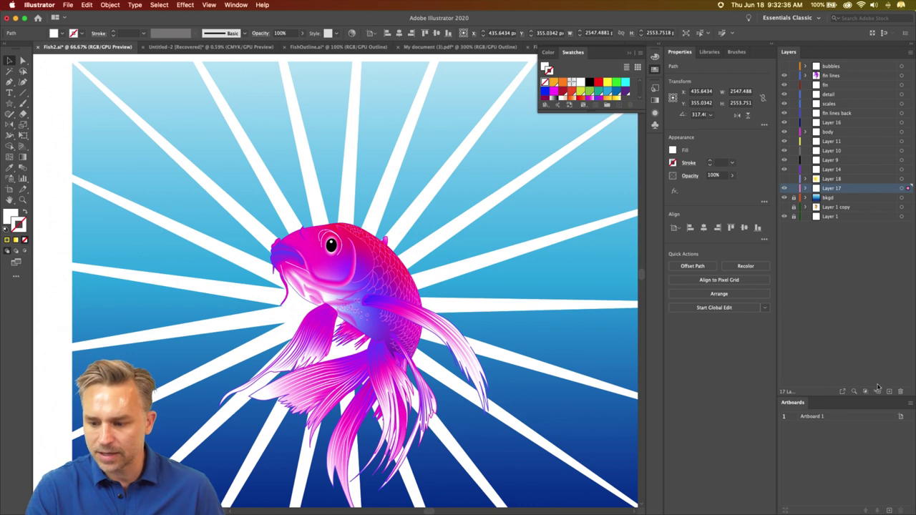
pyautogui.click(889, 391)
# - Hide Layer 17's rays and draw a large white-outlined, unfilled circle centred on the koi
pyautogui.click(784, 197)
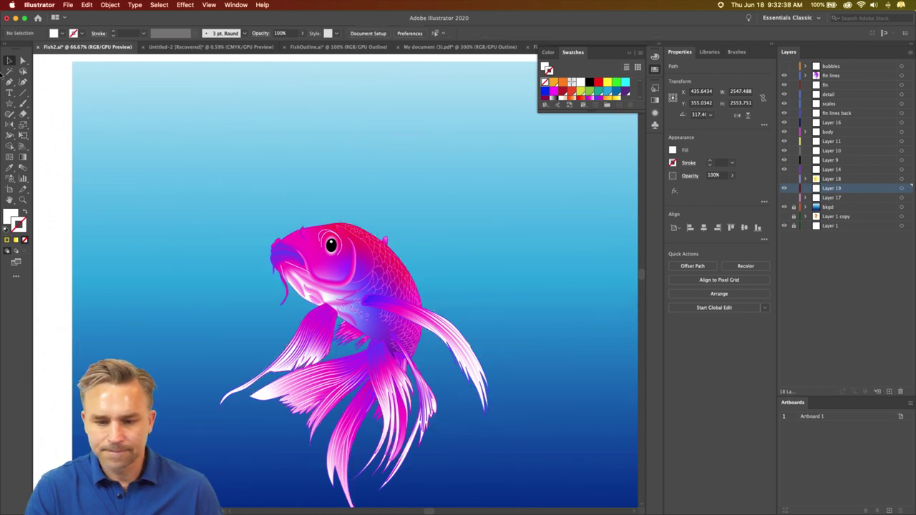
pyautogui.click(10, 104)
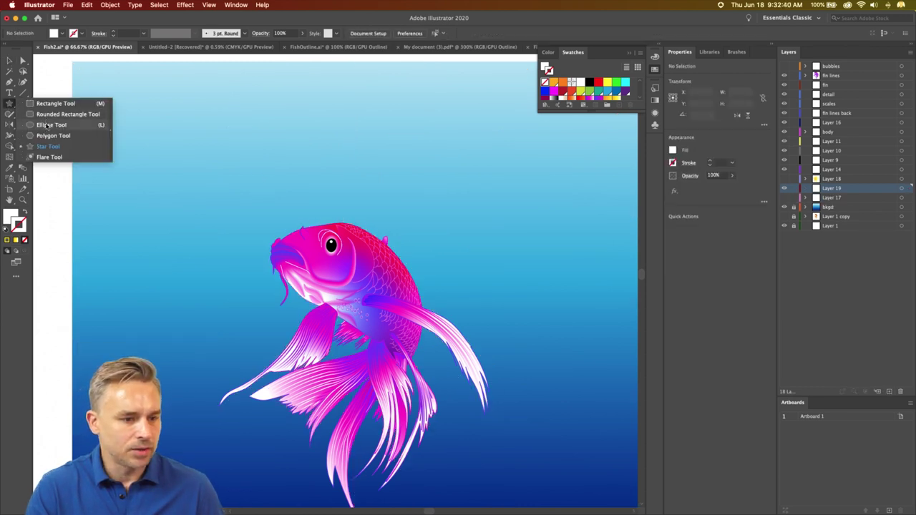
pyautogui.click(50, 126)
pyautogui.click(25, 212)
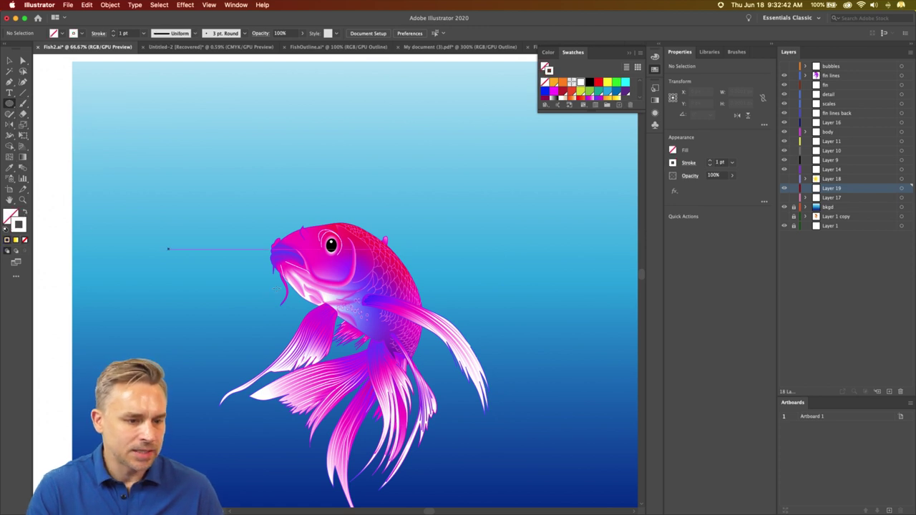
pyautogui.moveTo(347, 339); pyautogui.dragTo(523, 512)
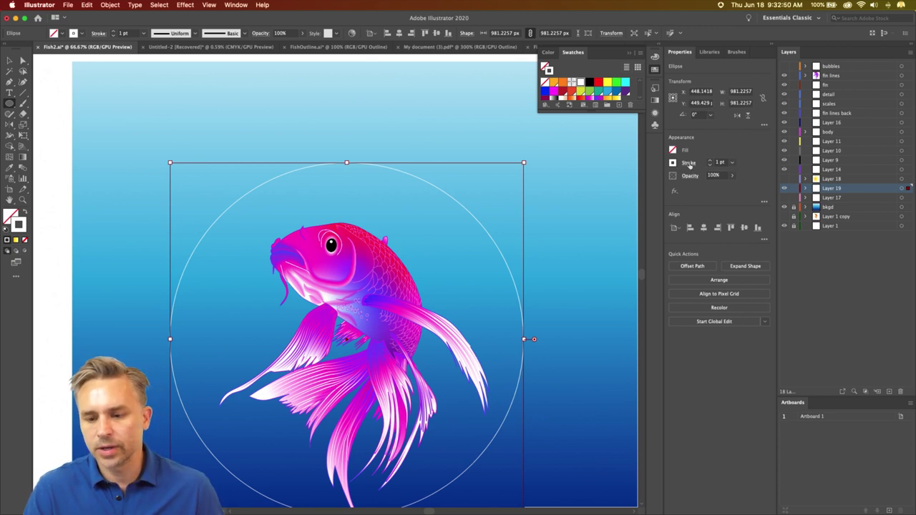
# - Make the circle's stroke a dashed line with 60 pt dashes and 800 pt weight
pyautogui.click(688, 164)
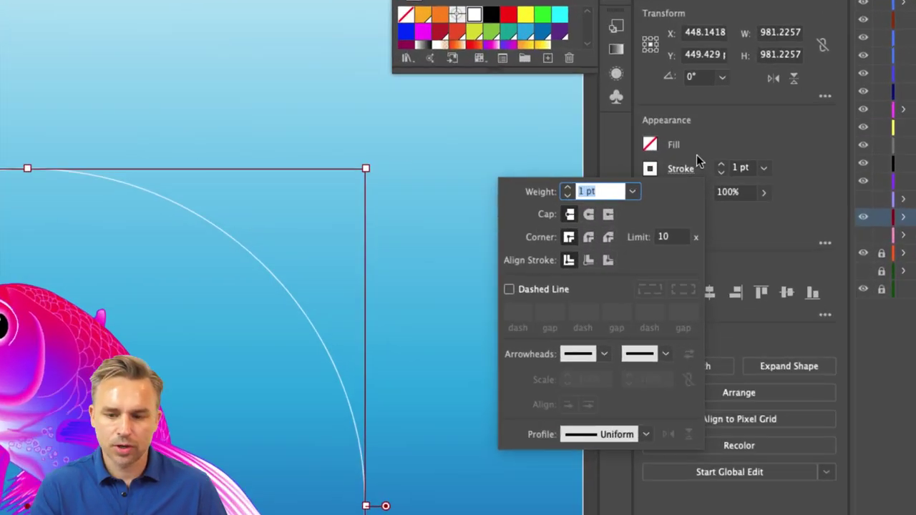
pyautogui.click(490, 303)
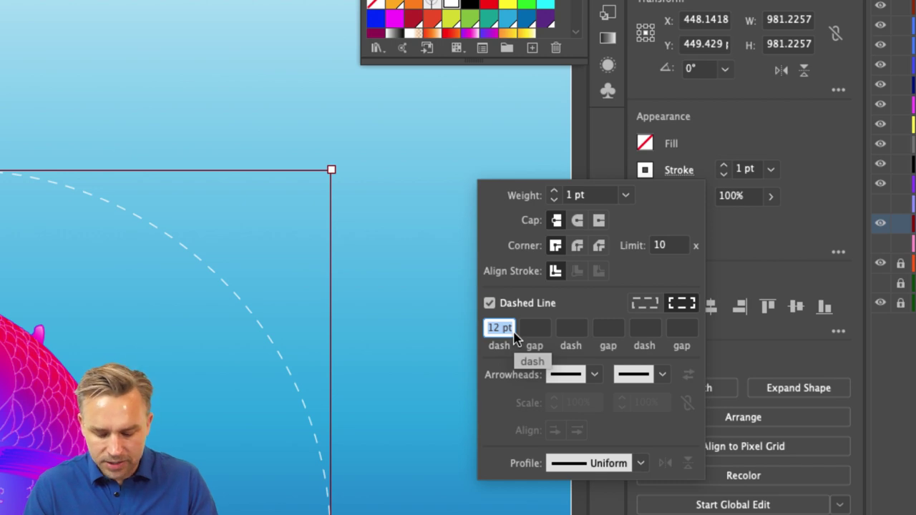
pyautogui.write('60')
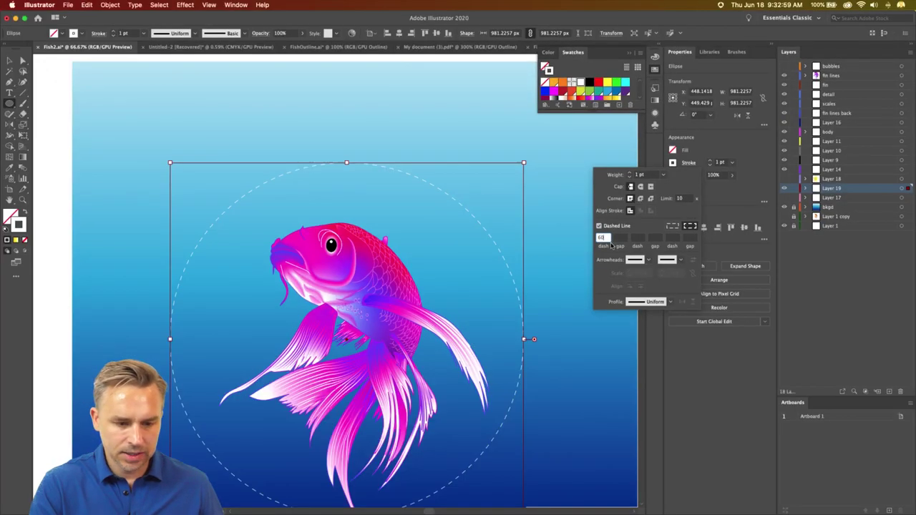
pyautogui.press('Tab')
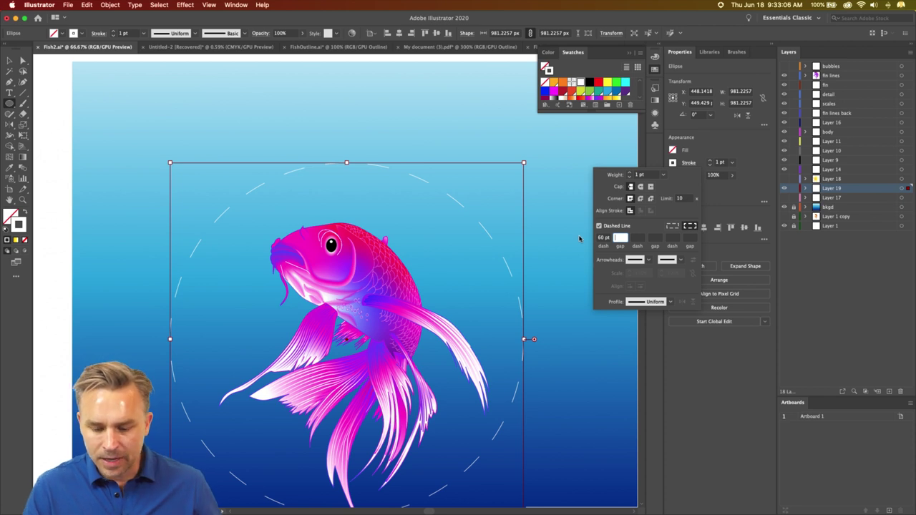
pyautogui.click(641, 175)
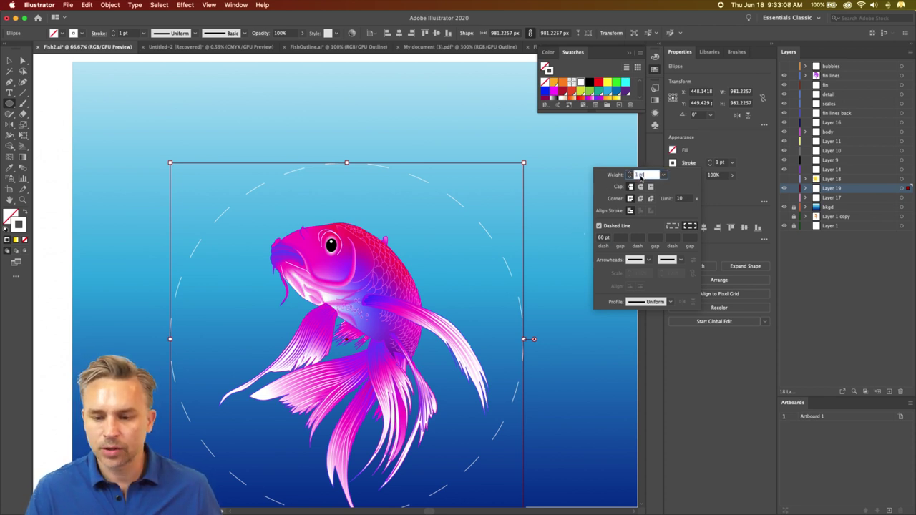
pyautogui.write('500')
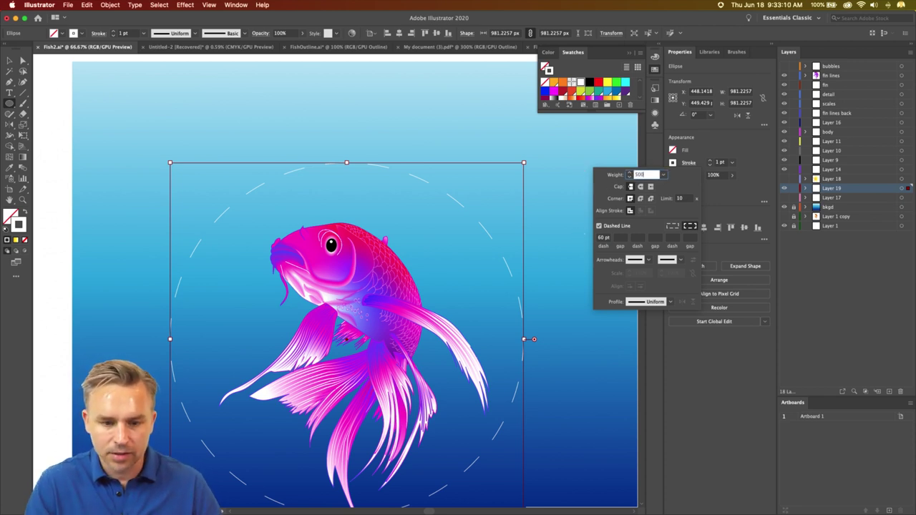
pyautogui.press('Return')
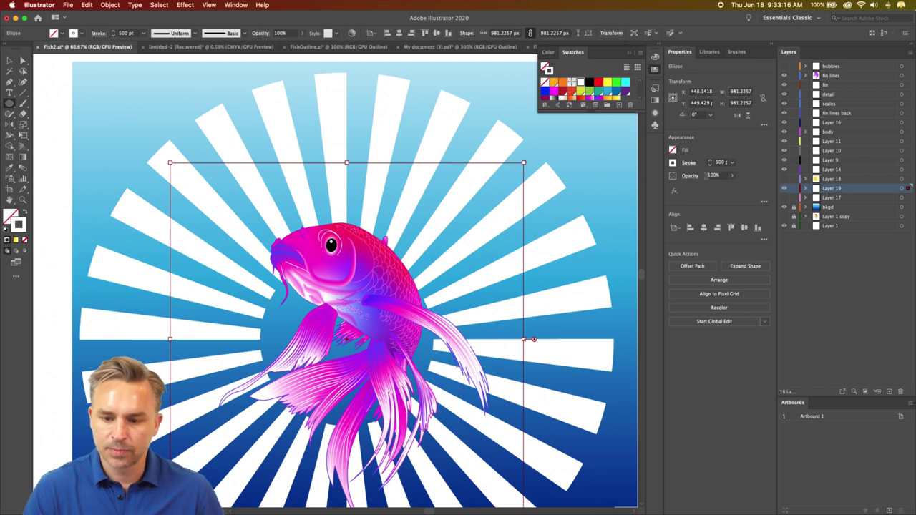
pyautogui.click(719, 162)
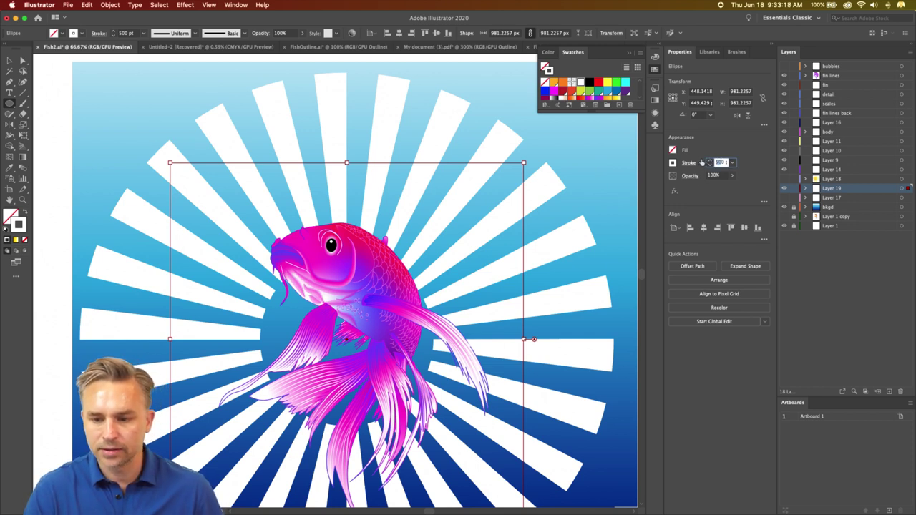
pyautogui.write('80')
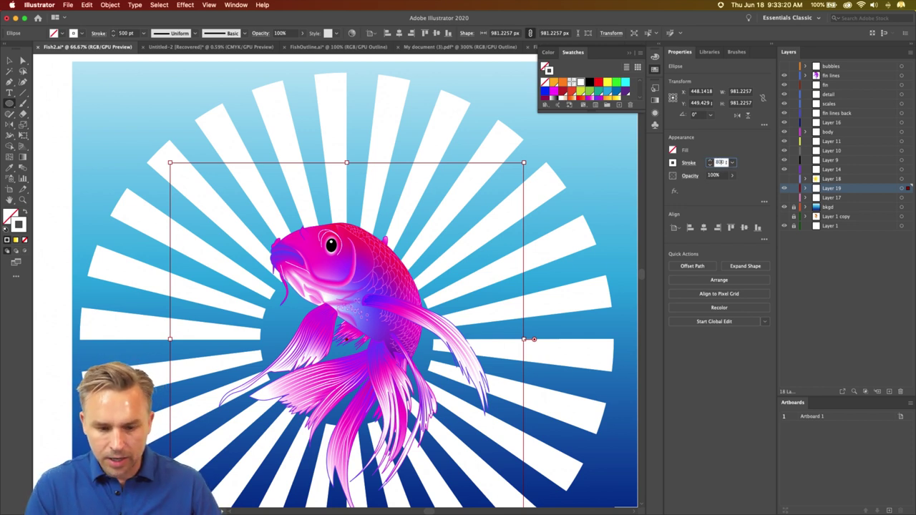
pyautogui.write('0')
pyautogui.press('Return')
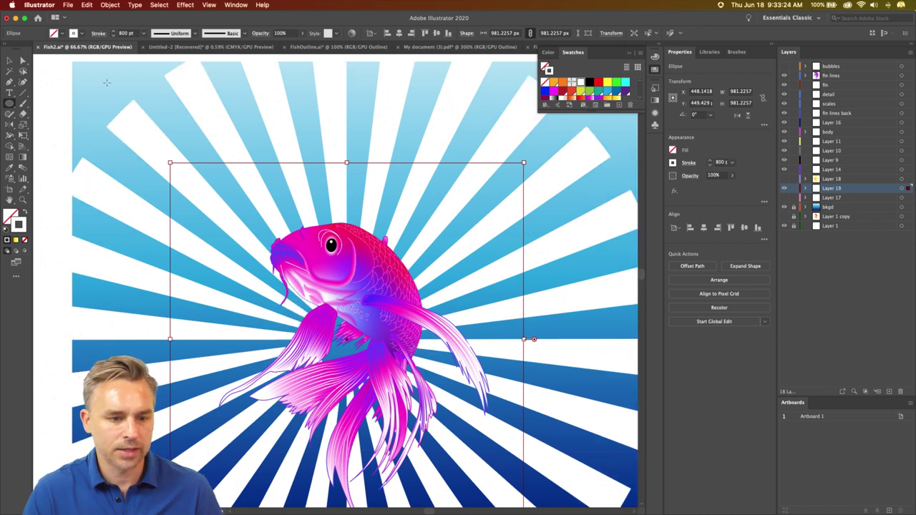
# - Colour the circle's stroke cyan and deselect the sunburst circle
pyautogui.click(671, 162)
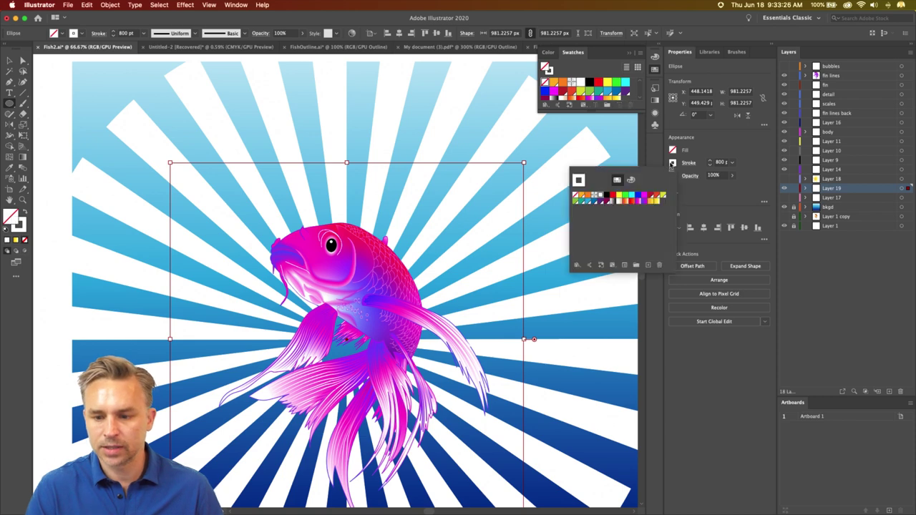
pyautogui.click(630, 197)
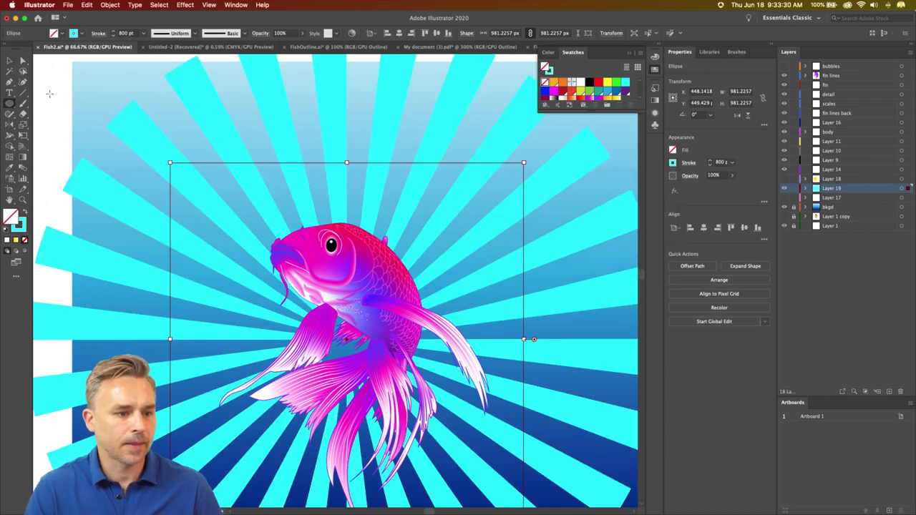
pyautogui.press('v')
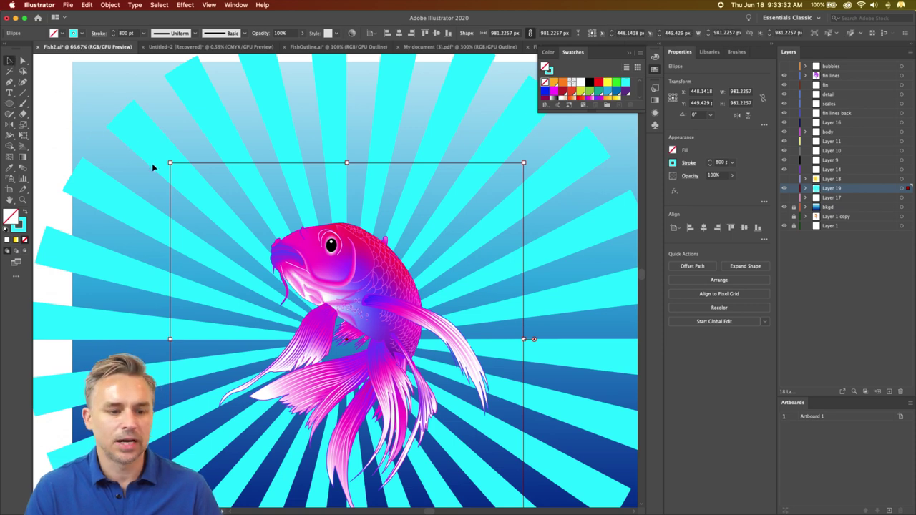
pyautogui.click(65, 119)
pyautogui.moveTo(143, 139); pyautogui.dragTo(164, 95)
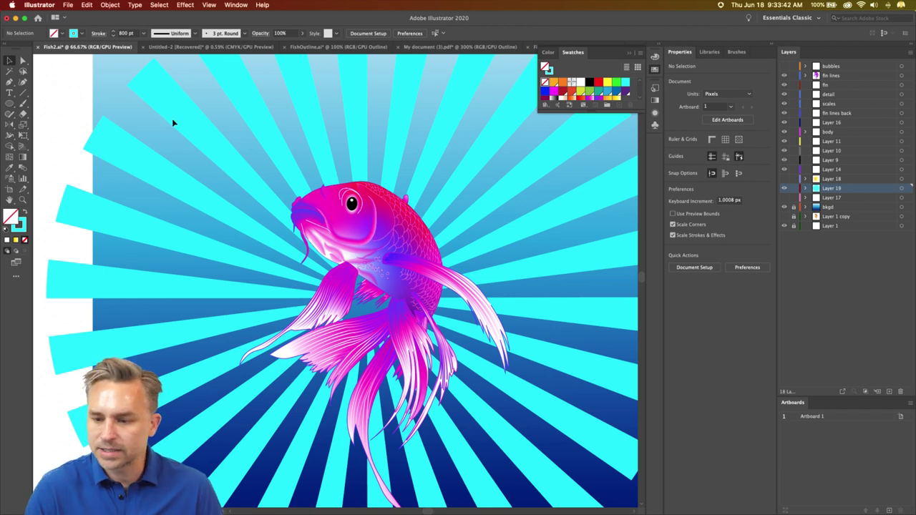
# - Set the sunburst circle's blend mode to Overlay, then deselect it
pyautogui.click(247, 216)
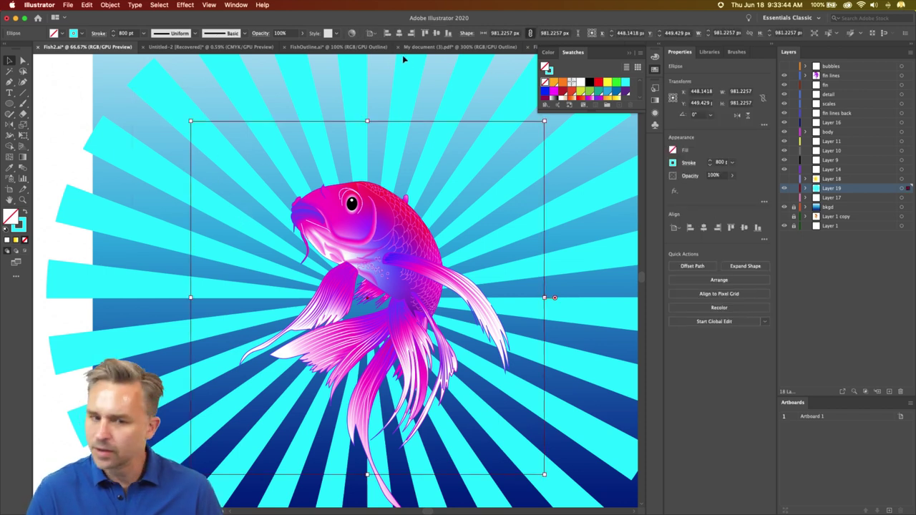
pyautogui.click(690, 176)
pyautogui.click(616, 192)
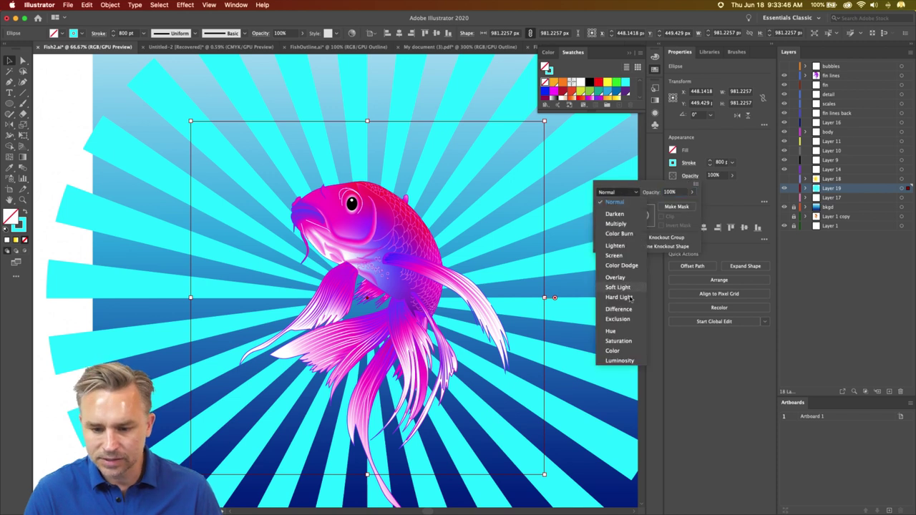
pyautogui.click(606, 279)
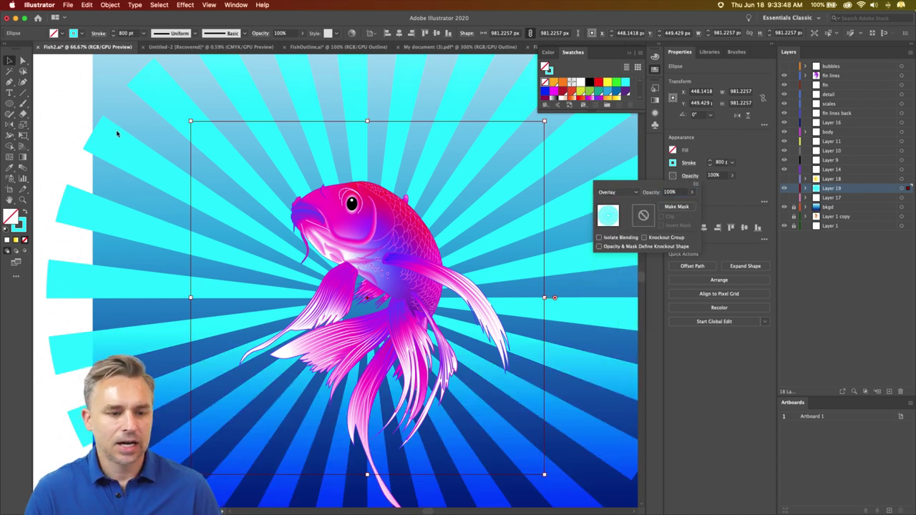
pyautogui.click(81, 119)
pyautogui.click(81, 119)
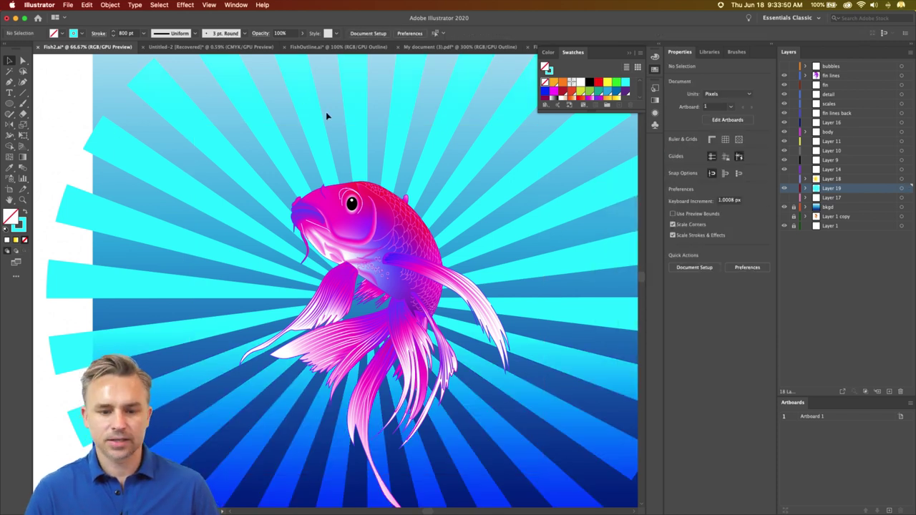
# - Add a new layer above the fin lines layer
pyautogui.click(831, 86)
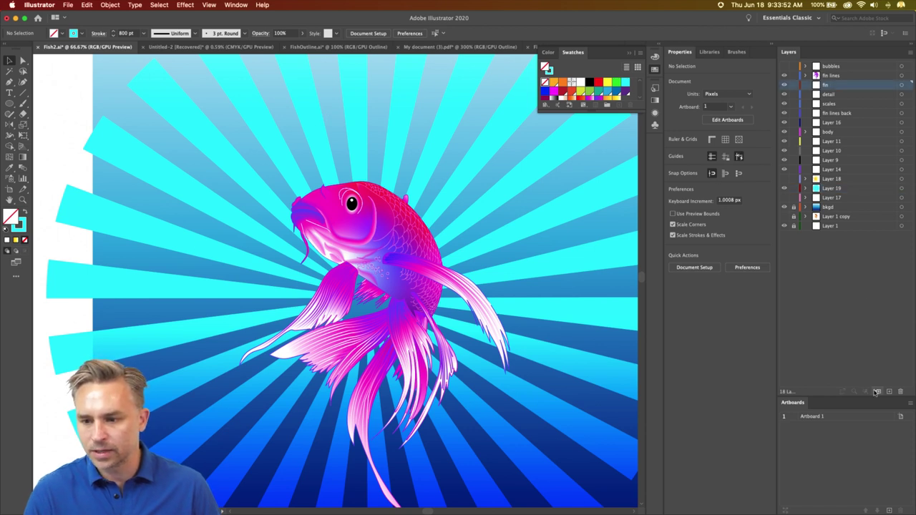
pyautogui.click(852, 75)
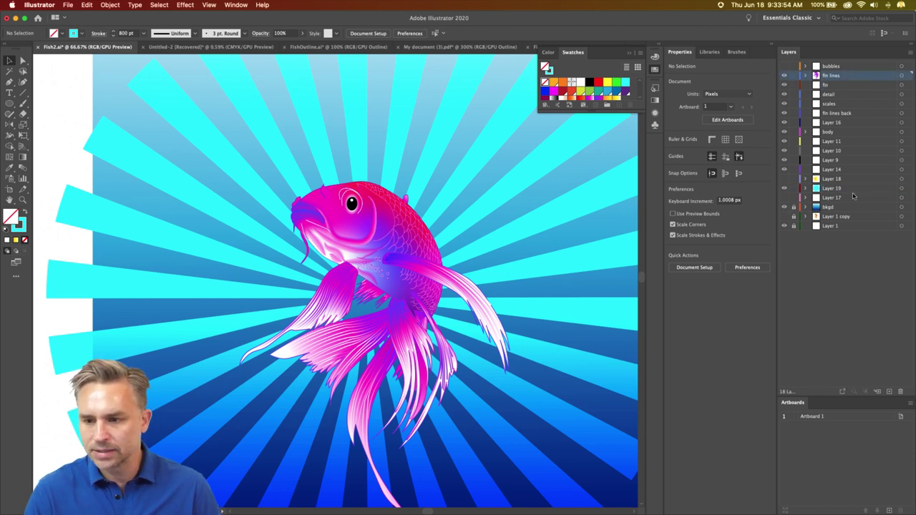
pyautogui.click(888, 391)
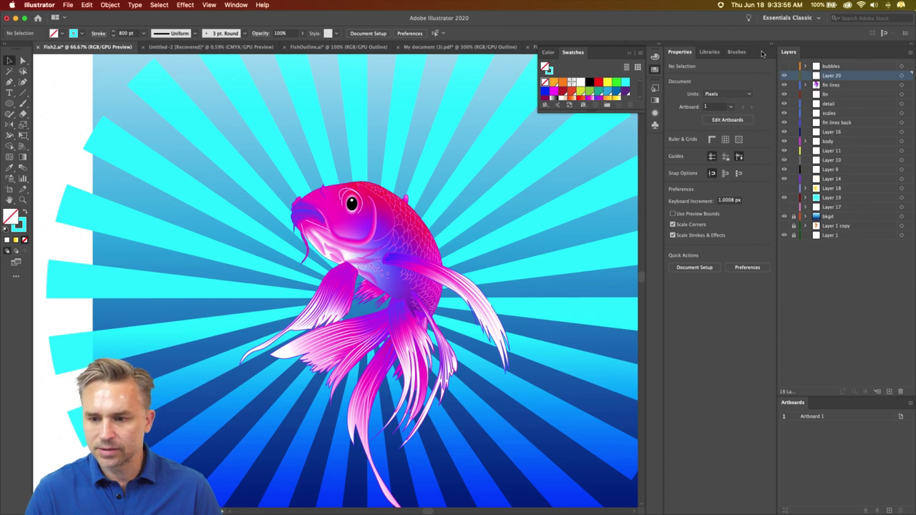
pyautogui.click(628, 53)
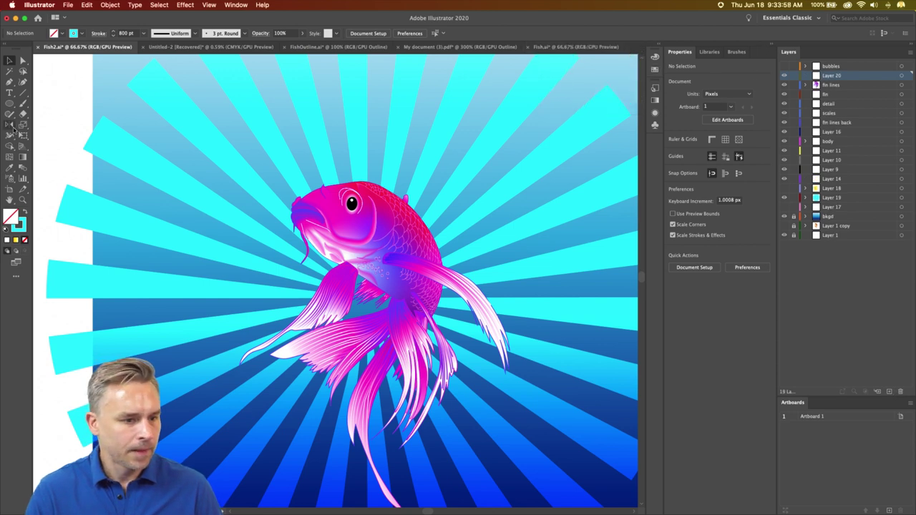
# - Draw a small white-stroked circle above the koi's head with the Ellipse tool
pyautogui.click(10, 104)
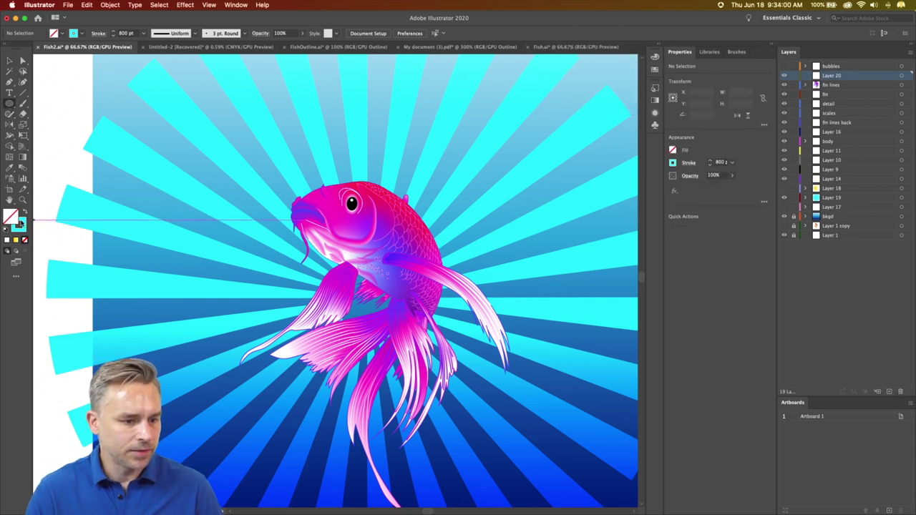
pyautogui.click(20, 223)
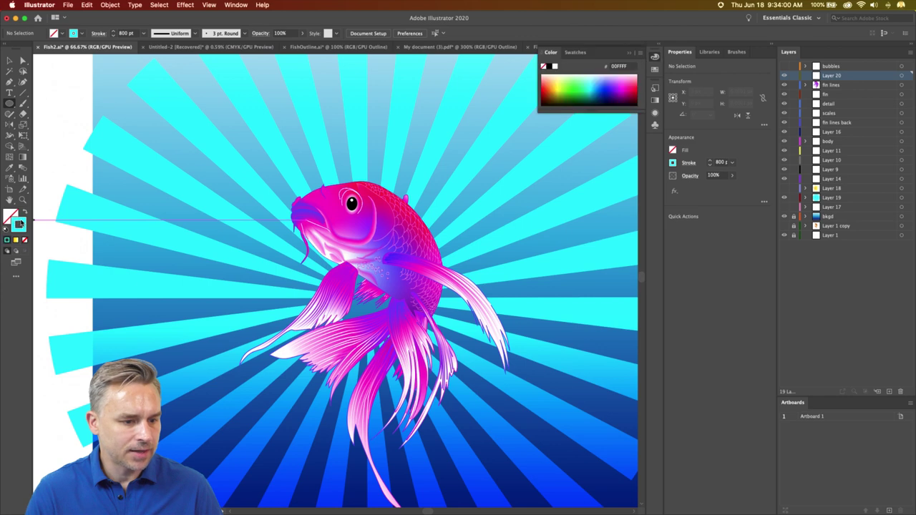
pyautogui.click(555, 66)
pyautogui.press('super+equal')
pyautogui.press('super+equal')
pyautogui.press('super+equal')
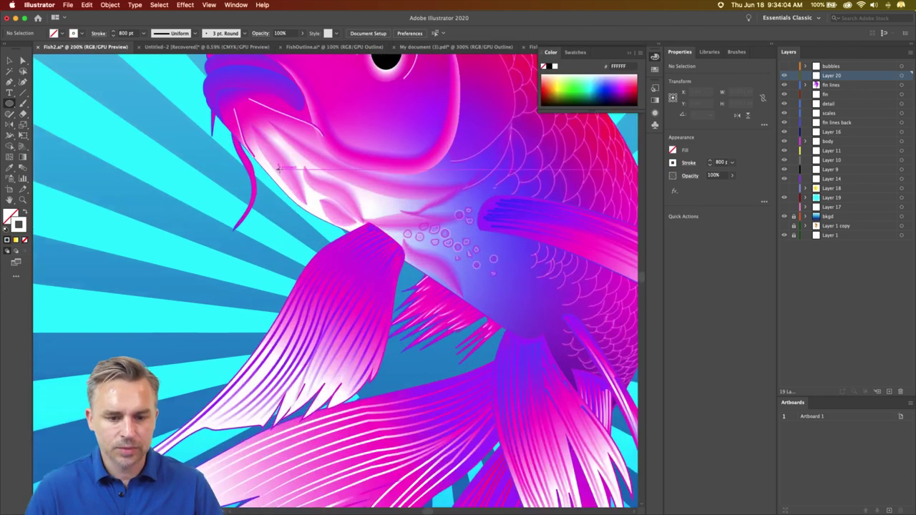
pyautogui.press('super+minus')
pyautogui.scroll(5, 283, 229)
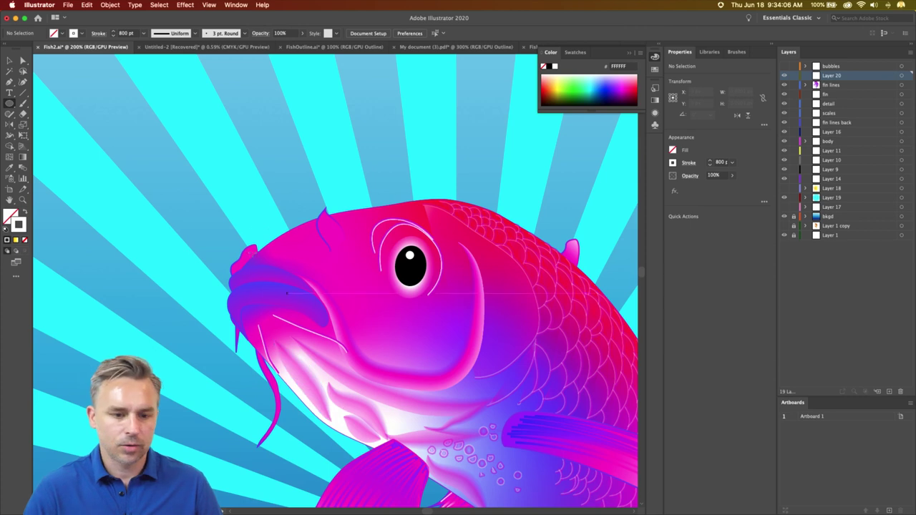
pyautogui.moveTo(256, 121); pyautogui.dragTo(274, 138)
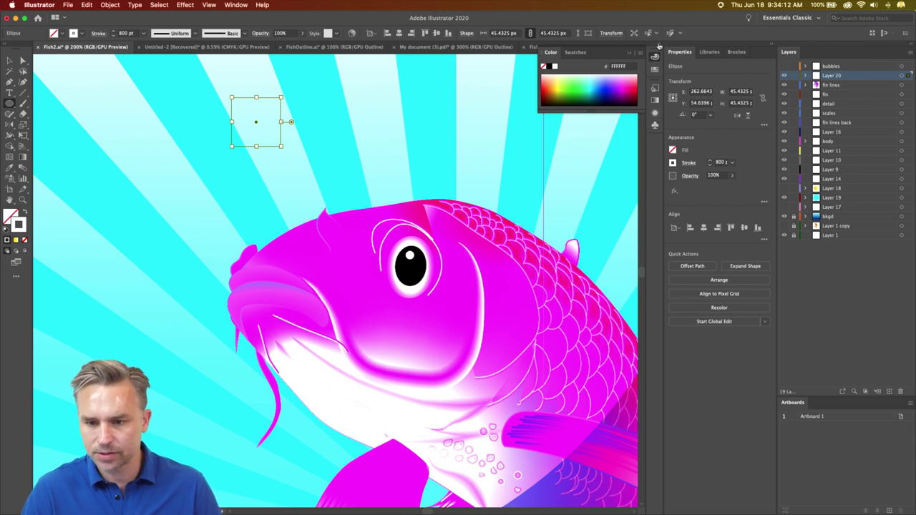
# - Use Clear Appearance to remove the small circle's dashed stroke and Overlay look
pyautogui.click(659, 47)
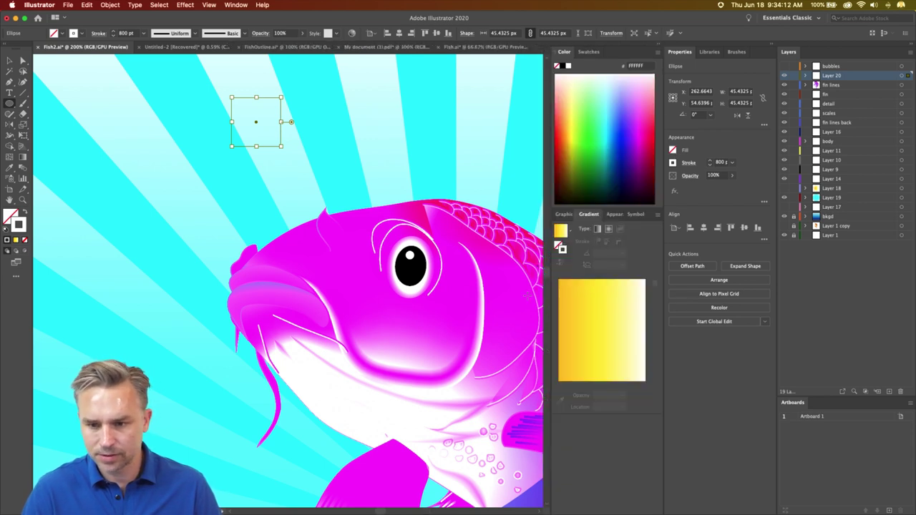
pyautogui.click(614, 214)
pyautogui.click(658, 215)
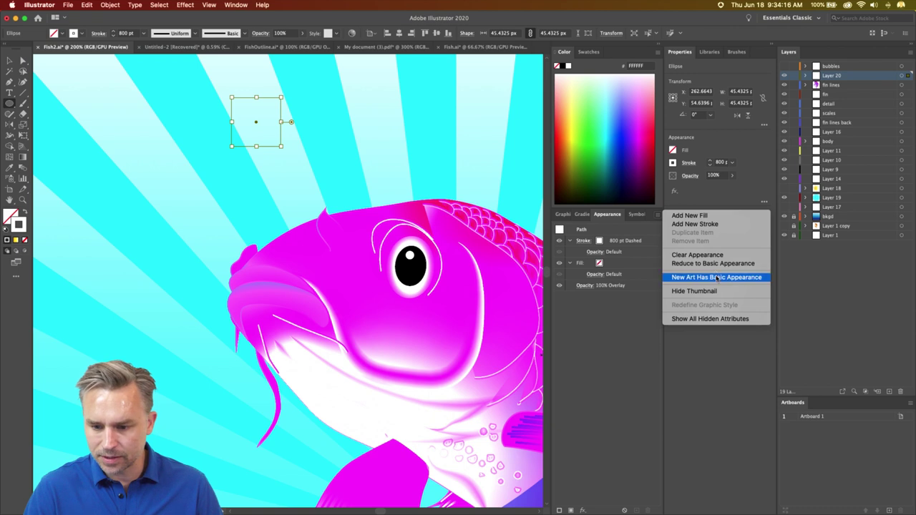
pyautogui.click(604, 366)
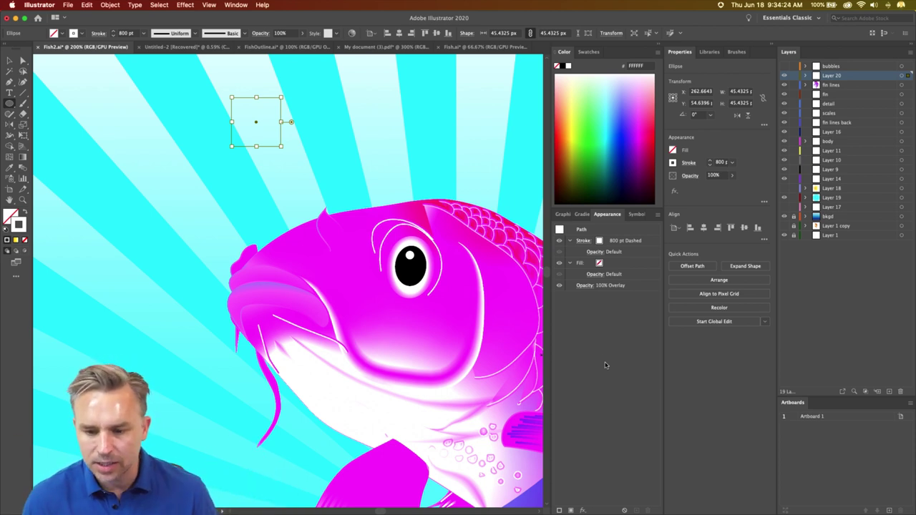
pyautogui.click(658, 214)
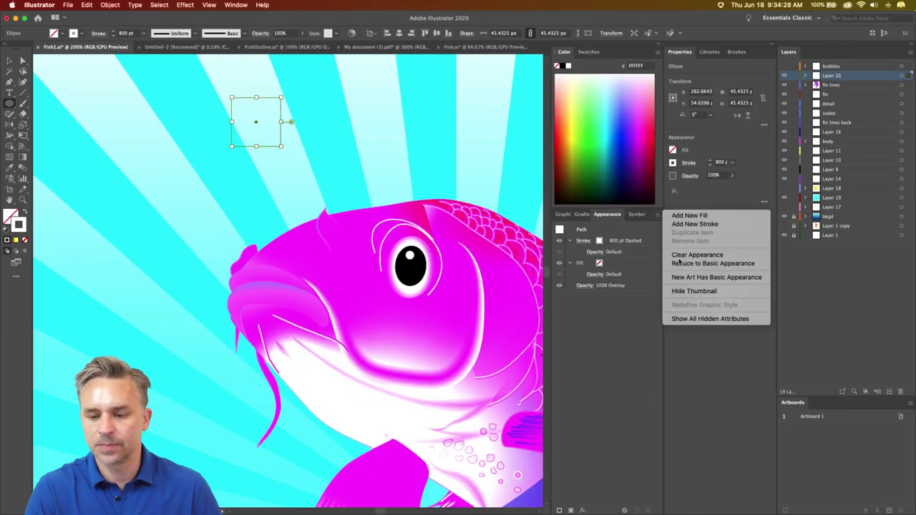
pyautogui.click(680, 257)
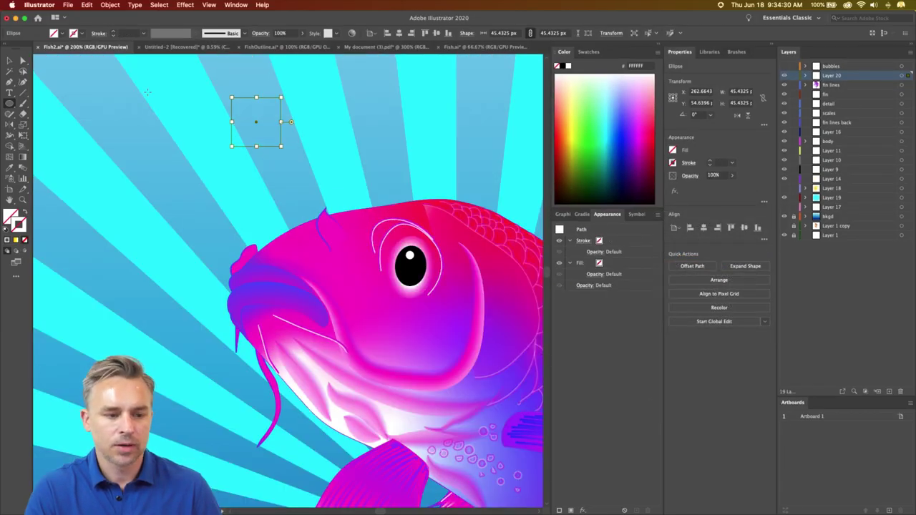
# - Give the circle a white 2 pt stroke and apply a gradient to that stroke
pyautogui.click(568, 65)
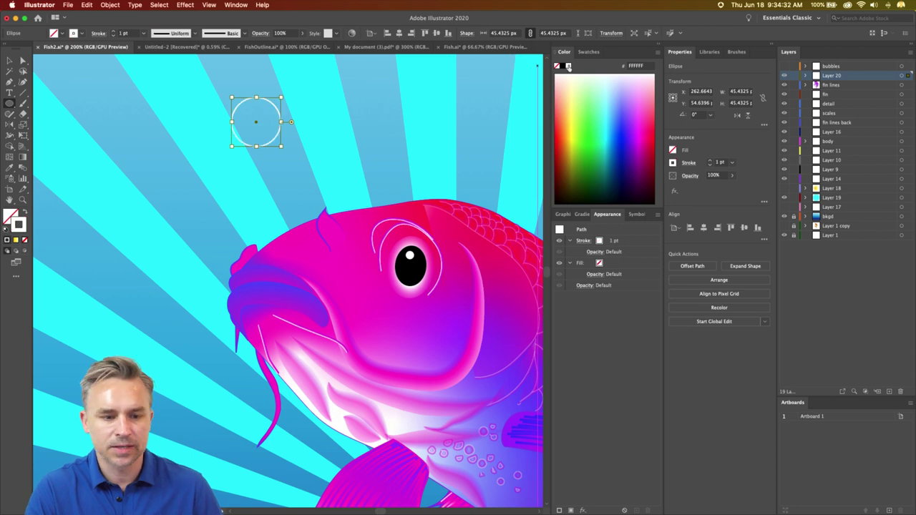
pyautogui.press('super+equal')
pyautogui.press('super+equal')
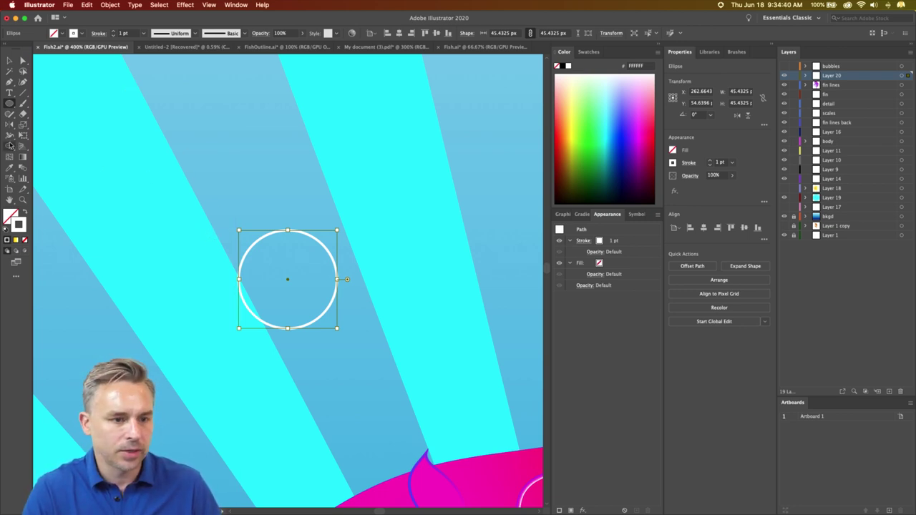
pyautogui.click(114, 32)
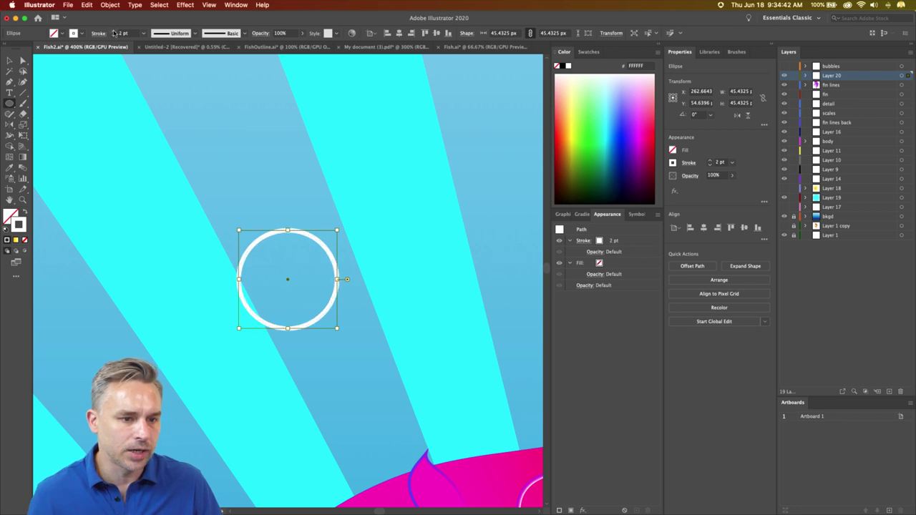
pyautogui.click(581, 214)
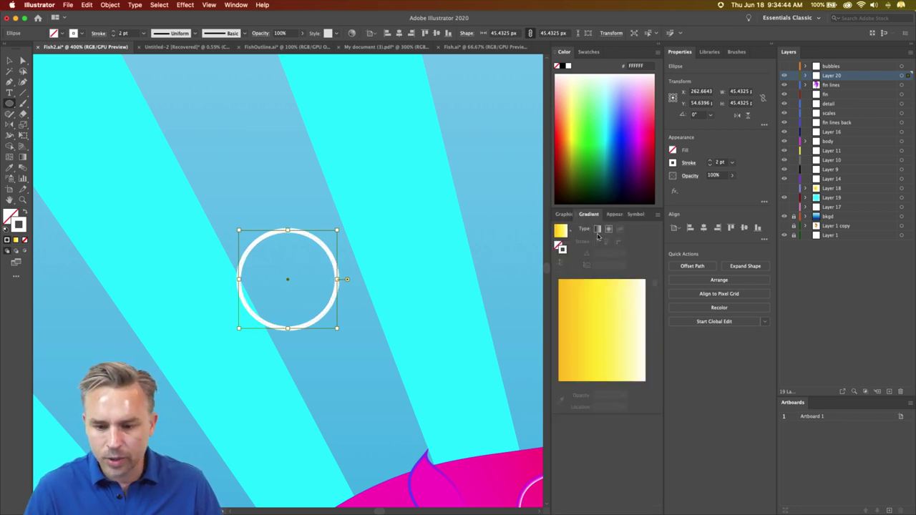
pyautogui.click(607, 230)
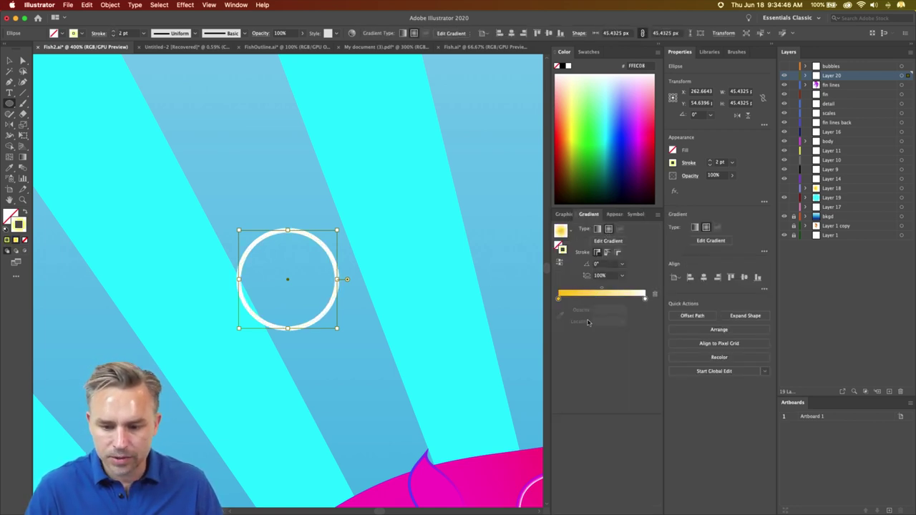
pyautogui.doubleClick(559, 298)
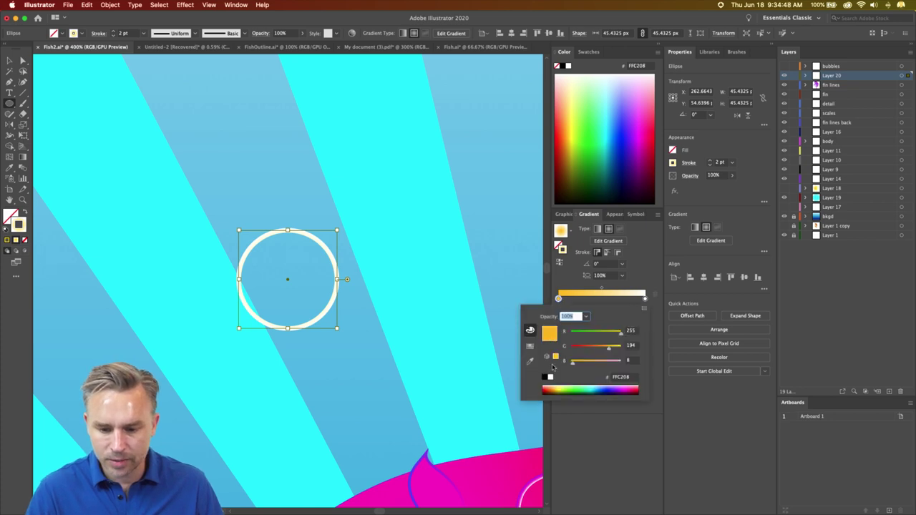
# - Make the gradient's left stop white at 0% opacity
pyautogui.click(549, 378)
pyautogui.click(643, 301)
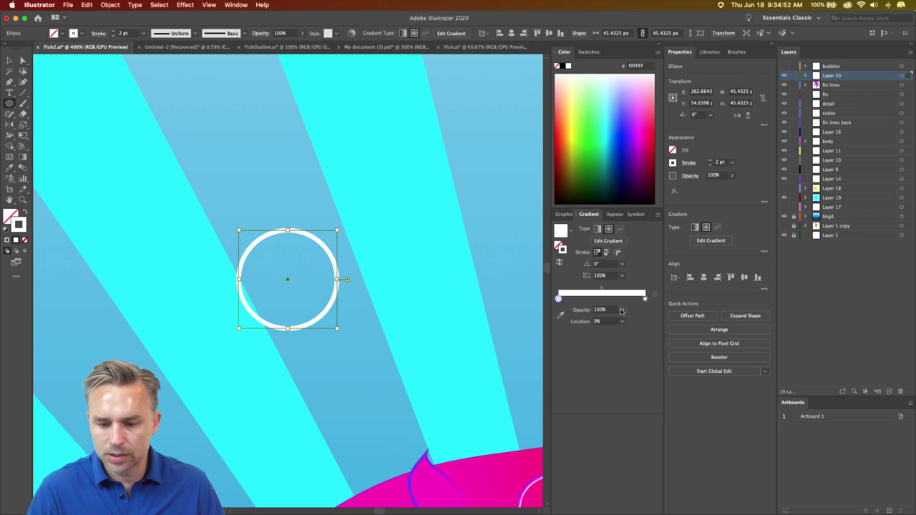
pyautogui.click(621, 310)
pyautogui.click(633, 321)
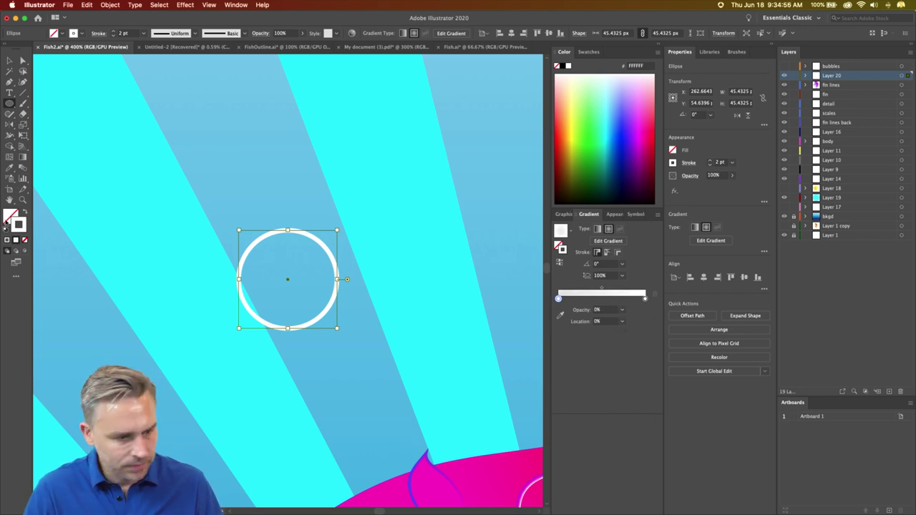
# - Move the gradient to the fill, restore a white outline, and reverse the gradient toward the centre
pyautogui.click(26, 213)
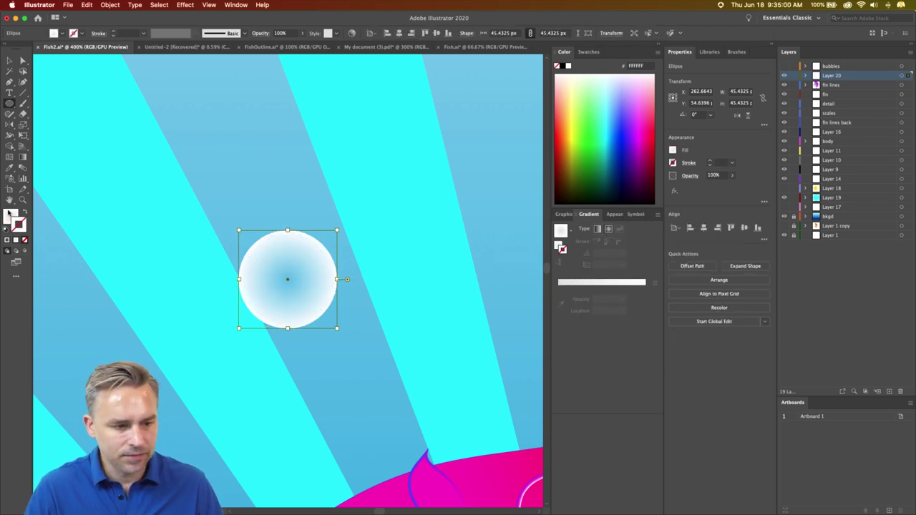
pyautogui.click(570, 66)
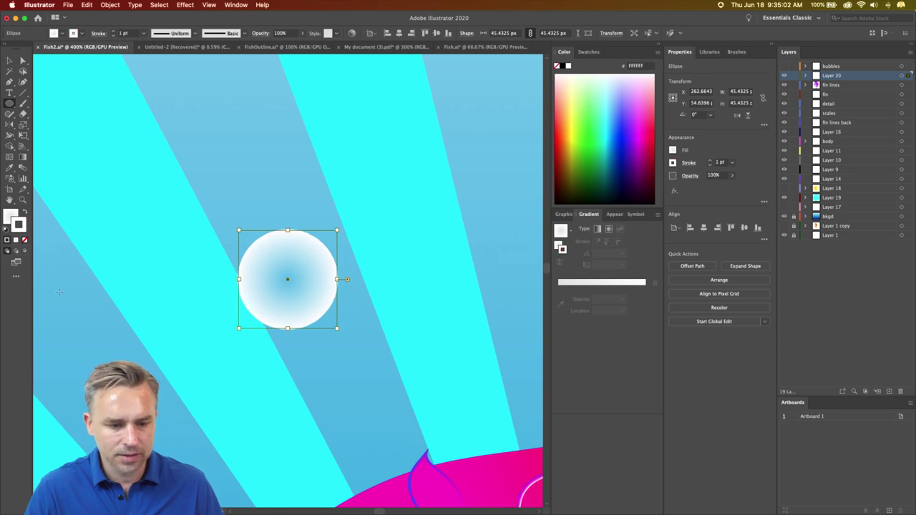
pyautogui.click(10, 216)
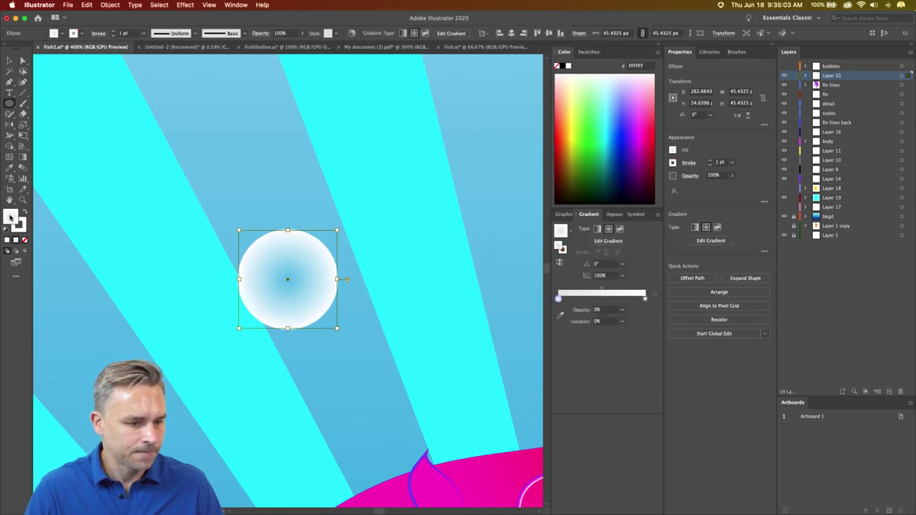
pyautogui.click(560, 263)
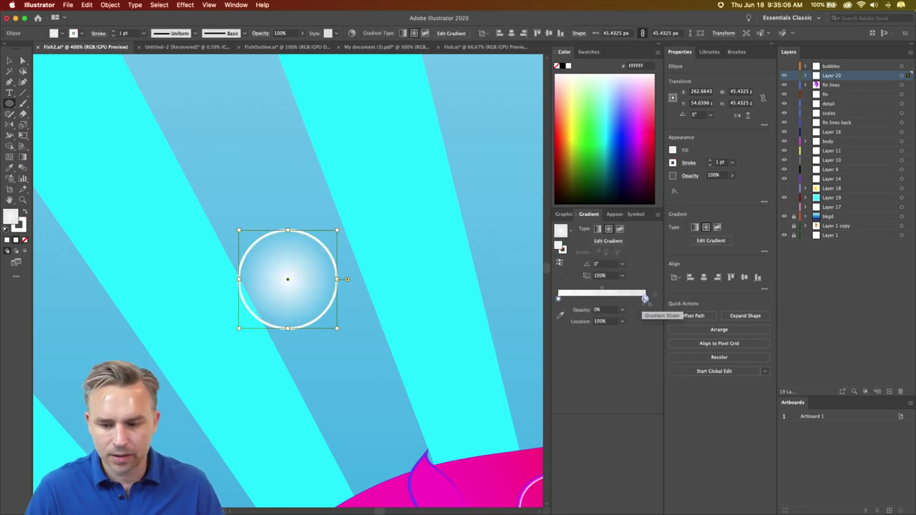
pyautogui.moveTo(645, 298); pyautogui.dragTo(586, 302)
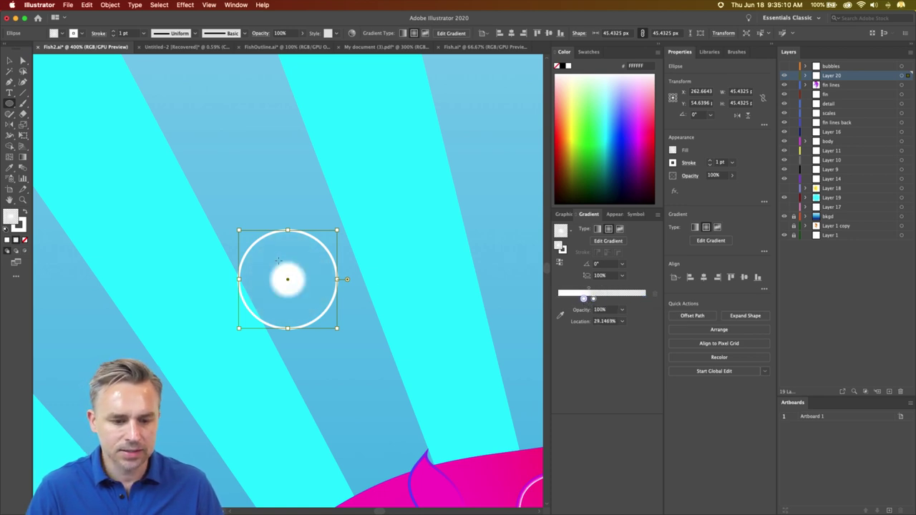
# - Shift the white glow up and left inside the circle with the Gradient tool
pyautogui.click(23, 156)
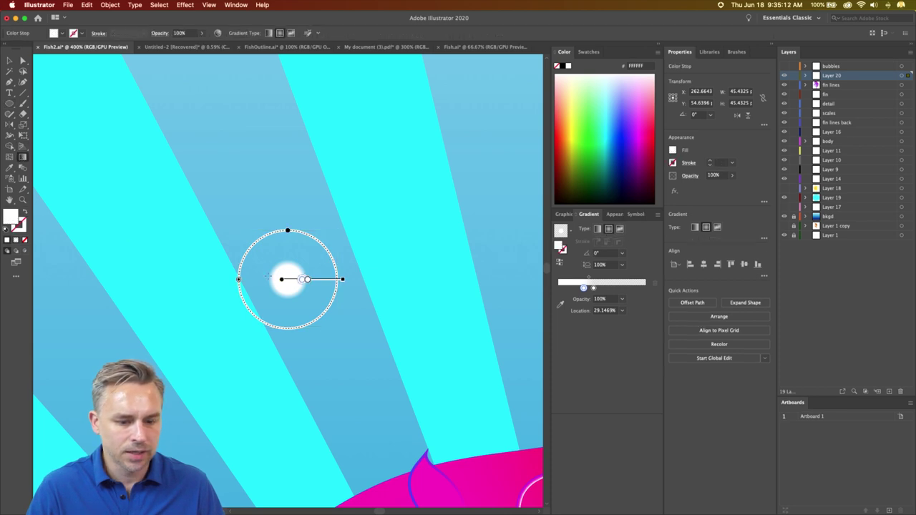
pyautogui.moveTo(326, 281); pyautogui.dragTo(311, 267)
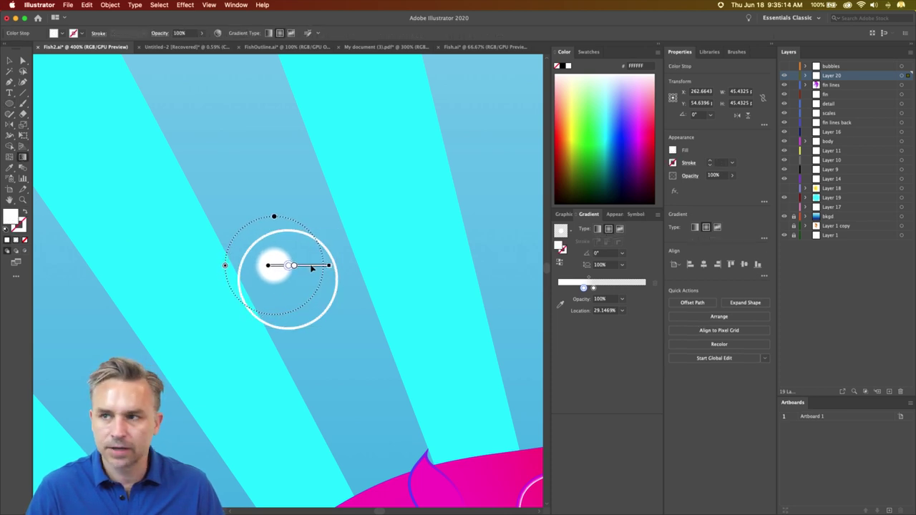
pyautogui.press('v')
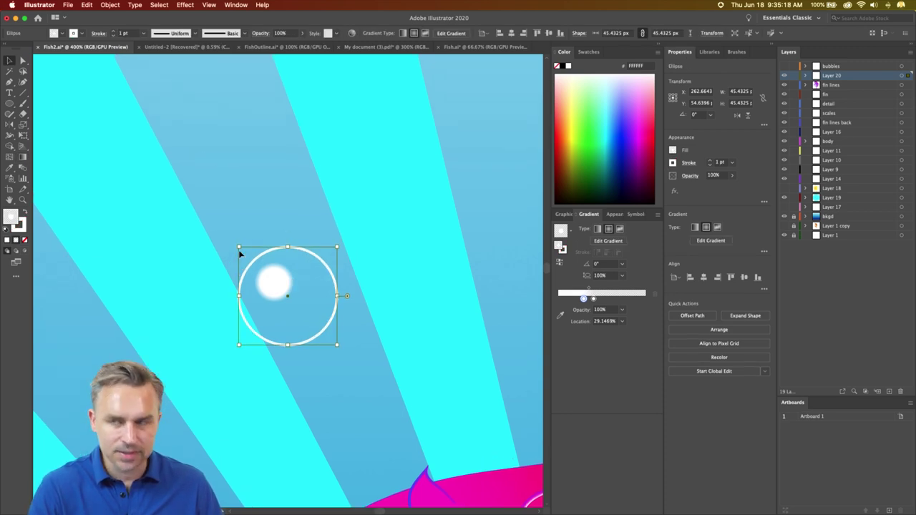
pyautogui.scroll(5, 239, 256)
pyautogui.scroll(-3, 239, 261)
pyautogui.scroll(-1, 239, 265)
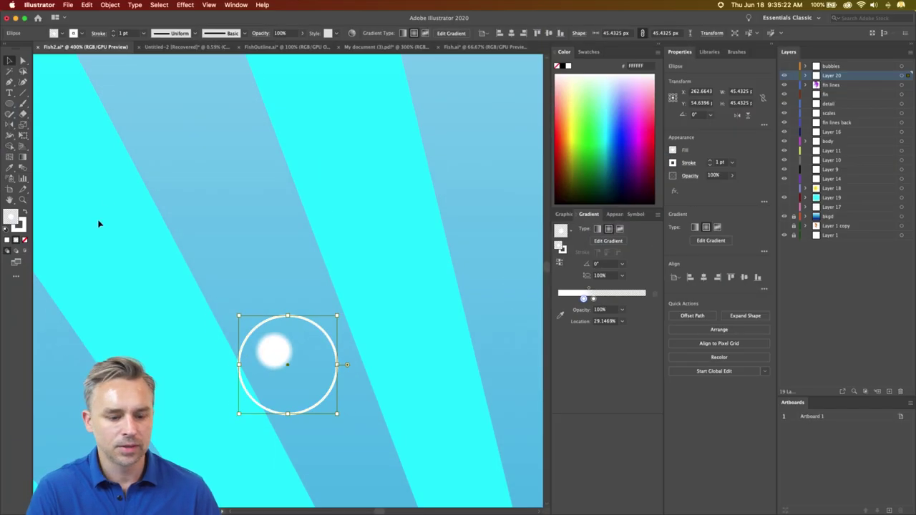
# - Give the bubble's outline a tapered width profile, nudge it up-left, and zoom in on it
pyautogui.click(193, 33)
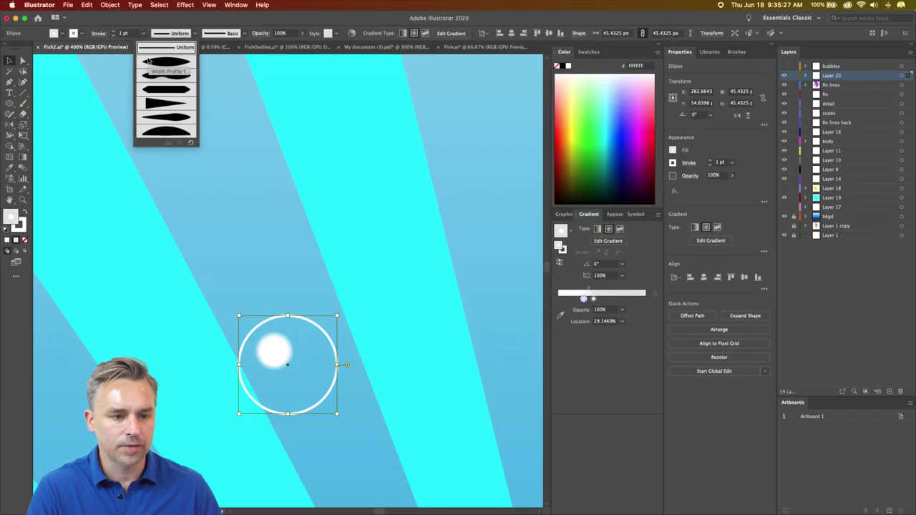
pyautogui.click(148, 63)
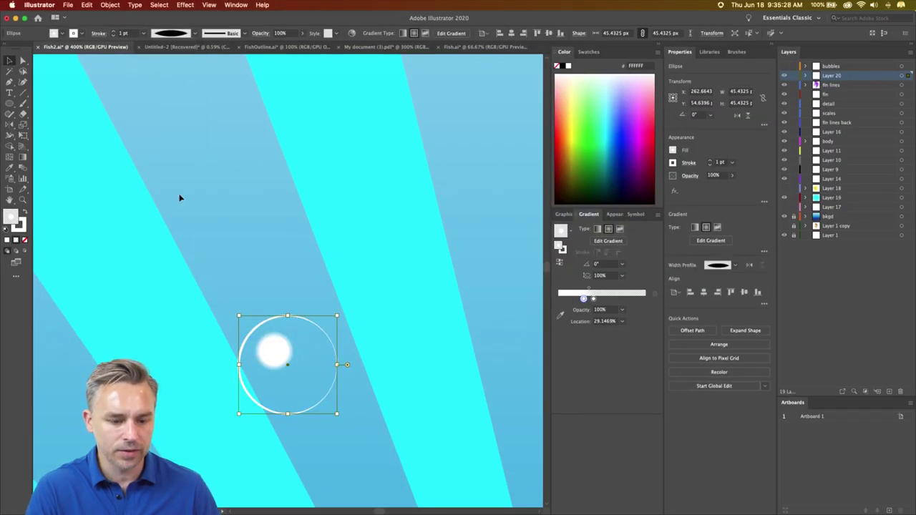
pyautogui.moveTo(274, 352); pyautogui.dragTo(252, 321)
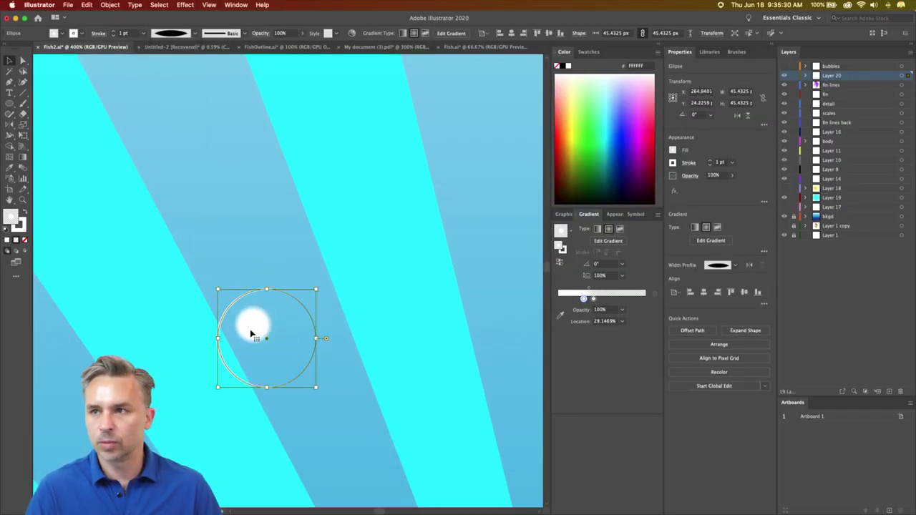
pyautogui.press('super+minus')
pyautogui.press('super+minus')
pyautogui.press('super+minus')
pyautogui.press('super+minus')
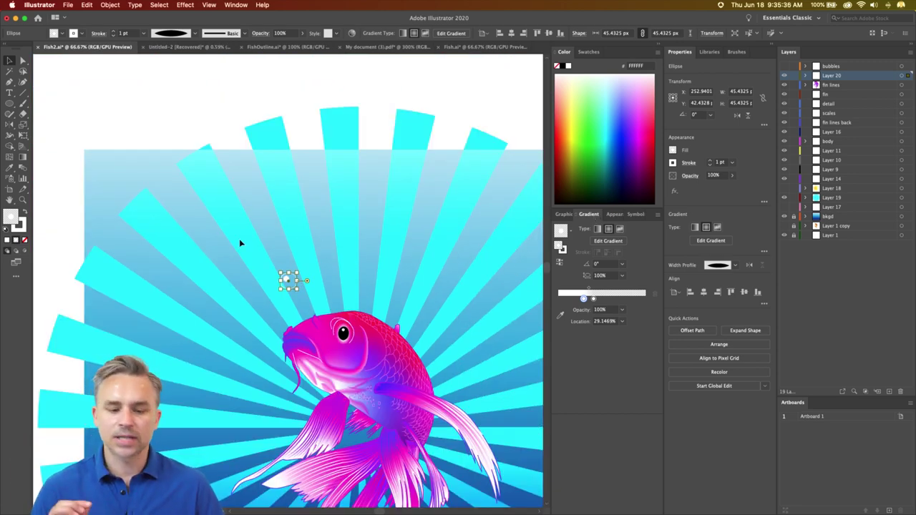
pyautogui.press('super+plus')
pyautogui.press('super+plus')
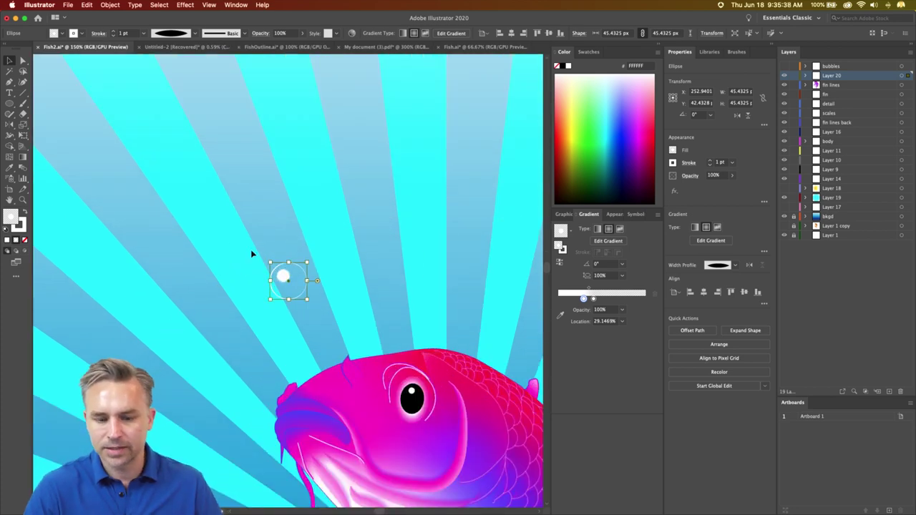
pyautogui.scroll(-3, 252, 254)
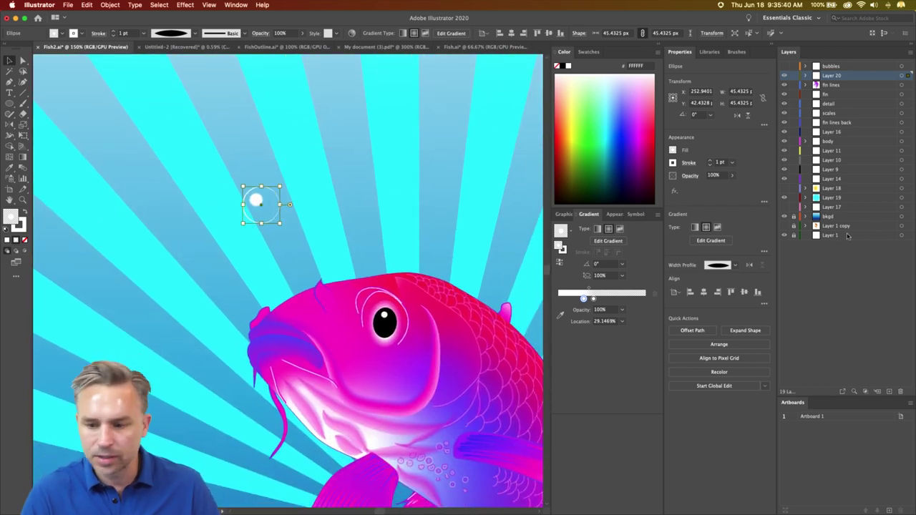
# - Set Layer 19's sunburst circle to 40% opacity, lock Layer 19, and reselect the bubble
pyautogui.click(824, 201)
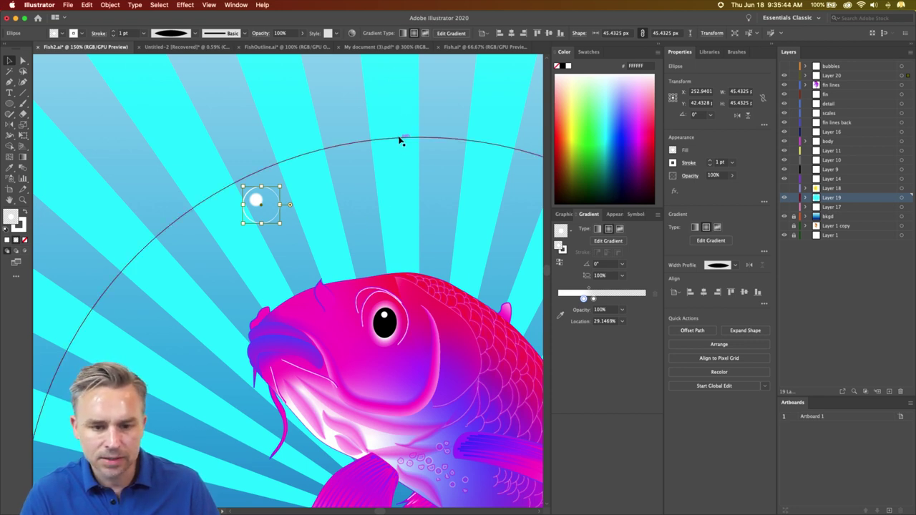
pyautogui.click(403, 140)
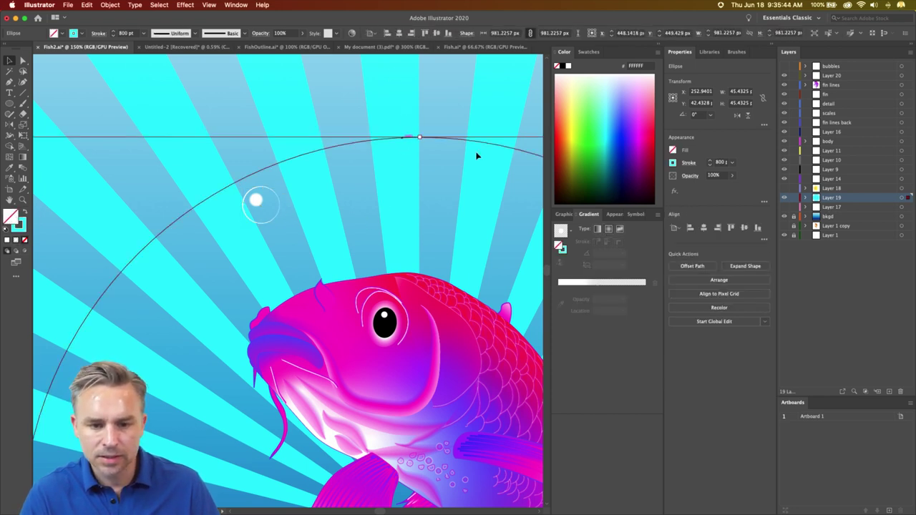
pyautogui.click(714, 174)
pyautogui.write('40')
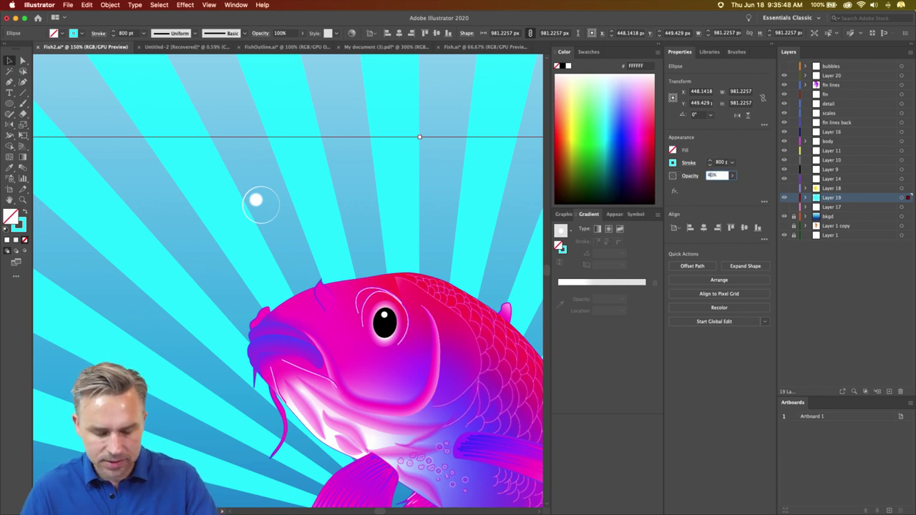
pyautogui.press('Return')
pyautogui.click(792, 198)
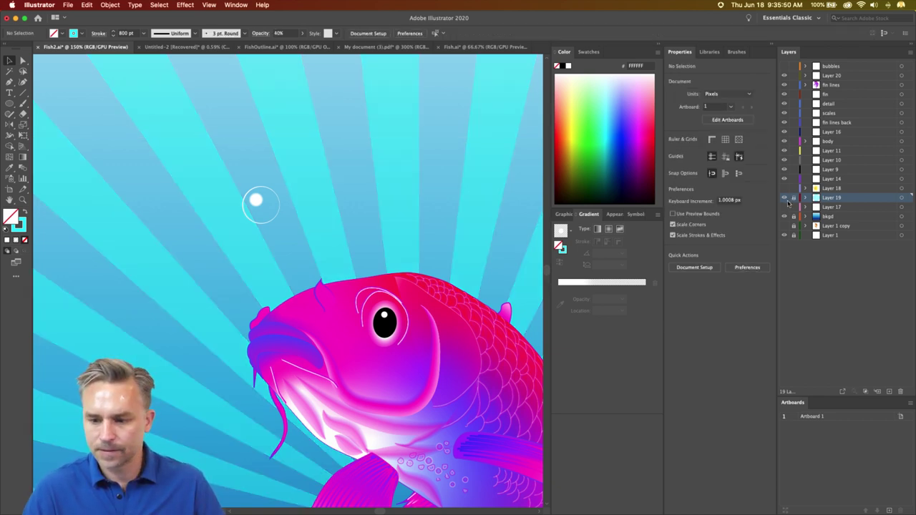
pyautogui.moveTo(301, 242); pyautogui.dragTo(300, 238)
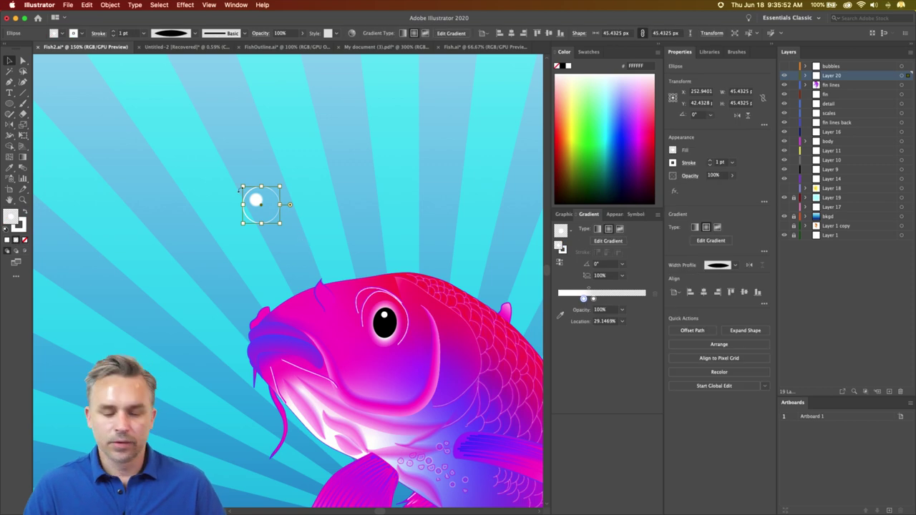
pyautogui.moveTo(239, 190); pyautogui.dragTo(174, 210)
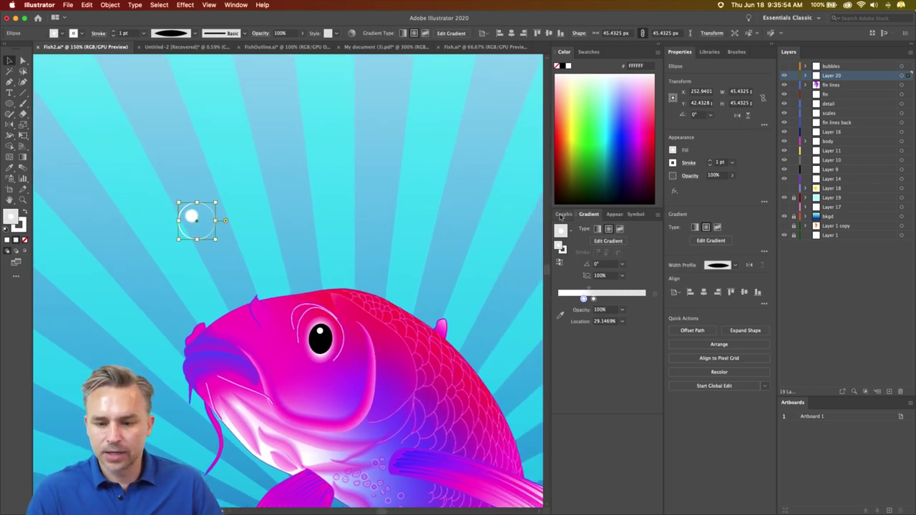
# - Drag the bubble into the Symbols panel and save it as the symbol 'bubblelicious'
pyautogui.click(631, 214)
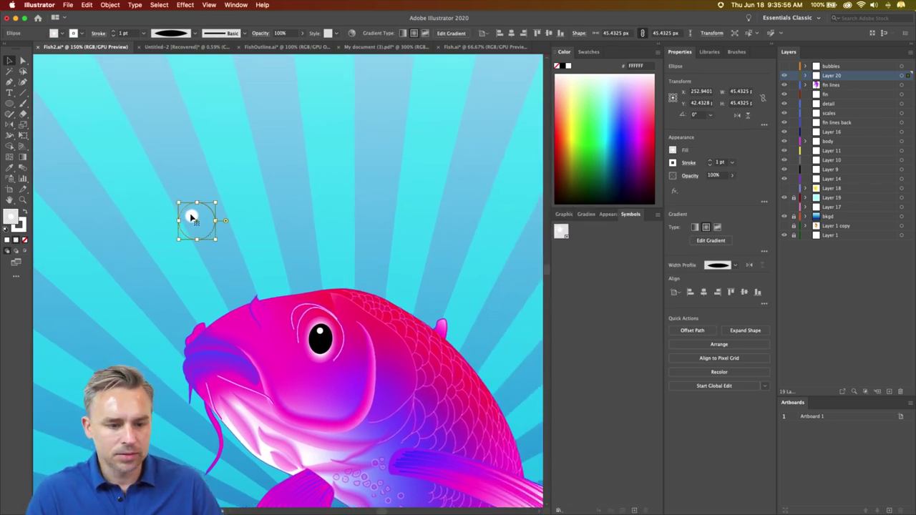
pyautogui.moveTo(190, 213); pyautogui.dragTo(597, 265)
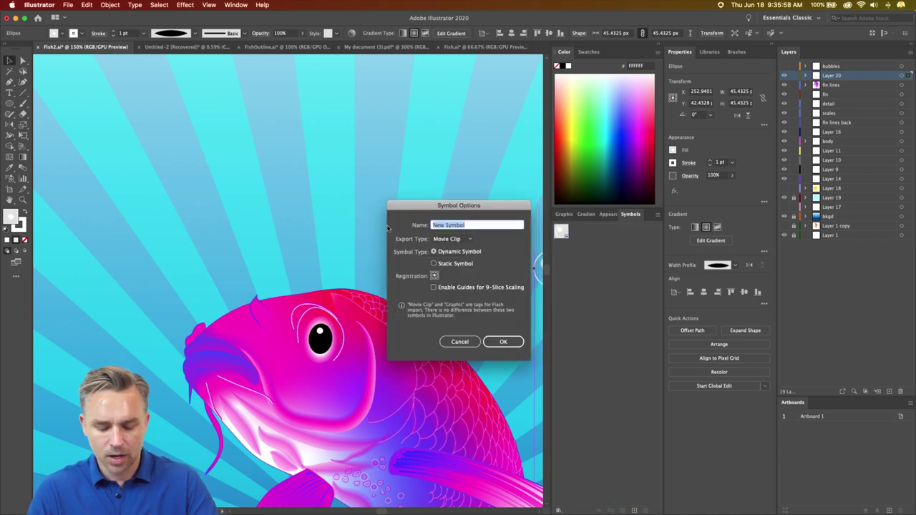
pyautogui.write('bubblelicious')
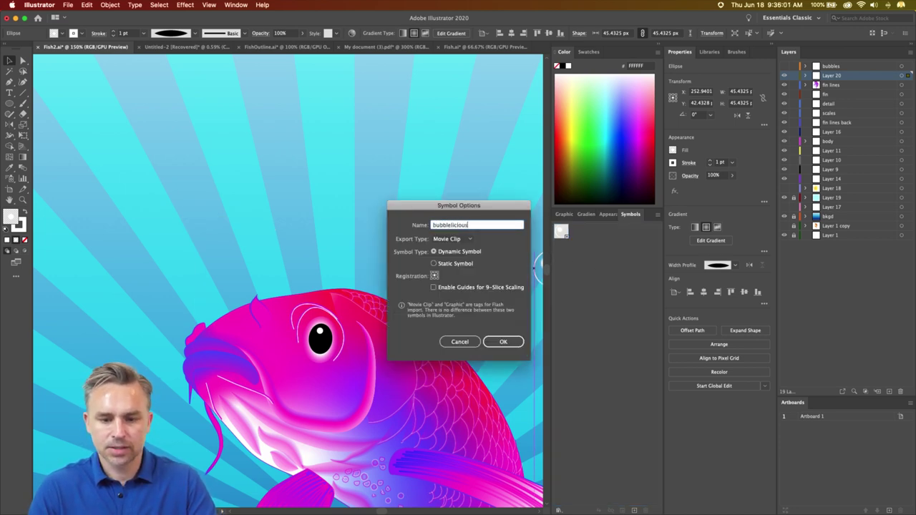
pyautogui.press('Return')
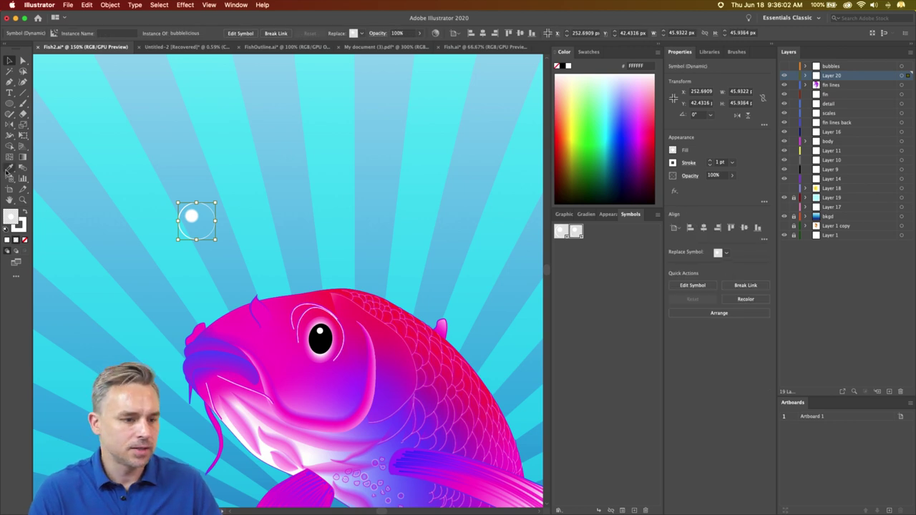
# - Spray a trail of bubblelicious symbols above the koi with the Symbol Sprayer
pyautogui.click(10, 178)
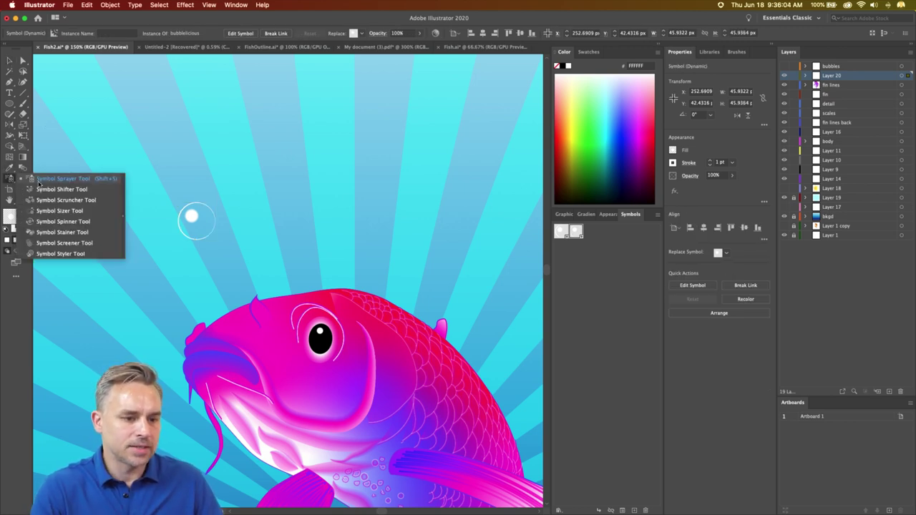
pyautogui.click(39, 182)
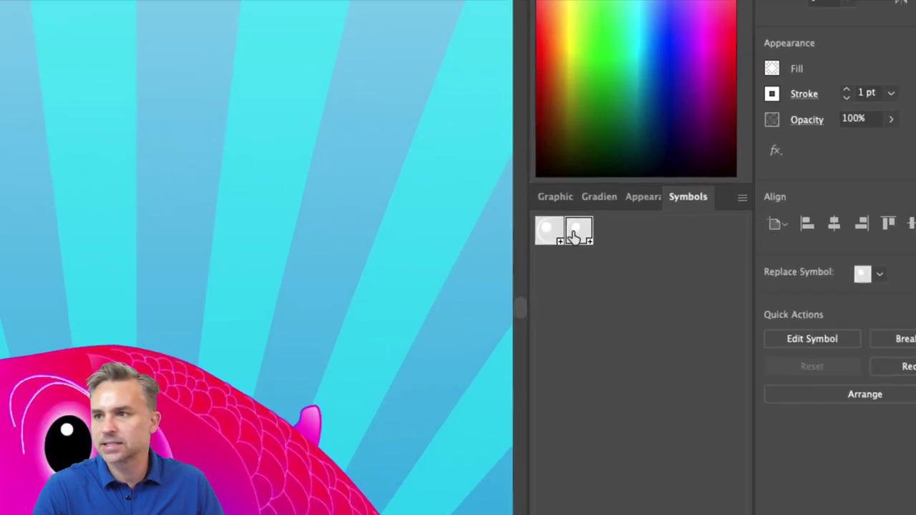
pyautogui.click(575, 231)
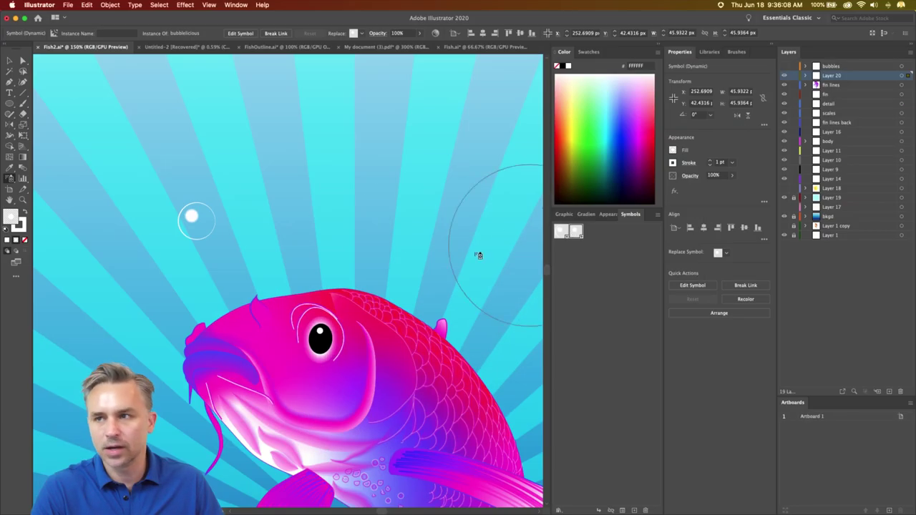
pyautogui.press('super+minus')
pyautogui.press('super+minus')
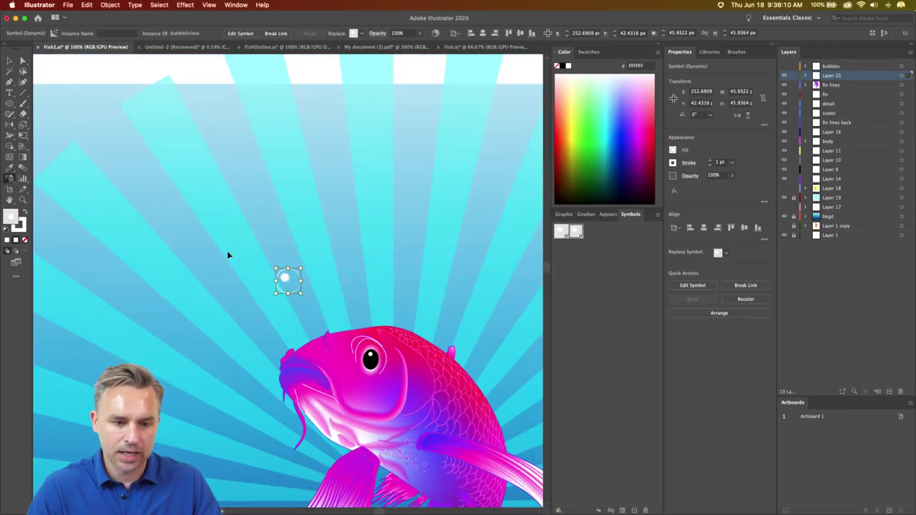
pyautogui.moveTo(231, 251)
pyautogui.mouseDown()
pyautogui.moveTo(293, 286)
pyautogui.moveTo(276, 255)
pyautogui.moveTo(337, 170)
pyautogui.moveTo(264, 98)
pyautogui.mouseUp()
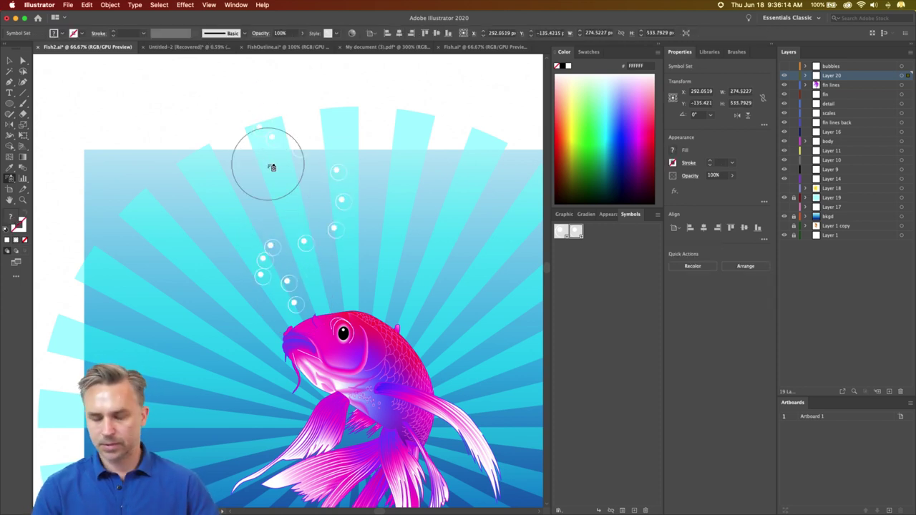
pyautogui.press('super+equal')
pyautogui.press('super+equal')
pyautogui.scroll(-3, 257, 168)
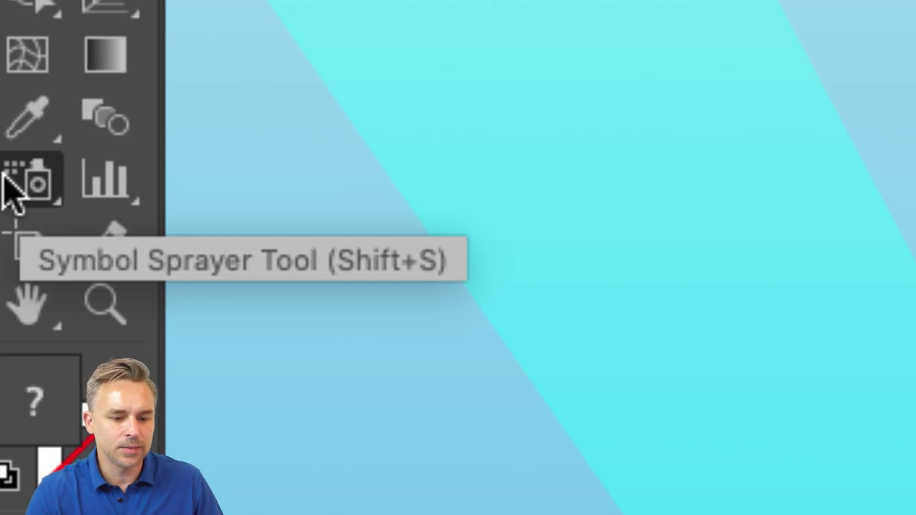
pyautogui.click(14, 187)
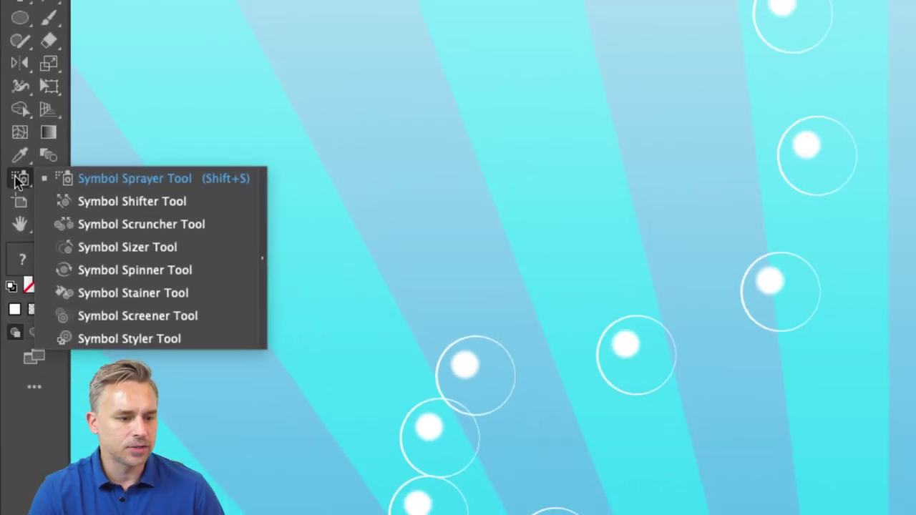
pyautogui.doubleClick(17, 180)
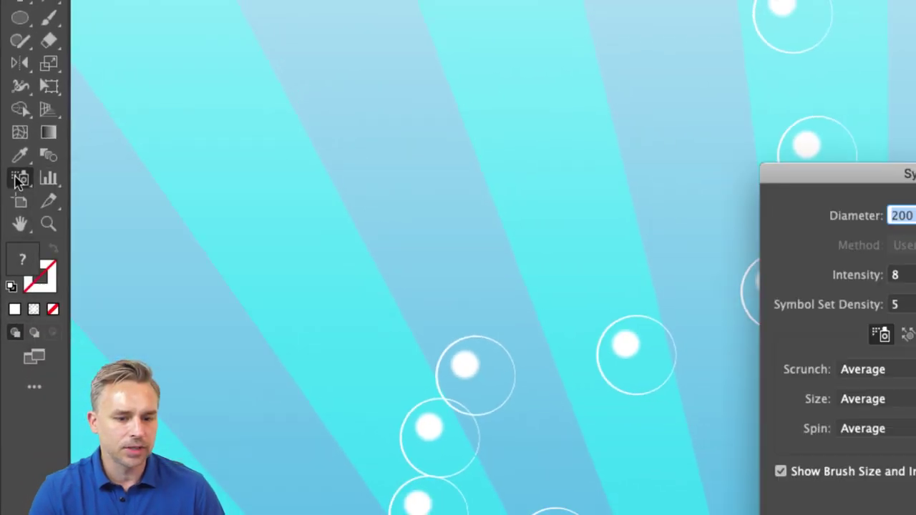
pyautogui.moveTo(405, 176); pyautogui.dragTo(431, 163)
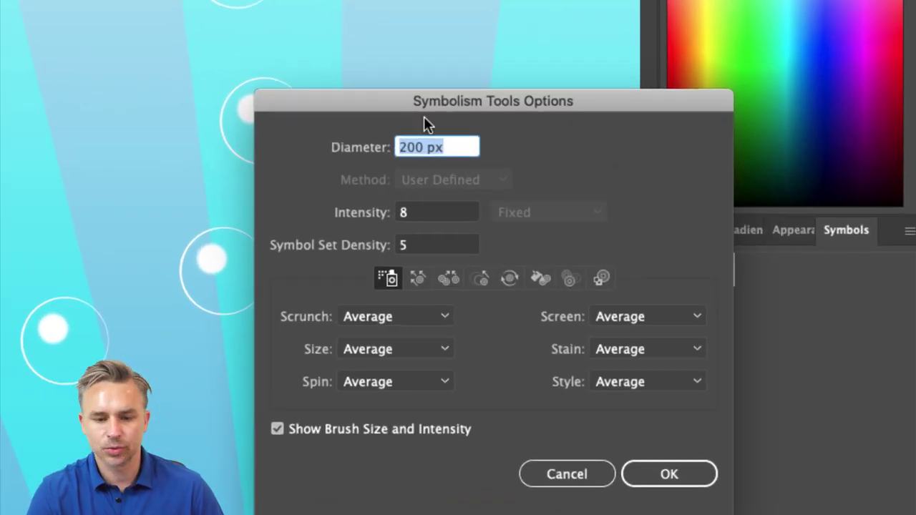
pyautogui.moveTo(427, 107); pyautogui.dragTo(450, 64)
pyautogui.click(437, 236)
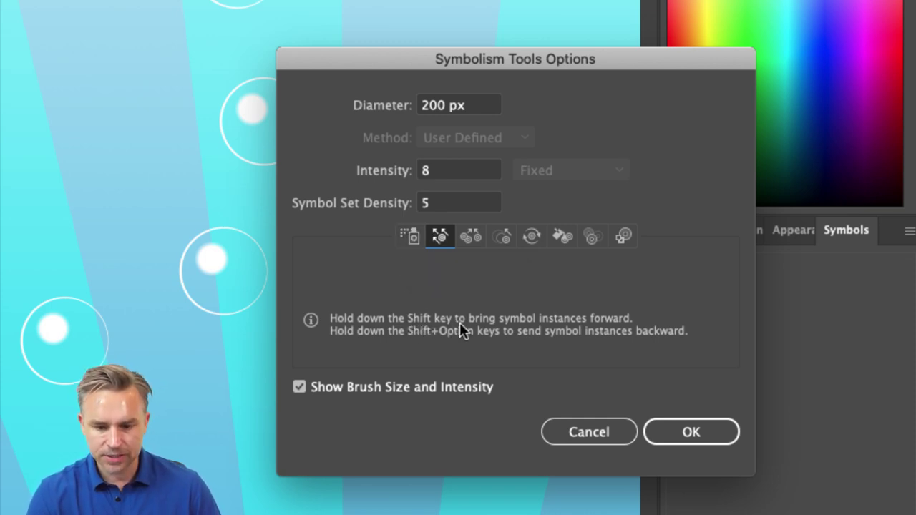
pyautogui.click(501, 237)
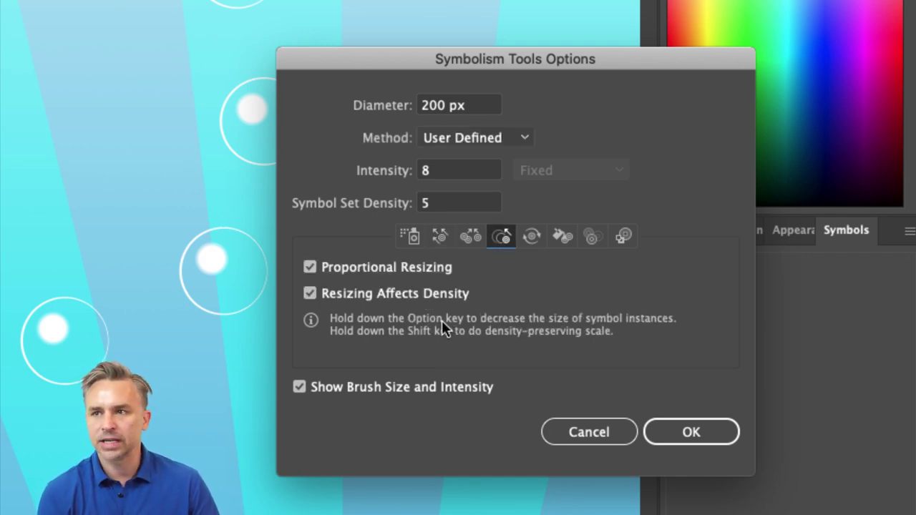
pyautogui.click(470, 237)
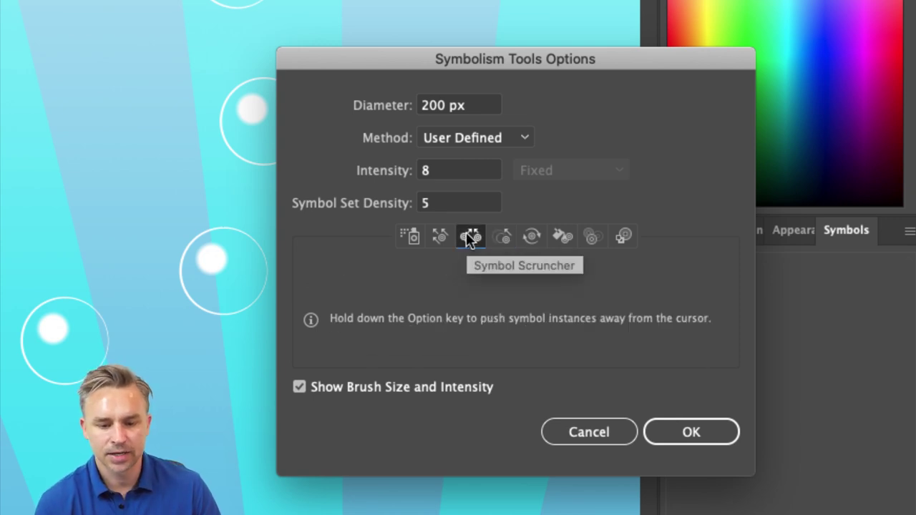
pyautogui.click(678, 433)
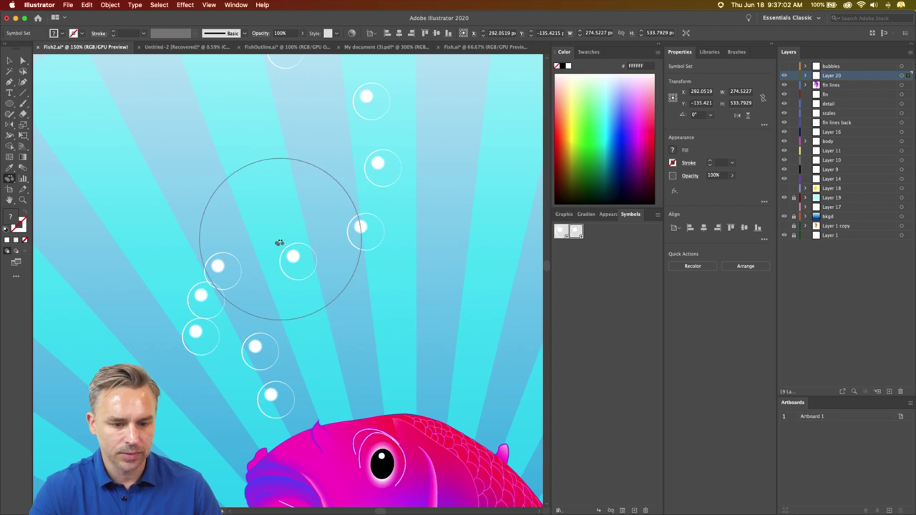
# - Try spreading the bubble set with the Symbol Scruncher, then undo it
pyautogui.click(263, 361)
pyautogui.moveTo(263, 362); pyautogui.dragTo(259, 364)
pyautogui.moveTo(8, 180)
pyautogui.mouseDown()
pyautogui.moveTo(34, 220)
pyautogui.moveTo(40, 213)
pyautogui.mouseUp()
pyautogui.press('cmd+z')
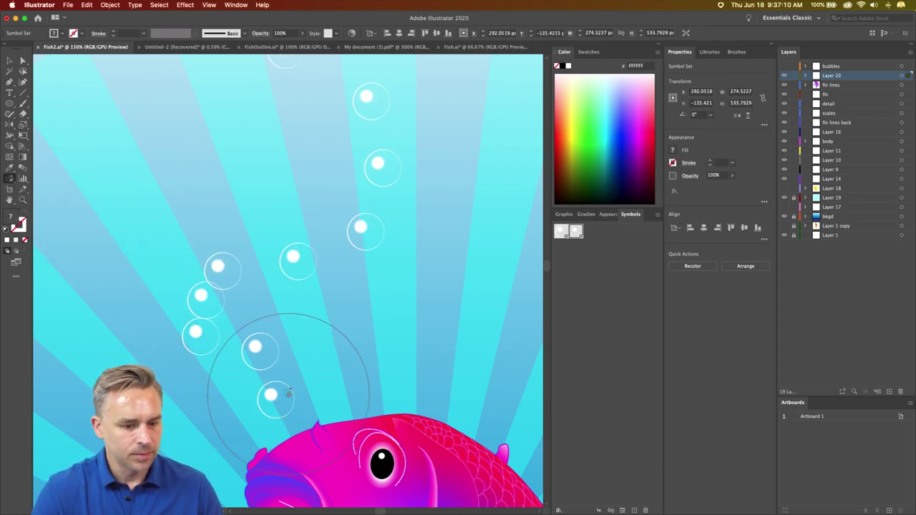
# - Shrink the bubbles nearest the koi's mouth with the Symbol Sizer and collapse the panels
pyautogui.moveTo(279, 389)
pyautogui.mouseDown()
pyautogui.moveTo(210, 302)
pyautogui.moveTo(200, 309)
pyautogui.moveTo(274, 280)
pyautogui.moveTo(361, 159)
pyautogui.moveTo(368, 86)
pyautogui.moveTo(271, 78)
pyautogui.moveTo(288, 66)
pyautogui.moveTo(241, 171)
pyautogui.mouseUp()
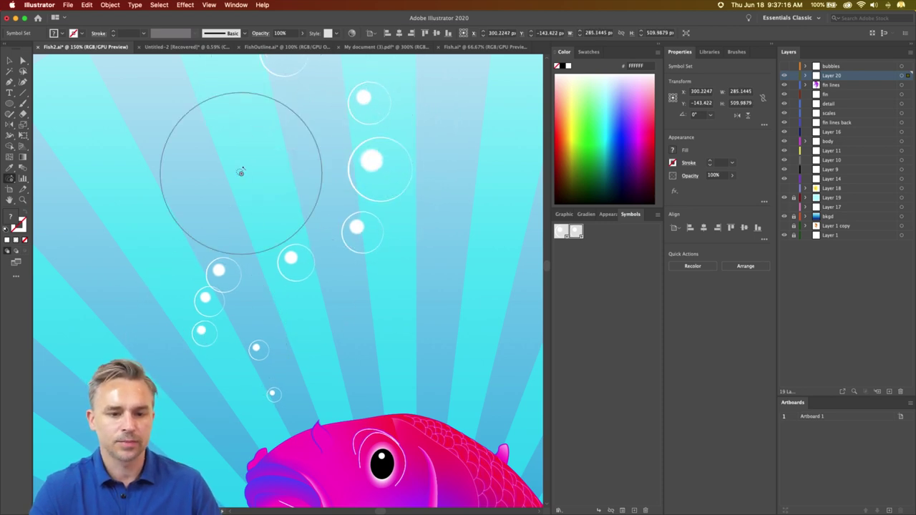
pyautogui.press('super+minus')
pyautogui.press('super+minus')
pyautogui.scroll(-5, 241, 171)
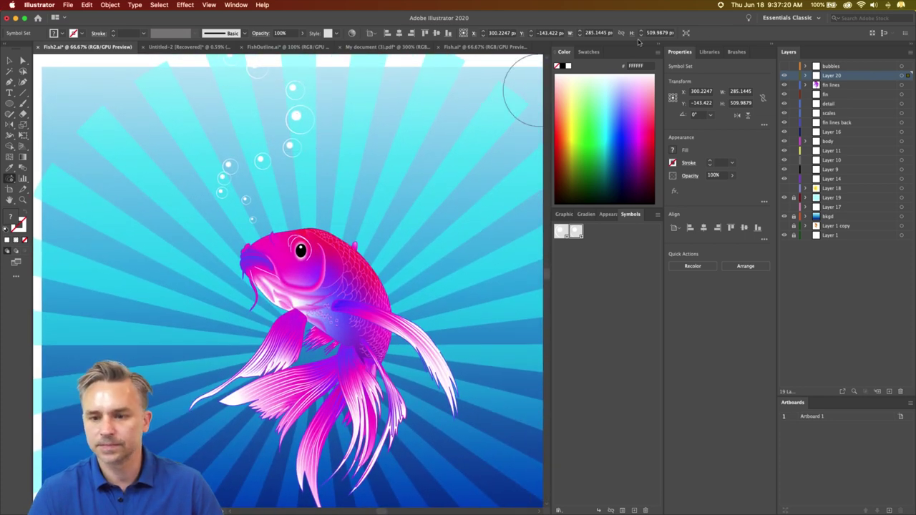
pyautogui.click(657, 46)
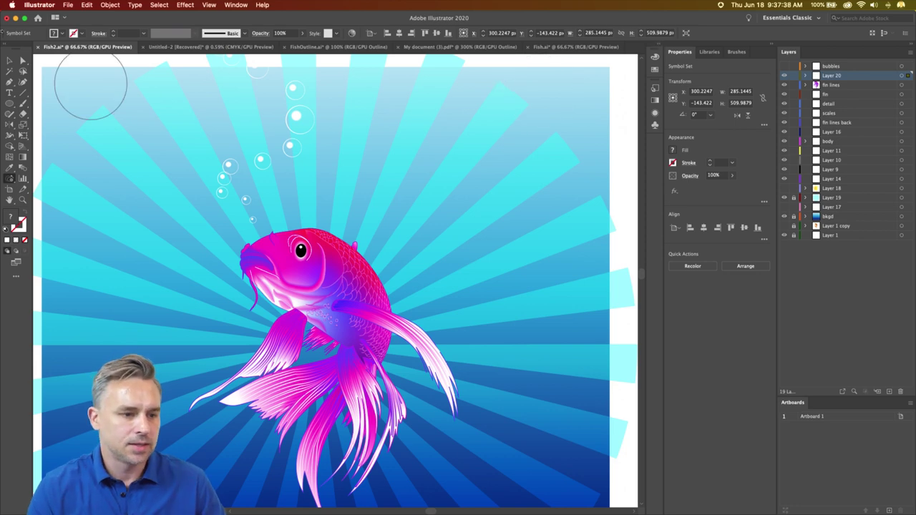
# - Select the koi fish group and head to Edit > Edit Colors for Recolor Artwork
pyautogui.press('v')
pyautogui.moveTo(198, 256); pyautogui.dragTo(243, 221)
pyautogui.click(439, 306)
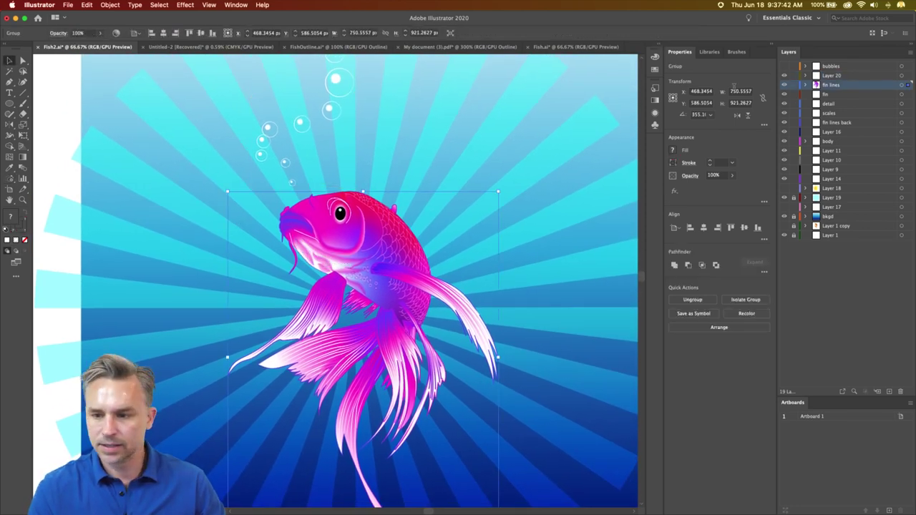
pyautogui.click(66, 5)
pyautogui.moveTo(84, 5)
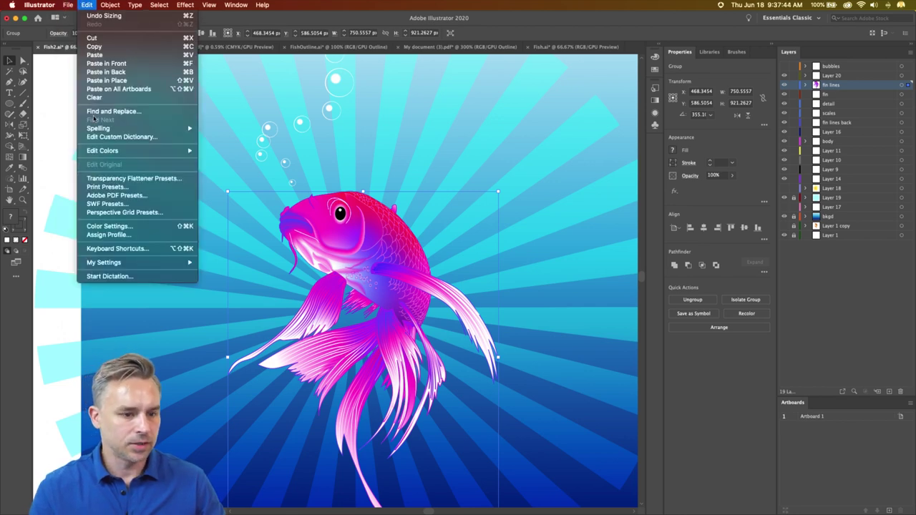
pyautogui.moveTo(100, 151)
pyautogui.click(218, 151)
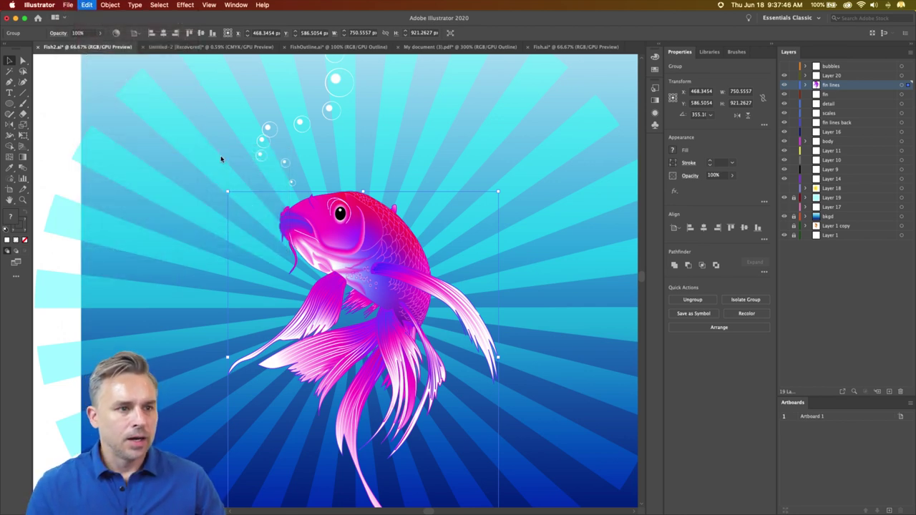
pyautogui.click(609, 159)
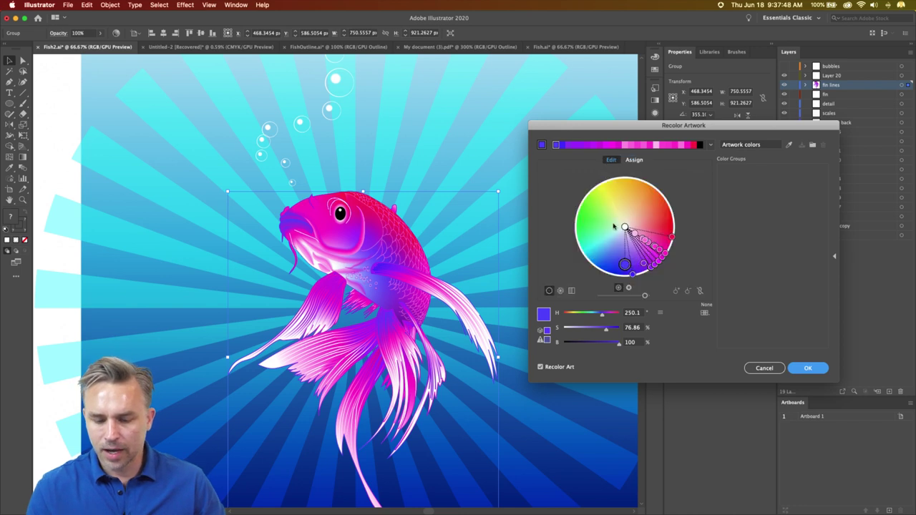
pyautogui.moveTo(625, 266); pyautogui.dragTo(648, 278)
pyautogui.click(764, 368)
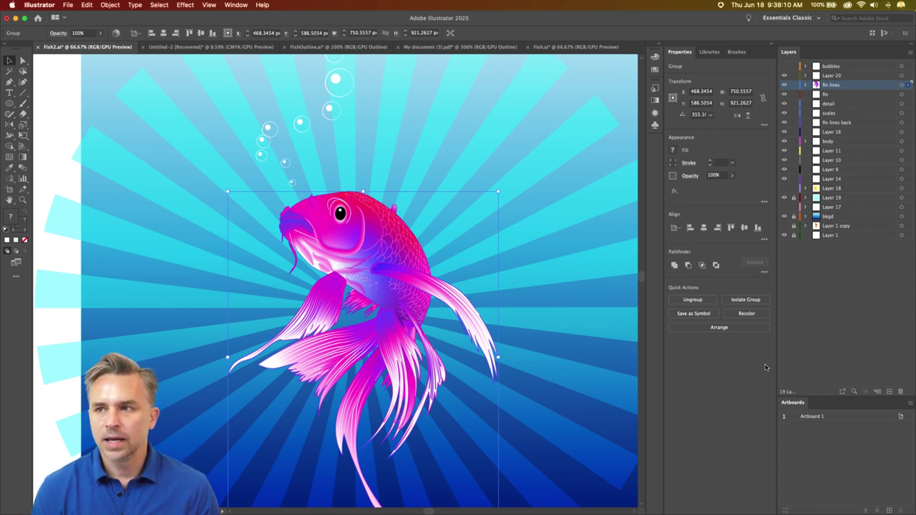
# - Add a new layer above Layer 20 and deselect the fish group
pyautogui.click(864, 75)
pyautogui.click(890, 393)
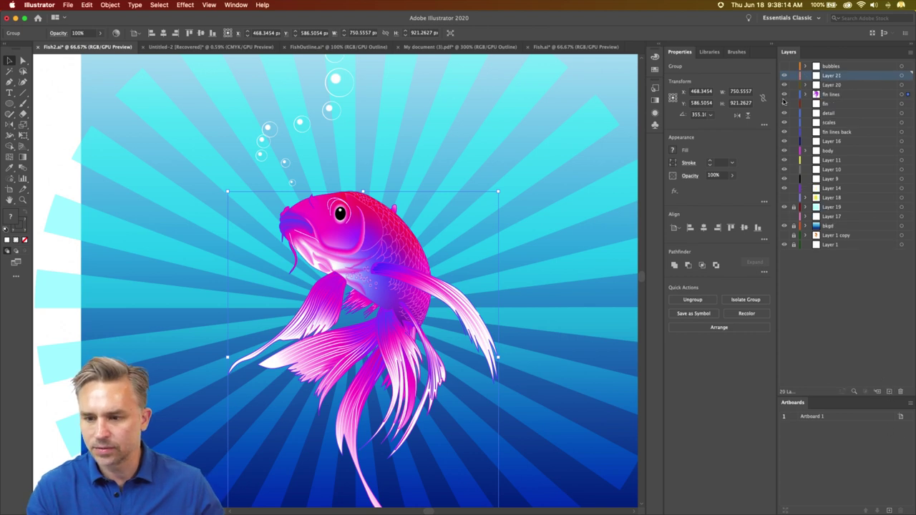
pyautogui.click(484, 284)
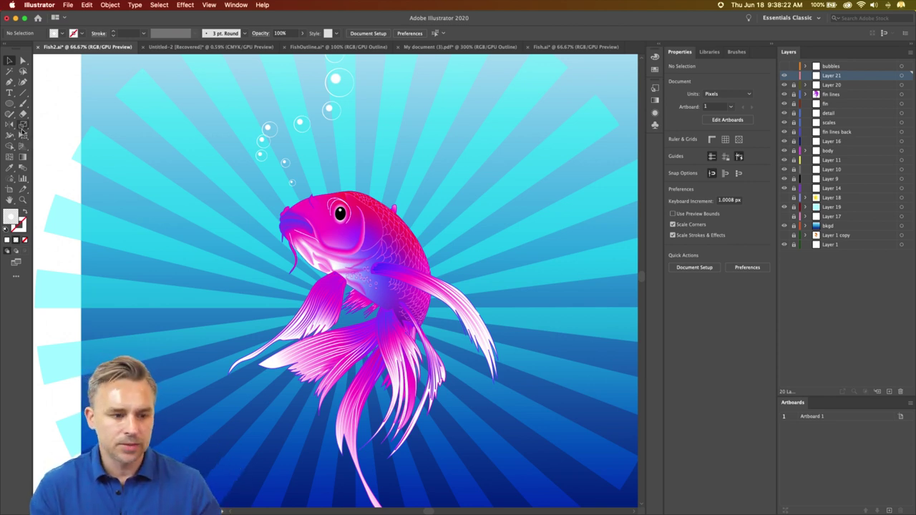
# - Type 'KOI FISH' on the poster, then enlarge it and move it toward the top
pyautogui.click(9, 93)
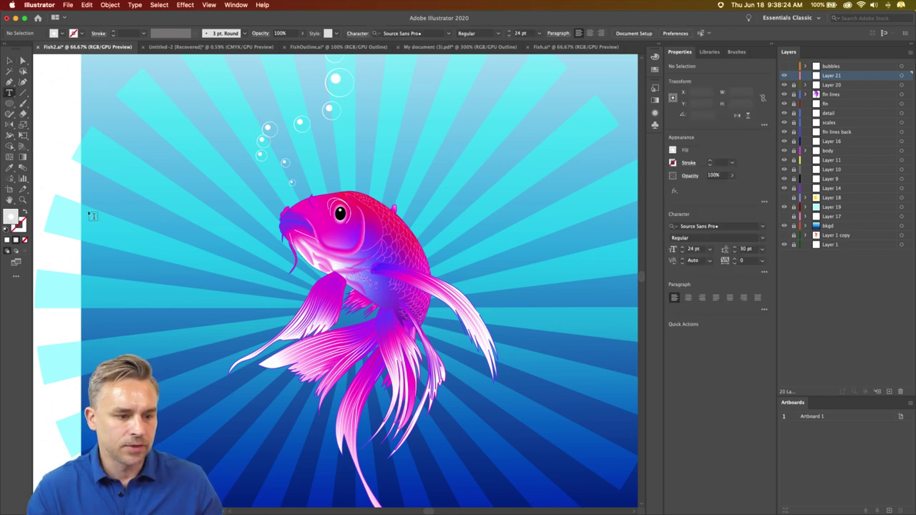
pyautogui.click(191, 200)
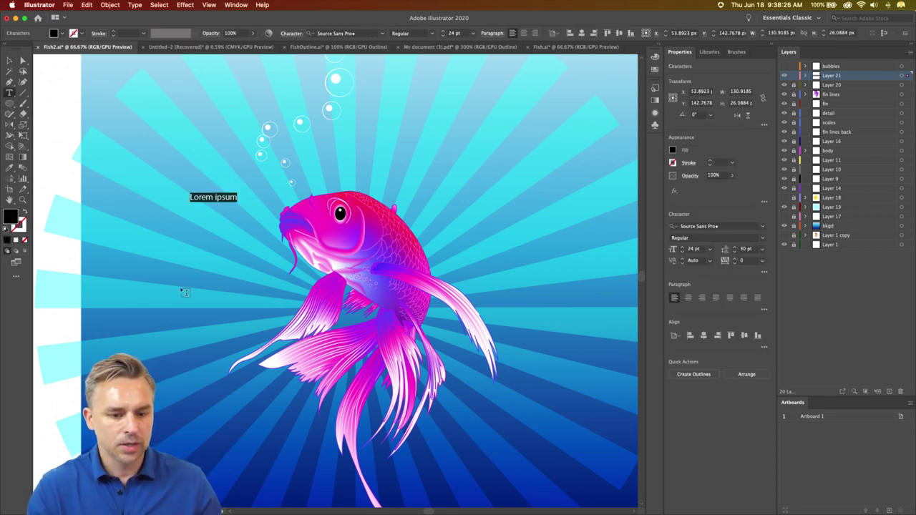
pyautogui.write('KO')
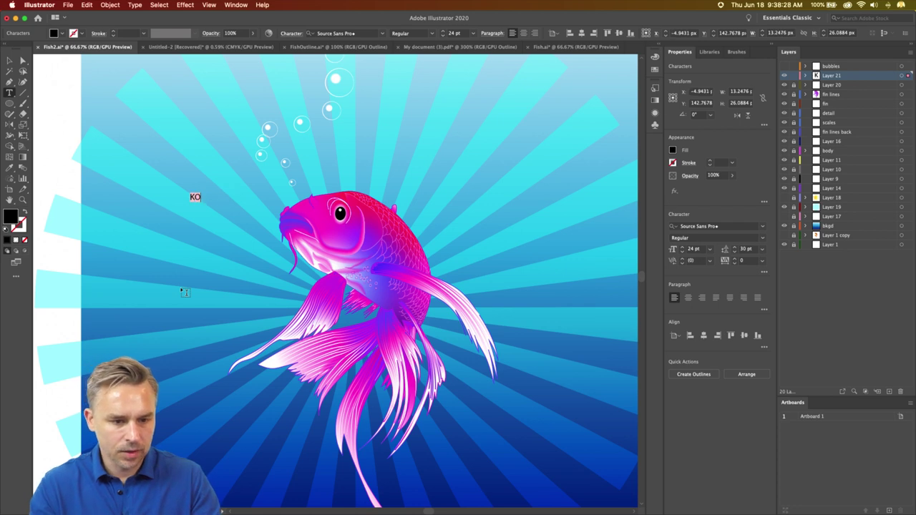
pyautogui.write('I FISH')
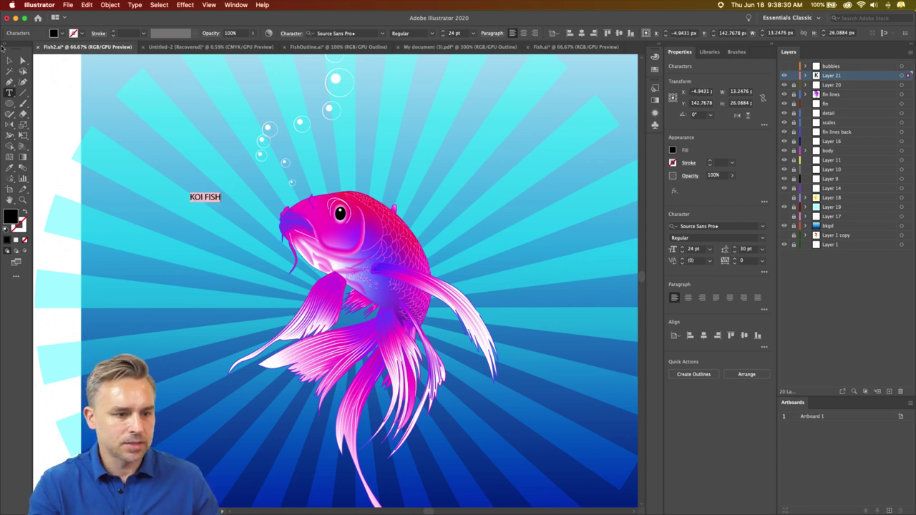
pyautogui.click(9, 62)
pyautogui.moveTo(227, 202); pyautogui.dragTo(613, 306)
pyautogui.moveTo(353, 249); pyautogui.dragTo(302, 162)
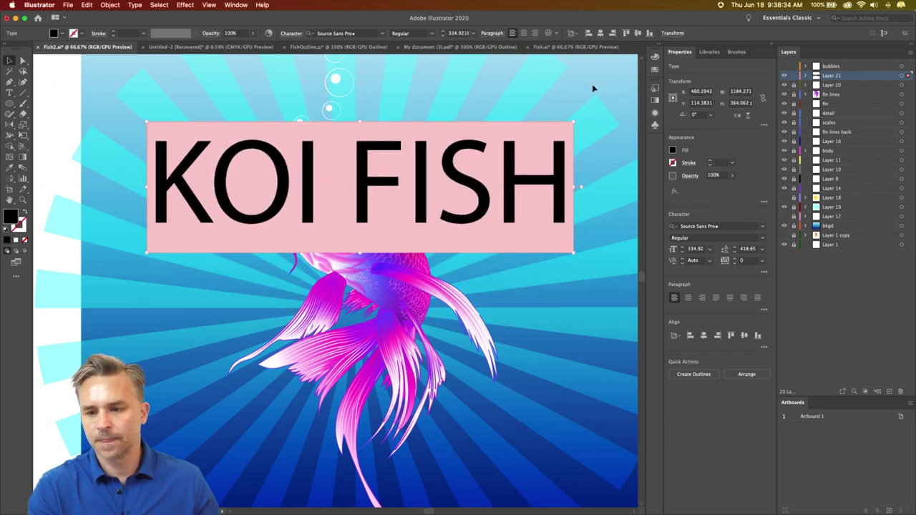
# - Set the KOI FISH title to the Virna font, found under the Decorative classification
pyautogui.click(764, 228)
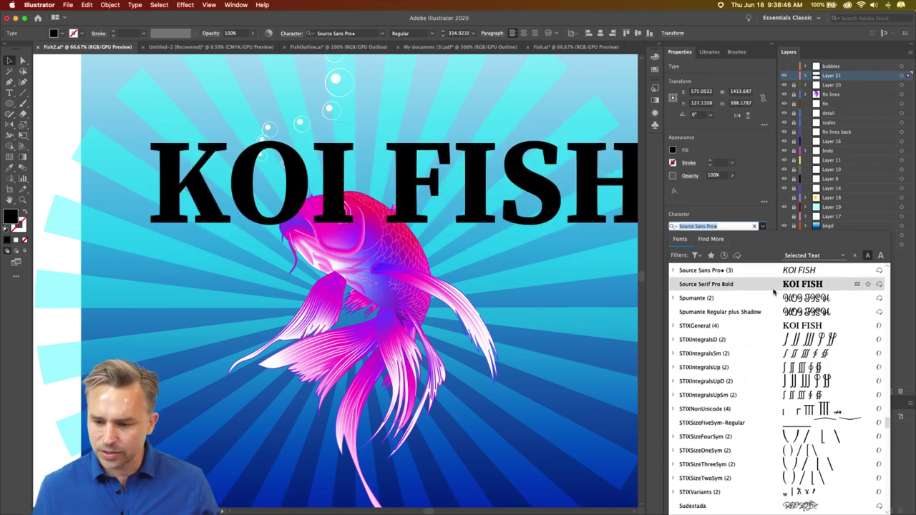
pyautogui.click(697, 255)
pyautogui.click(686, 327)
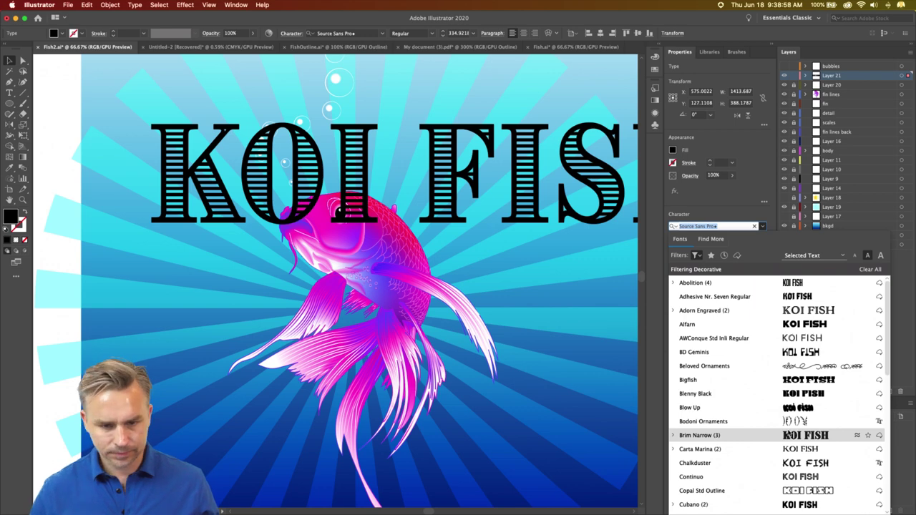
pyautogui.scroll(-10, 787, 433)
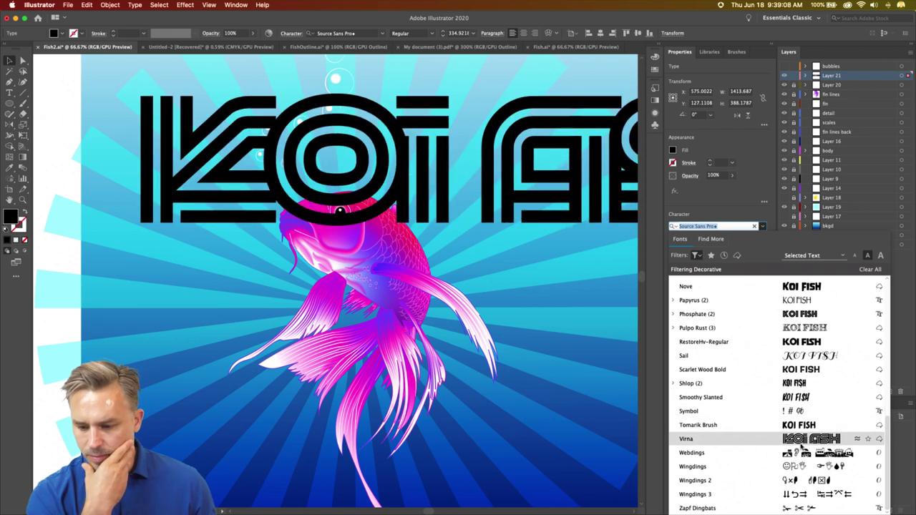
pyautogui.click(801, 444)
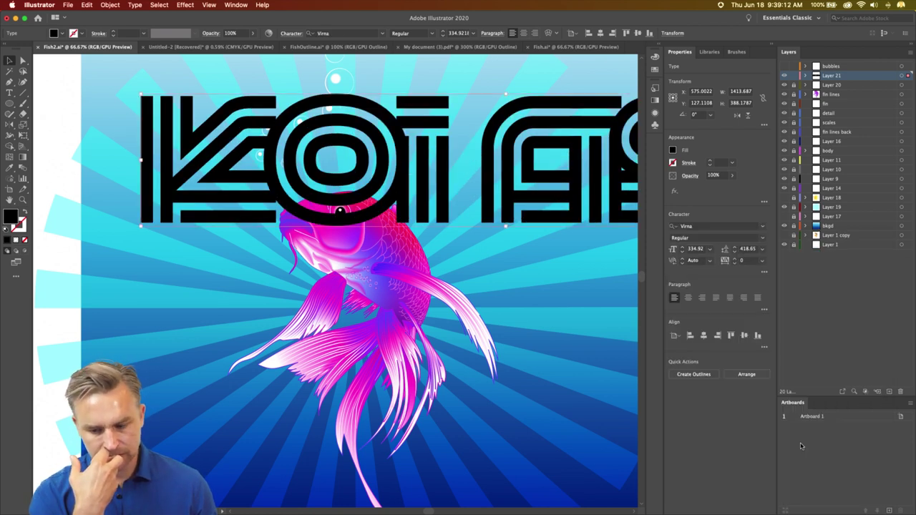
# - Set the title's font size to 50 pt
pyautogui.click(454, 33)
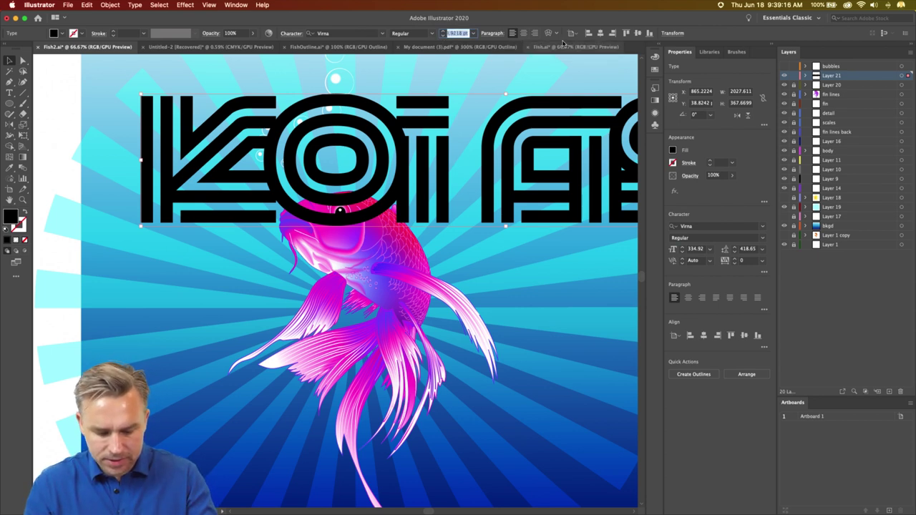
pyautogui.write('50')
pyautogui.press('Return')
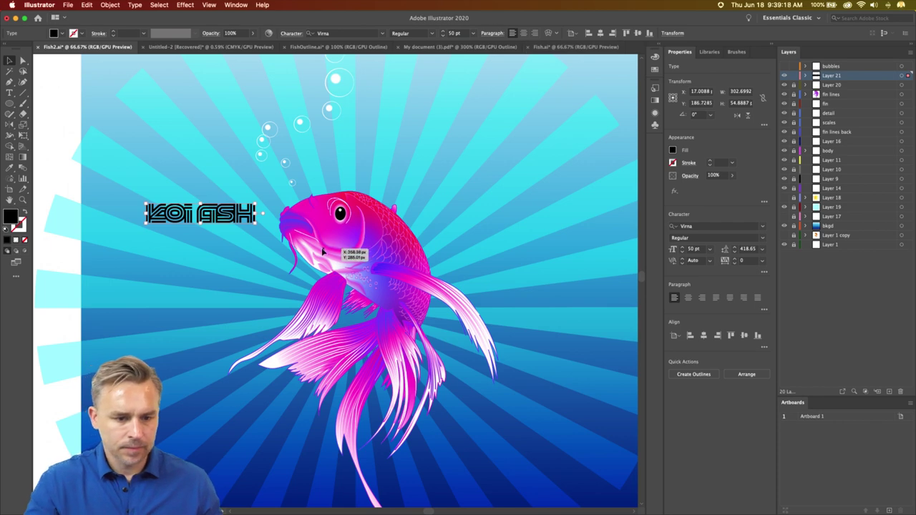
# - Scale the title to about 189 pt, centre-align it and place it across the poster top
pyautogui.moveTo(256, 223); pyautogui.dragTo(559, 384)
pyautogui.moveTo(266, 230); pyautogui.dragTo(265, 143)
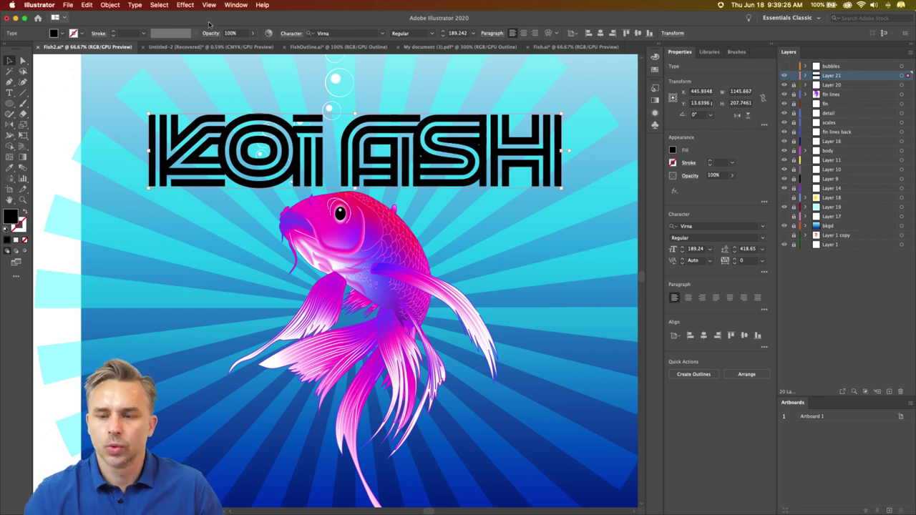
pyautogui.click(688, 297)
pyautogui.moveTo(162, 147); pyautogui.dragTo(395, 148)
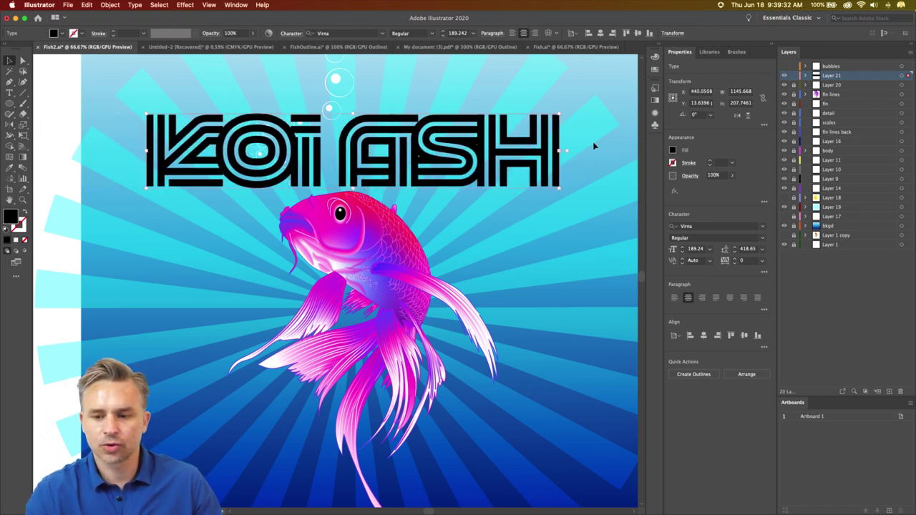
pyautogui.click(673, 151)
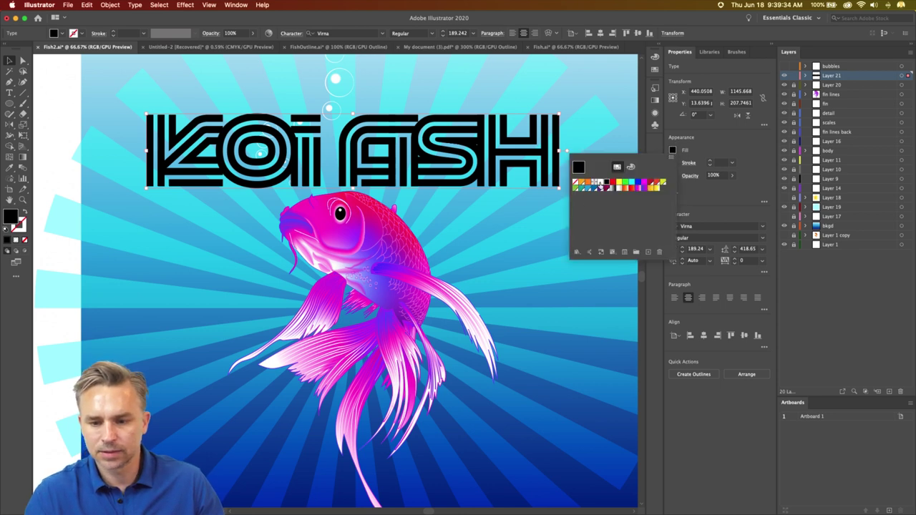
# - Fill the KOI FISH title white, and draw then delete a trial outline circle beside the koi
pyautogui.click(597, 183)
pyautogui.click(711, 142)
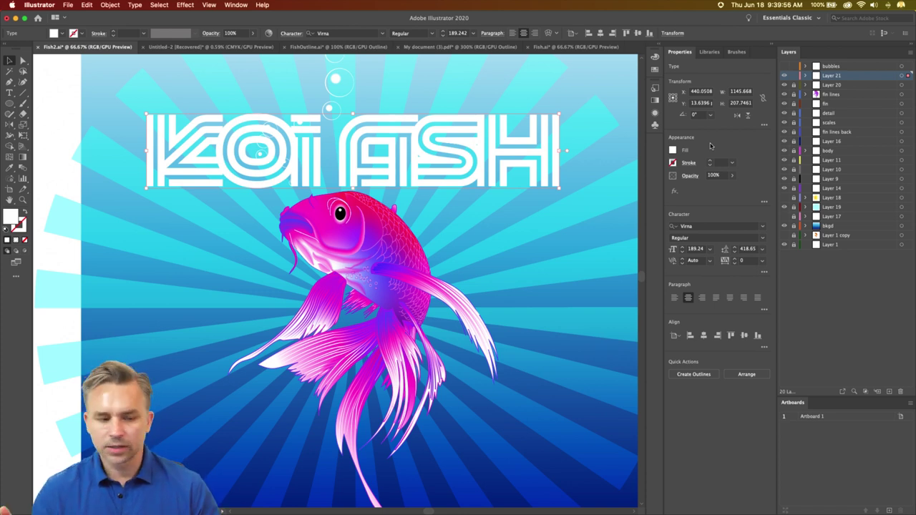
pyautogui.click(10, 104)
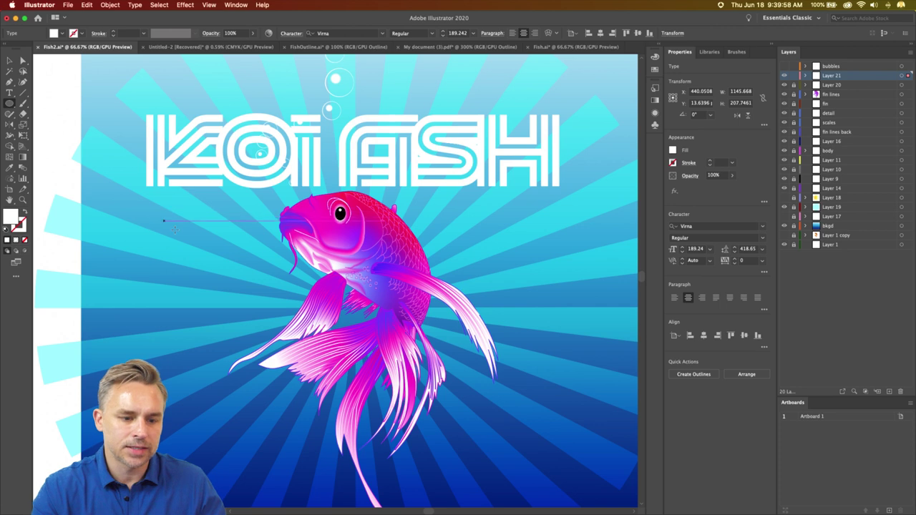
pyautogui.moveTo(184, 231); pyautogui.dragTo(204, 253)
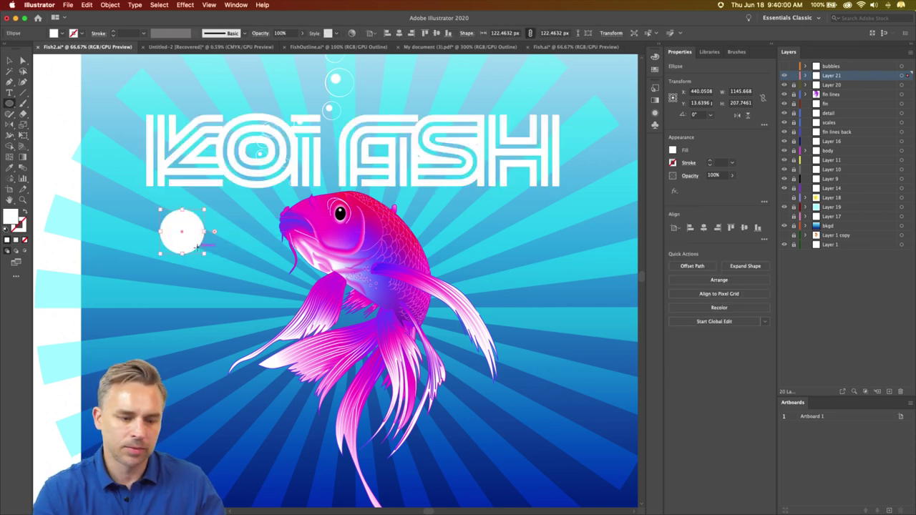
pyautogui.click(9, 60)
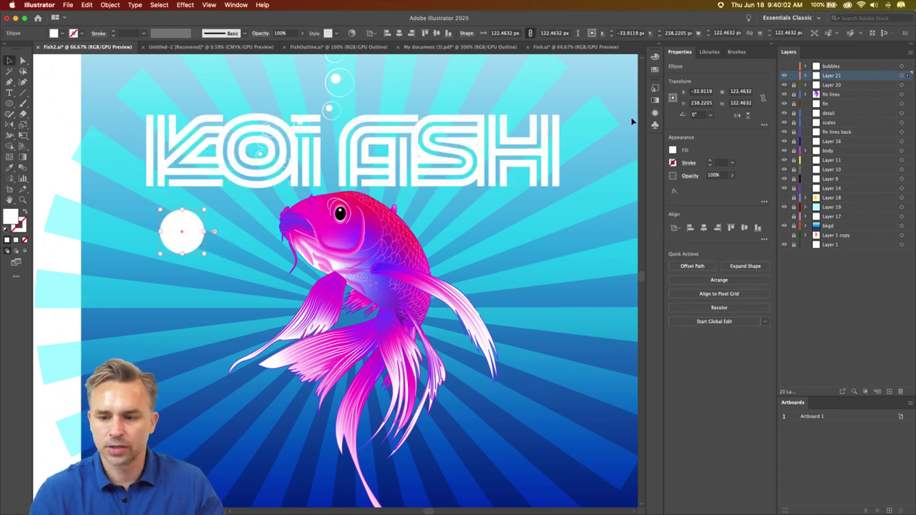
pyautogui.click(24, 213)
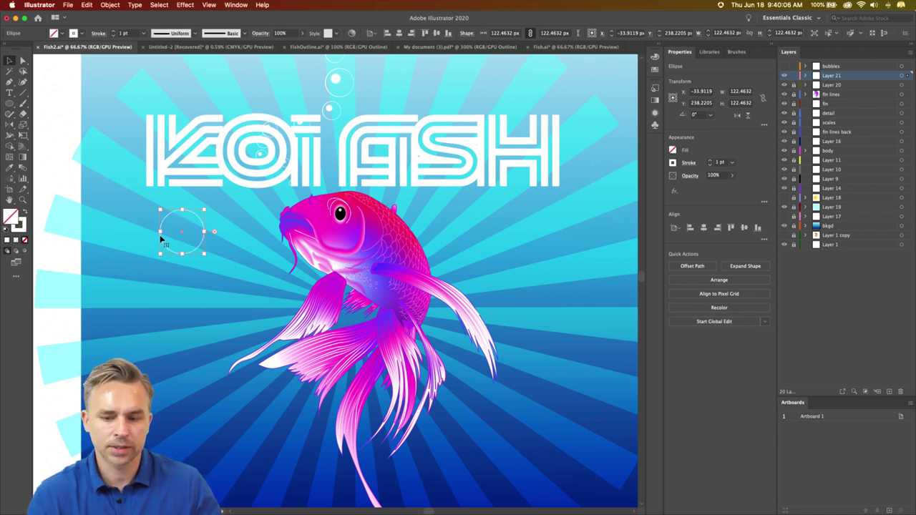
pyautogui.press('super+shift+a')
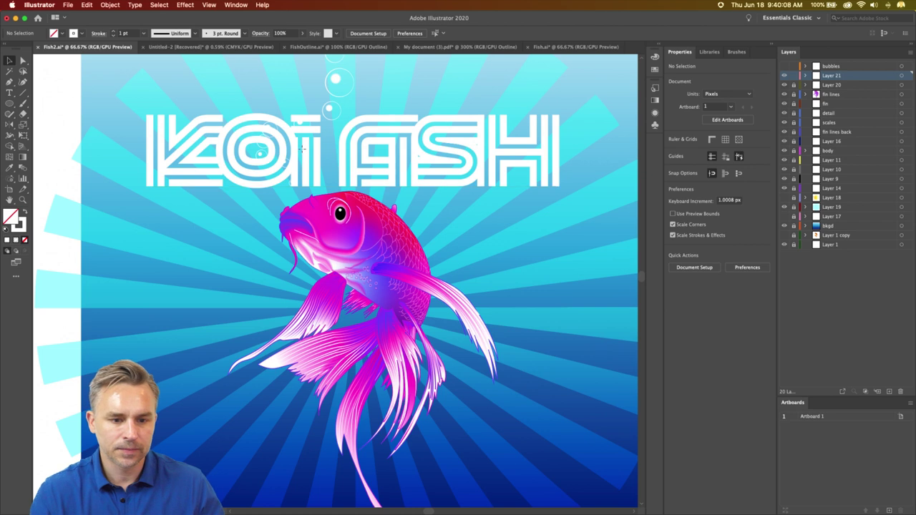
pyautogui.click(227, 118)
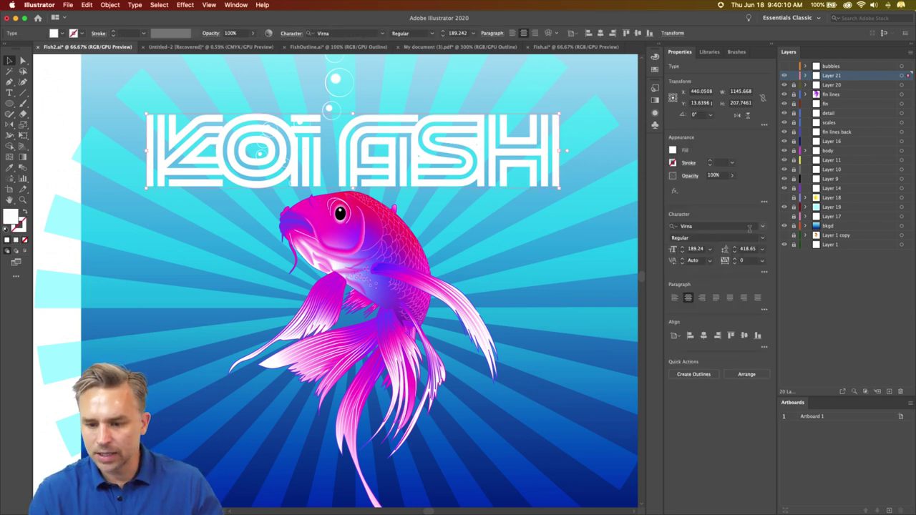
# - Change the title font to AWConque Std Inli Regular and nudge it up slightly
pyautogui.click(763, 226)
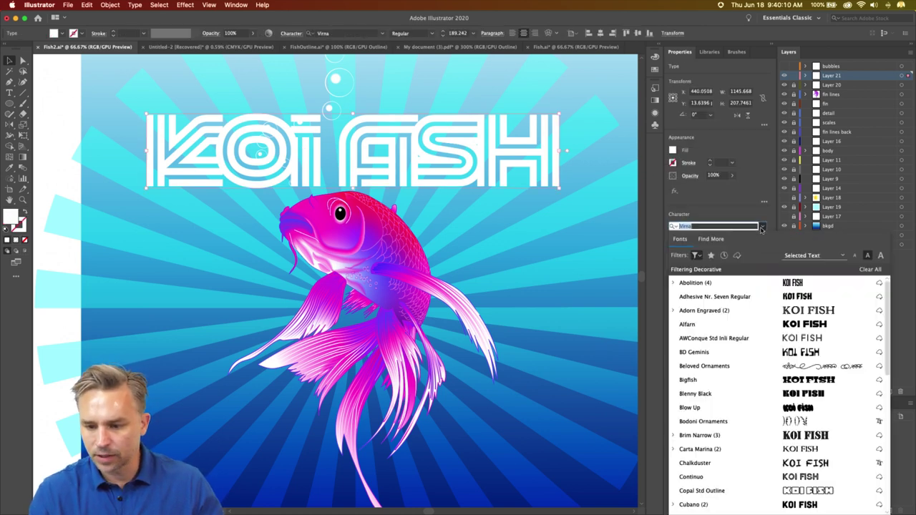
pyautogui.click(776, 338)
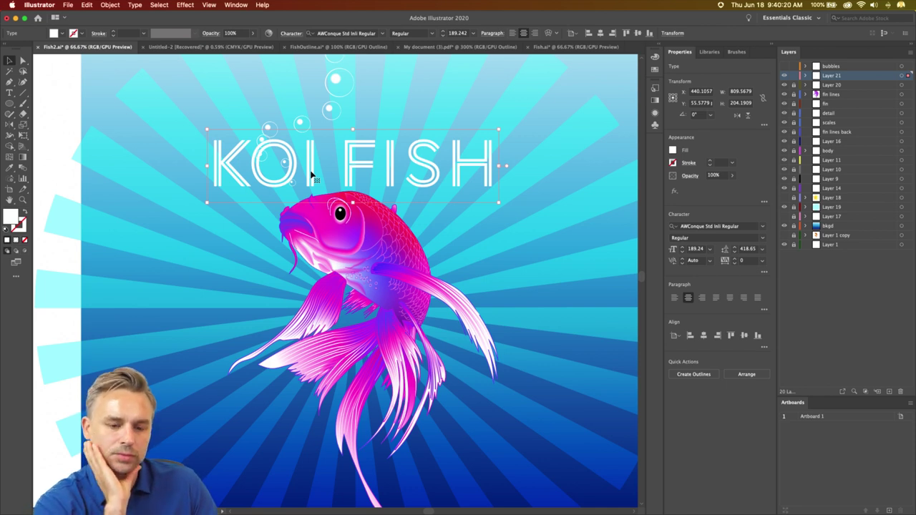
pyautogui.moveTo(312, 176); pyautogui.dragTo(312, 171)
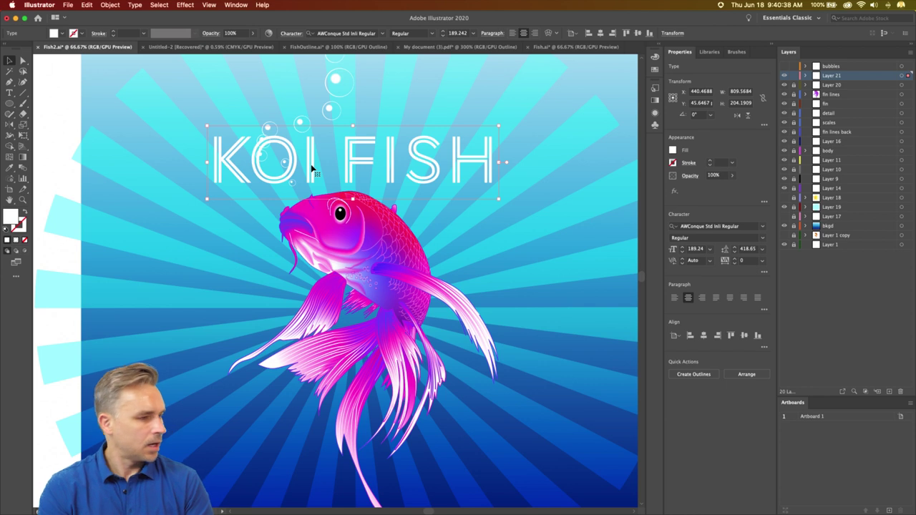
# - Replace the KOI FISH title text with the new name heading
pyautogui.doubleClick(312, 169)
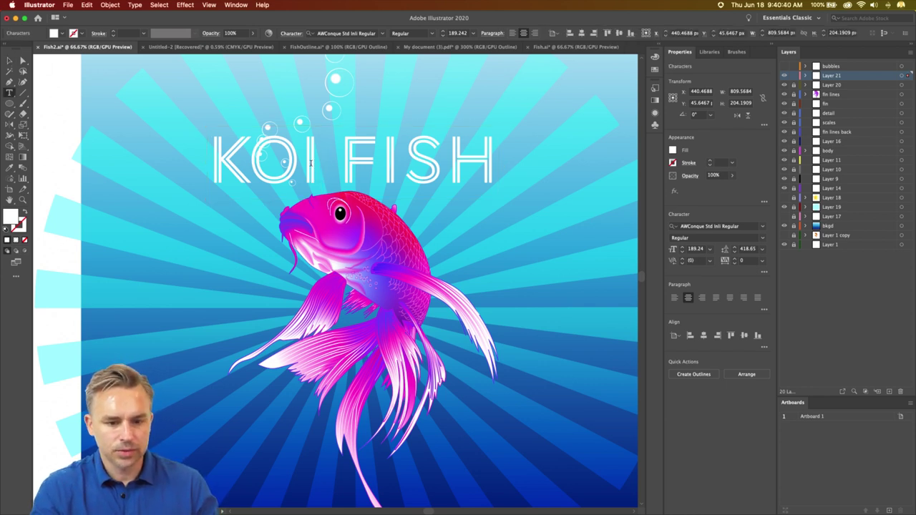
pyautogui.doubleClick(310, 163)
pyautogui.click(310, 163)
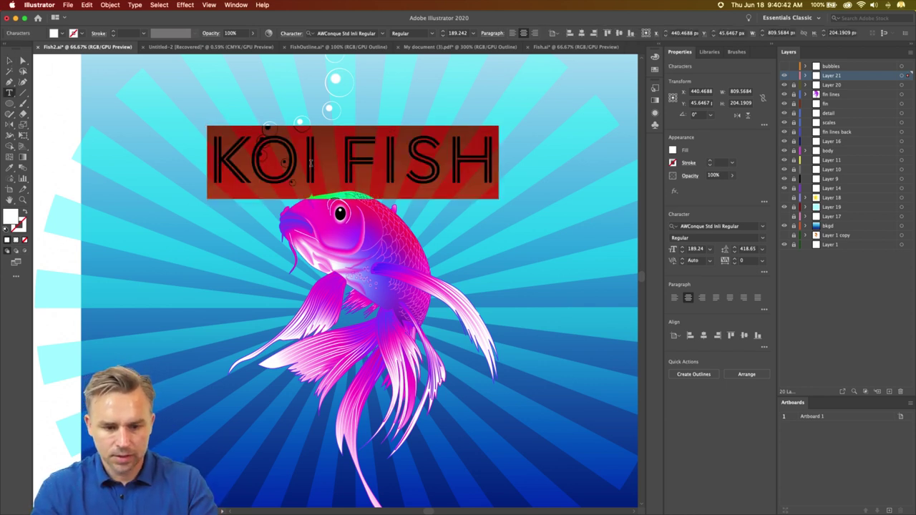
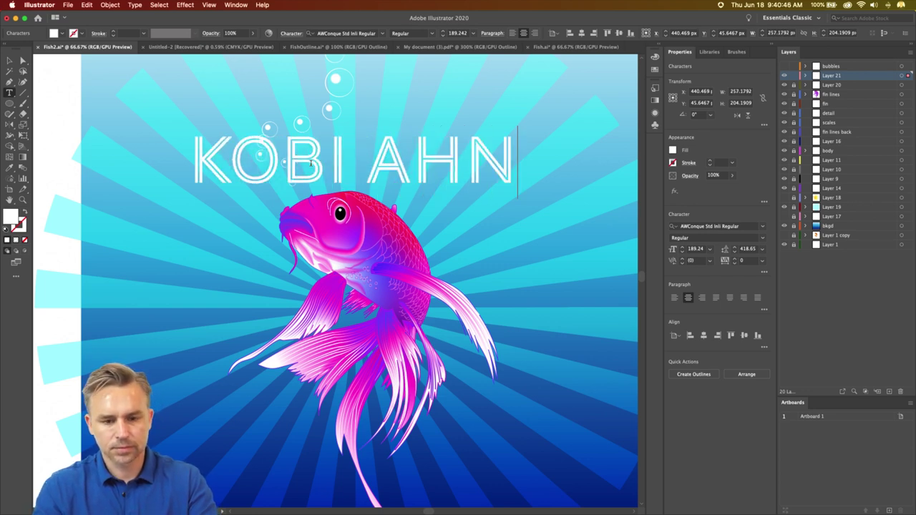
pyautogui.click(11, 62)
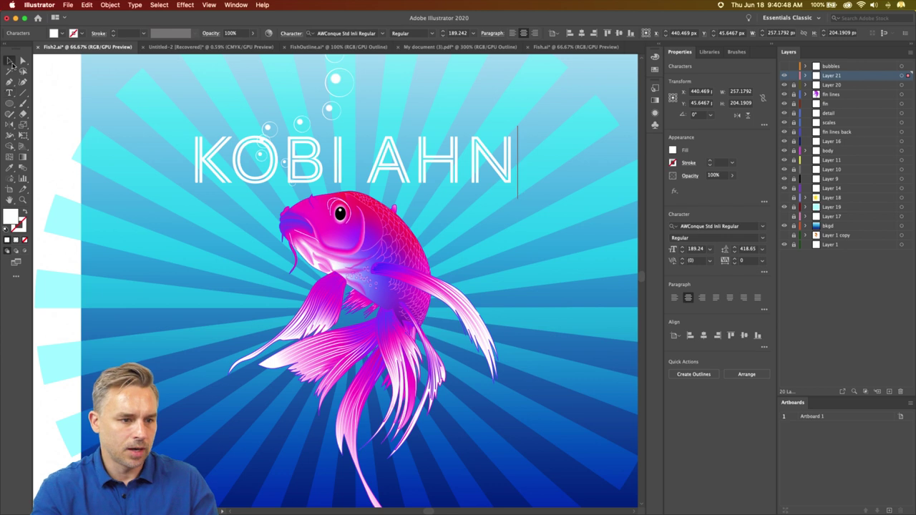
# - Duplicate the heading below the fish, retype it as 'SUSHI', and move it lower
pyautogui.moveTo(245, 170); pyautogui.dragTo(250, 385)
pyautogui.doubleClick(250, 385)
pyautogui.press('super+a')
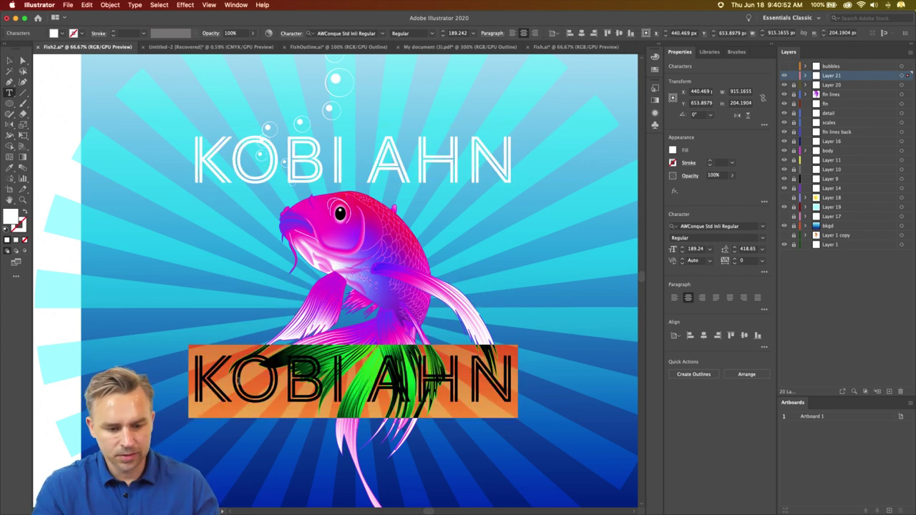
pyautogui.write('D')
pyautogui.press('BackSpace')
pyautogui.write('SU')
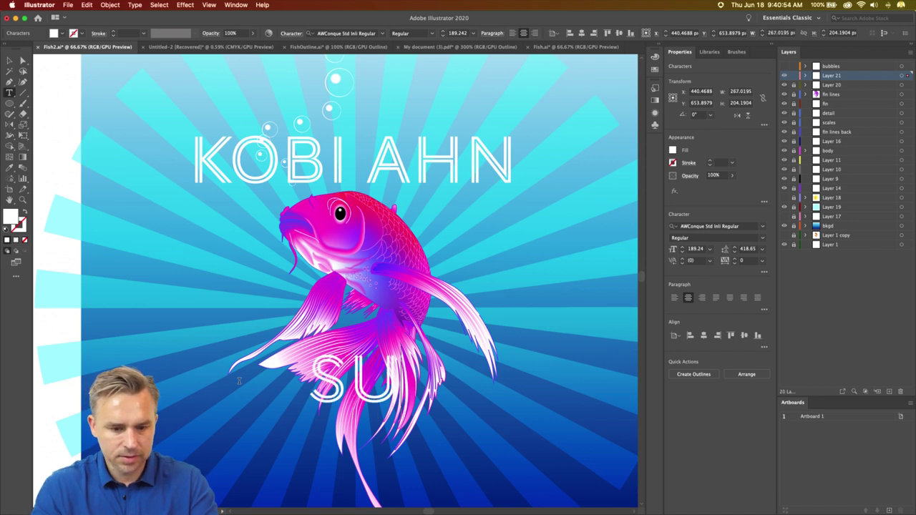
pyautogui.write('SHI')
pyautogui.press('Escape')
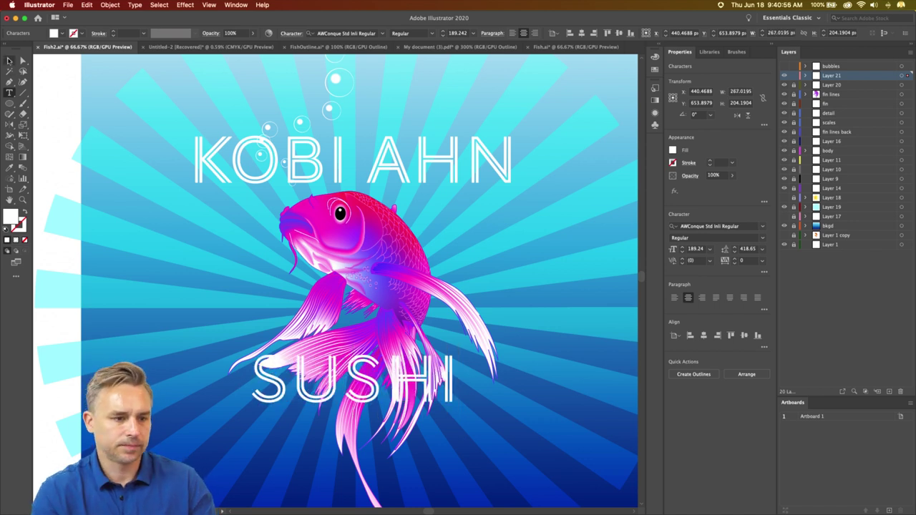
pyautogui.moveTo(320, 409); pyautogui.dragTo(319, 470)
pyautogui.hscroll(-2, 301, 176)
pyautogui.scroll(-1, 300, 175)
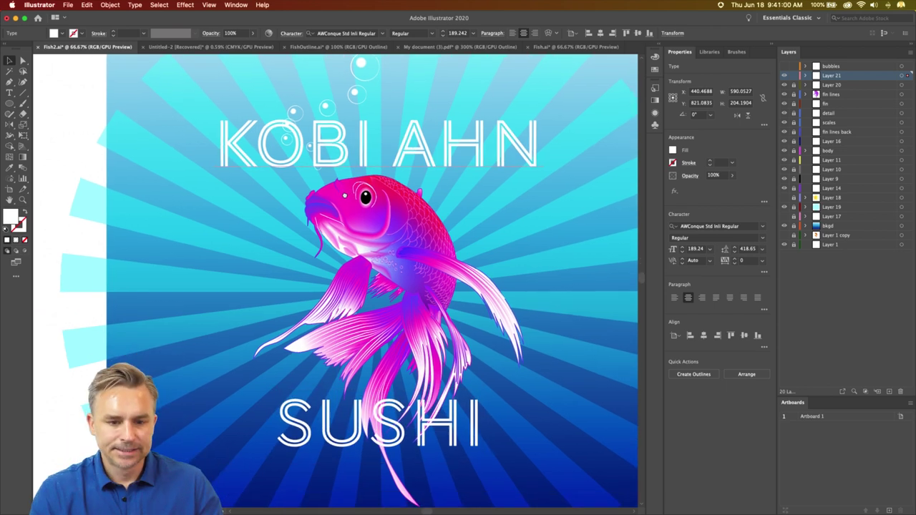
# - Draw a large white circle, about 1070 px wide, over the centre of the poster
pyautogui.click(258, 165)
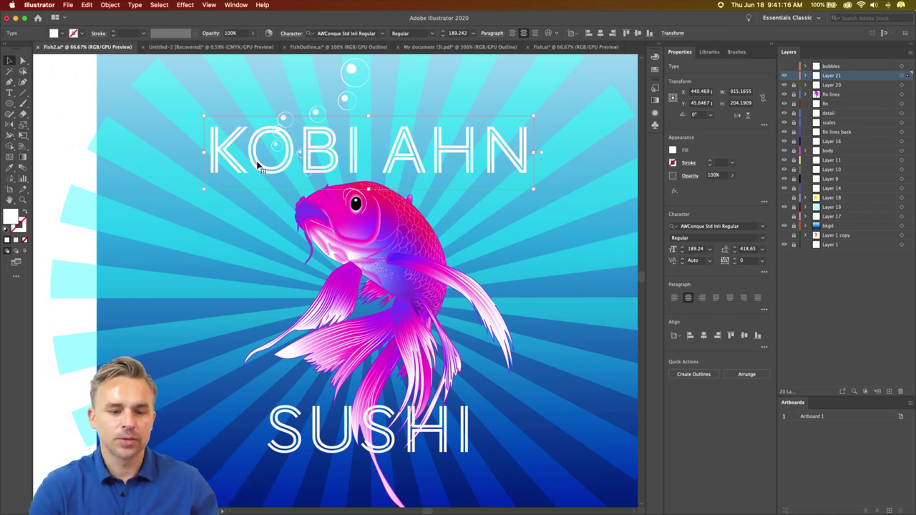
pyautogui.moveTo(9, 103); pyautogui.dragTo(58, 126)
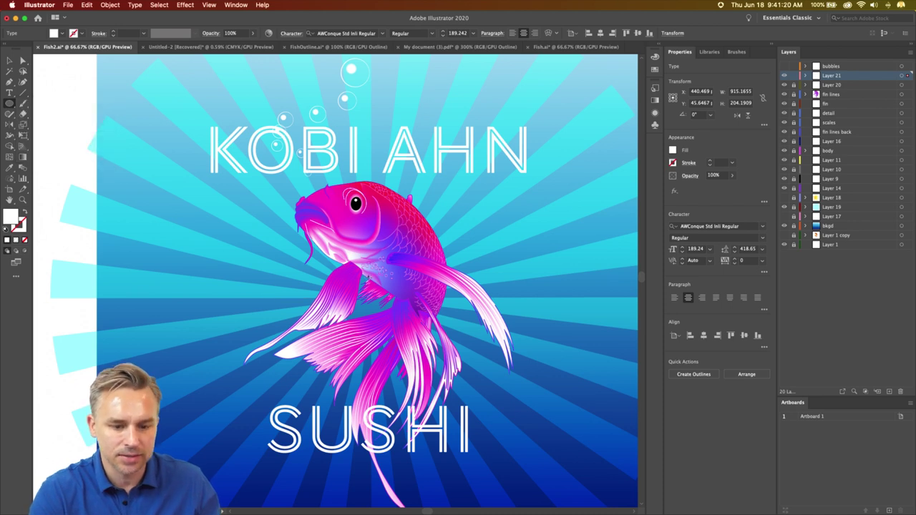
pyautogui.moveTo(369, 283)
pyautogui.mouseDown()
pyautogui.moveTo(401, 301)
pyautogui.moveTo(470, 451)
pyautogui.moveTo(443, 408)
pyautogui.mouseUp()
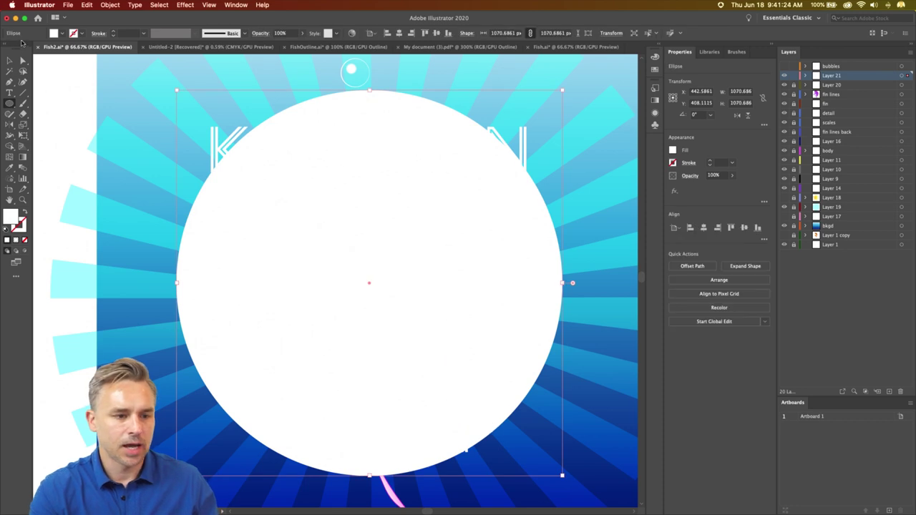
# - Cut a smaller inner copy out of the circle with Pathfinder Minus Front to form a ring
pyautogui.click(9, 63)
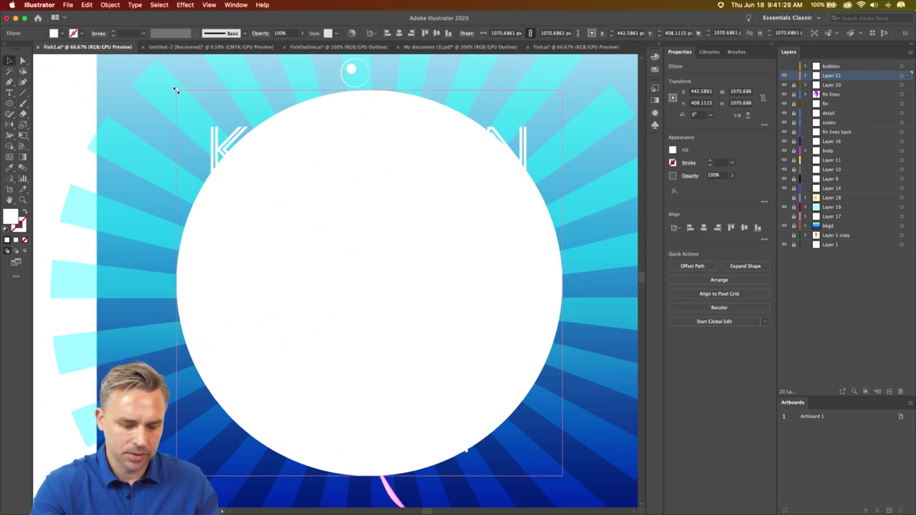
pyautogui.moveTo(176, 91); pyautogui.dragTo(208, 135)
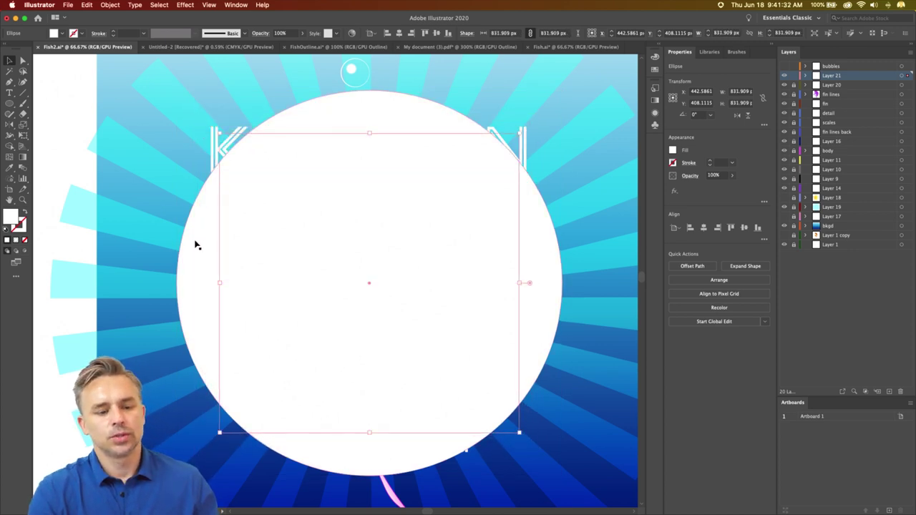
pyautogui.press('super+z')
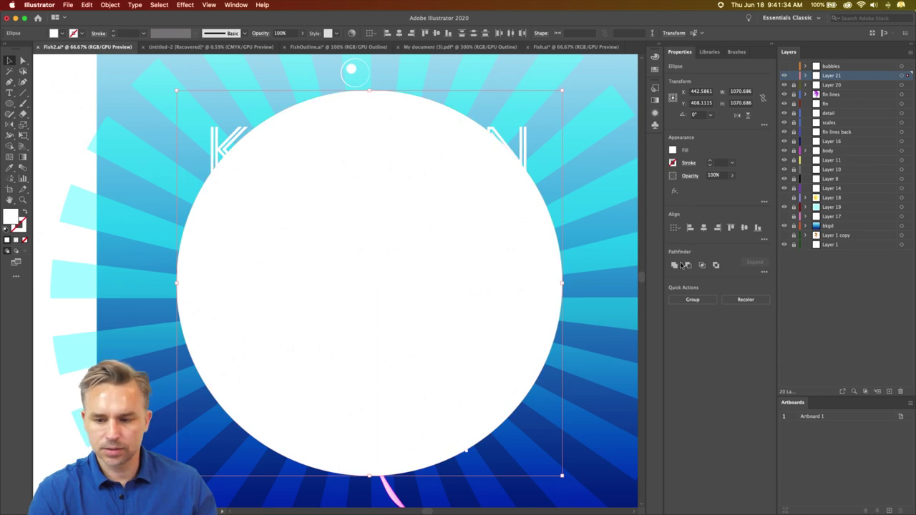
pyautogui.click(688, 266)
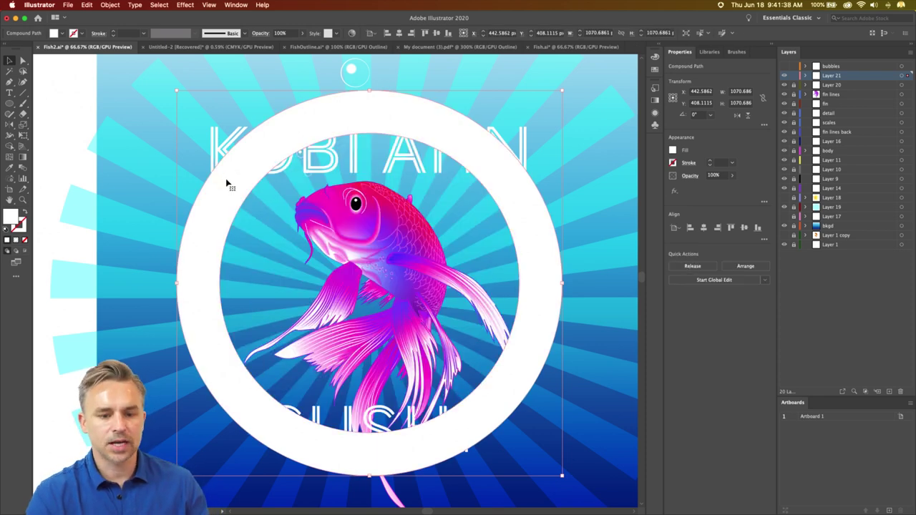
# - Shrink the ring to about 963 px and centre it around the koi
pyautogui.moveTo(226, 180); pyautogui.dragTo(227, 198)
pyautogui.moveTo(176, 112); pyautogui.dragTo(195, 152)
pyautogui.moveTo(269, 225); pyautogui.dragTo(245, 228)
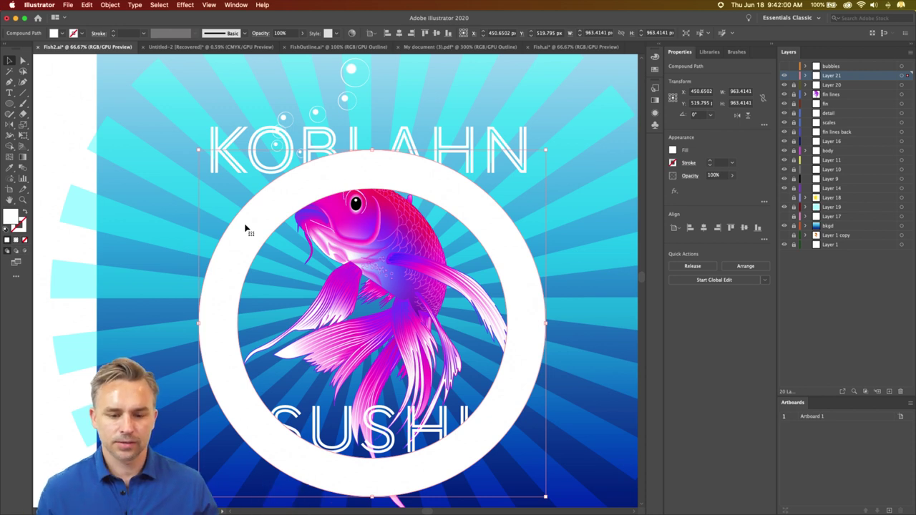
pyautogui.scroll(-3, 351, 203)
pyautogui.scroll(2, 351, 204)
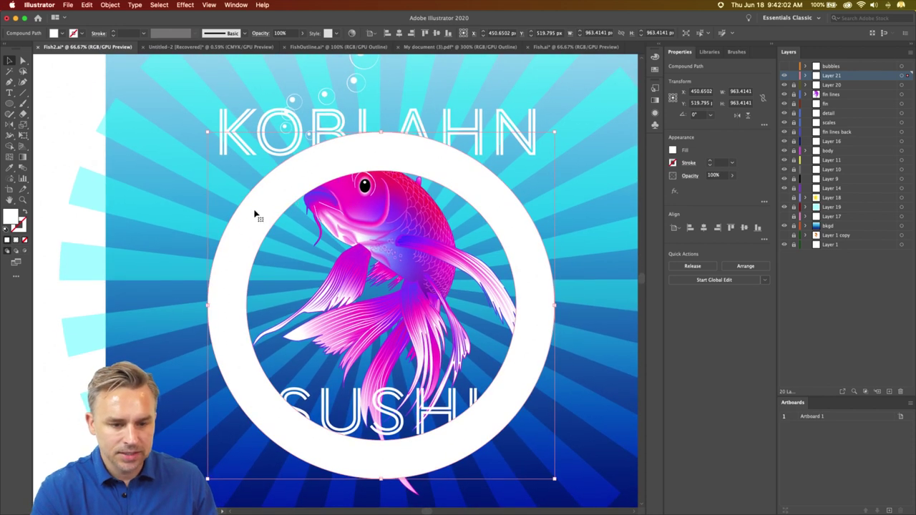
pyautogui.moveTo(253, 213); pyautogui.dragTo(252, 197)
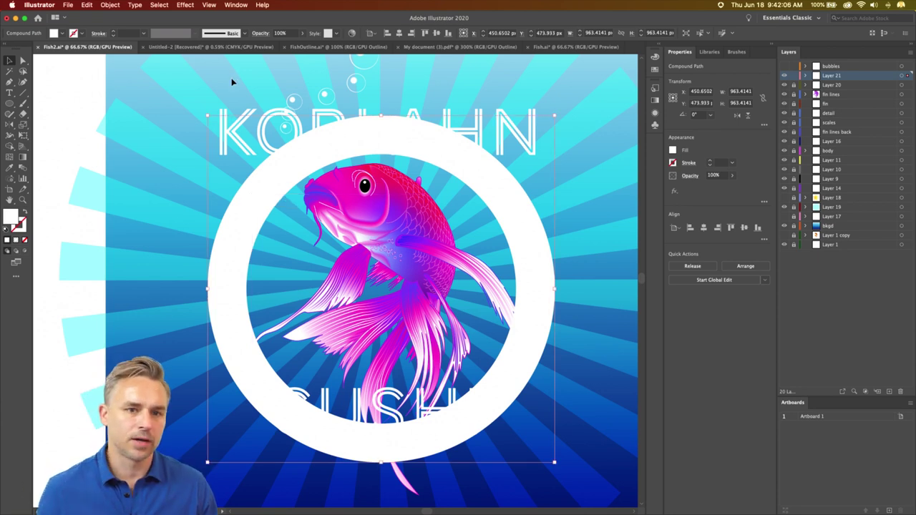
# - Set the top name heading in the bold Alfarn font
pyautogui.click(220, 115)
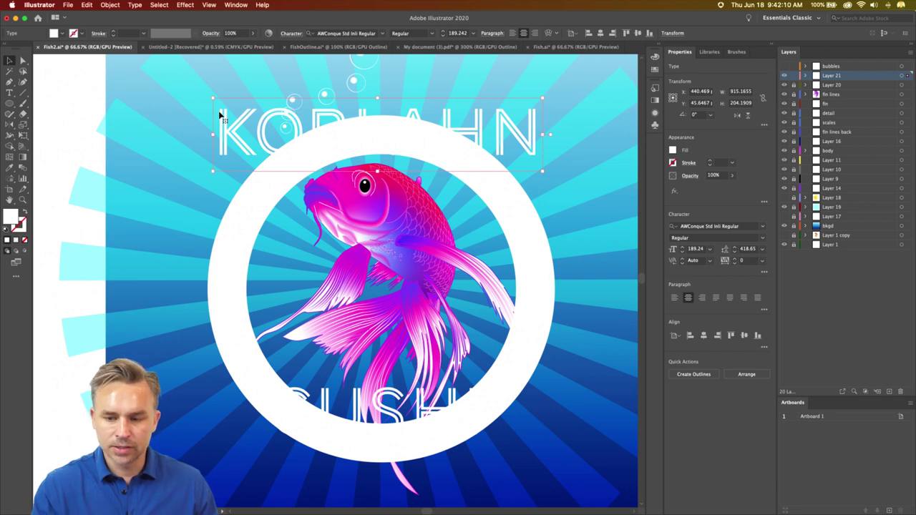
pyautogui.click(763, 226)
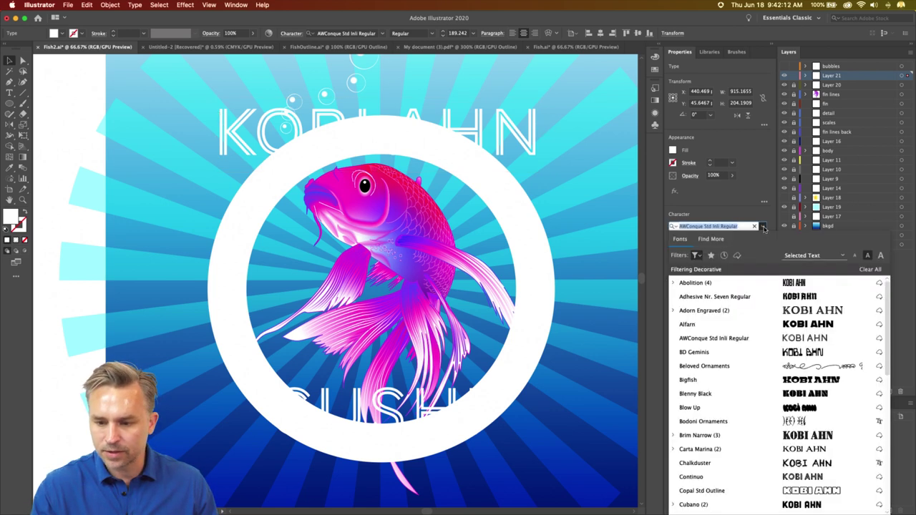
pyautogui.click(757, 324)
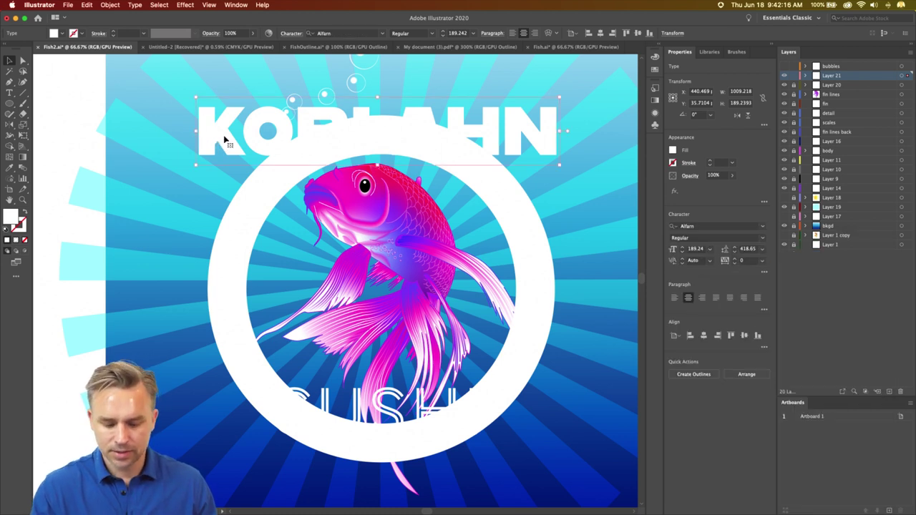
# - Fill the heading text with a blue swatch instead of white
pyautogui.click(673, 150)
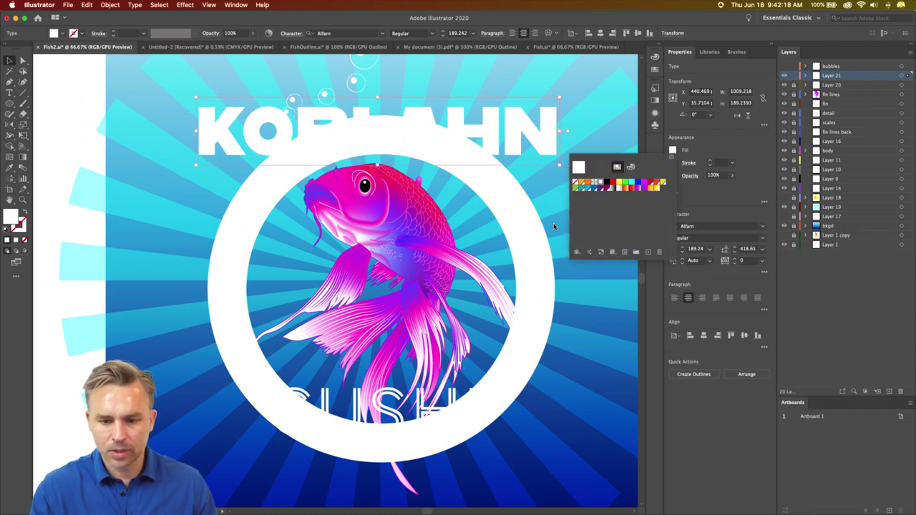
pyautogui.click(587, 188)
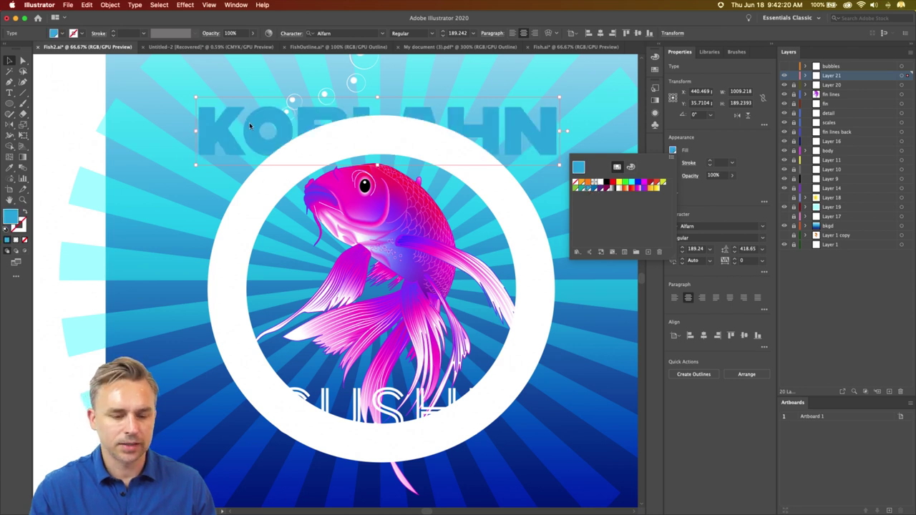
pyautogui.click(249, 125)
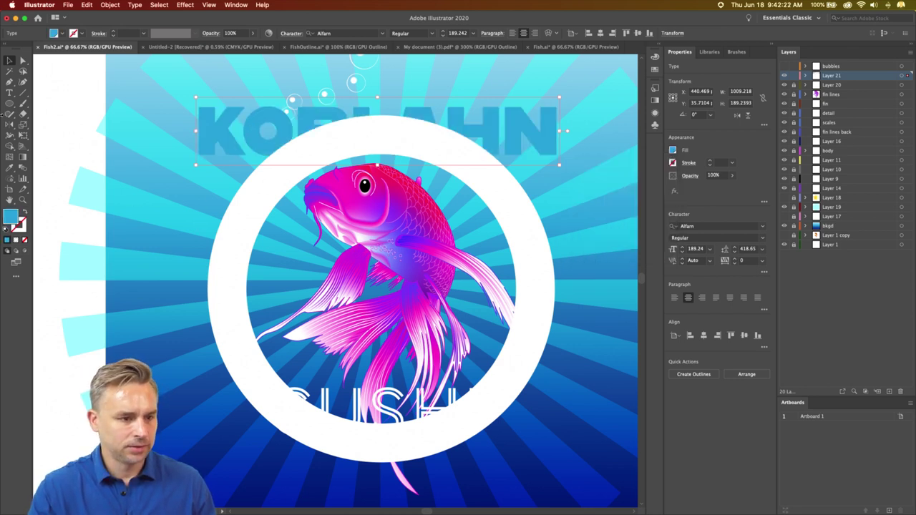
pyautogui.click(10, 103)
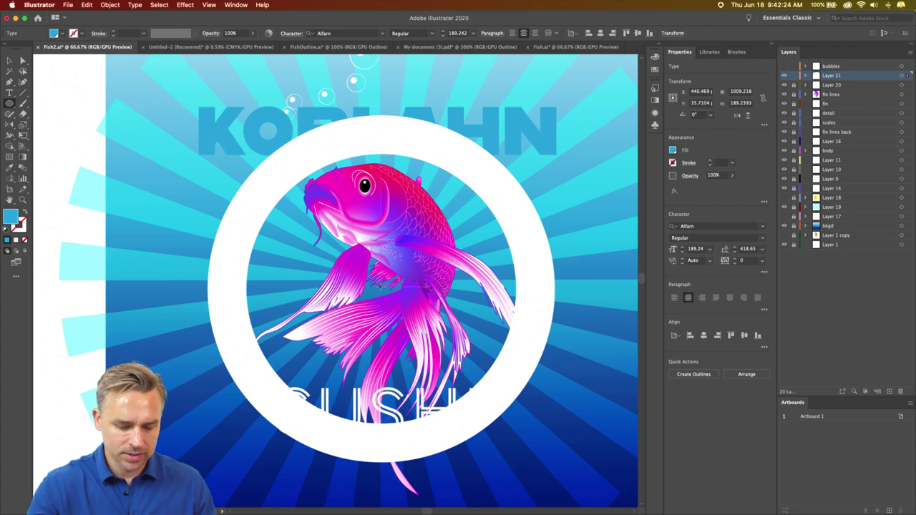
pyautogui.moveTo(381, 287); pyautogui.dragTo(453, 395)
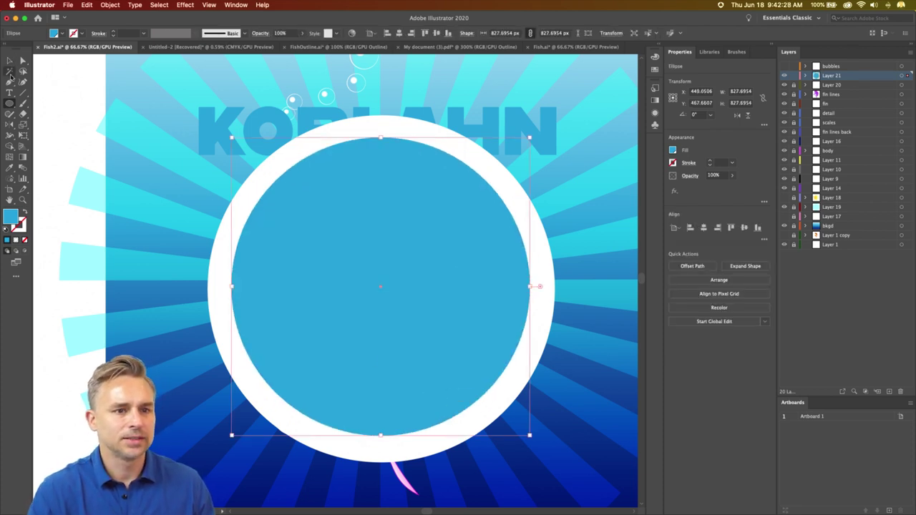
pyautogui.click(8, 62)
pyautogui.click(208, 140)
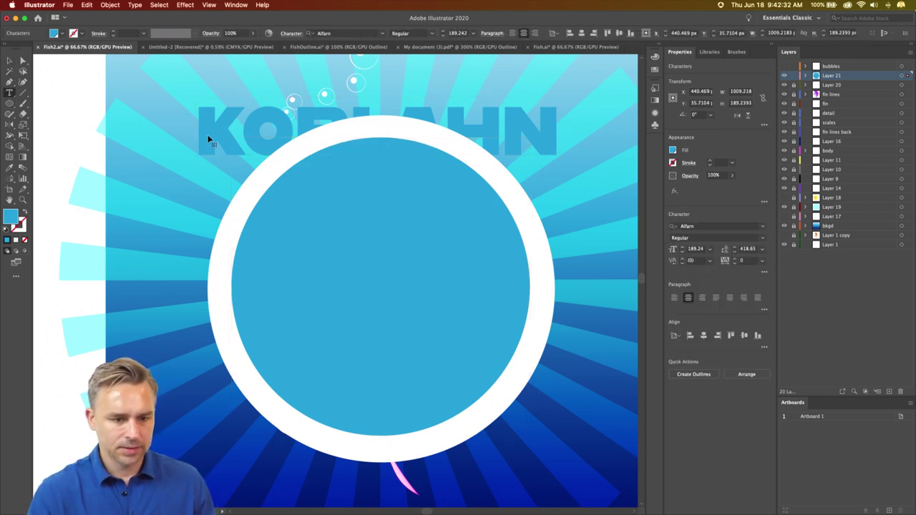
pyautogui.doubleClick(207, 137)
pyautogui.moveTo(208, 138); pyautogui.dragTo(566, 143)
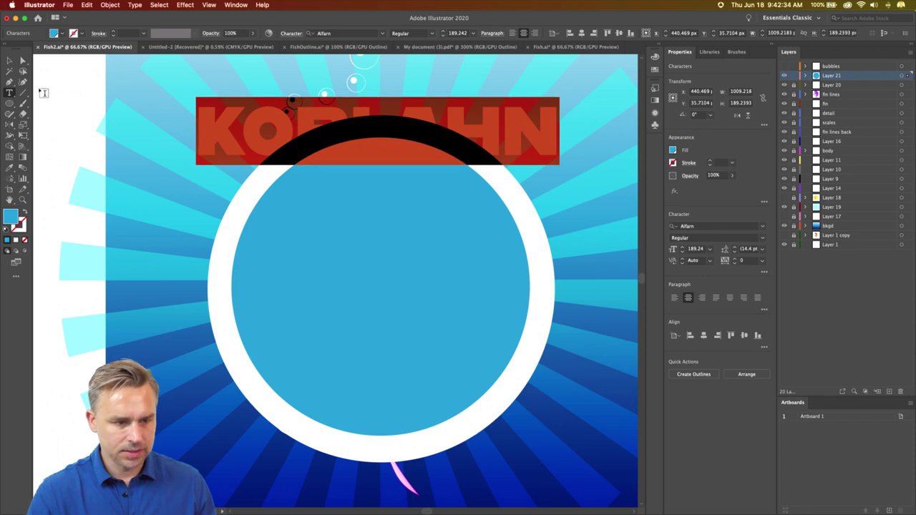
pyautogui.click(9, 61)
pyautogui.moveTo(221, 155); pyautogui.dragTo(78, 108)
pyautogui.click(221, 210)
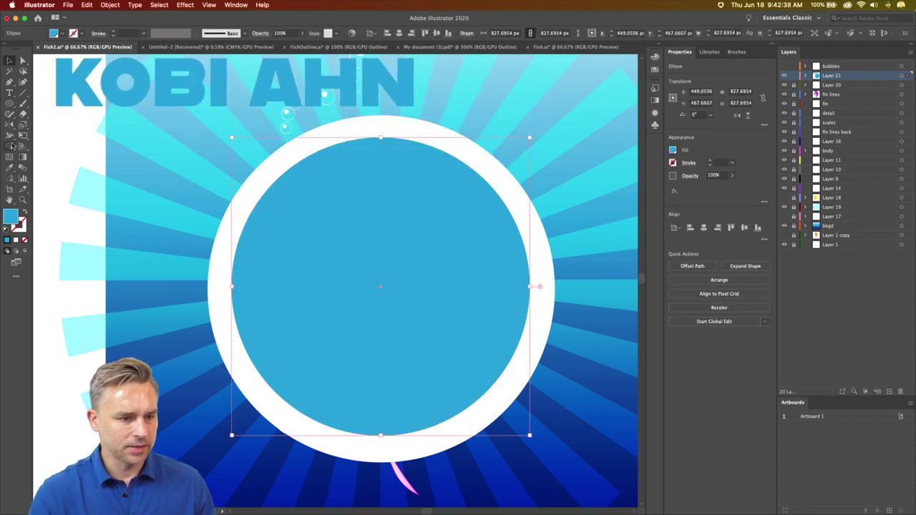
pyautogui.click(9, 94)
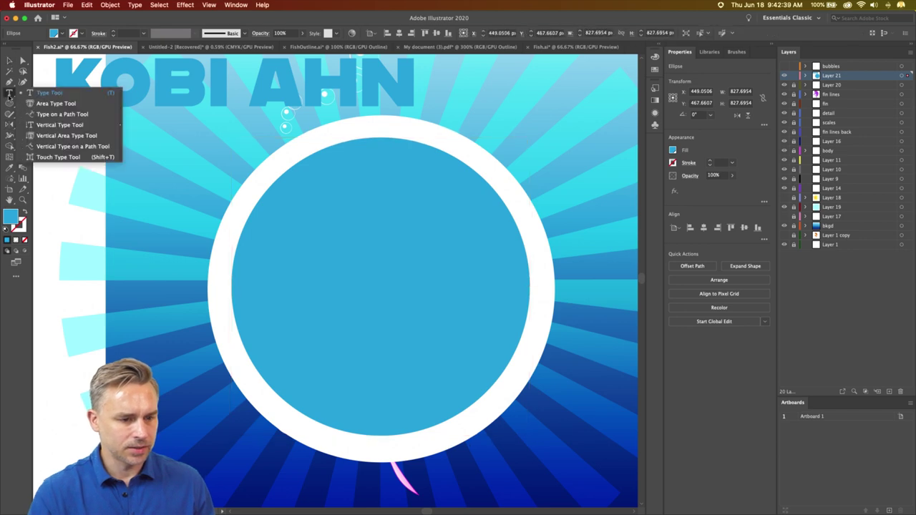
pyautogui.click(62, 114)
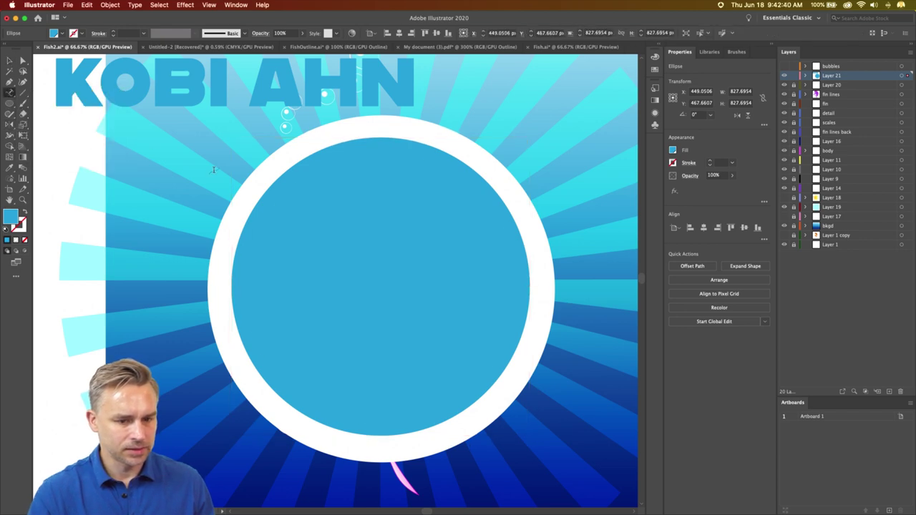
pyautogui.click(264, 192)
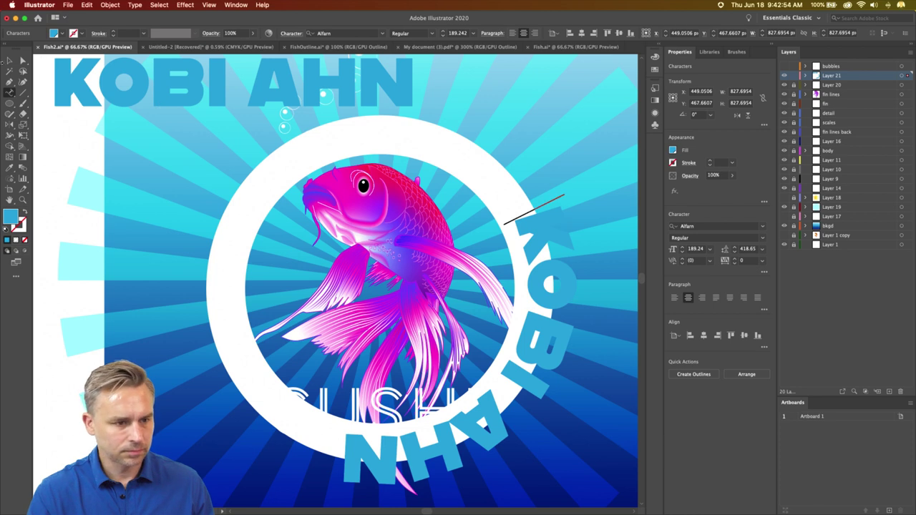
pyautogui.press('v')
pyautogui.click(279, 163)
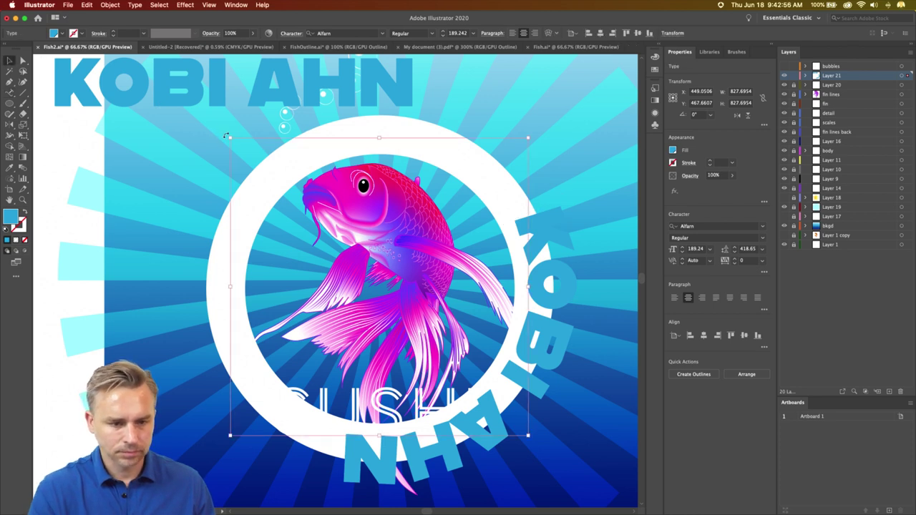
pyautogui.moveTo(226, 136); pyautogui.dragTo(371, 394)
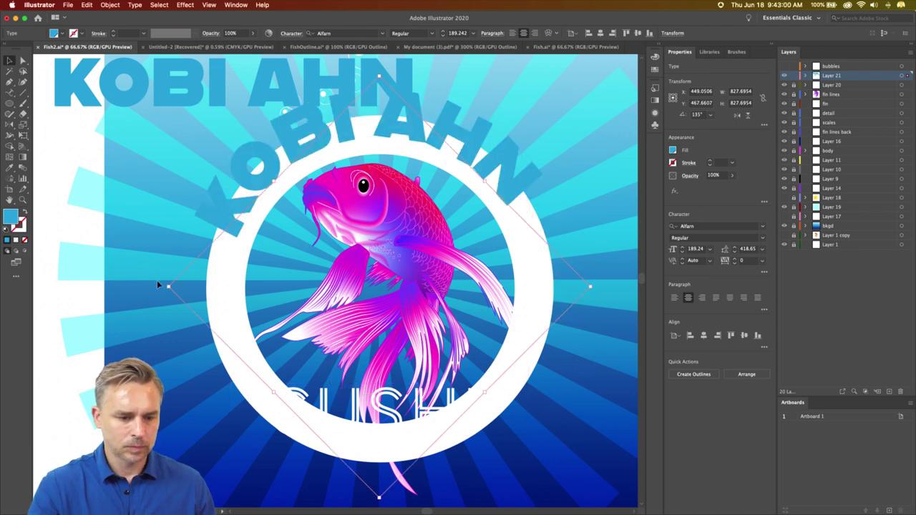
pyautogui.moveTo(170, 287); pyautogui.dragTo(188, 289)
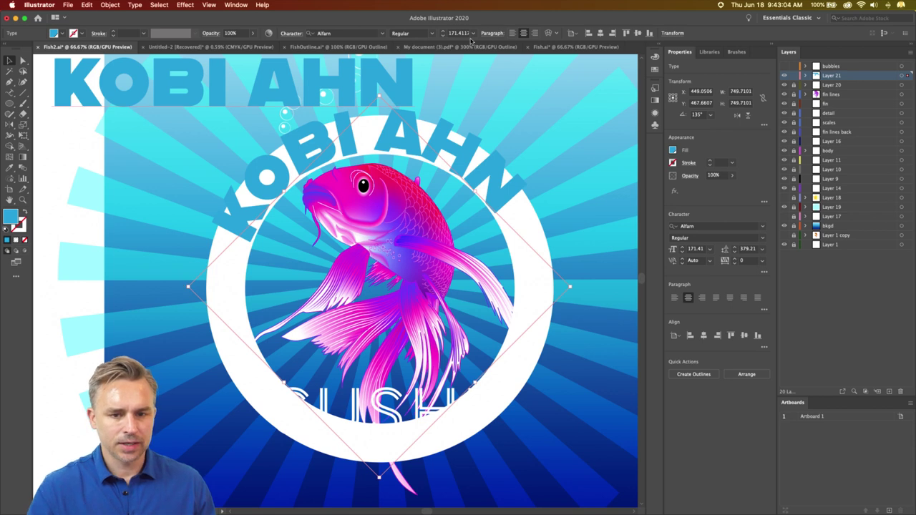
# - Set the curved text to 100 pt, enlarge it slightly, and delete the flat top headline
pyautogui.click(453, 34)
pyautogui.write('13')
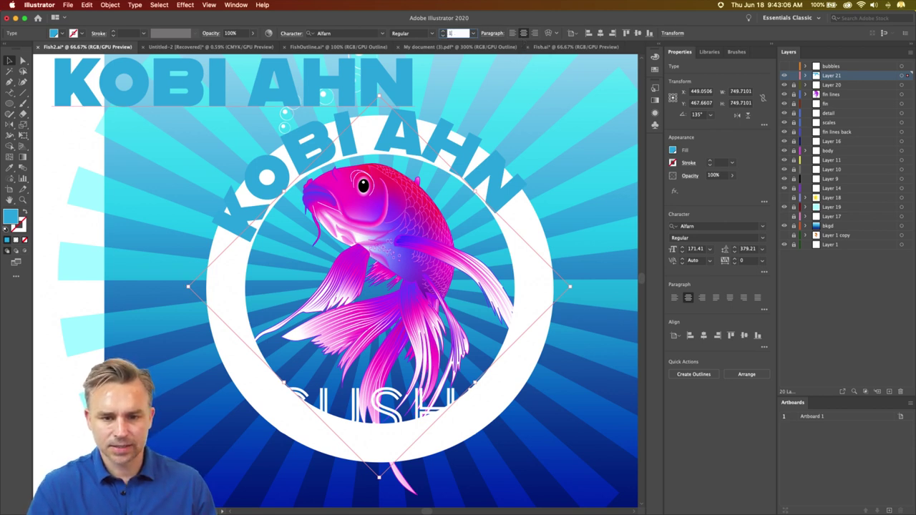
pyautogui.write('0')
pyautogui.press('Return')
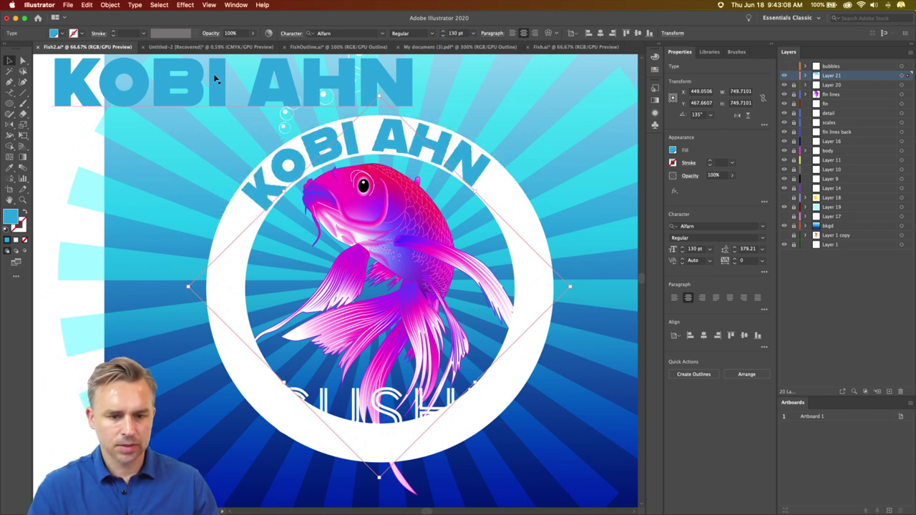
pyautogui.click(458, 33)
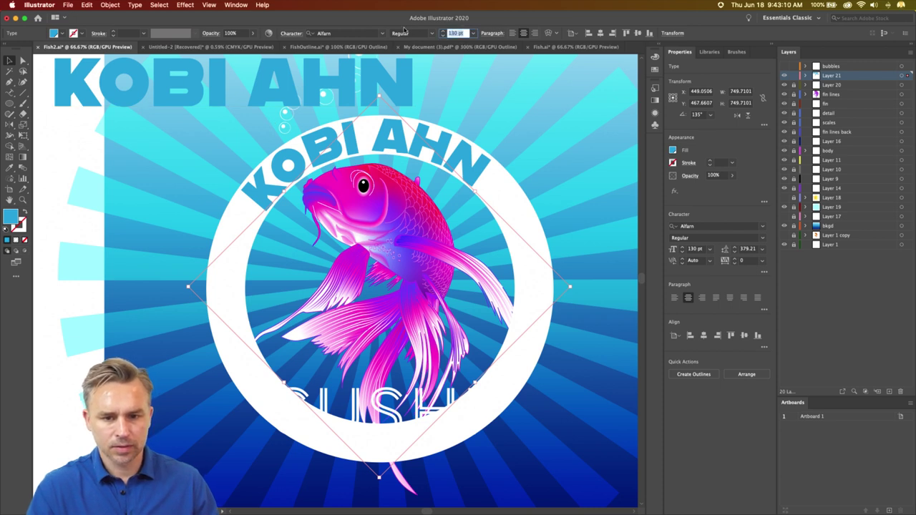
pyautogui.write('100')
pyautogui.press('Return')
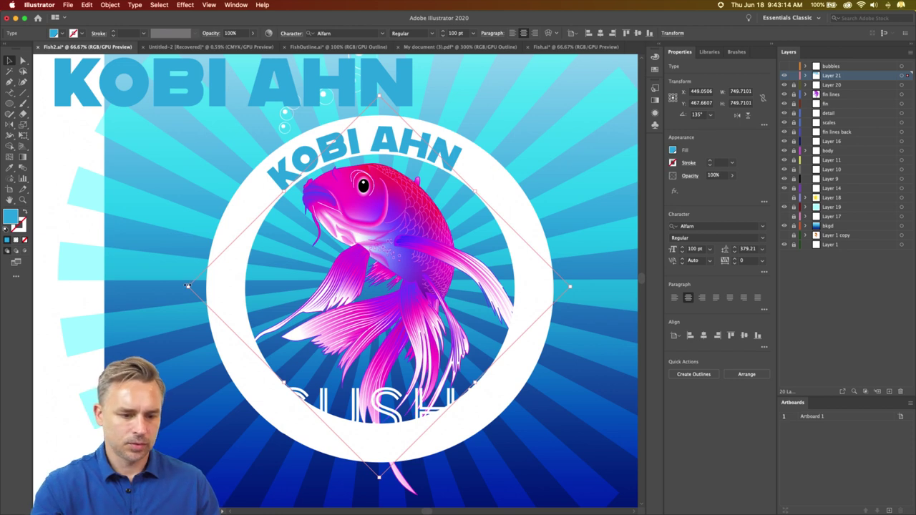
pyautogui.moveTo(189, 286); pyautogui.dragTo(186, 286)
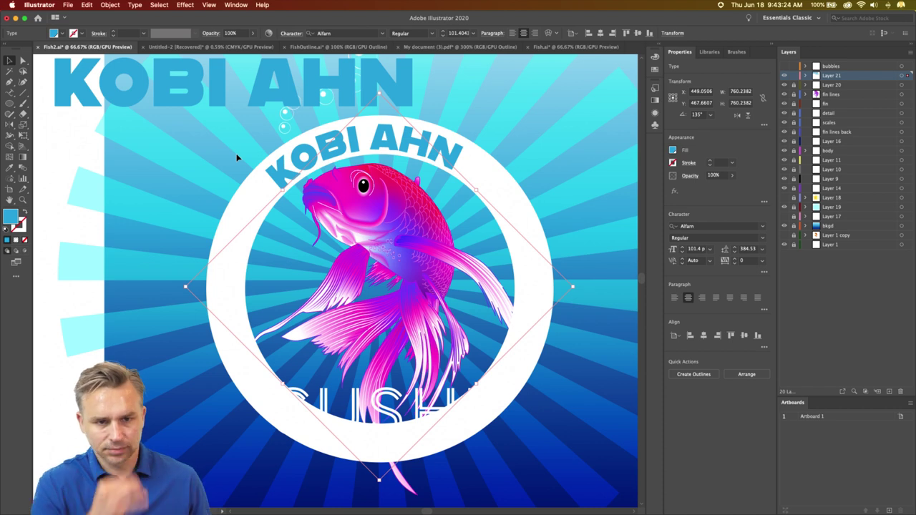
pyautogui.click(167, 93)
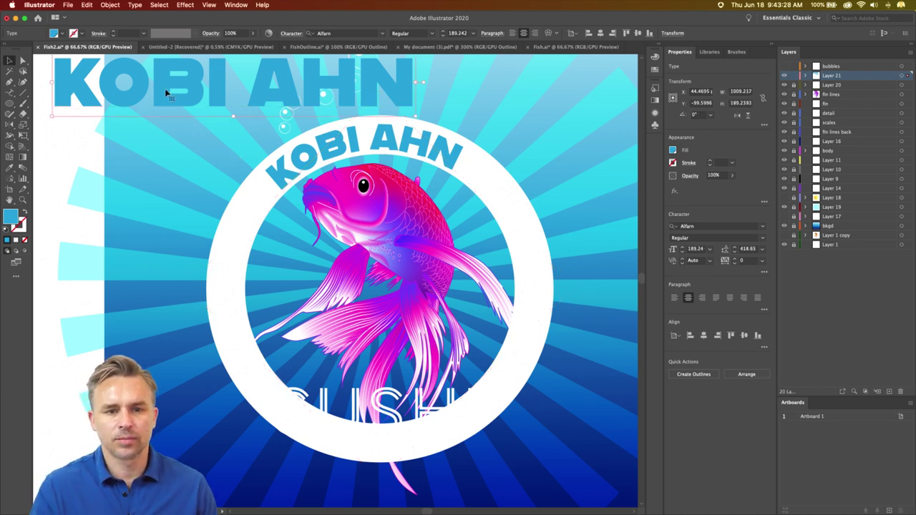
pyautogui.press('Delete')
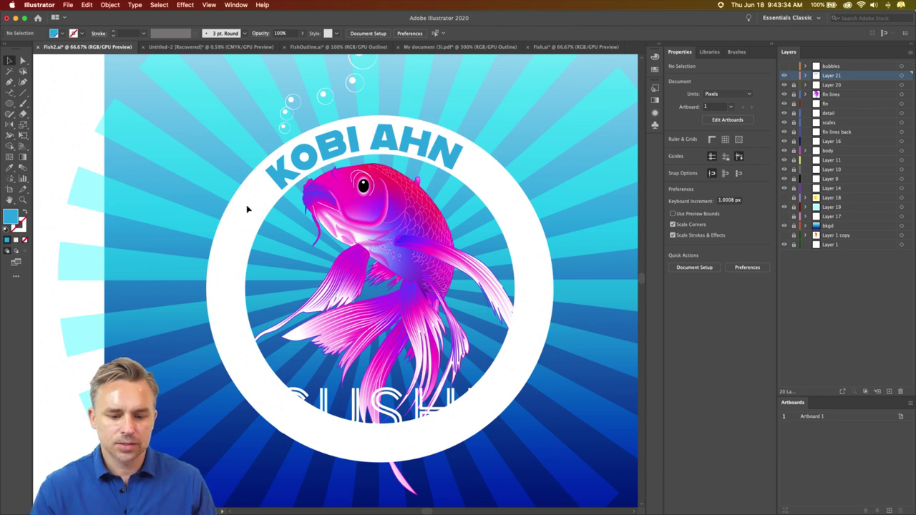
pyautogui.moveTo(350, 429); pyautogui.dragTo(125, 462)
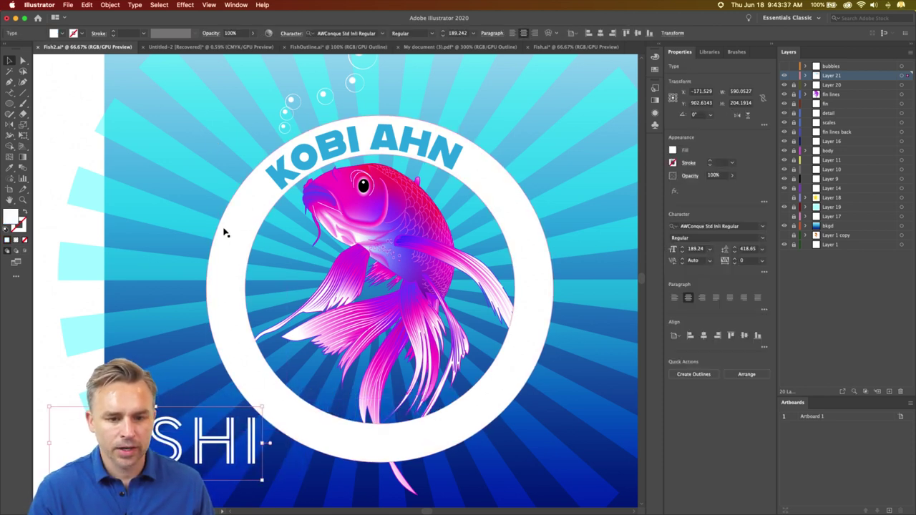
pyautogui.click(278, 185)
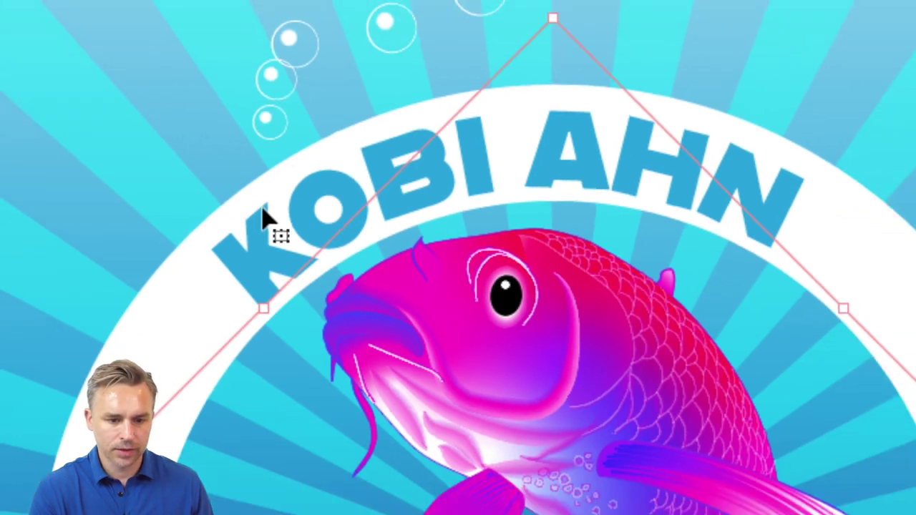
pyautogui.press('super+v')
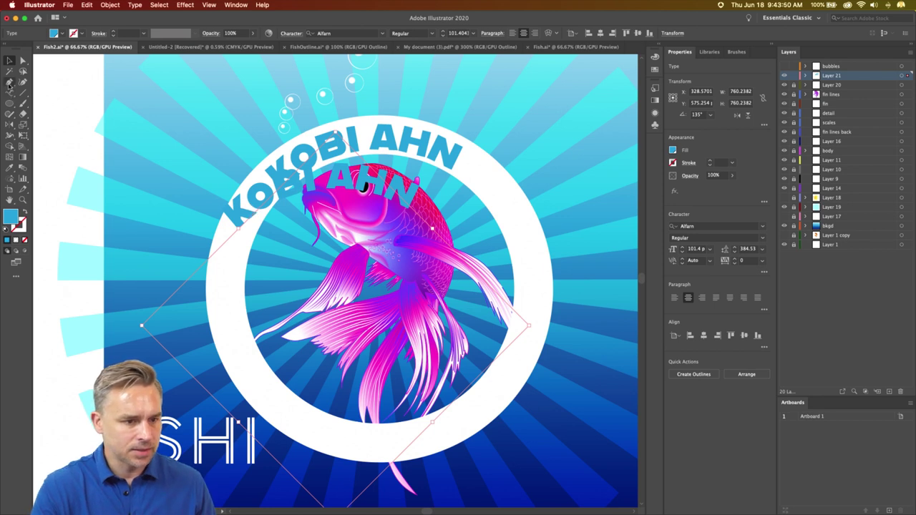
pyautogui.moveTo(9, 82); pyautogui.dragTo(43, 89)
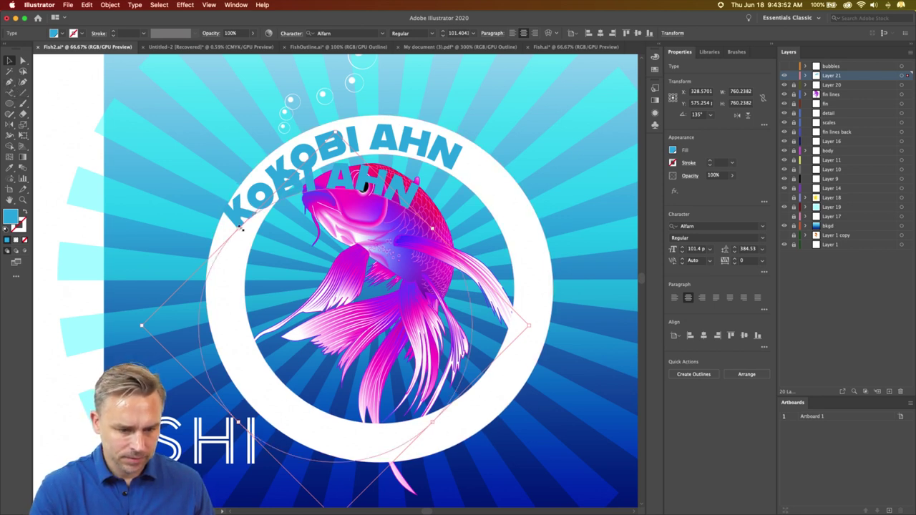
pyautogui.click(242, 229)
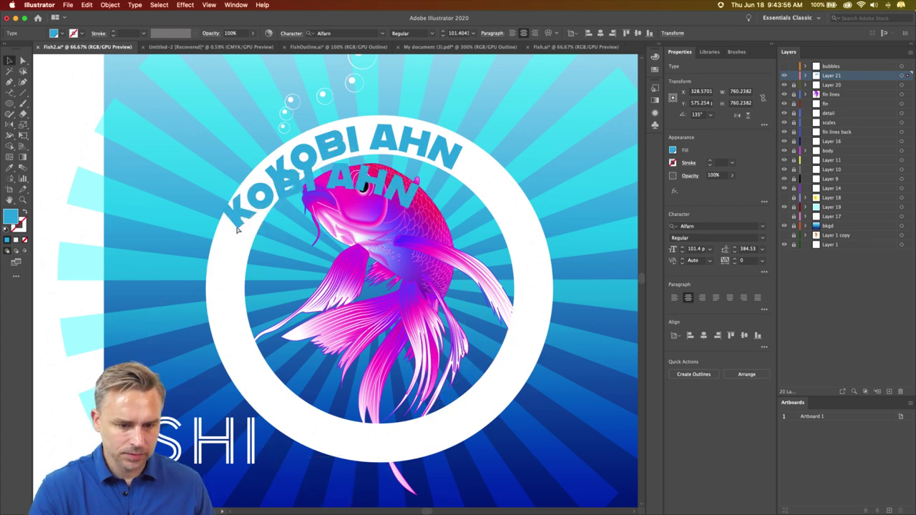
pyautogui.moveTo(240, 228); pyautogui.dragTo(238, 238)
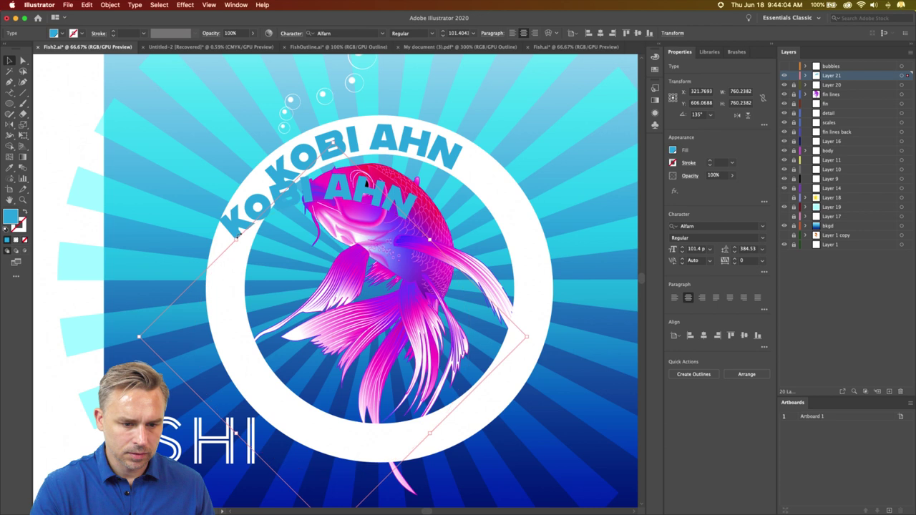
# - Reshape the duplicate's circular path at one anchor with the Direct Selection tool
pyautogui.press('super+h')
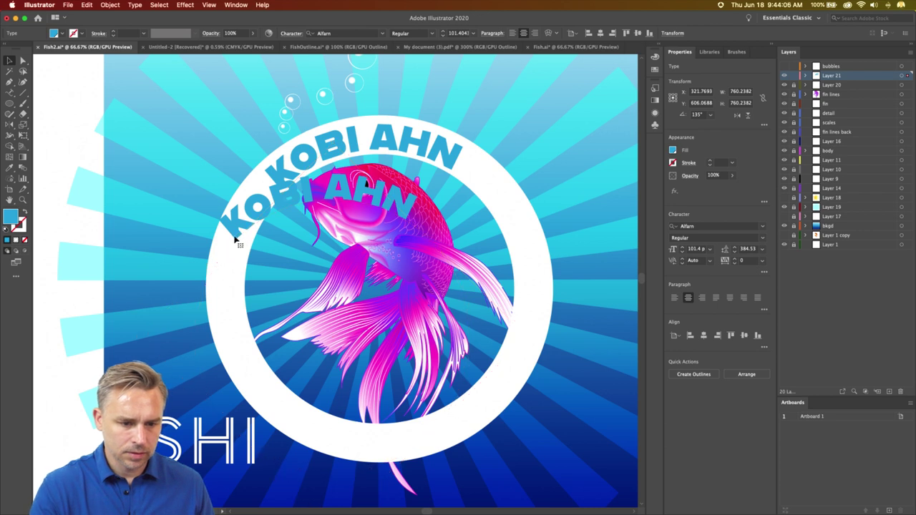
pyautogui.press('super+h')
pyautogui.click(23, 61)
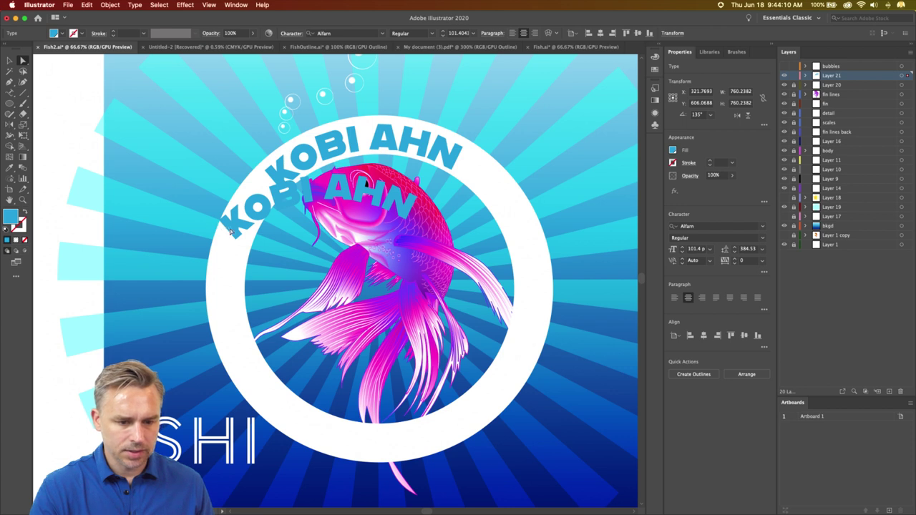
pyautogui.moveTo(235, 237); pyautogui.dragTo(244, 240)
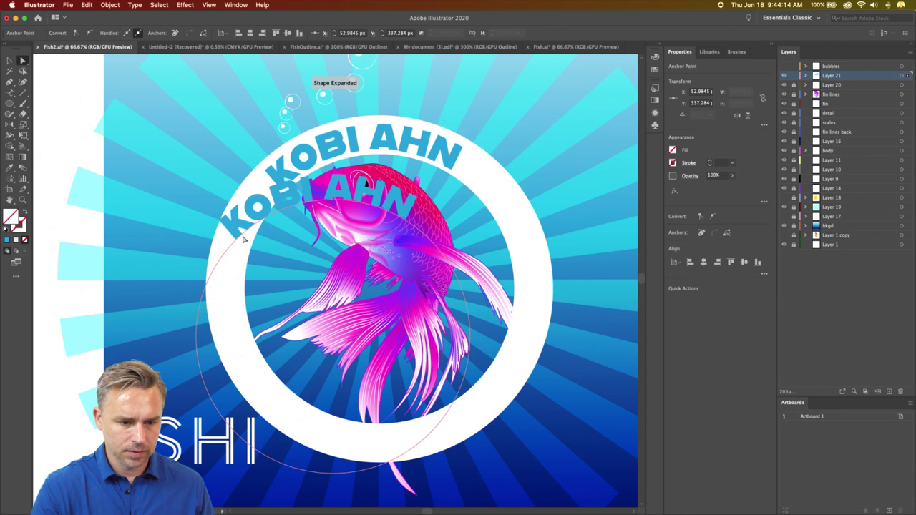
pyautogui.click(253, 227)
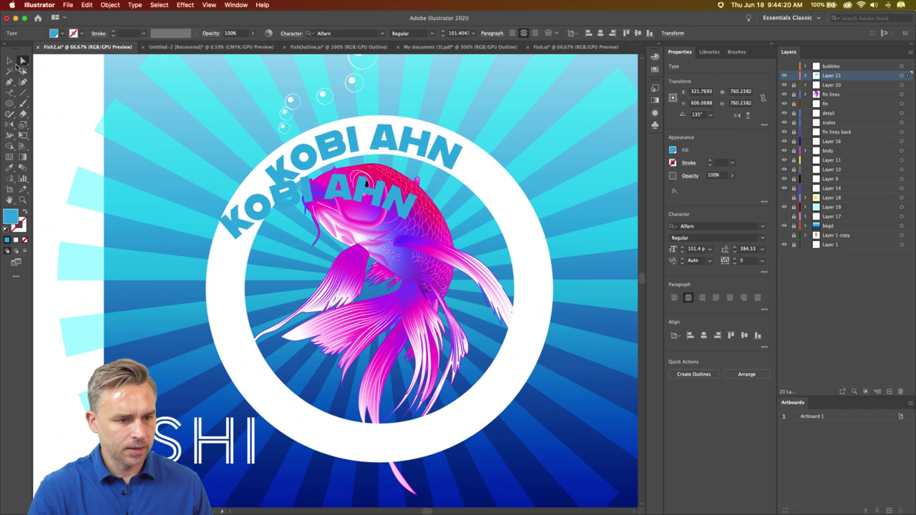
pyautogui.click(11, 61)
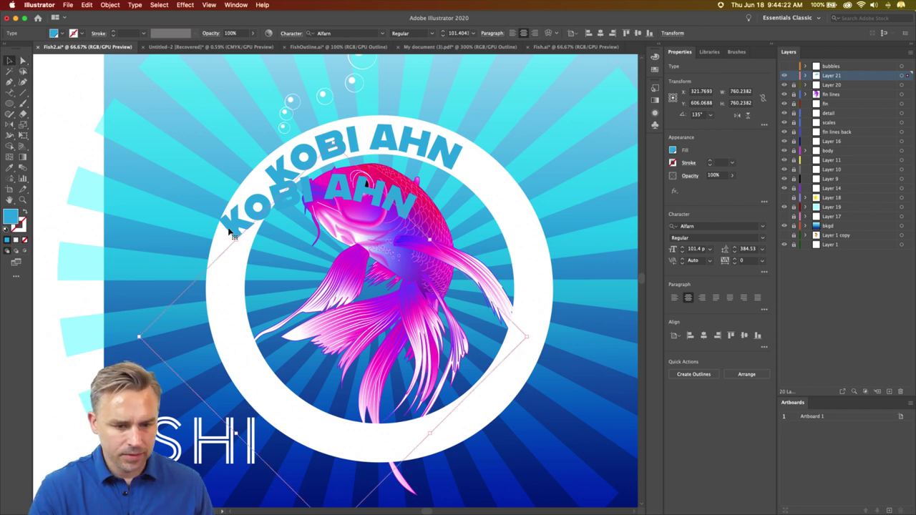
pyautogui.moveTo(229, 233); pyautogui.dragTo(167, 264)
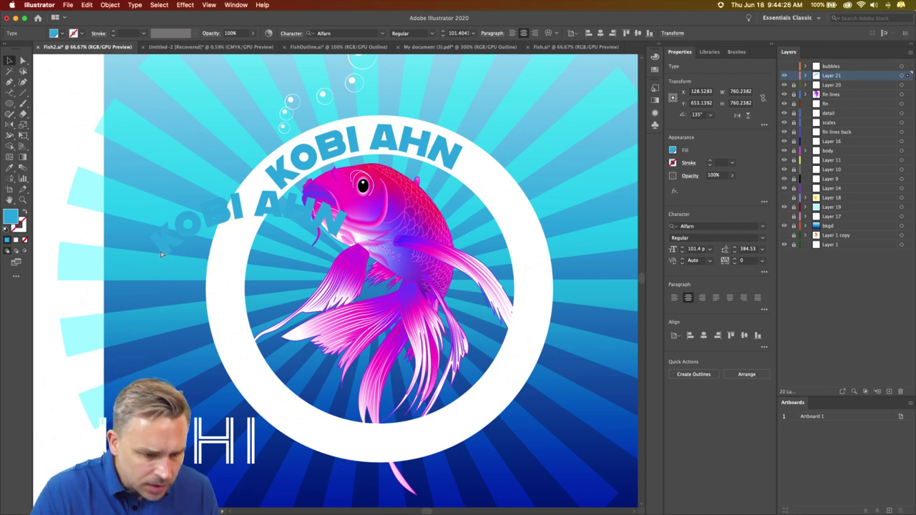
pyautogui.click(169, 248)
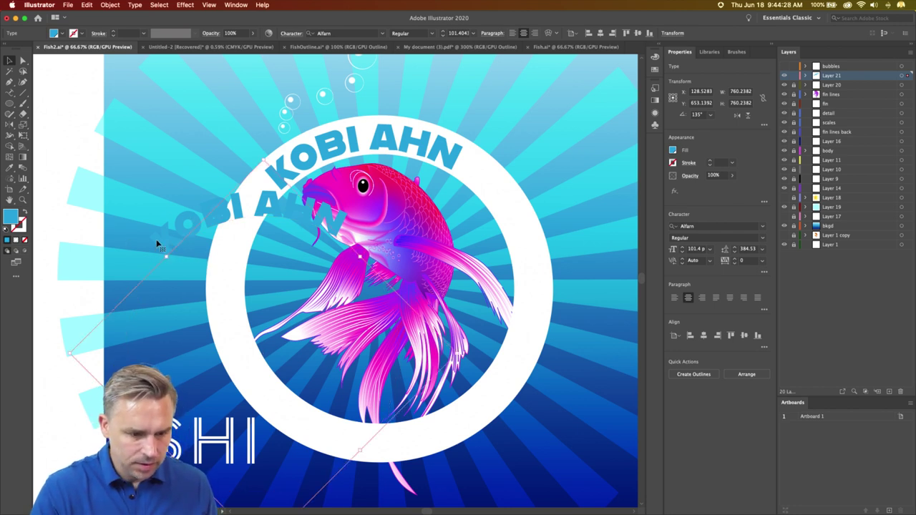
pyautogui.moveTo(164, 254); pyautogui.dragTo(170, 262)
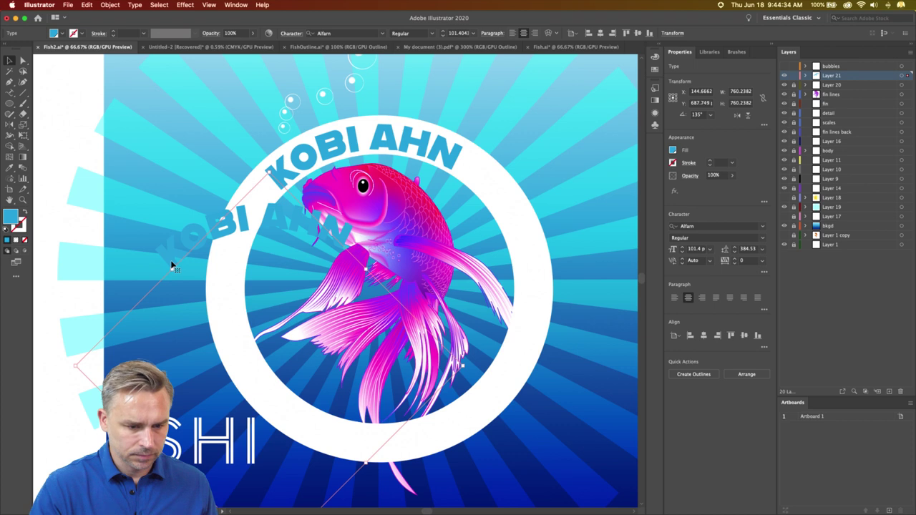
pyautogui.press('t')
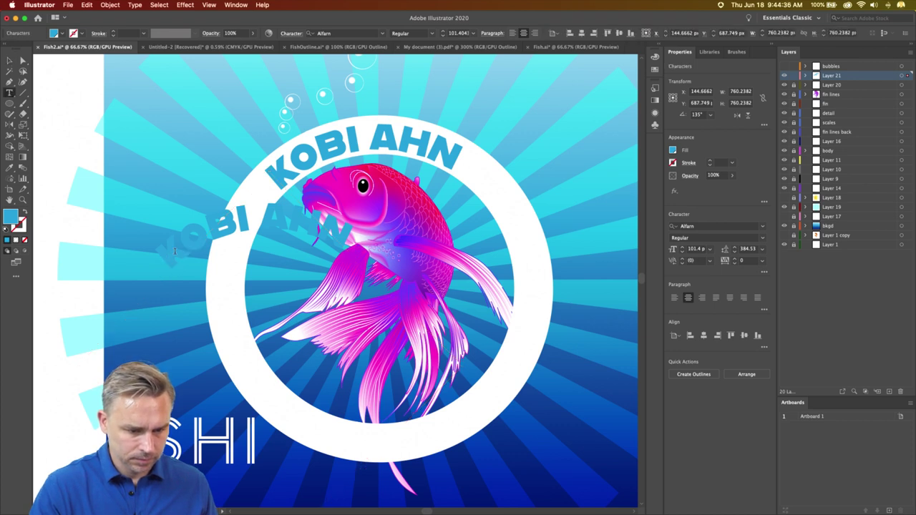
pyautogui.click(174, 251)
pyautogui.press('super+a')
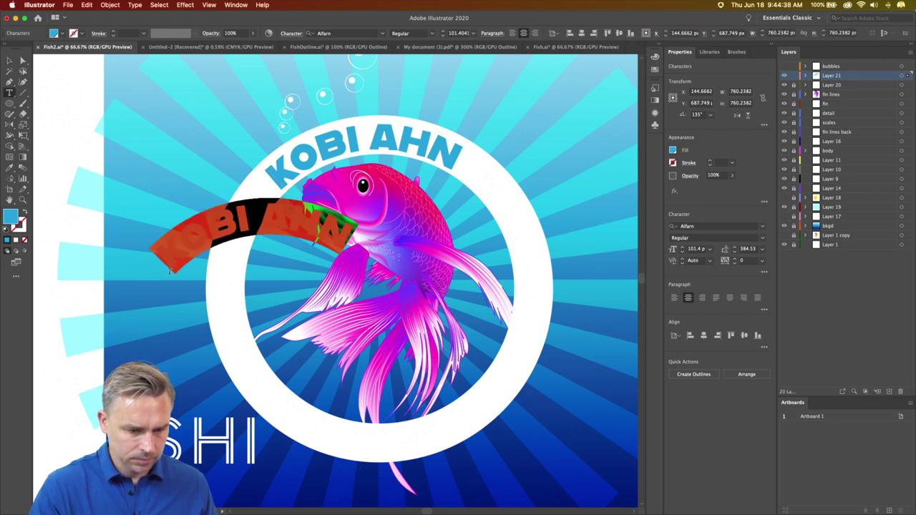
pyautogui.press('Escape')
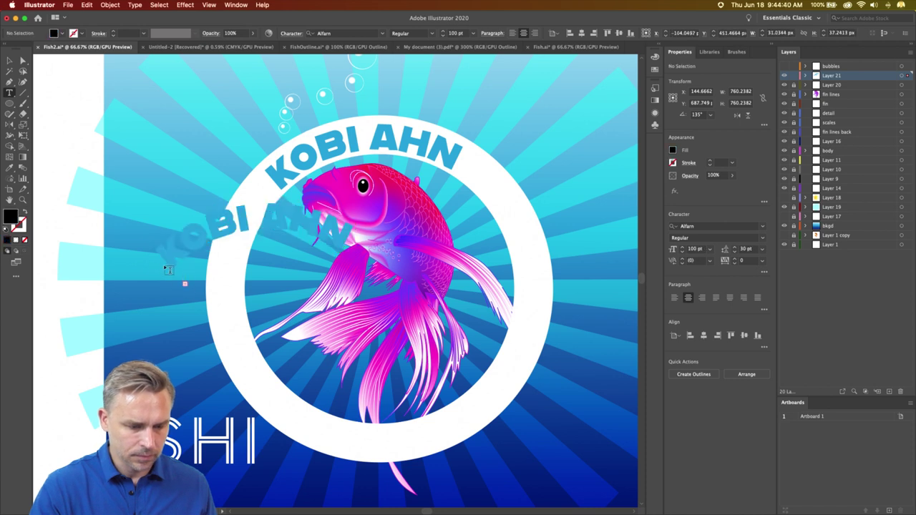
pyautogui.click(9, 60)
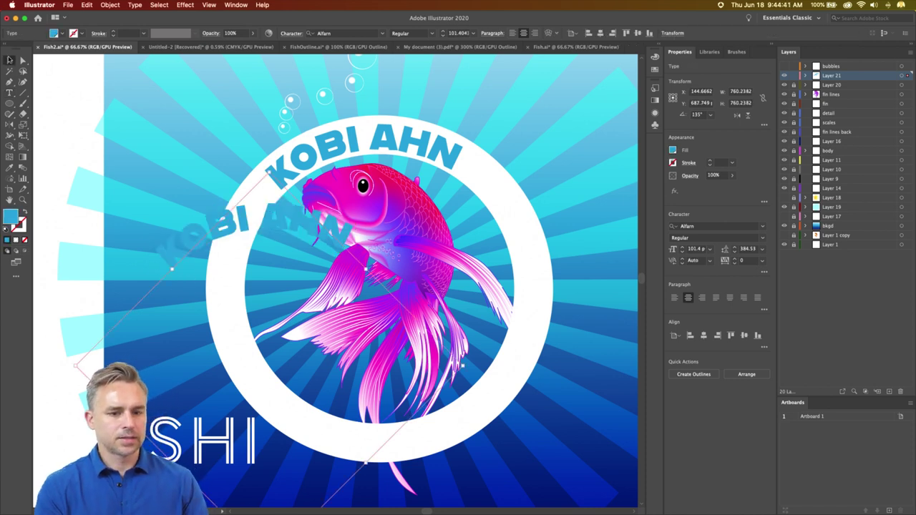
pyautogui.click(188, 215)
pyautogui.press('Delete')
pyautogui.moveTo(194, 432); pyautogui.dragTo(423, 378)
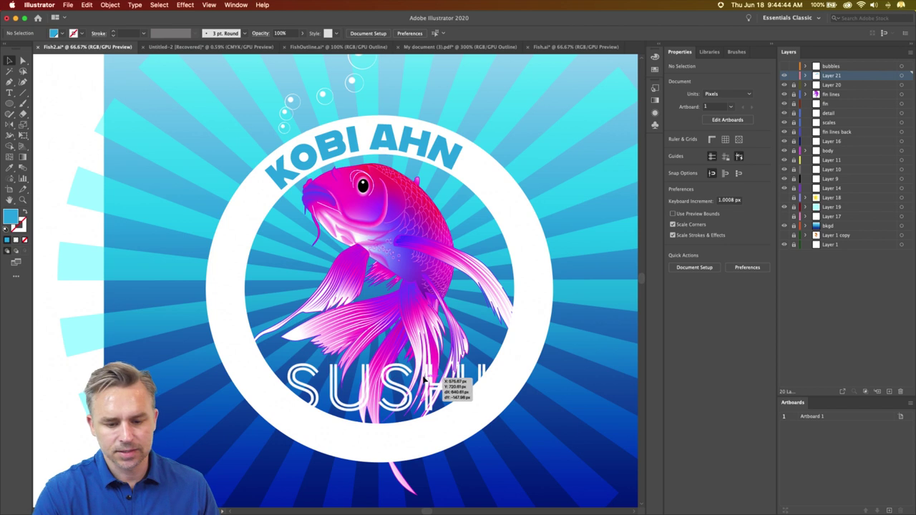
pyautogui.press('i')
pyautogui.click(443, 146)
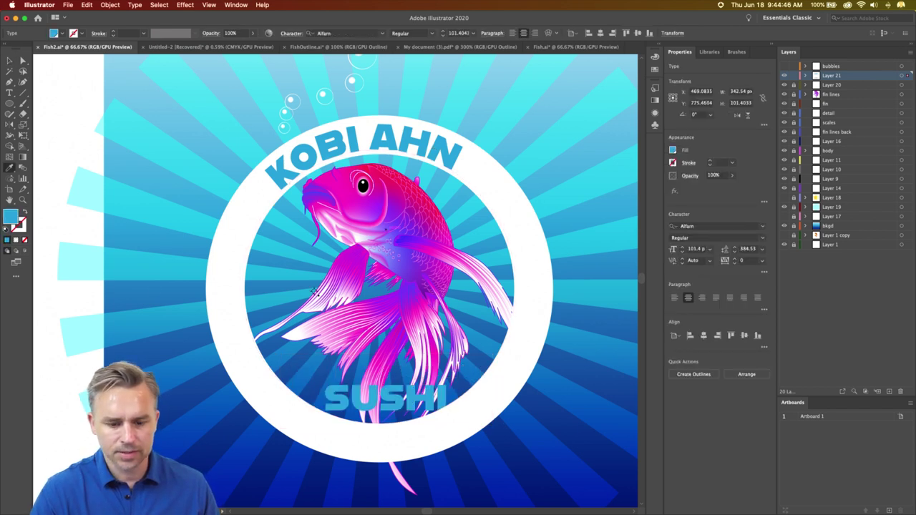
pyautogui.click(9, 61)
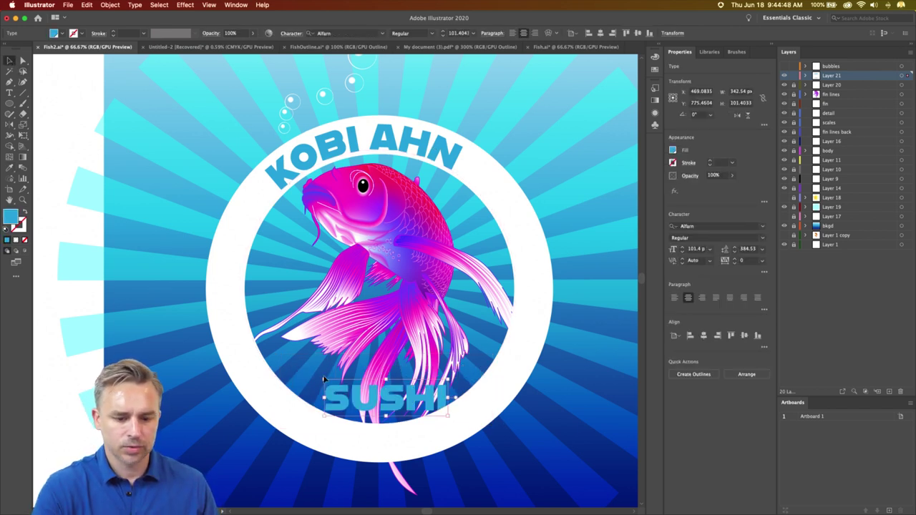
pyautogui.moveTo(323, 375); pyautogui.dragTo(231, 320)
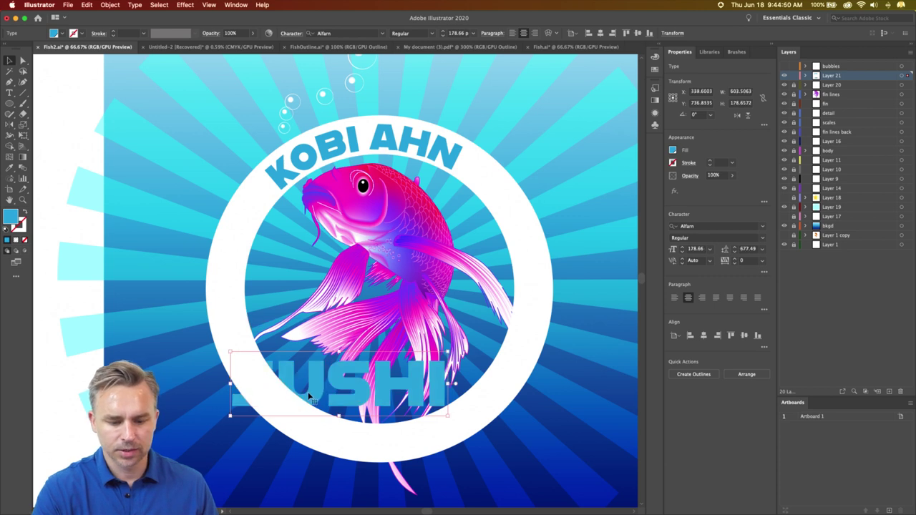
pyautogui.press('super+z')
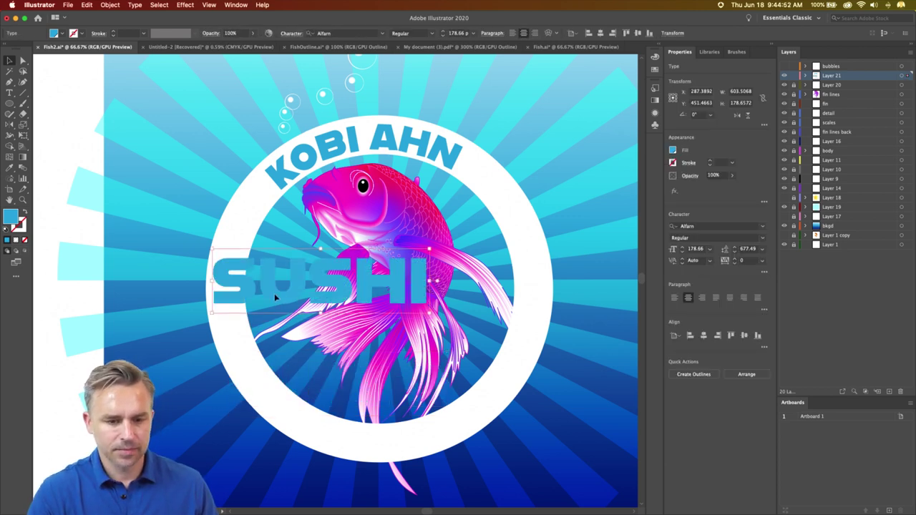
pyautogui.moveTo(274, 294); pyautogui.dragTo(141, 314)
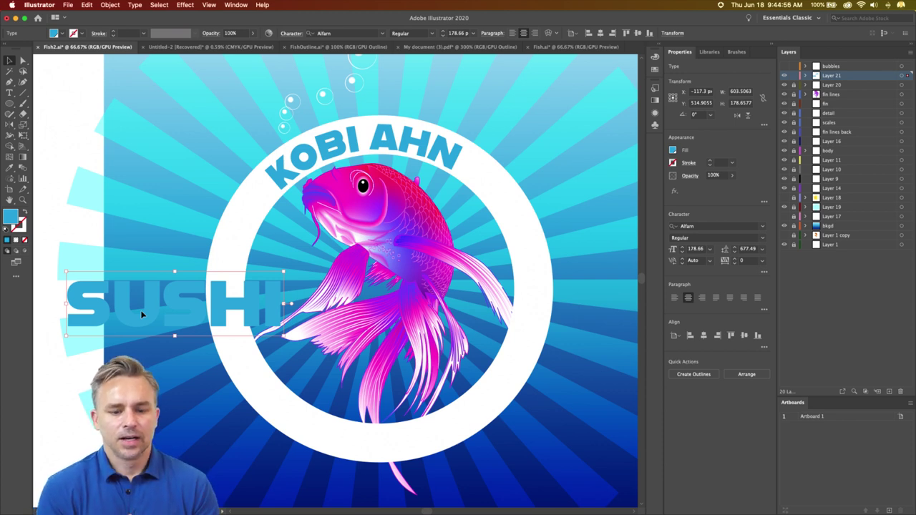
pyautogui.moveTo(222, 304); pyautogui.dragTo(202, 352)
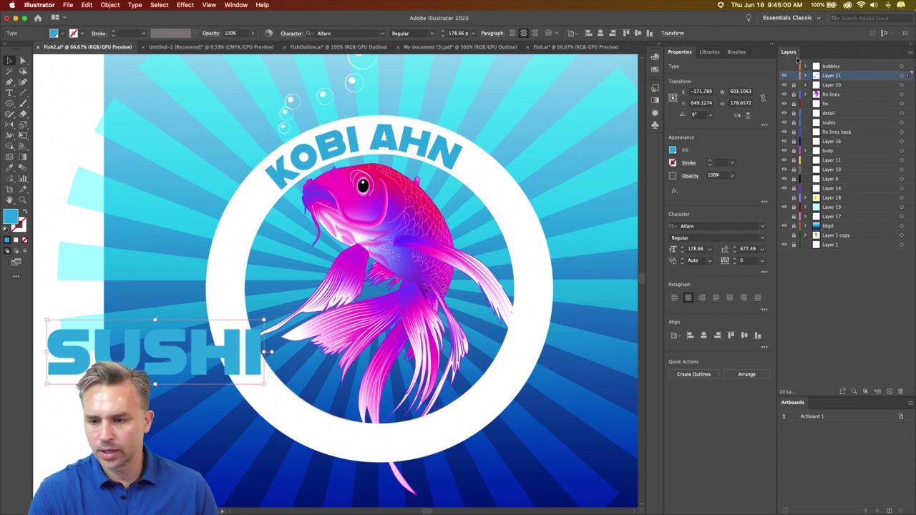
pyautogui.moveTo(188, 359); pyautogui.dragTo(82, 364)
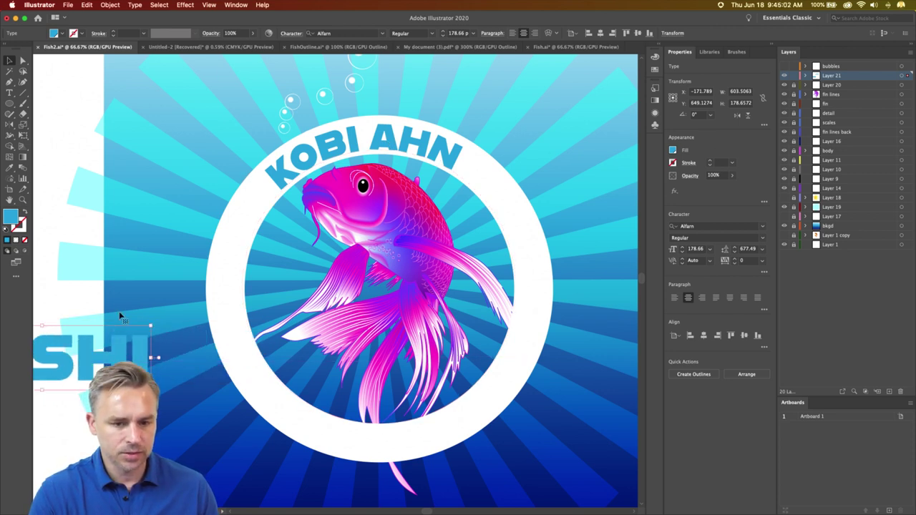
pyautogui.click(332, 151)
pyautogui.keyDown('shift'); pyautogui.click(251, 189); pyautogui.keyUp('shift')
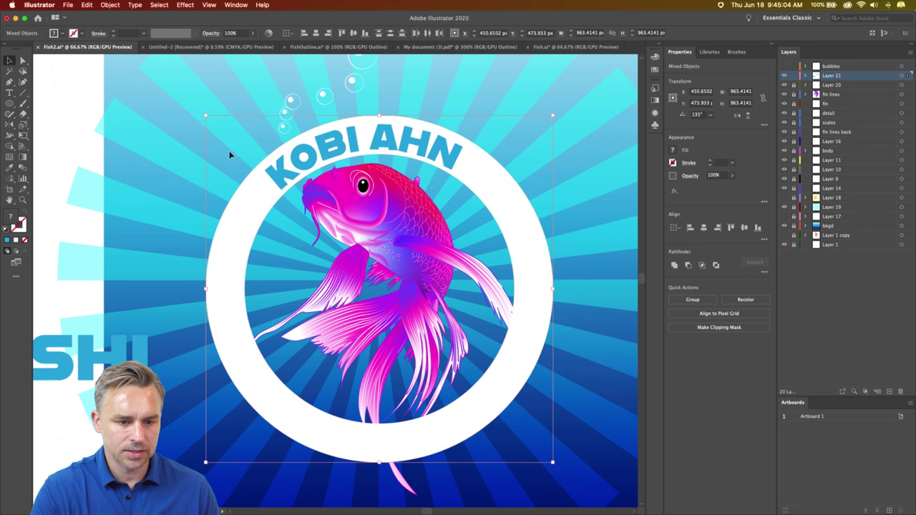
pyautogui.moveTo(204, 113); pyautogui.dragTo(225, 135)
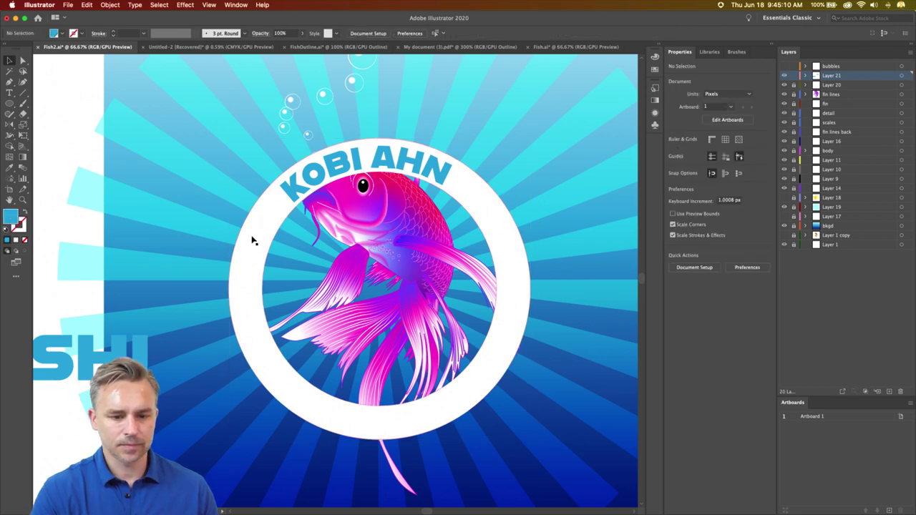
pyautogui.press('super+8')
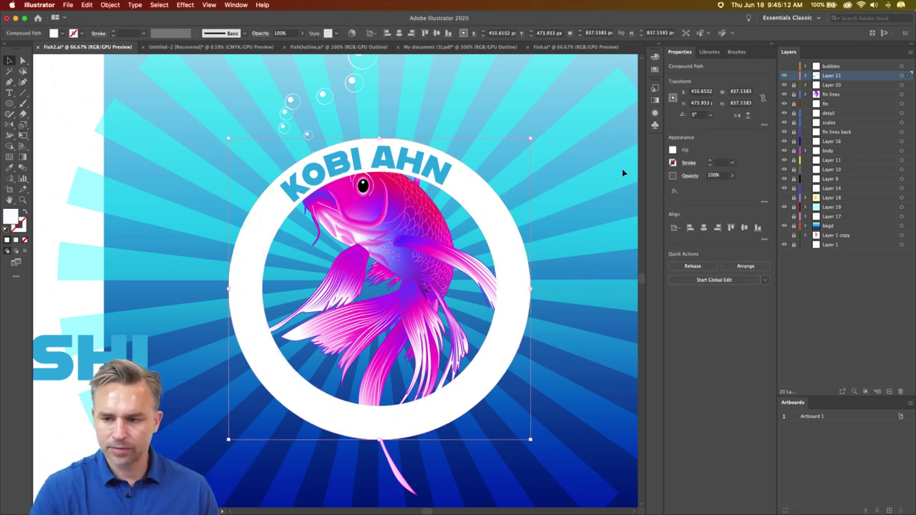
pyautogui.press('super+3')
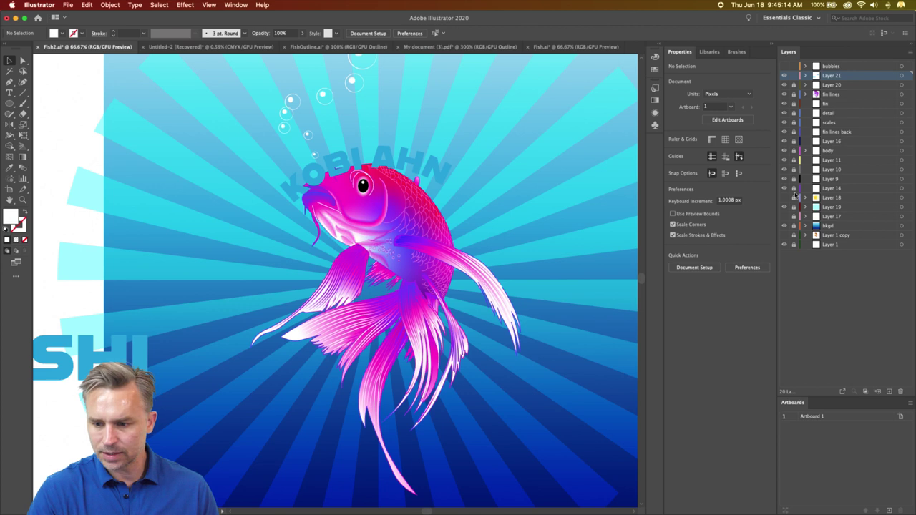
pyautogui.click(843, 208)
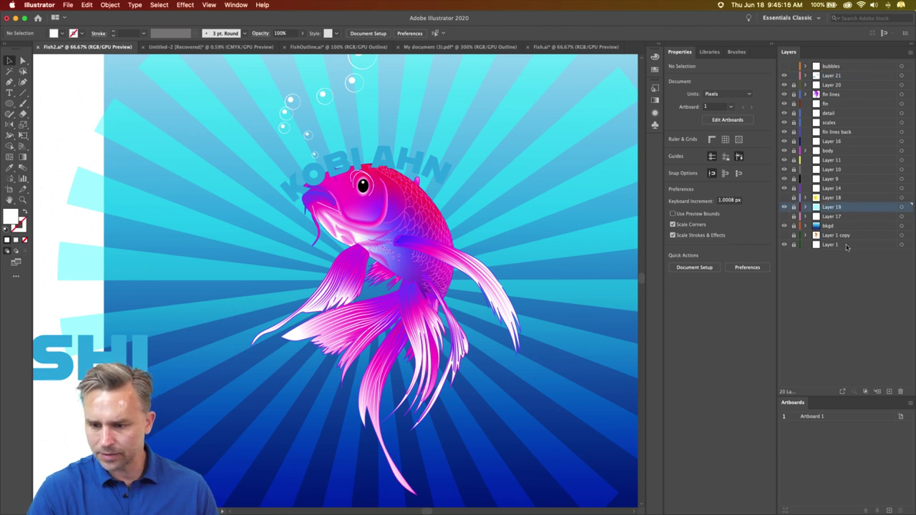
pyautogui.click(890, 392)
pyautogui.press('alt+super+3')
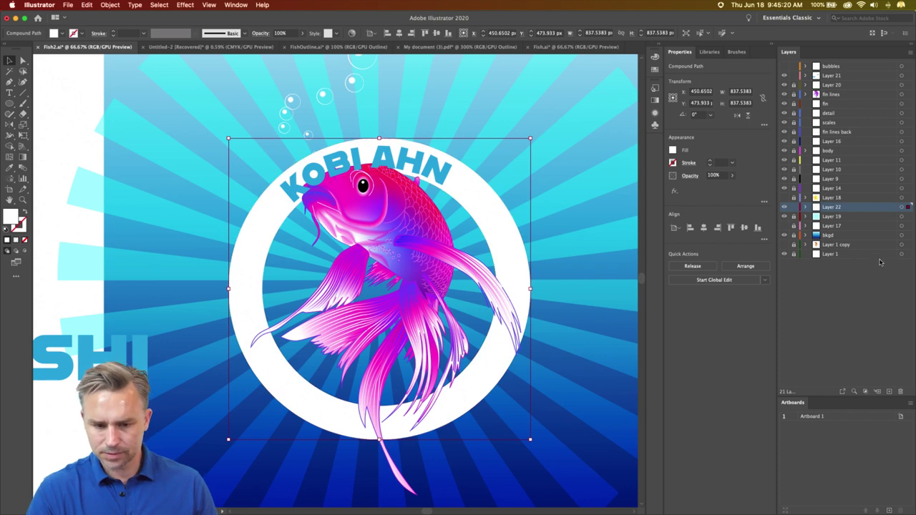
pyautogui.click(831, 86)
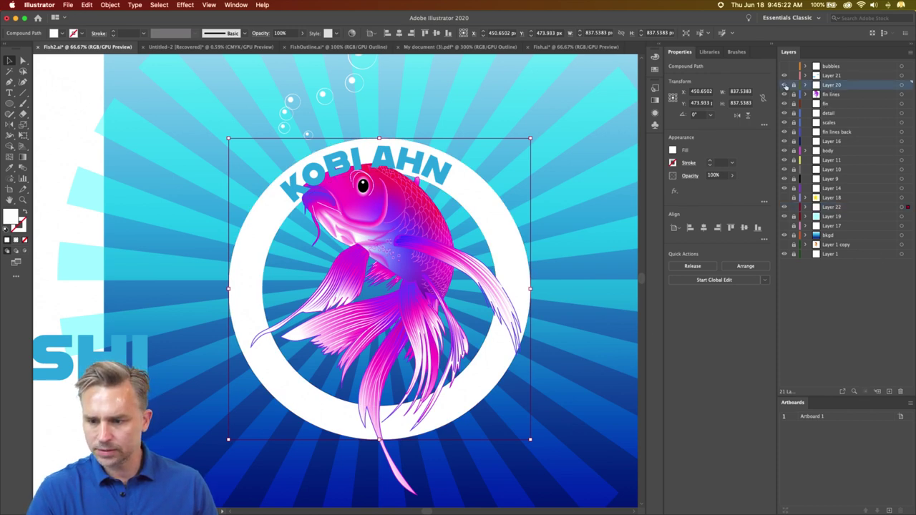
pyautogui.click(890, 392)
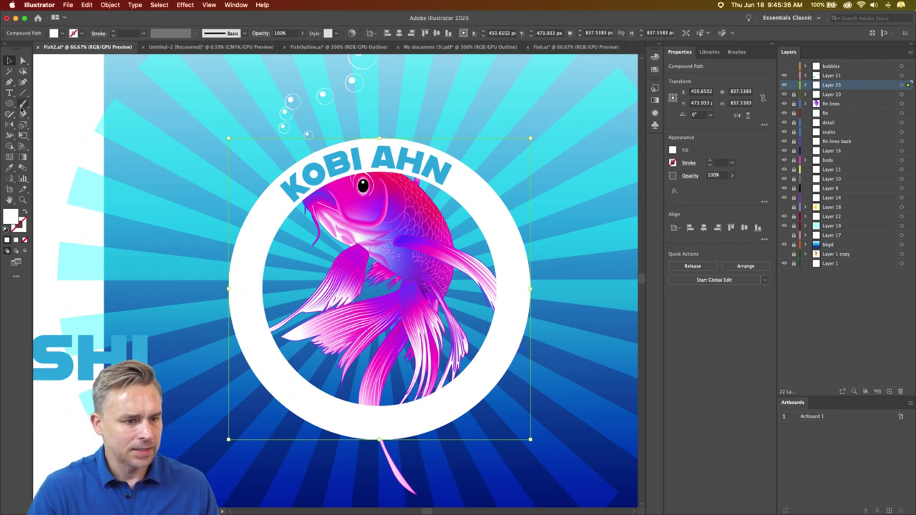
# - Slice across the white ring from left to right with the Knife tool
pyautogui.click(23, 114)
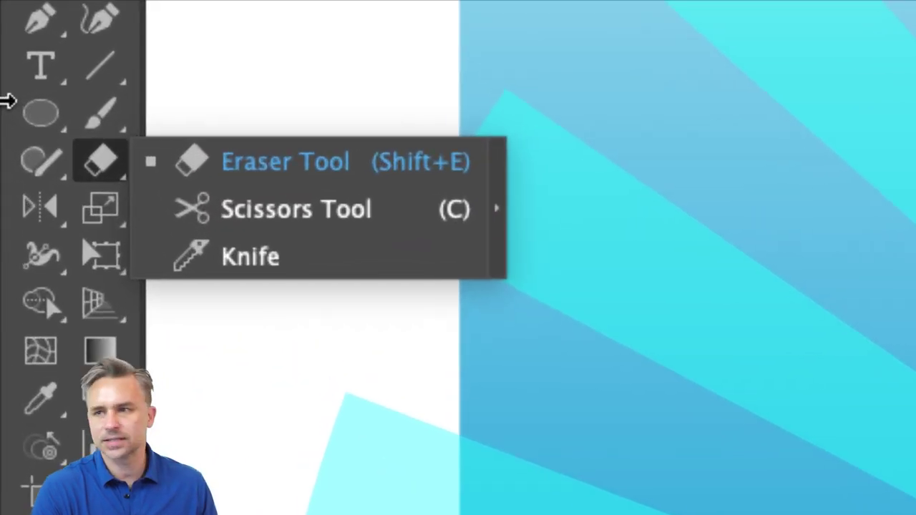
pyautogui.click(208, 258)
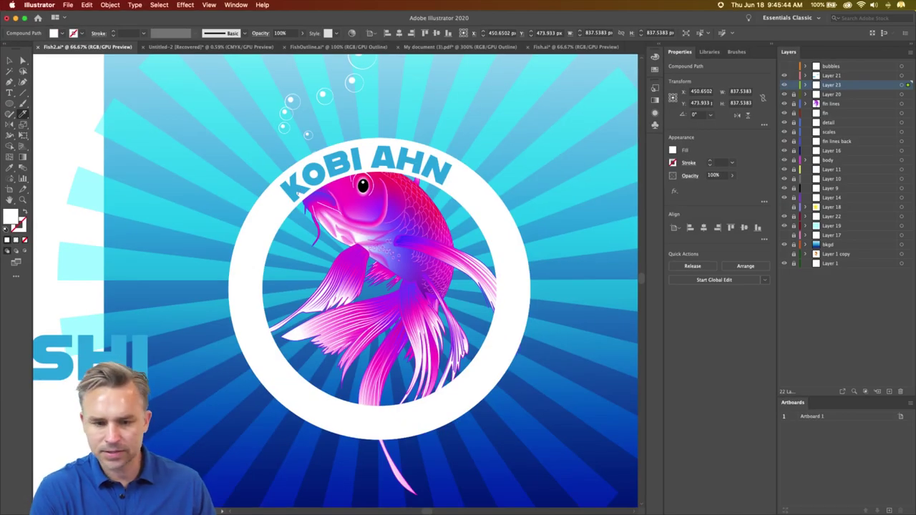
pyautogui.click(9, 60)
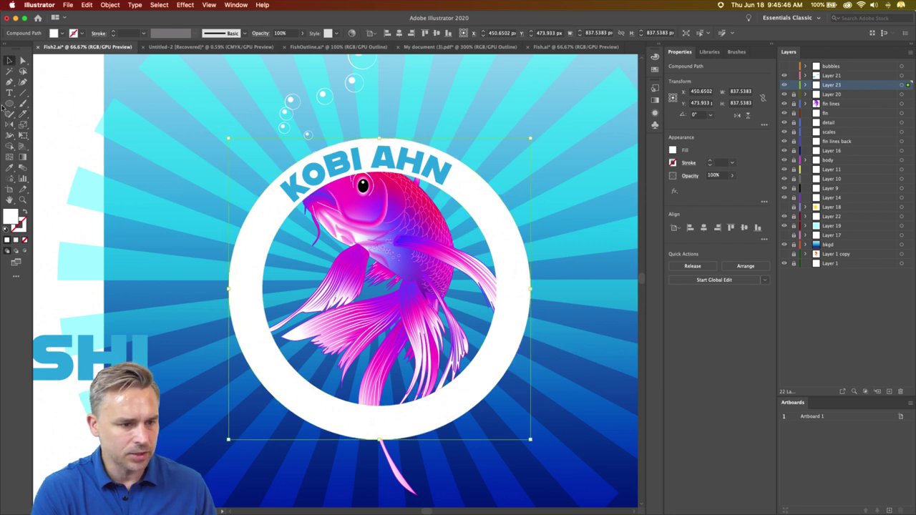
pyautogui.click(24, 115)
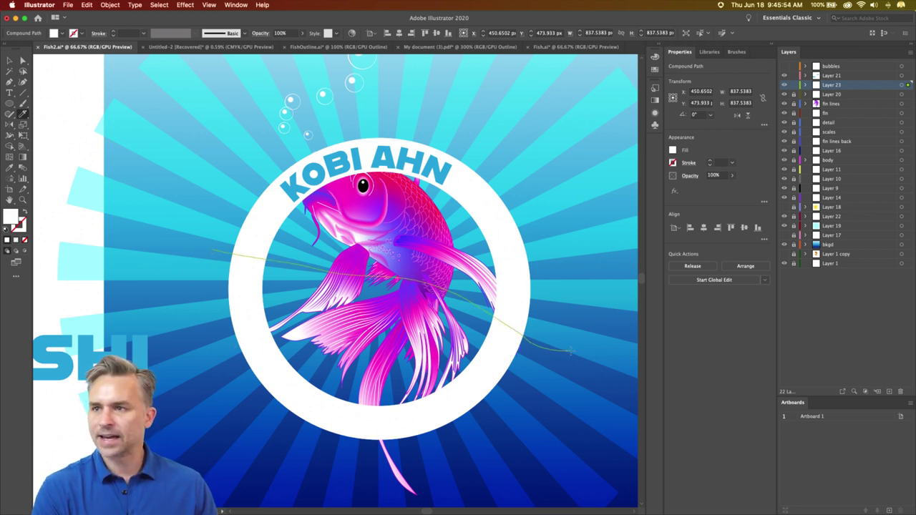
pyautogui.moveTo(573, 352); pyautogui.dragTo(580, 356)
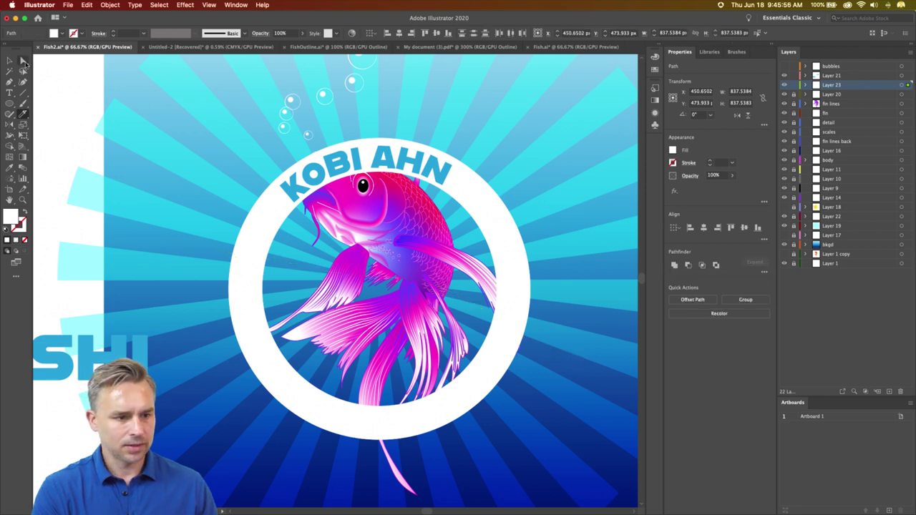
# - Try deleting and moving a ring piece with Direct Selection, undoing each change
pyautogui.click(23, 62)
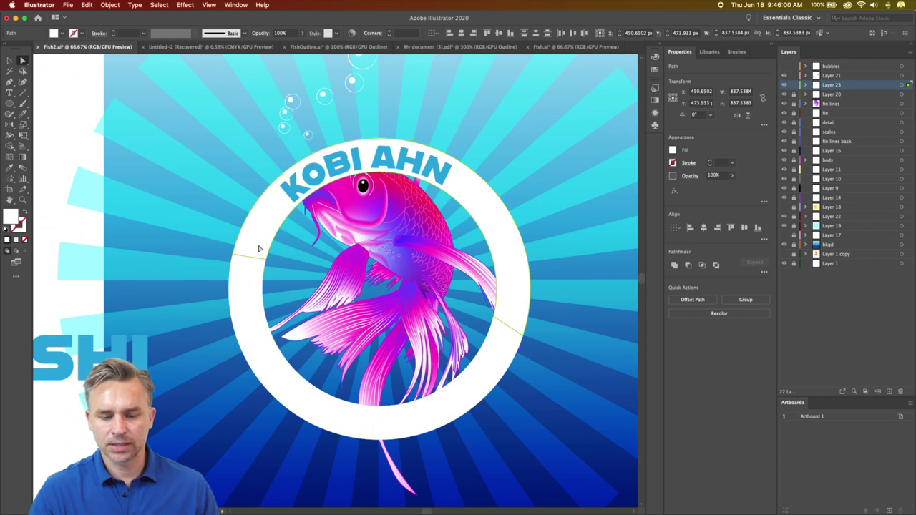
pyautogui.press('Delete')
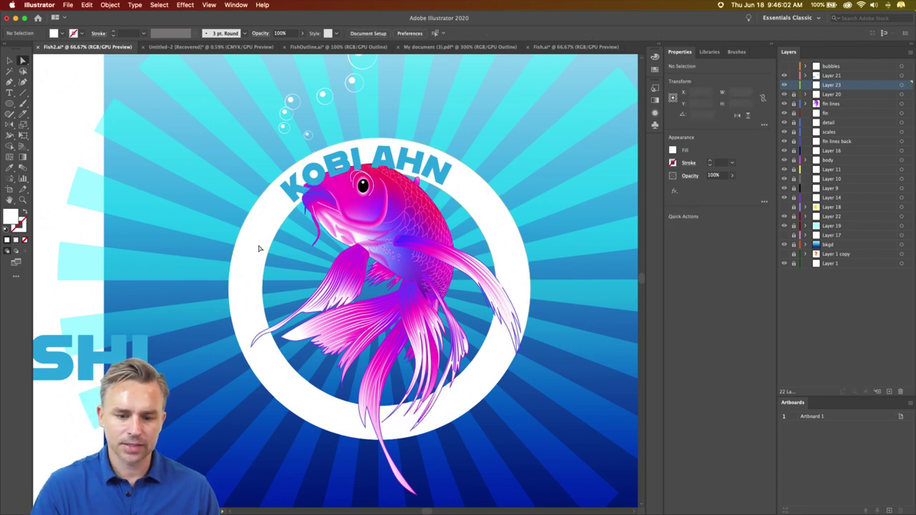
pyautogui.press('cmd+z')
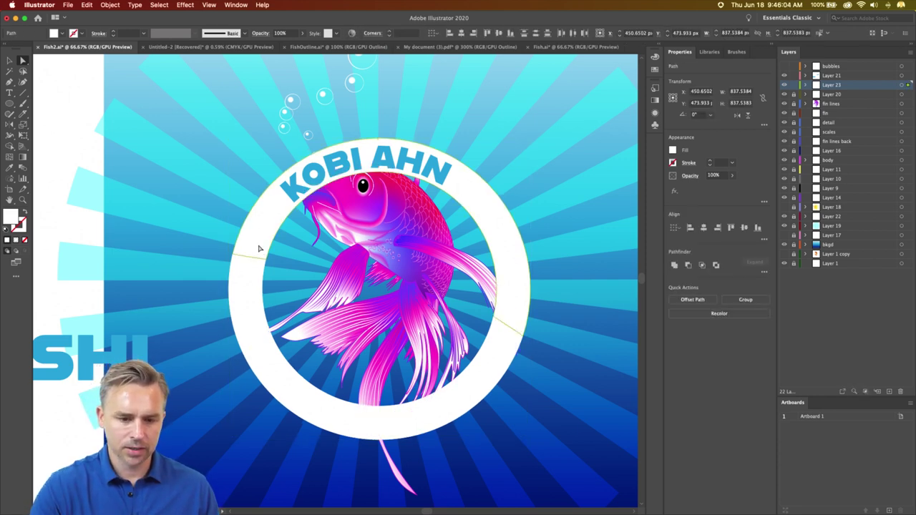
pyautogui.rightClick(259, 248)
pyautogui.press('Escape')
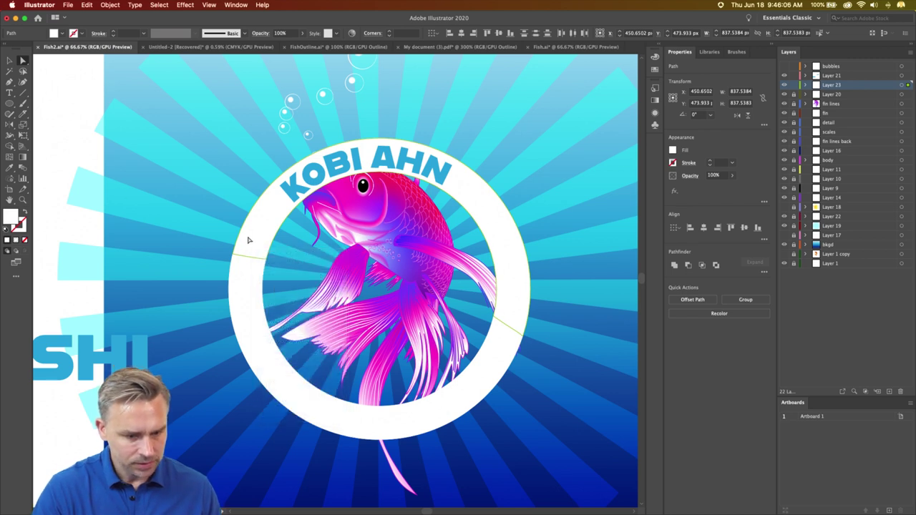
pyautogui.moveTo(244, 240); pyautogui.dragTo(219, 169)
pyautogui.press('cmd+z')
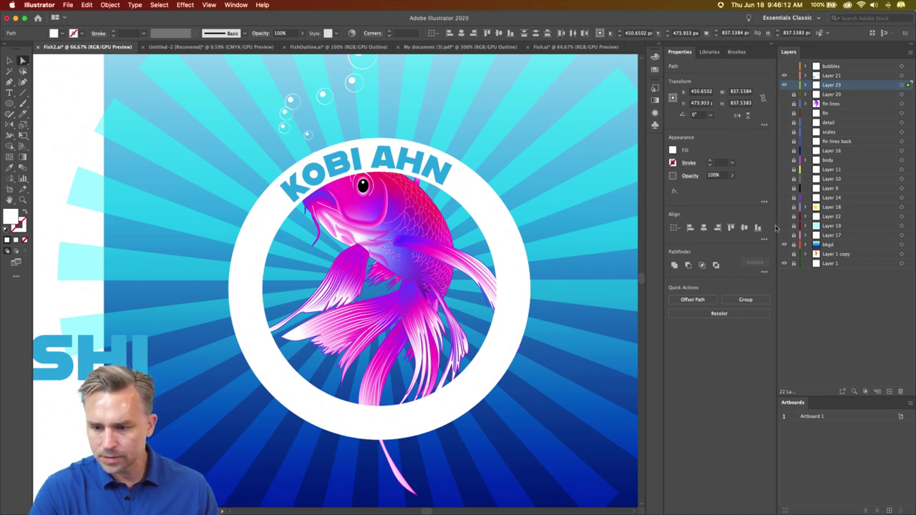
# - Hide the fish, bubbles and sunburst, leaving the ring over the blue gradient
pyautogui.press('cmd+alt+shift+3')
pyautogui.moveTo(272, 213); pyautogui.dragTo(266, 213)
pyautogui.rightClick(257, 245)
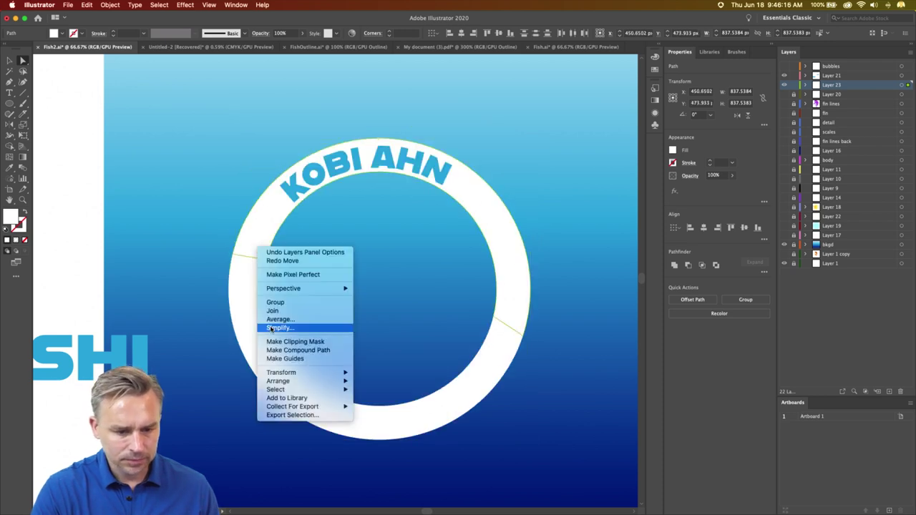
pyautogui.click(244, 293)
pyautogui.click(115, 209)
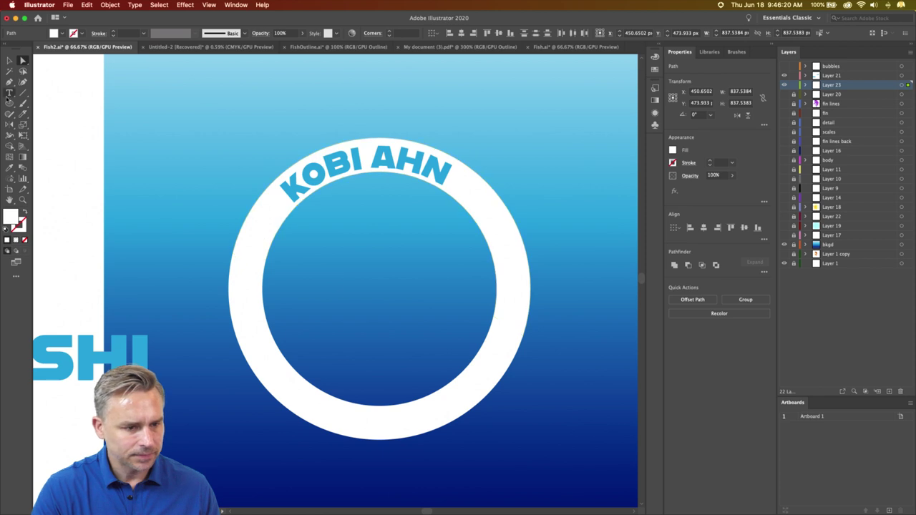
pyautogui.moveTo(22, 115); pyautogui.dragTo(68, 134)
pyautogui.moveTo(222, 245); pyautogui.dragTo(555, 352)
pyautogui.click(23, 60)
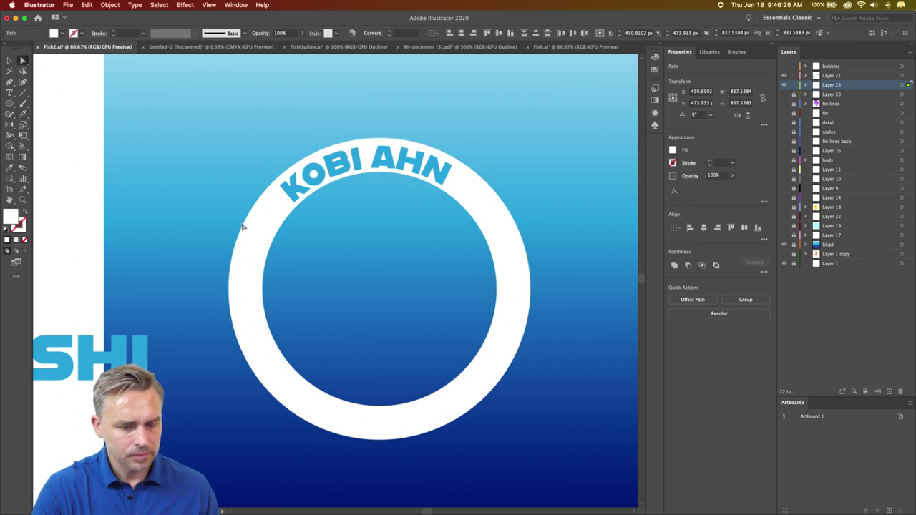
pyautogui.press('Delete')
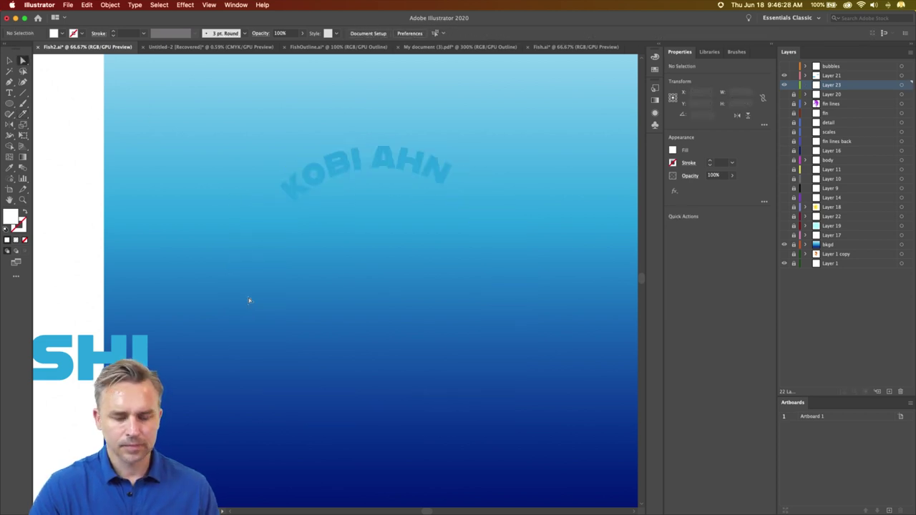
pyautogui.press('cmd+z')
pyautogui.rightClick(249, 300)
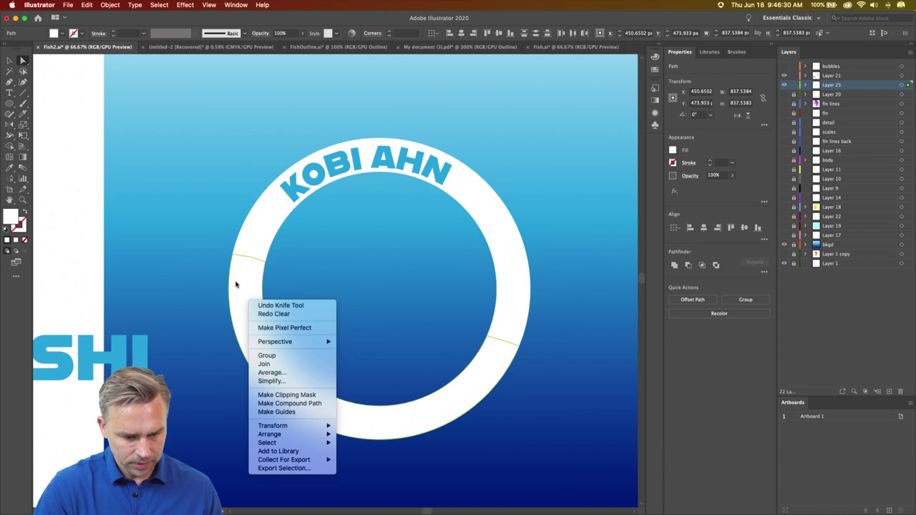
pyautogui.click(73, 157)
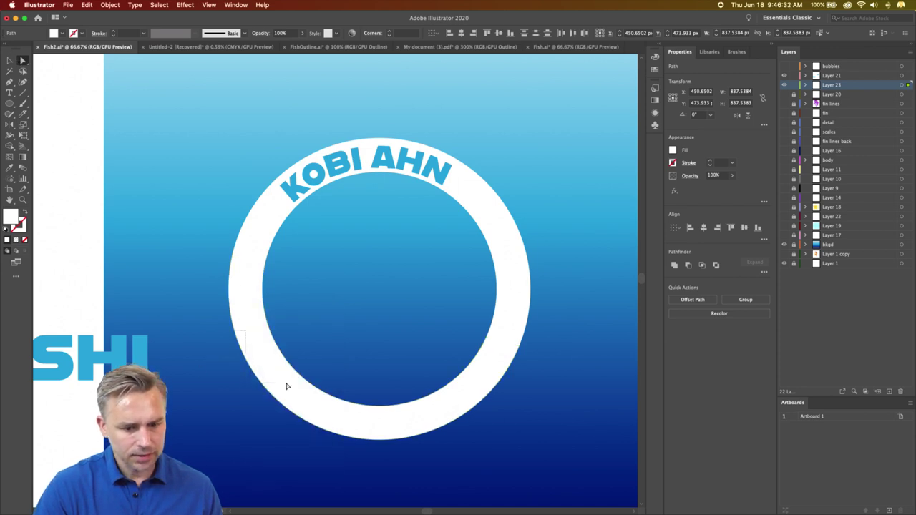
pyautogui.moveTo(287, 387); pyautogui.dragTo(362, 445)
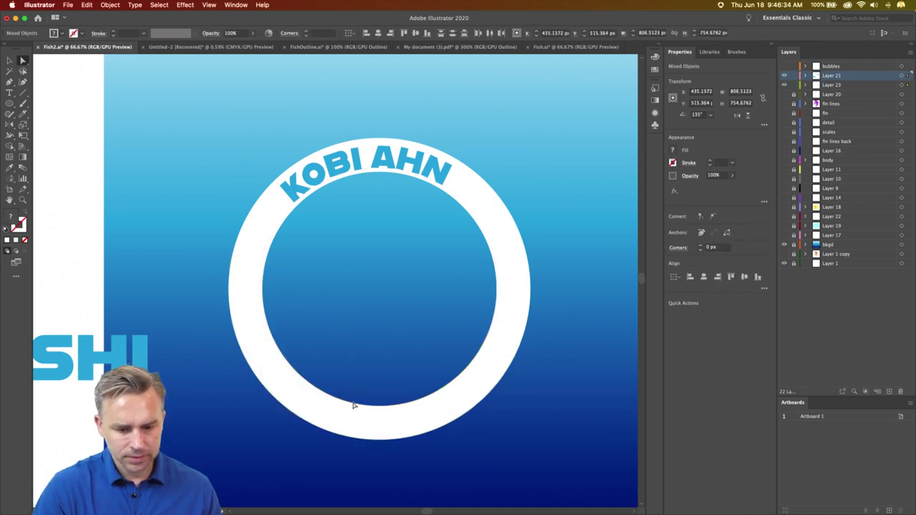
# - Split the ring at a left-side anchor and delete its lower part
pyautogui.click(793, 75)
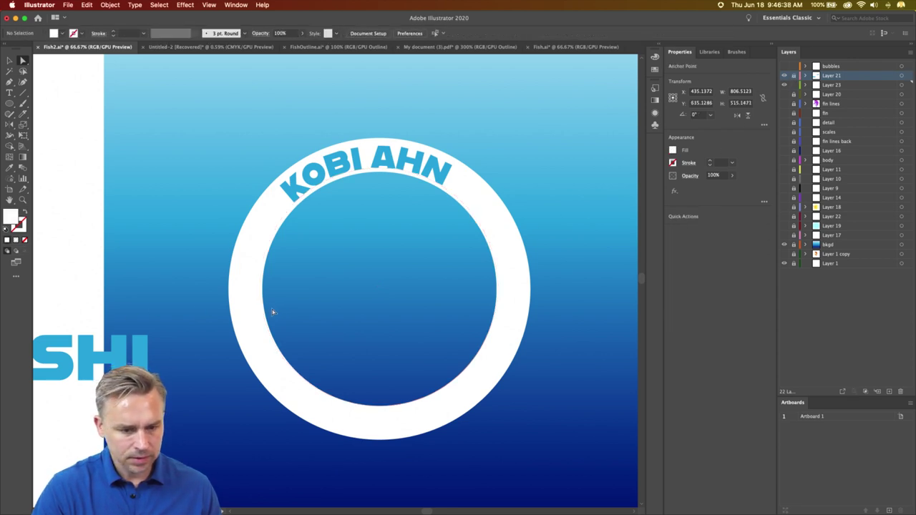
pyautogui.click(249, 304)
pyautogui.press('Delete')
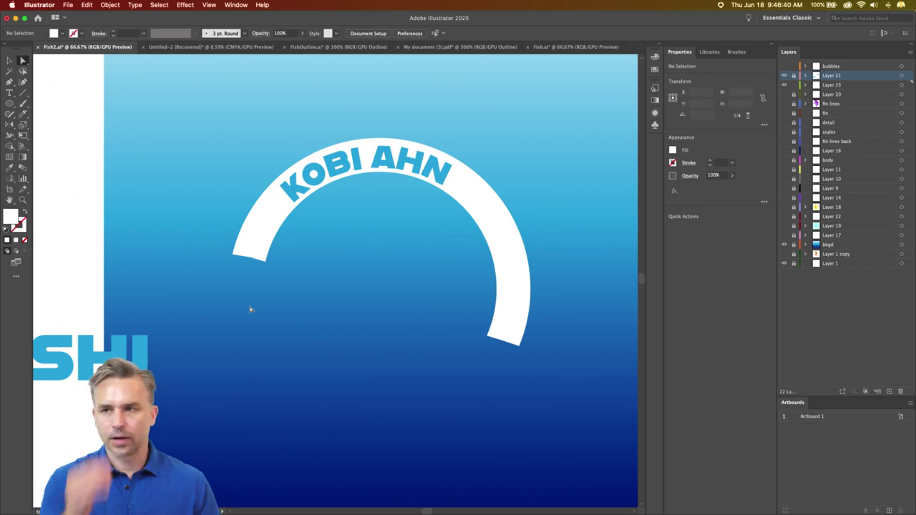
pyautogui.press('super+1')
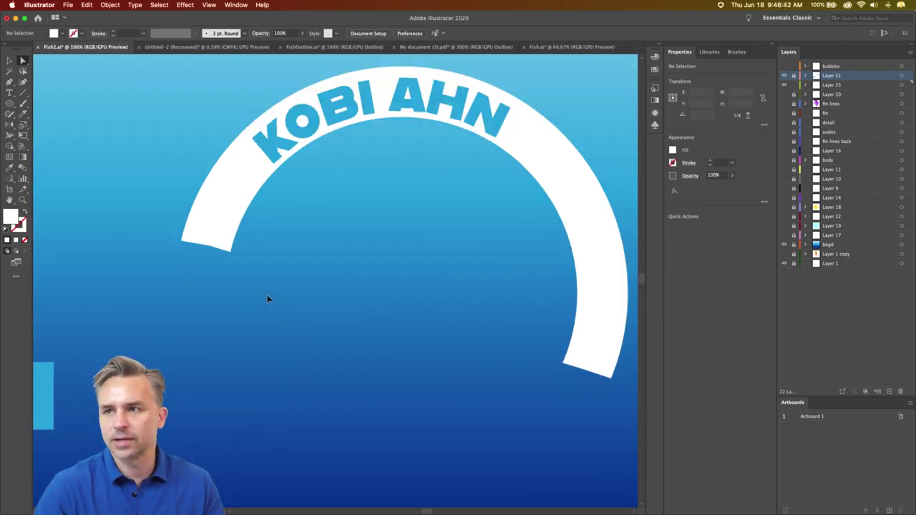
pyautogui.press('super+minus')
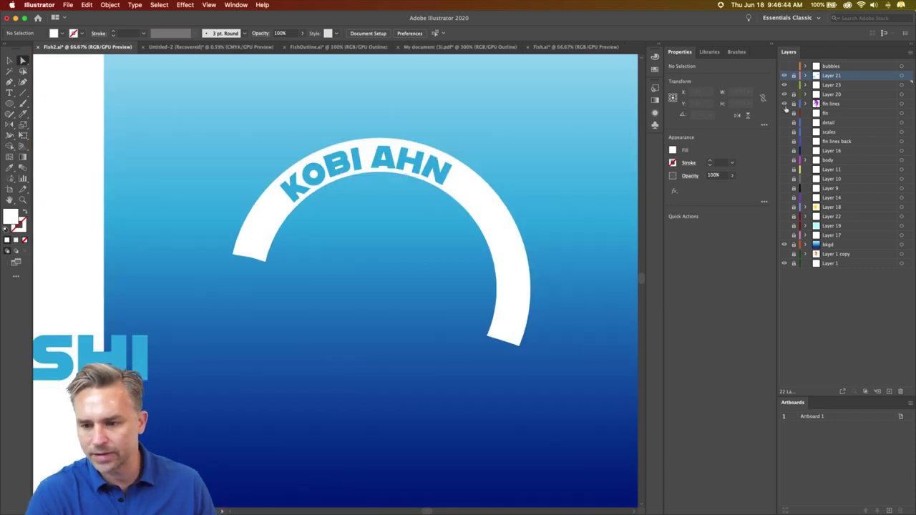
# - Show all hidden layers again, then hide the yellow line artwork of Layer 18
pyautogui.keyDown('alt'); pyautogui.click(784, 234); pyautogui.keyUp('alt')
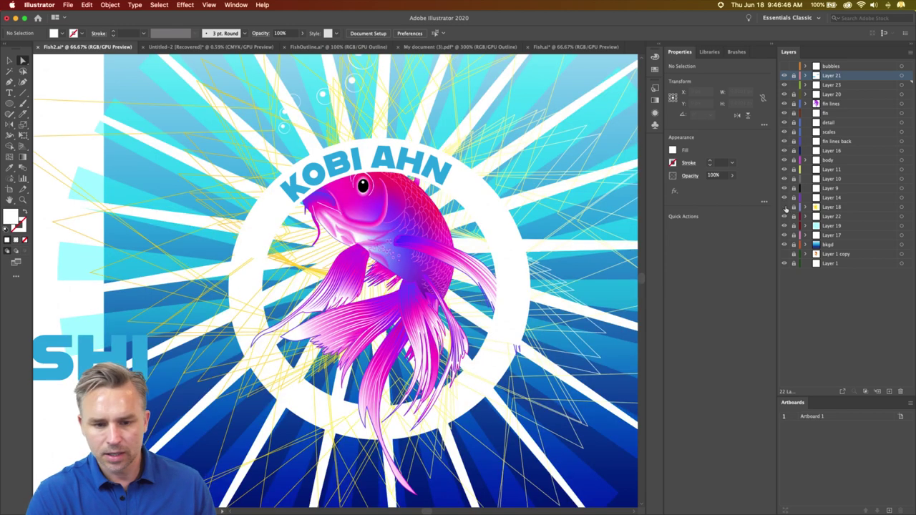
pyautogui.click(784, 207)
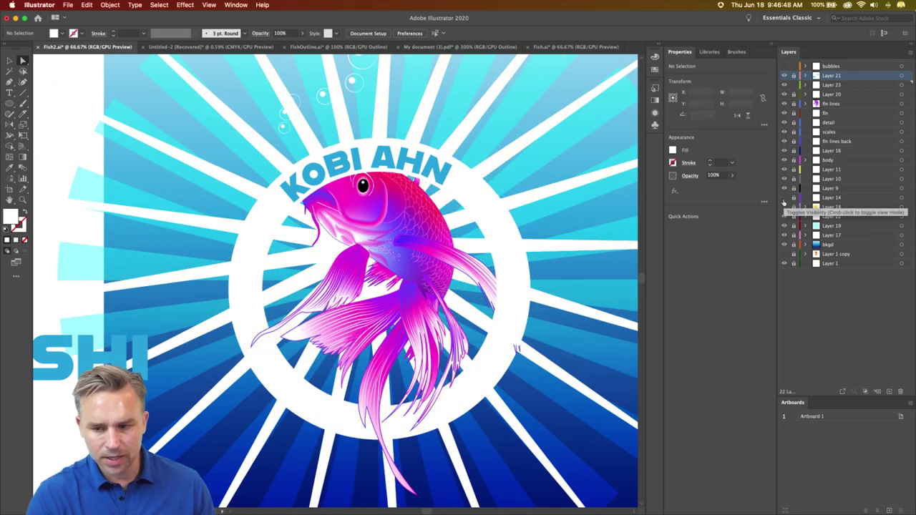
pyautogui.click(784, 197)
pyautogui.click(784, 188)
pyautogui.click(785, 178)
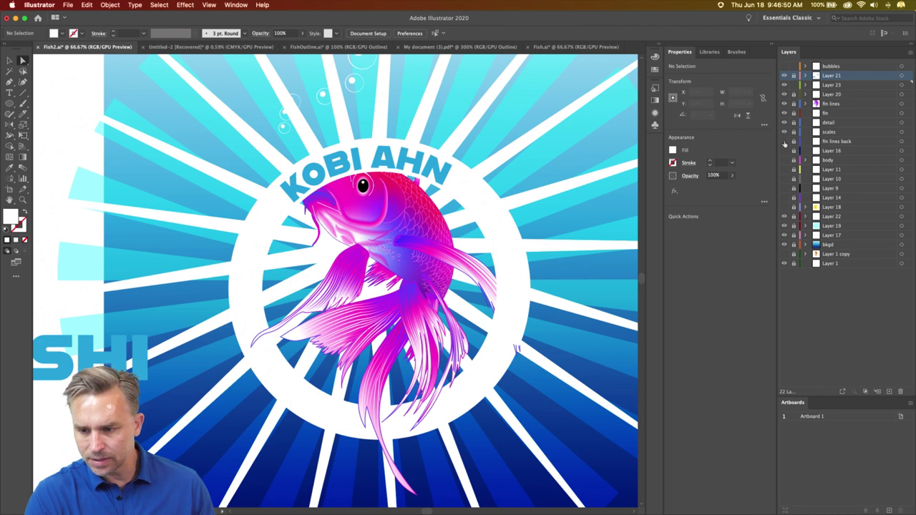
pyautogui.click(784, 237)
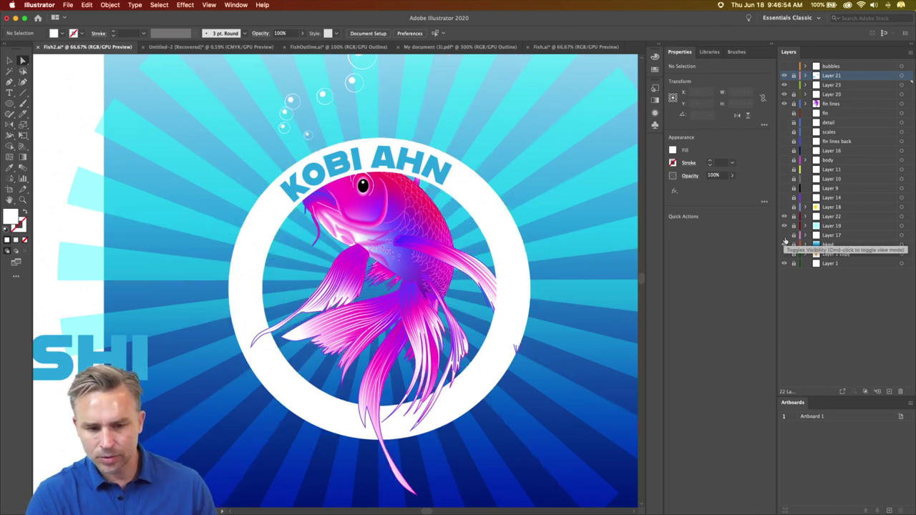
pyautogui.click(785, 224)
pyautogui.click(787, 224)
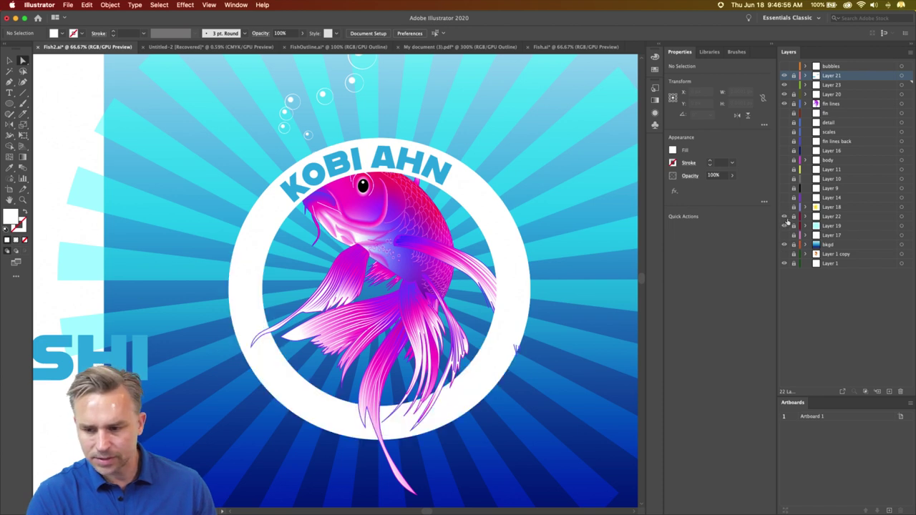
# - Delete and undo the ring's lower part on Layer 22, then unlock Layers 17 up to 16
pyautogui.click(834, 217)
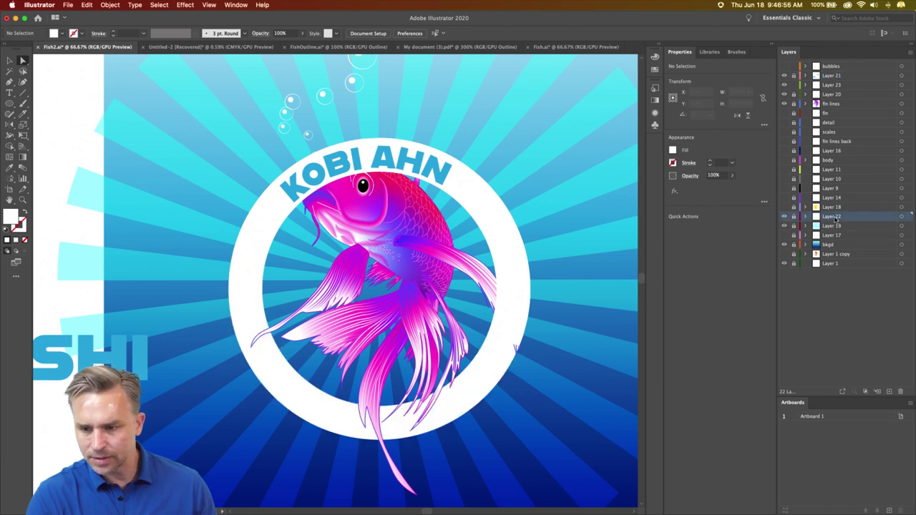
pyautogui.click(260, 217)
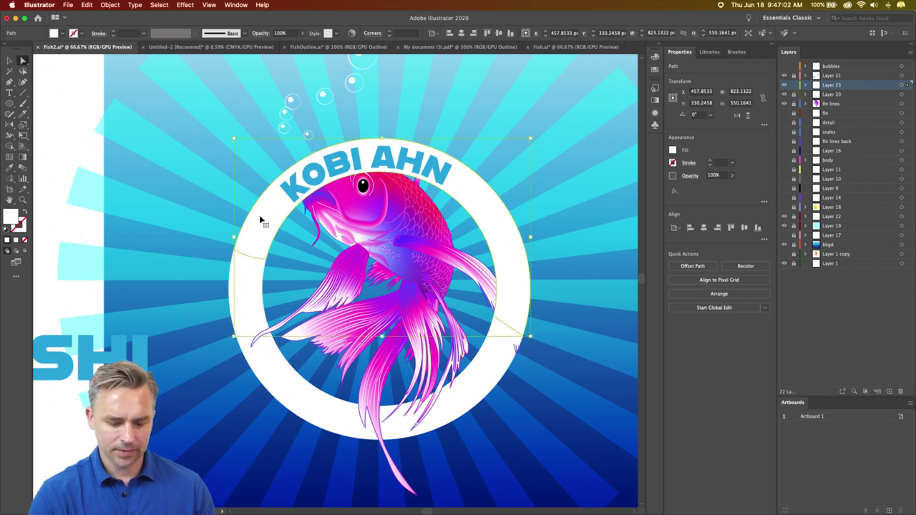
pyautogui.press('Delete')
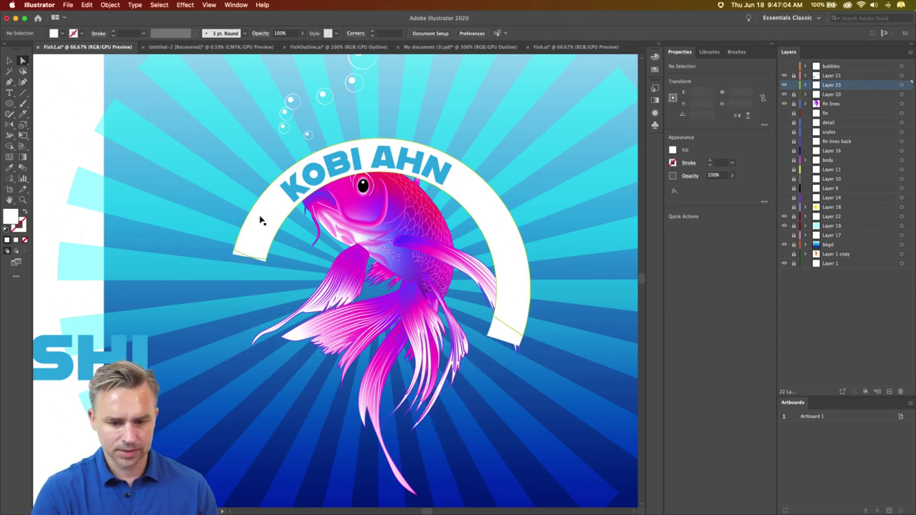
pyautogui.press('super+z')
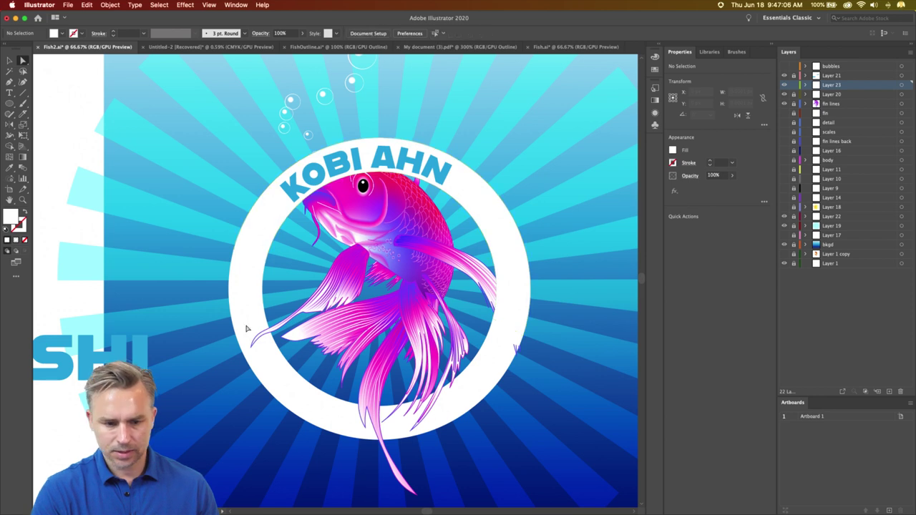
pyautogui.press('super+z')
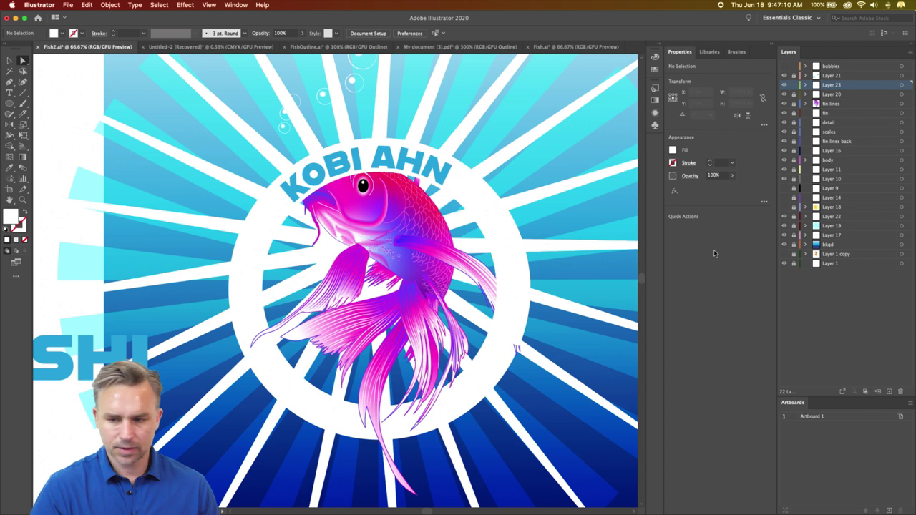
pyautogui.click(823, 216)
pyautogui.moveTo(792, 236); pyautogui.dragTo(793, 148)
# - Delete Layer 17 with its white rays, then Layer 14 through fin lines back
pyautogui.click(832, 235)
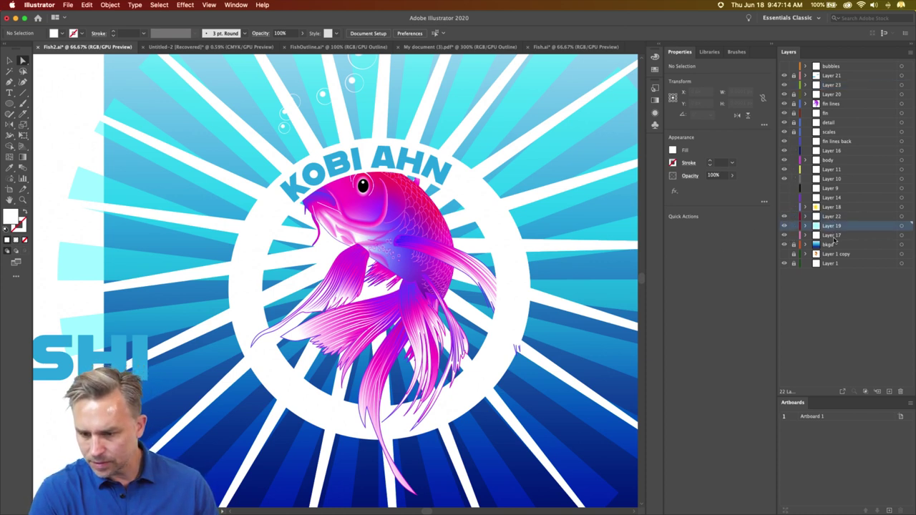
pyautogui.click(900, 391)
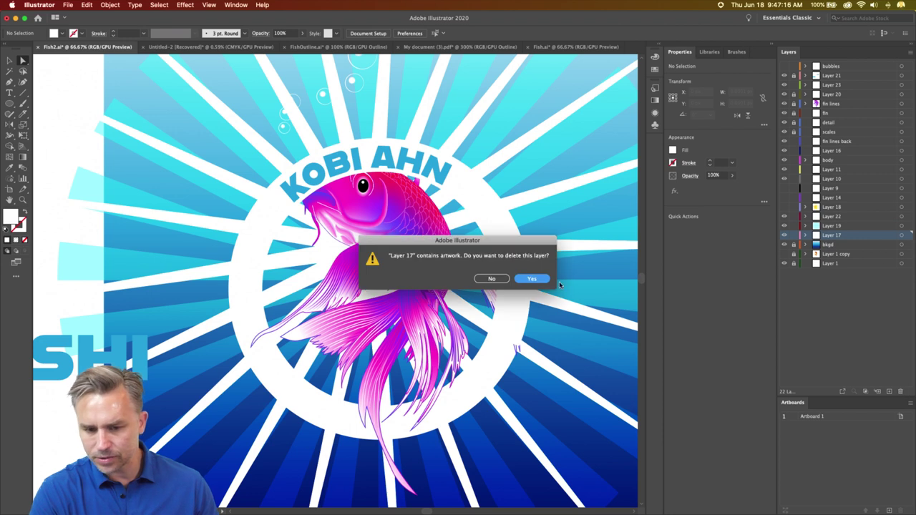
pyautogui.click(530, 279)
pyautogui.click(862, 200)
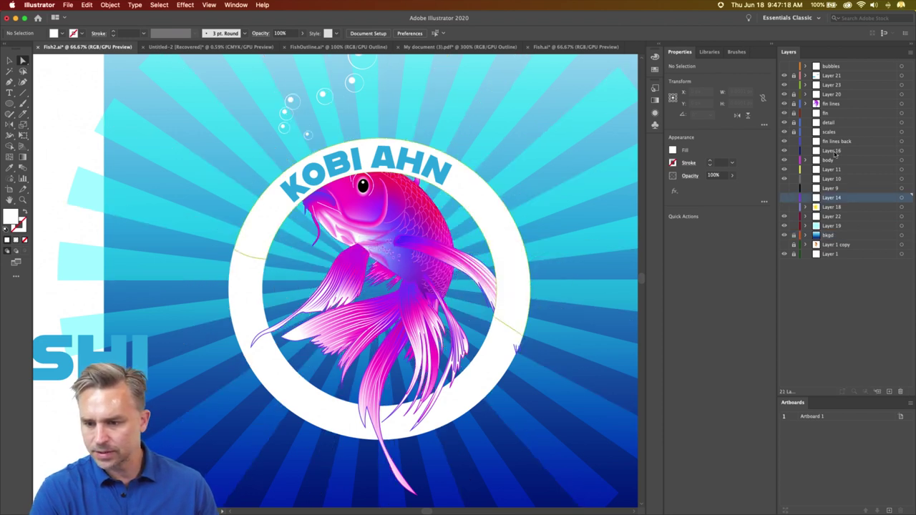
pyautogui.keyDown('shift'); pyautogui.click(841, 143); pyautogui.keyUp('shift')
pyautogui.click(900, 389)
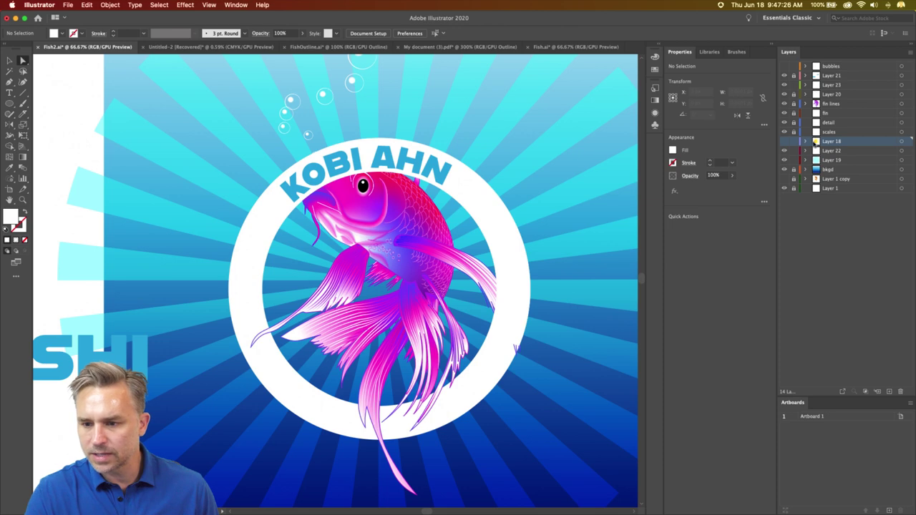
# - Delete Layer 18 with its yellow lines, confirming with Yes
pyautogui.click(784, 142)
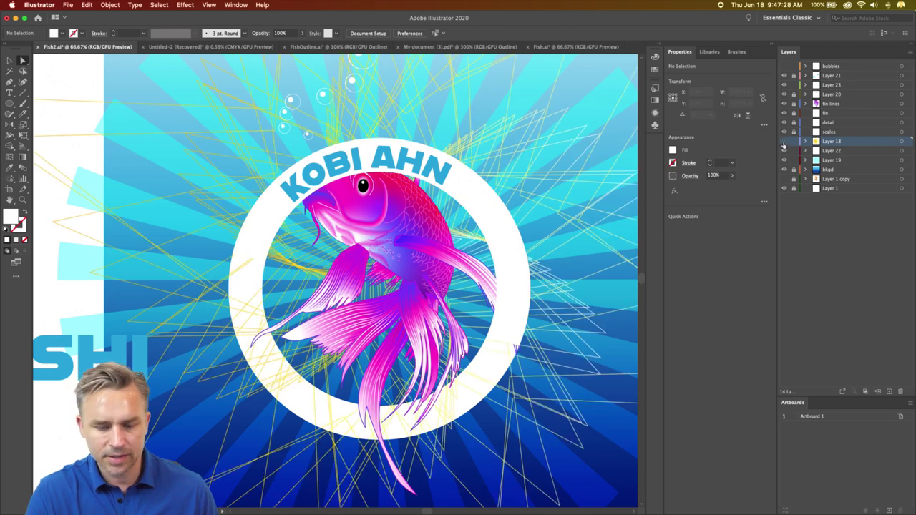
pyautogui.click(784, 142)
pyautogui.click(900, 392)
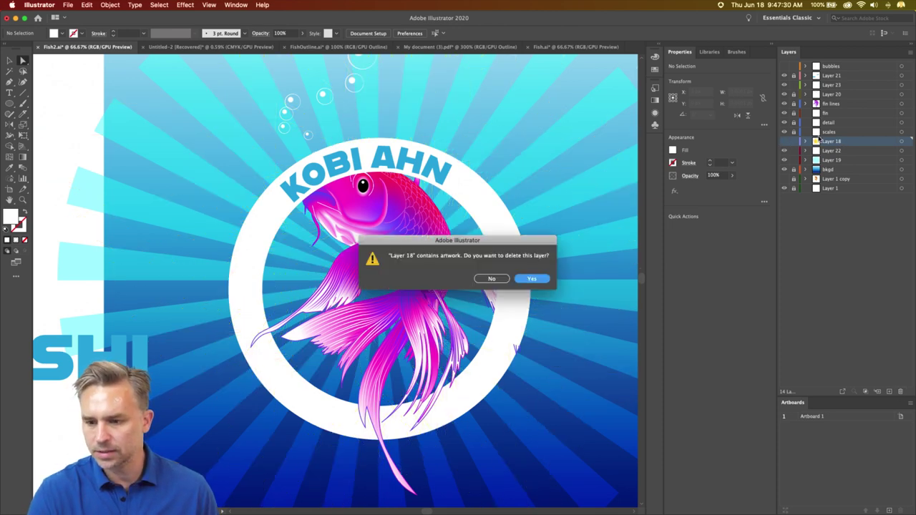
pyautogui.click(531, 276)
# - Make Layer 23 visible and unlocked again and select its white ring path
pyautogui.click(835, 133)
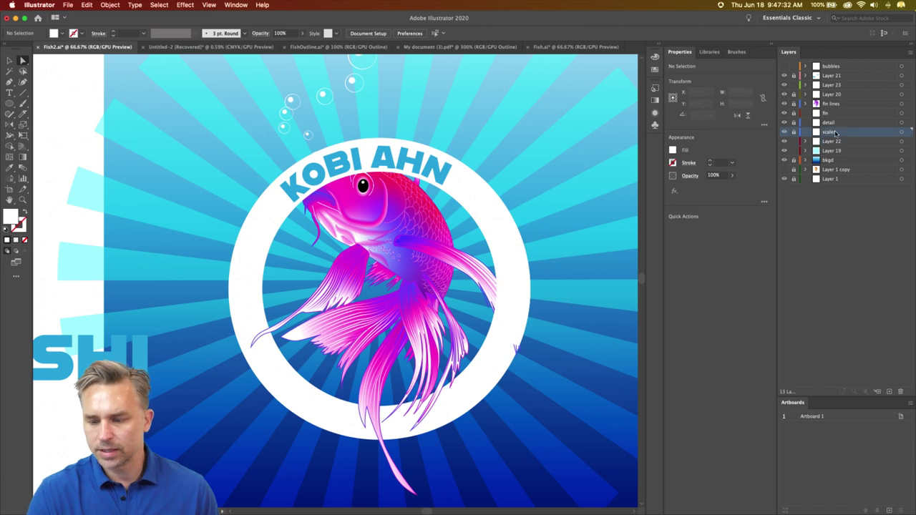
pyautogui.click(818, 86)
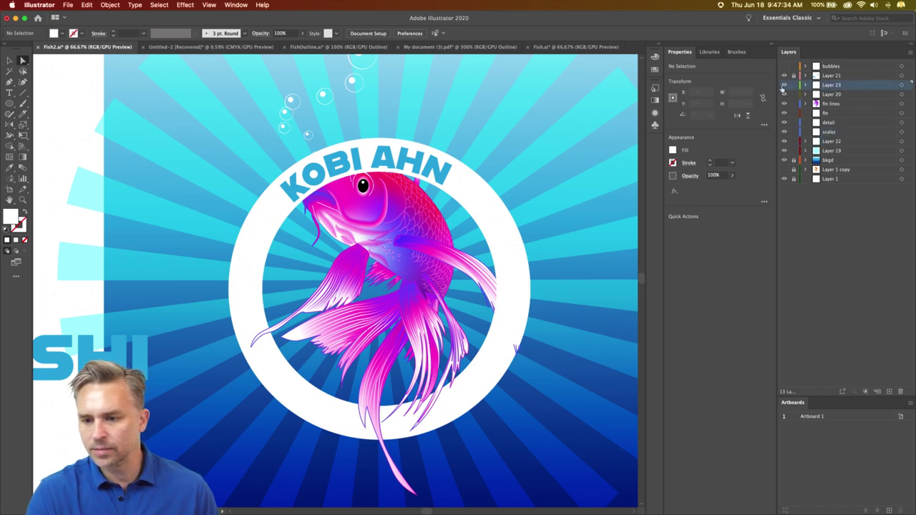
pyautogui.click(784, 85)
pyautogui.click(784, 85)
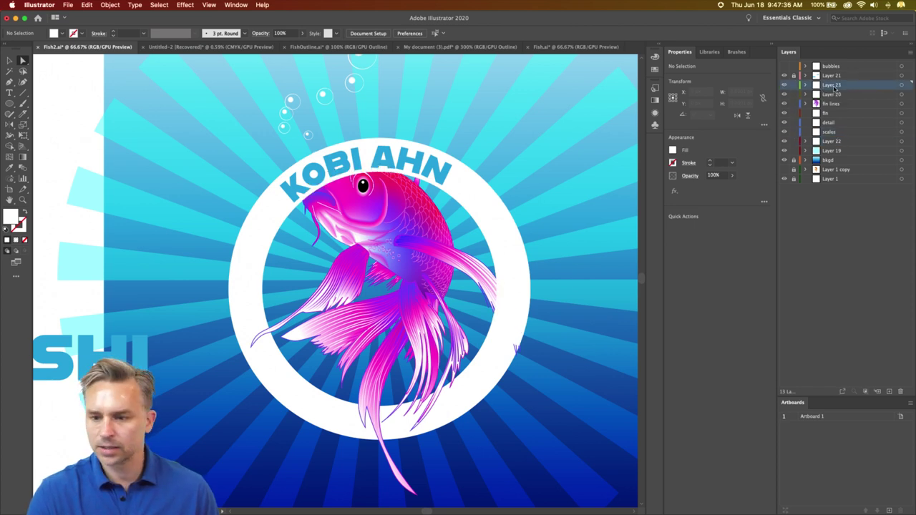
pyautogui.click(235, 269)
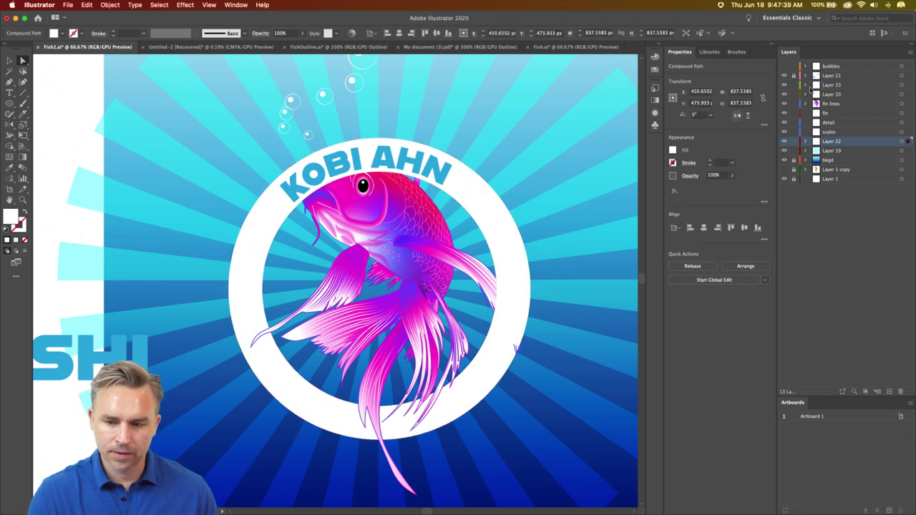
pyautogui.click(795, 170)
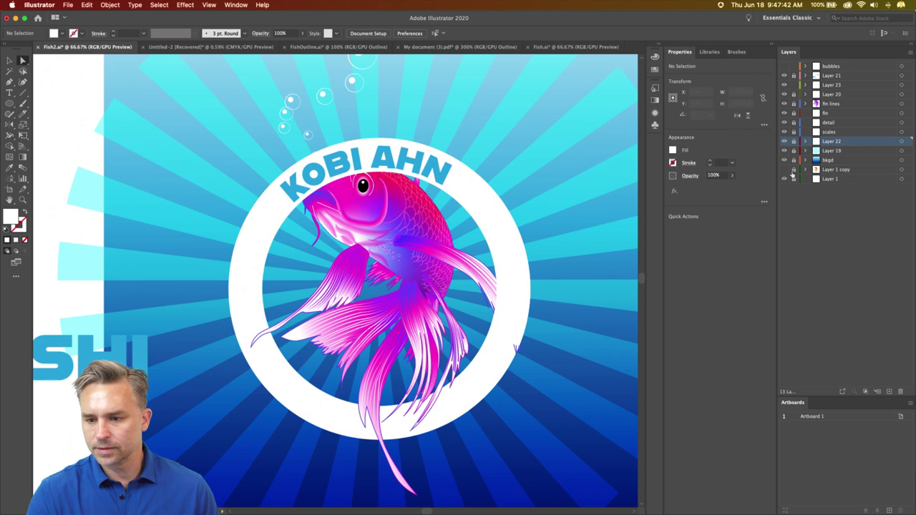
pyautogui.click(855, 86)
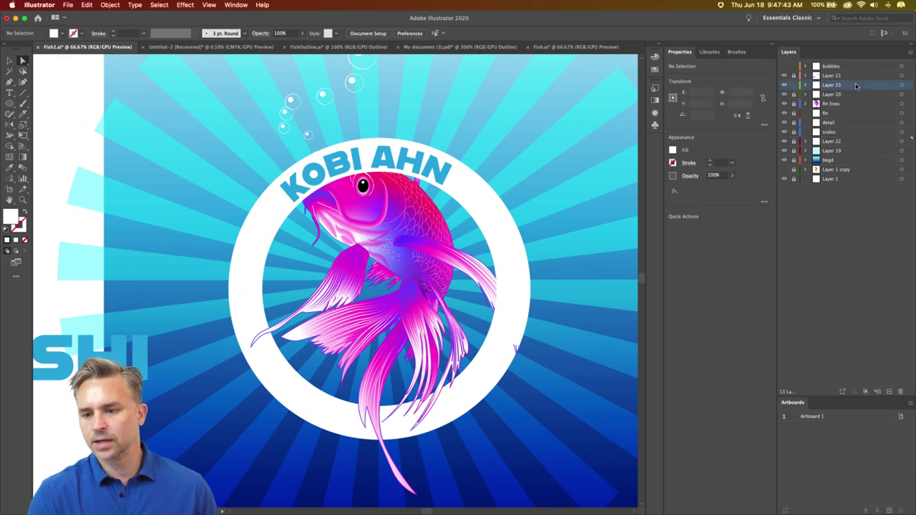
pyautogui.click(785, 87)
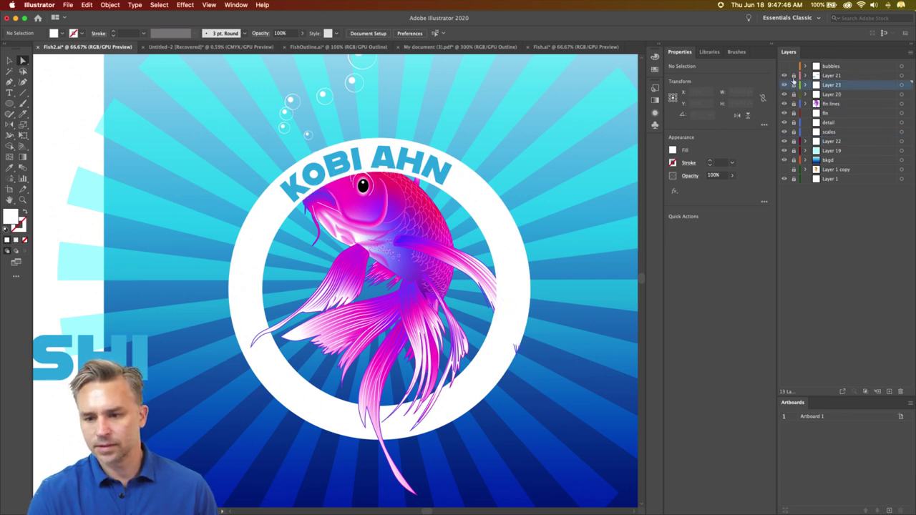
pyautogui.click(259, 230)
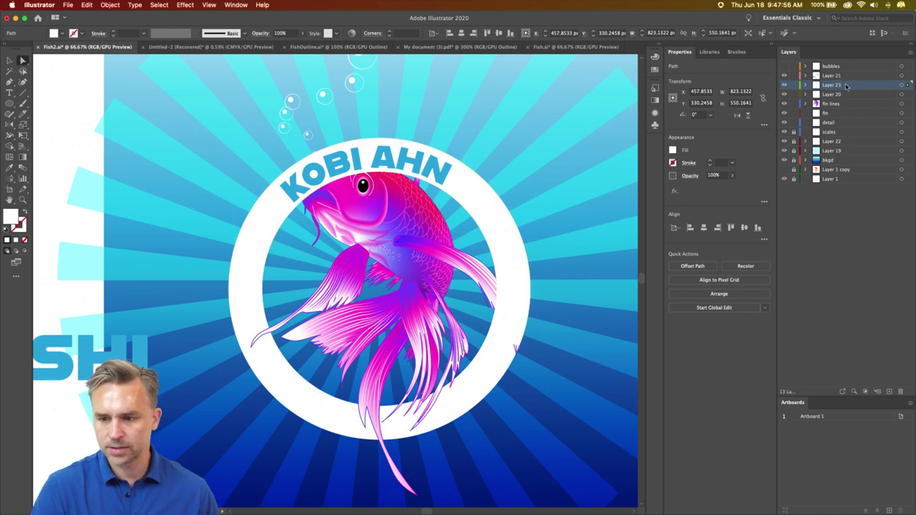
# - Flip the white arc 180°, move it onto the ring's lower half, and raise Layer 23 above the fish
pyautogui.click(271, 220)
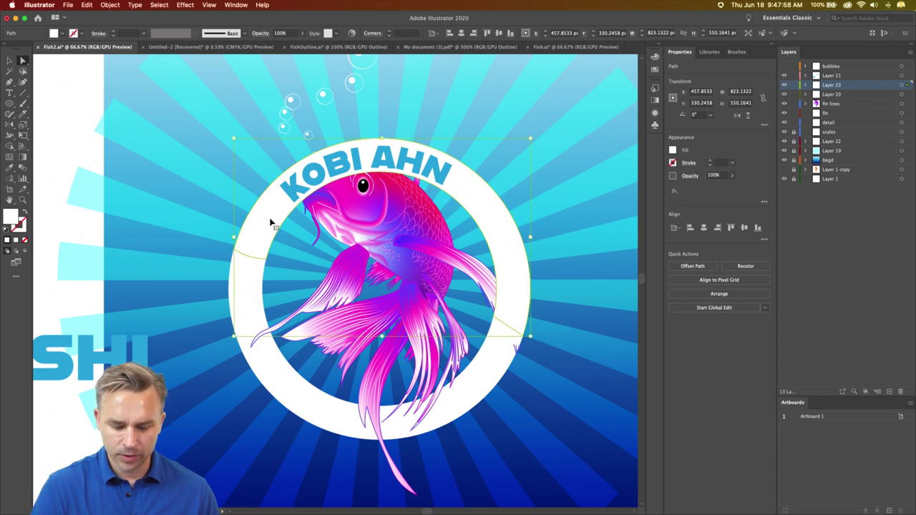
pyautogui.press('super+shift+b')
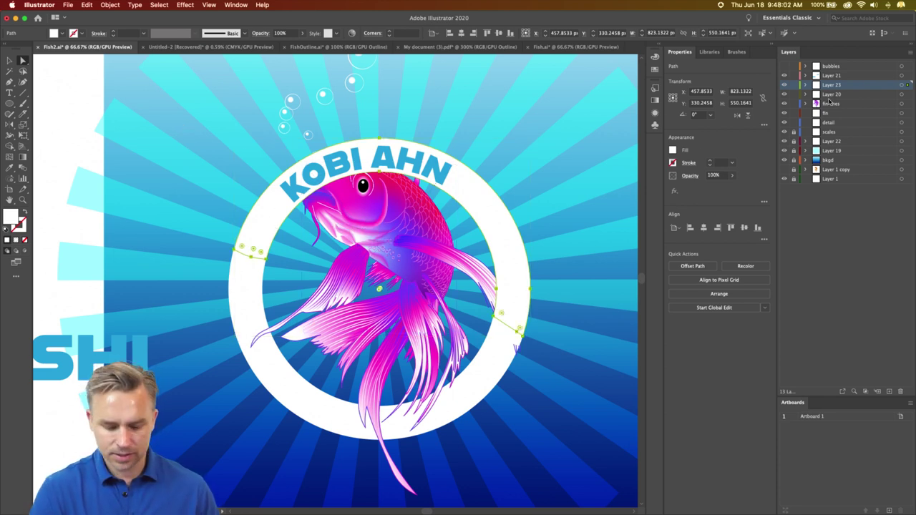
pyautogui.moveTo(837, 84); pyautogui.dragTo(841, 136)
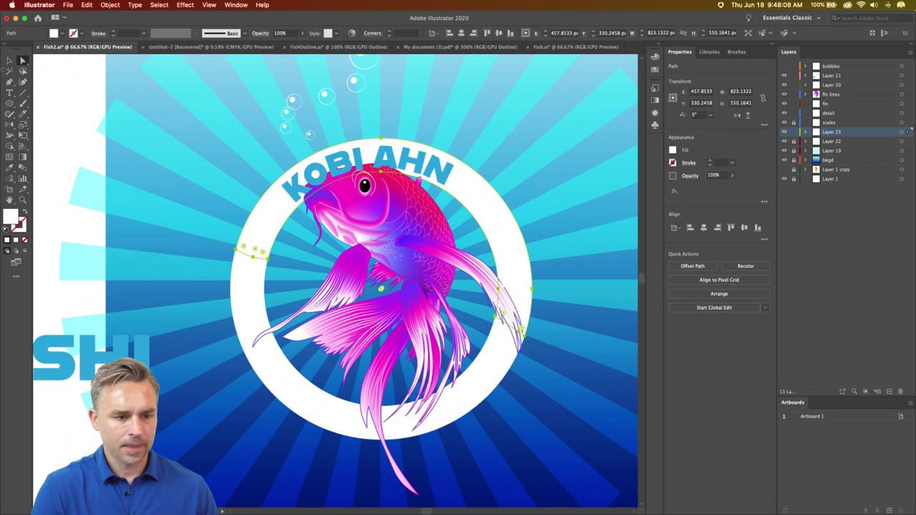
pyautogui.press('v')
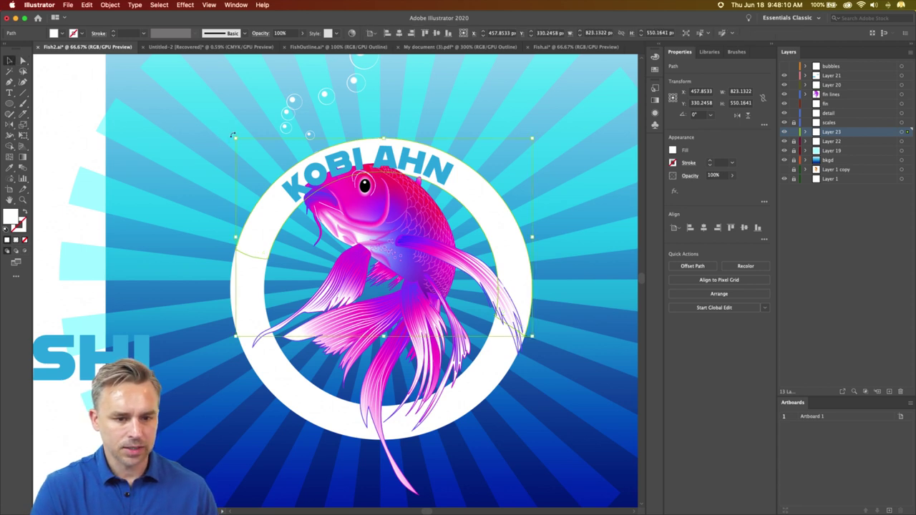
pyautogui.moveTo(233, 135); pyautogui.dragTo(534, 338)
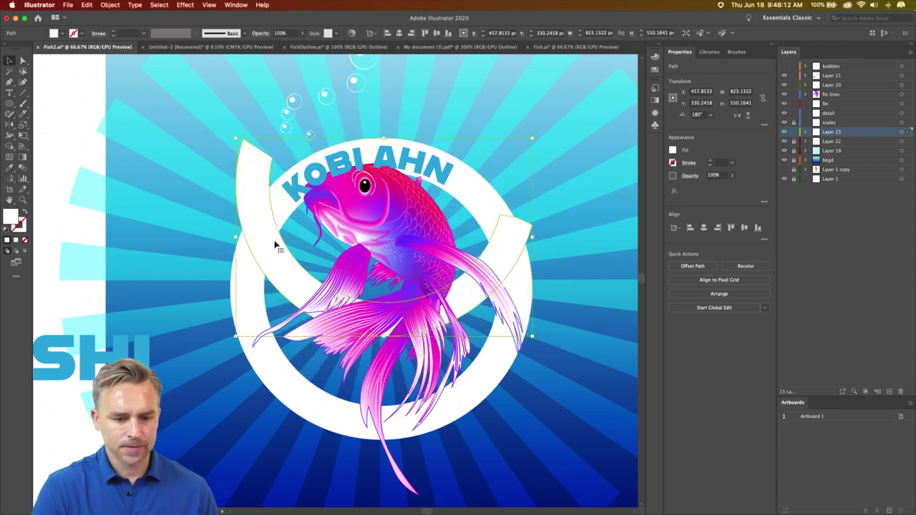
pyautogui.moveTo(275, 246); pyautogui.dragTo(273, 357)
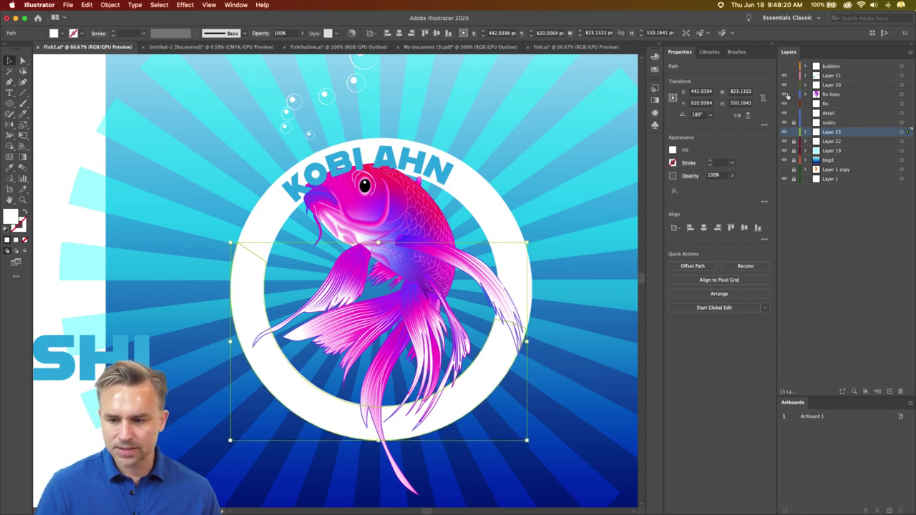
pyautogui.moveTo(834, 133); pyautogui.dragTo(834, 90)
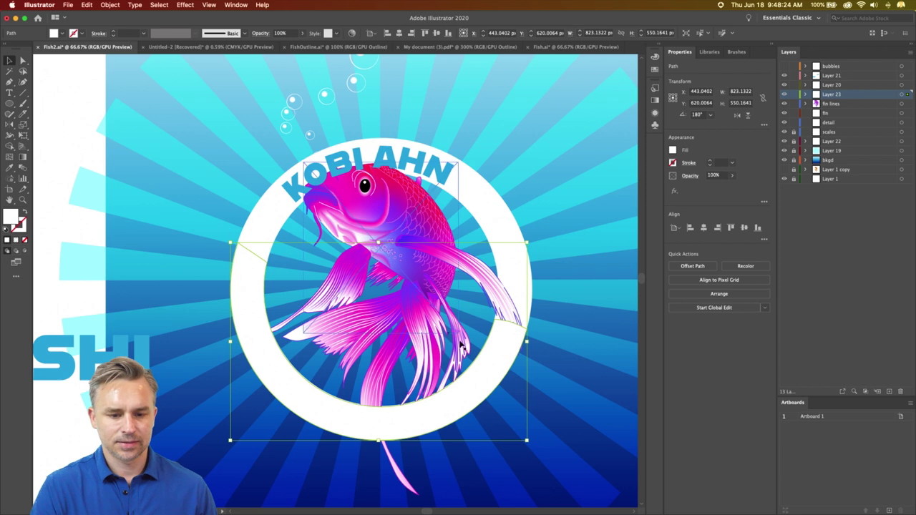
pyautogui.click(23, 61)
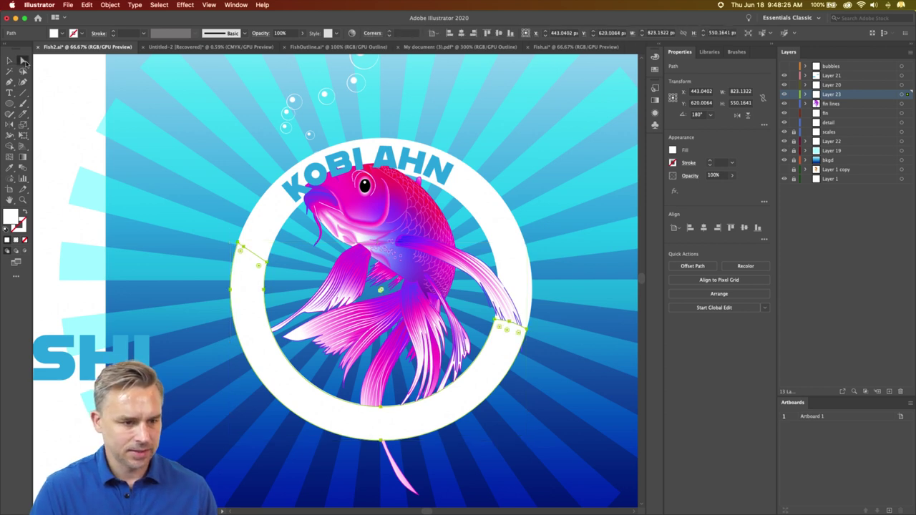
pyautogui.click(63, 140)
pyautogui.click(9, 61)
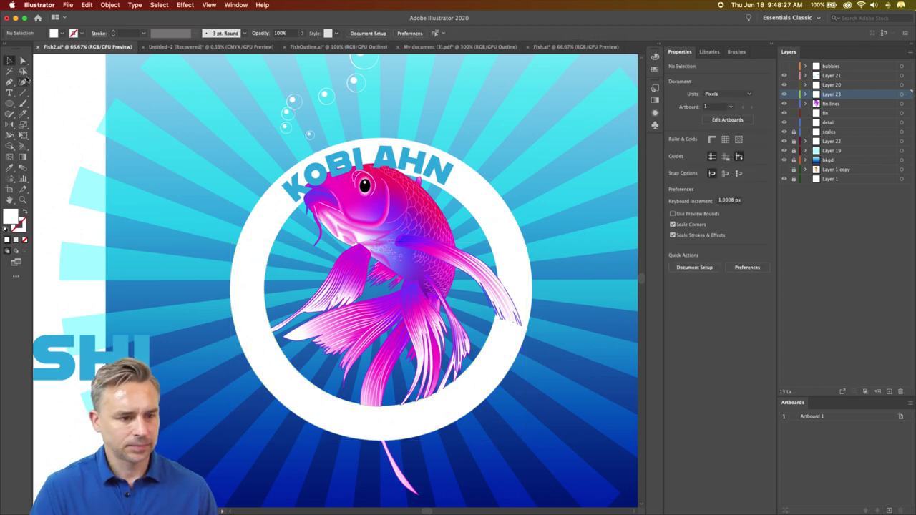
pyautogui.click(320, 204)
pyautogui.moveTo(830, 78); pyautogui.dragTo(830, 105)
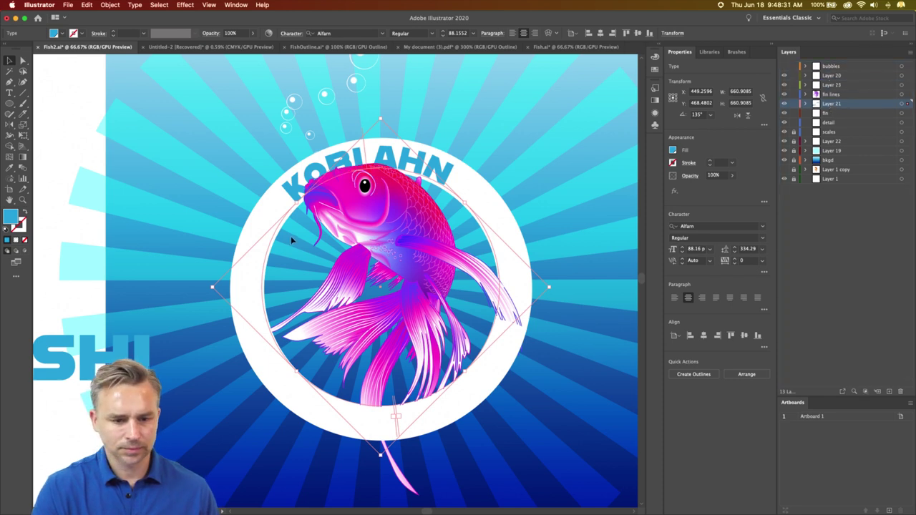
pyautogui.click(73, 126)
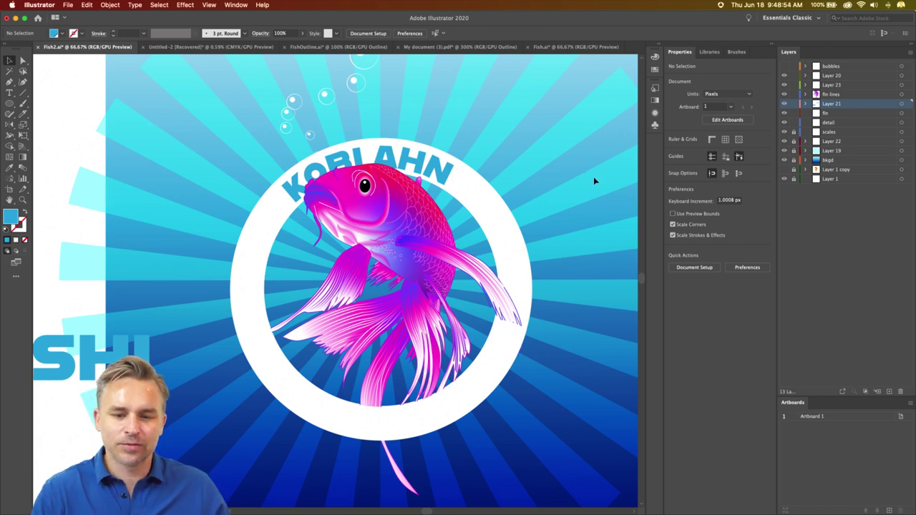
pyautogui.click(440, 179)
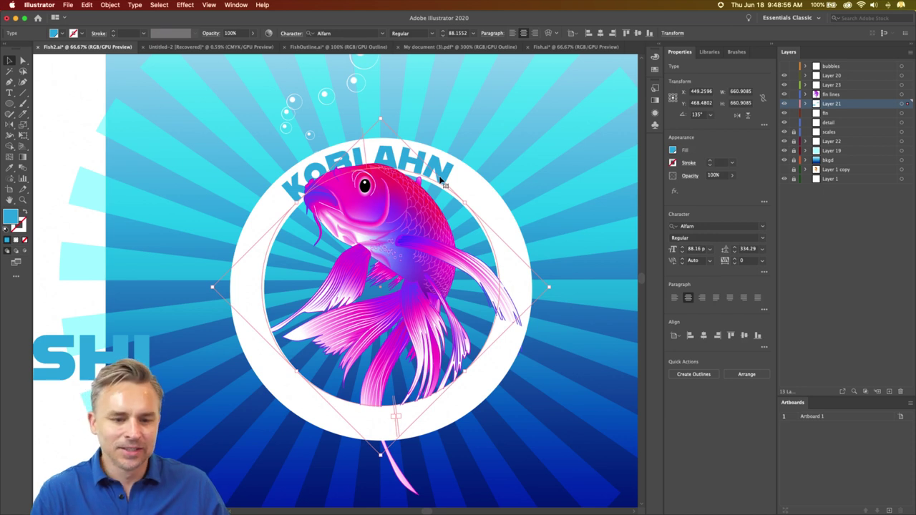
pyautogui.moveTo(441, 179); pyautogui.dragTo(260, 178)
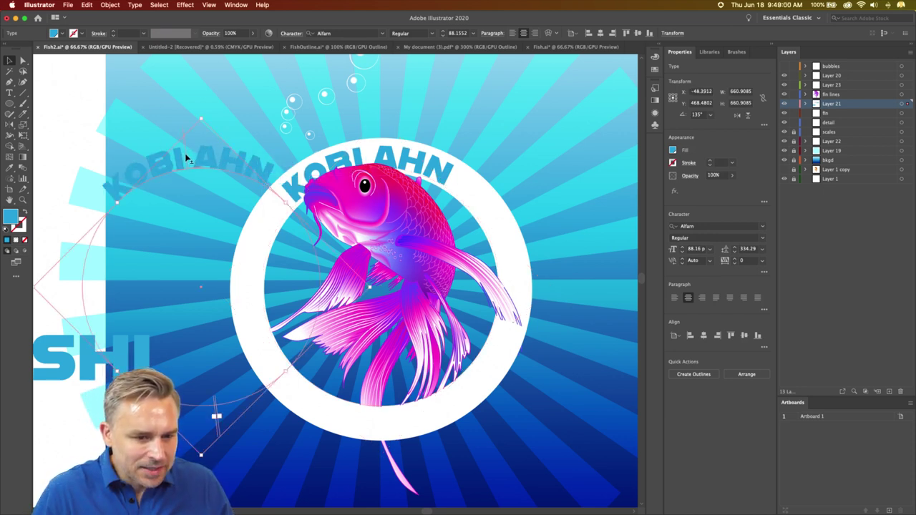
pyautogui.moveTo(186, 152); pyautogui.dragTo(190, 166)
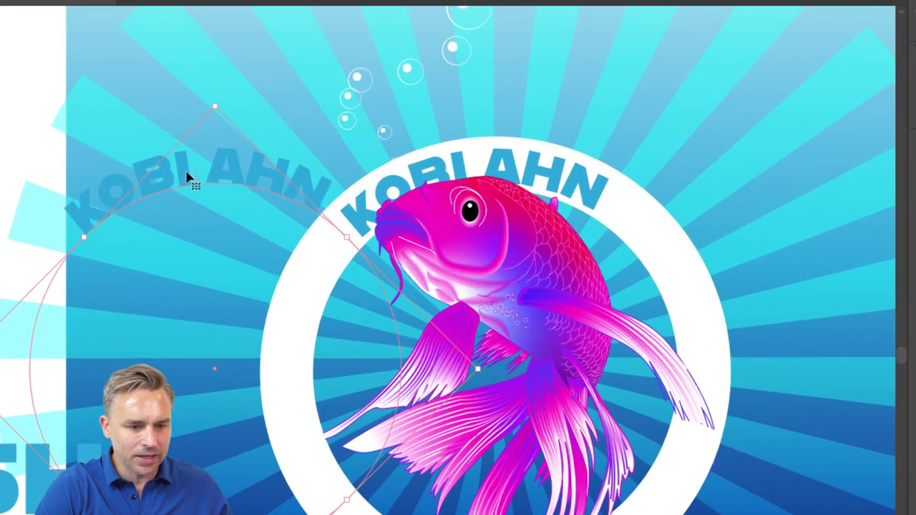
pyautogui.moveTo(196, 178); pyautogui.dragTo(196, 192)
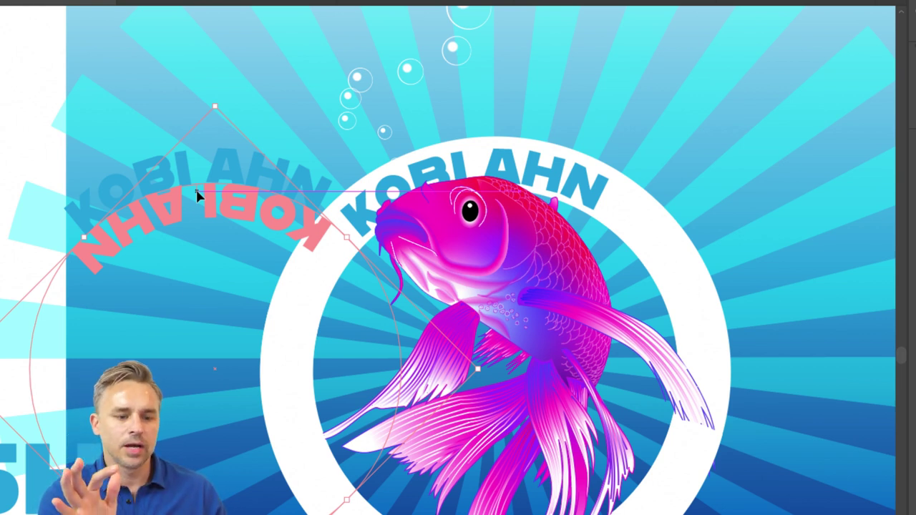
pyautogui.moveTo(195, 188); pyautogui.dragTo(206, 464)
pyautogui.scroll(-3, 198, 422)
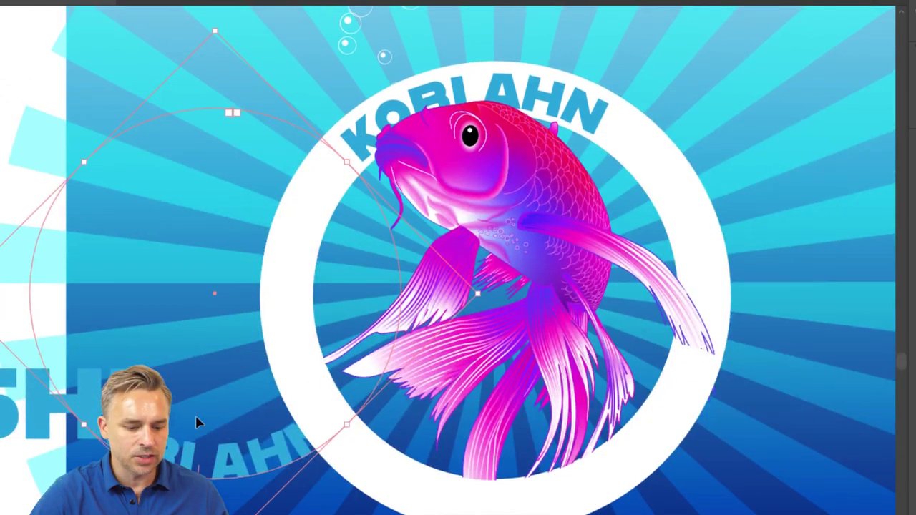
# - Retype the copied path text as 'SUSHI & STUDIO'
pyautogui.hotkey('ctrl', 'shift', 'a')
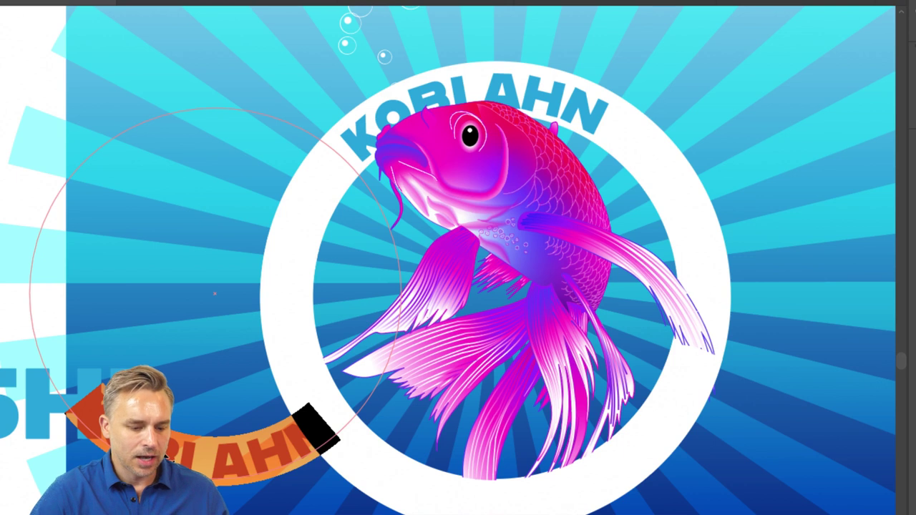
pyautogui.write('SUSHI')
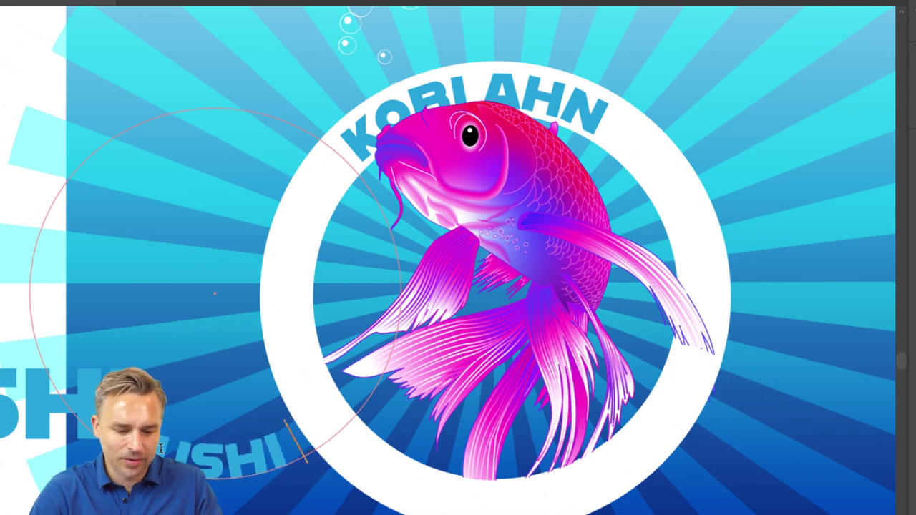
pyautogui.write(' & STUDIO')
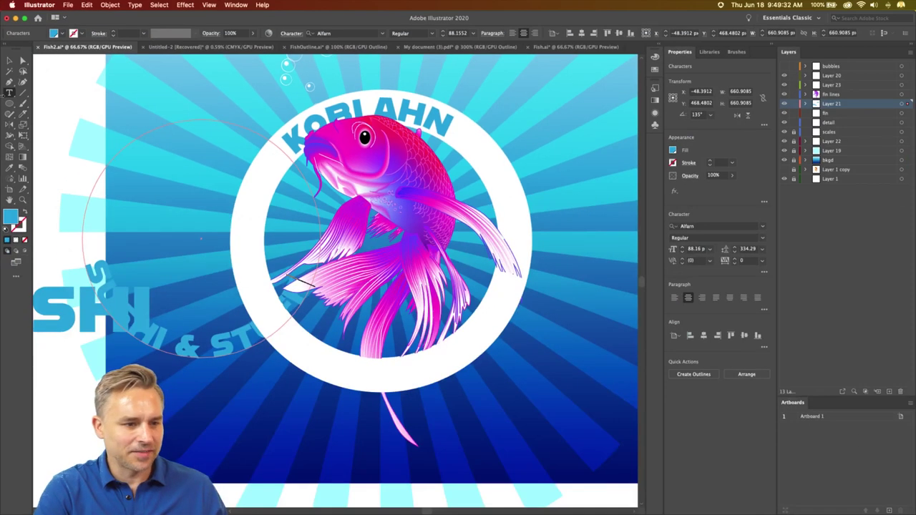
pyautogui.press('Escape')
# - Cut the SUSHI caption out of its layer and target Layer 23
pyautogui.click(122, 340)
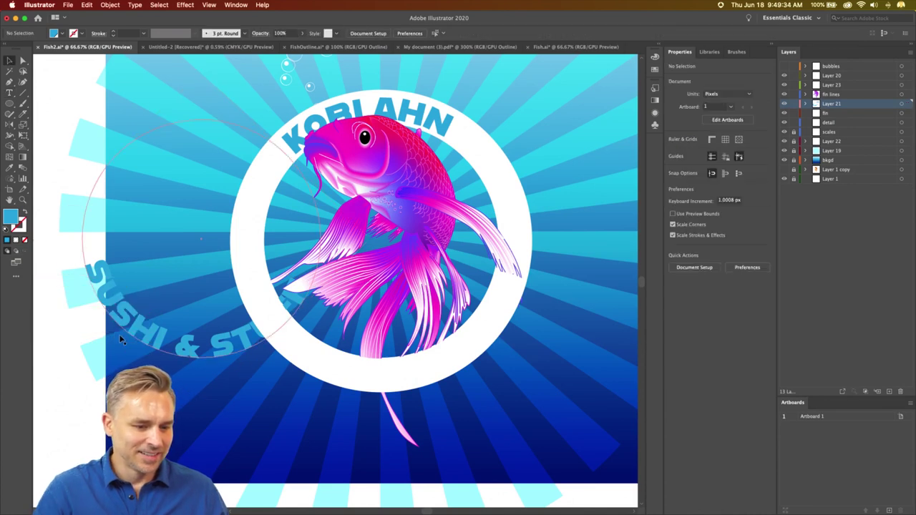
pyautogui.click(142, 342)
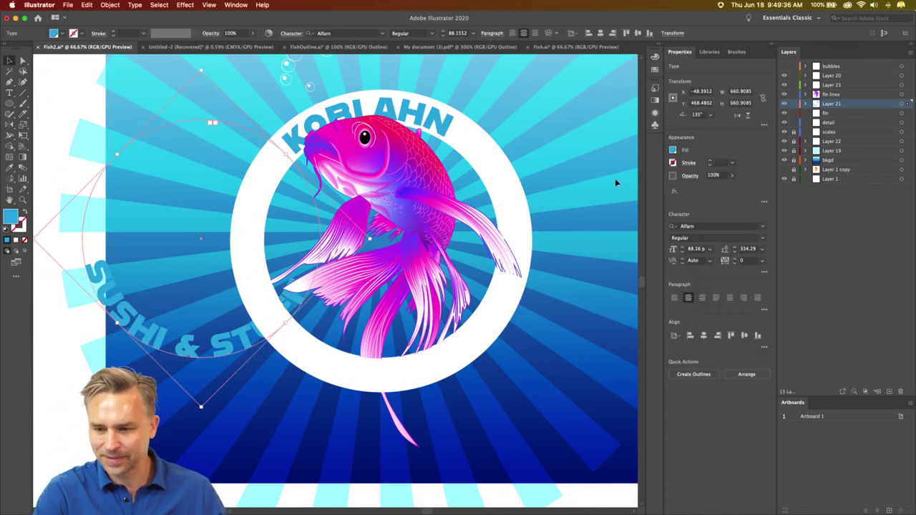
pyautogui.press('Delete')
pyautogui.click(838, 86)
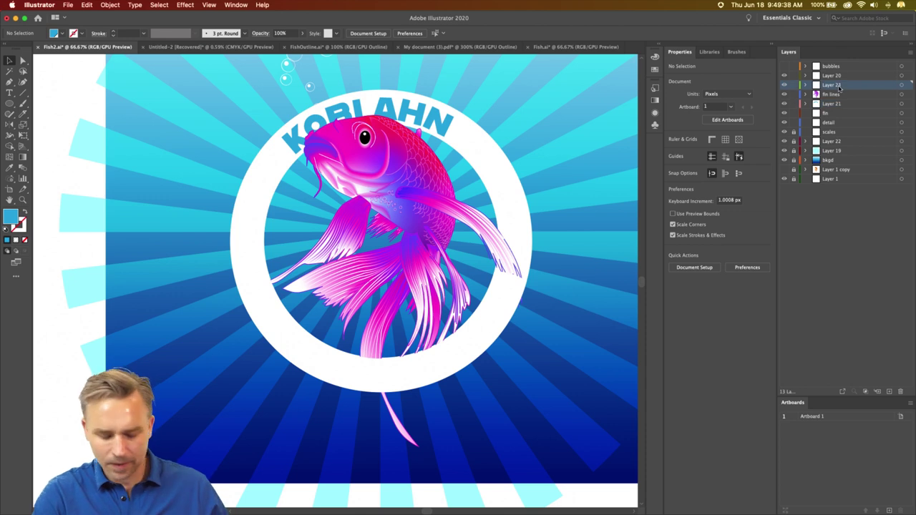
# - Paste the caption in place on Layer 23, move it onto the ring's lower arc, and enlarge it to about 108 pt
pyautogui.press('super+f')
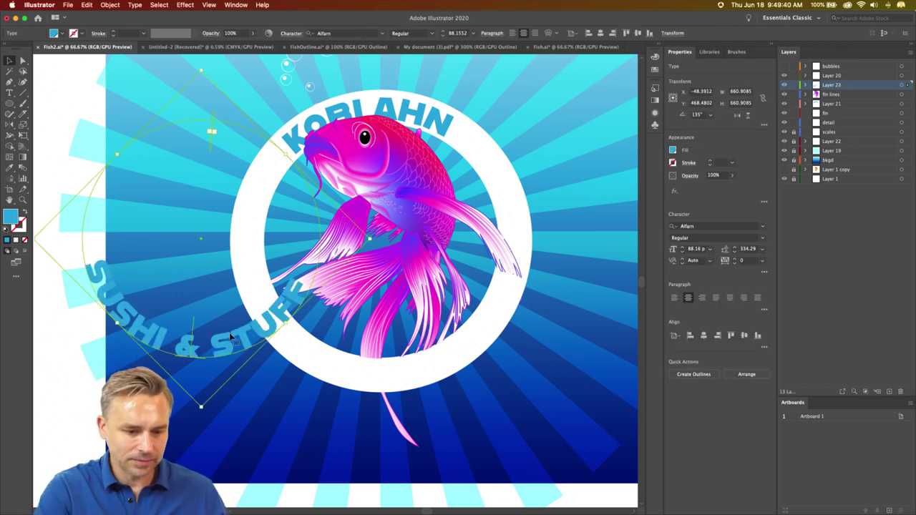
pyautogui.moveTo(230, 336); pyautogui.dragTo(416, 365)
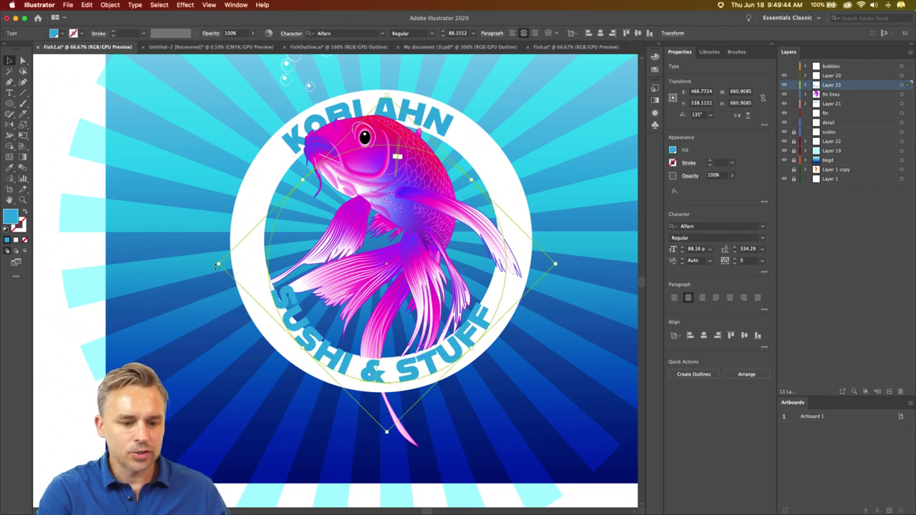
pyautogui.moveTo(219, 265); pyautogui.dragTo(194, 254)
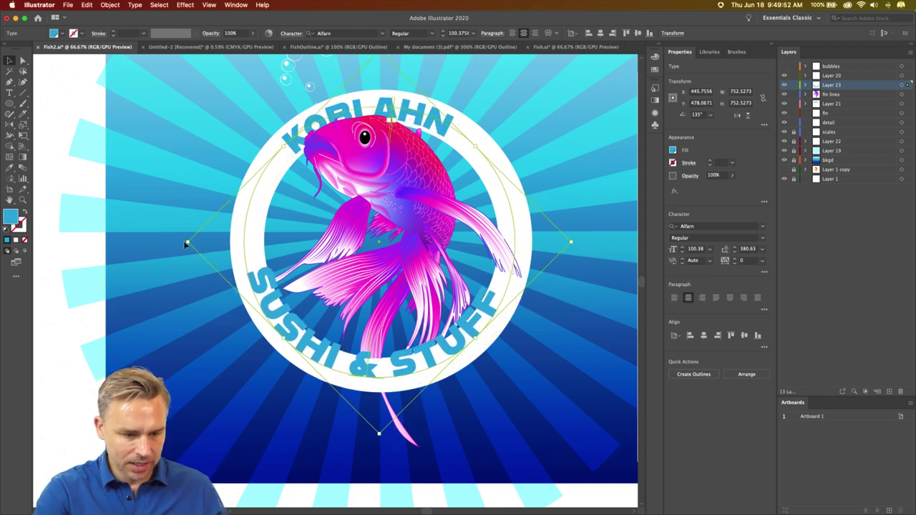
pyautogui.moveTo(186, 242); pyautogui.dragTo(173, 244)
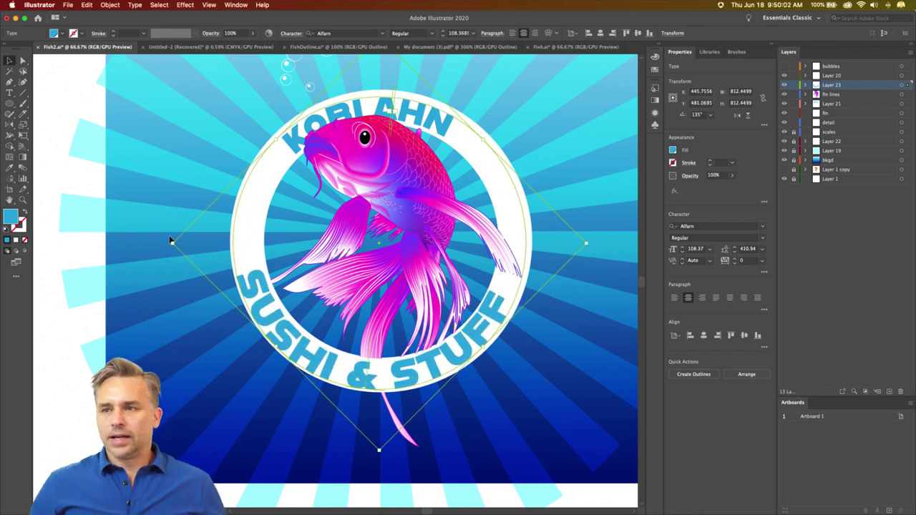
# - Replace the word STUFF with SASHIMI in the ring's bottom caption
pyautogui.press('t')
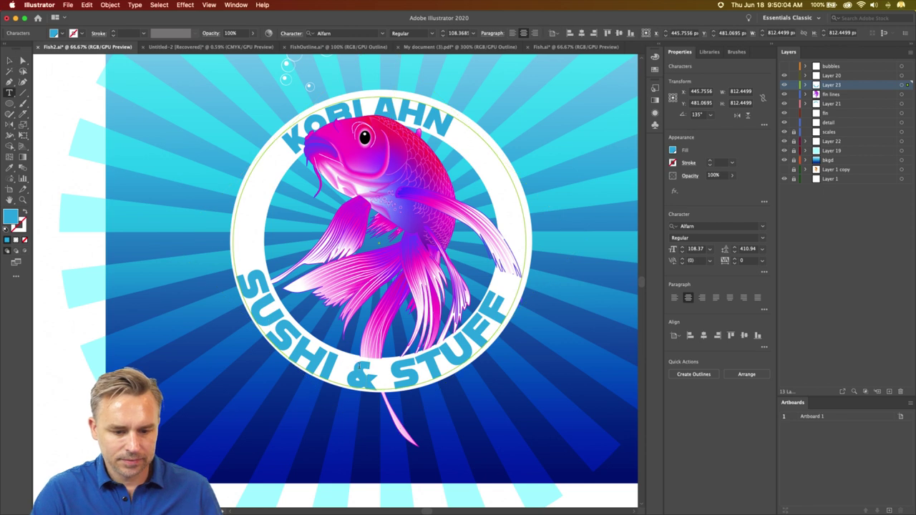
pyautogui.moveTo(398, 372); pyautogui.dragTo(518, 297)
pyautogui.write('SA')
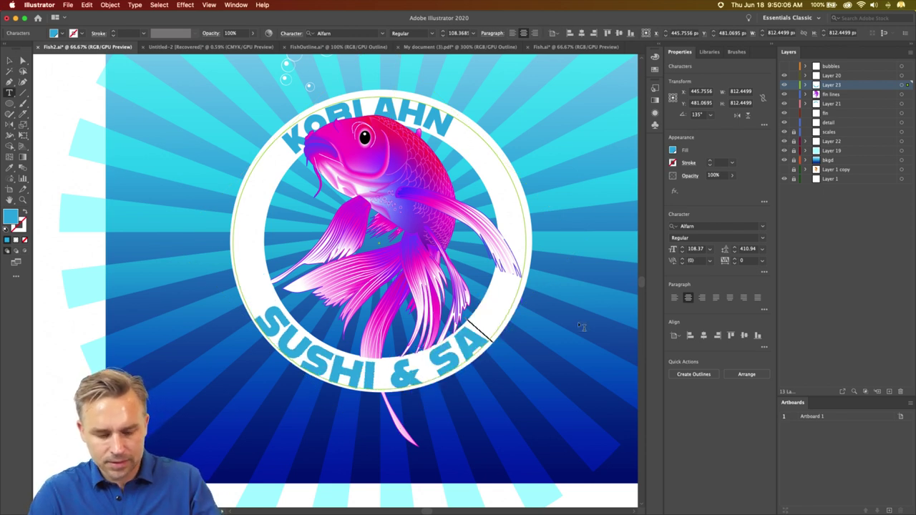
pyautogui.write('SHIMI')
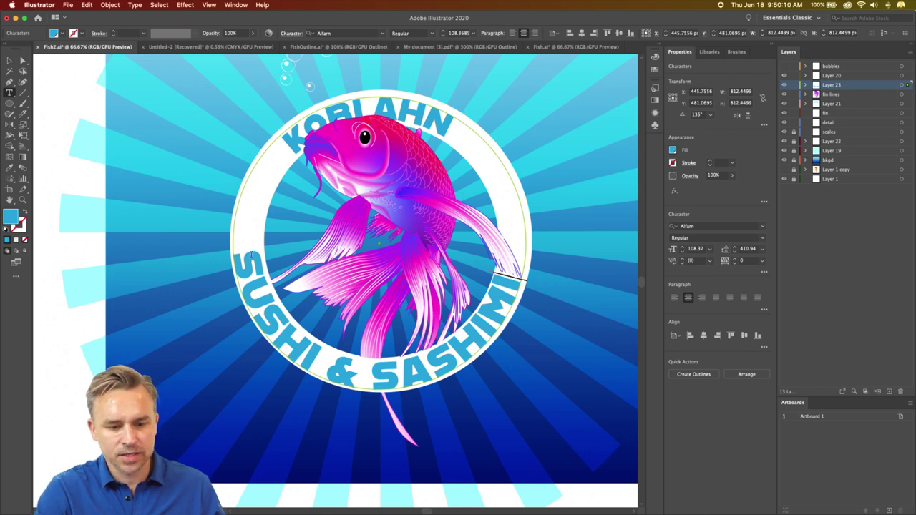
# - Set the whole caption in the AWConque Std Inline font and deselect it
pyautogui.press('super+a')
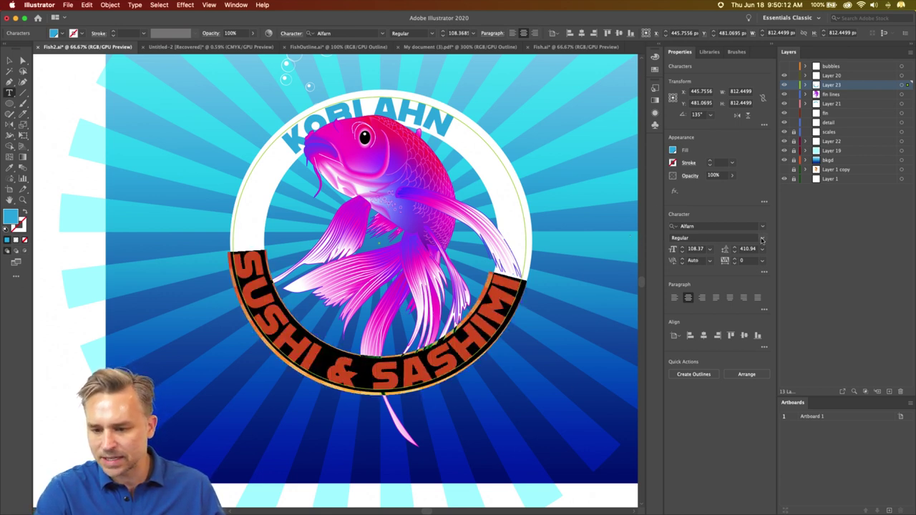
pyautogui.click(762, 237)
pyautogui.click(763, 212)
pyautogui.click(763, 226)
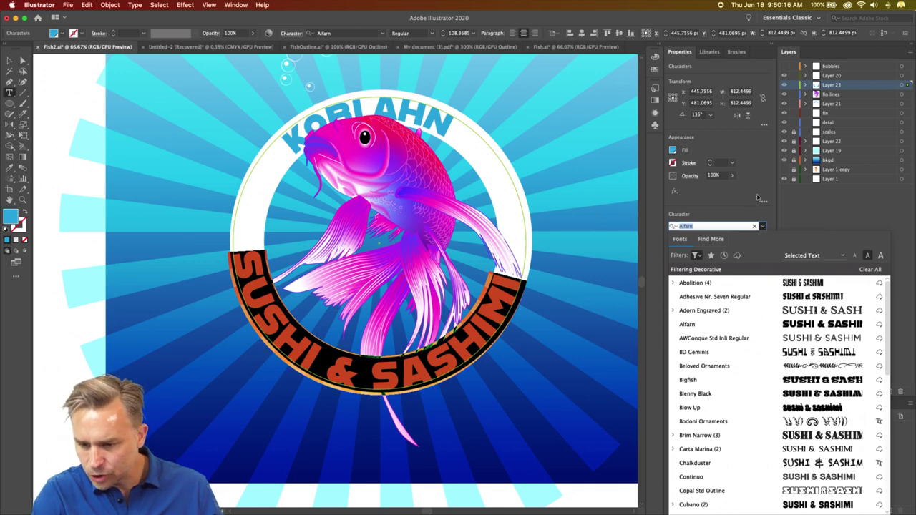
pyautogui.click(762, 340)
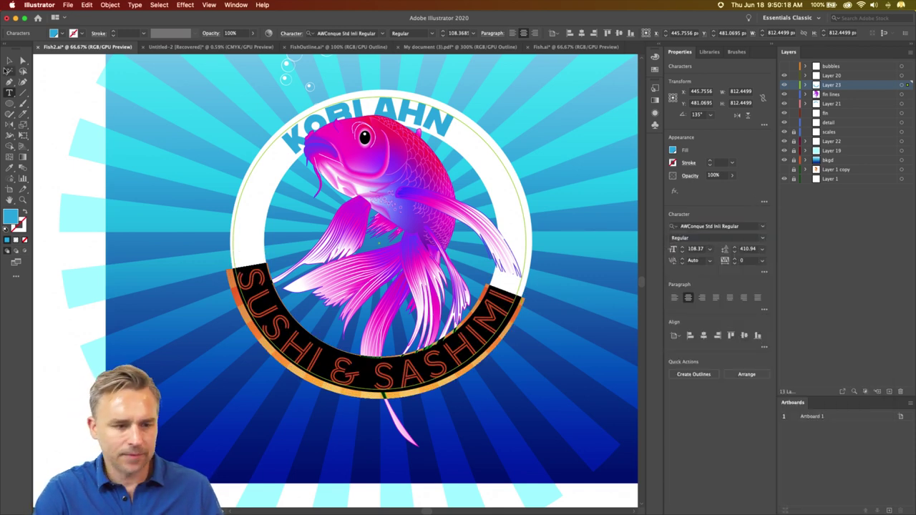
pyautogui.click(9, 61)
pyautogui.click(60, 106)
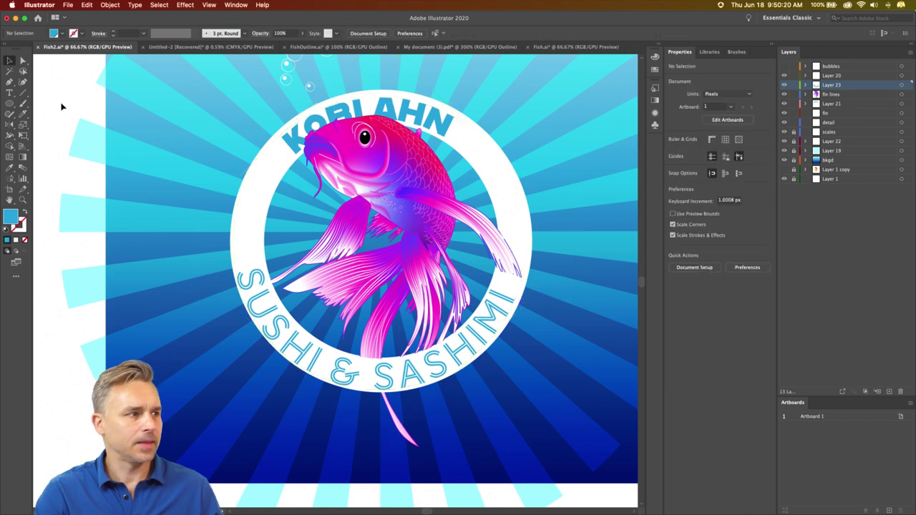
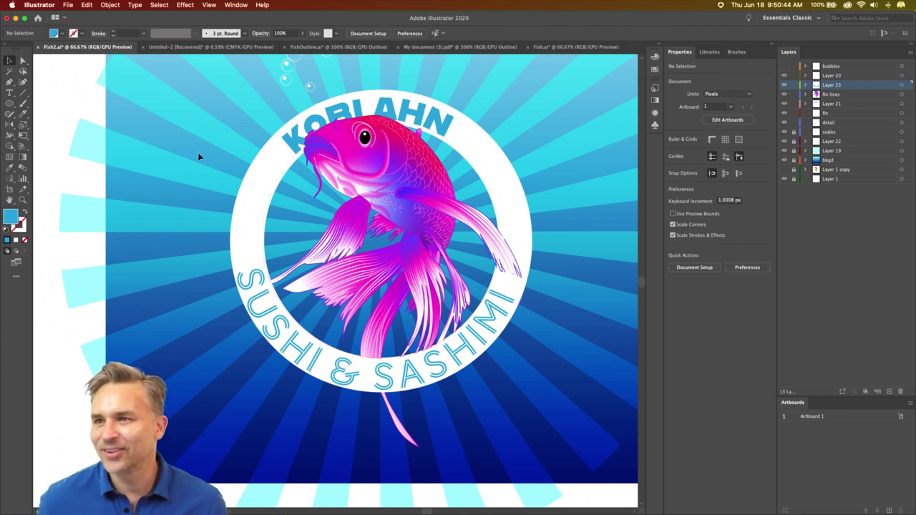
pyautogui.click(293, 151)
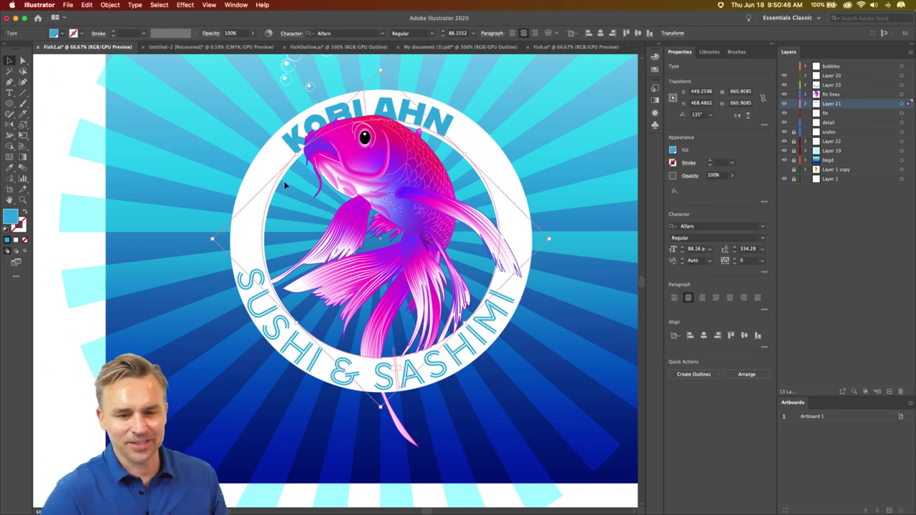
pyautogui.click(63, 96)
pyautogui.scroll(3, 136, 136)
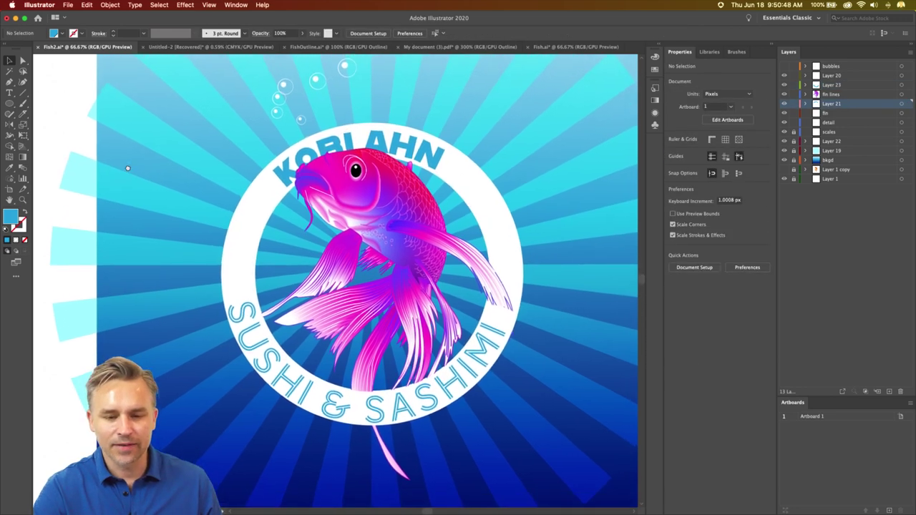
pyautogui.press('super+minus')
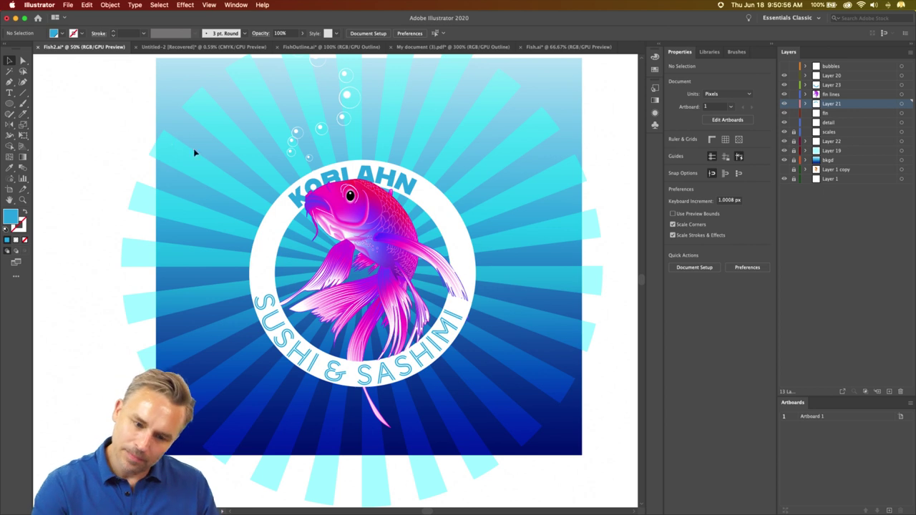
pyautogui.click(830, 152)
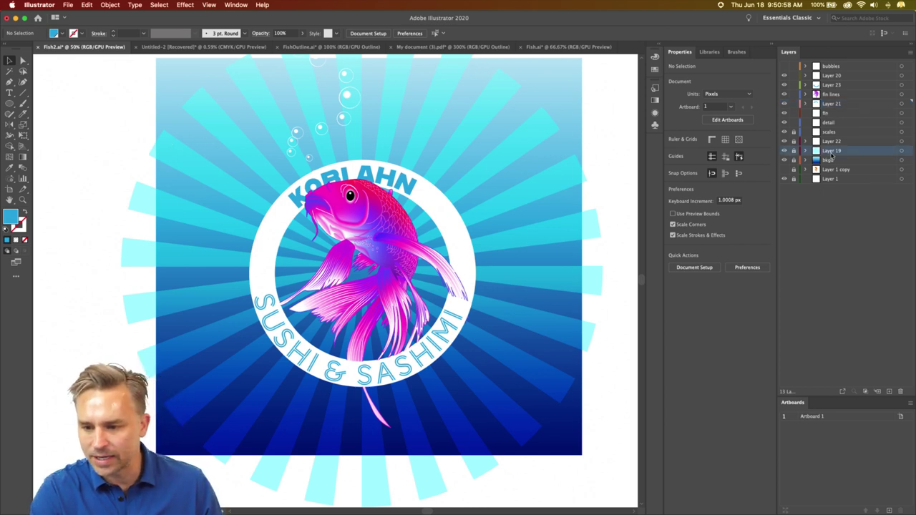
pyautogui.click(783, 151)
pyautogui.click(784, 151)
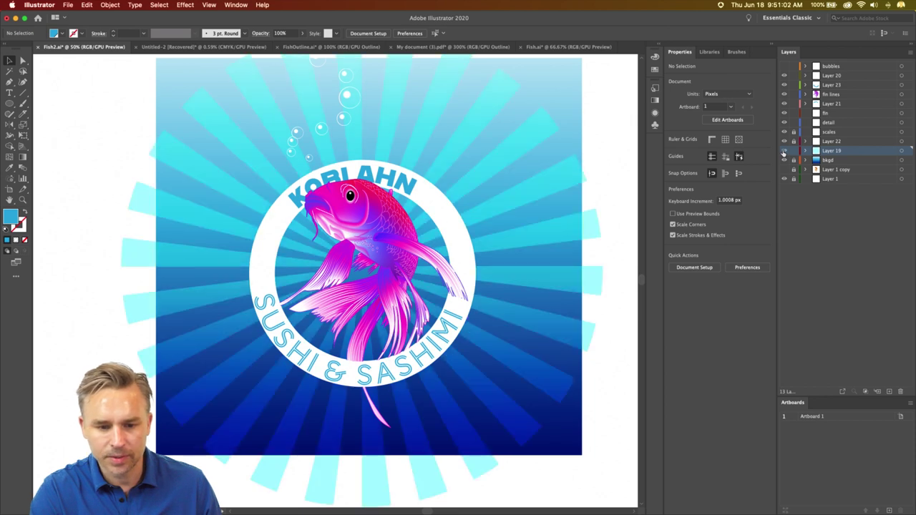
pyautogui.click(783, 141)
pyautogui.click(783, 142)
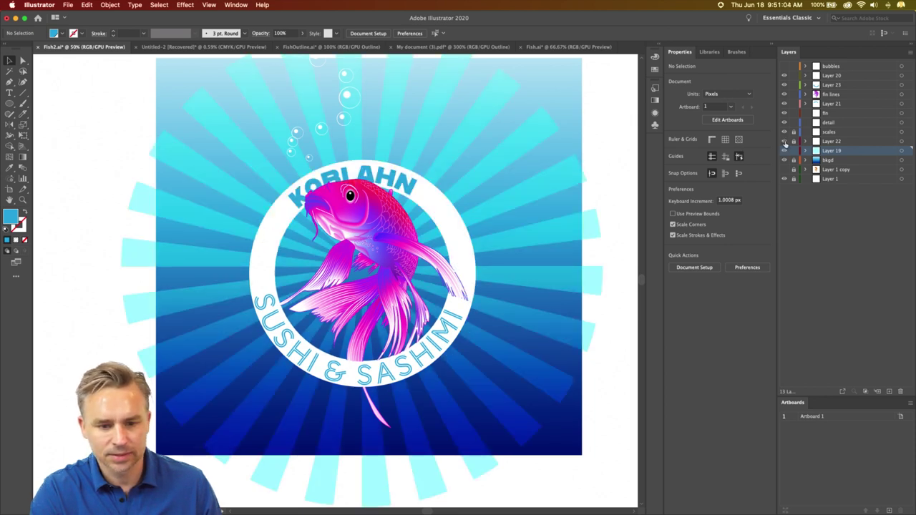
# - Draw a circle centred on the white ring with the Ellipse Tool
pyautogui.click(9, 103)
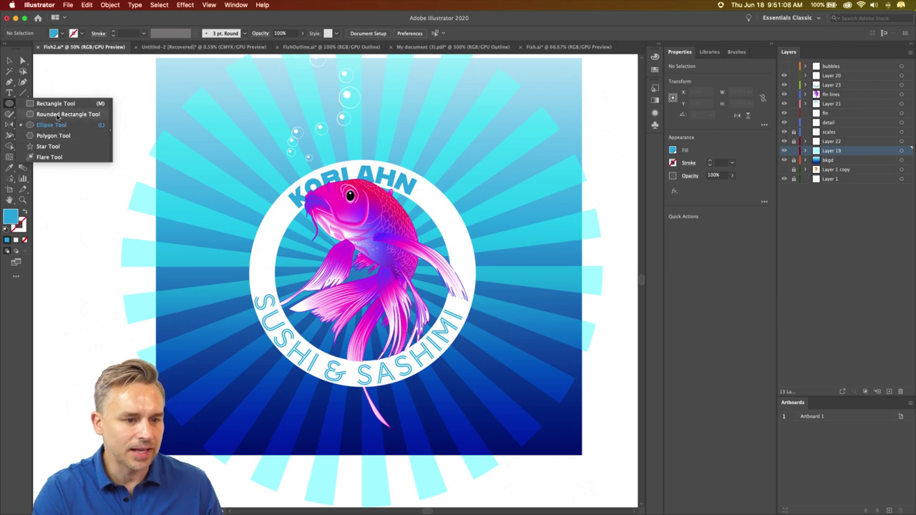
pyautogui.click(57, 115)
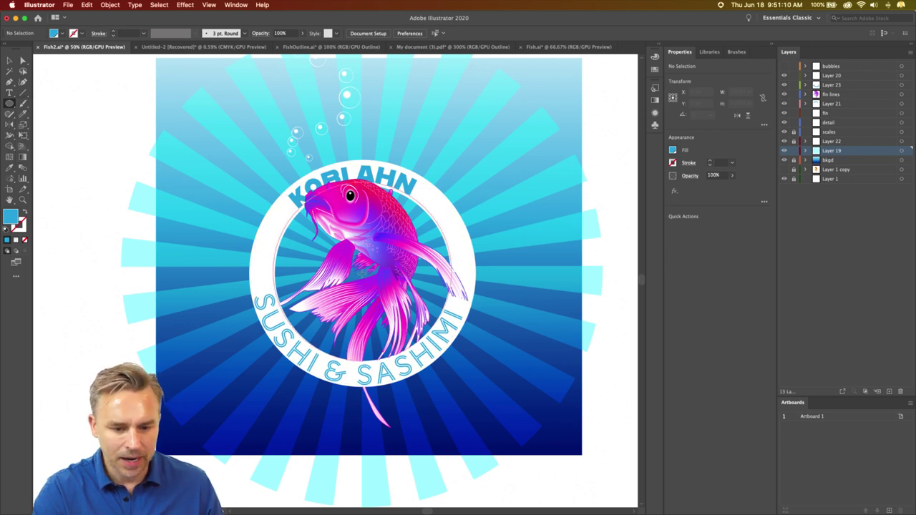
pyautogui.moveTo(362, 271); pyautogui.dragTo(428, 342)
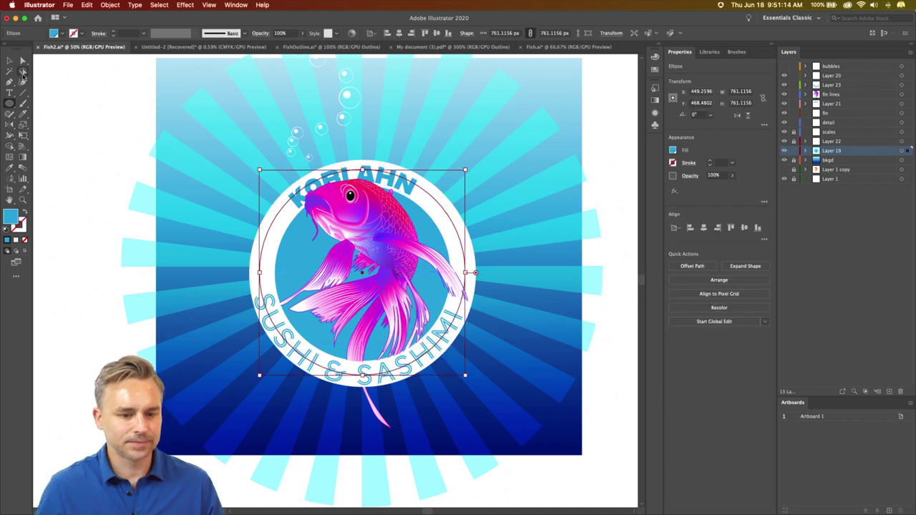
pyautogui.click(11, 62)
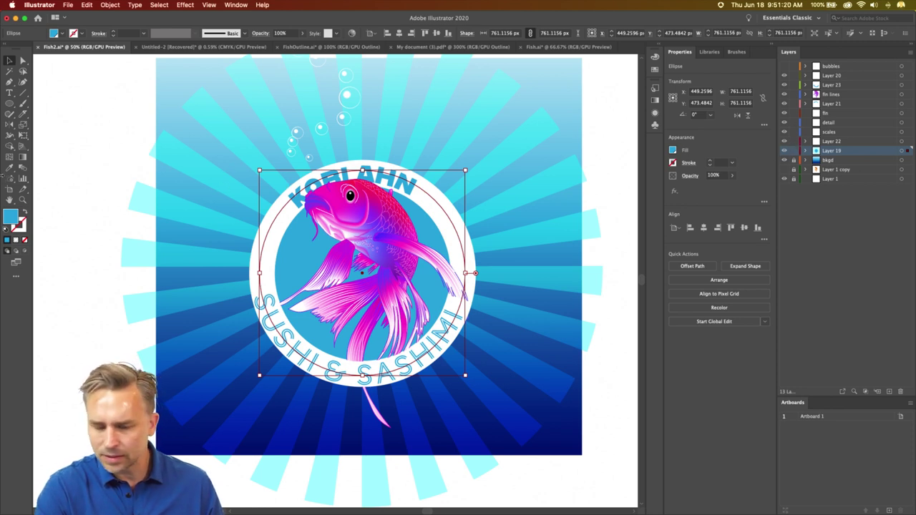
pyautogui.click(127, 207)
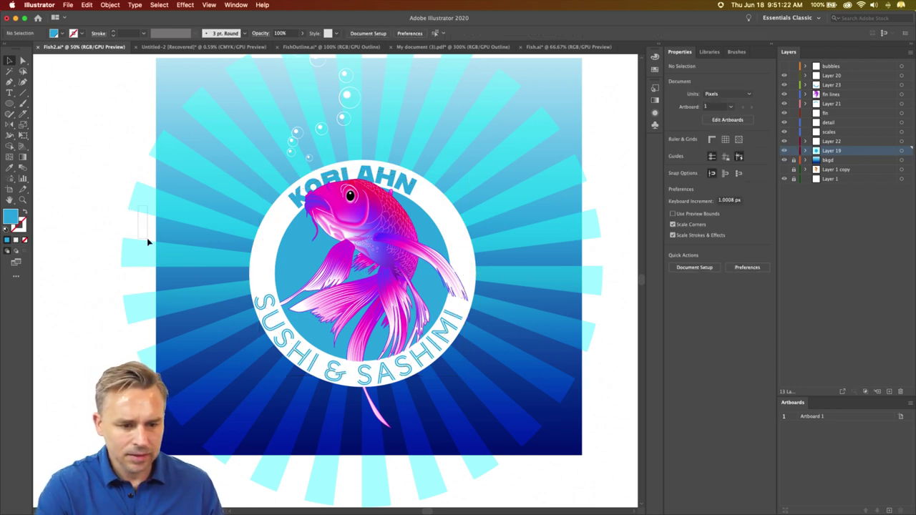
# - Select the large circle with the background rays and make a clipping mask
pyautogui.moveTo(147, 239); pyautogui.dragTo(149, 241)
pyautogui.click(230, 264)
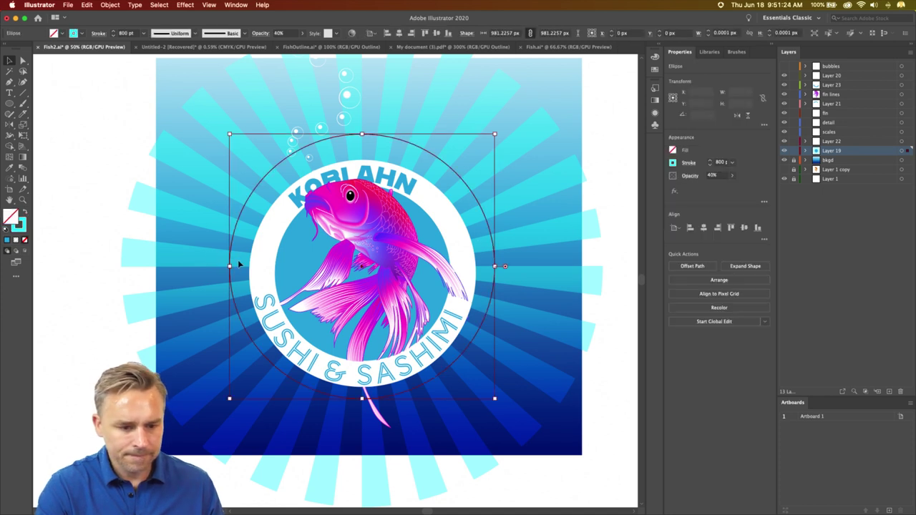
pyautogui.keyDown('shift'); pyautogui.click(291, 260); pyautogui.keyUp('shift')
pyautogui.rightClick(291, 261)
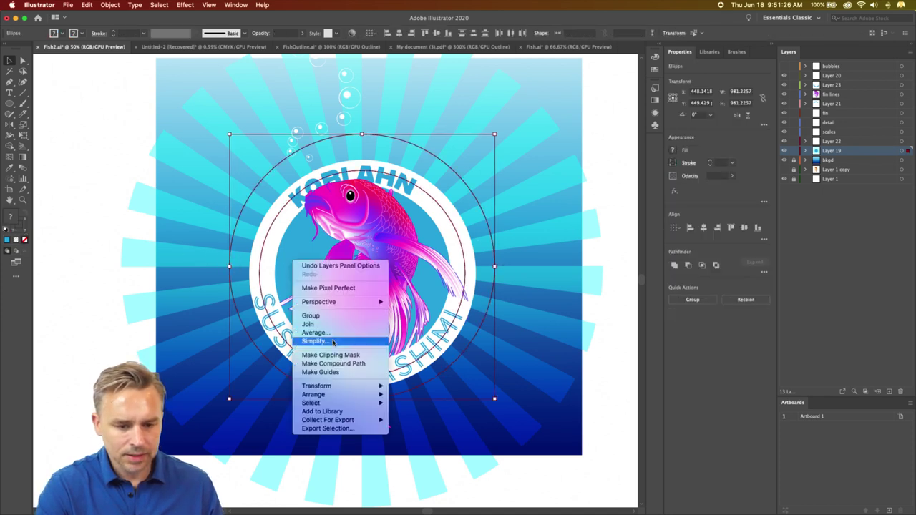
pyautogui.click(329, 355)
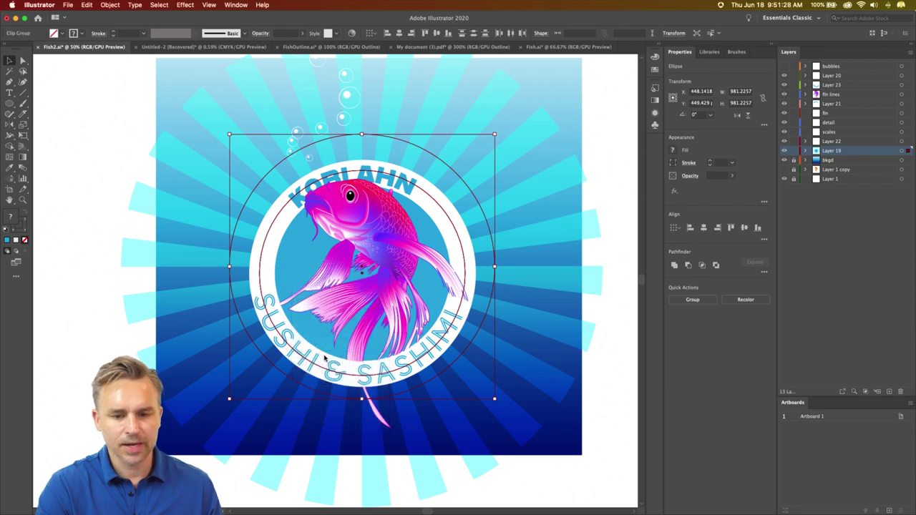
pyautogui.click(133, 150)
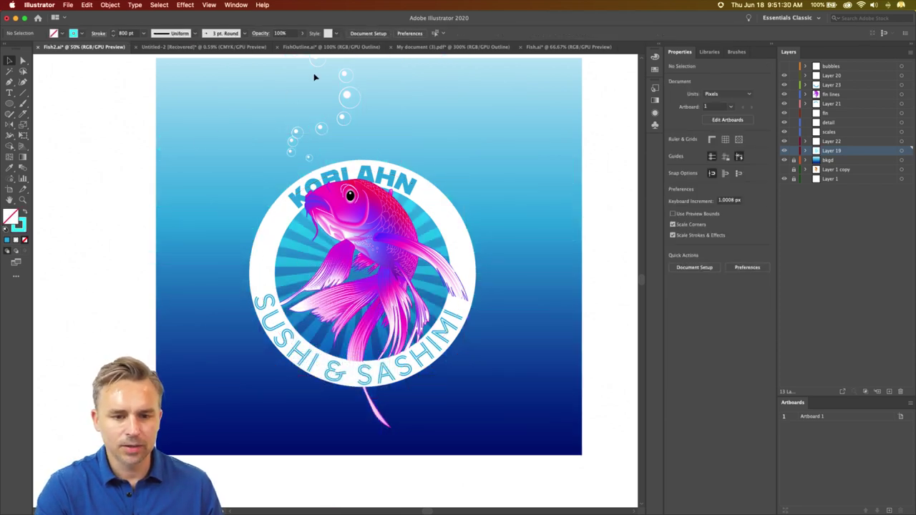
# - Delete the bubbles and draw a gradient-filled circle around the whole badge
pyautogui.moveTo(315, 67); pyautogui.dragTo(318, 90)
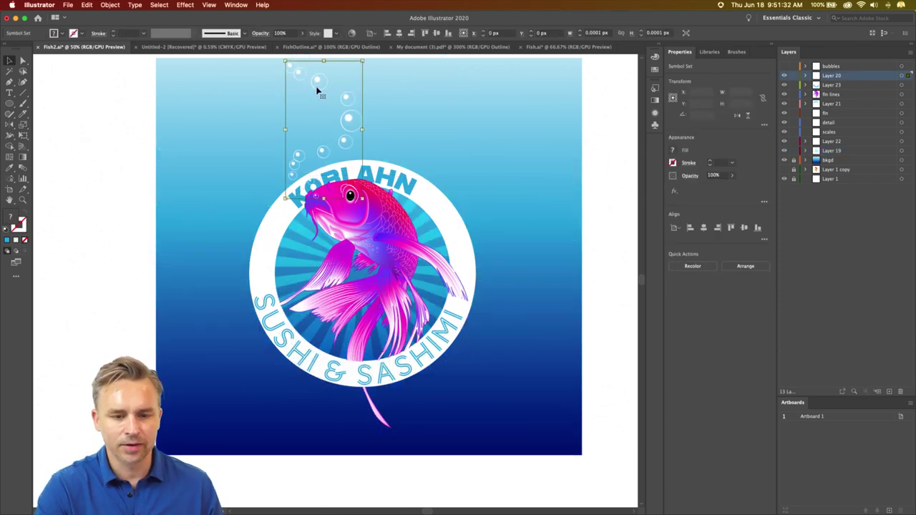
pyautogui.press('Delete')
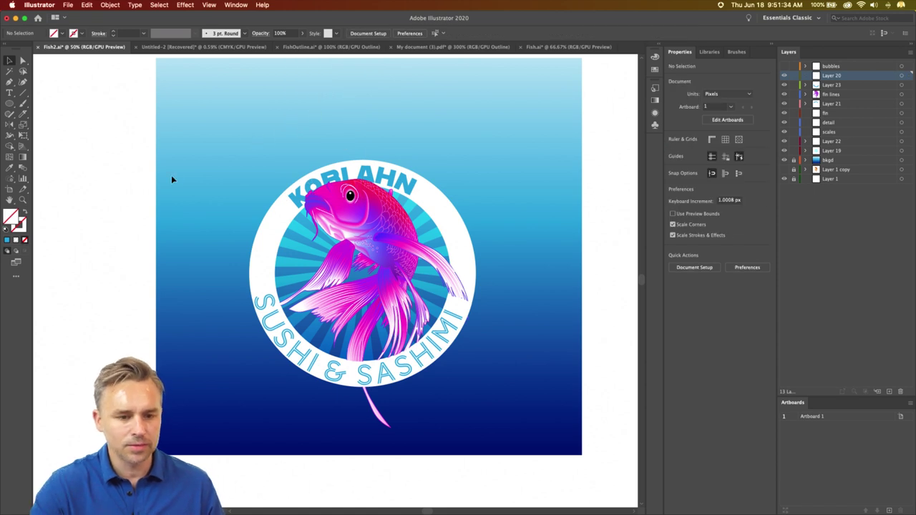
pyautogui.click(9, 103)
pyautogui.moveTo(362, 273); pyautogui.dragTo(481, 392)
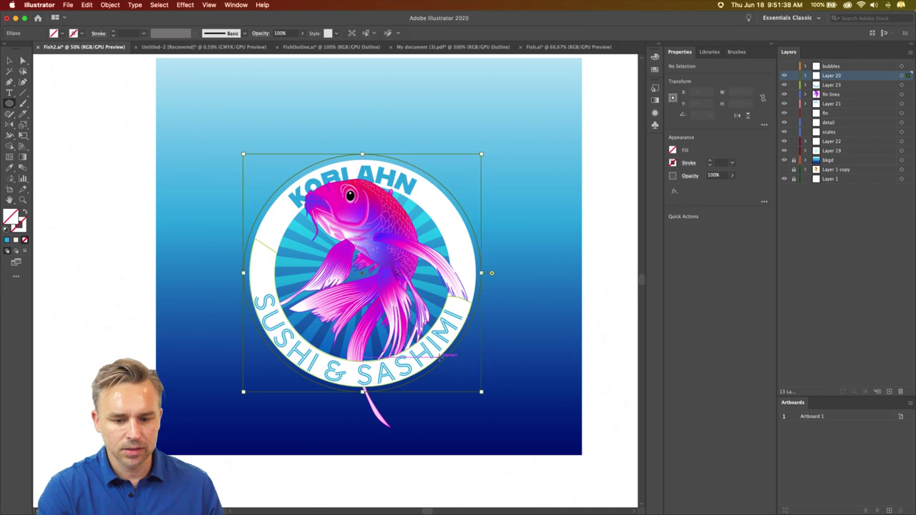
pyautogui.press('.')
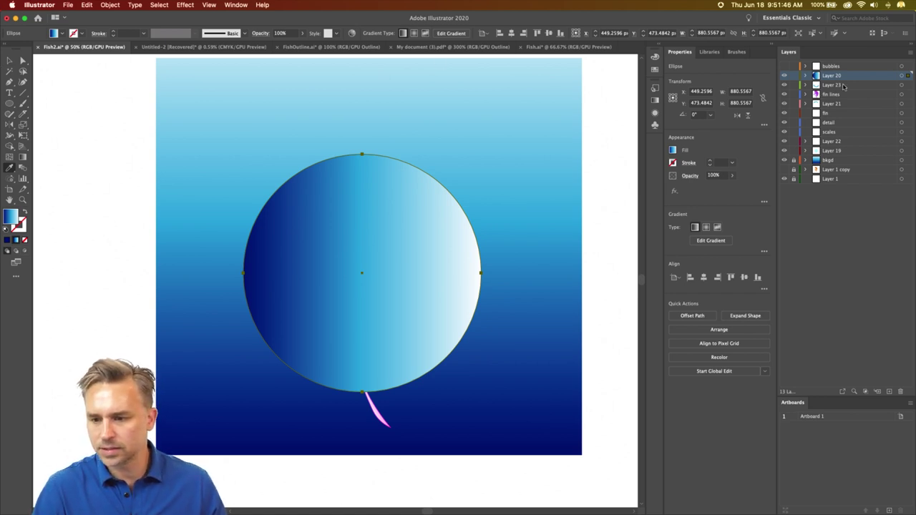
# - Move the gradient circle's layer below bkgd, delete the bkgd layer, and zoom in
pyautogui.moveTo(845, 164); pyautogui.dragTo(846, 163)
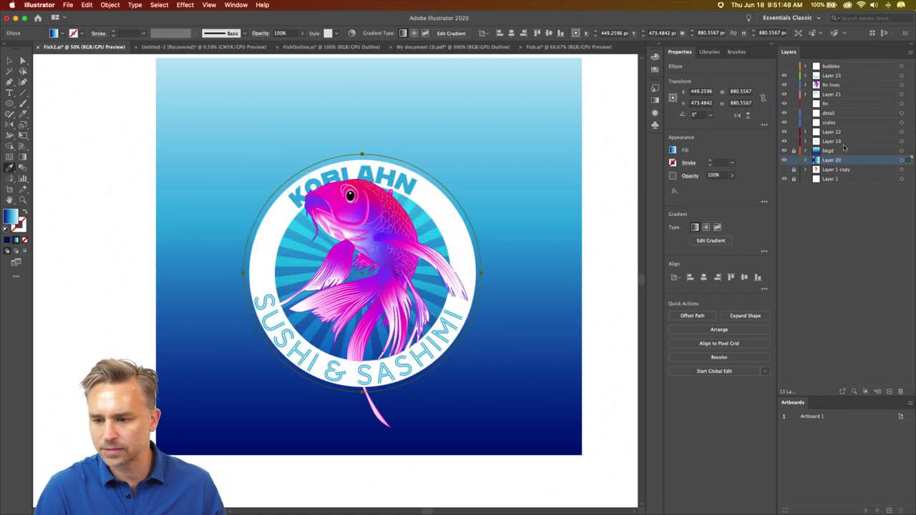
pyautogui.click(900, 391)
pyautogui.press('Return')
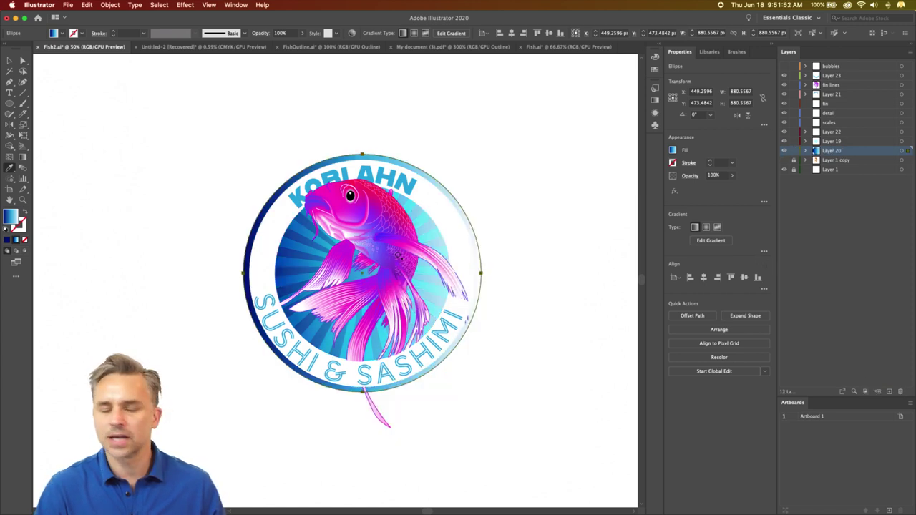
pyautogui.click(9, 61)
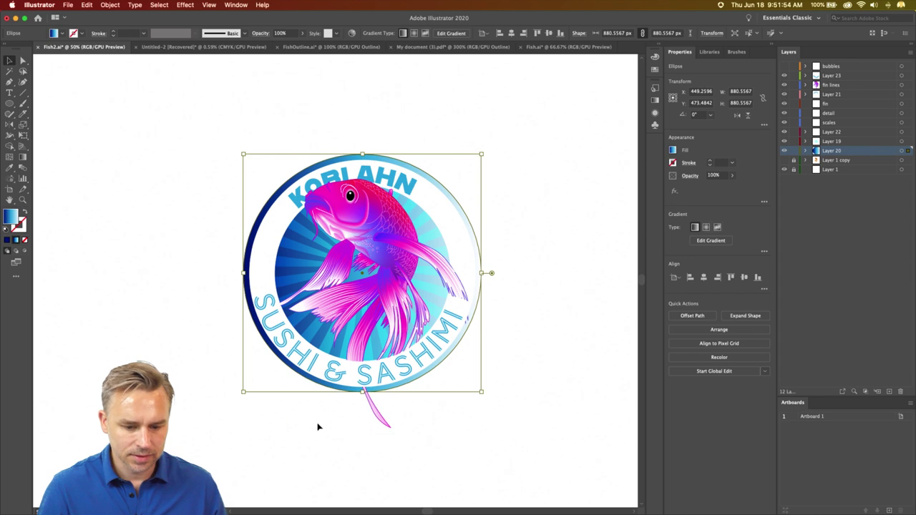
pyautogui.click(192, 244)
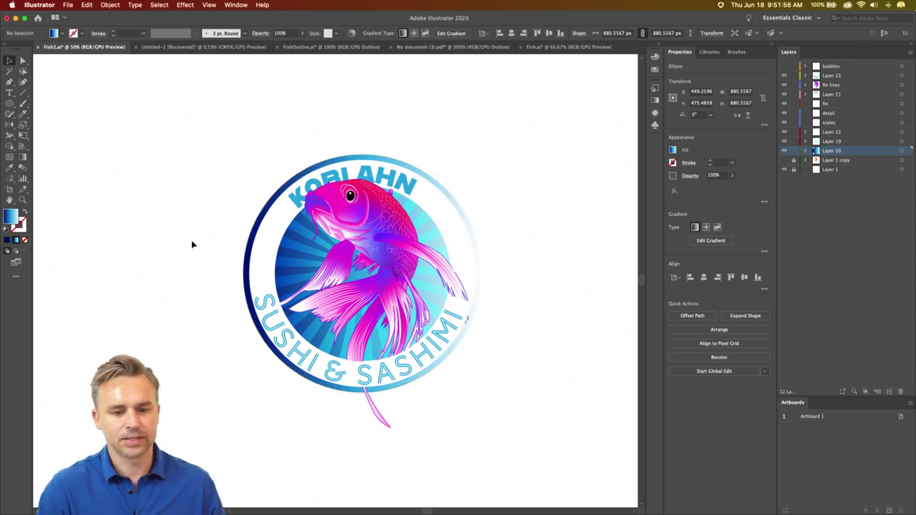
pyautogui.press('super+equal')
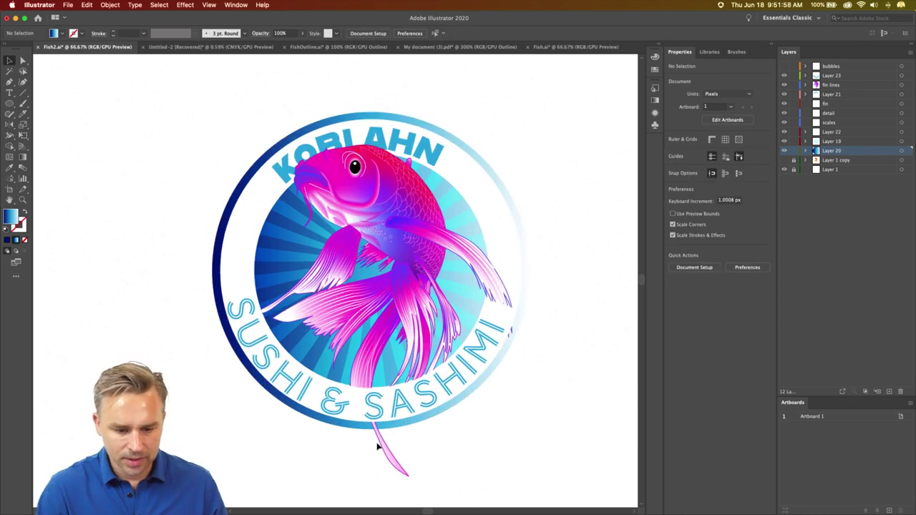
# - Select the fish and logo group with Direct Selection and zoom in on the lower fin
pyautogui.click(381, 446)
pyautogui.click(381, 445)
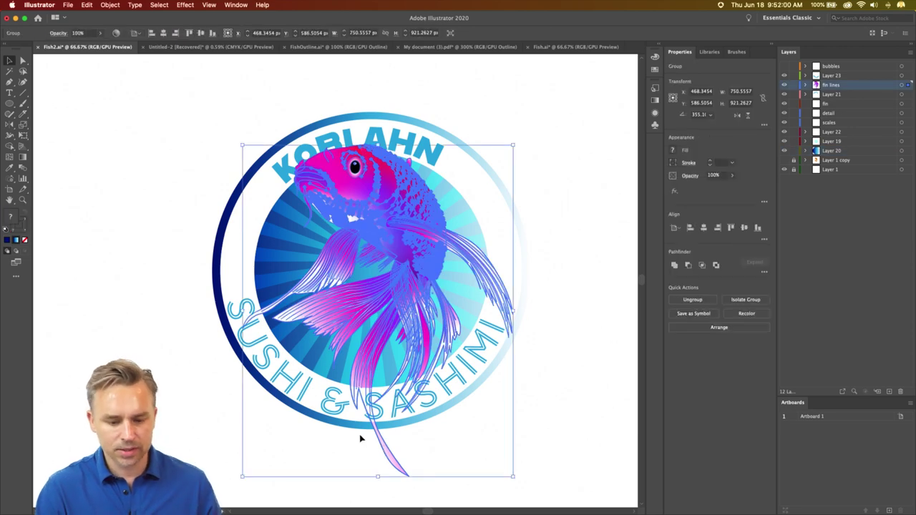
pyautogui.click(22, 61)
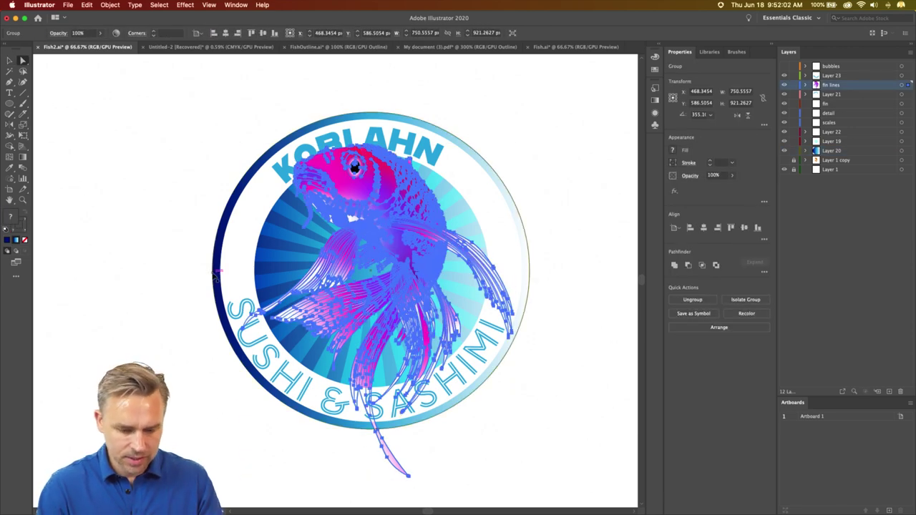
pyautogui.press('super+equal')
pyautogui.scroll(-5, 215, 274)
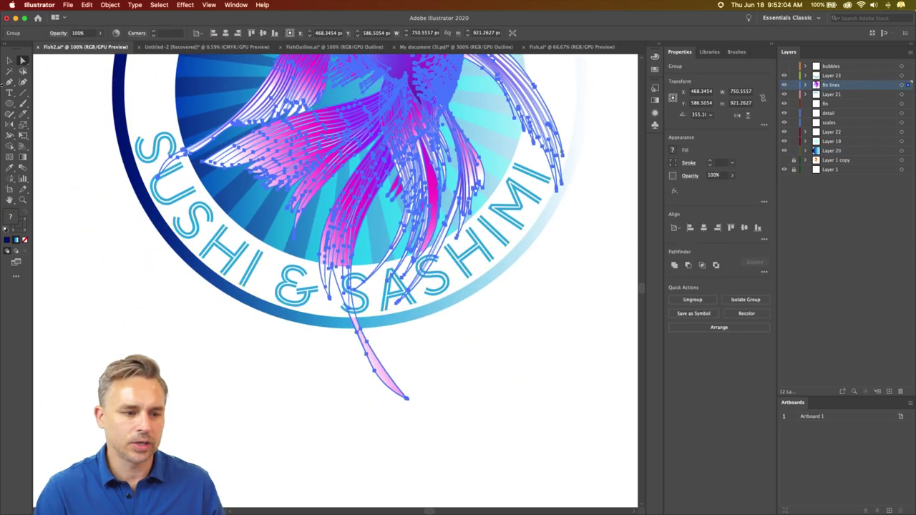
# - Erase the fin tail hanging below the circle with an enlarged Eraser Tool
pyautogui.click(22, 105)
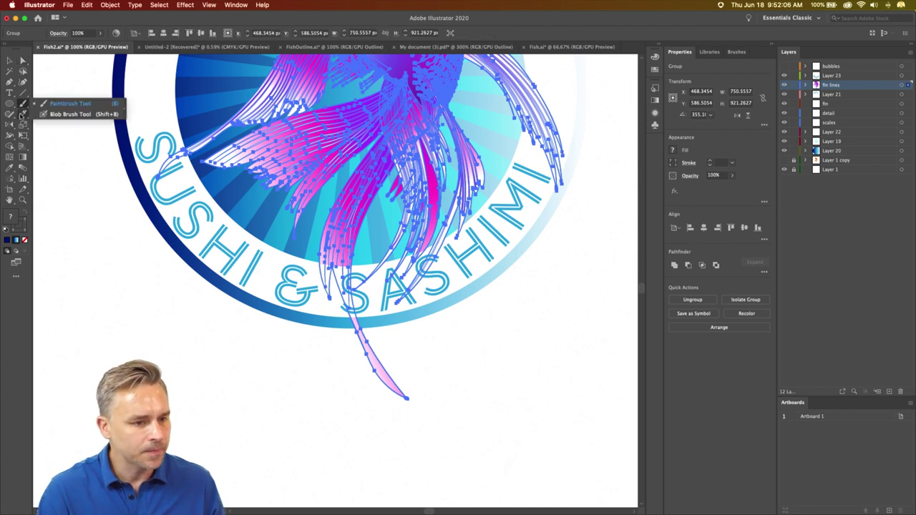
pyautogui.click(22, 114)
pyautogui.click(64, 113)
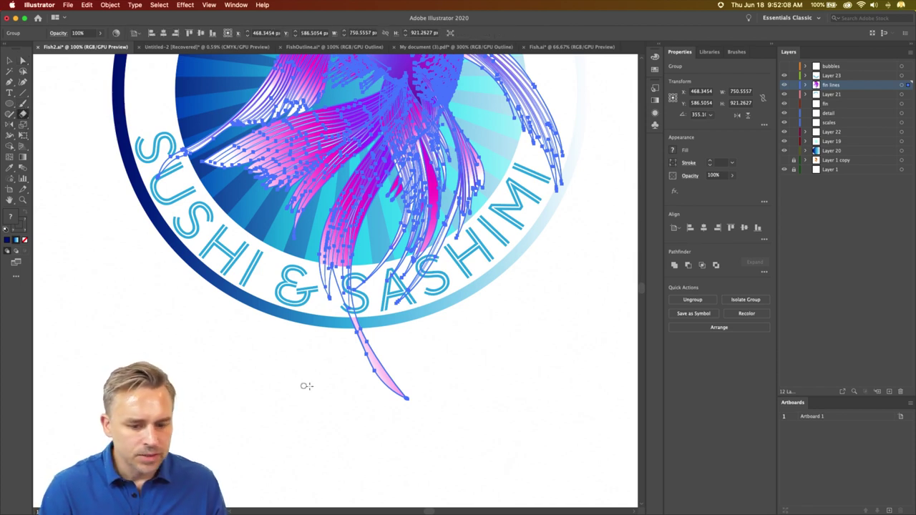
pyautogui.press(']')
pyautogui.press(']')
pyautogui.press(']')
pyautogui.press(']')
pyautogui.press(']')
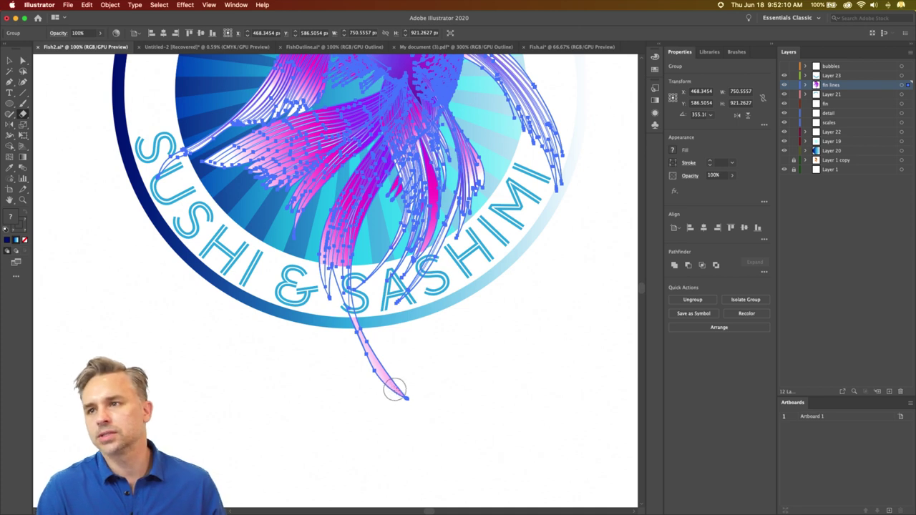
pyautogui.moveTo(412, 375)
pyautogui.mouseDown()
pyautogui.moveTo(380, 364)
pyautogui.moveTo(365, 347)
pyautogui.moveTo(367, 357)
pyautogui.moveTo(337, 364)
pyautogui.mouseUp()
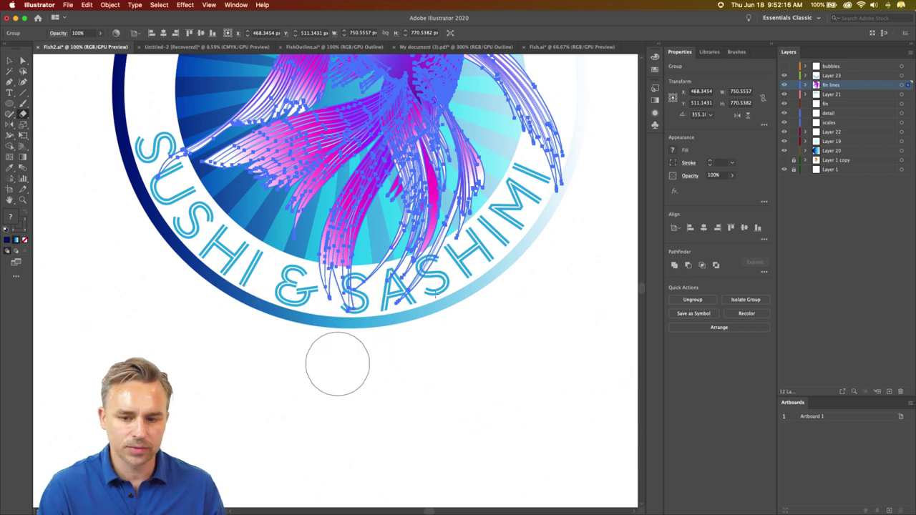
pyautogui.click(10, 61)
pyautogui.click(143, 261)
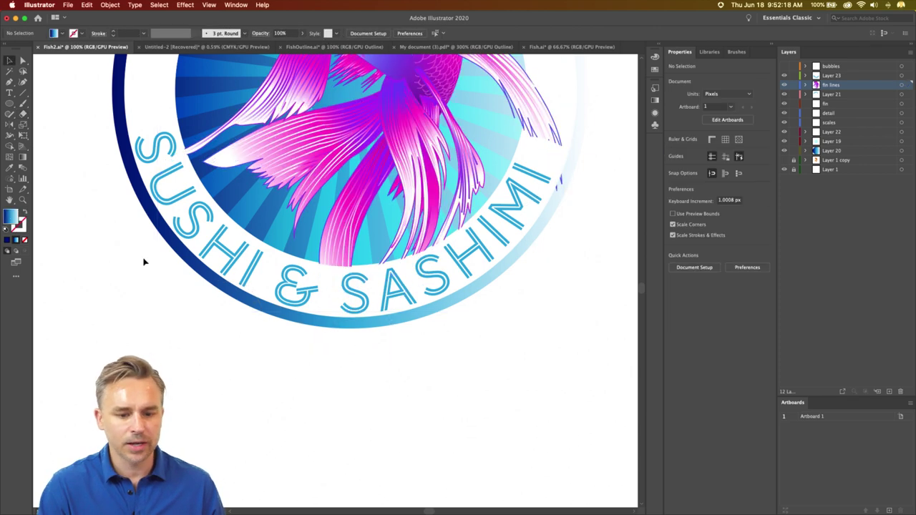
pyautogui.press('super+0')
# - Cut and paste the whole logo, group it, and move the group up and left
pyautogui.moveTo(134, 127); pyautogui.dragTo(568, 499)
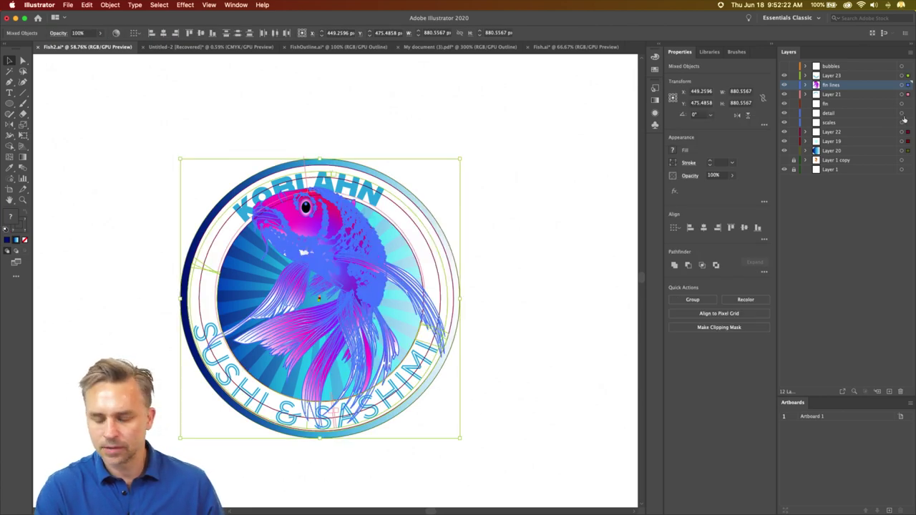
pyautogui.press('super+x')
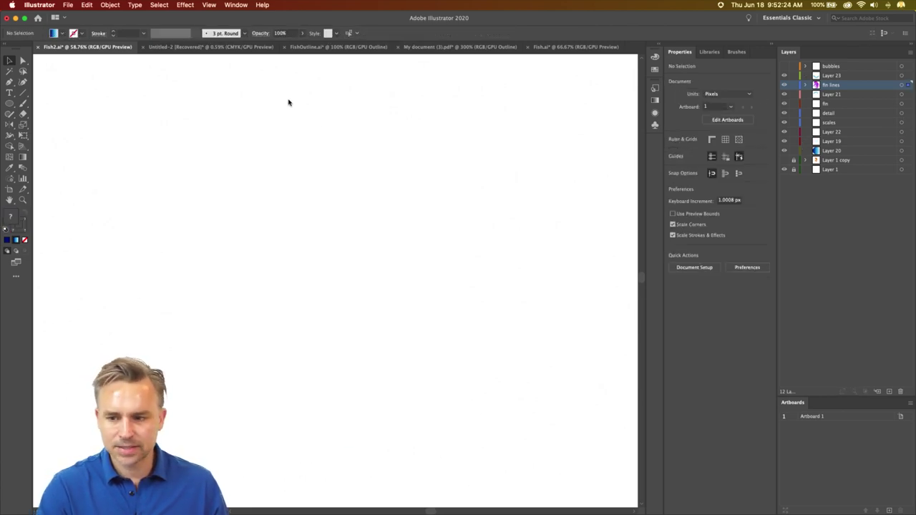
pyautogui.press('super+v')
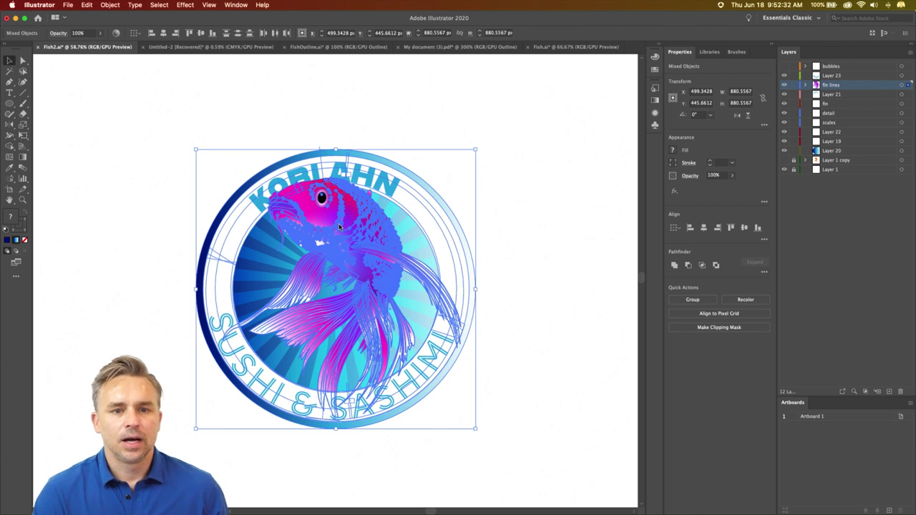
pyautogui.rightClick(337, 191)
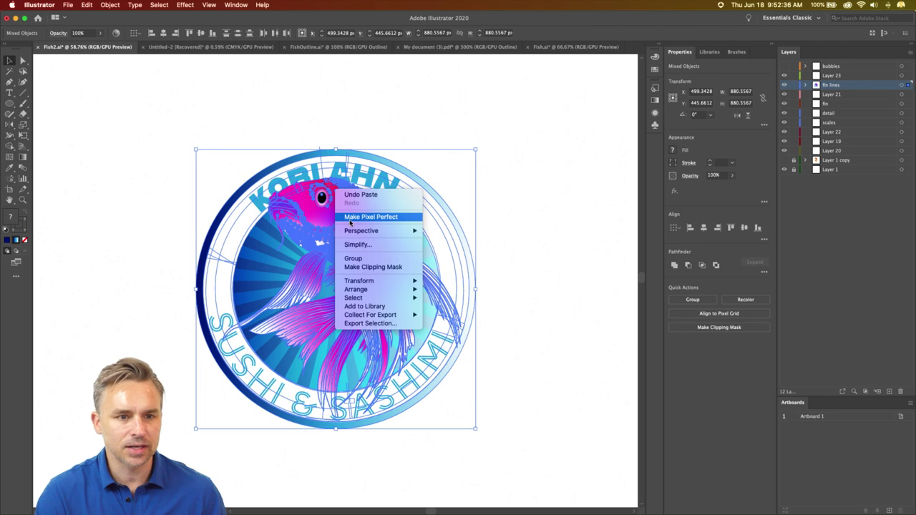
pyautogui.click(375, 260)
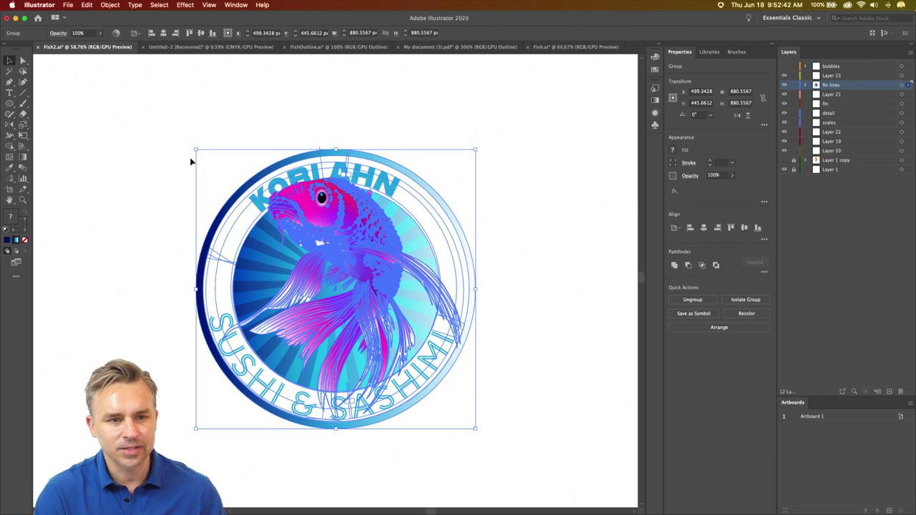
pyautogui.moveTo(290, 180); pyautogui.dragTo(223, 141)
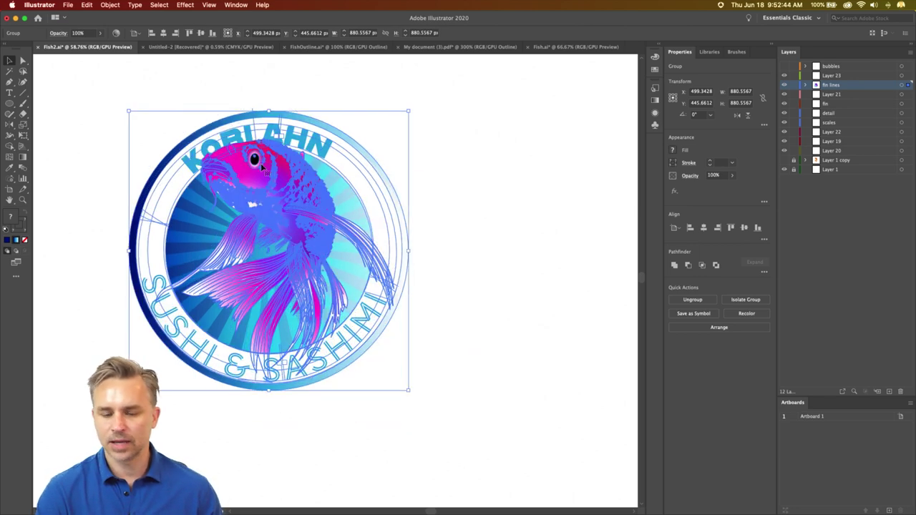
# - Delete Layer 21 through Layer 20, plus Layer 23 and bubbles, from the Layers panel
pyautogui.click(831, 94)
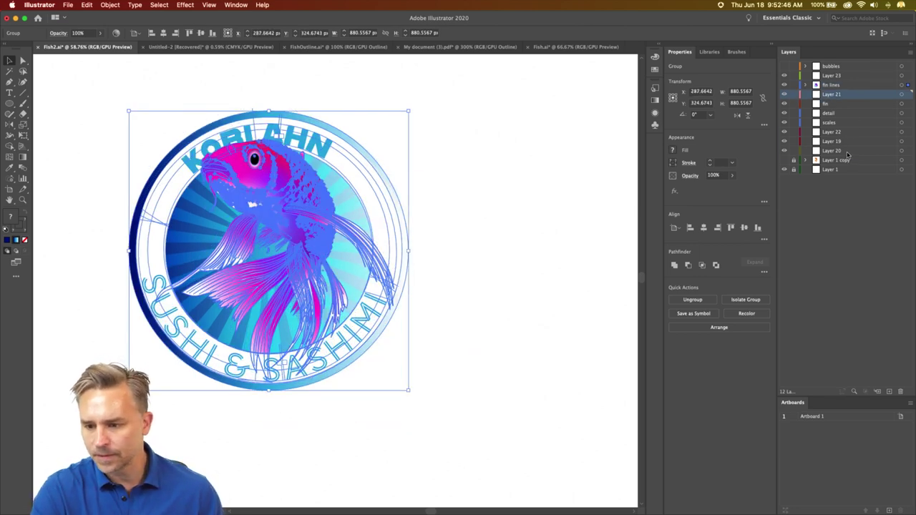
pyautogui.keyDown('shift'); pyautogui.click(847, 154); pyautogui.keyUp('shift')
pyautogui.click(902, 392)
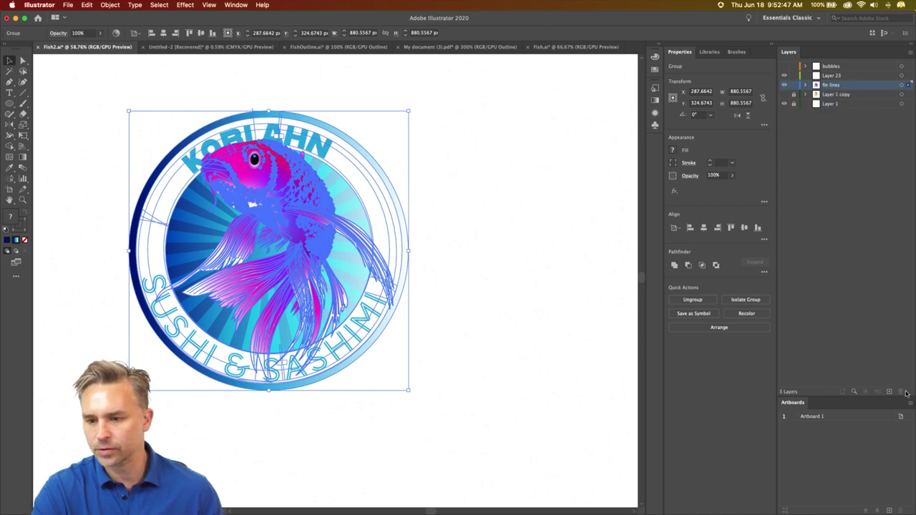
pyautogui.click(838, 76)
pyautogui.keyDown('shift'); pyautogui.click(837, 66); pyautogui.keyUp('shift')
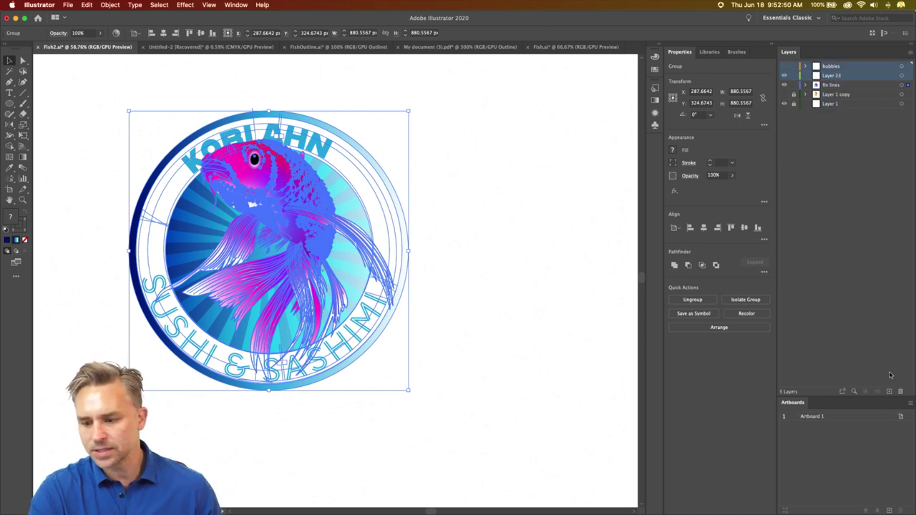
pyautogui.click(900, 392)
pyautogui.click(544, 282)
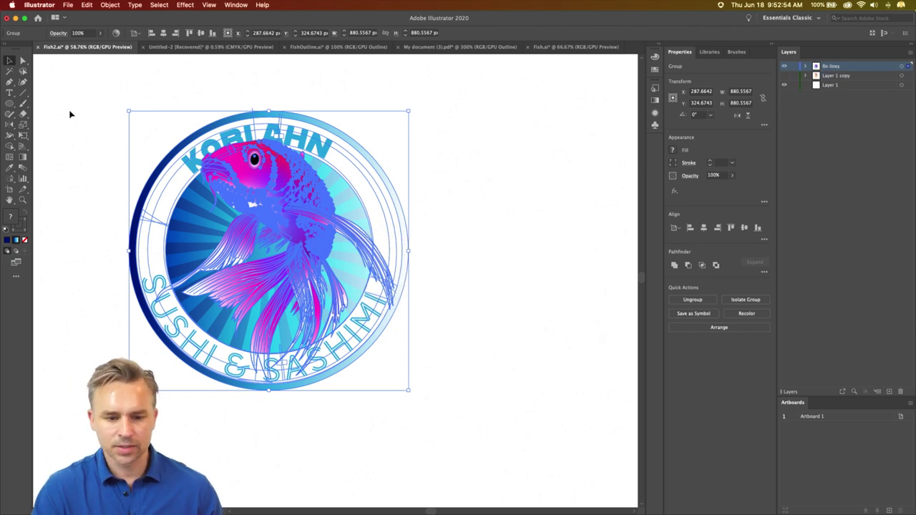
# - Show the artboards and shrink the logo into the artboard's top-left corner
pyautogui.press('a')
pyautogui.press('super+minus')
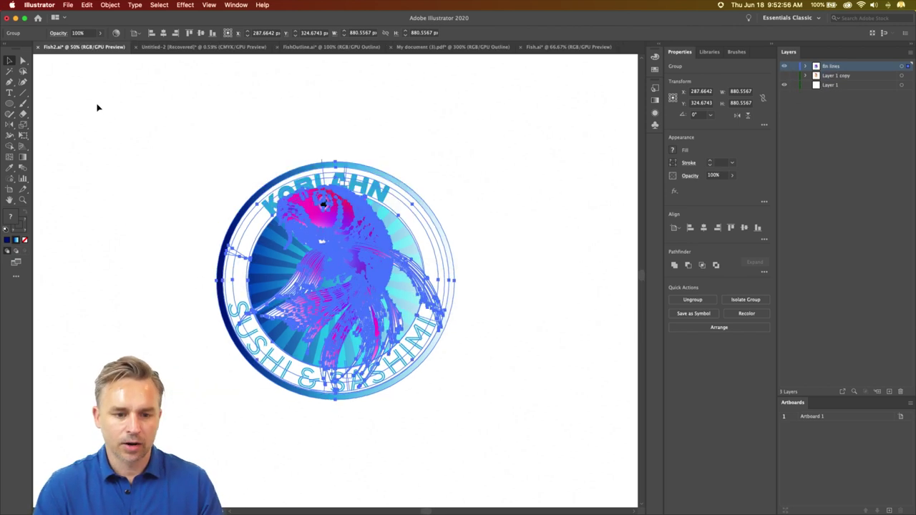
pyautogui.press('v')
pyautogui.click(209, 5)
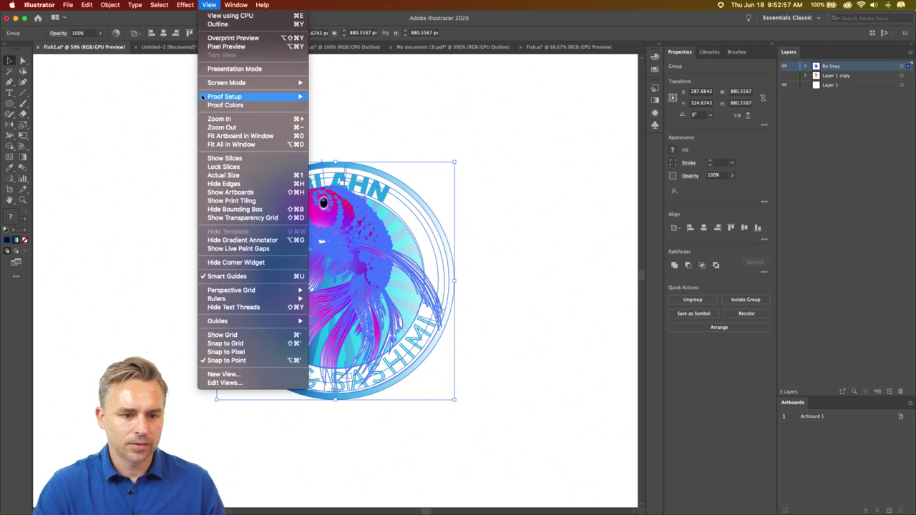
pyautogui.click(227, 192)
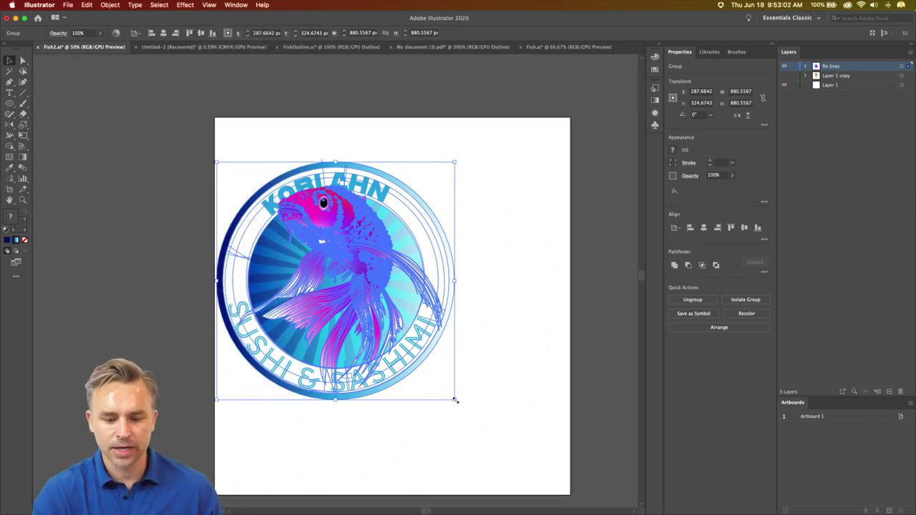
pyautogui.moveTo(455, 400); pyautogui.dragTo(276, 221)
# - Set Artboard 1 to Letter size and move the small logo onto it
pyautogui.click(327, 223)
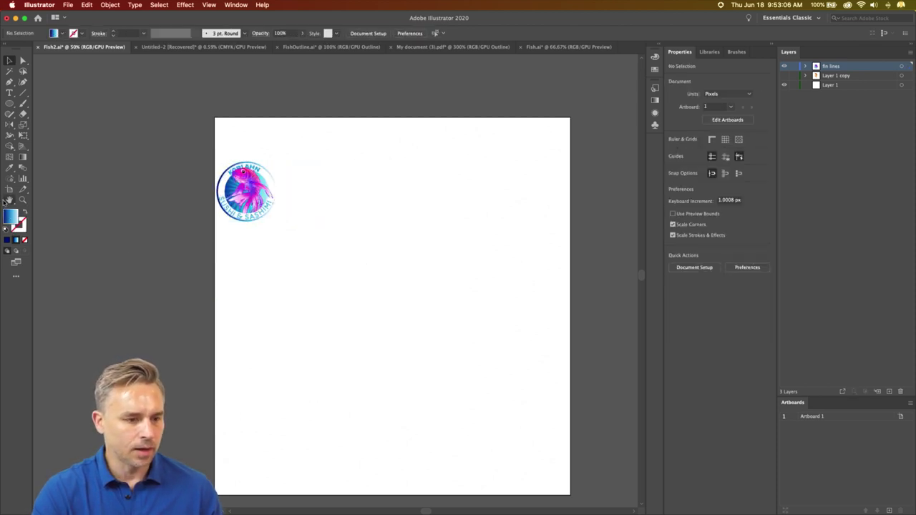
pyautogui.click(9, 189)
pyautogui.click(79, 33)
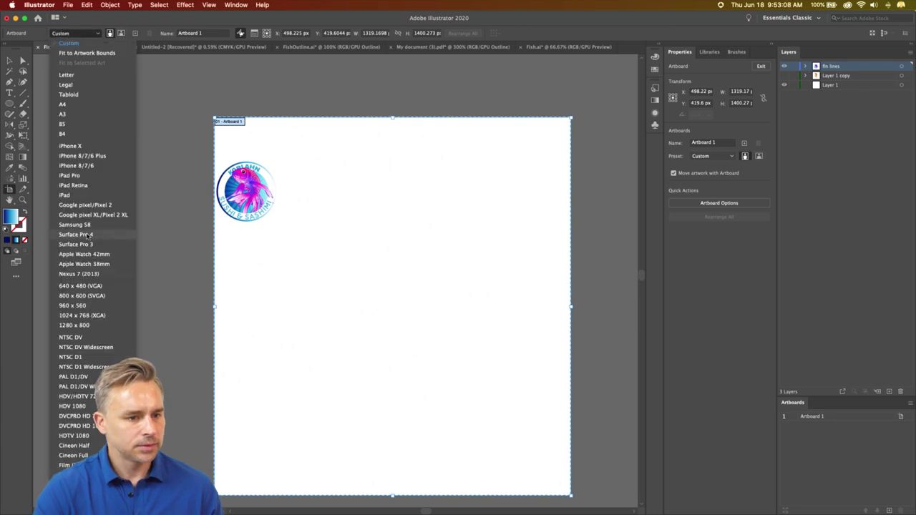
pyautogui.click(84, 75)
pyautogui.click(9, 60)
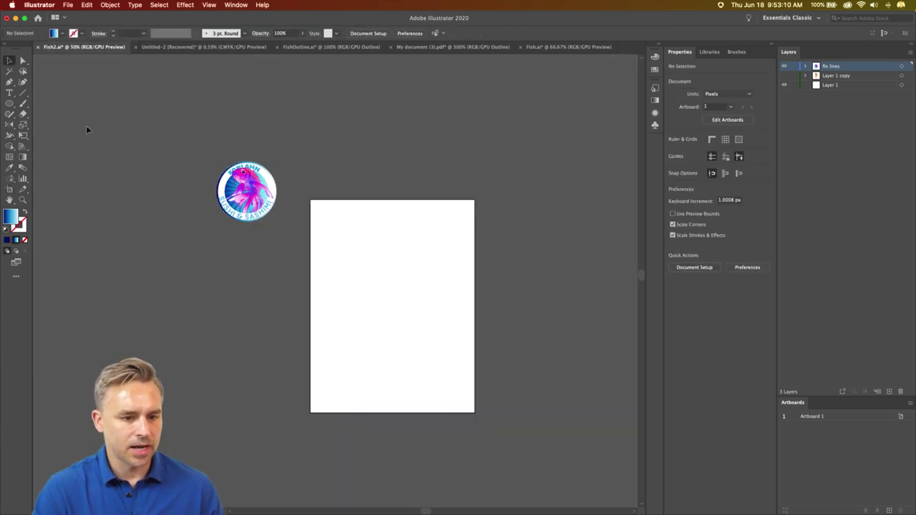
pyautogui.moveTo(250, 192); pyautogui.dragTo(361, 248)
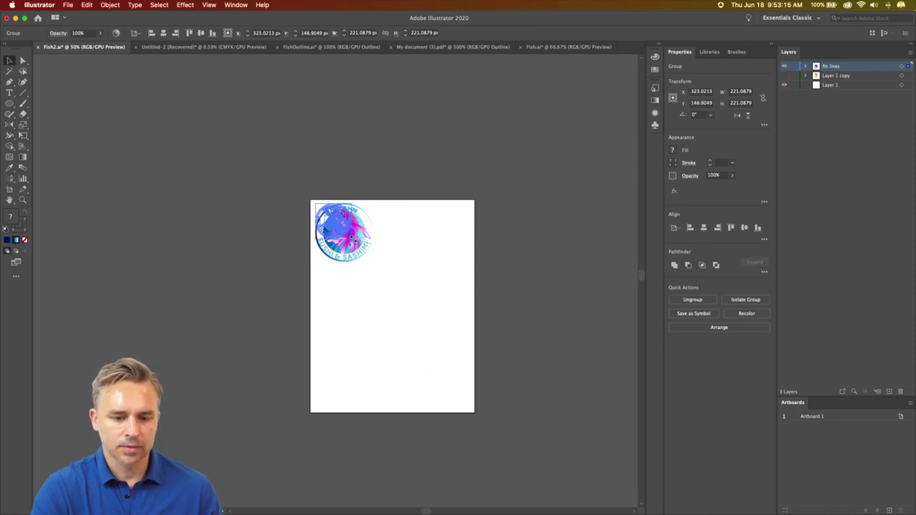
# - Draw a new small artboard to the right of Artboard 1
pyautogui.click(8, 191)
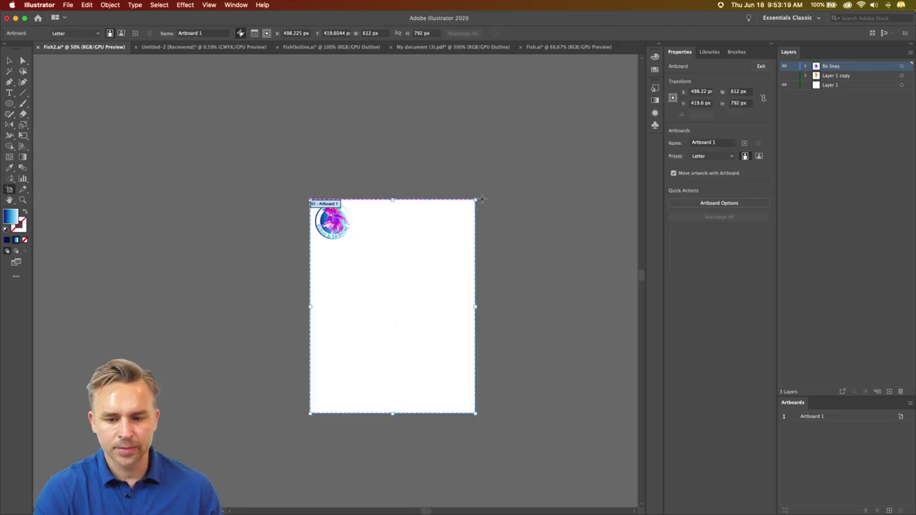
pyautogui.moveTo(481, 199); pyautogui.dragTo(505, 272)
pyautogui.press('super+z')
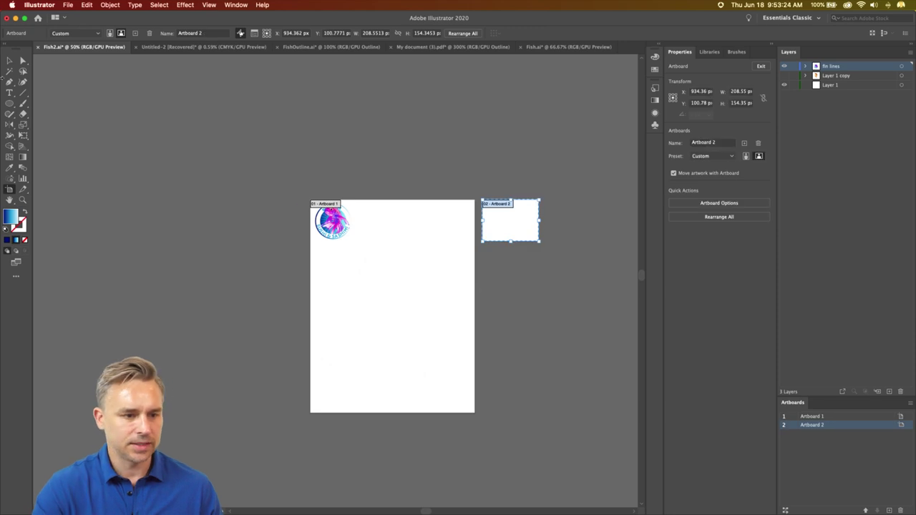
# - Copy the fish logo group and paste a duplicate
pyautogui.click(10, 60)
pyautogui.click(366, 262)
pyautogui.click(335, 226)
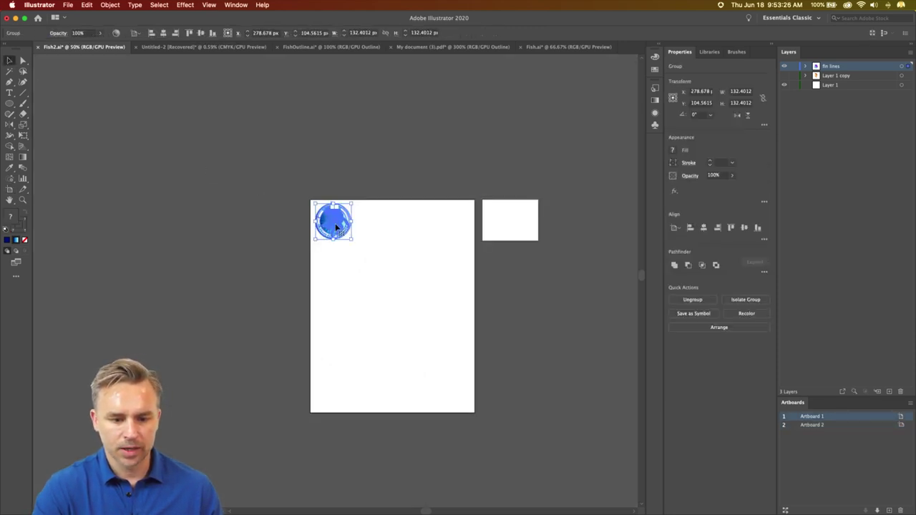
pyautogui.press('super+h')
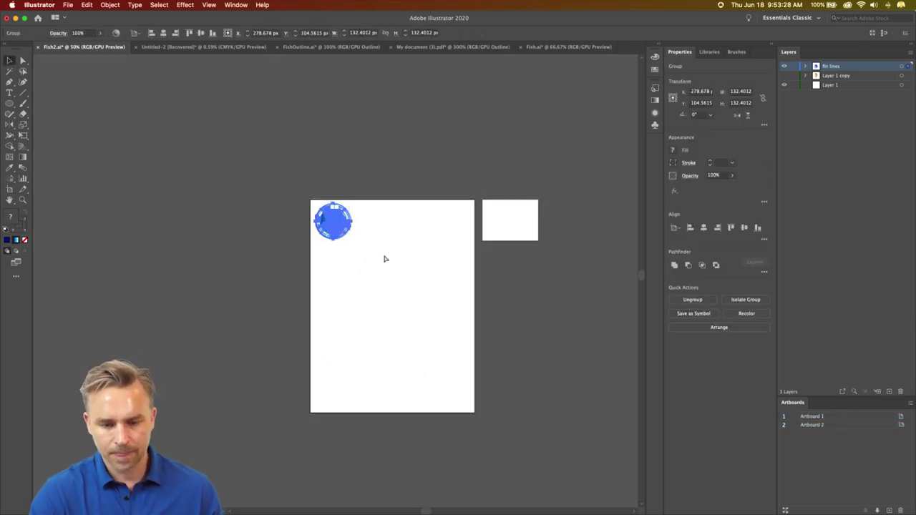
pyautogui.press('super+v')
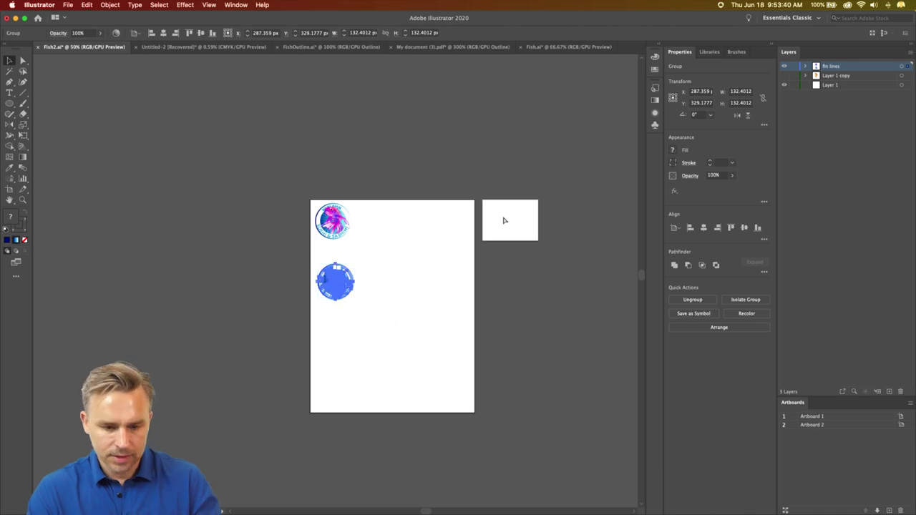
# - Move the logo copy onto Artboard 2 and scale it into the top-left corner
pyautogui.press('super+equal')
pyautogui.press('super+equal')
pyautogui.moveTo(489, 217); pyautogui.dragTo(296, 268)
pyautogui.click(159, 295)
pyautogui.moveTo(174, 290); pyautogui.dragTo(498, 169)
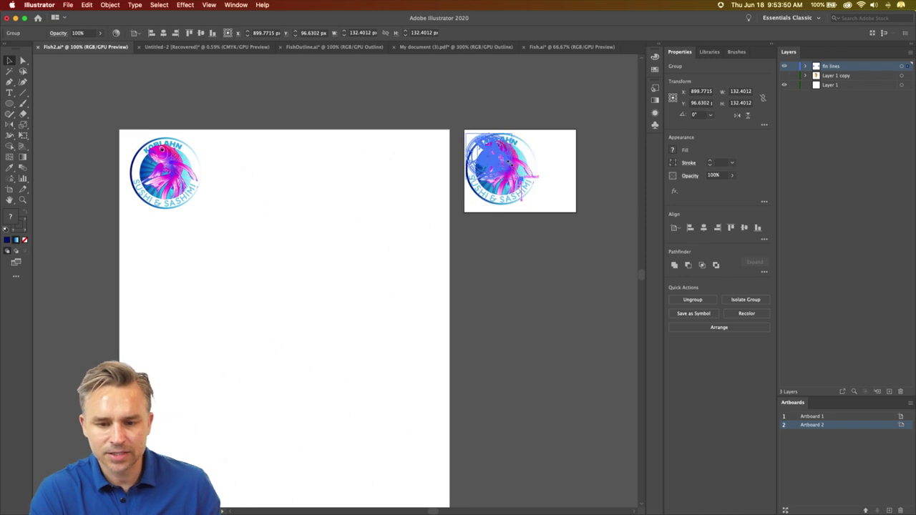
pyautogui.moveTo(533, 206); pyautogui.dragTo(497, 164)
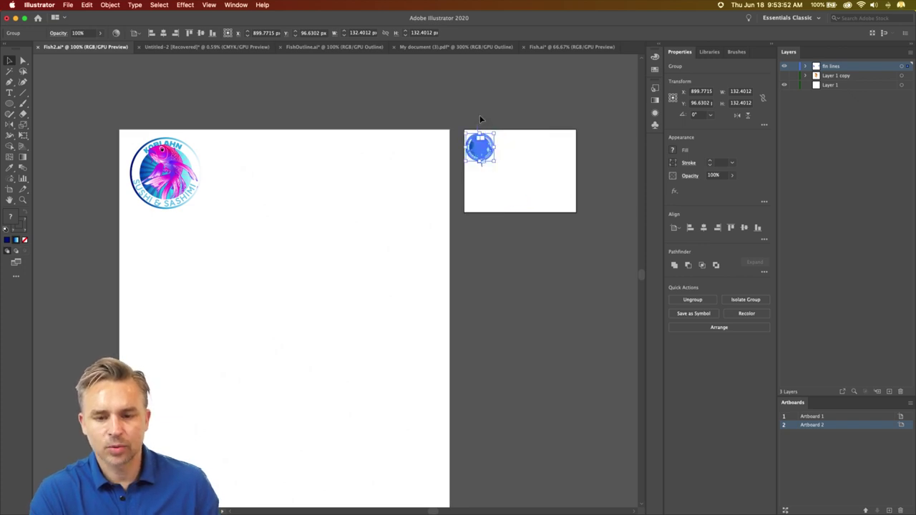
pyautogui.click(483, 118)
pyautogui.scroll(-1, 388, 114)
pyautogui.hscroll(2, 387, 113)
pyautogui.scroll(1, 387, 113)
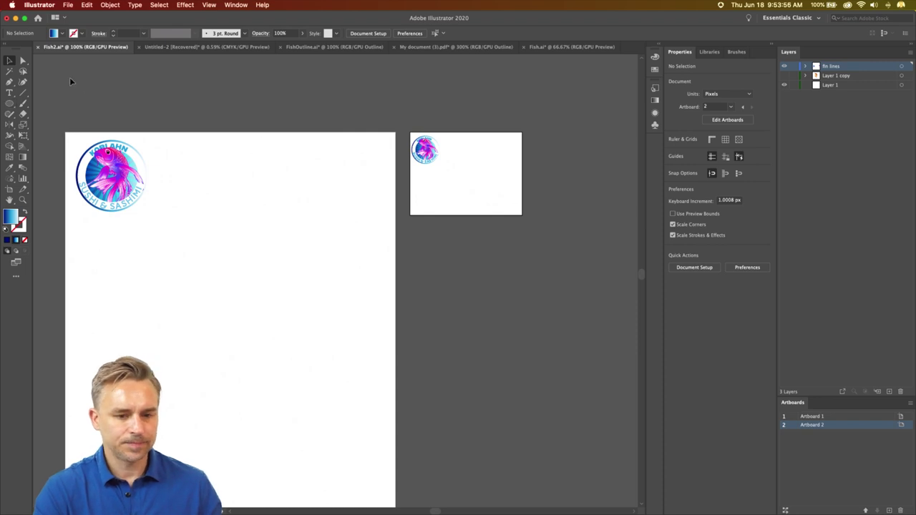
# - Duplicate Artboard 2 with its logo and place the copy below it
pyautogui.click(9, 191)
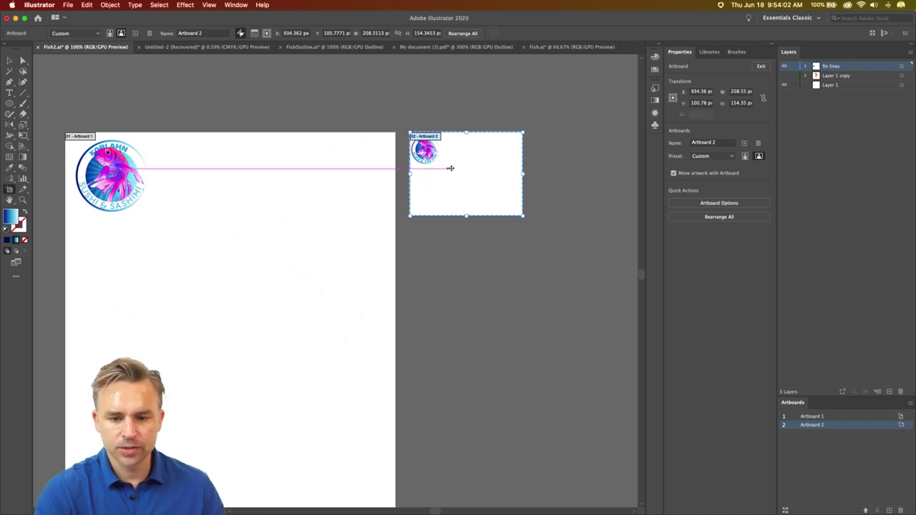
pyautogui.moveTo(461, 168); pyautogui.dragTo(459, 177)
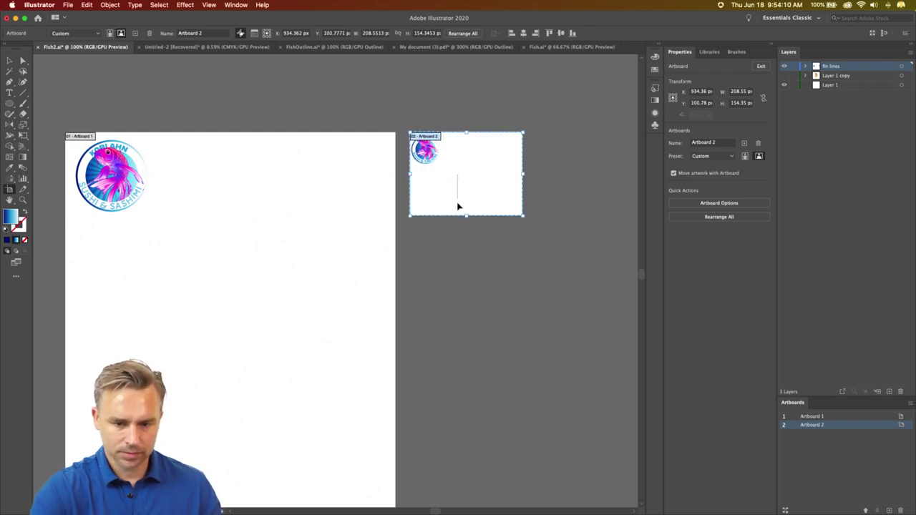
pyautogui.click(460, 150)
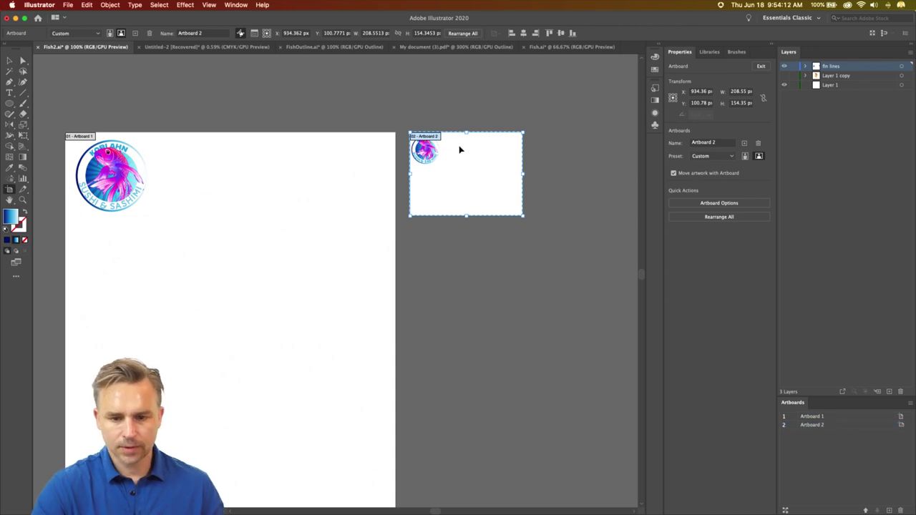
pyautogui.press('super+v')
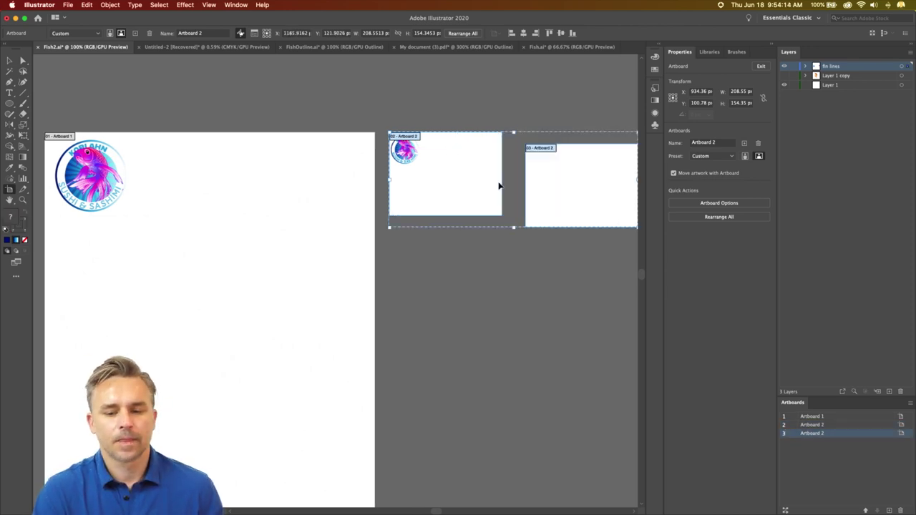
pyautogui.moveTo(499, 186); pyautogui.dragTo(564, 205)
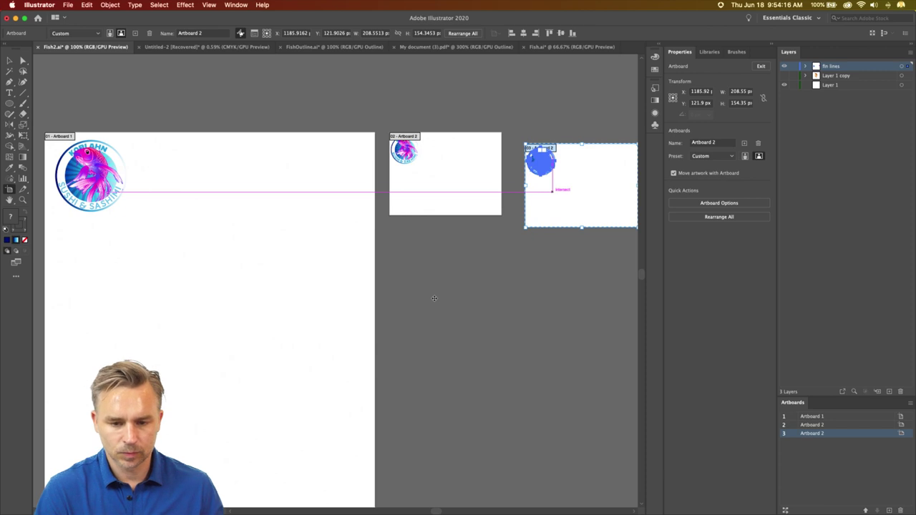
pyautogui.moveTo(434, 297); pyautogui.dragTo(417, 286)
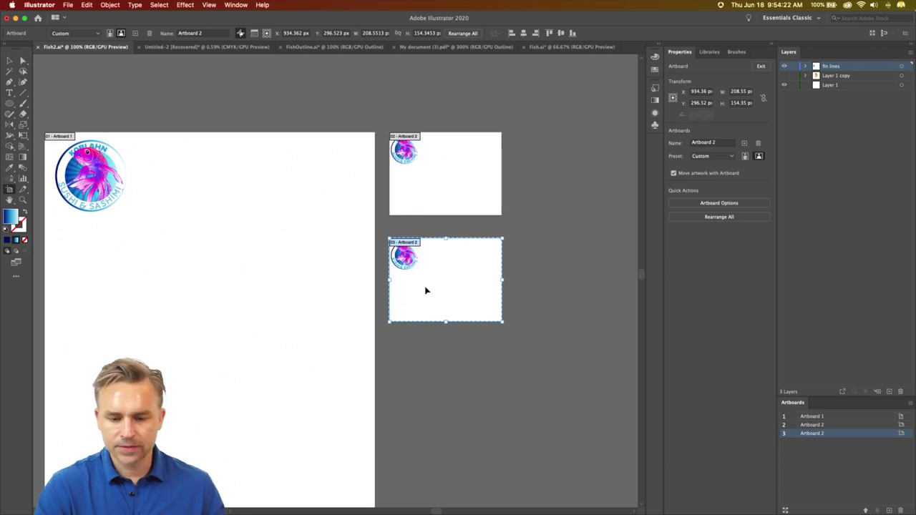
# - Duplicate the artboard again and place the fourth artboard below the third
pyautogui.press('super+v')
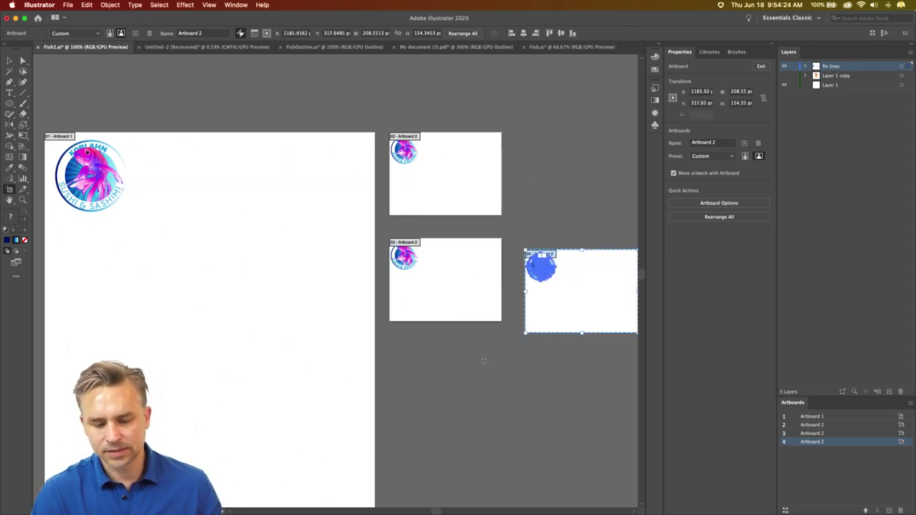
pyautogui.moveTo(578, 283); pyautogui.dragTo(19, 130)
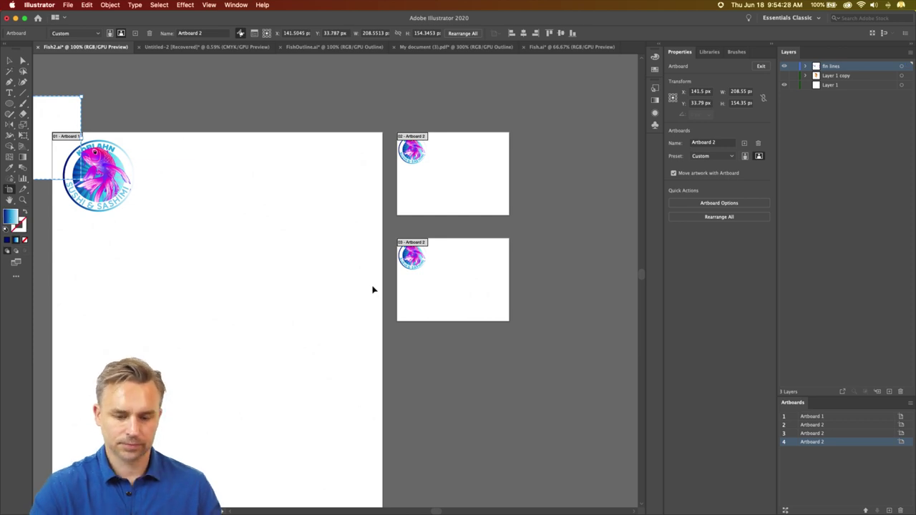
pyautogui.press('super+z')
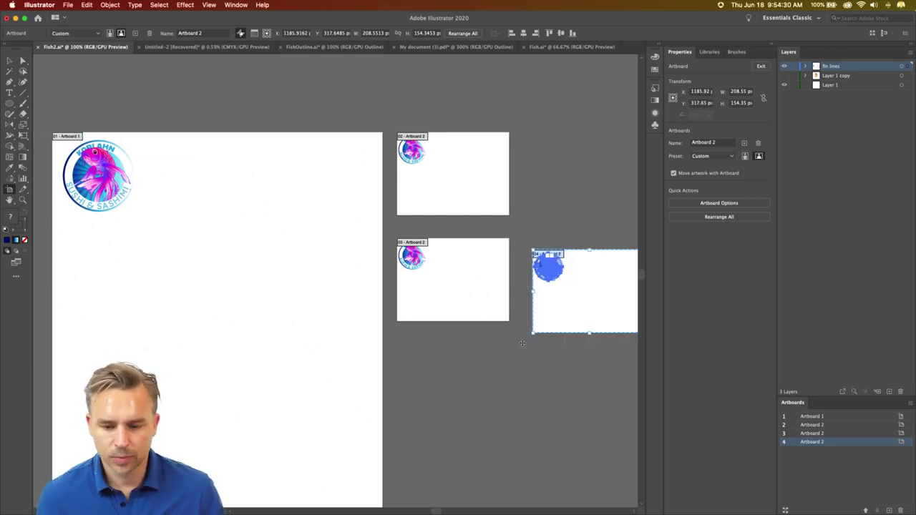
pyautogui.moveTo(554, 294); pyautogui.dragTo(453, 378)
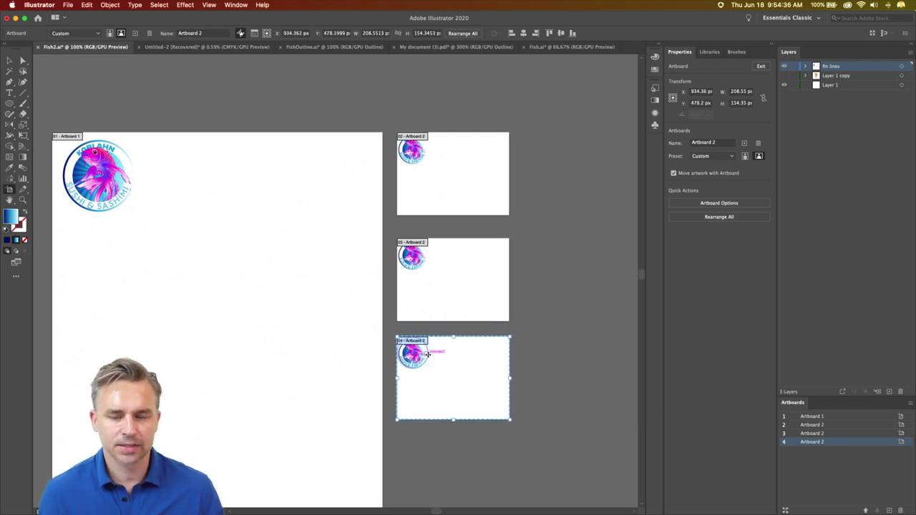
# - Zoom to about 800% on the first logo's fins and select the fin lines group
pyautogui.click(8, 62)
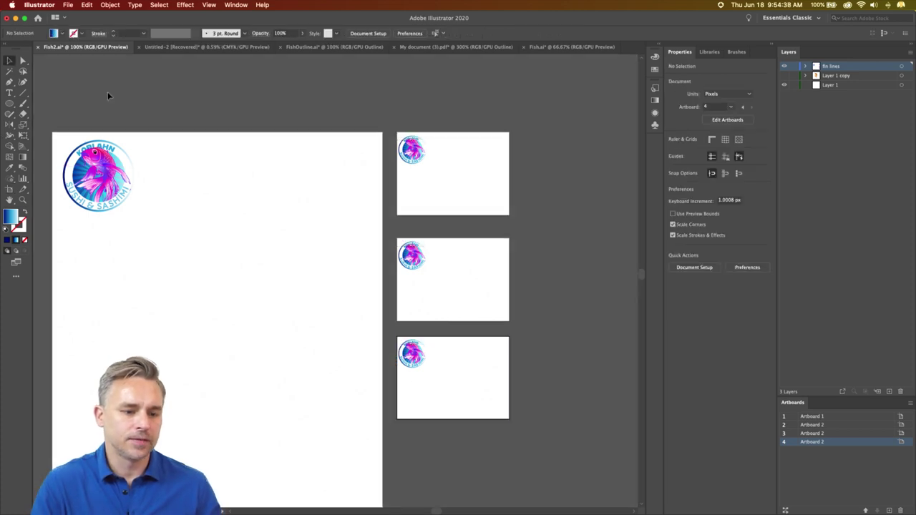
pyautogui.moveTo(108, 92); pyautogui.dragTo(486, 331)
pyautogui.press('super+equal')
pyautogui.press('super+equal')
pyautogui.press('super+equal')
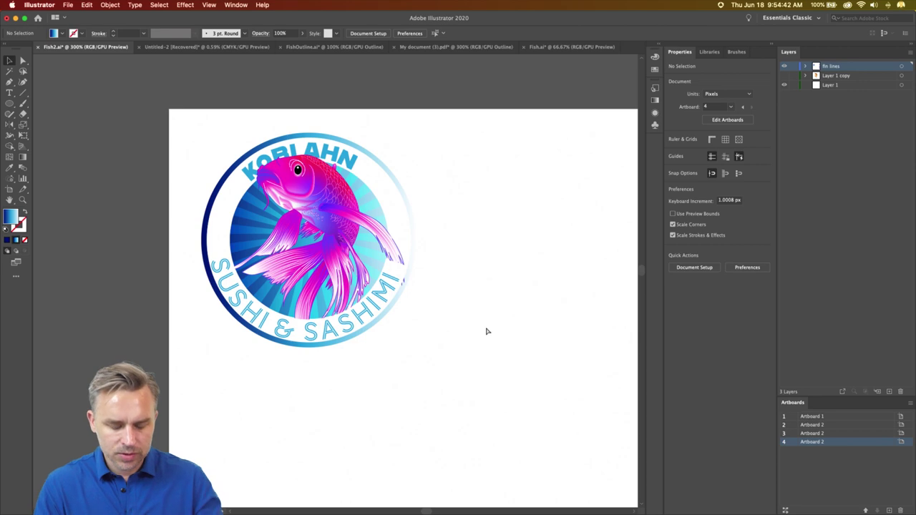
pyautogui.press('super+equal')
pyautogui.press('super+equal')
pyautogui.press('super+equal')
pyautogui.moveTo(358, 150); pyautogui.dragTo(329, 207)
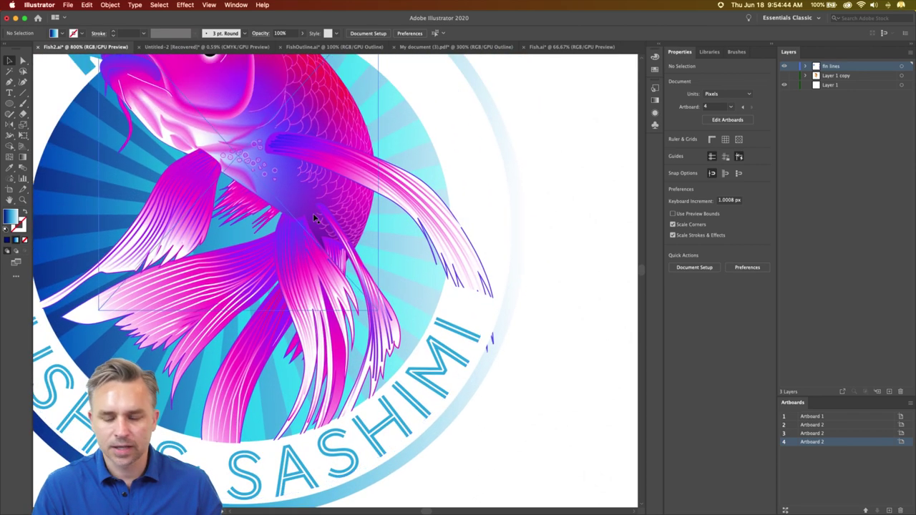
pyautogui.moveTo(452, 274)
pyautogui.mouseDown()
pyautogui.moveTo(443, 241)
pyautogui.moveTo(465, 302)
pyautogui.moveTo(482, 311)
pyautogui.mouseUp()
pyautogui.click(469, 310)
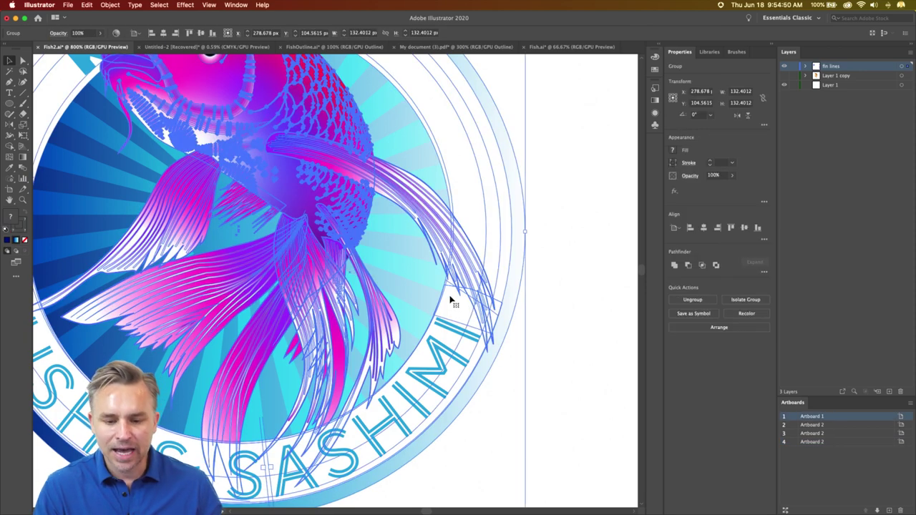
pyautogui.rightClick(451, 297)
pyautogui.click(571, 212)
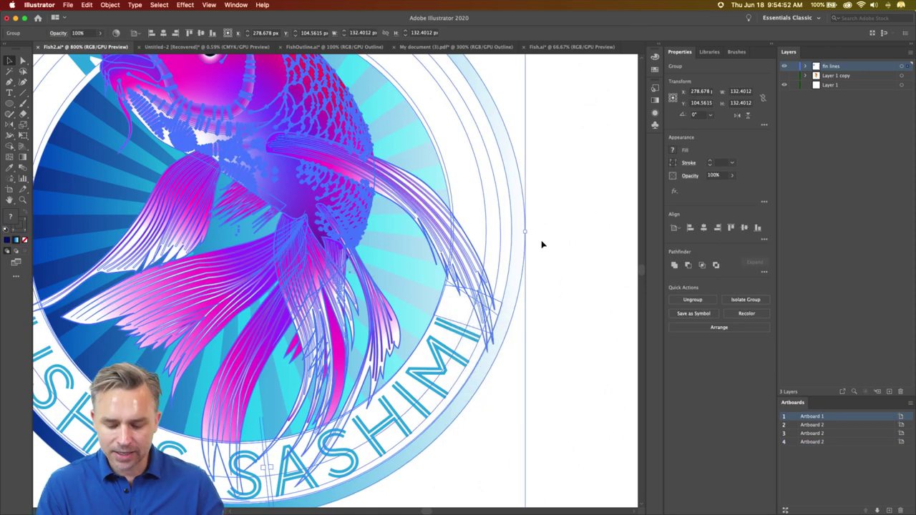
# - Zoom out and scroll so Artboard 1 and Artboards 2–4 are visible
pyautogui.press('super+minus')
pyautogui.scroll(-3, 537, 274)
pyautogui.hscroll(10, 319, 216)
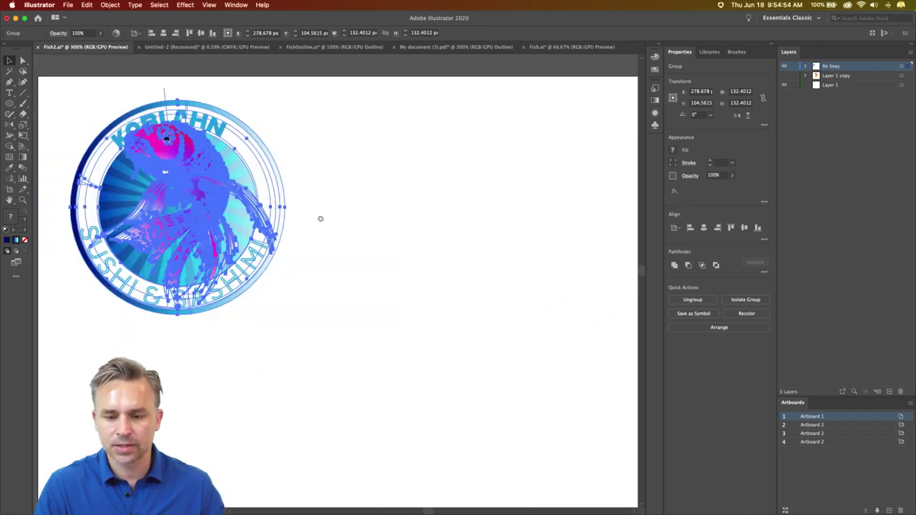
pyautogui.scroll(-5, 180, 194)
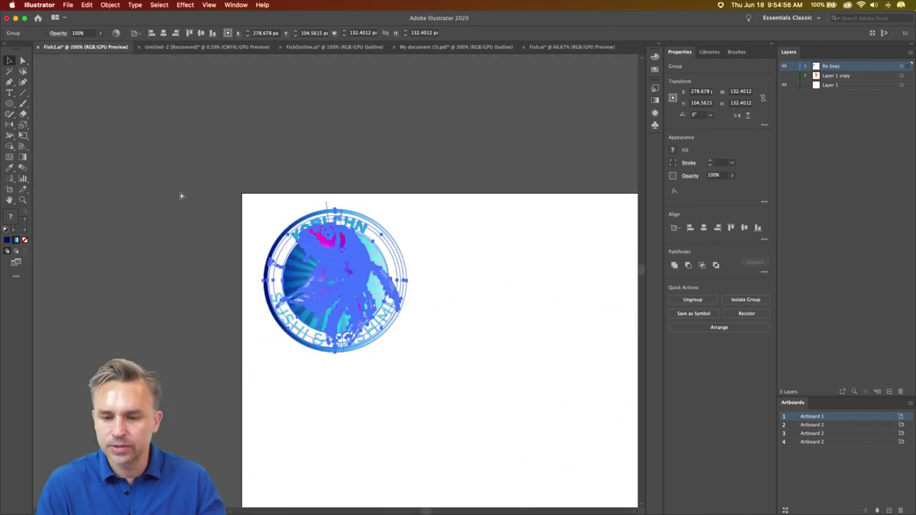
pyautogui.scroll(-3, 169, 183)
pyautogui.hscroll(5, 169, 182)
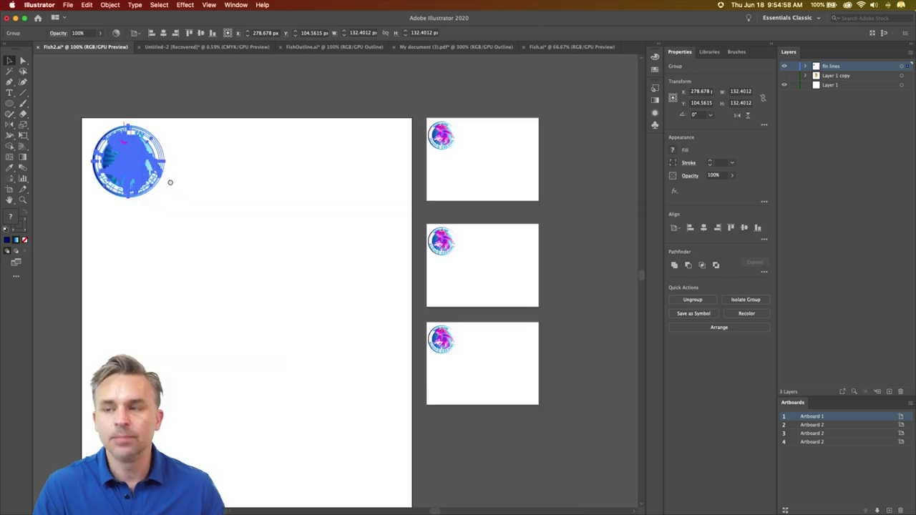
pyautogui.hscroll(-3, 192, 181)
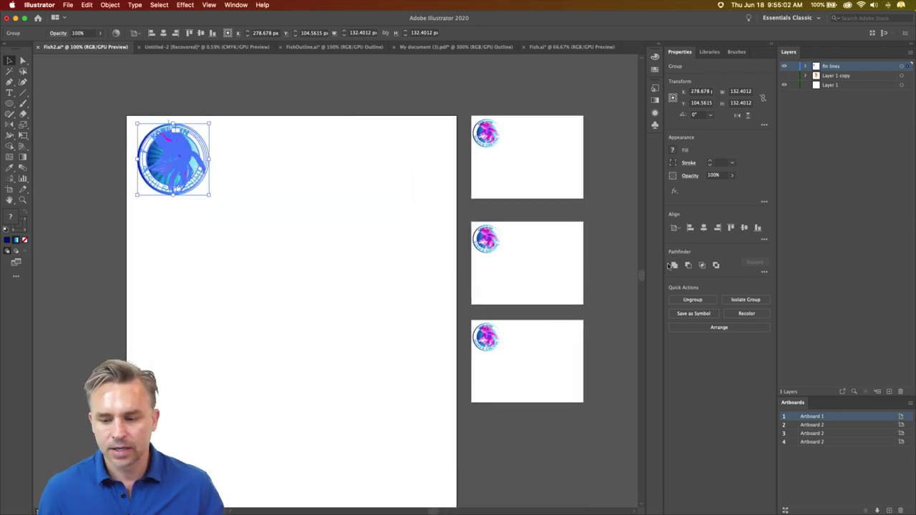
# - Marquee-select the koi badge on Artboard 1 and save it as symbol 'New Symbol'
pyautogui.click(323, 256)
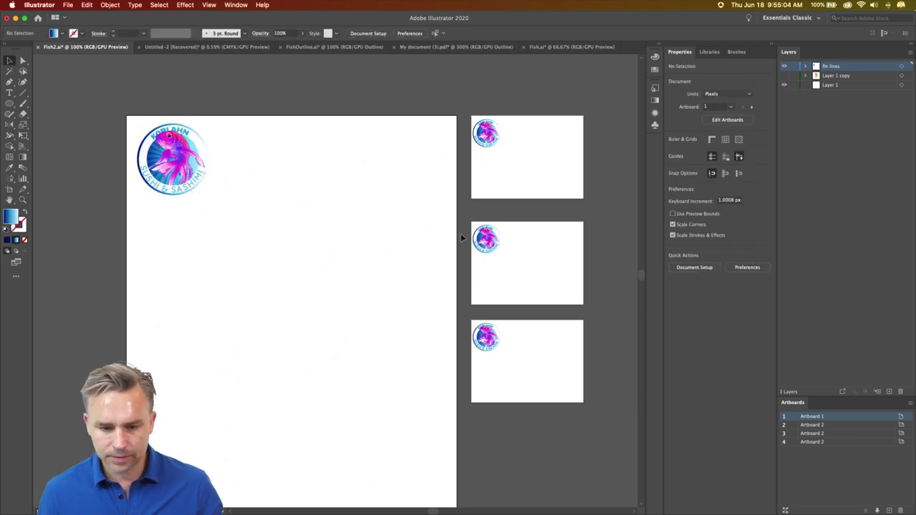
pyautogui.click(485, 241)
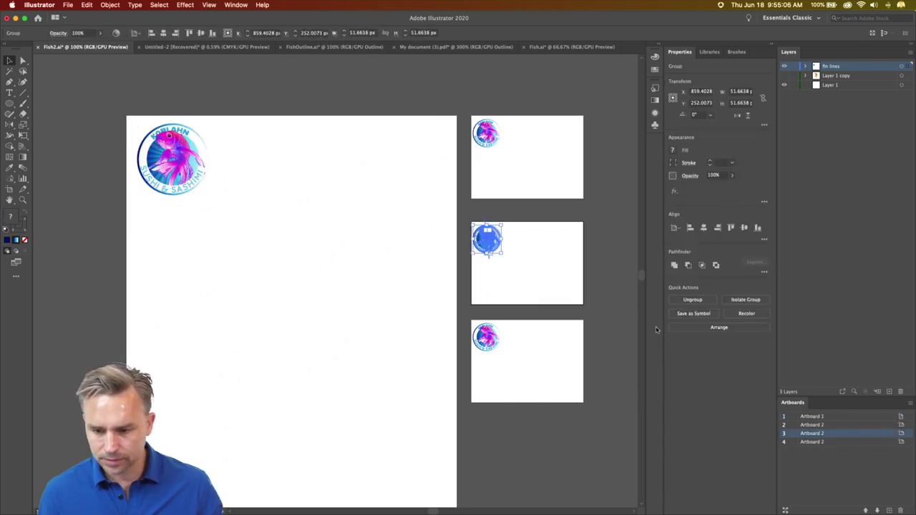
pyautogui.click(486, 135)
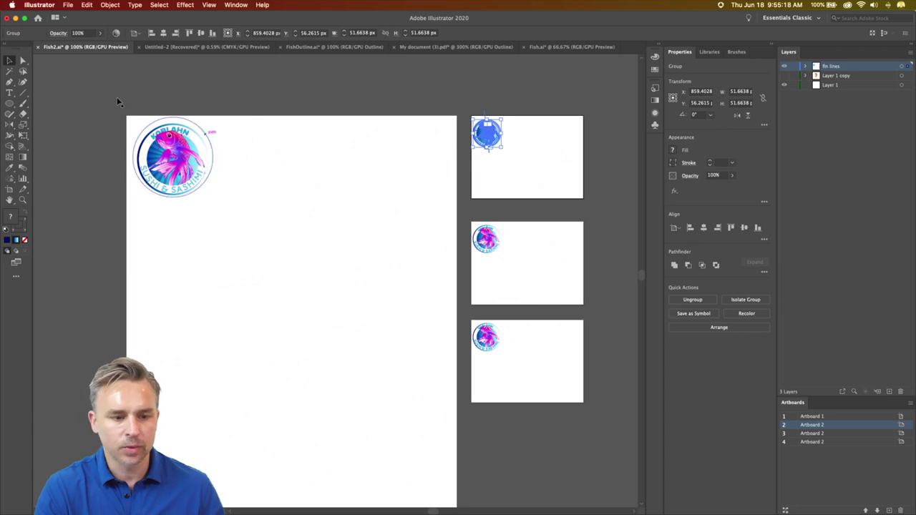
pyautogui.moveTo(117, 103); pyautogui.dragTo(224, 228)
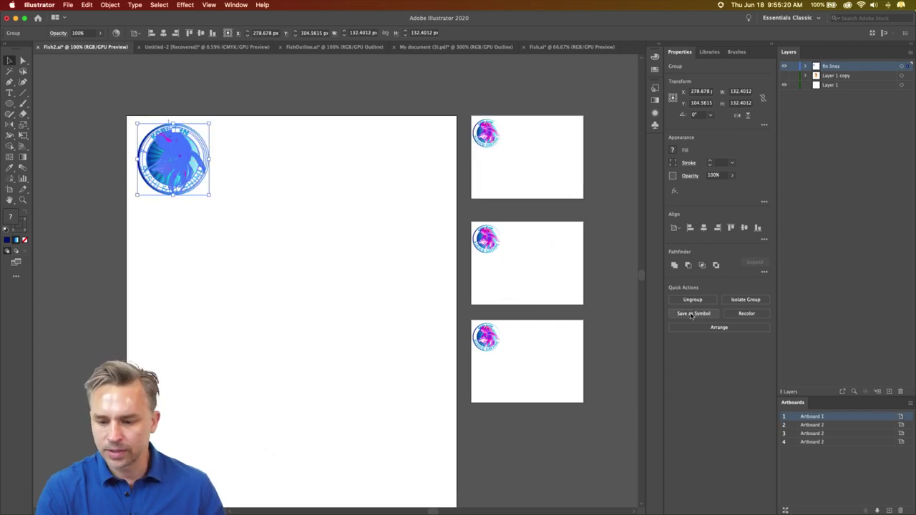
pyautogui.click(690, 313)
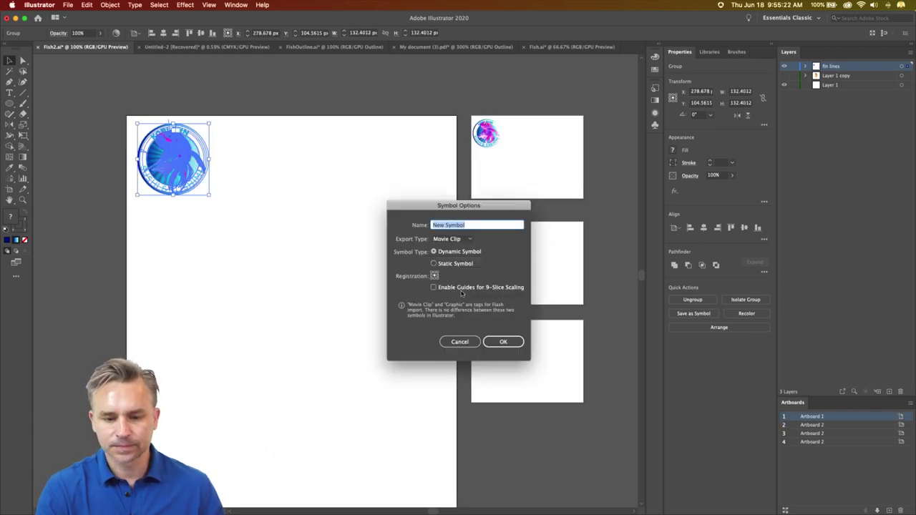
pyautogui.click(503, 341)
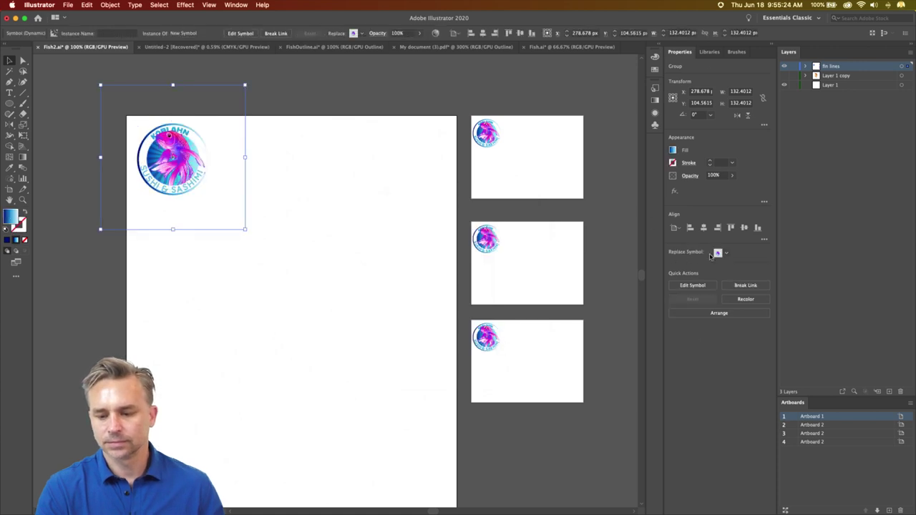
pyautogui.click(306, 306)
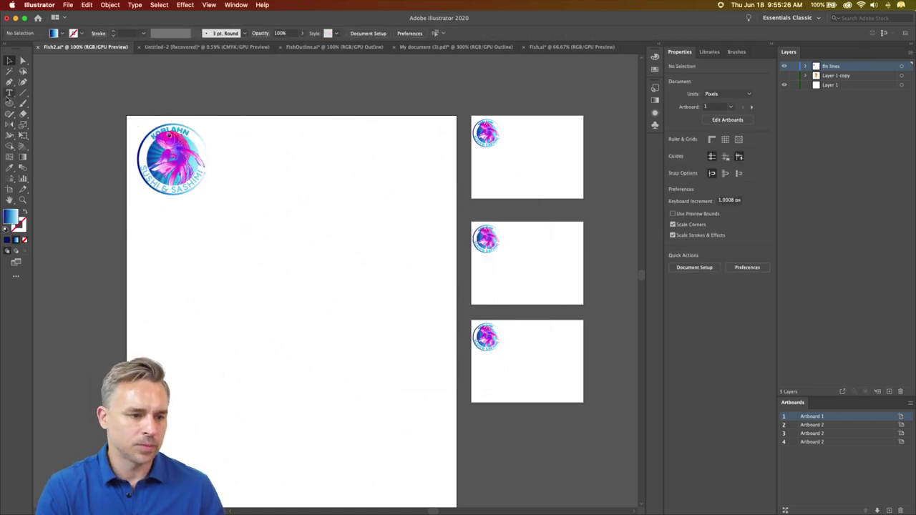
# - Draw a blue-to-white gradient circle with the Ellipse tool below the logo
pyautogui.click(9, 104)
pyautogui.moveTo(292, 330)
pyautogui.mouseDown()
pyautogui.moveTo(289, 265)
pyautogui.moveTo(308, 283)
pyautogui.mouseUp()
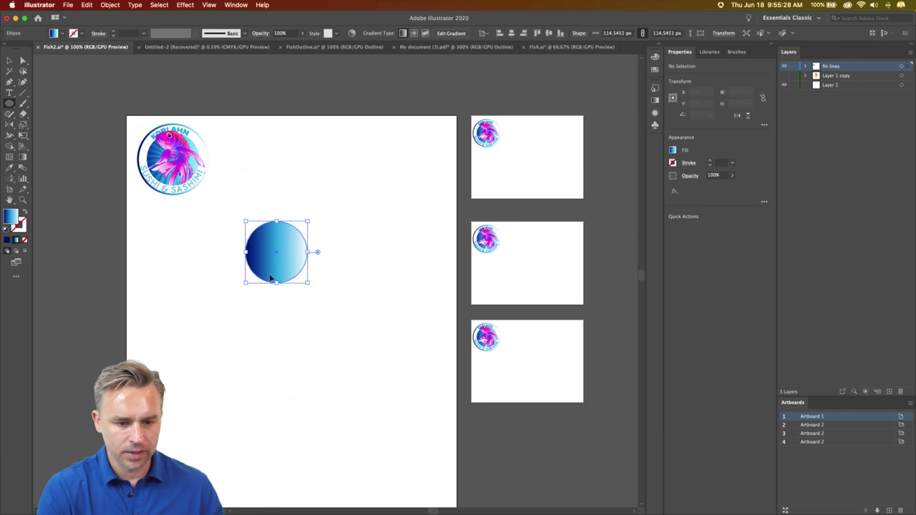
pyautogui.press('v')
pyautogui.press('a')
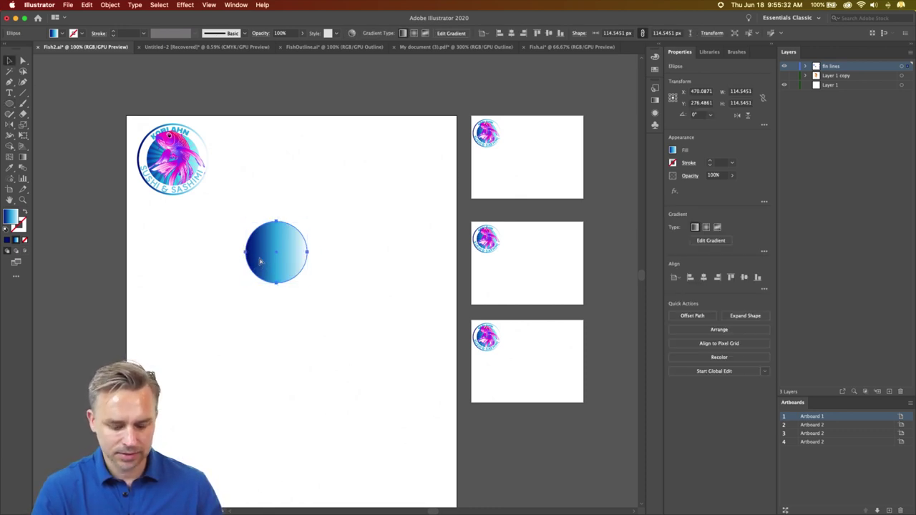
pyautogui.moveTo(259, 262); pyautogui.dragTo(301, 347)
pyautogui.press('super+z')
# - Paste and drag copies of the circle to scatter five around artboard 1
pyautogui.press('super+v')
pyautogui.press('v')
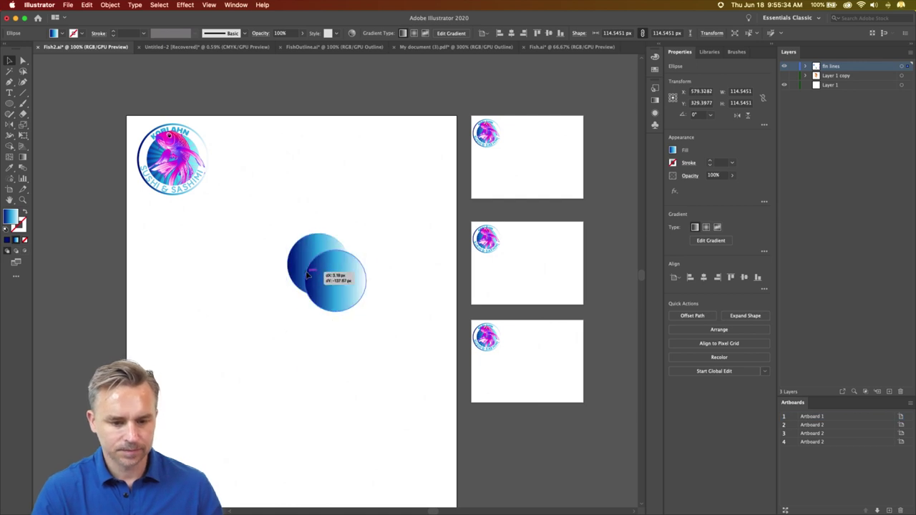
pyautogui.moveTo(300, 263); pyautogui.dragTo(340, 204)
pyautogui.click(319, 276)
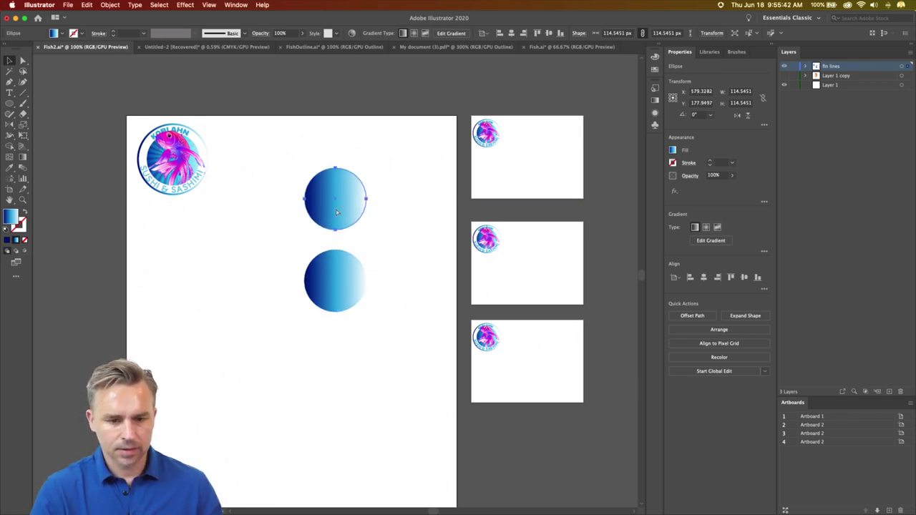
pyautogui.click(333, 276)
pyautogui.moveTo(322, 270); pyautogui.dragTo(238, 269)
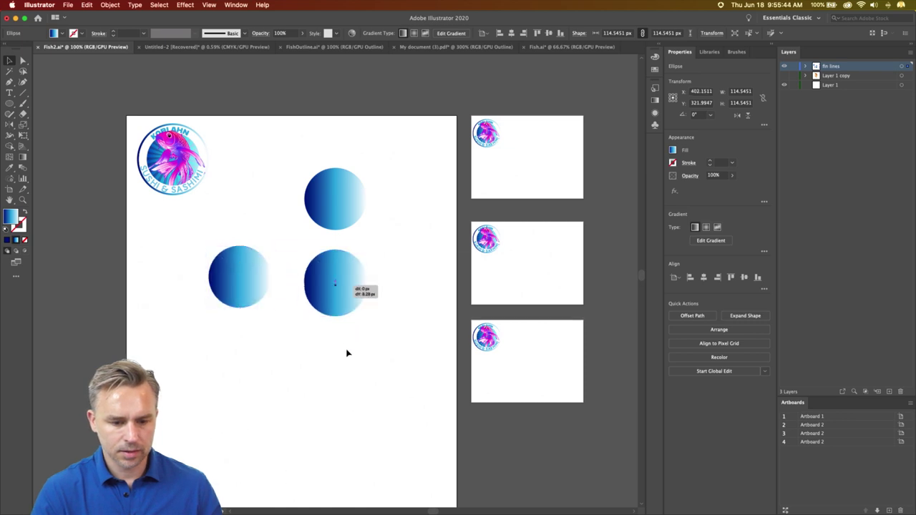
pyautogui.moveTo(347, 353); pyautogui.dragTo(347, 355)
pyautogui.moveTo(315, 278); pyautogui.dragTo(250, 206)
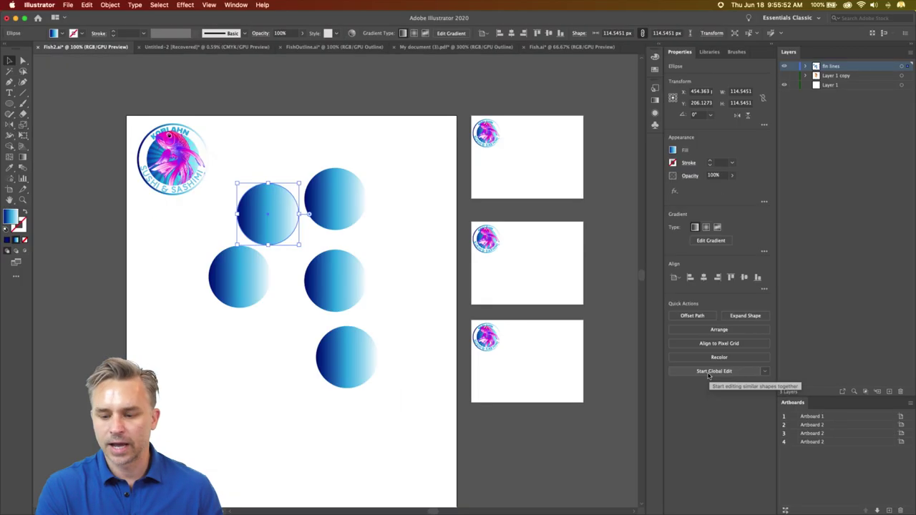
# - Use Global Edit and the Gradient tool to make one circle's gradient run top to bottom
pyautogui.click(641, 367)
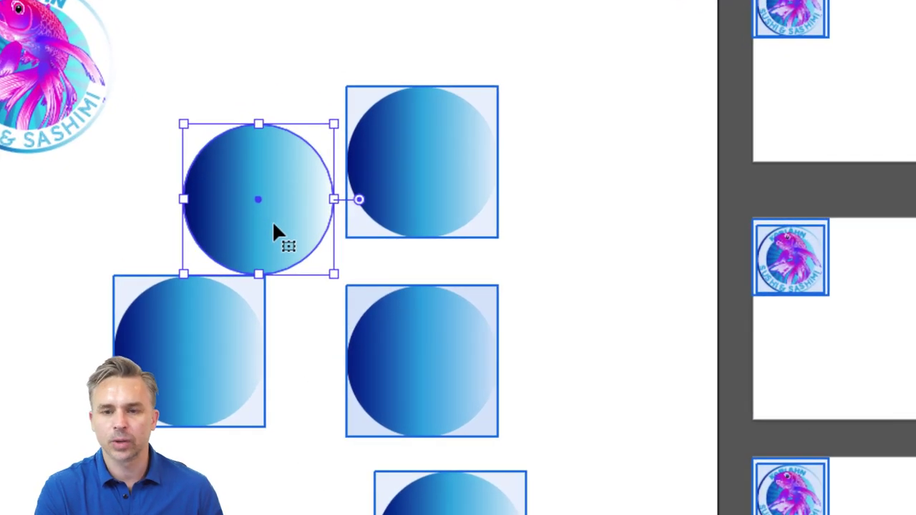
pyautogui.doubleClick(269, 220)
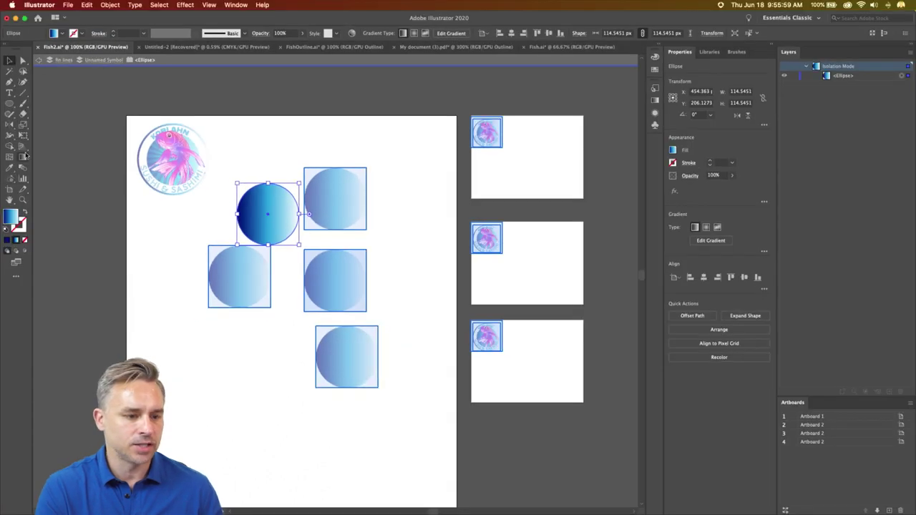
pyautogui.click(24, 156)
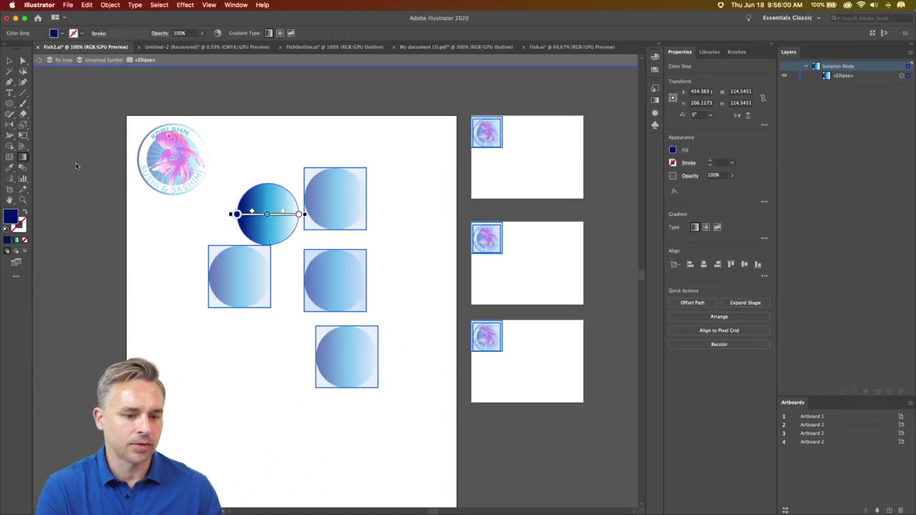
pyautogui.moveTo(269, 190); pyautogui.dragTo(267, 242)
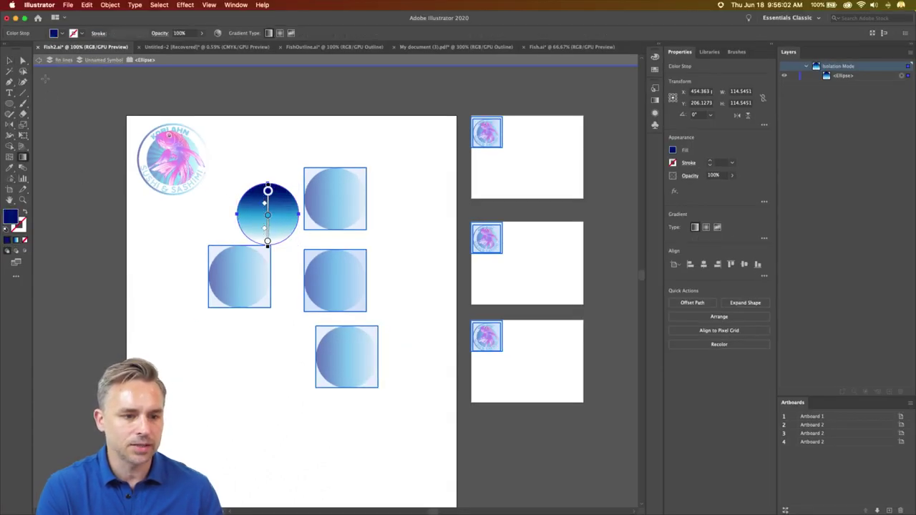
# - Exit isolation so all five circles share the navy-to-white vertical gradient
pyautogui.click(10, 61)
pyautogui.click(139, 196)
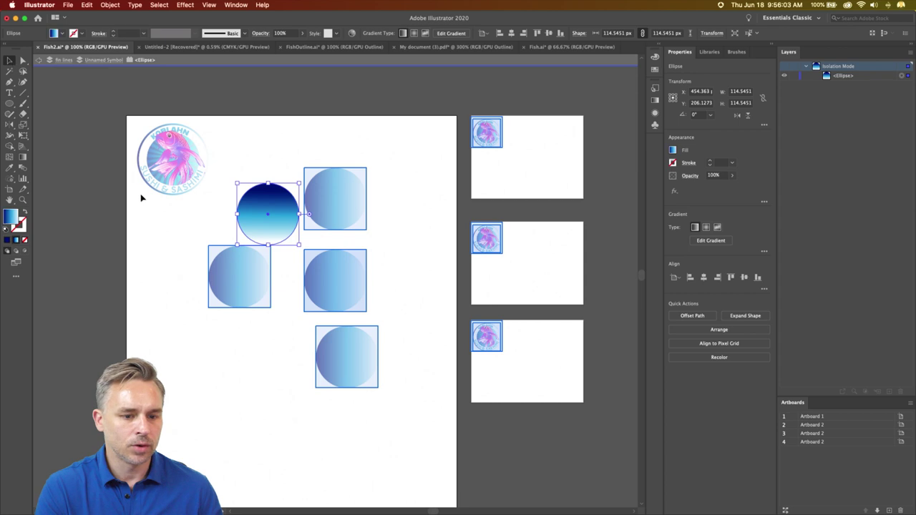
pyautogui.doubleClick(155, 234)
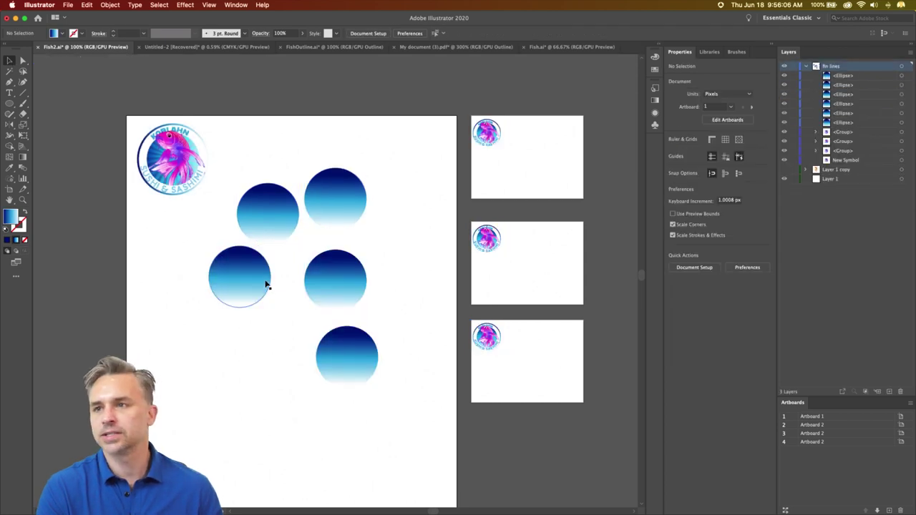
pyautogui.click(292, 229)
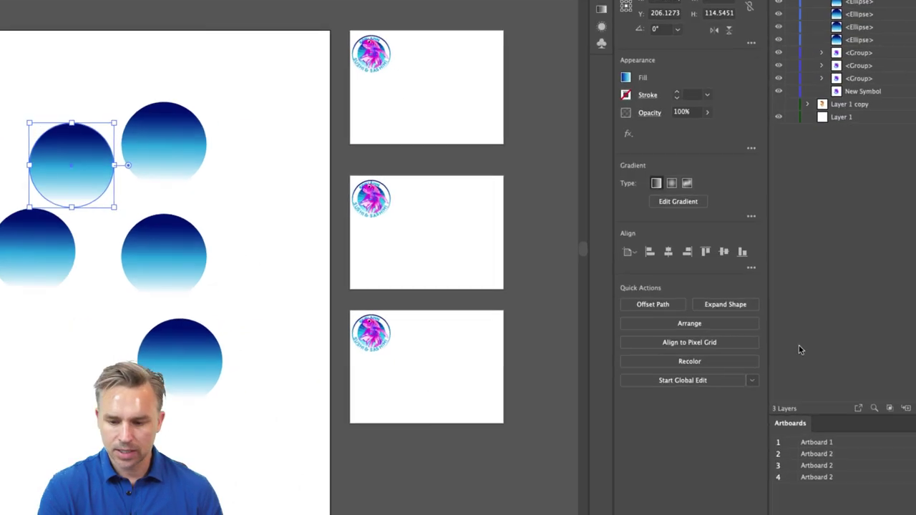